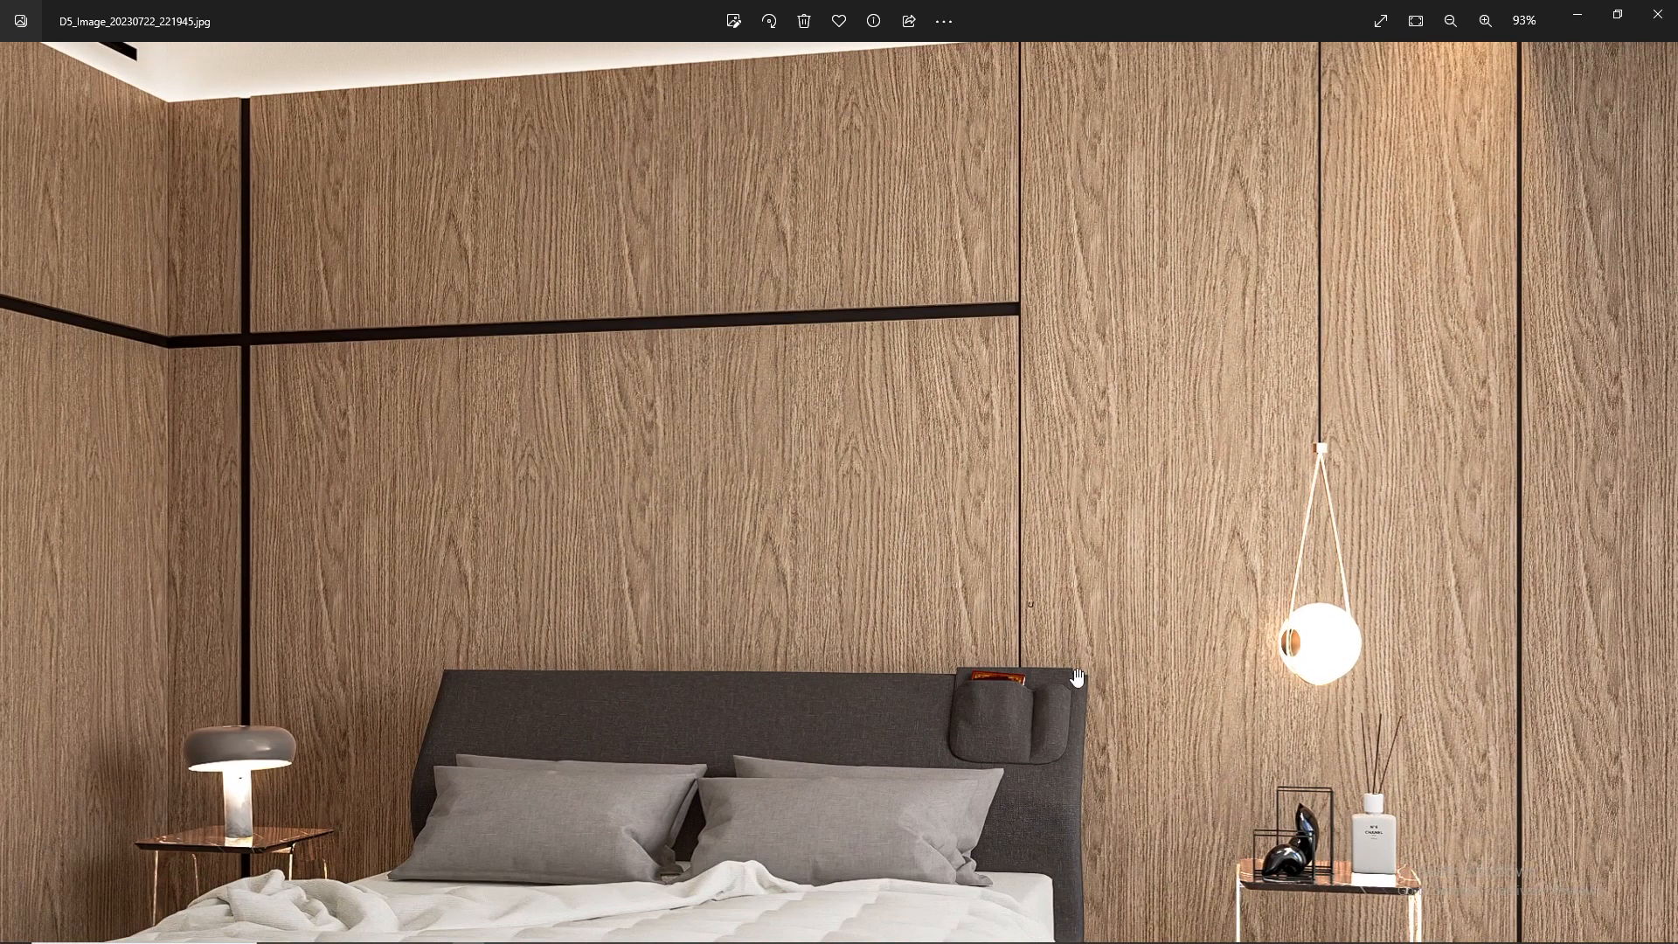
Step: Examine the finished bedroom render's wall panels, bed, pendant lamp, side table, armchair and window area up close
drag(1078, 678, 776, 577)
drag(1108, 772, 946, 558)
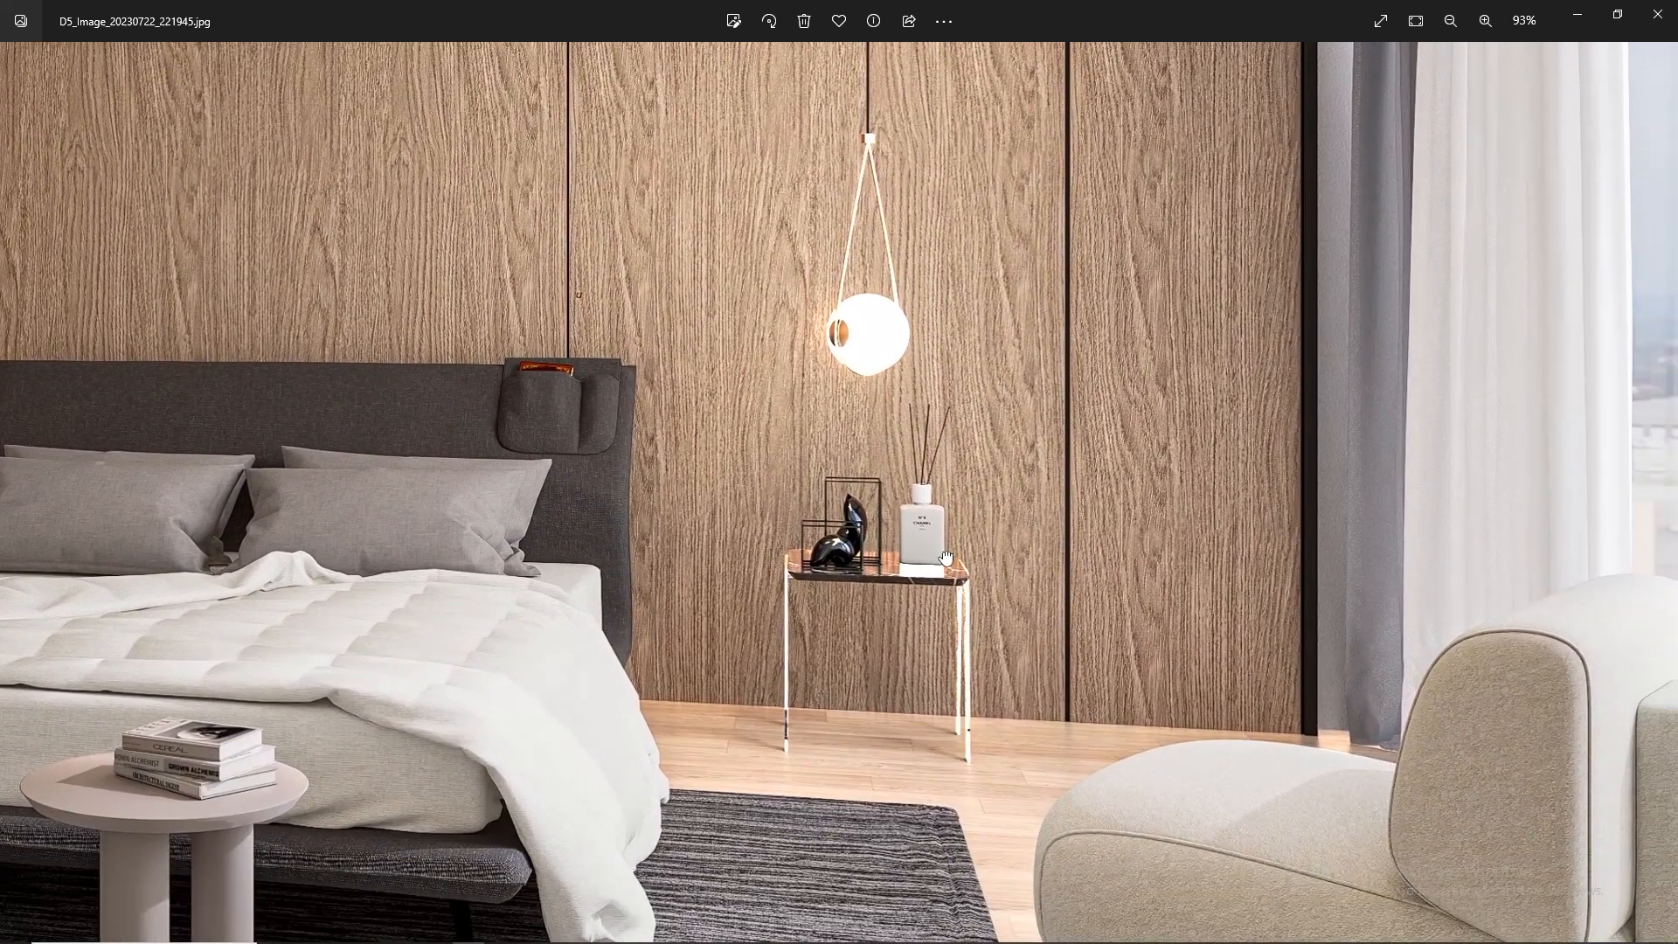
drag(1000, 723, 940, 529)
drag(1053, 699, 862, 621)
drag(1162, 551, 1187, 901)
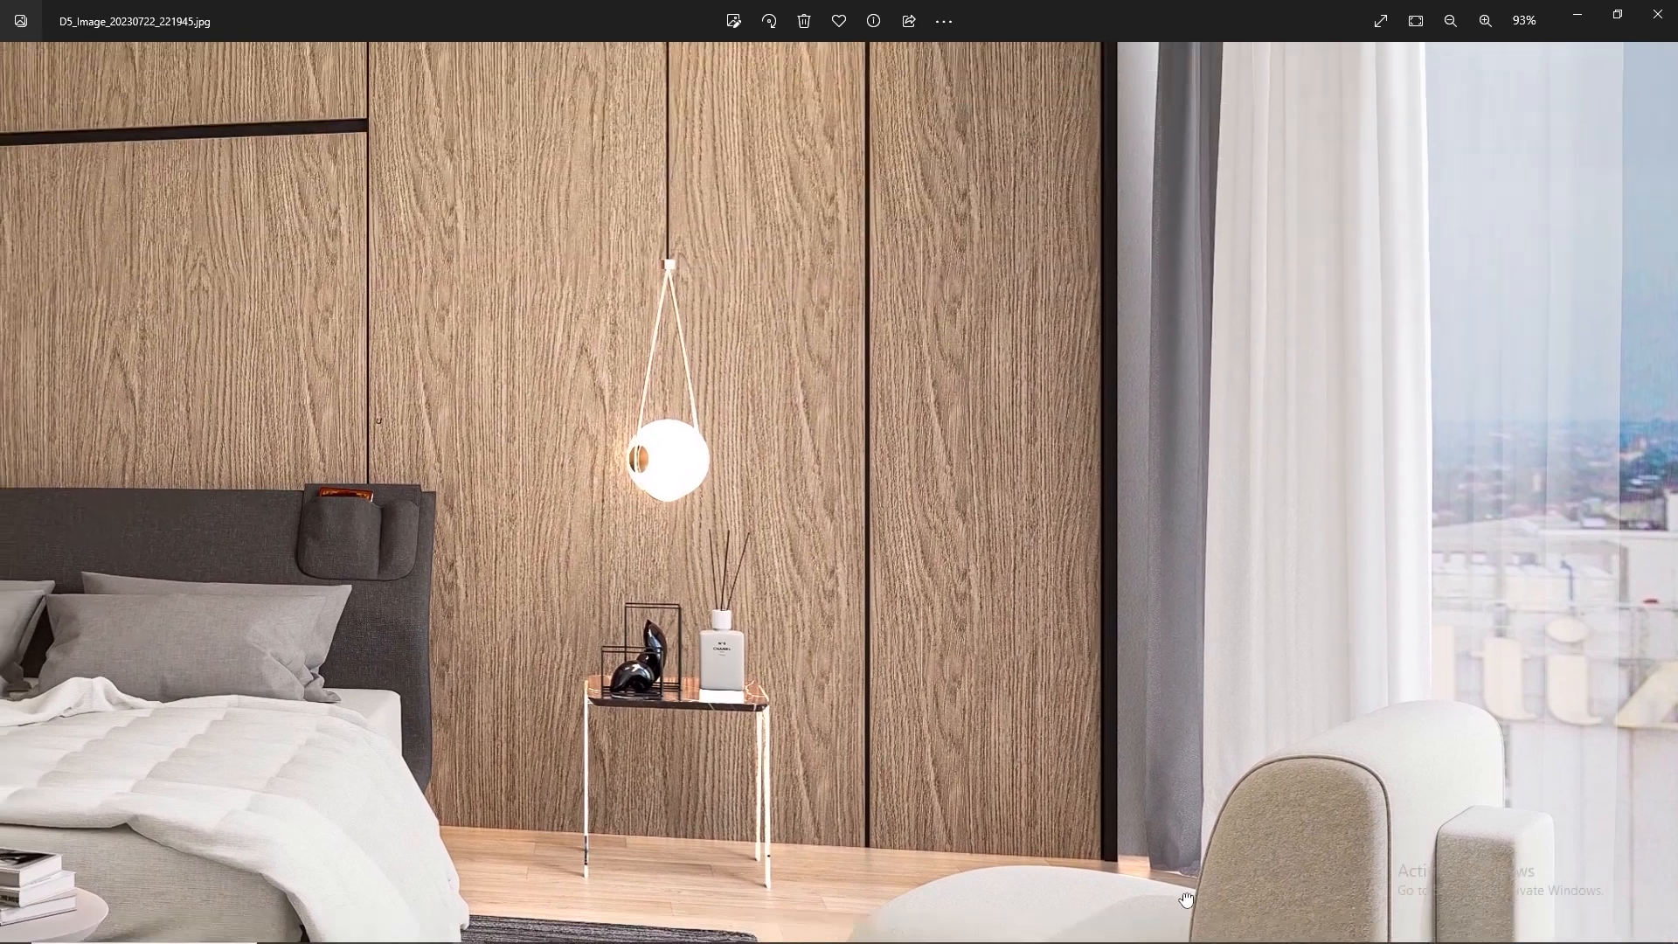
drag(1150, 569, 1206, 854)
scroll(995, 723, down, 2)
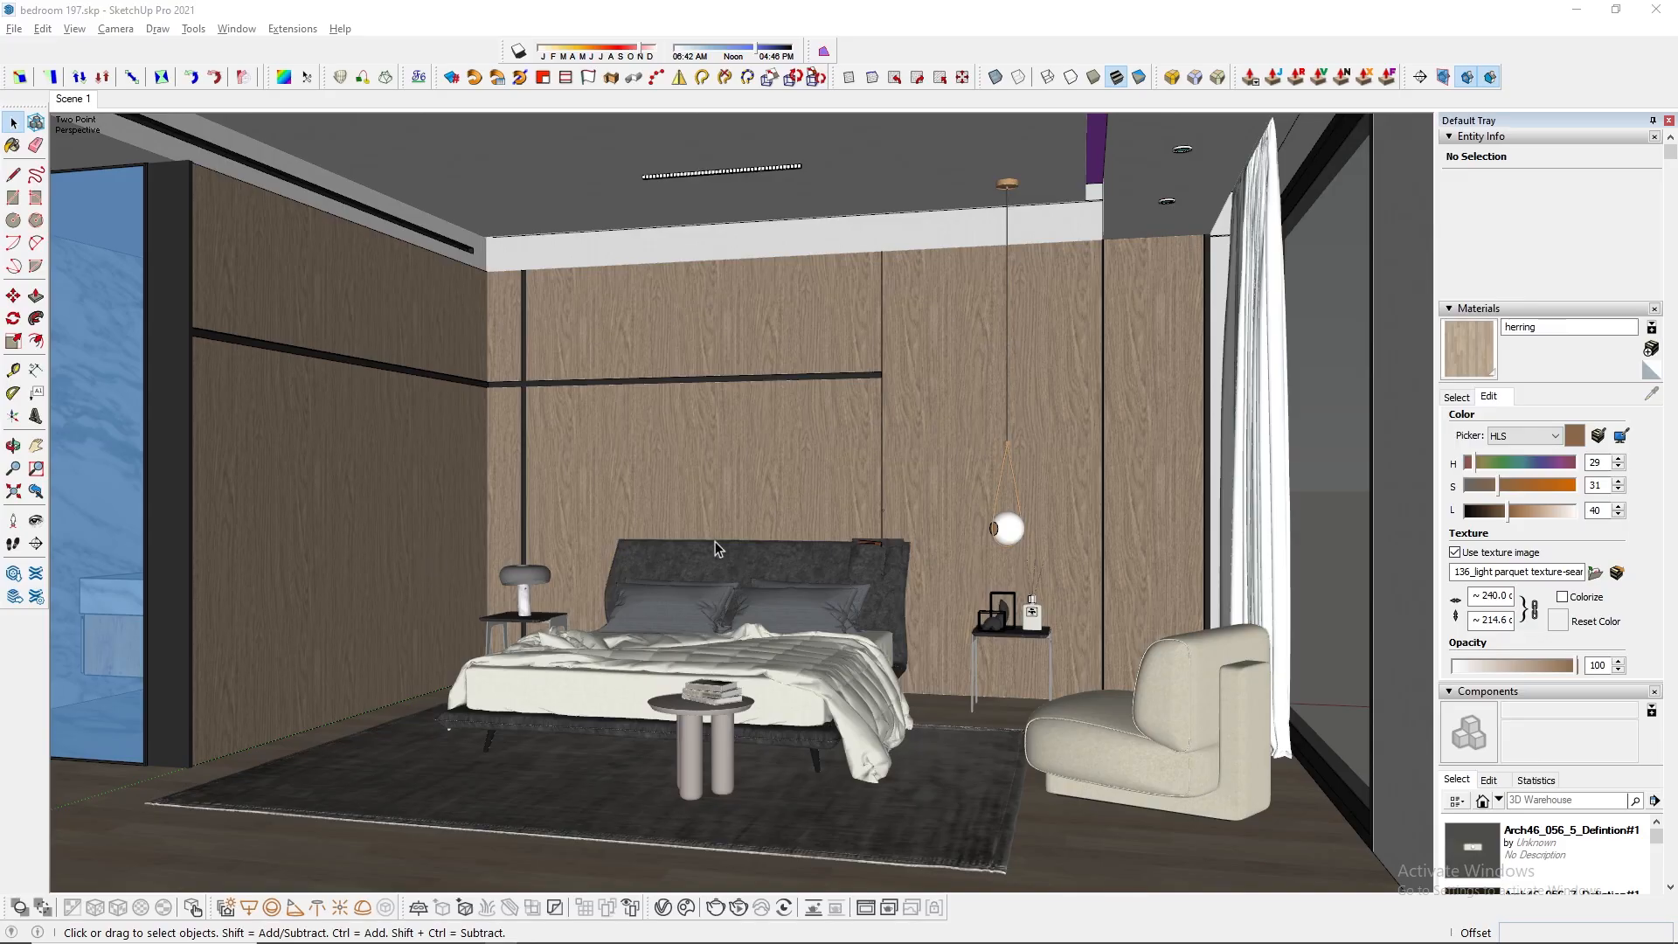
Step: Inspect the bedroom model from a more frontal angle and return to the saved Scene 1 view
scroll(664, 535, up, 2)
middle_drag(620, 536, 787, 569)
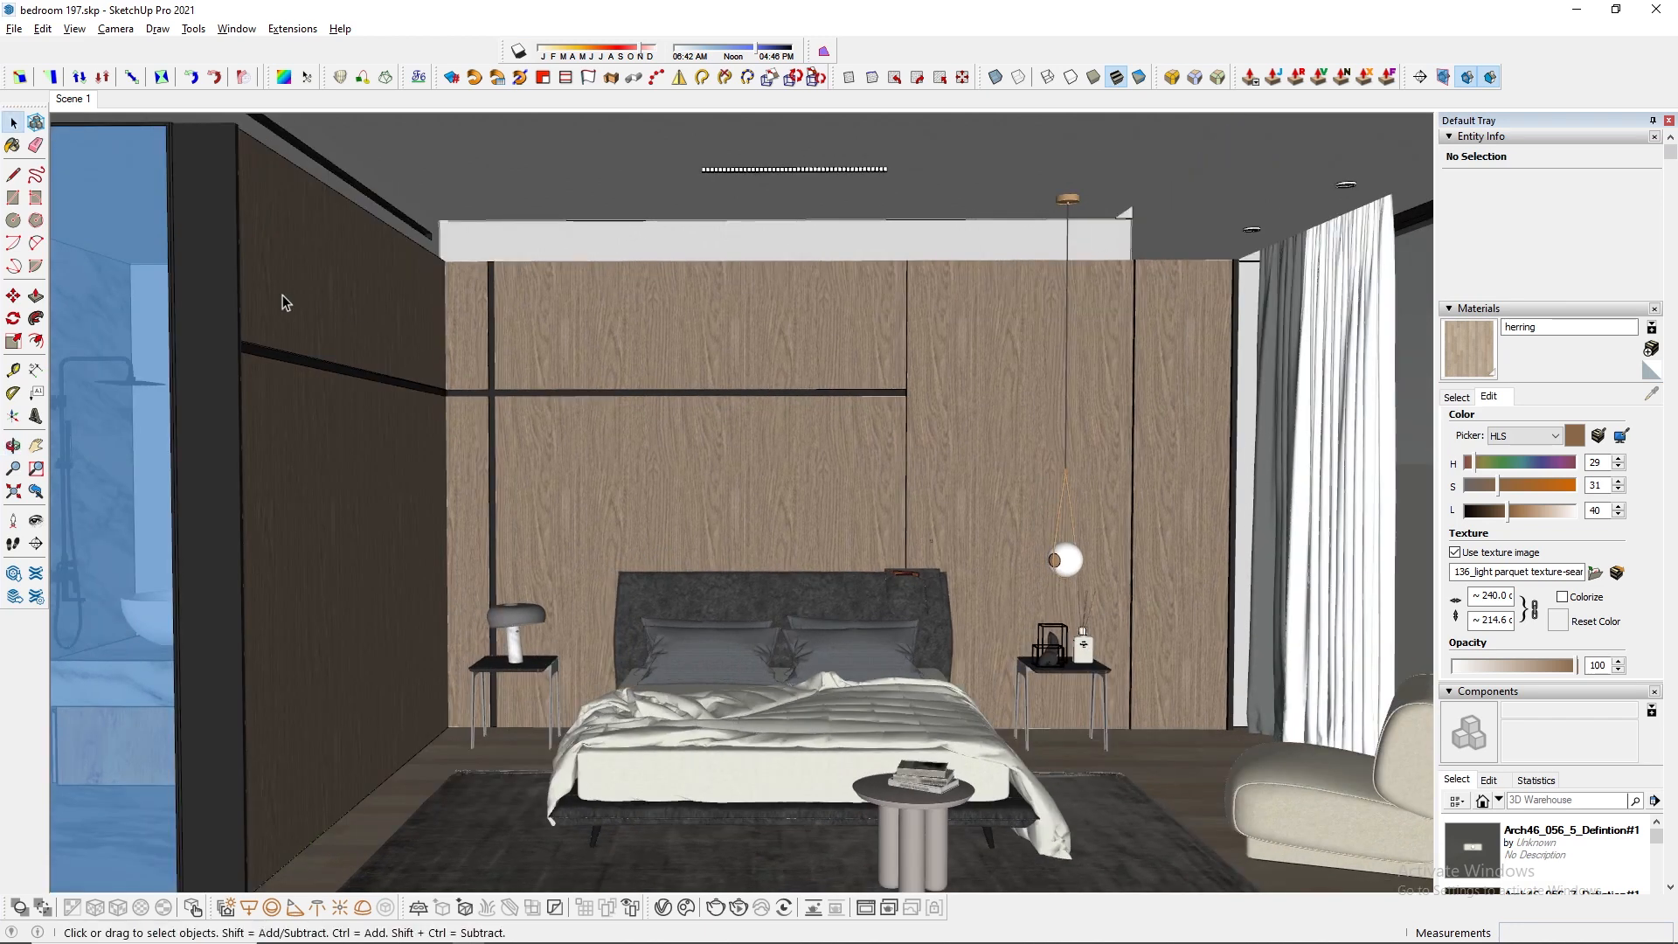
click(75, 100)
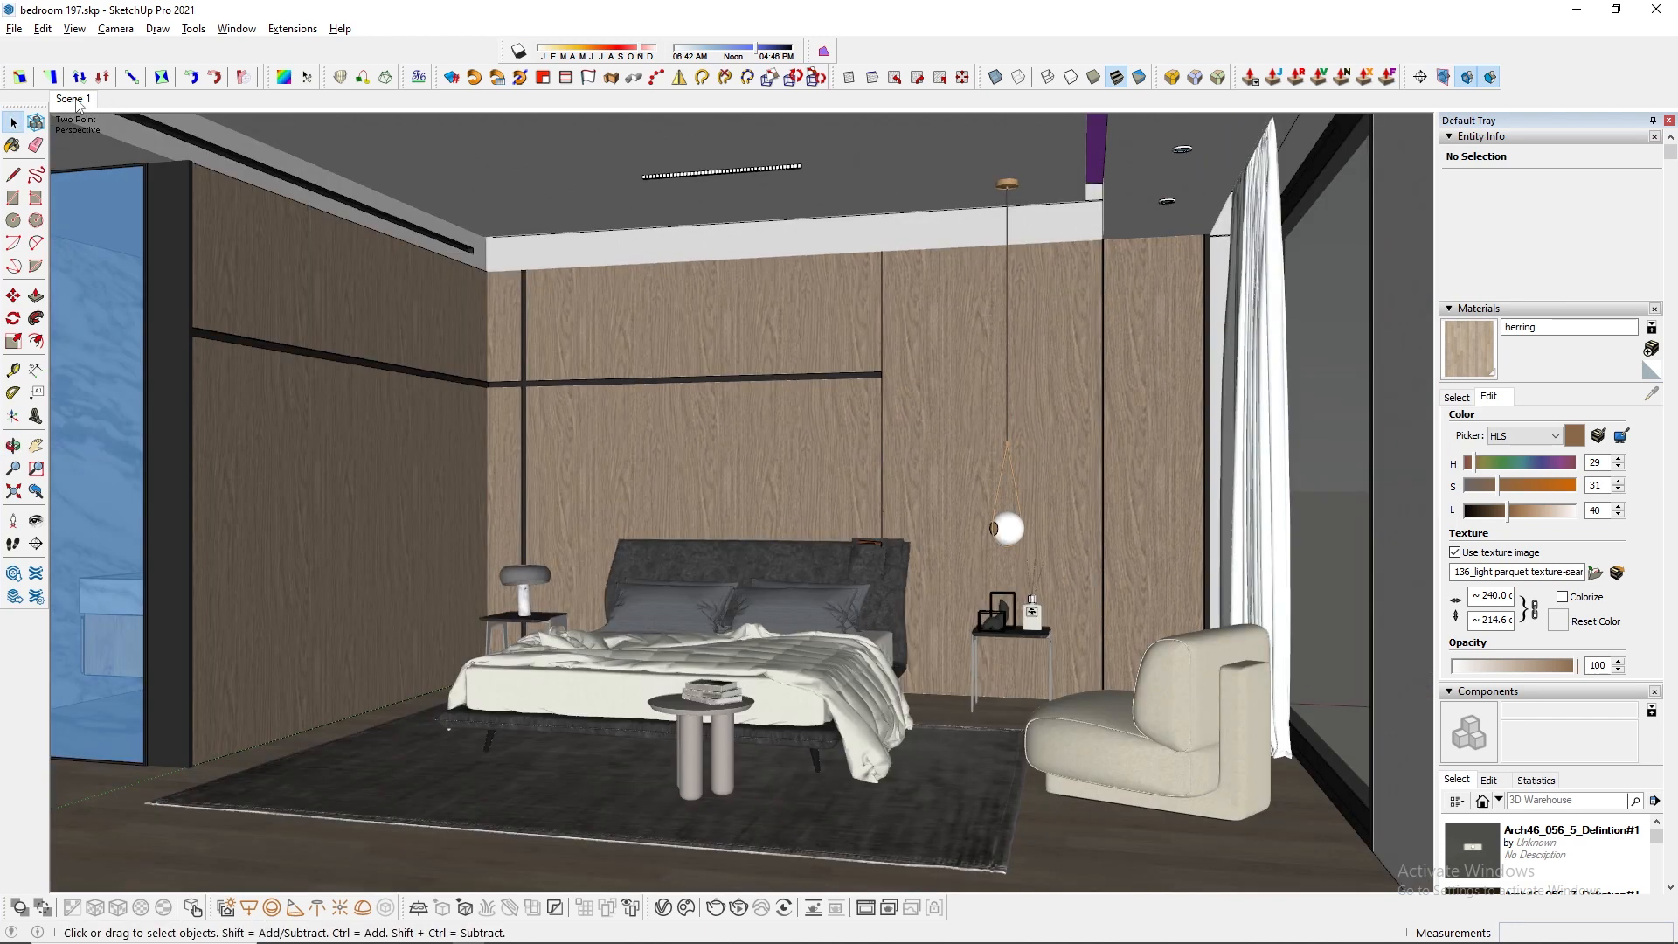
Step: Purge all unused items from the bedroom model through its model statistics
click(235, 29)
click(280, 121)
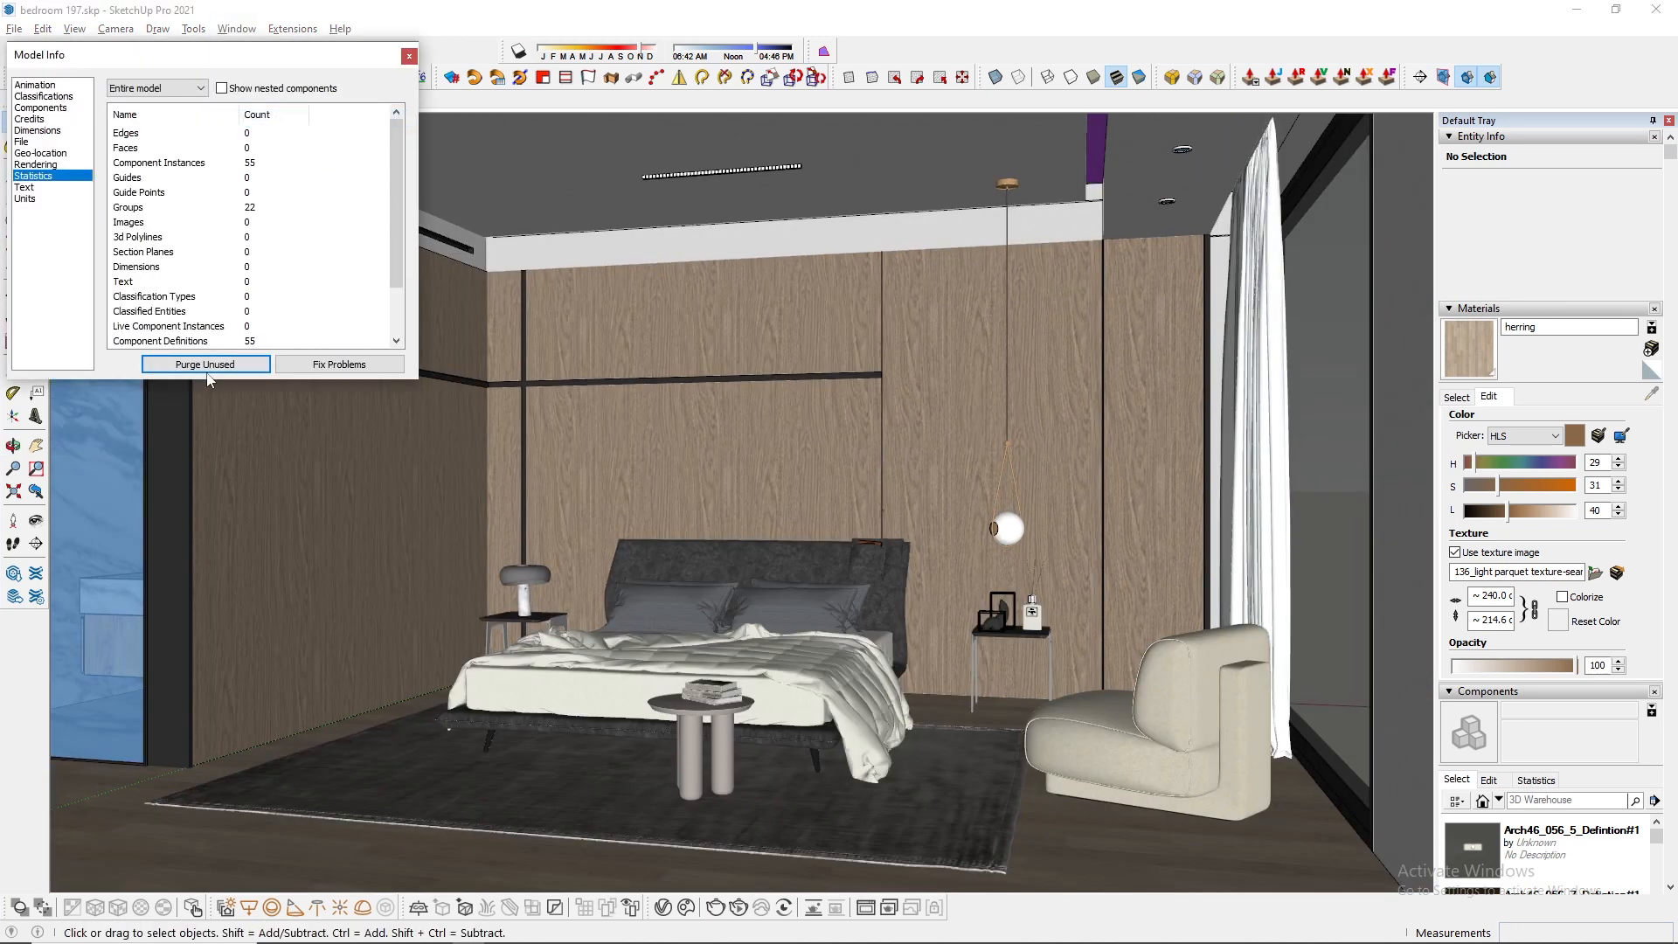
click(409, 56)
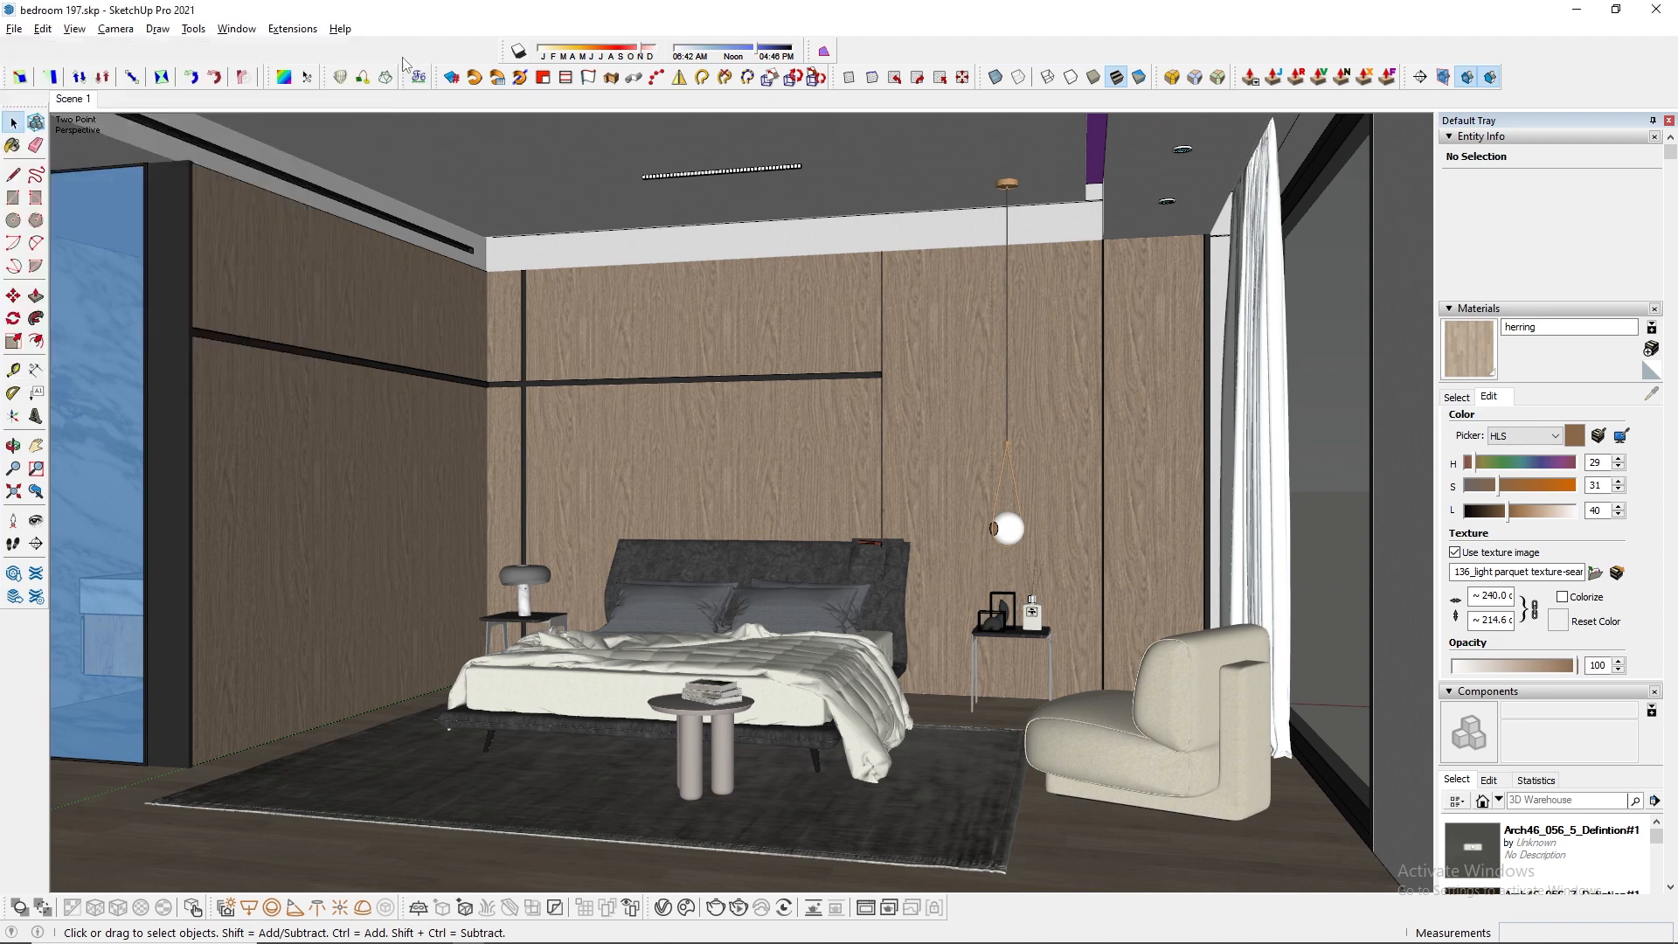
Step: Unhide all hidden objects in the bedroom model and save the file
click(43, 29)
mouse_move(124, 300)
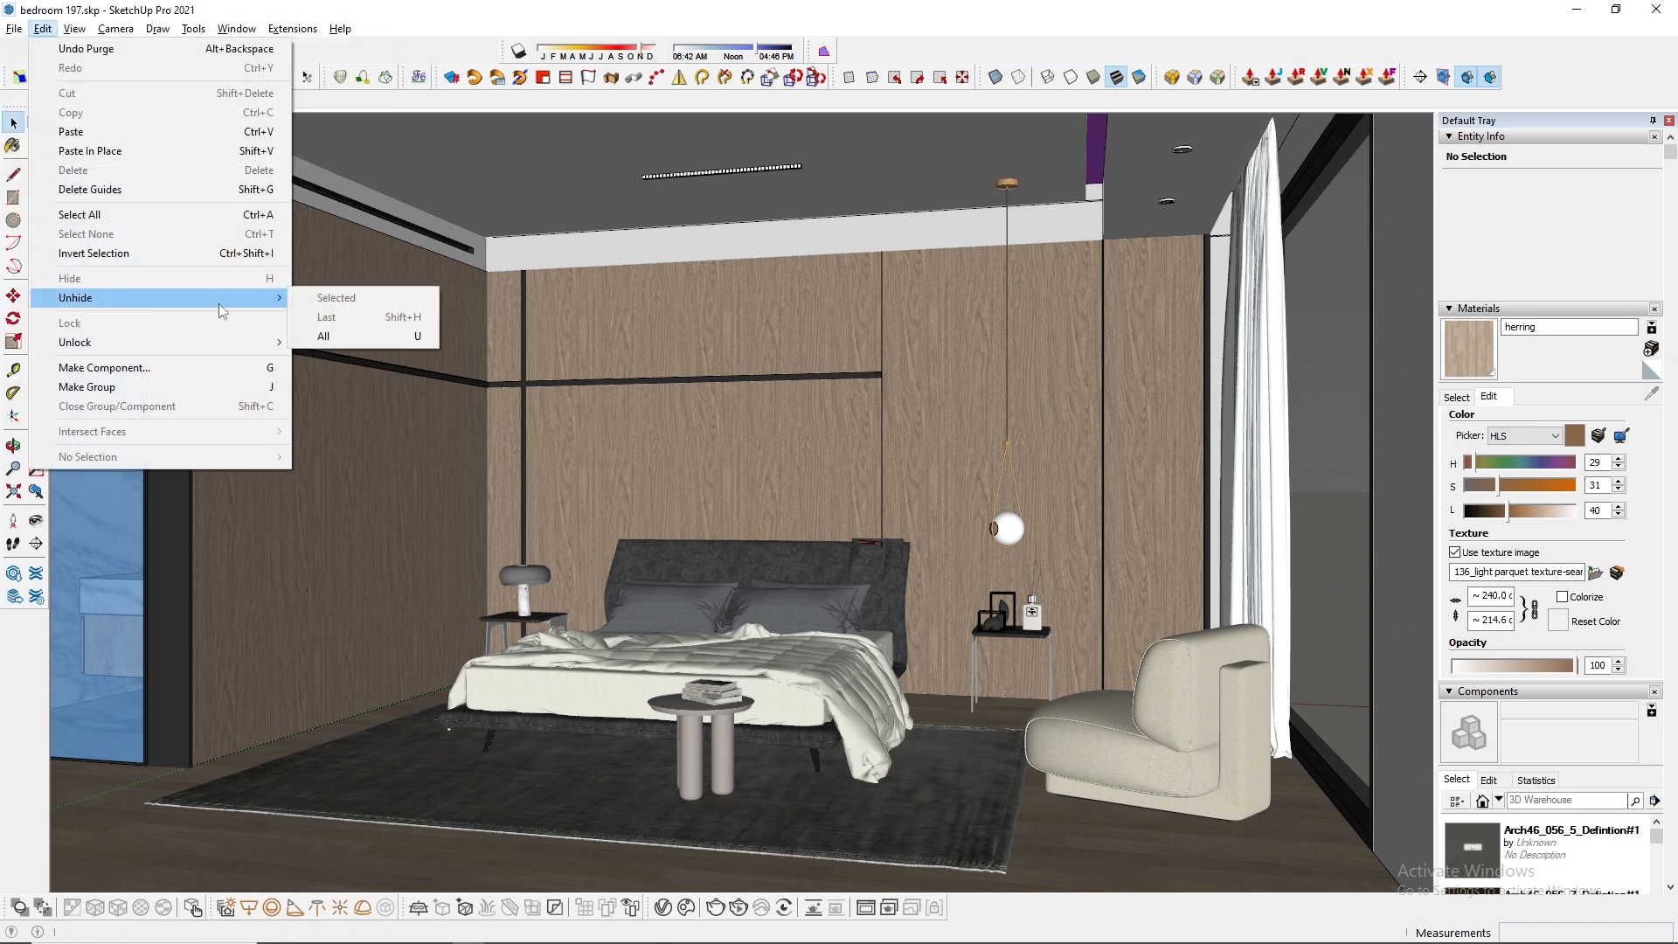
click(325, 338)
click(14, 29)
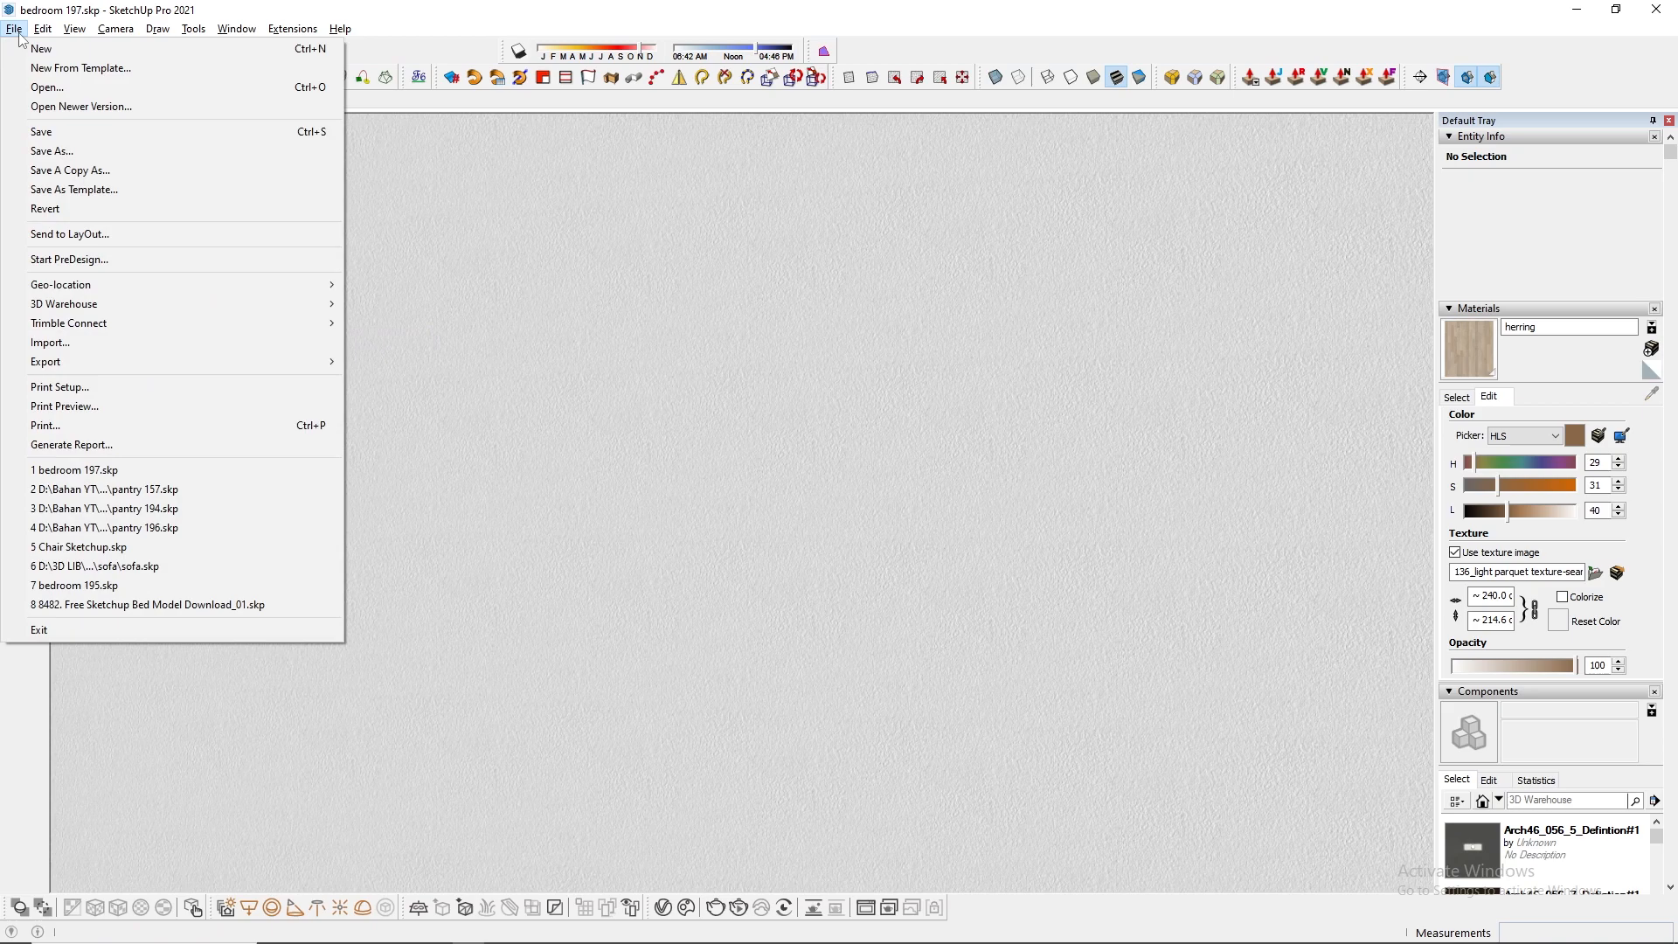
click(53, 132)
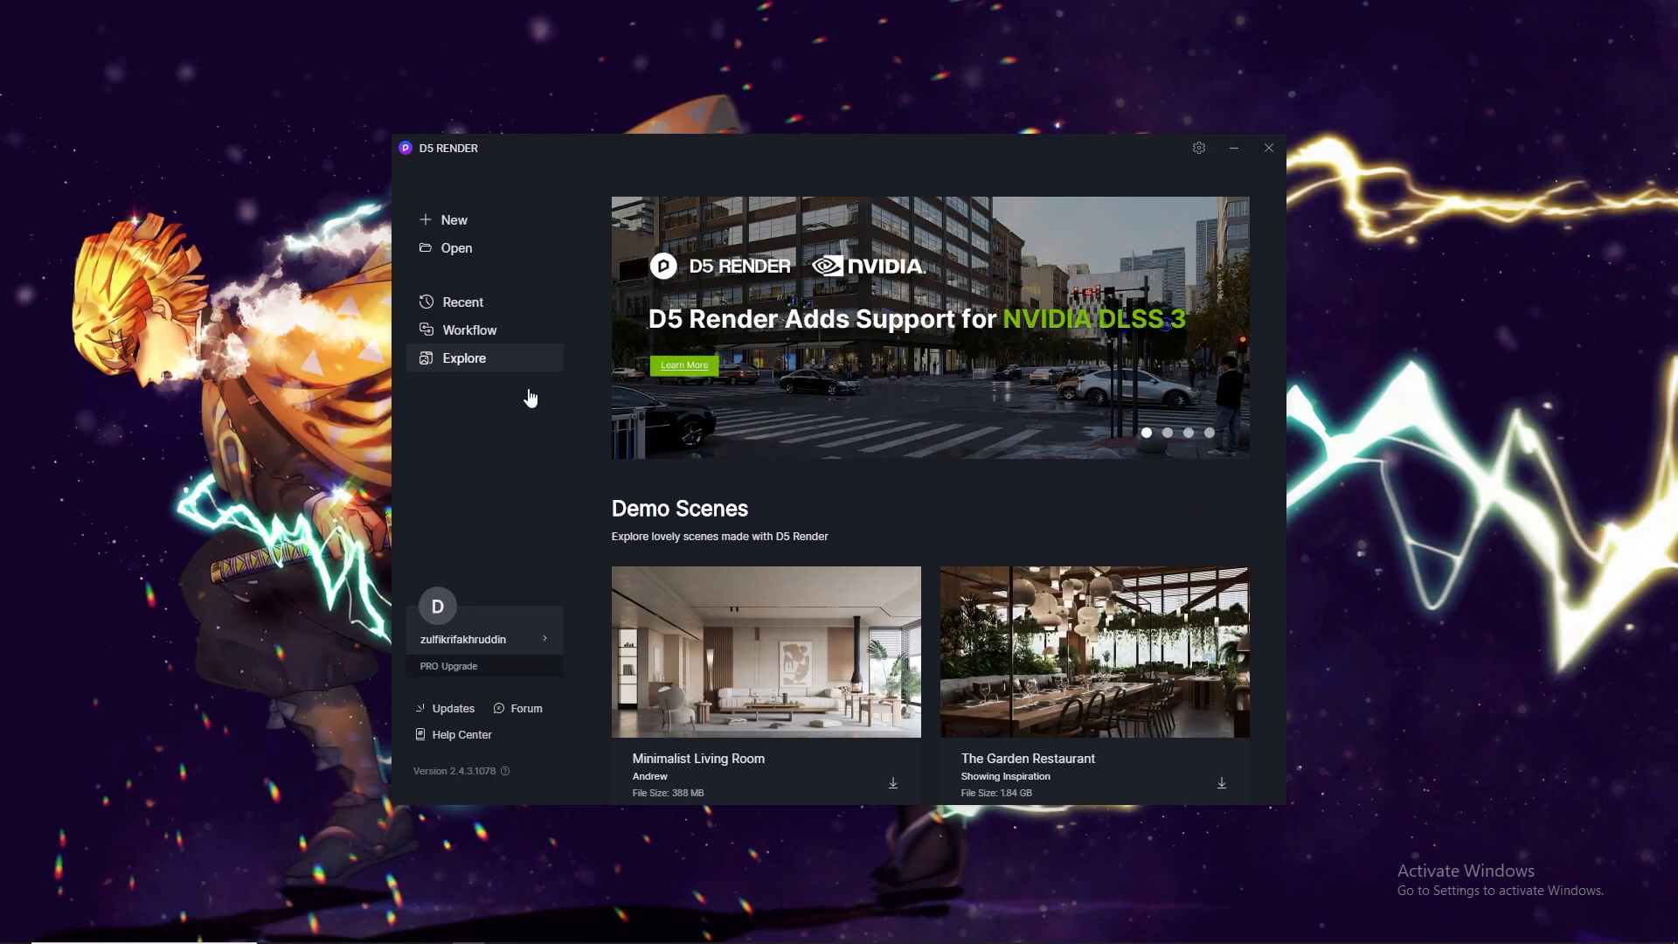
Step: Switch to D5 Render, open the bedroom 197 model and set the viewport navigation to Fly
click(483, 248)
click(1528, 914)
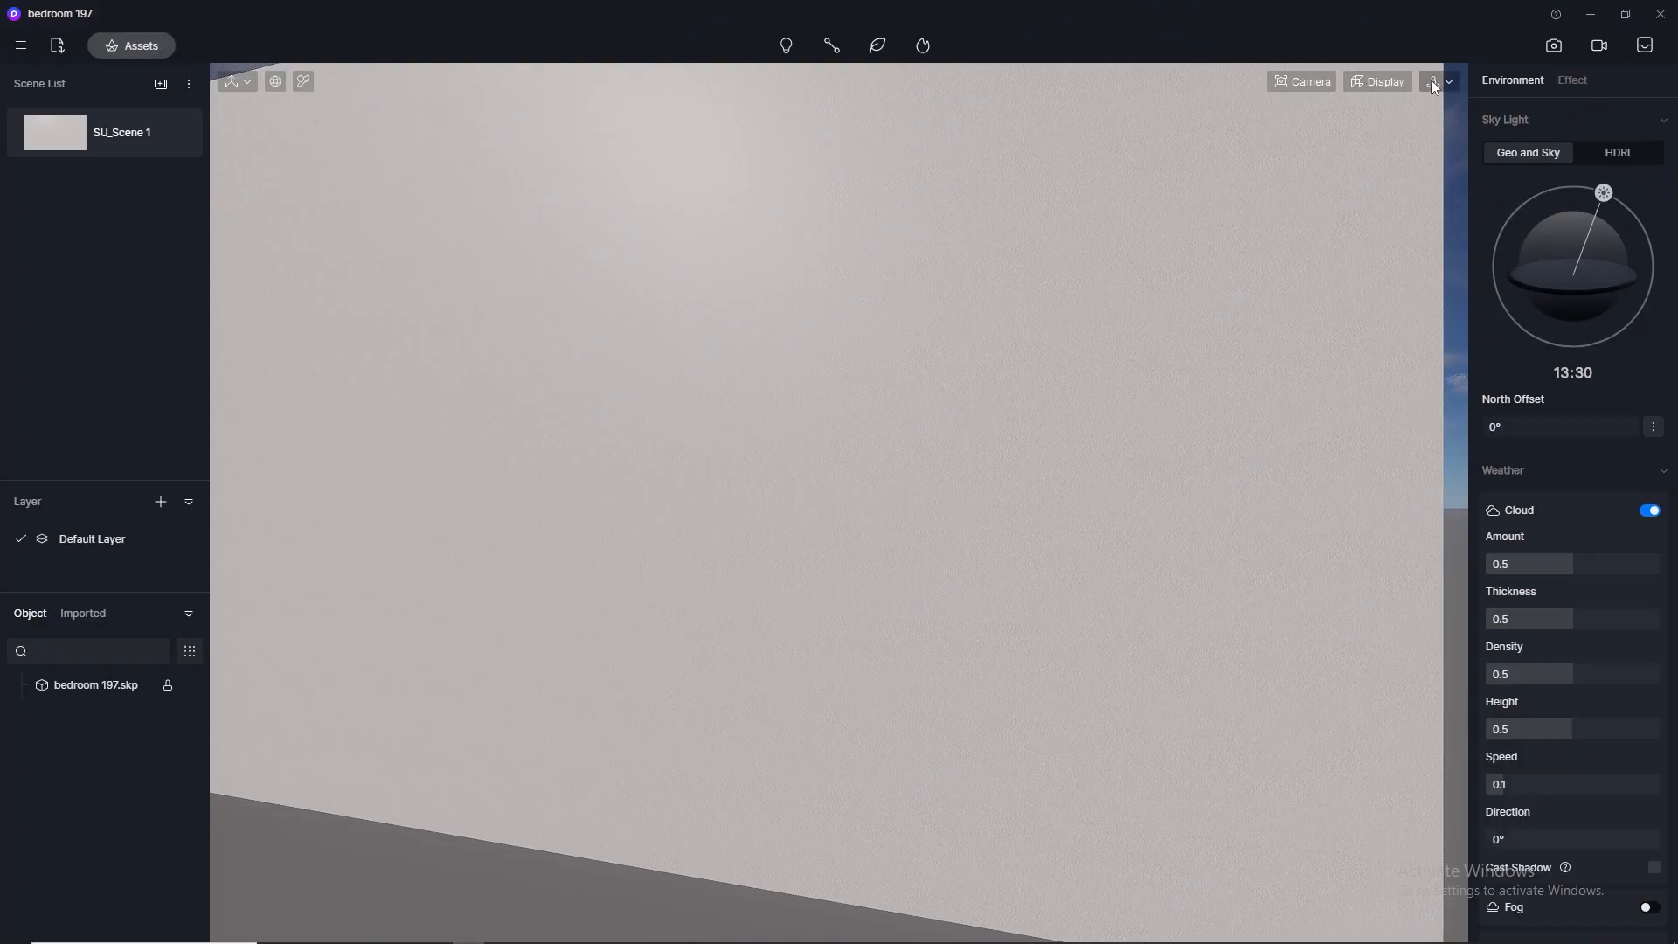
click(1434, 85)
click(1425, 132)
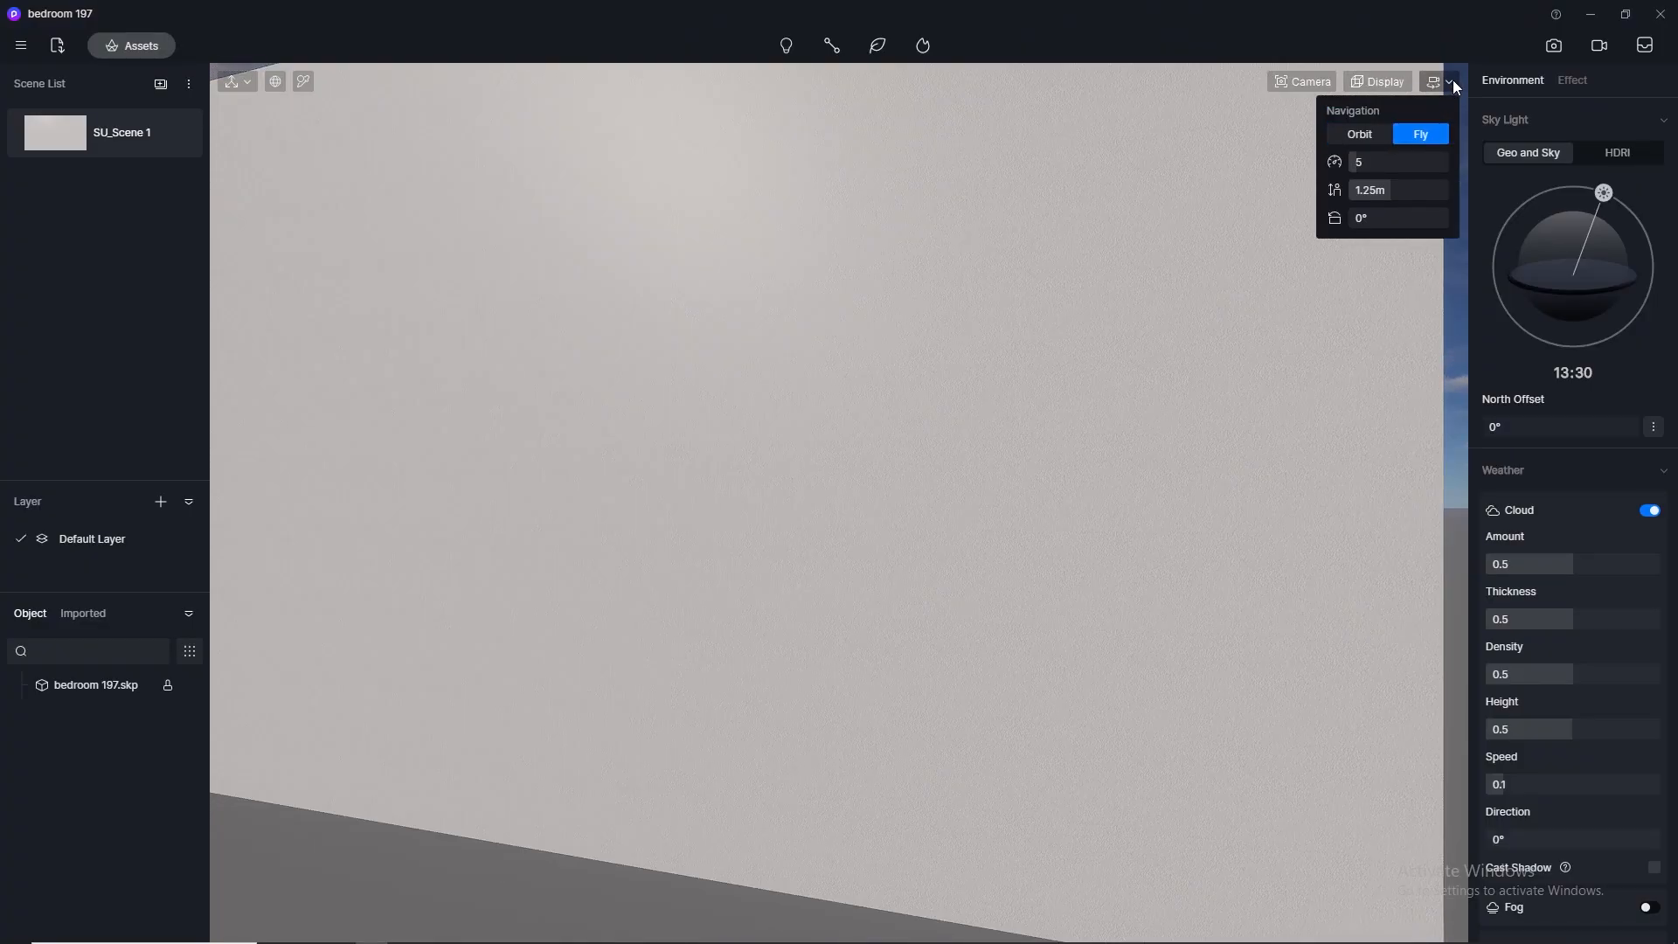
Step: Set the camera's field of view to 80° and its clipping to 208.5 to cut through the front wall
click(1302, 82)
click(1308, 200)
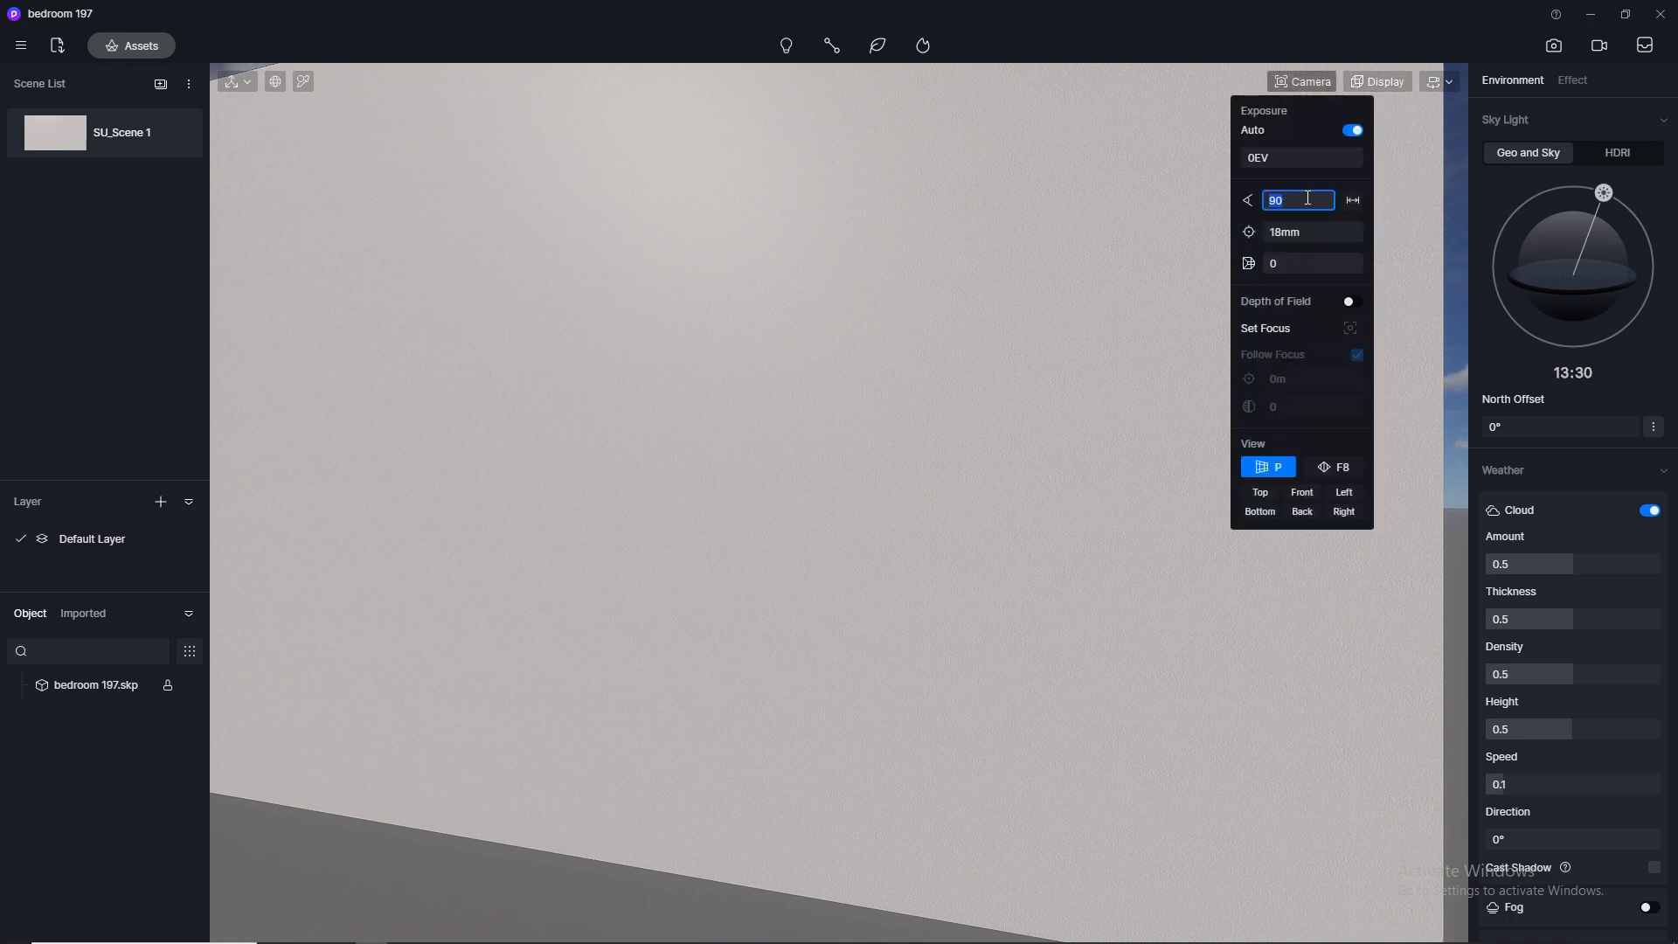
key(Return)
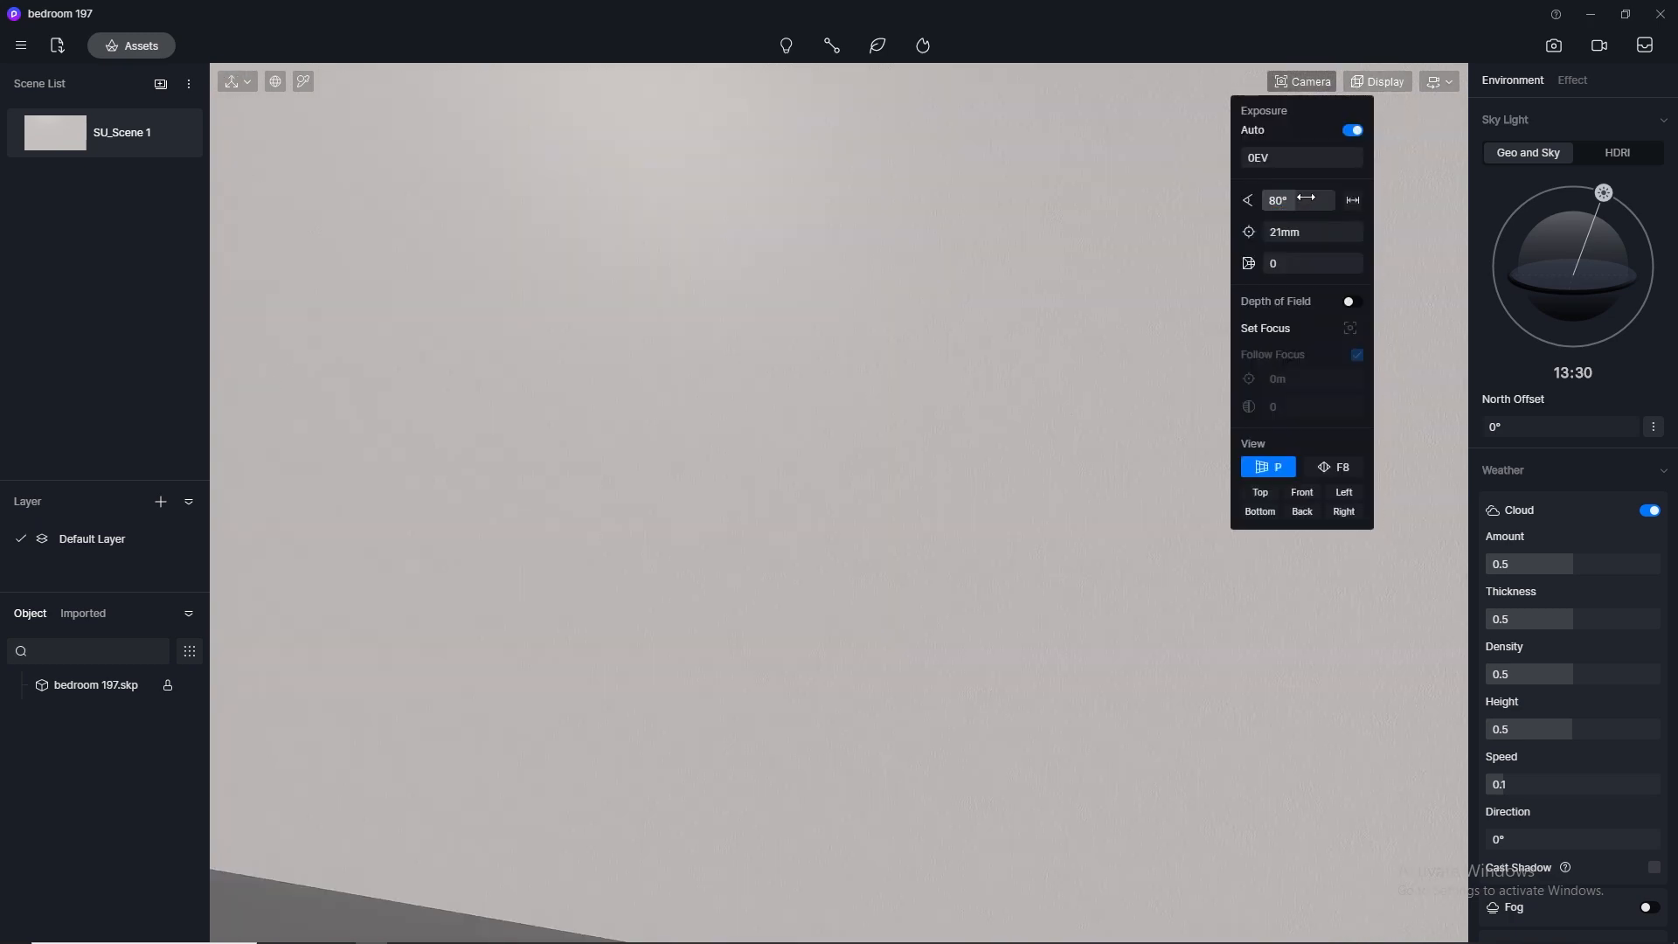
drag(1280, 263, 1296, 263)
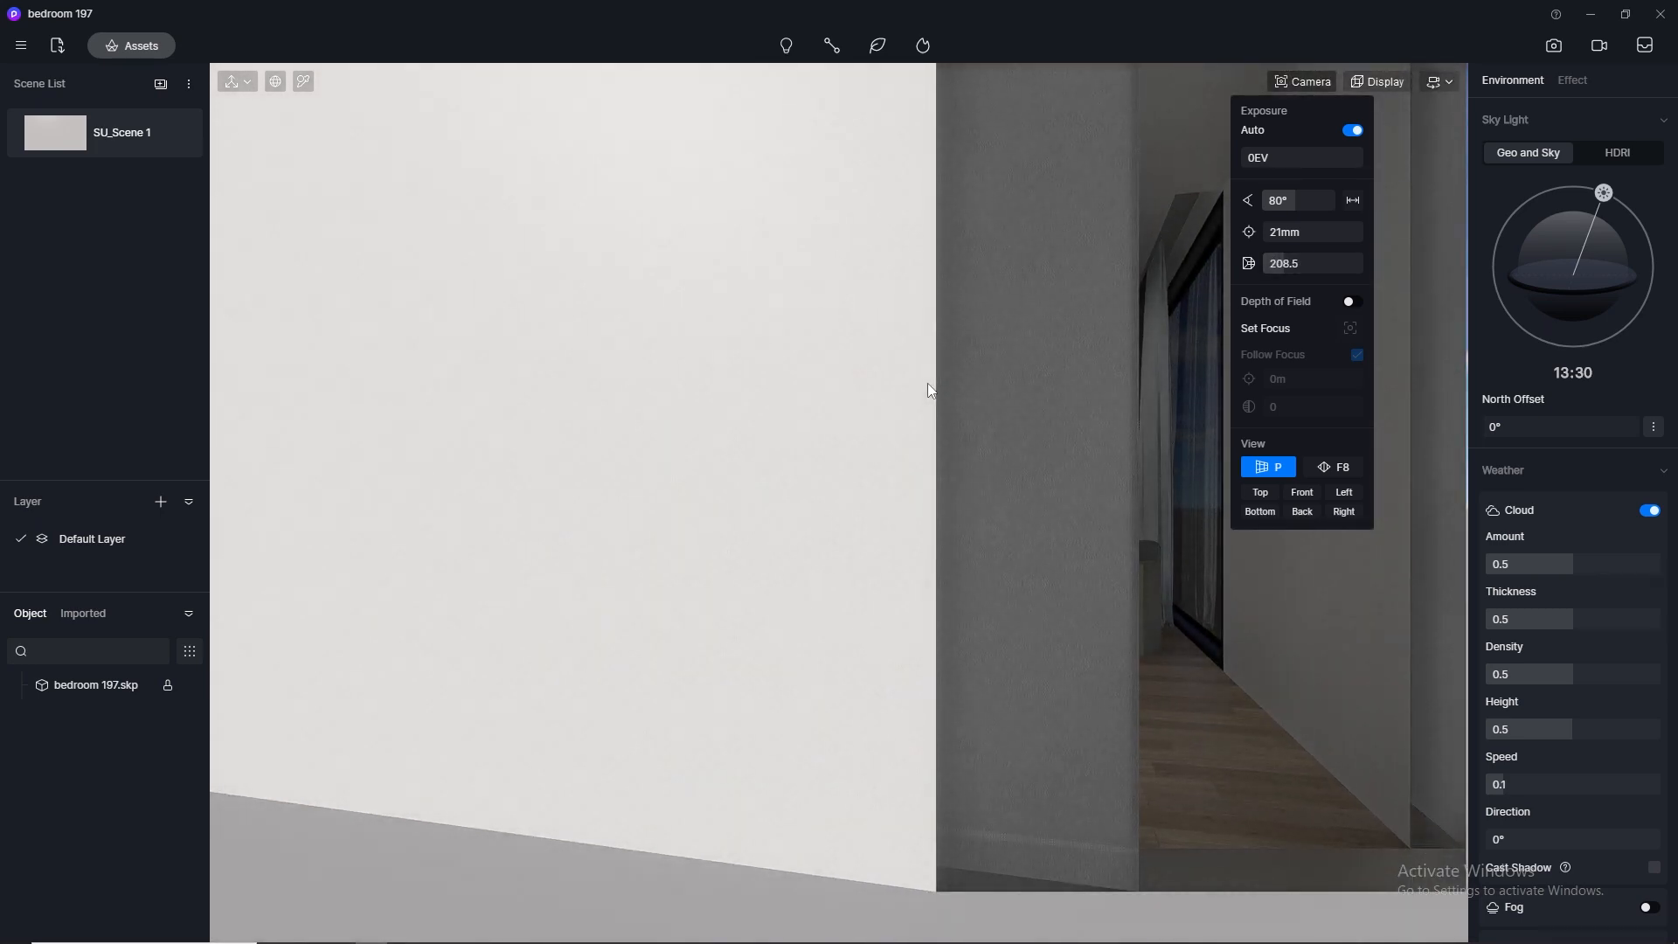
Step: Return to SU_Scene 1 and set the camera's field of view to 80° again
click(47, 128)
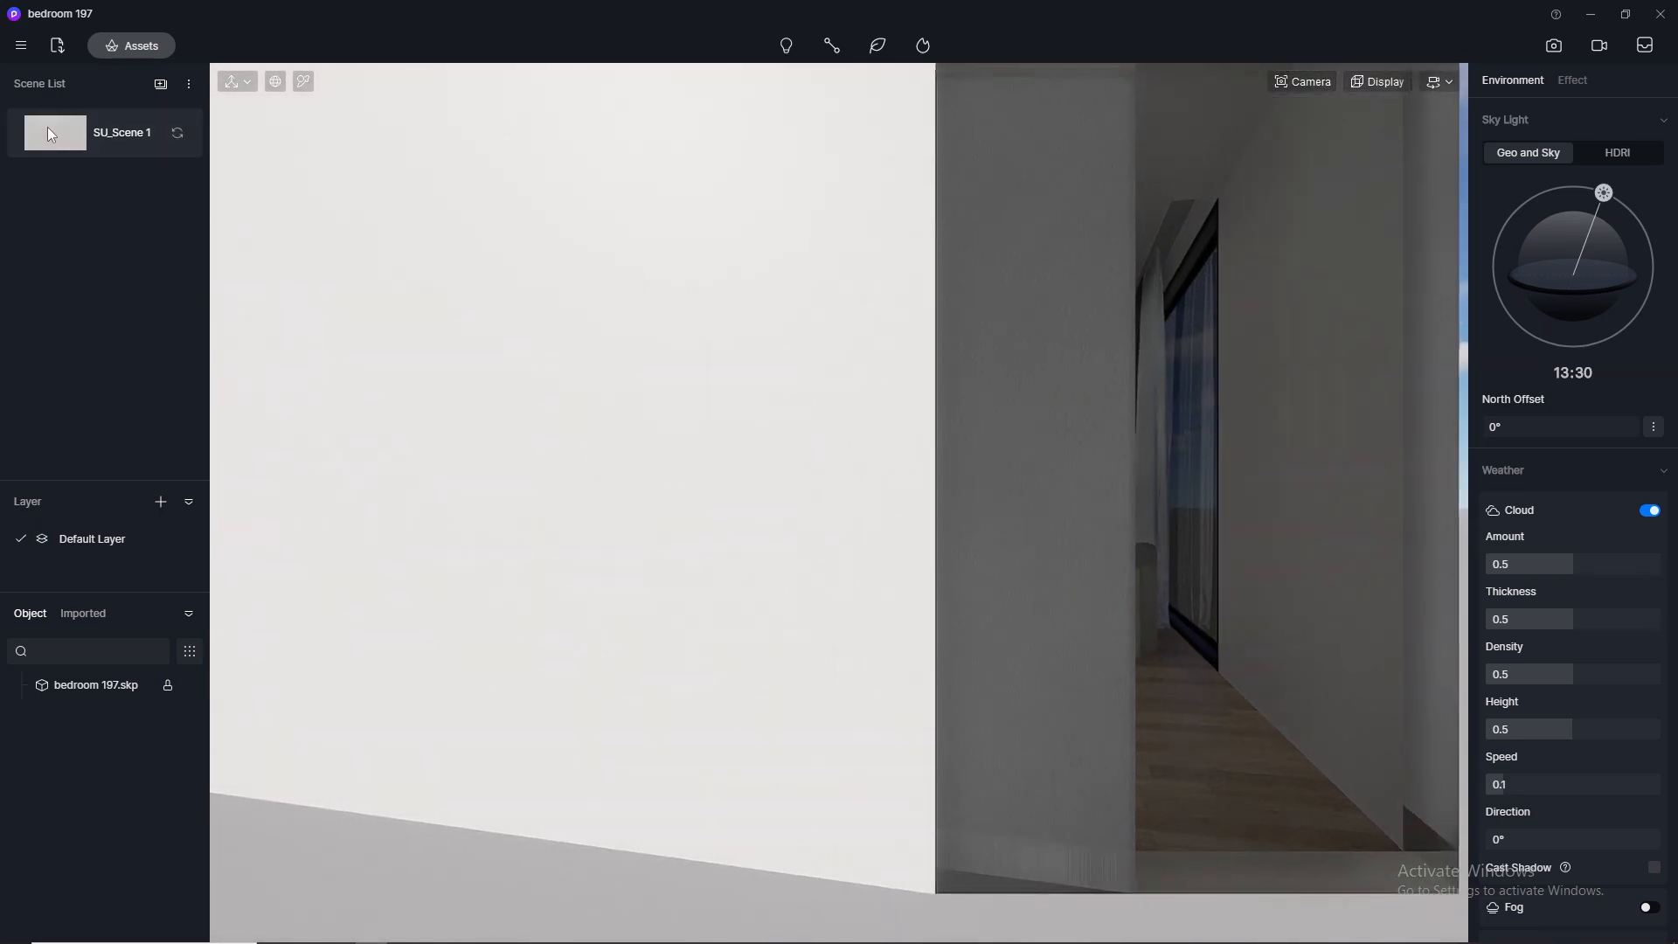
click(1305, 82)
double_click(1300, 199)
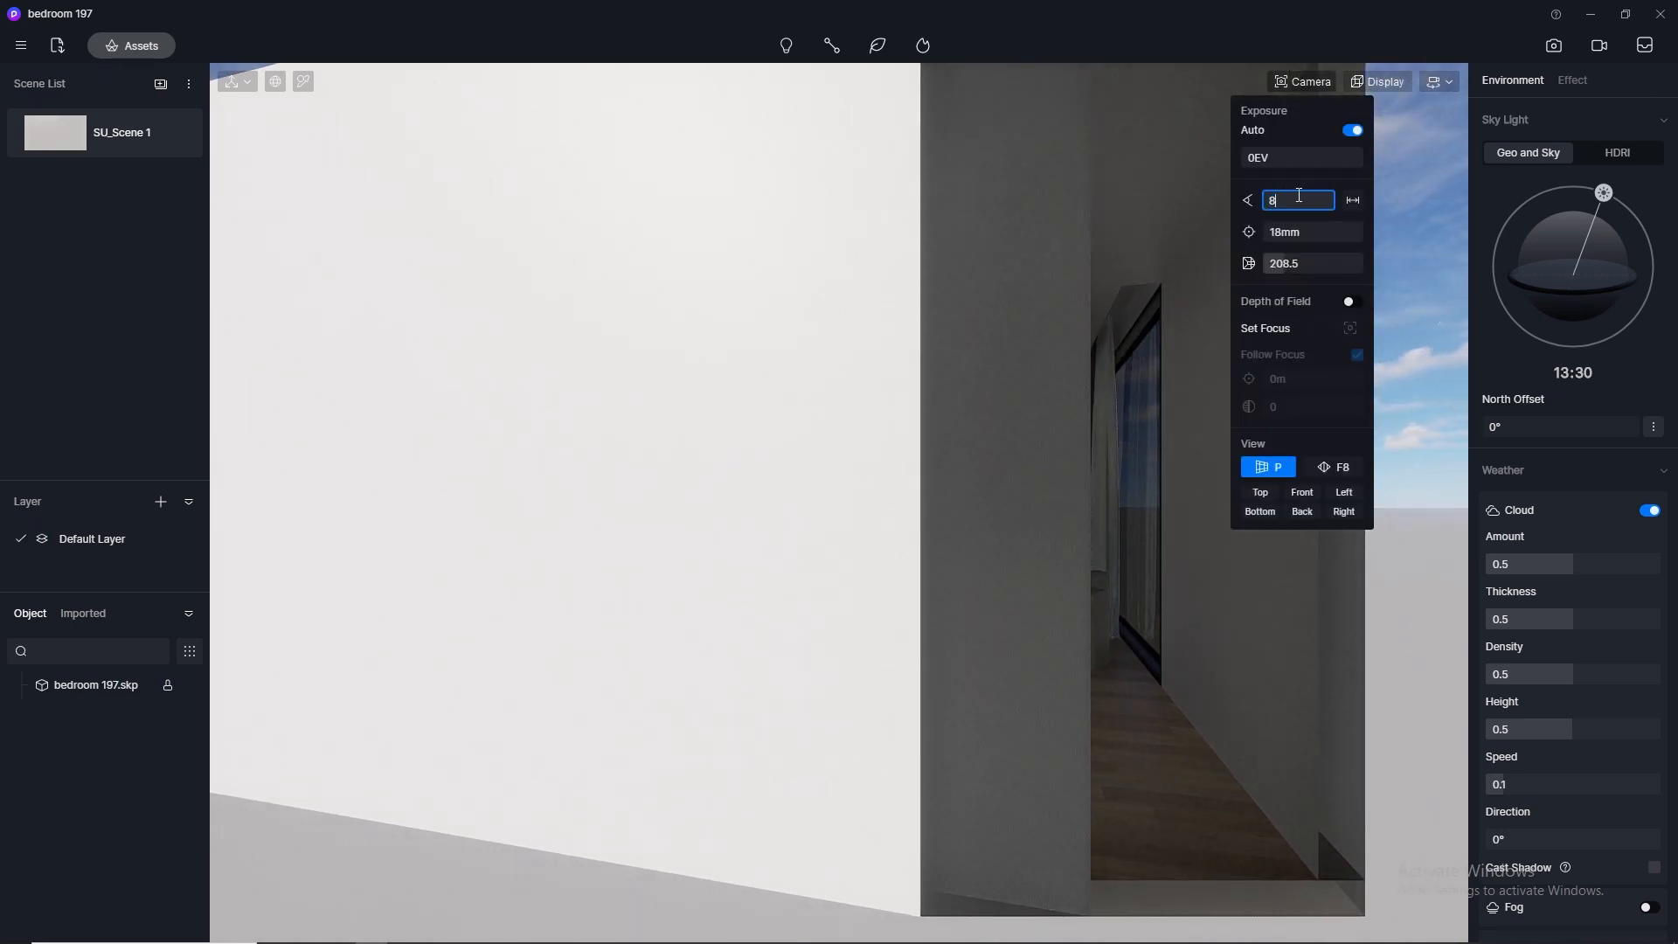
text(80)
key(Return)
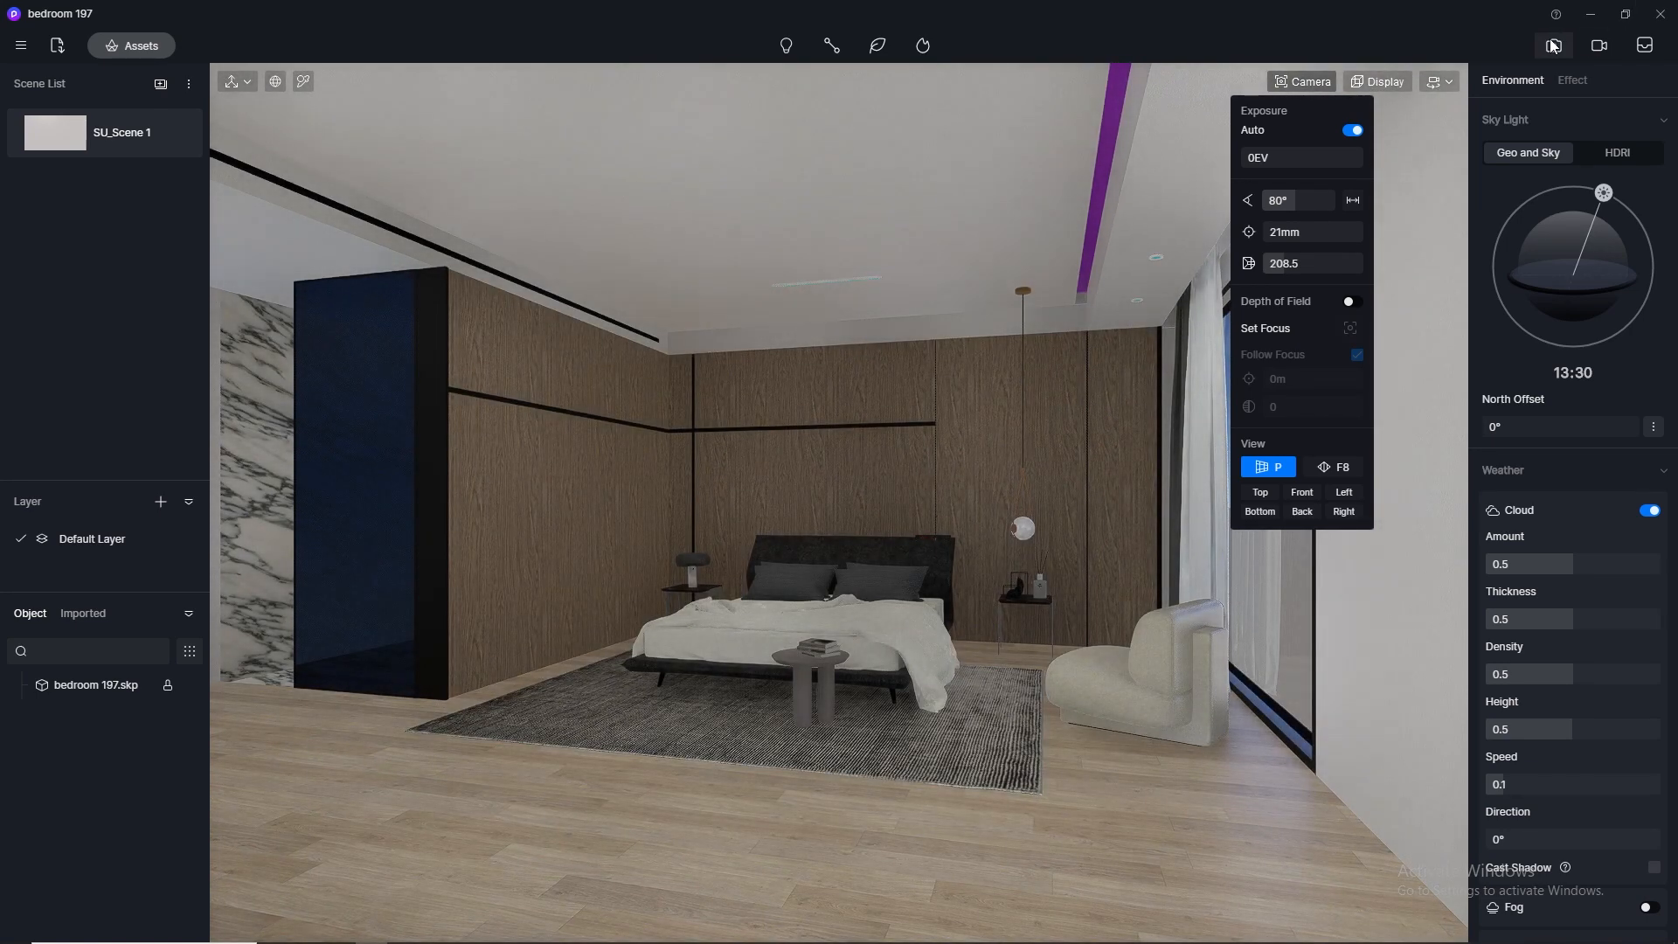
Step: Enter image render mode, choose the 2K preset size and move the camera closer to the bed
click(1554, 46)
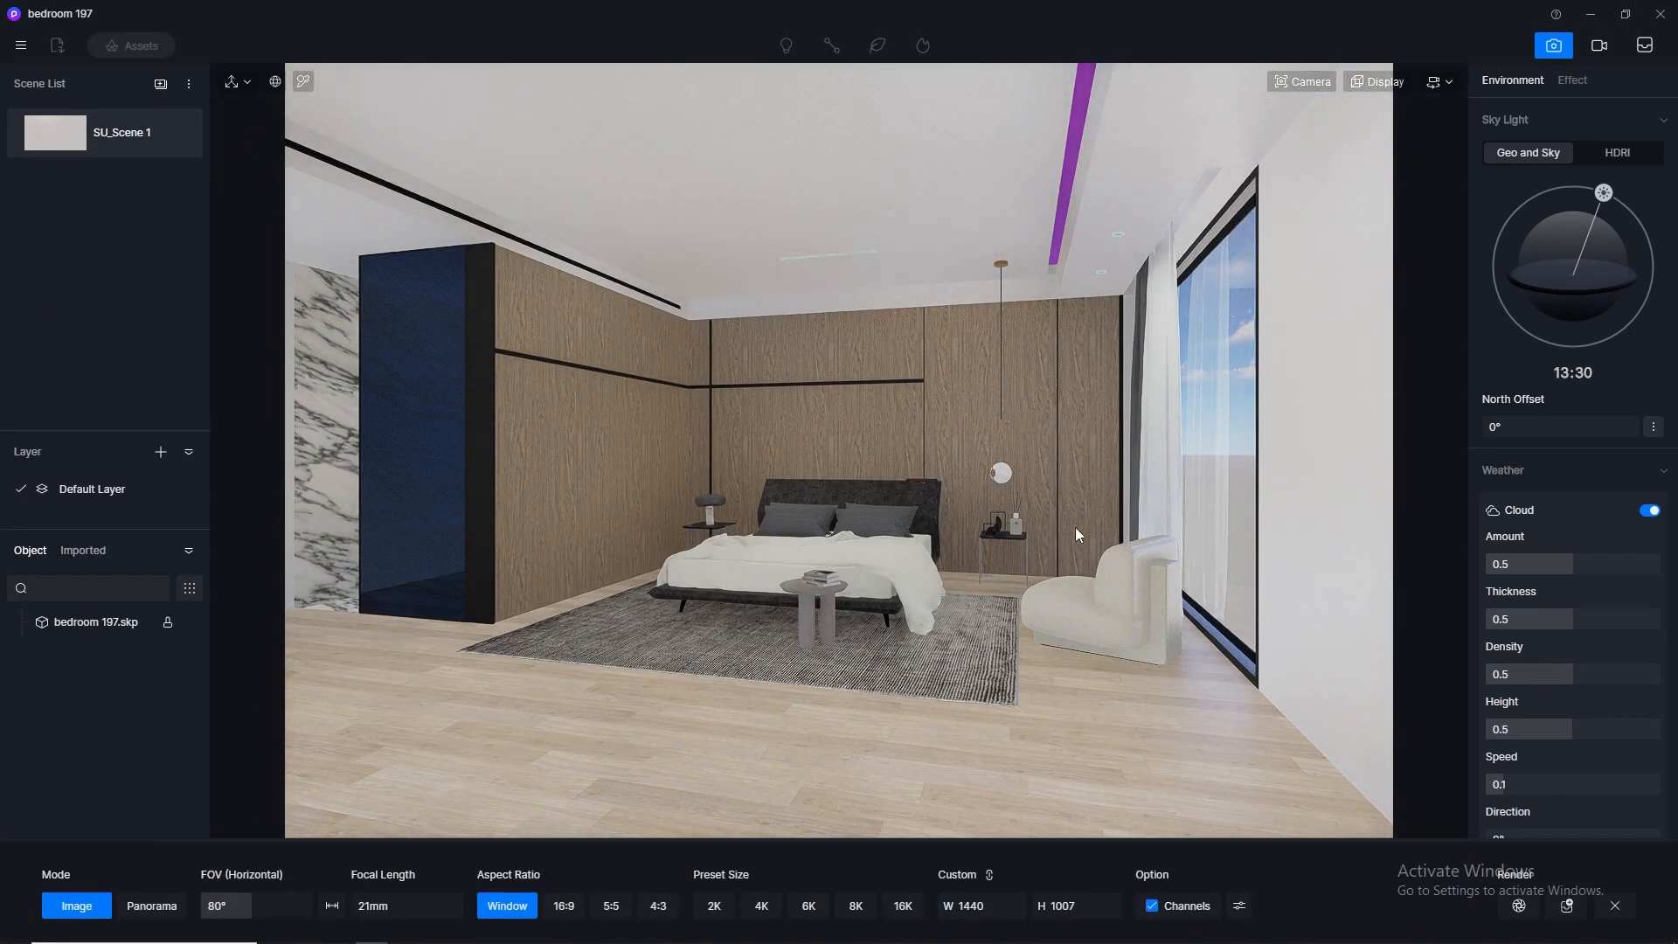
click(715, 907)
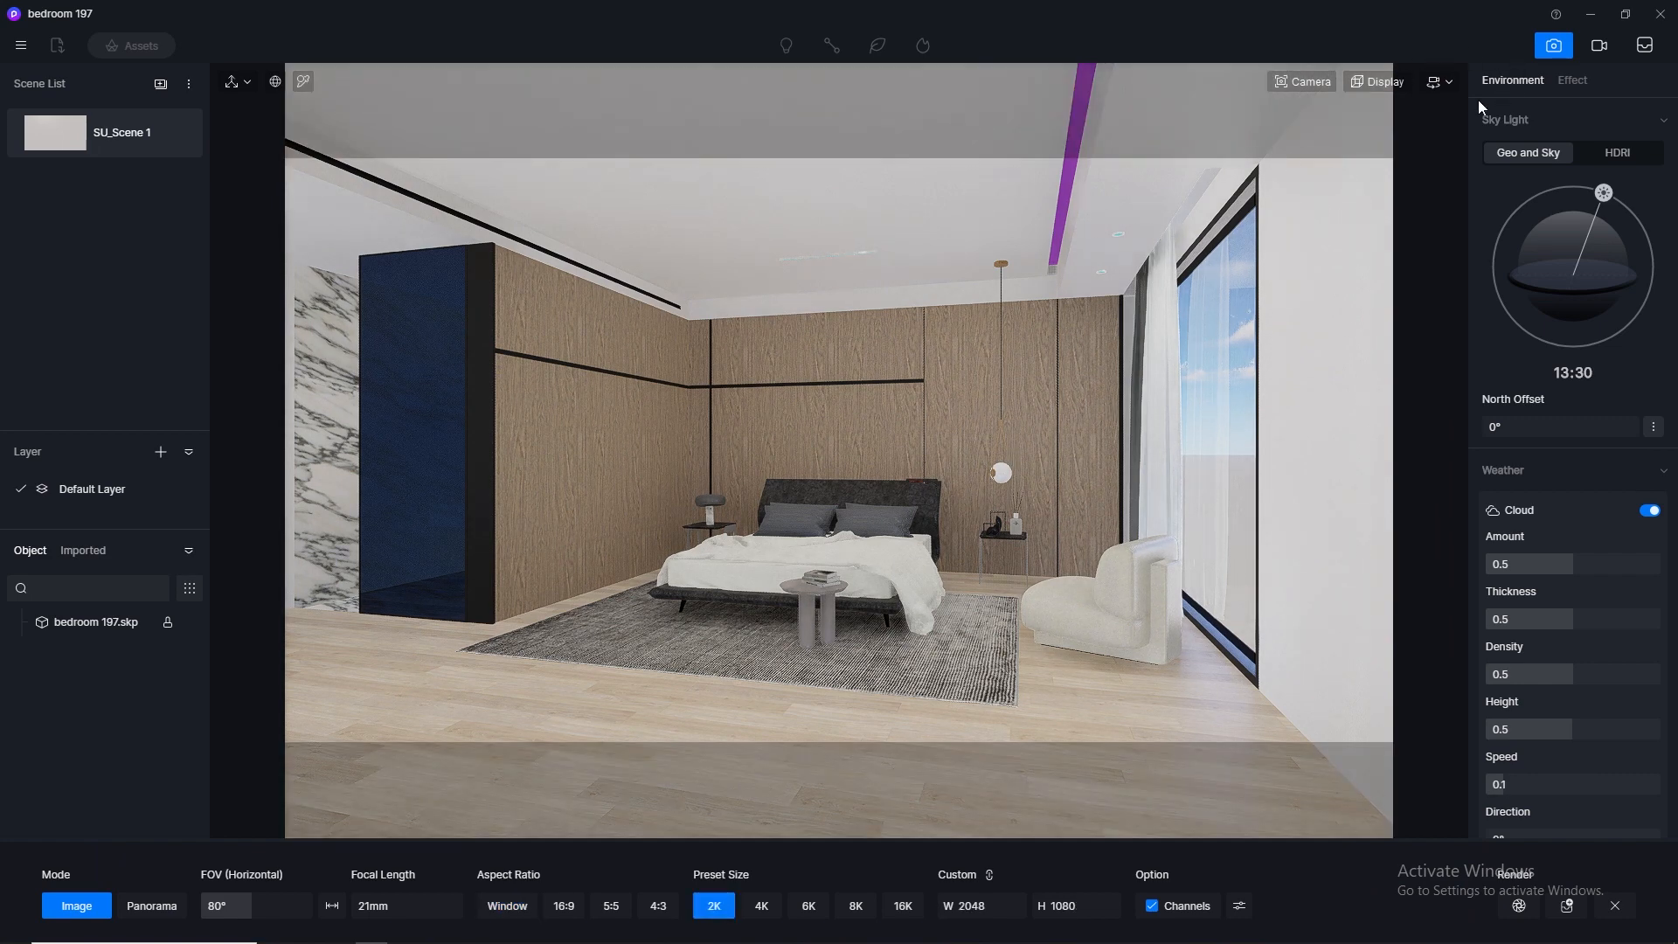
scroll(1381, 139, up, 2)
scroll(1382, 139, up, 1)
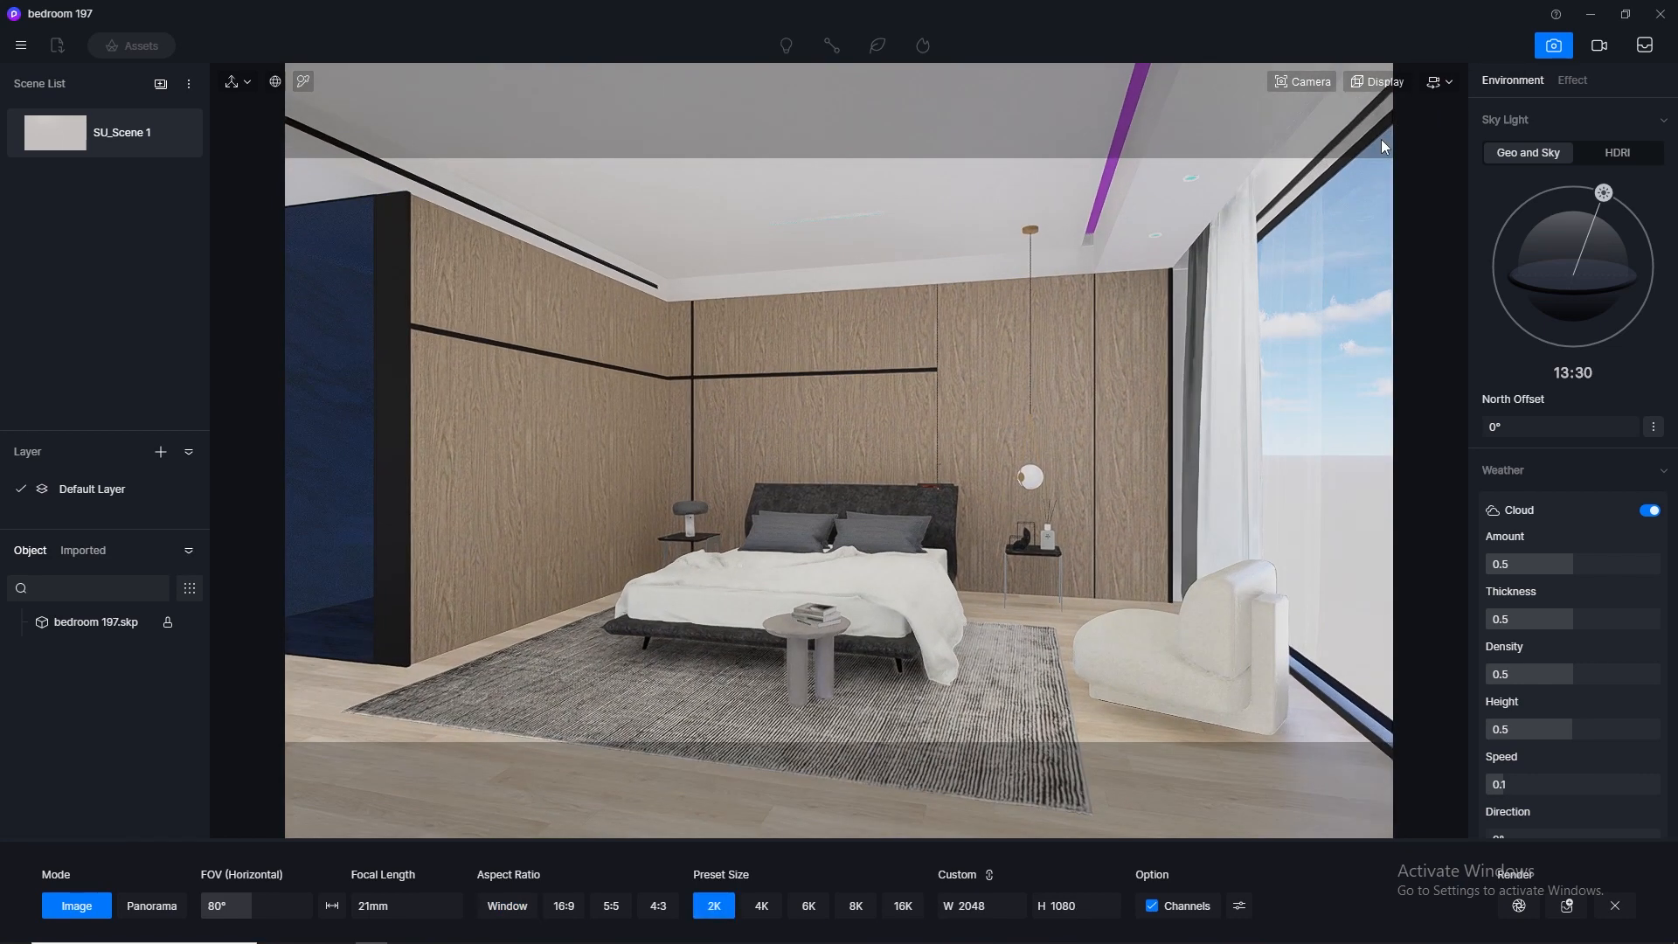
scroll(1382, 139, up, 1)
scroll(1381, 139, up, 1)
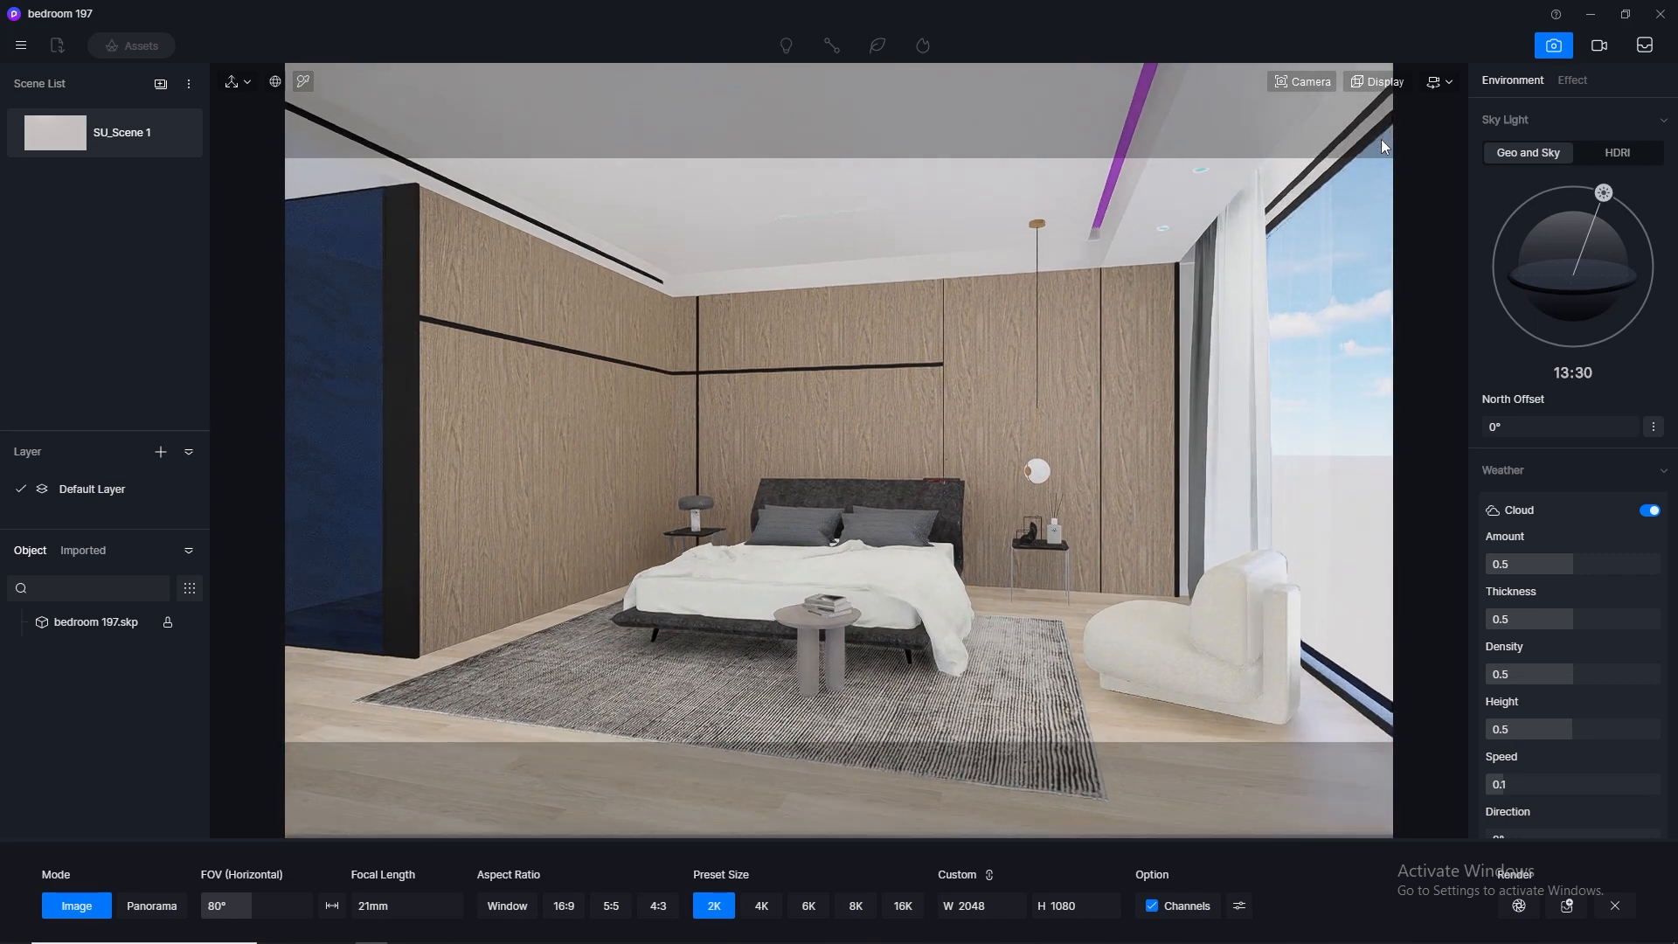
scroll(1382, 139, down, 4)
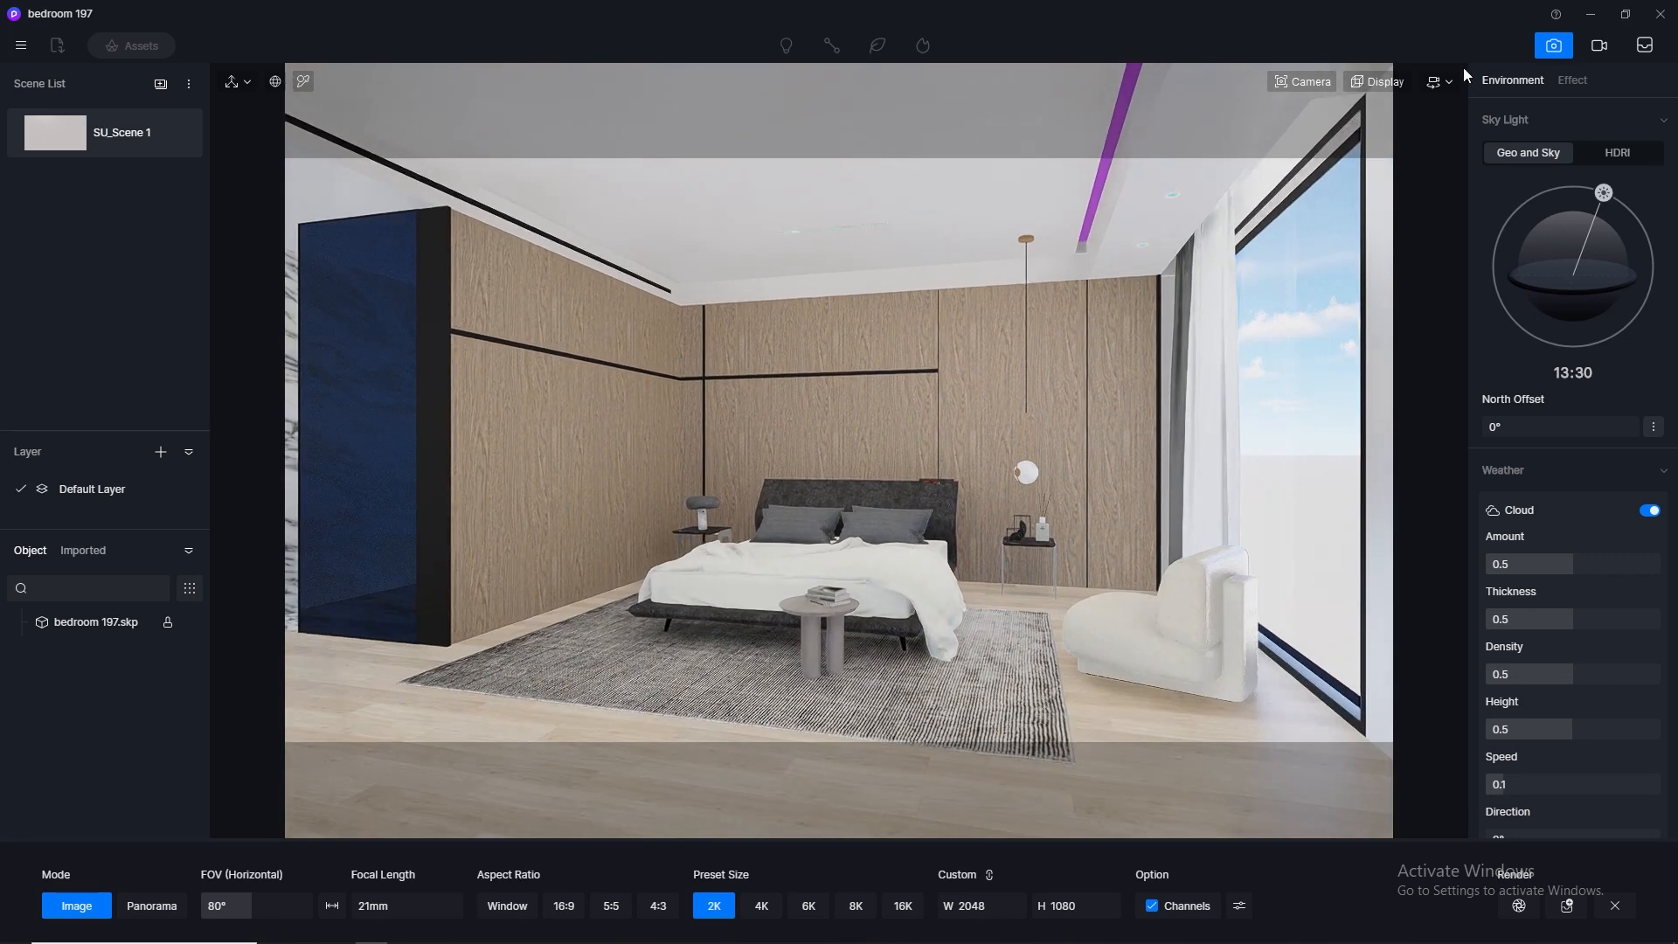
Step: Set the fly speed to 1 and fine-tune the framing of the bed and armchair at a camera height of 1.13 m
click(1441, 83)
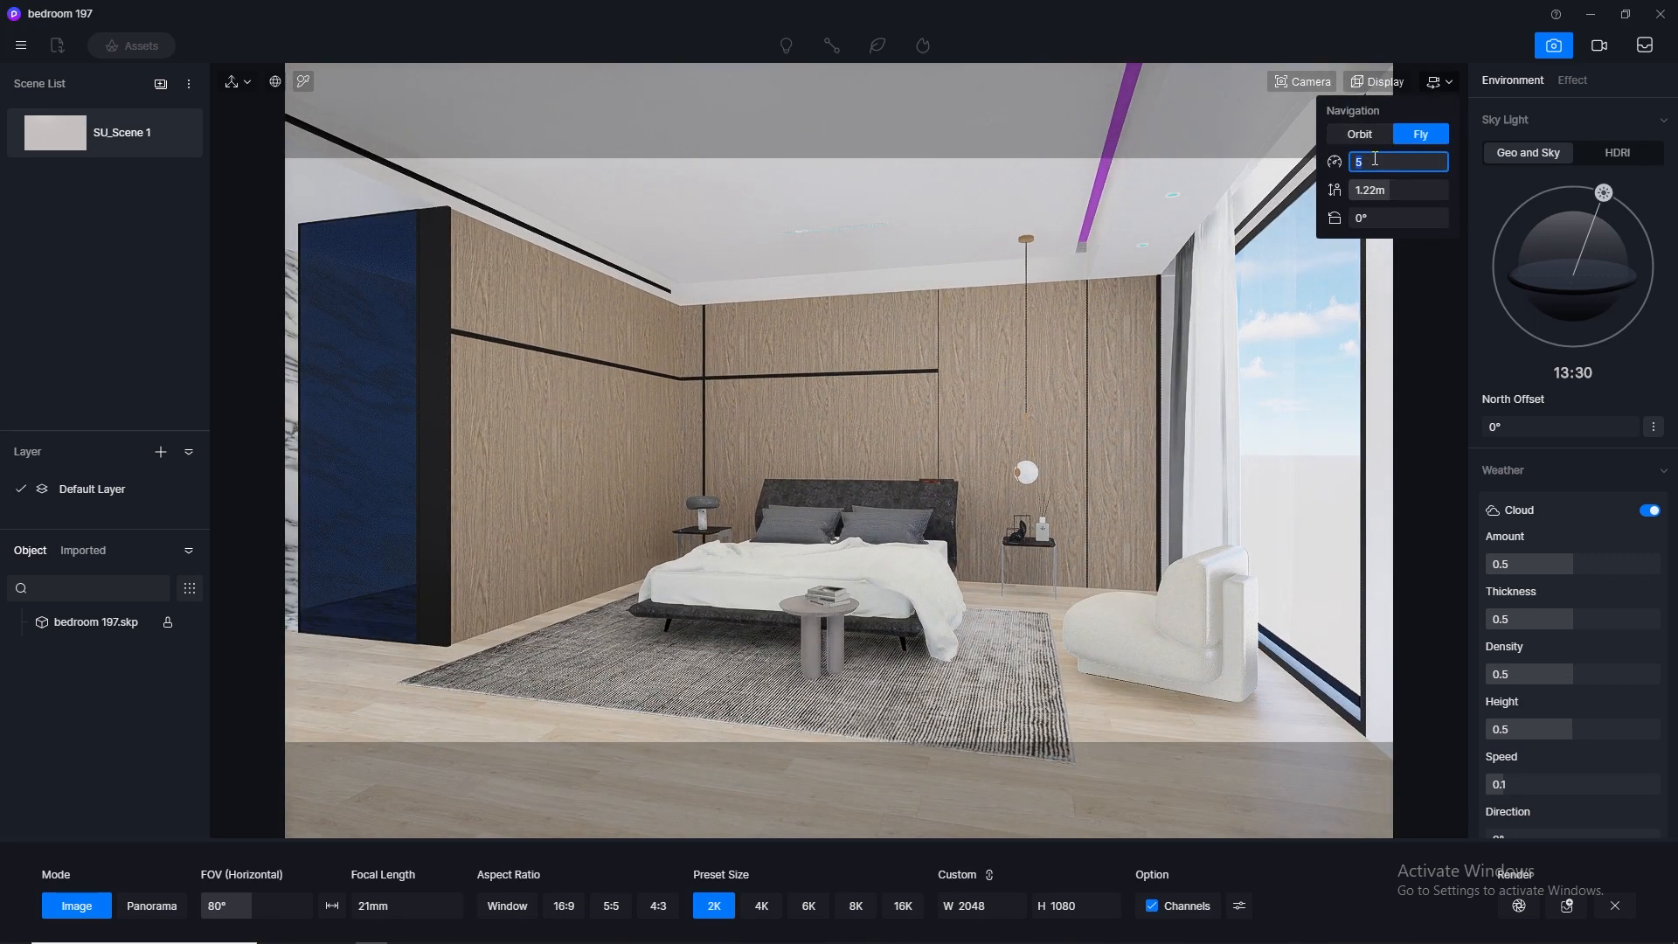
scroll(1100, 418, up, 3)
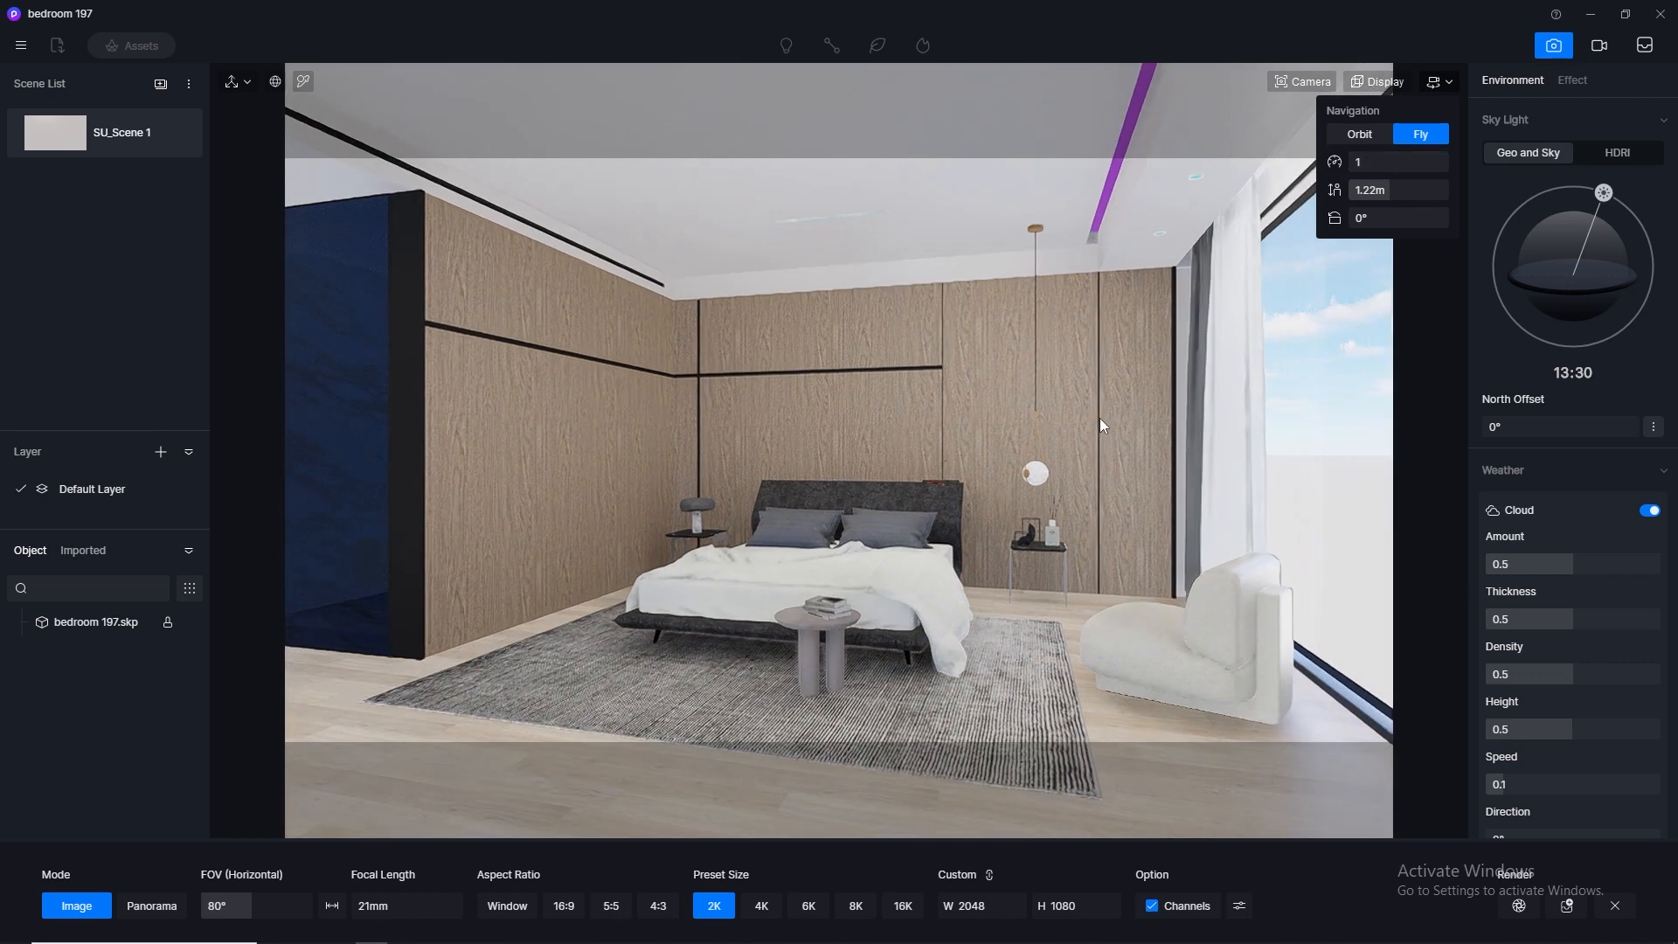
scroll(1100, 418, up, 2)
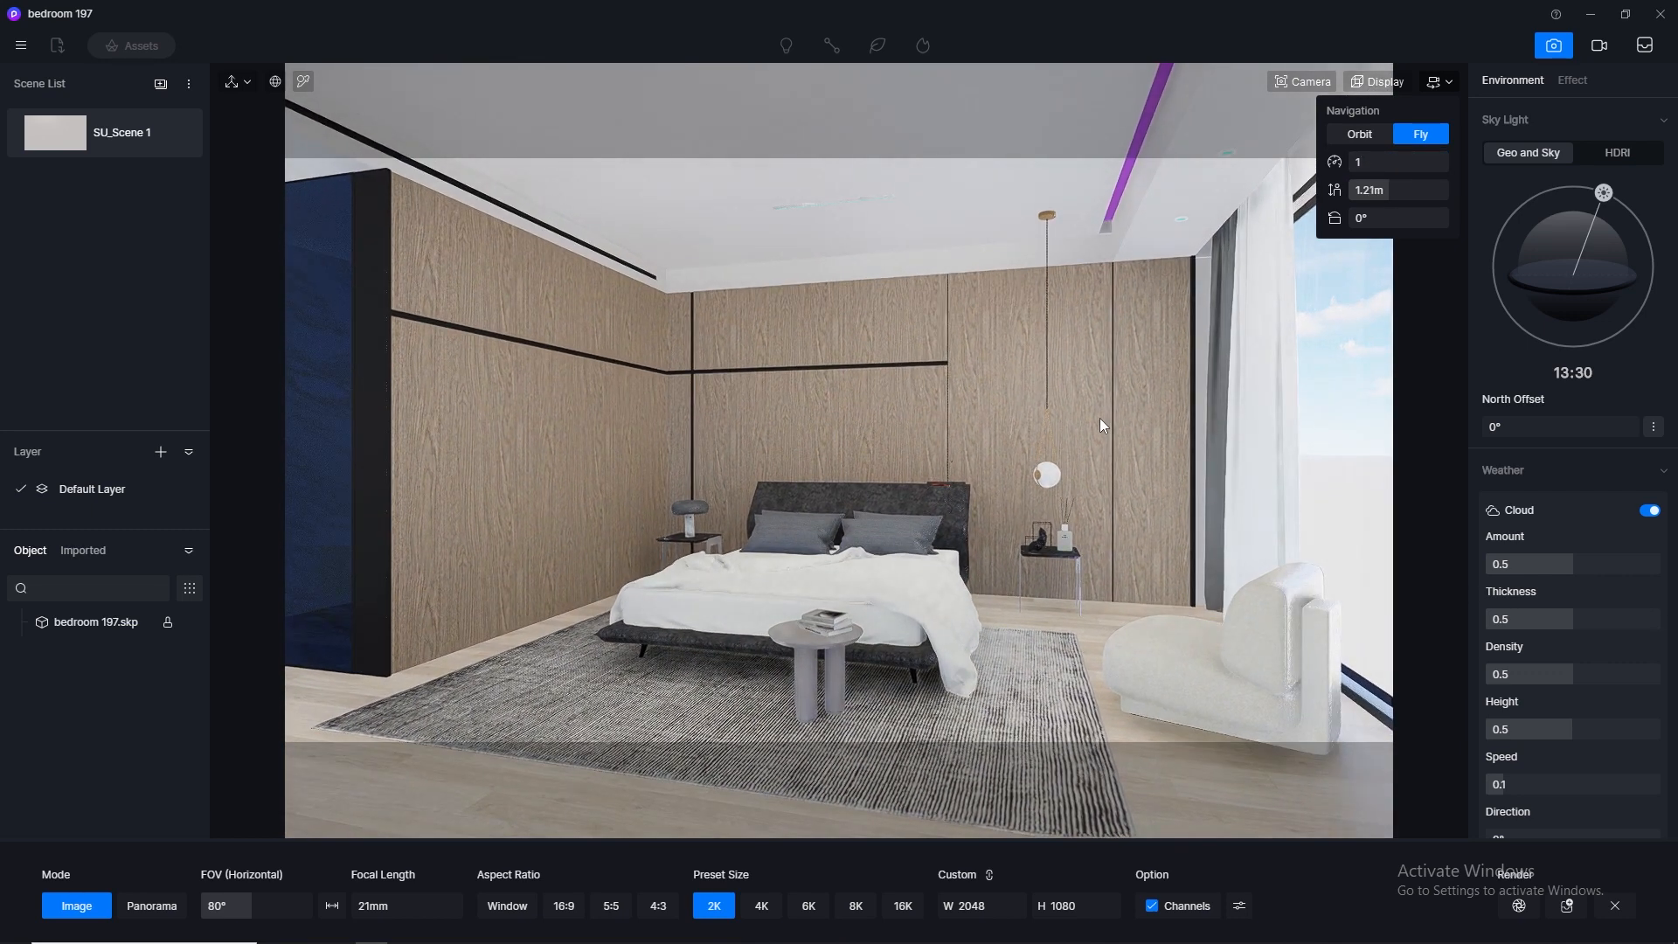
scroll(1100, 418, up, 3)
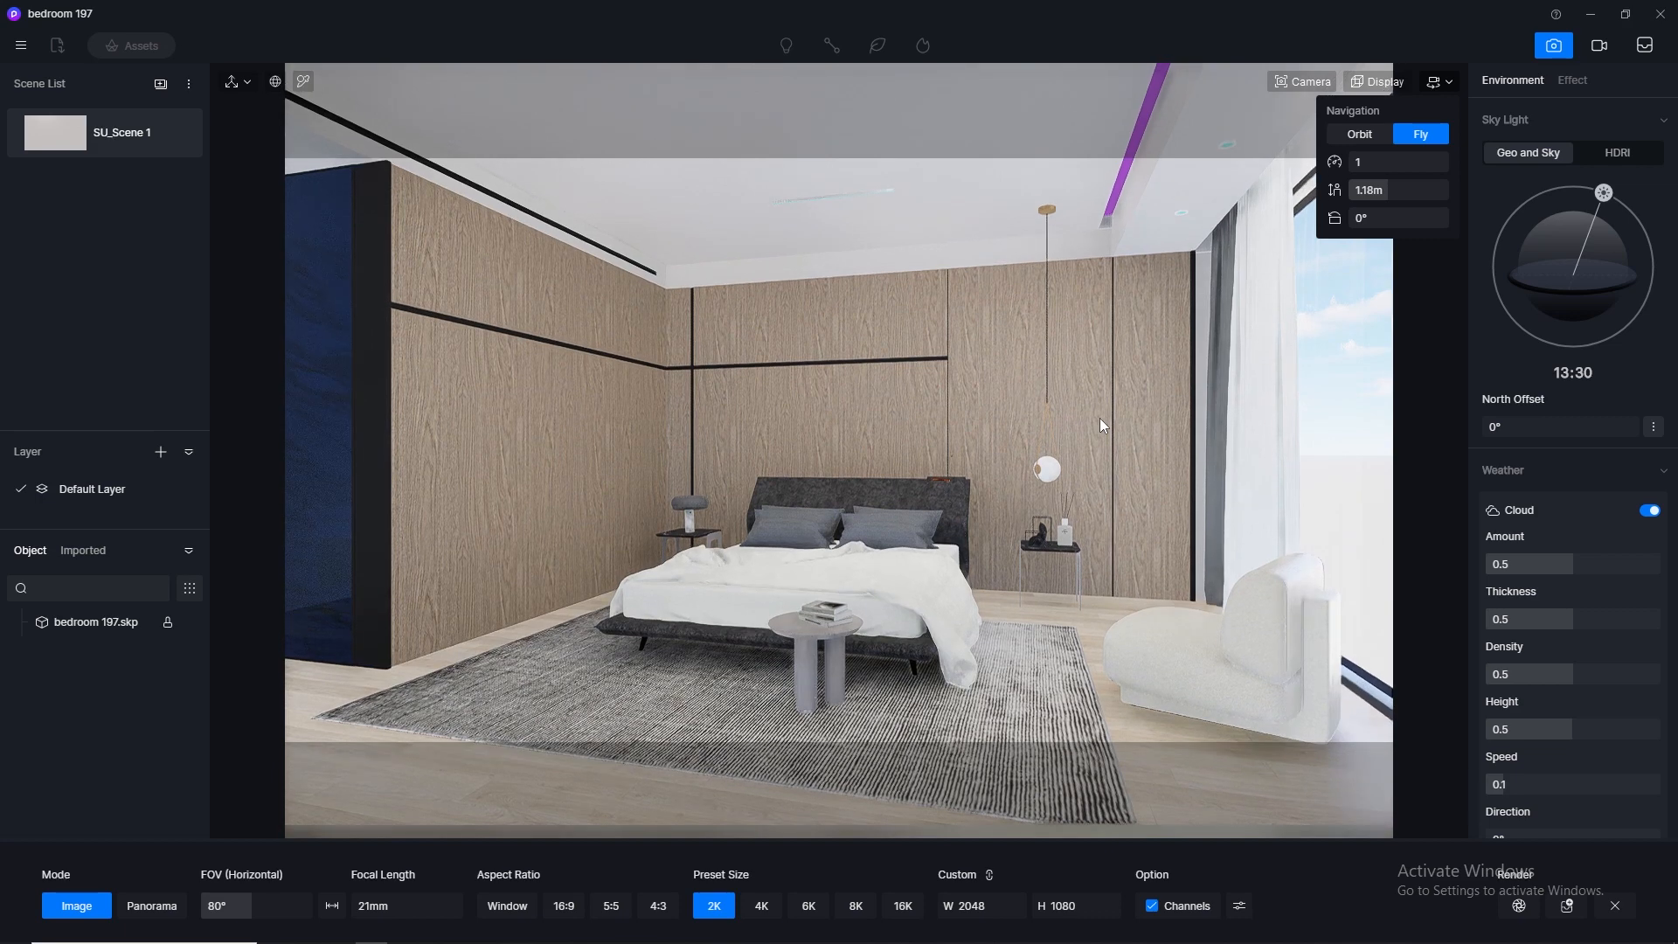
scroll(1100, 417, up, 4)
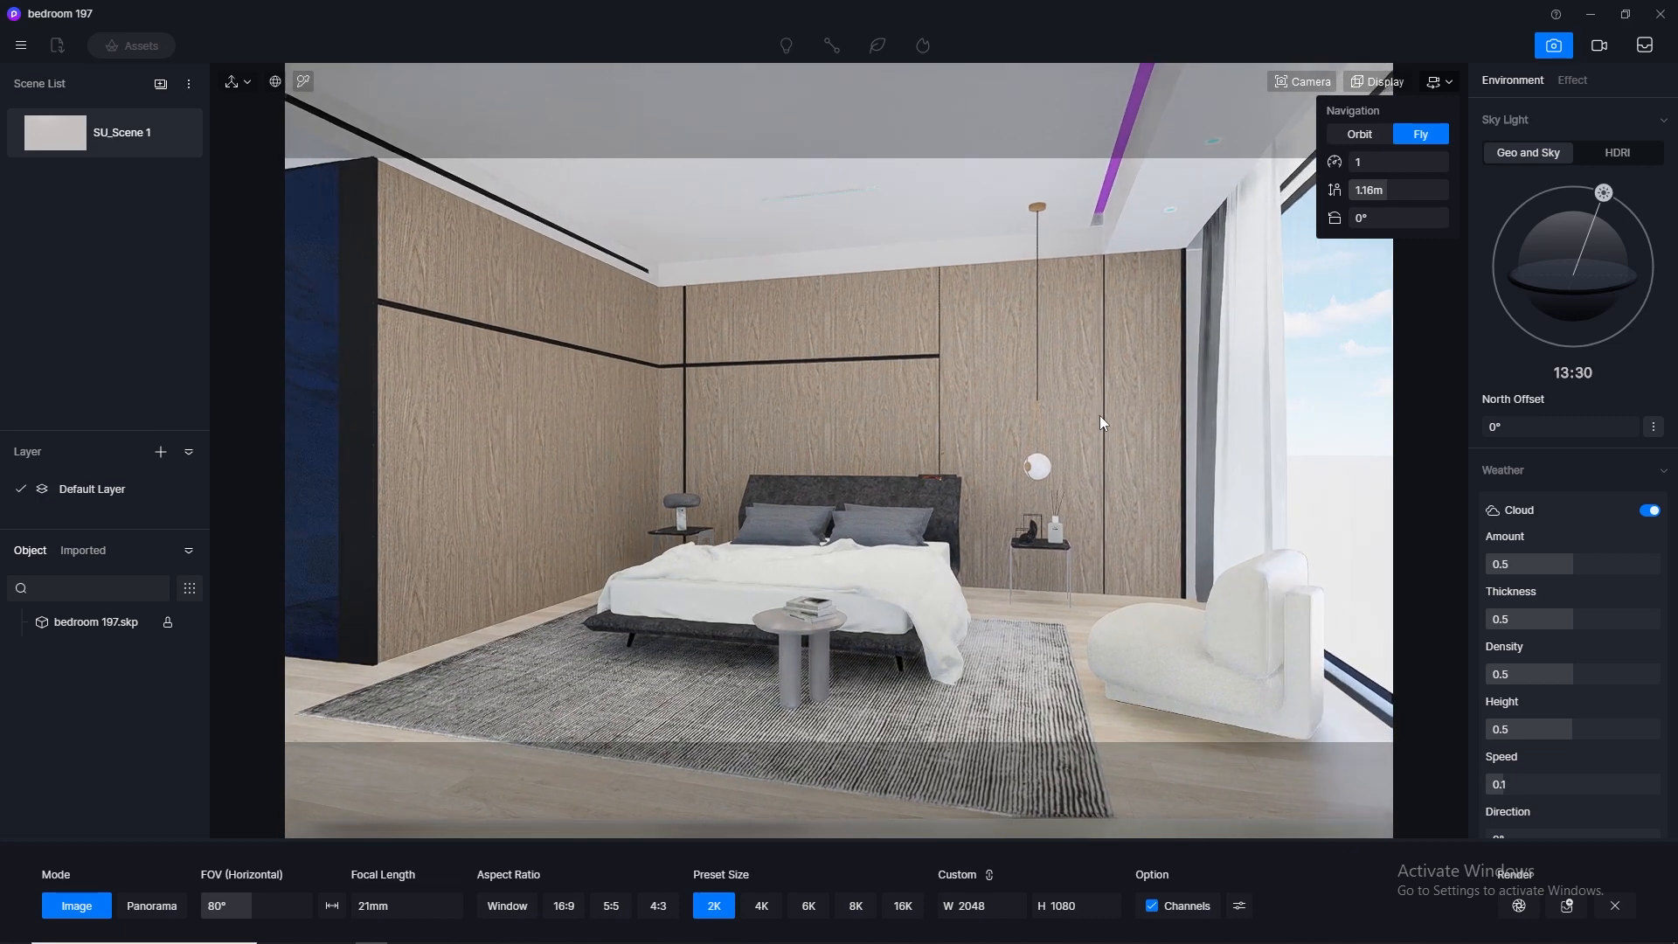
key(q)
key(e)
key(e)
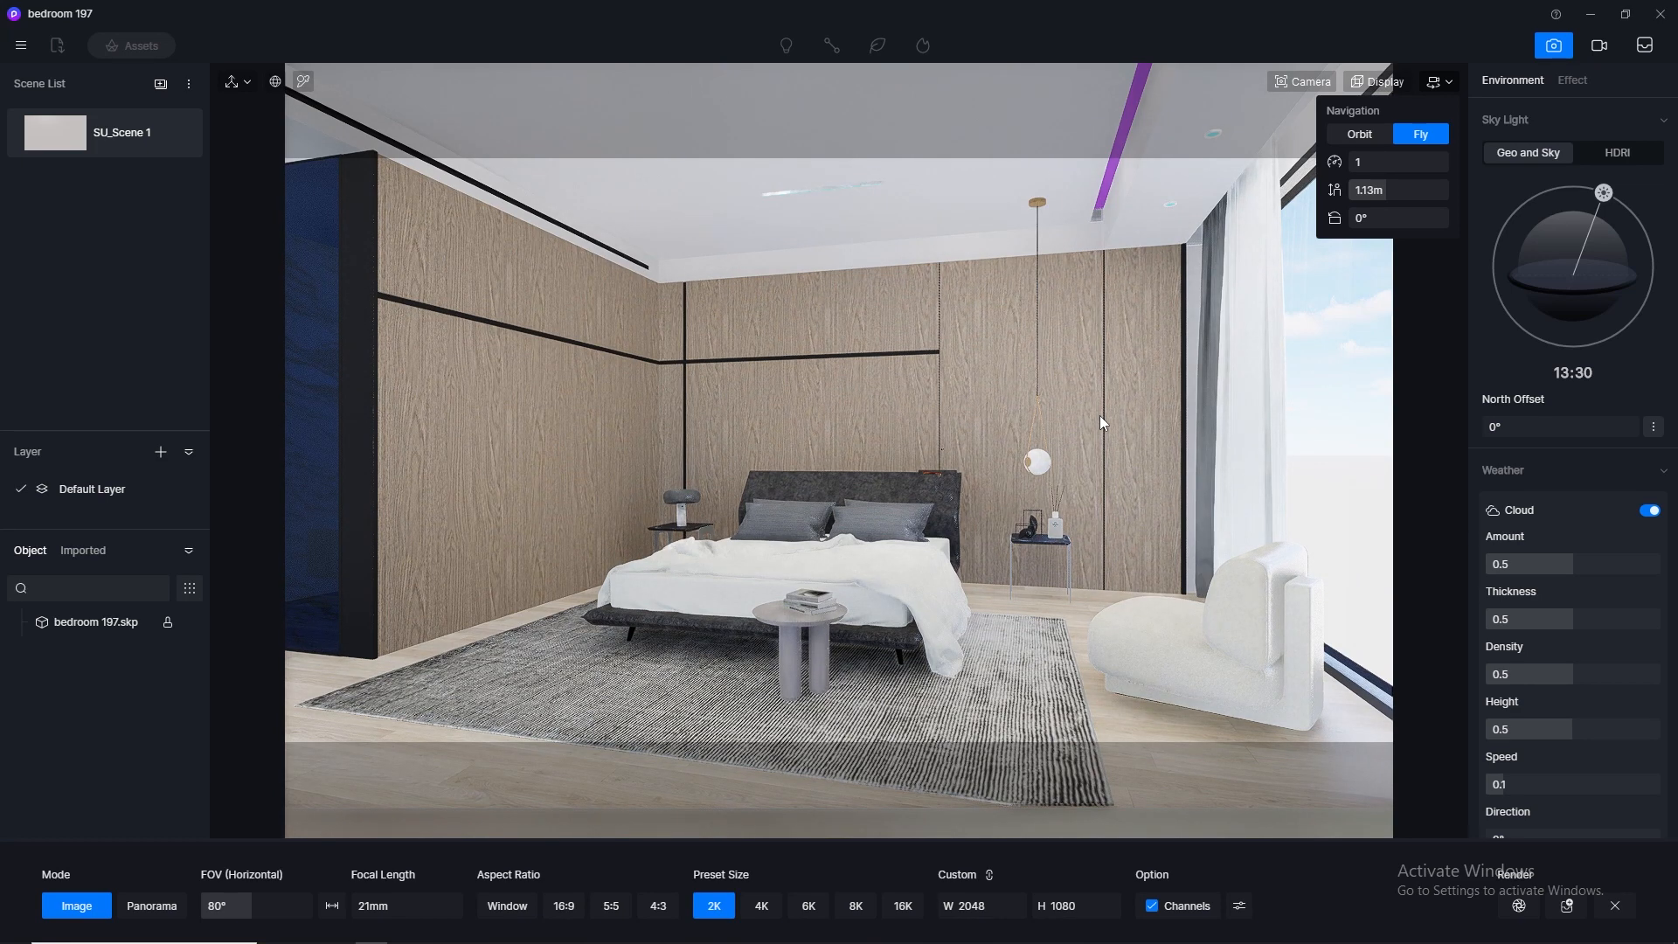
key(a)
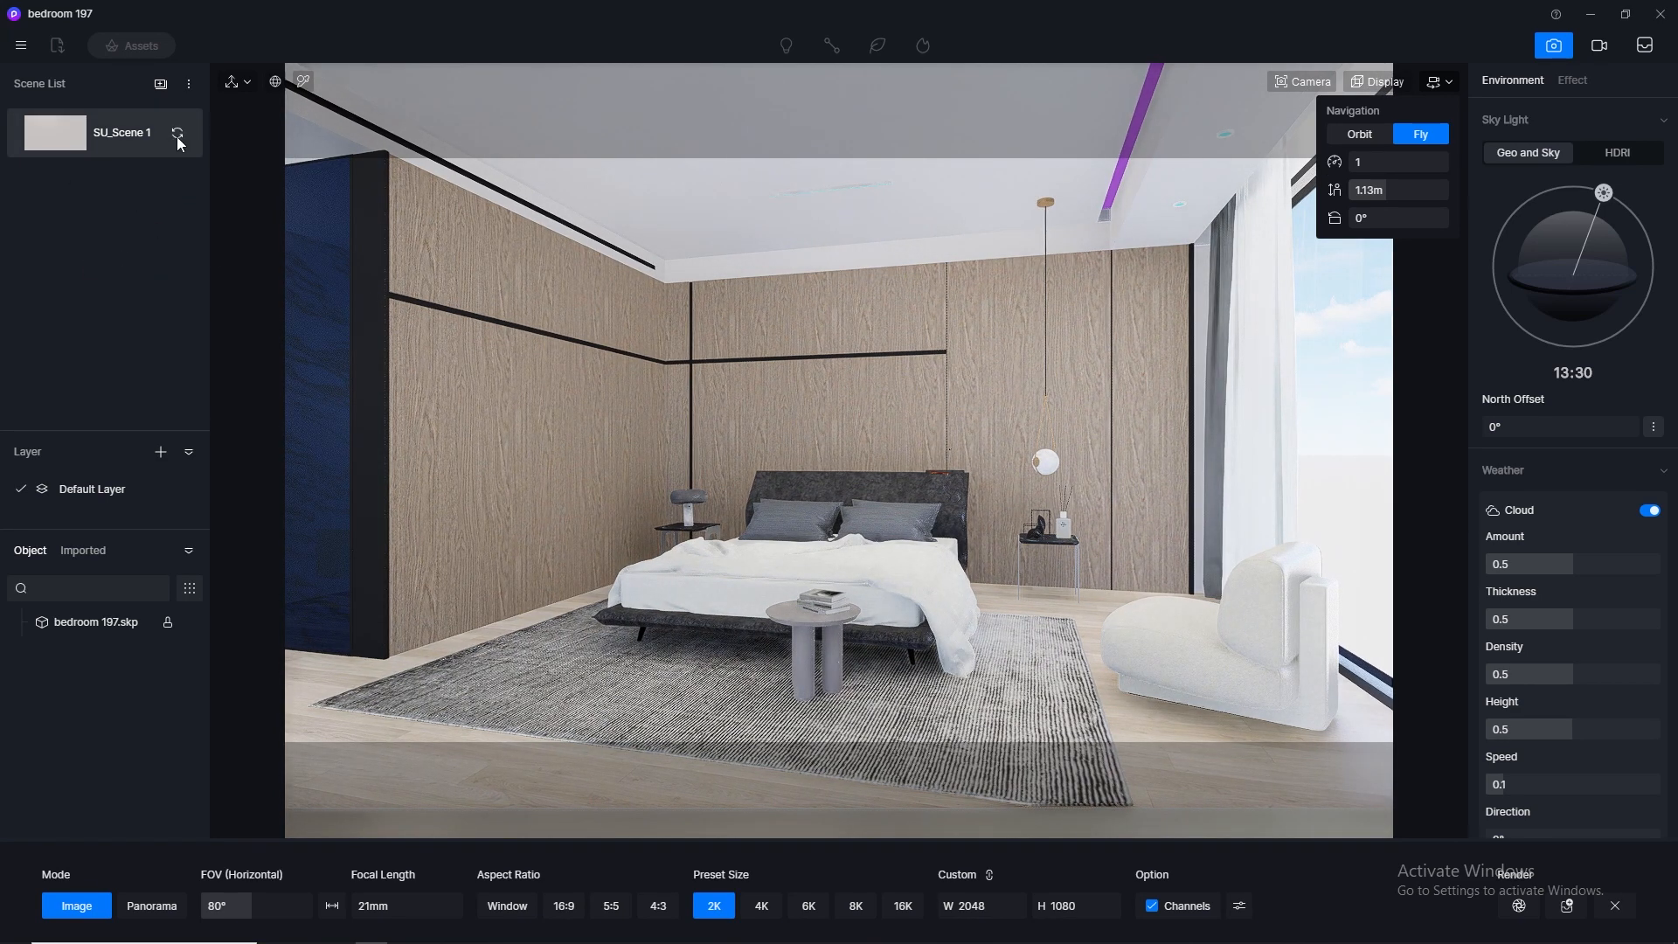
Step: Update SU_Scene 1 with the current camera view and save the project
click(178, 136)
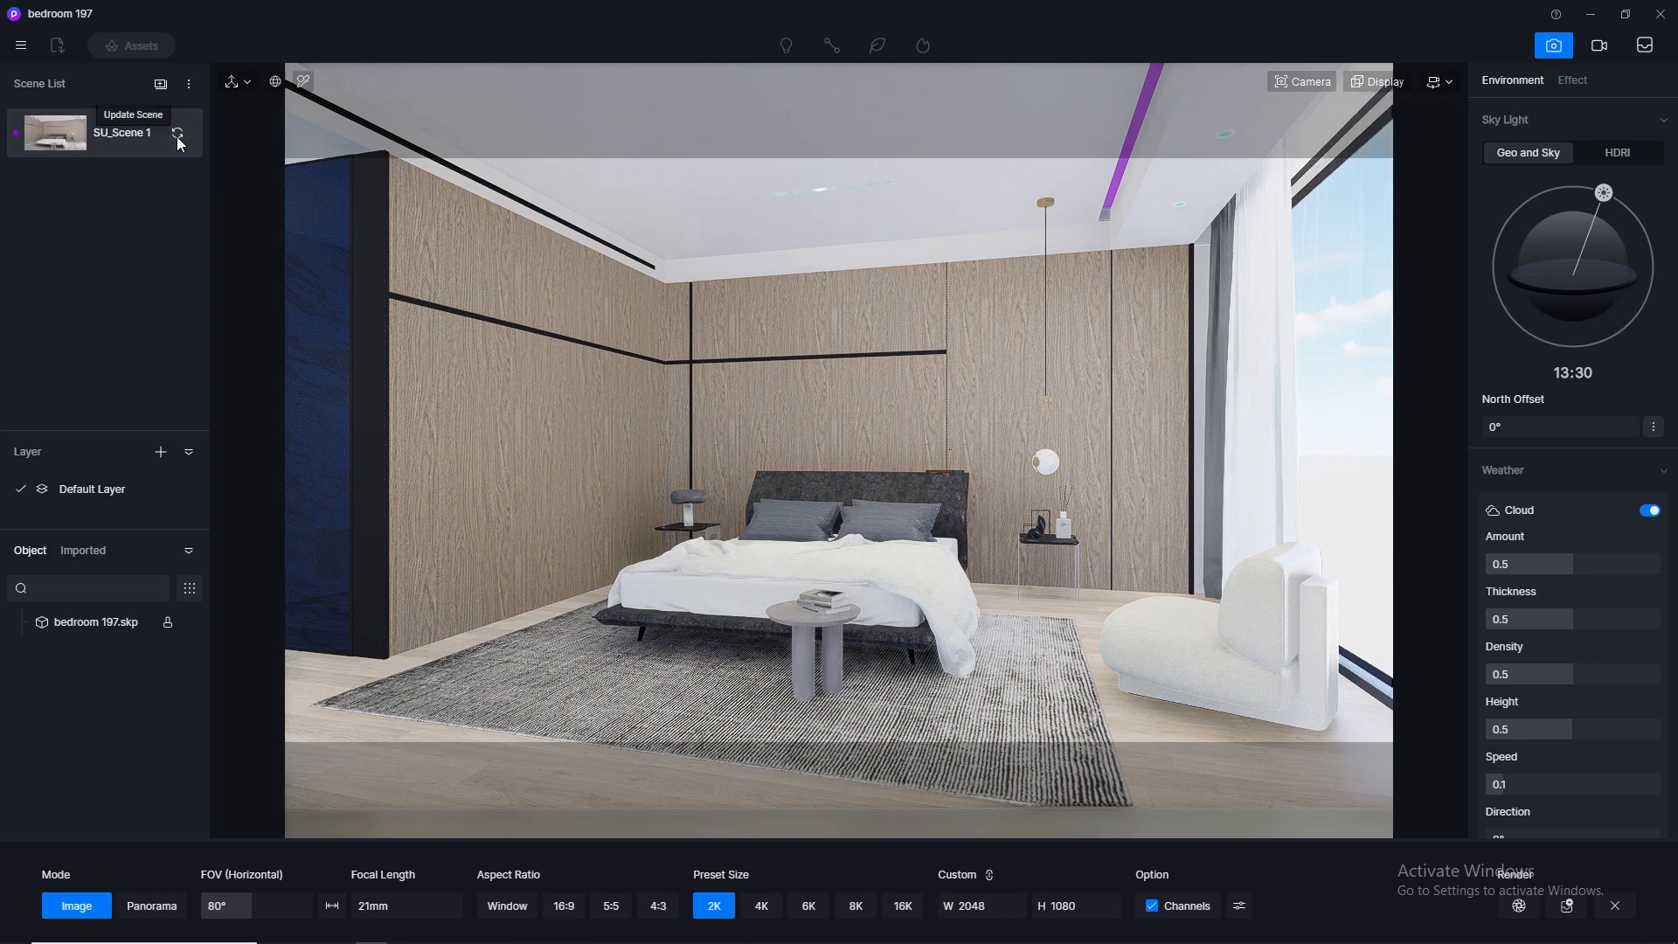
click(19, 48)
mouse_move(92, 84)
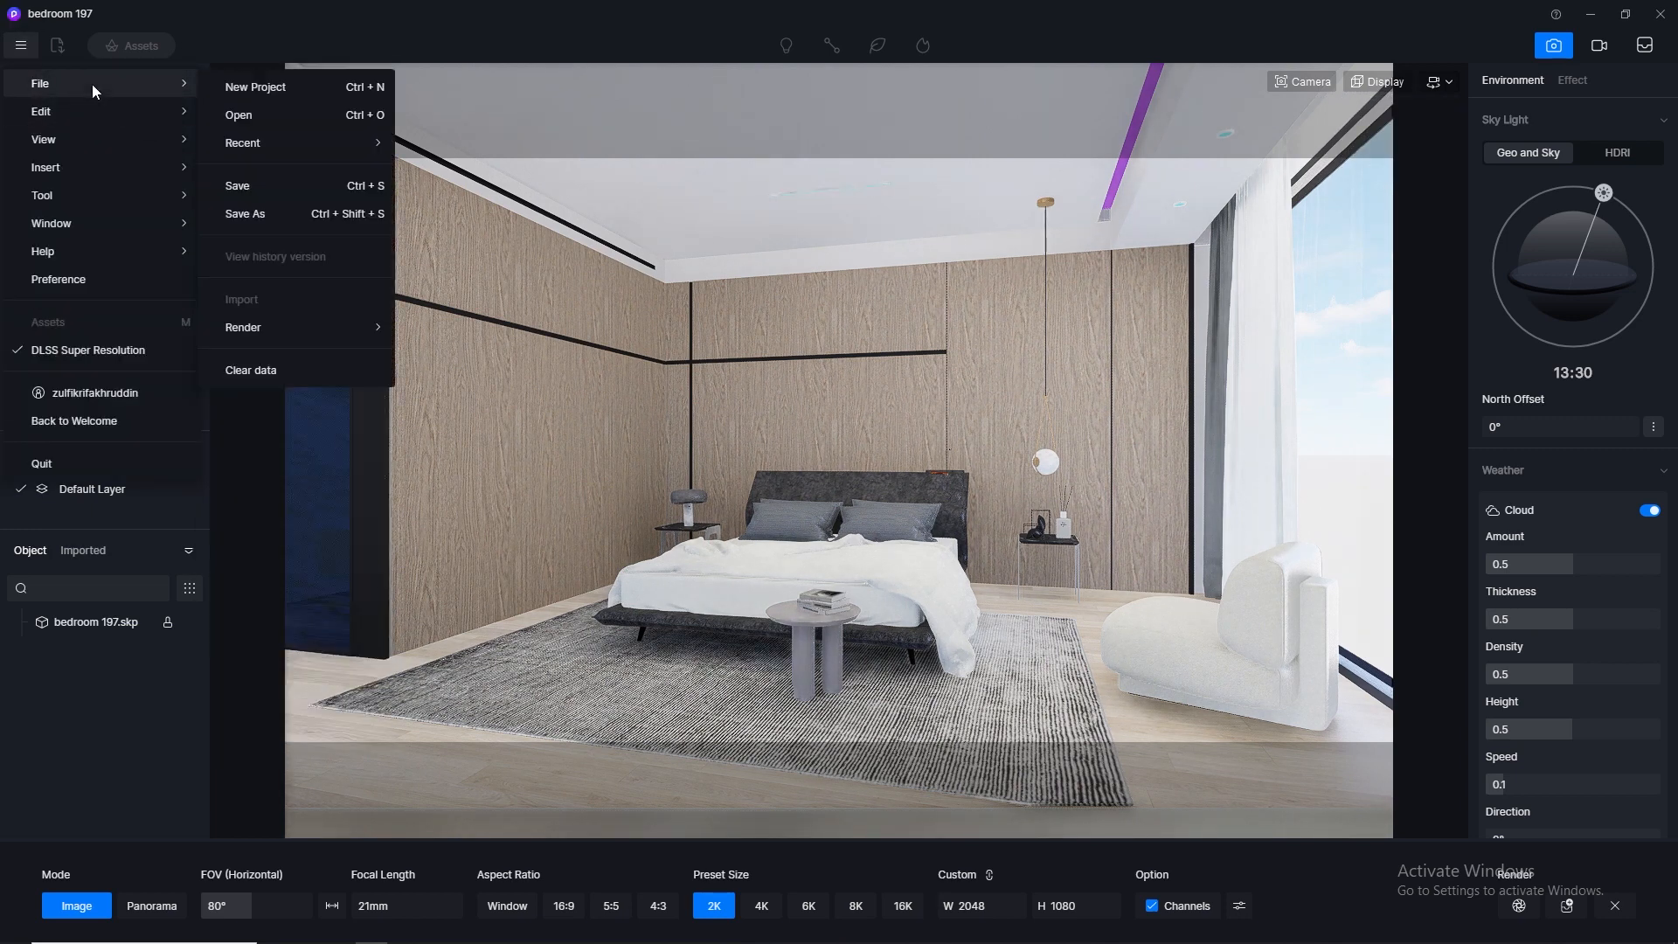
click(238, 185)
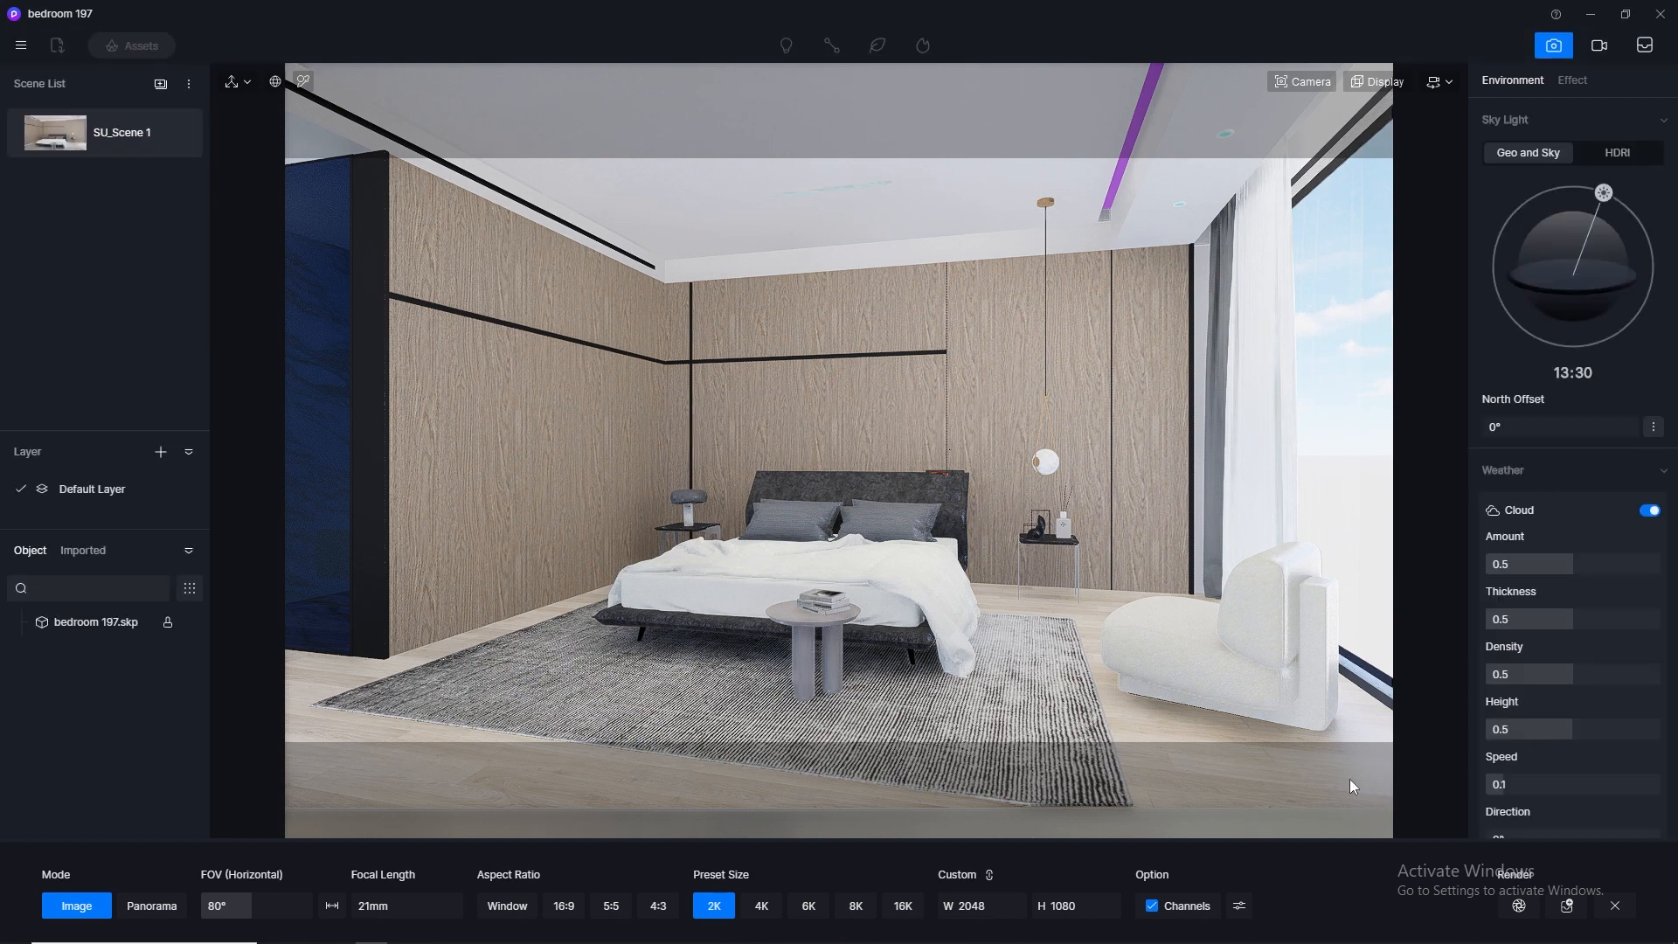
Step: Exit image render mode and apply the Normal Glass material from the online asset library to the large window
click(1553, 46)
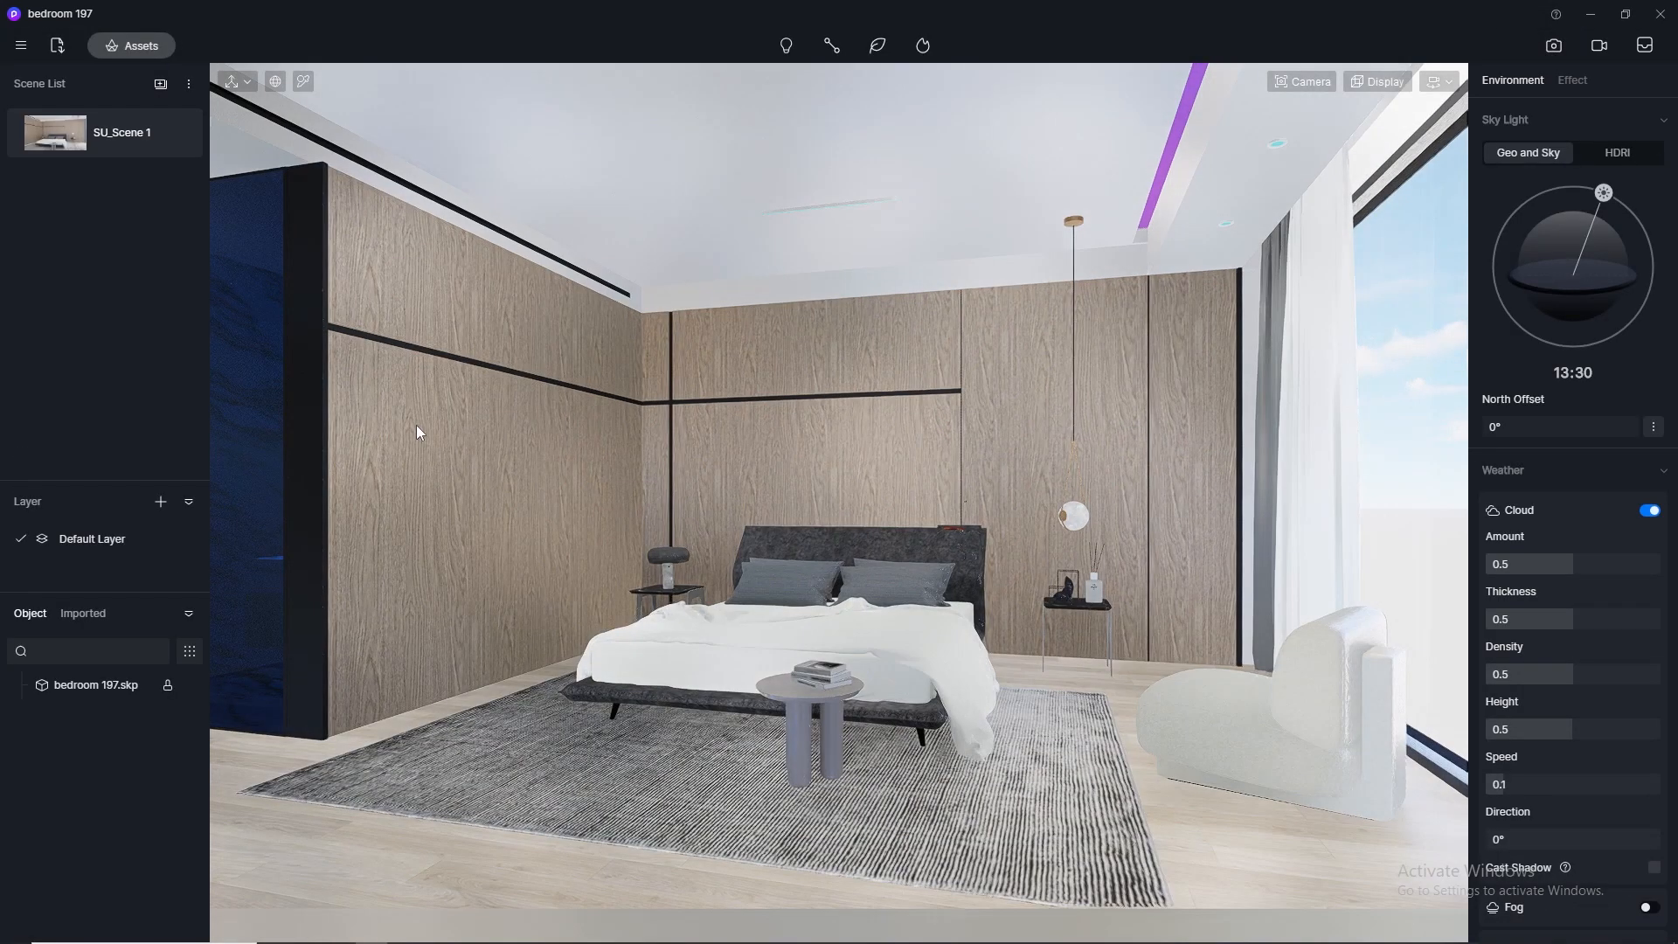
click(132, 46)
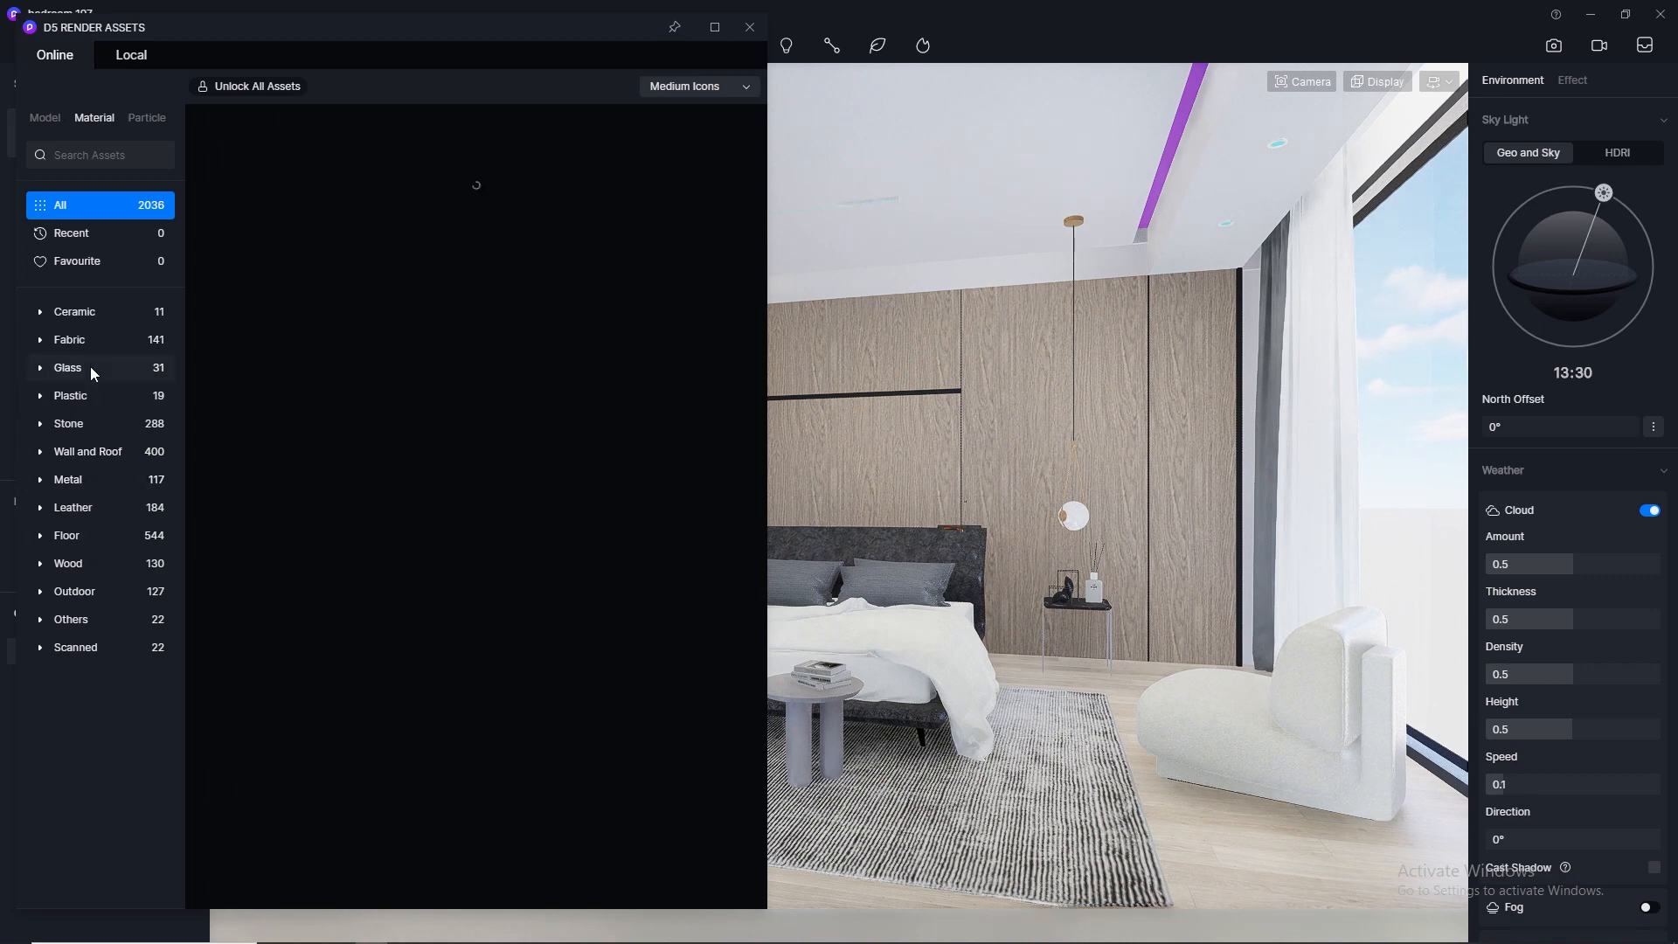
click(92, 367)
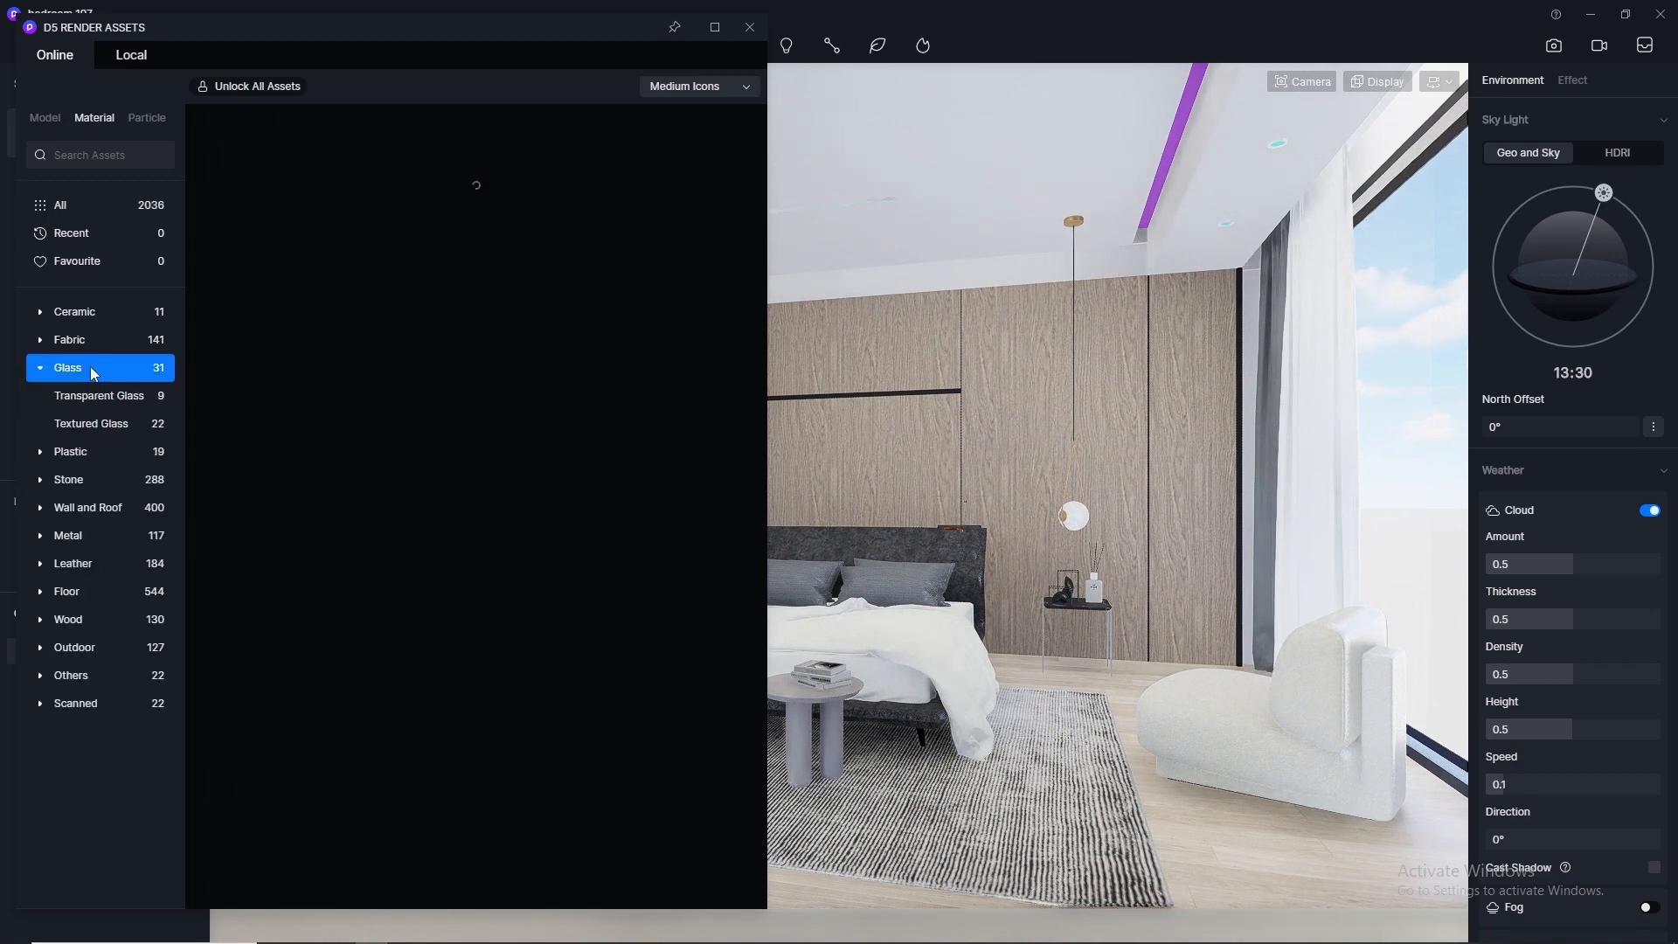
click(474, 667)
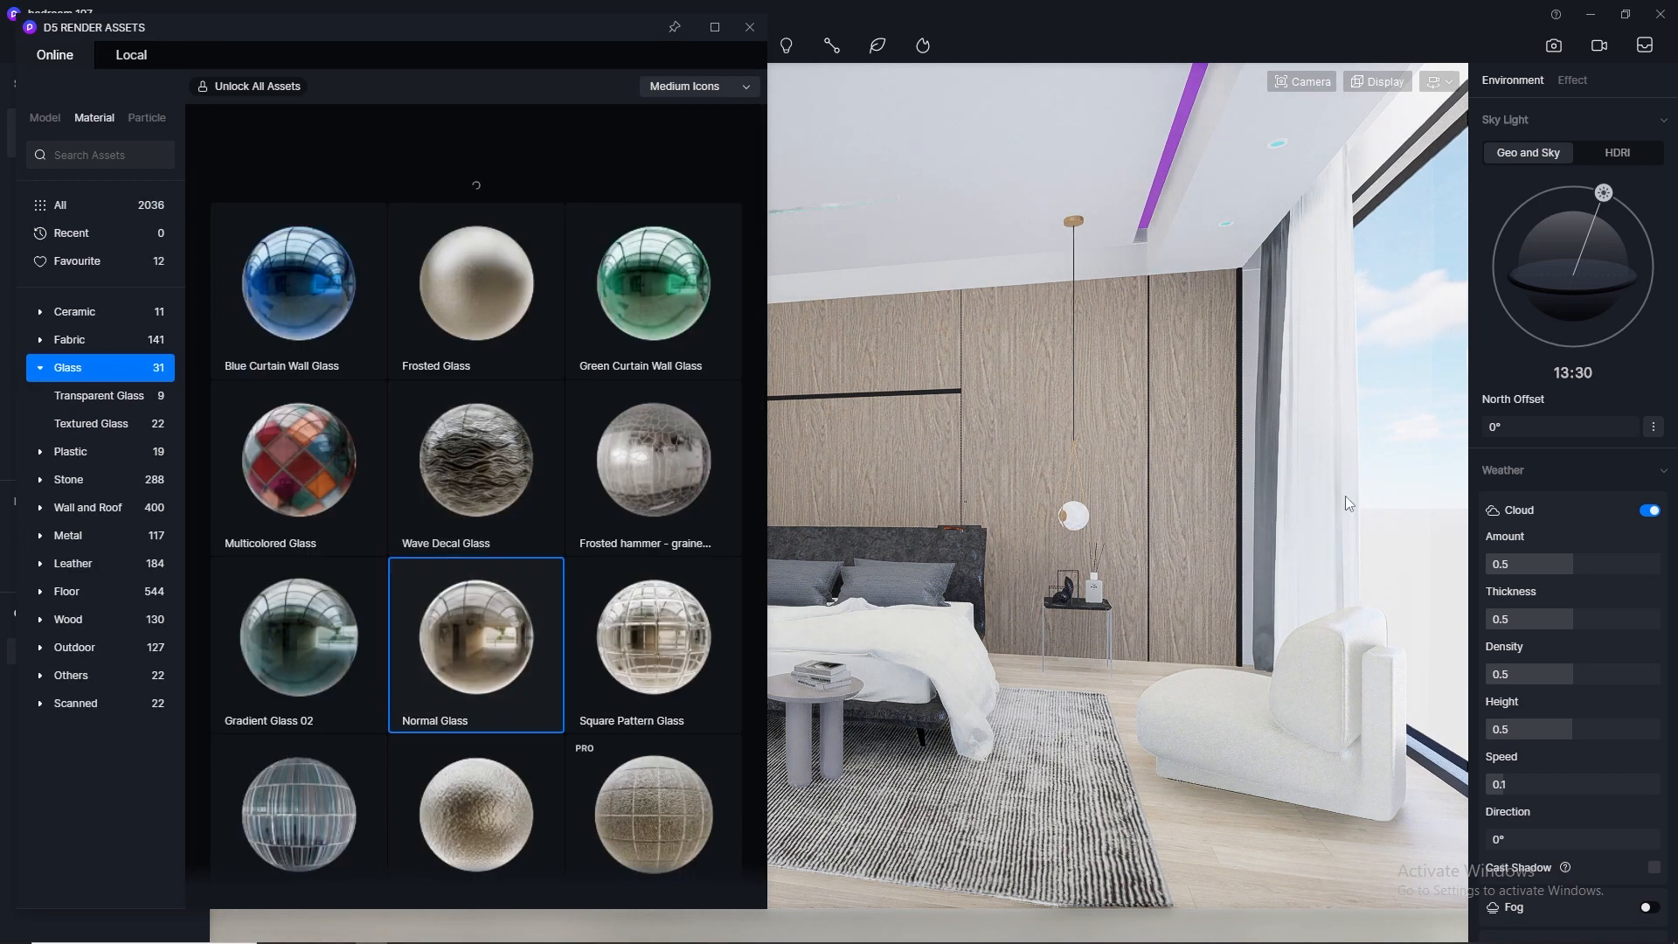
click(1425, 409)
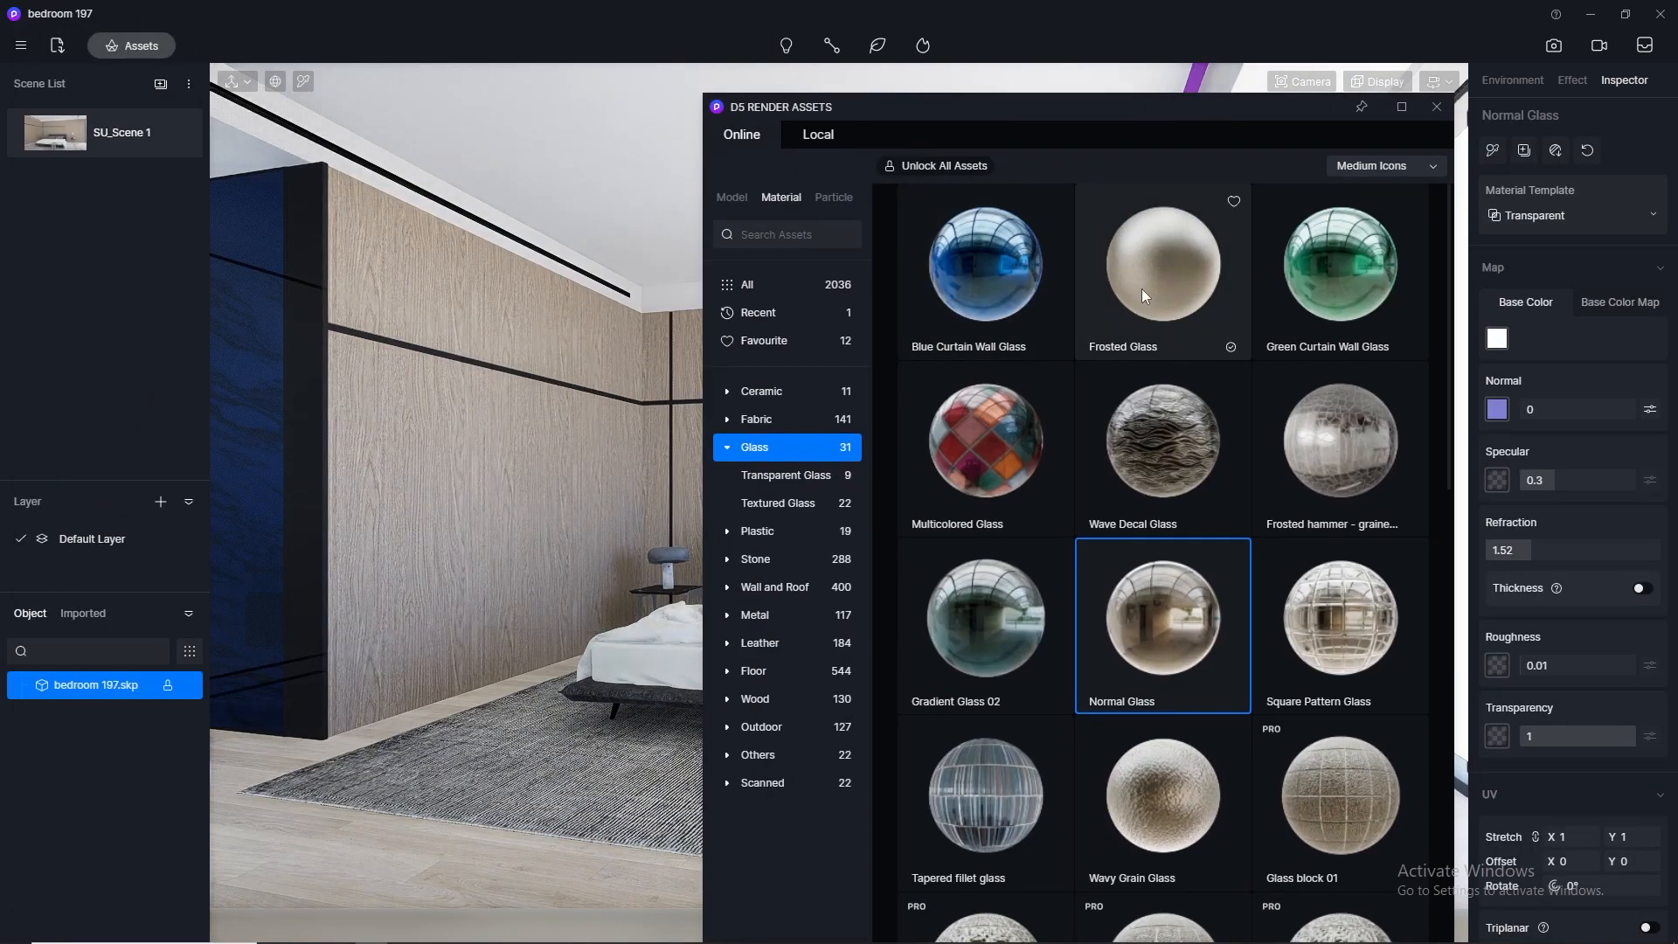
Step: Apply the library's Frosted Glass material to the dark blue panel beside the wood wall
click(1142, 288)
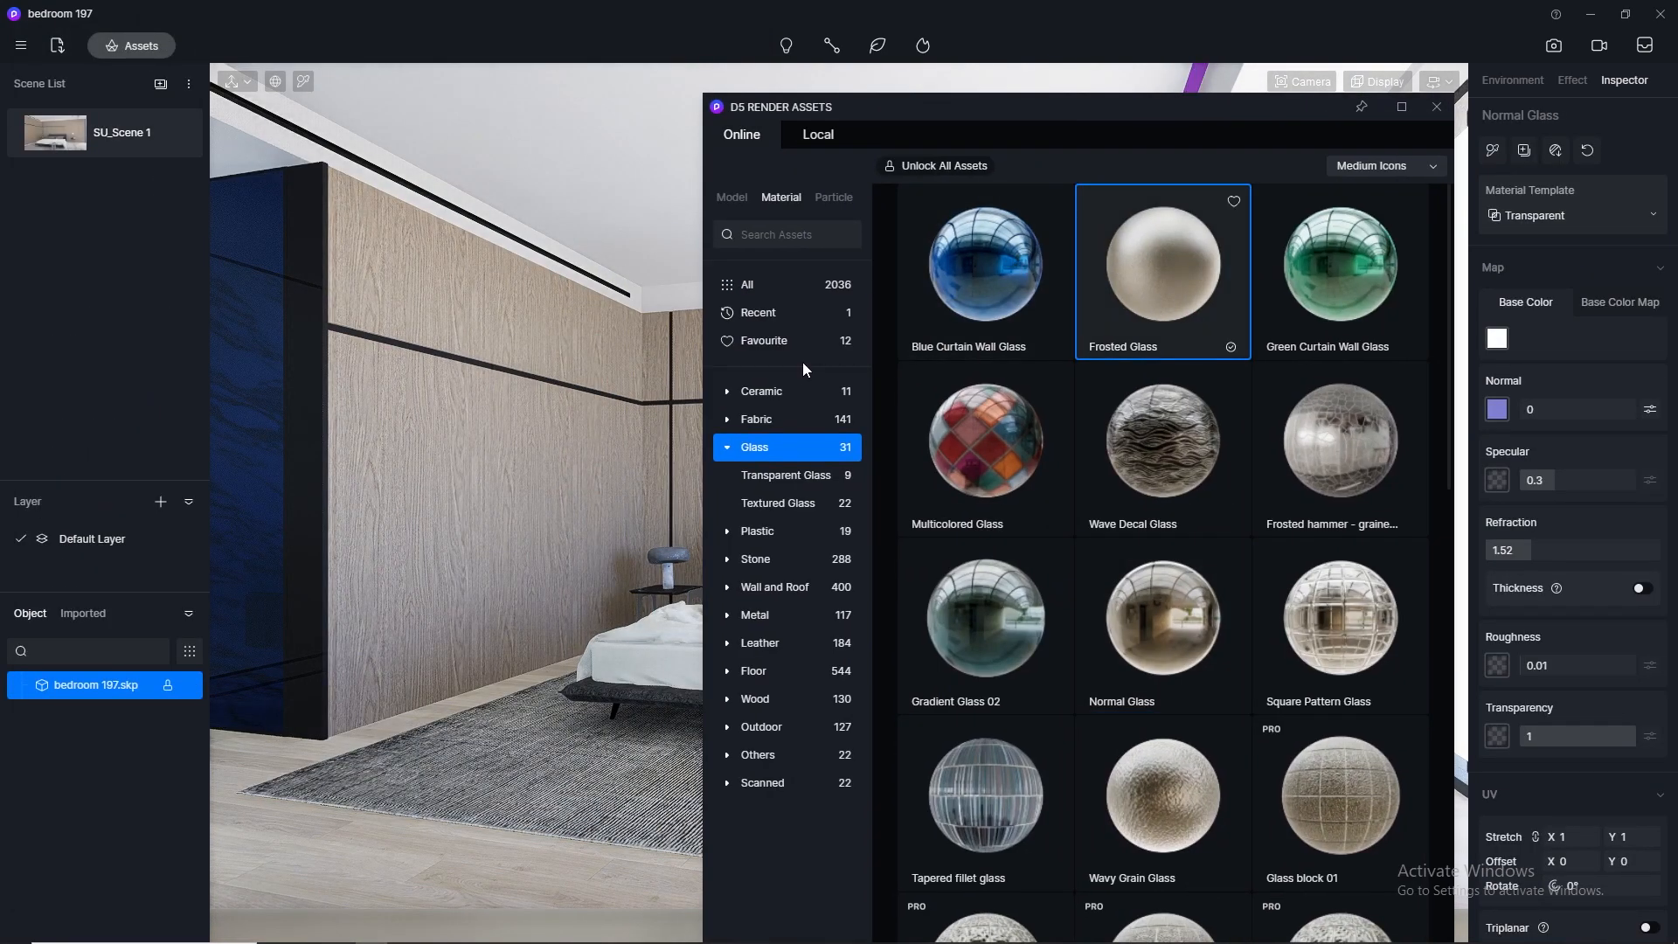
click(253, 302)
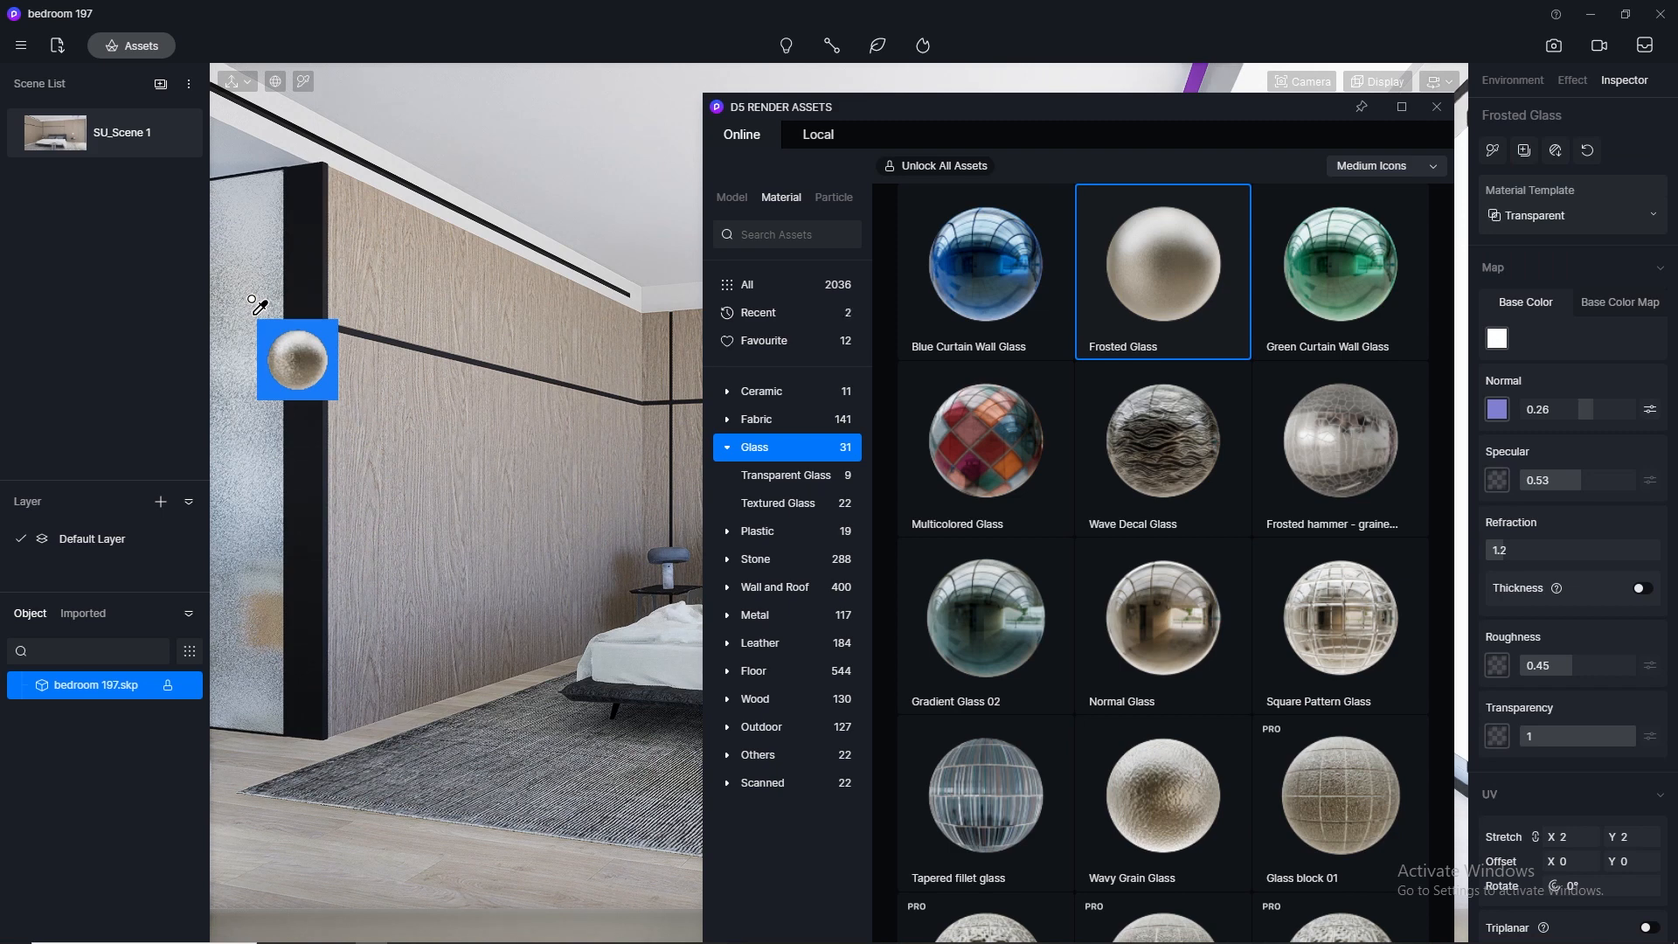
drag(1147, 103, 867, 231)
Step: Apply White Gauze Curtain3 from the favourite materials to the white sheer curtain
click(495, 469)
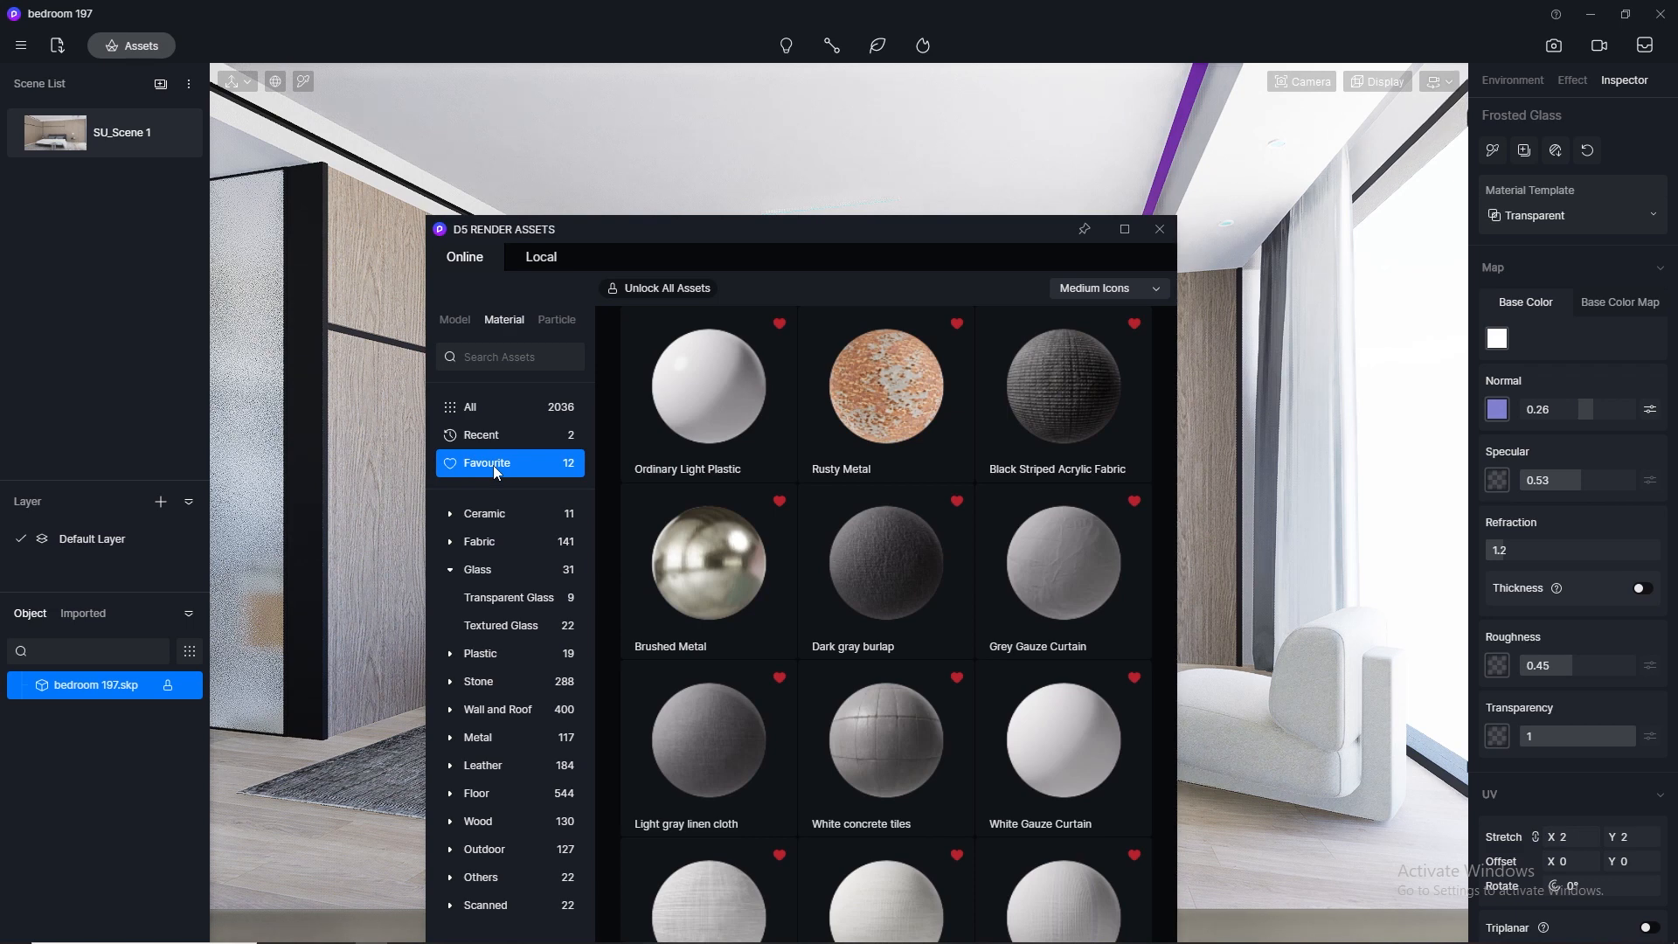
drag(929, 231, 679, 106)
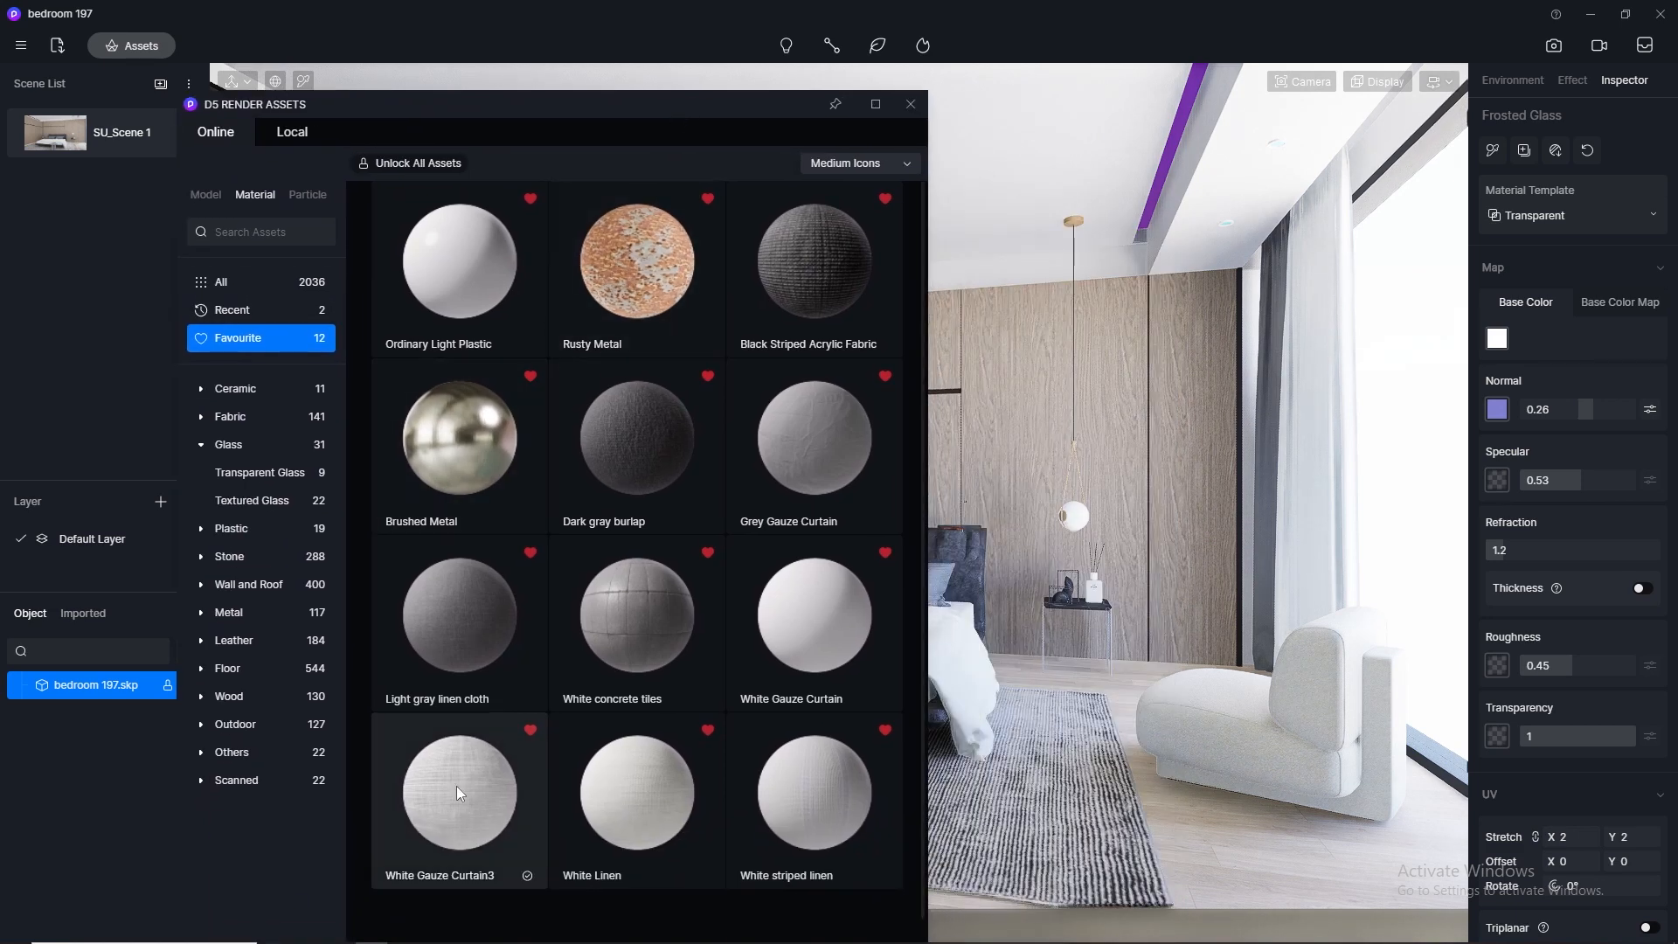
drag(461, 810, 1328, 499)
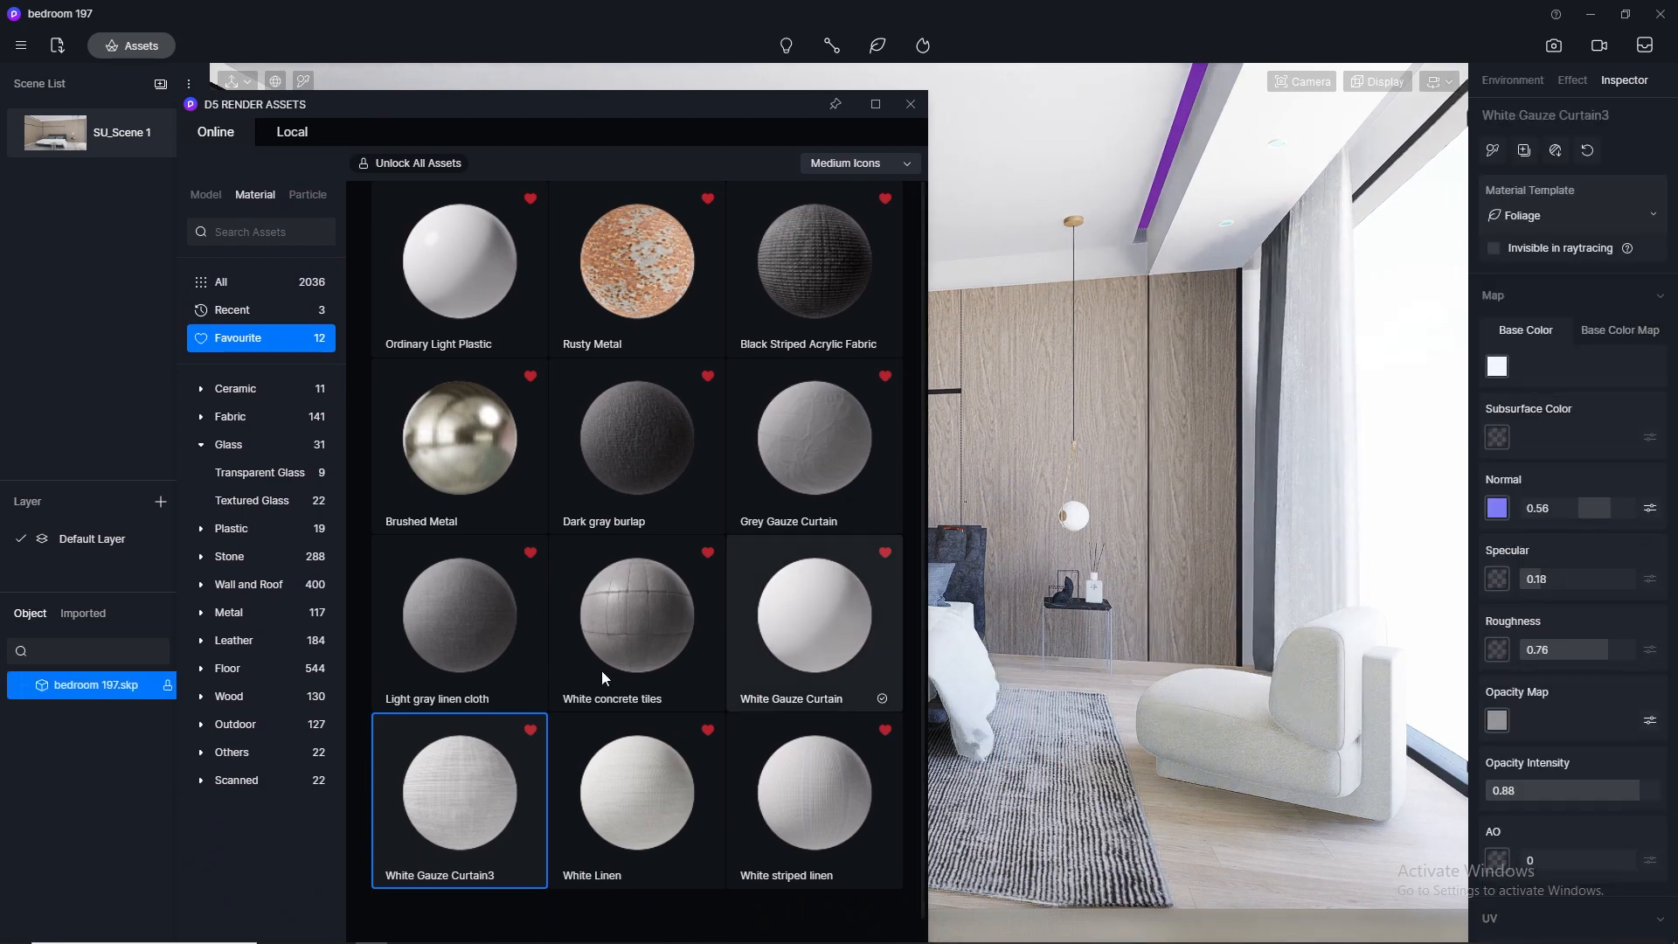
Step: Try Light gray linen cloth on the dark grey curtain, replace it with Grey Gauze Curtain and close the asset library
click(437, 644)
drag(1073, 407, 1146, 343)
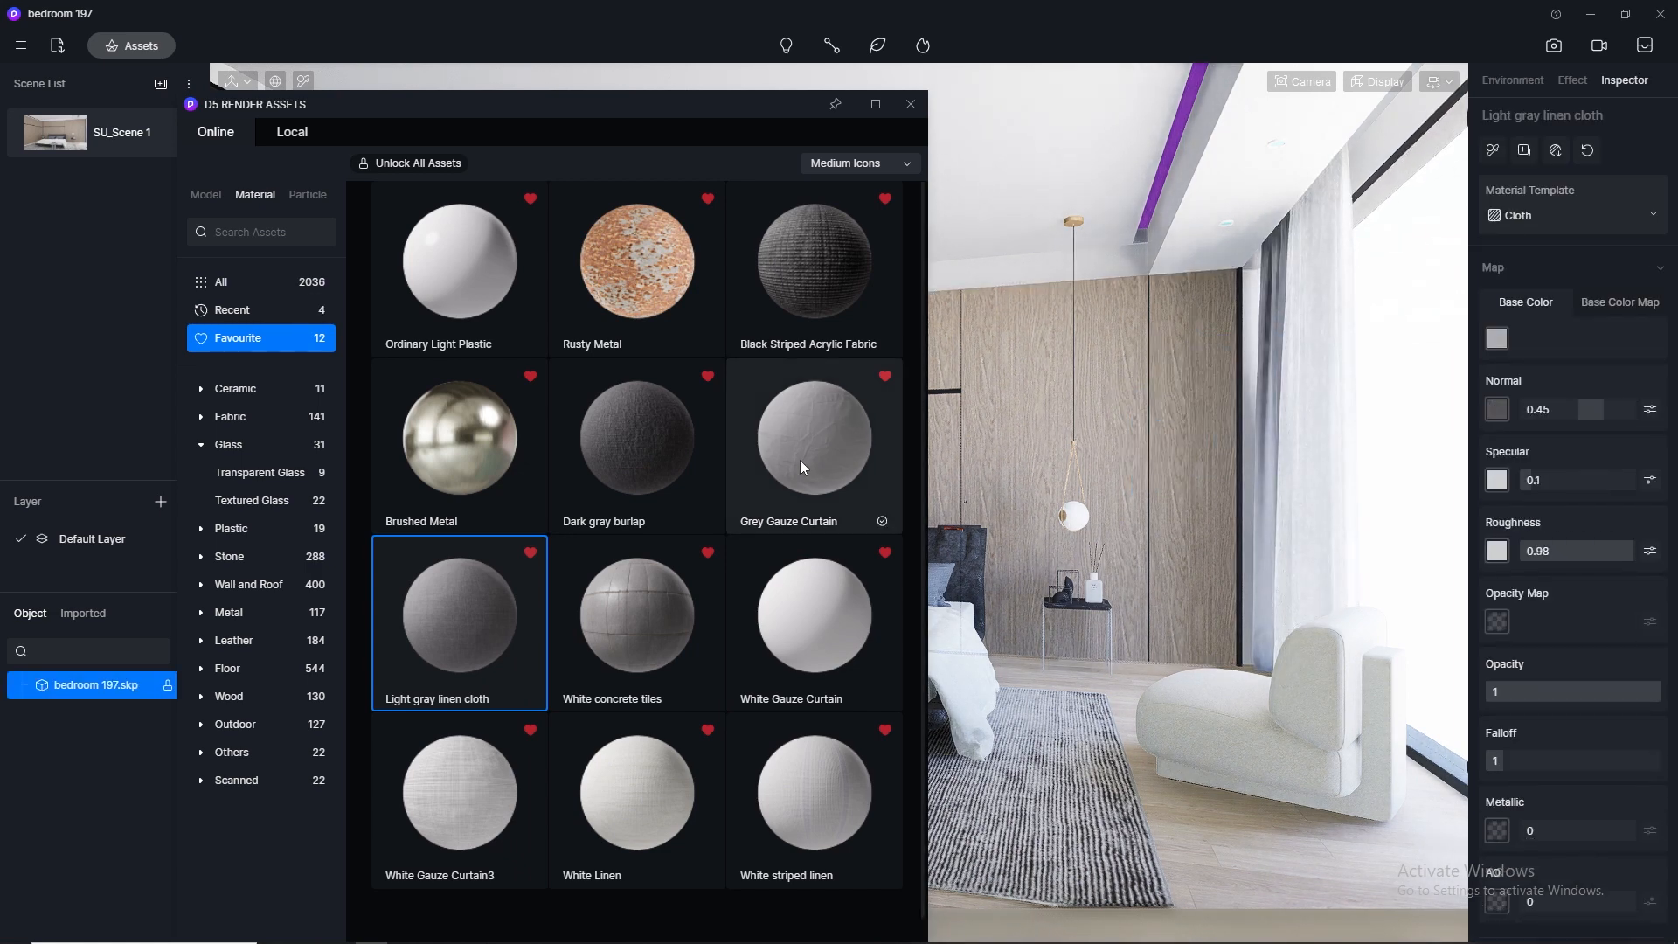
drag(800, 460, 1276, 278)
drag(721, 112, 757, 180)
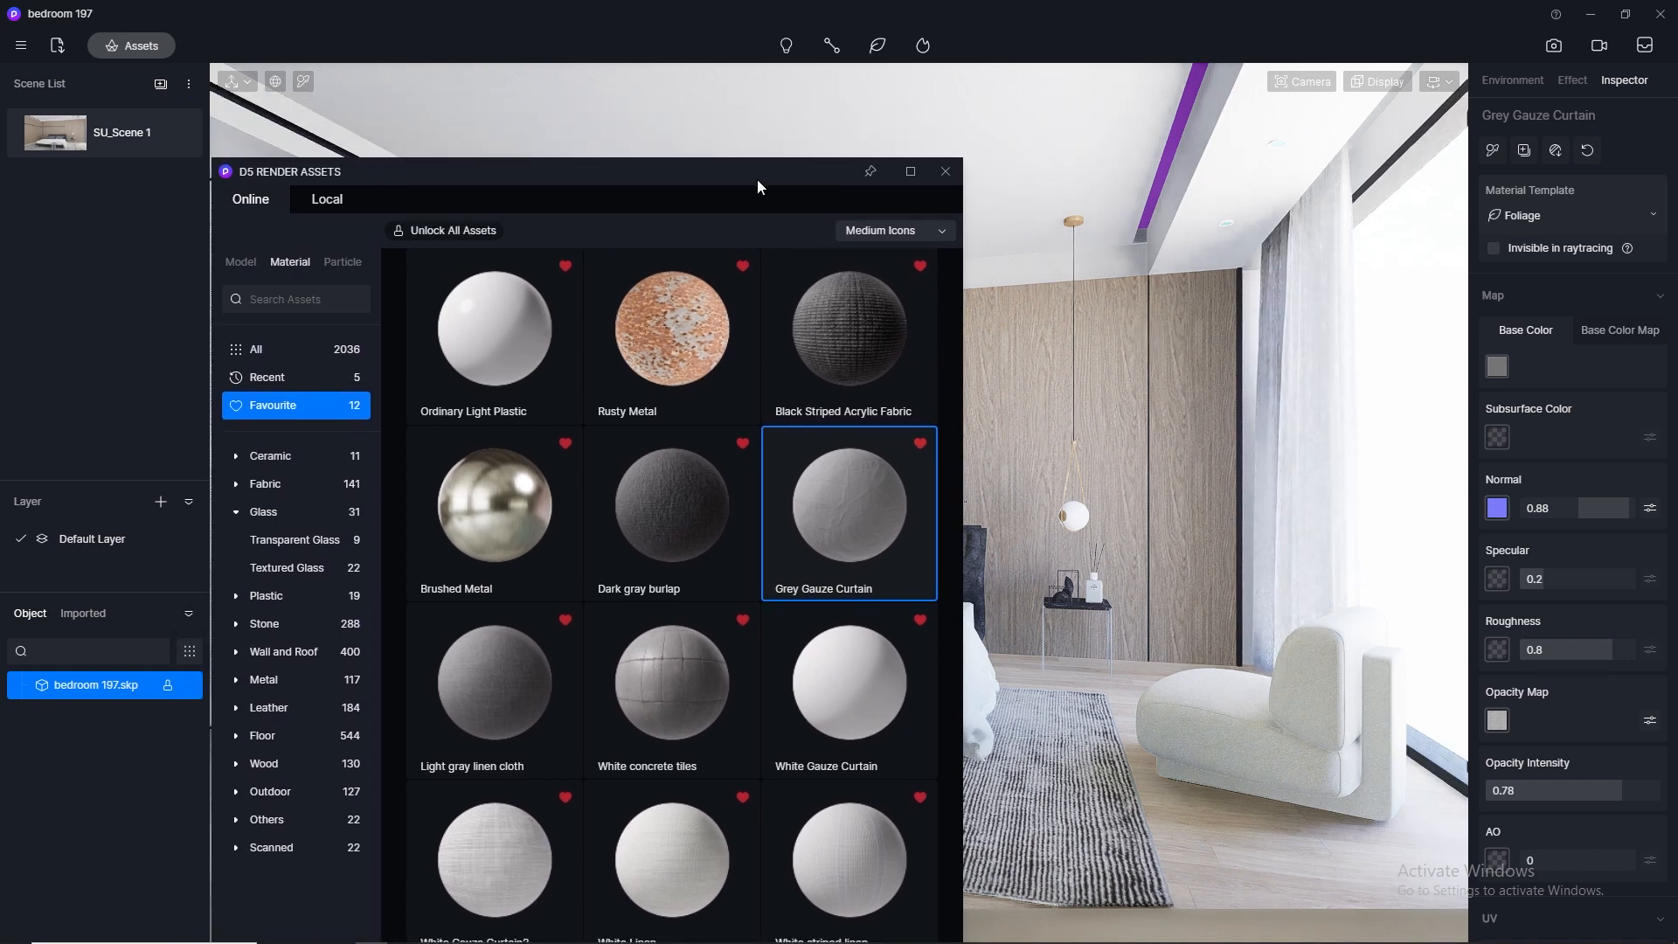
click(946, 173)
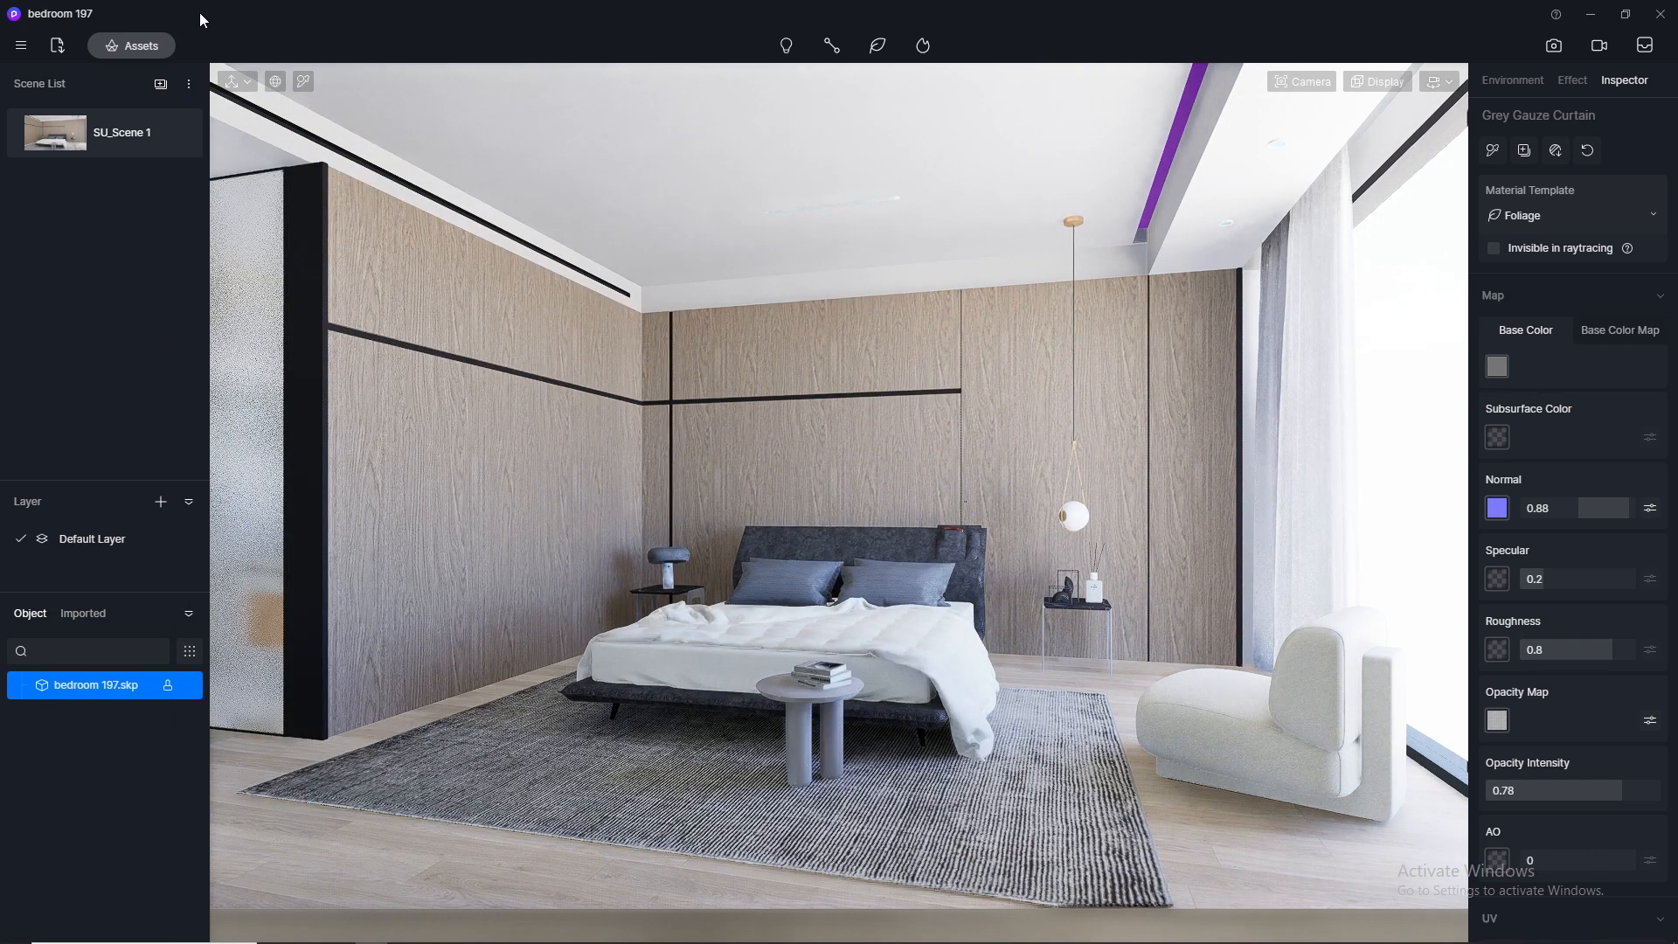
Step: Sample the wood floor's material and copy its base color map into its normal map
click(303, 82)
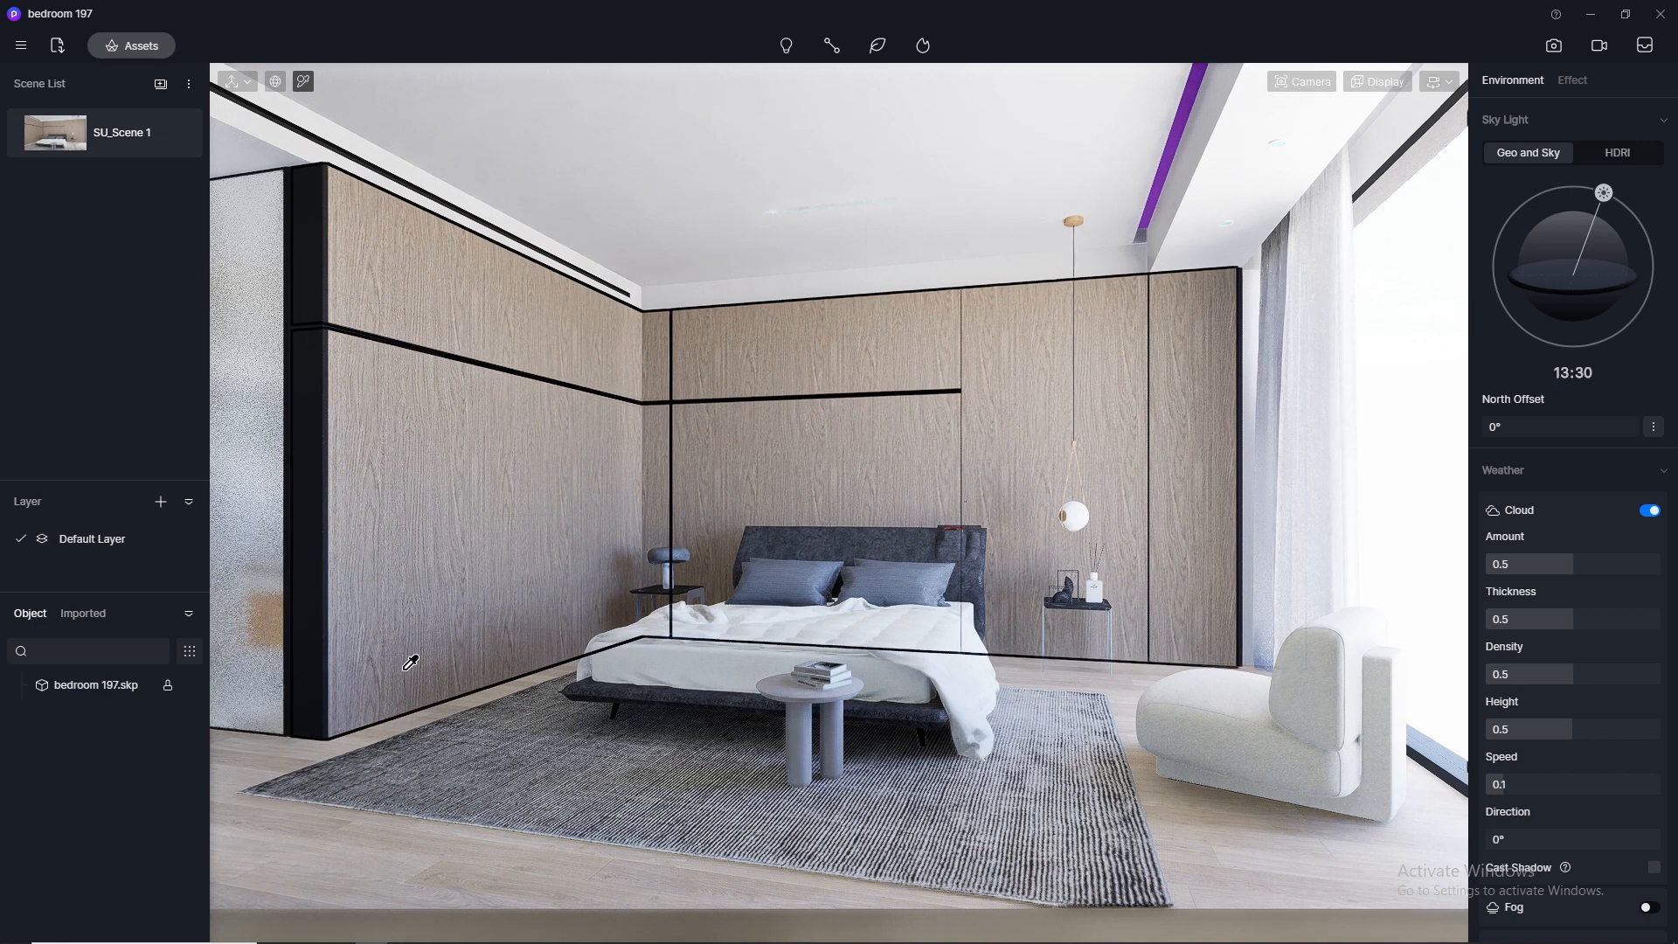
click(311, 869)
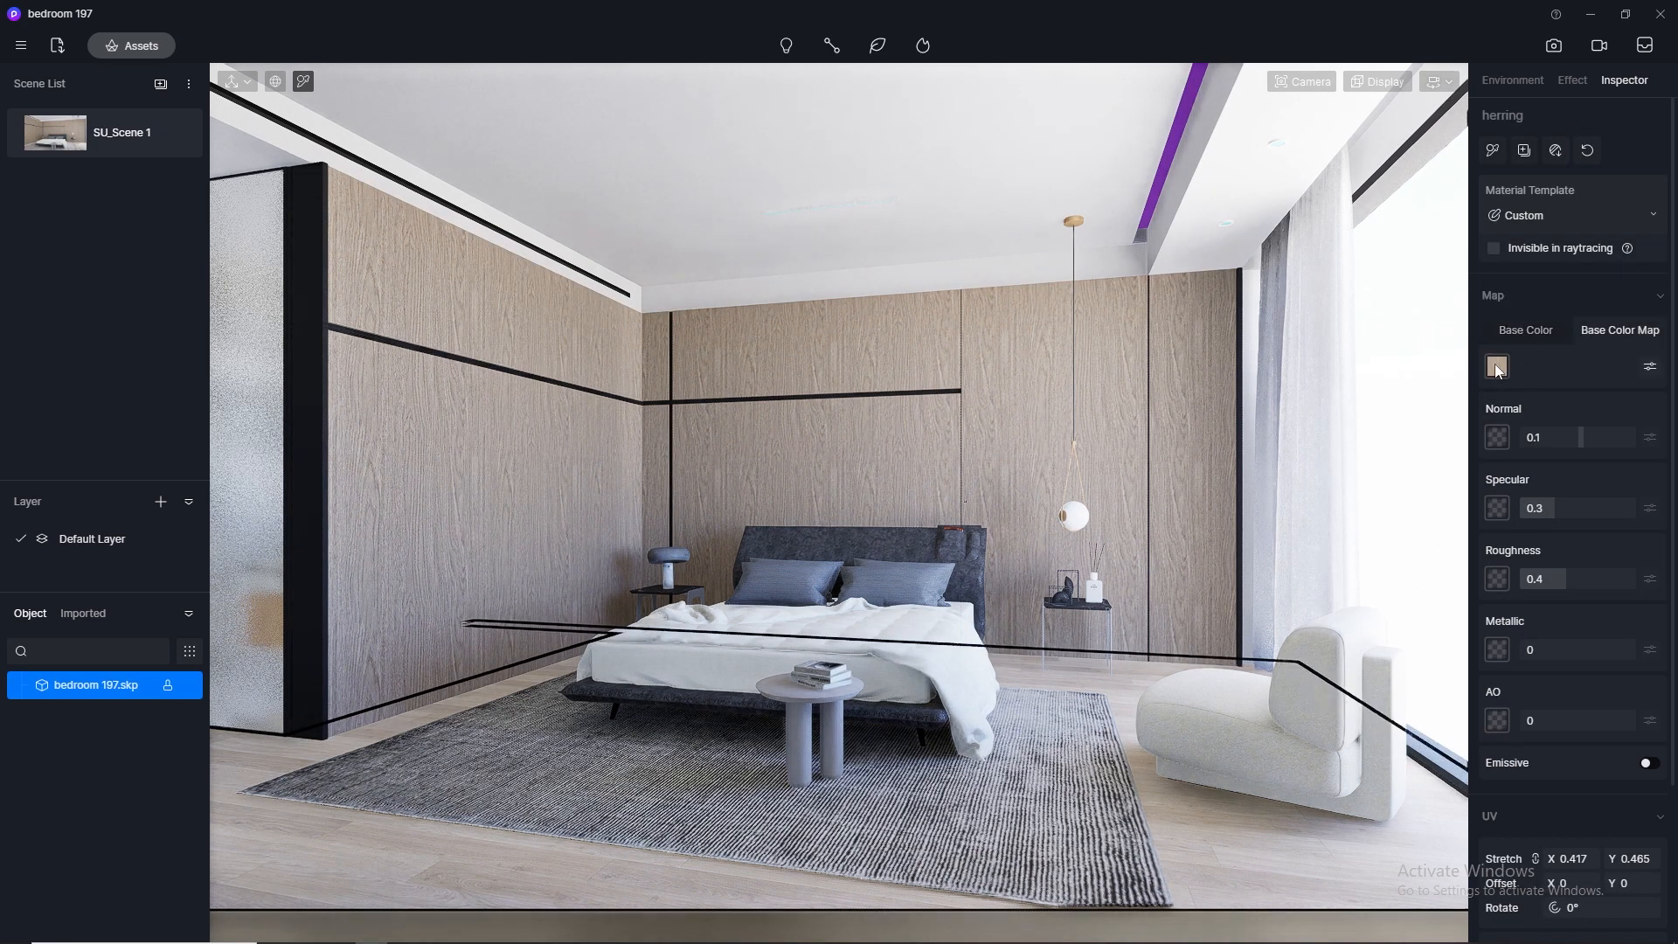
right_click(1495, 366)
click(1522, 487)
right_click(1497, 443)
click(1522, 584)
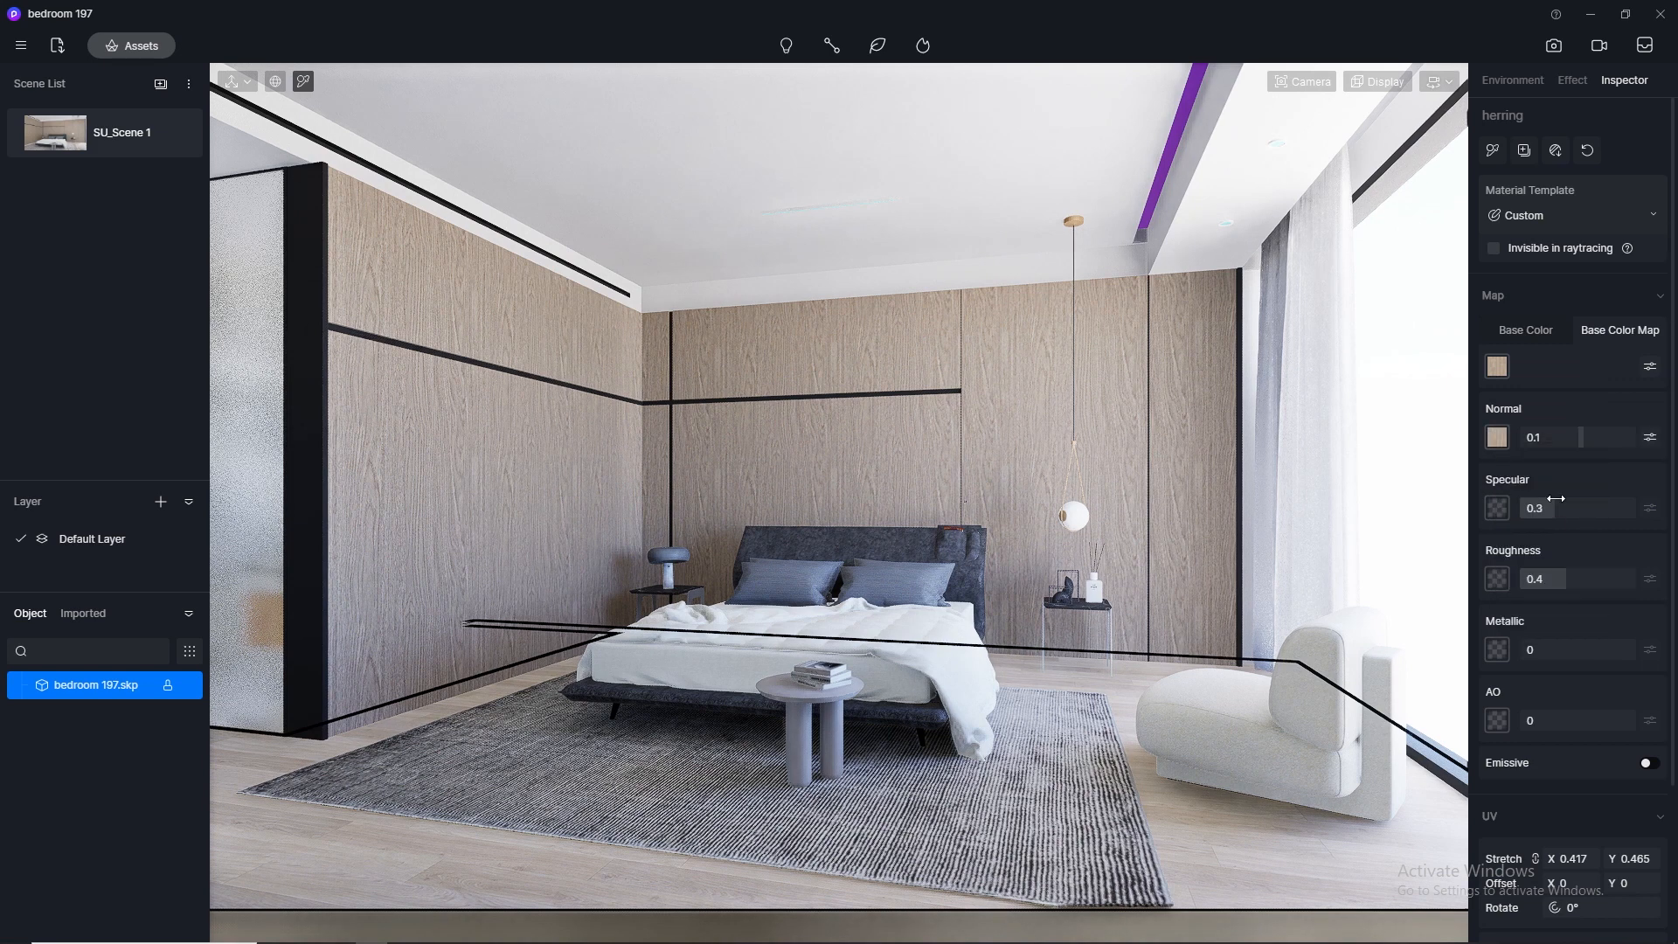
Step: Set the floor material's specular to 0.5 and its roughness to 0.3
click(1557, 502)
text(0.5)
key(Return)
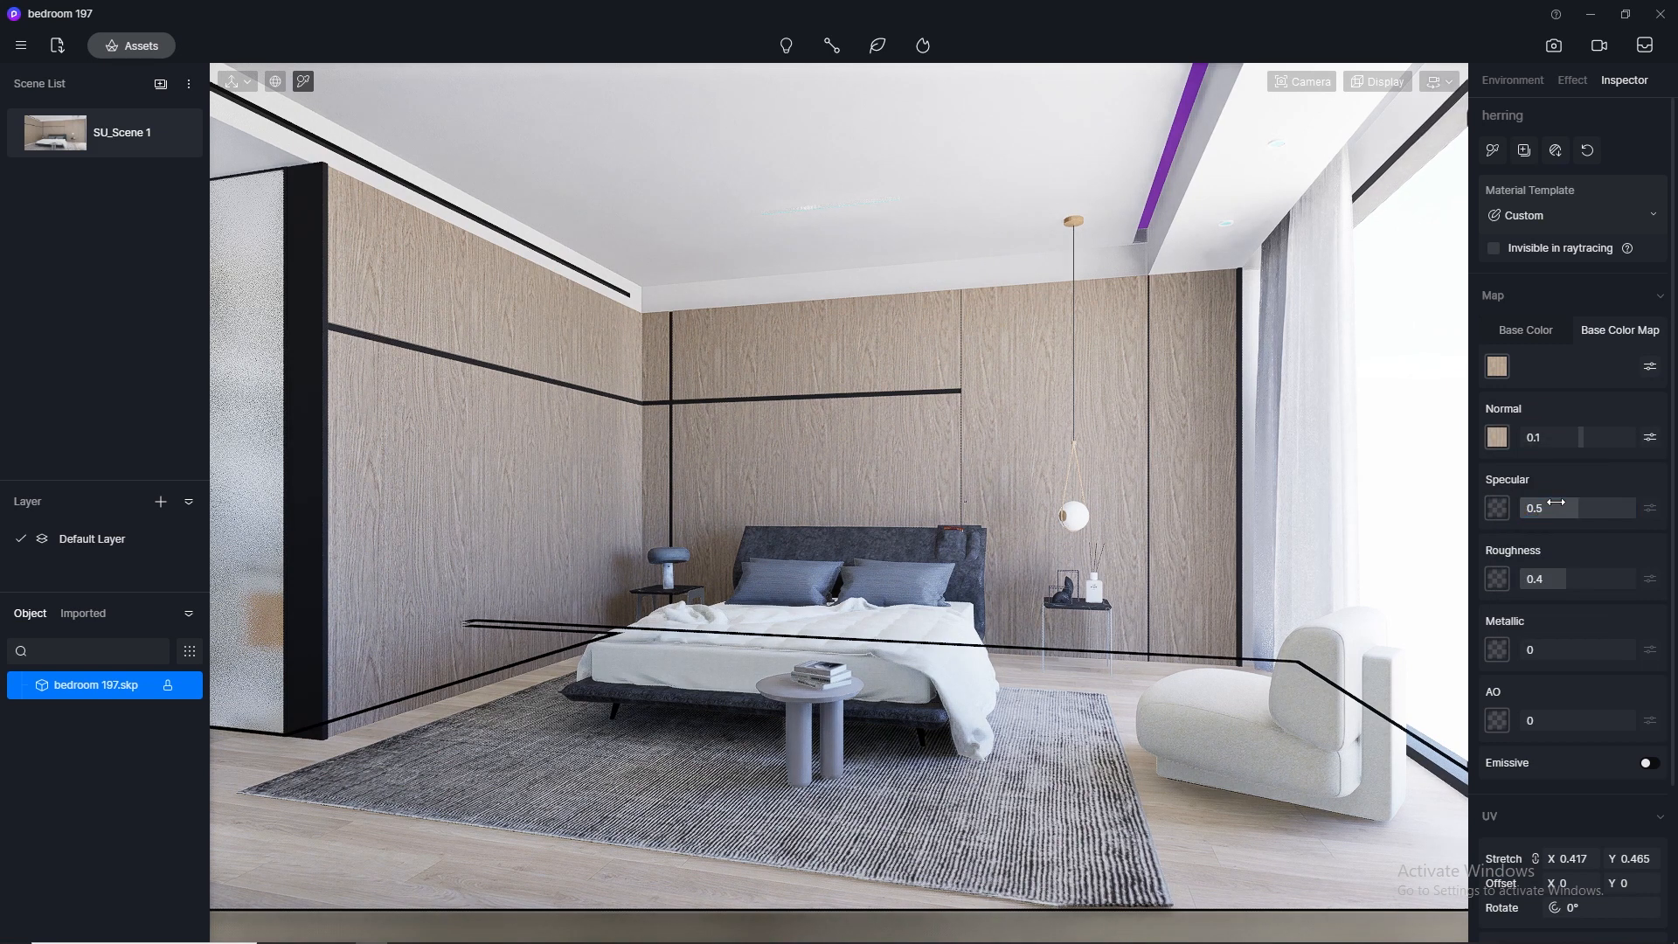
click(1556, 573)
text(0.3)
key(Return)
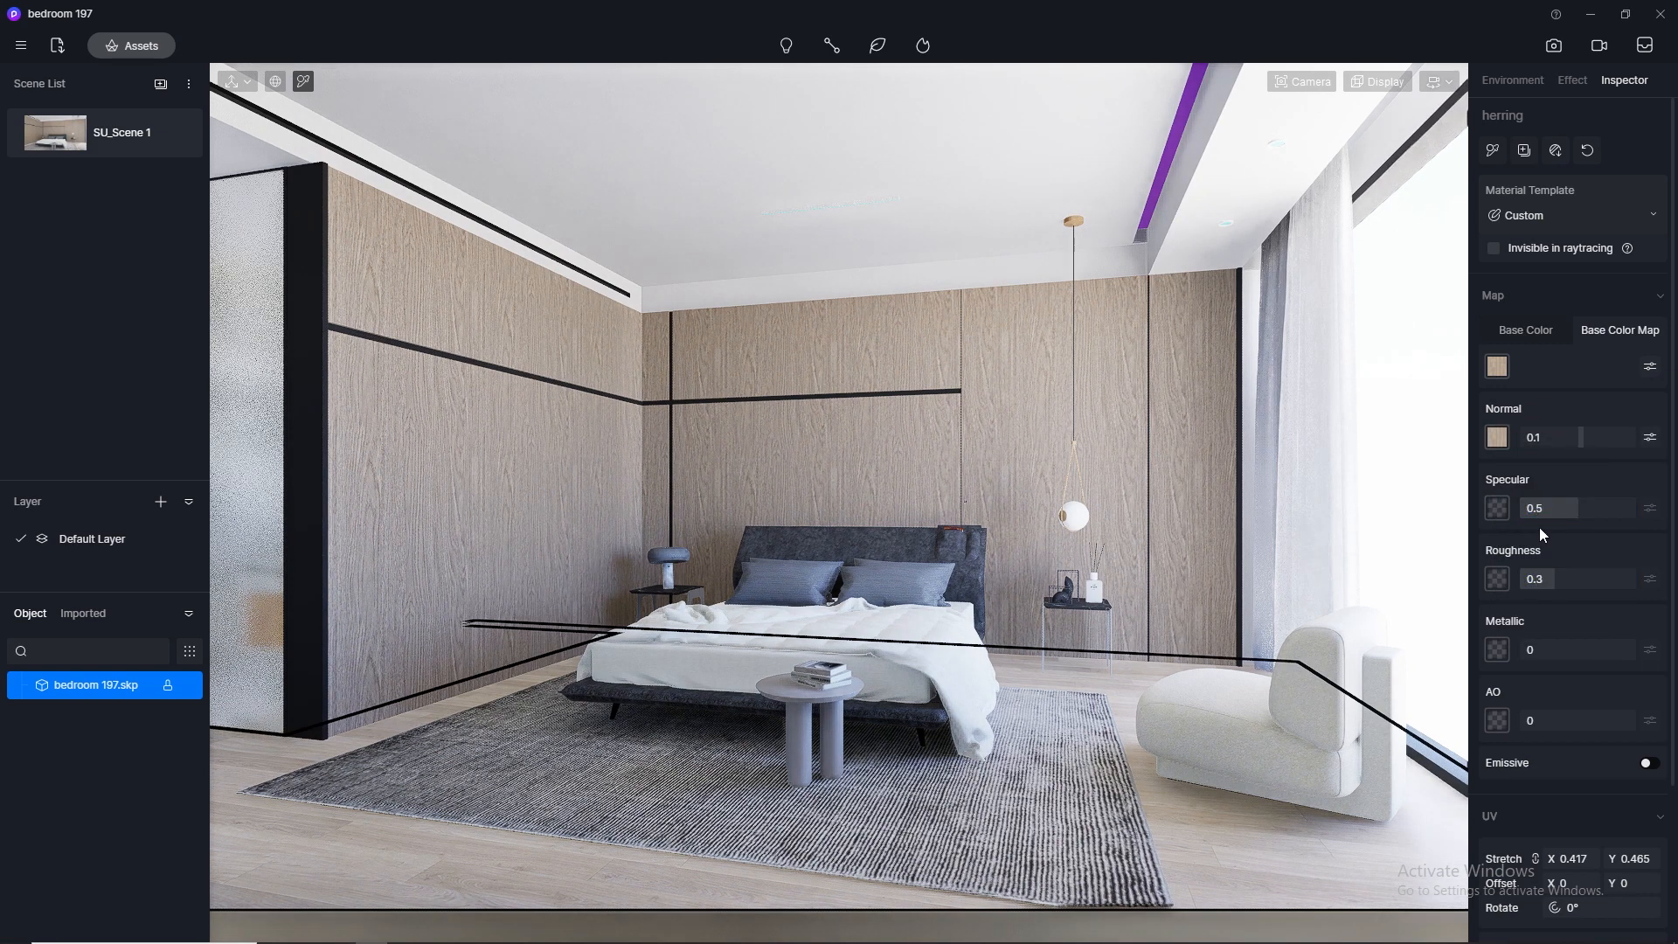
Step: Copy the wall veneer's base color map into its normal map and set its specular to 0.5
click(1038, 375)
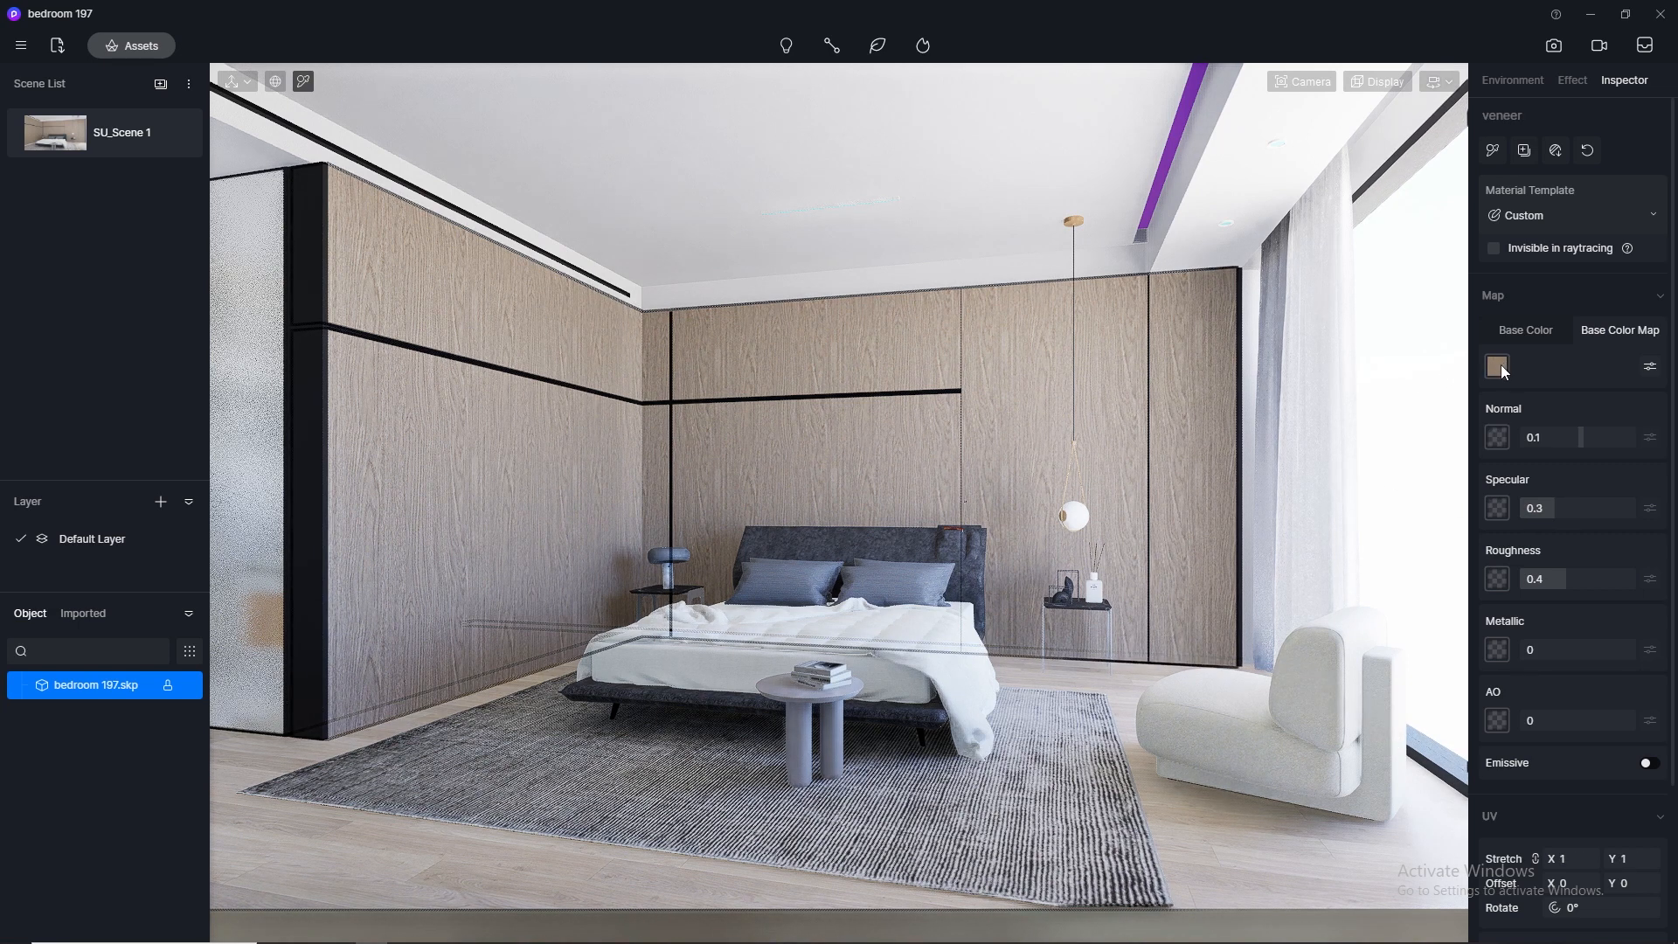
right_click(1497, 365)
click(1538, 483)
right_click(1497, 436)
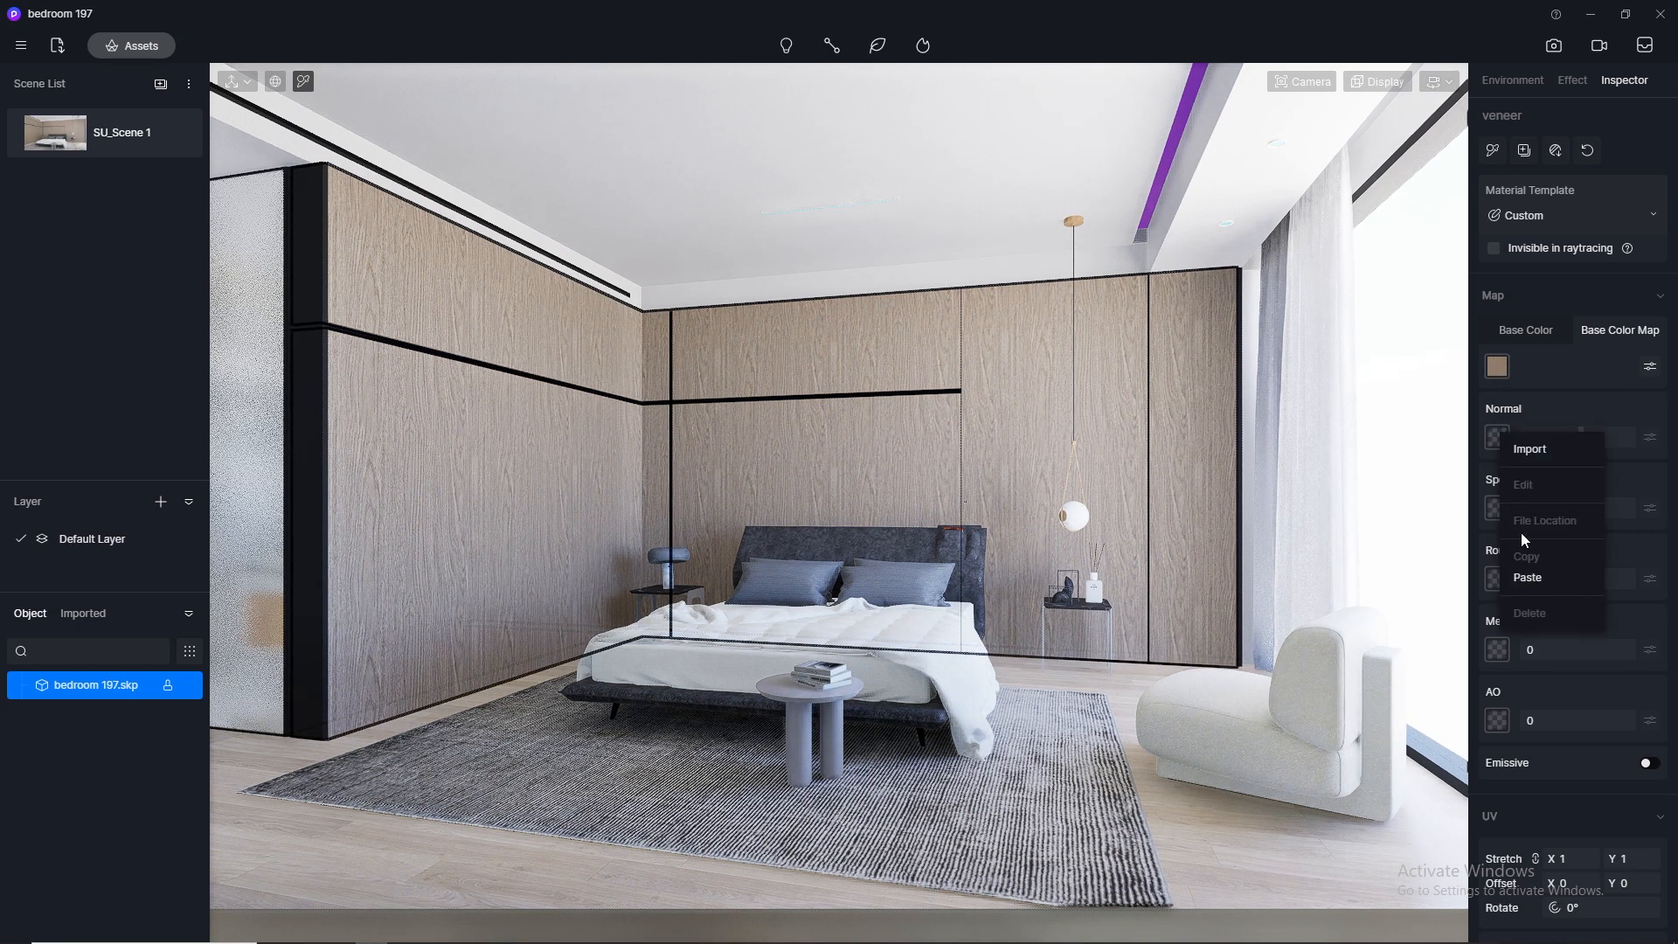
click(1529, 579)
key(Return)
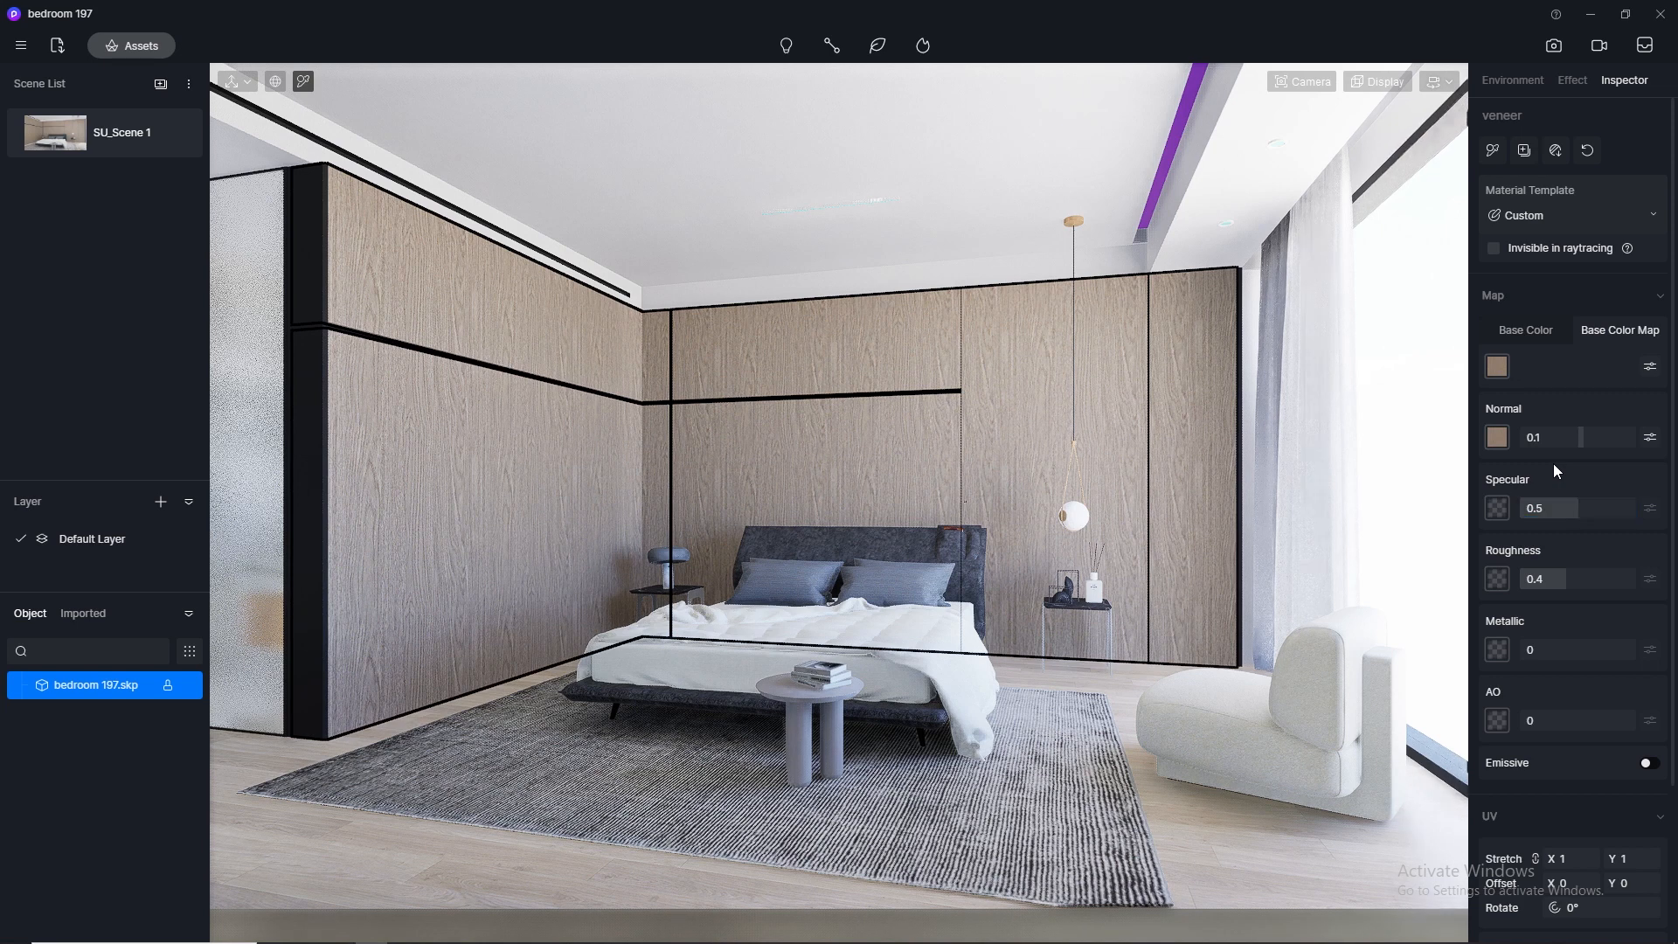
Step: Sample the black trim's material and set its normal value to 0
click(314, 210)
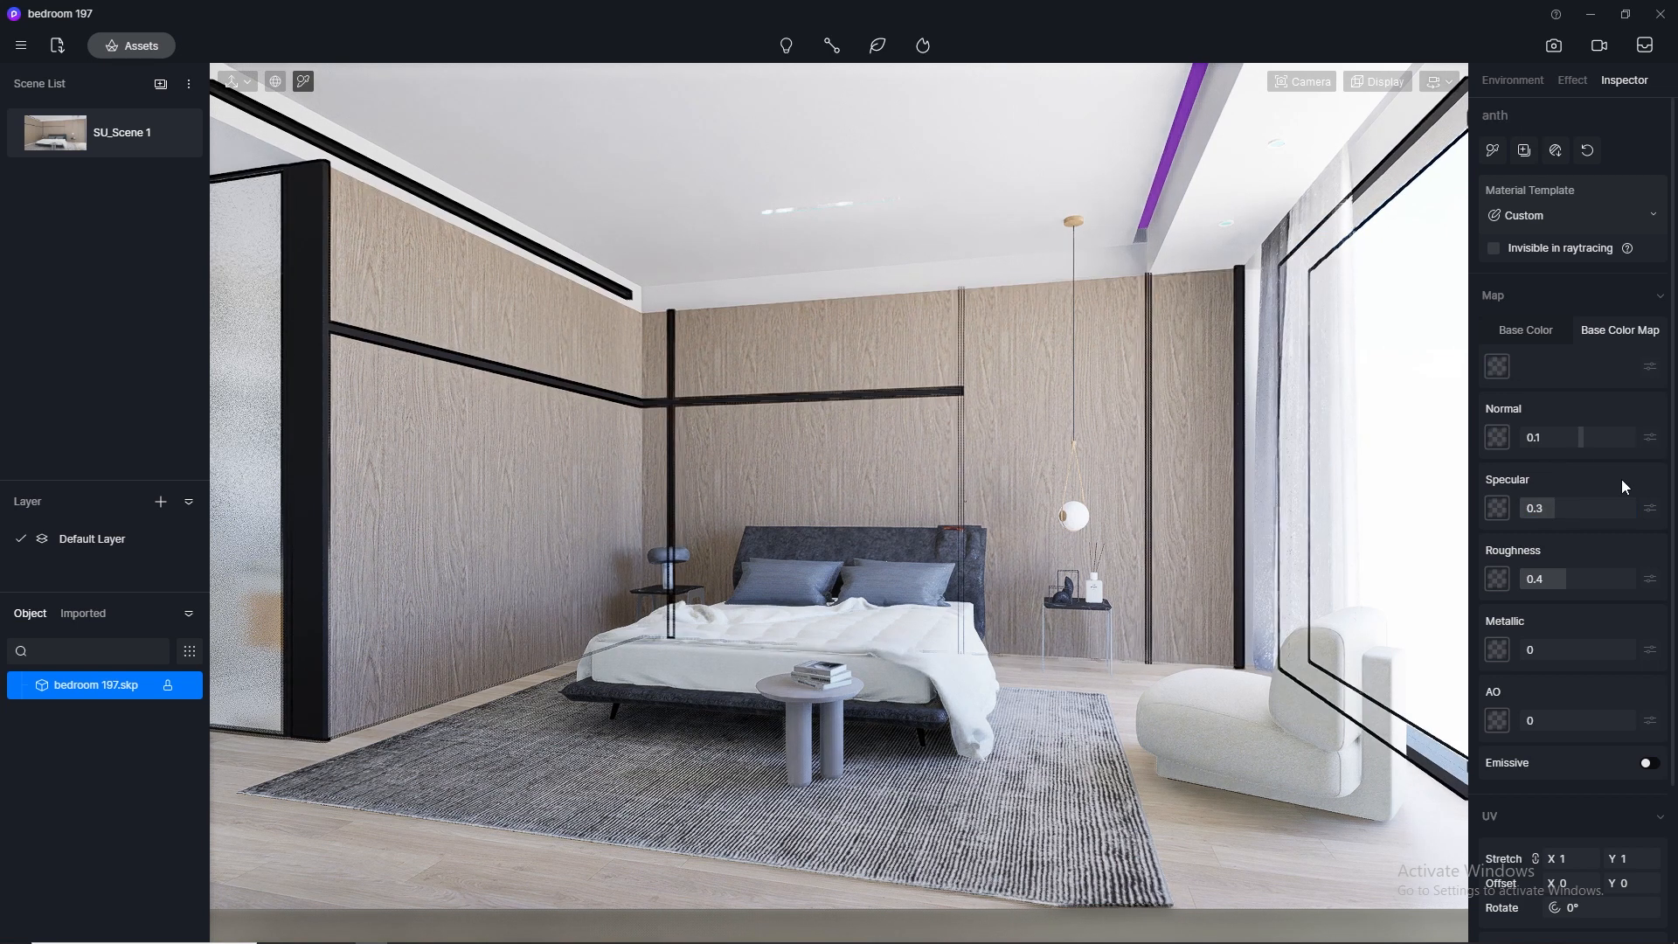
click(1578, 437)
click(1517, 317)
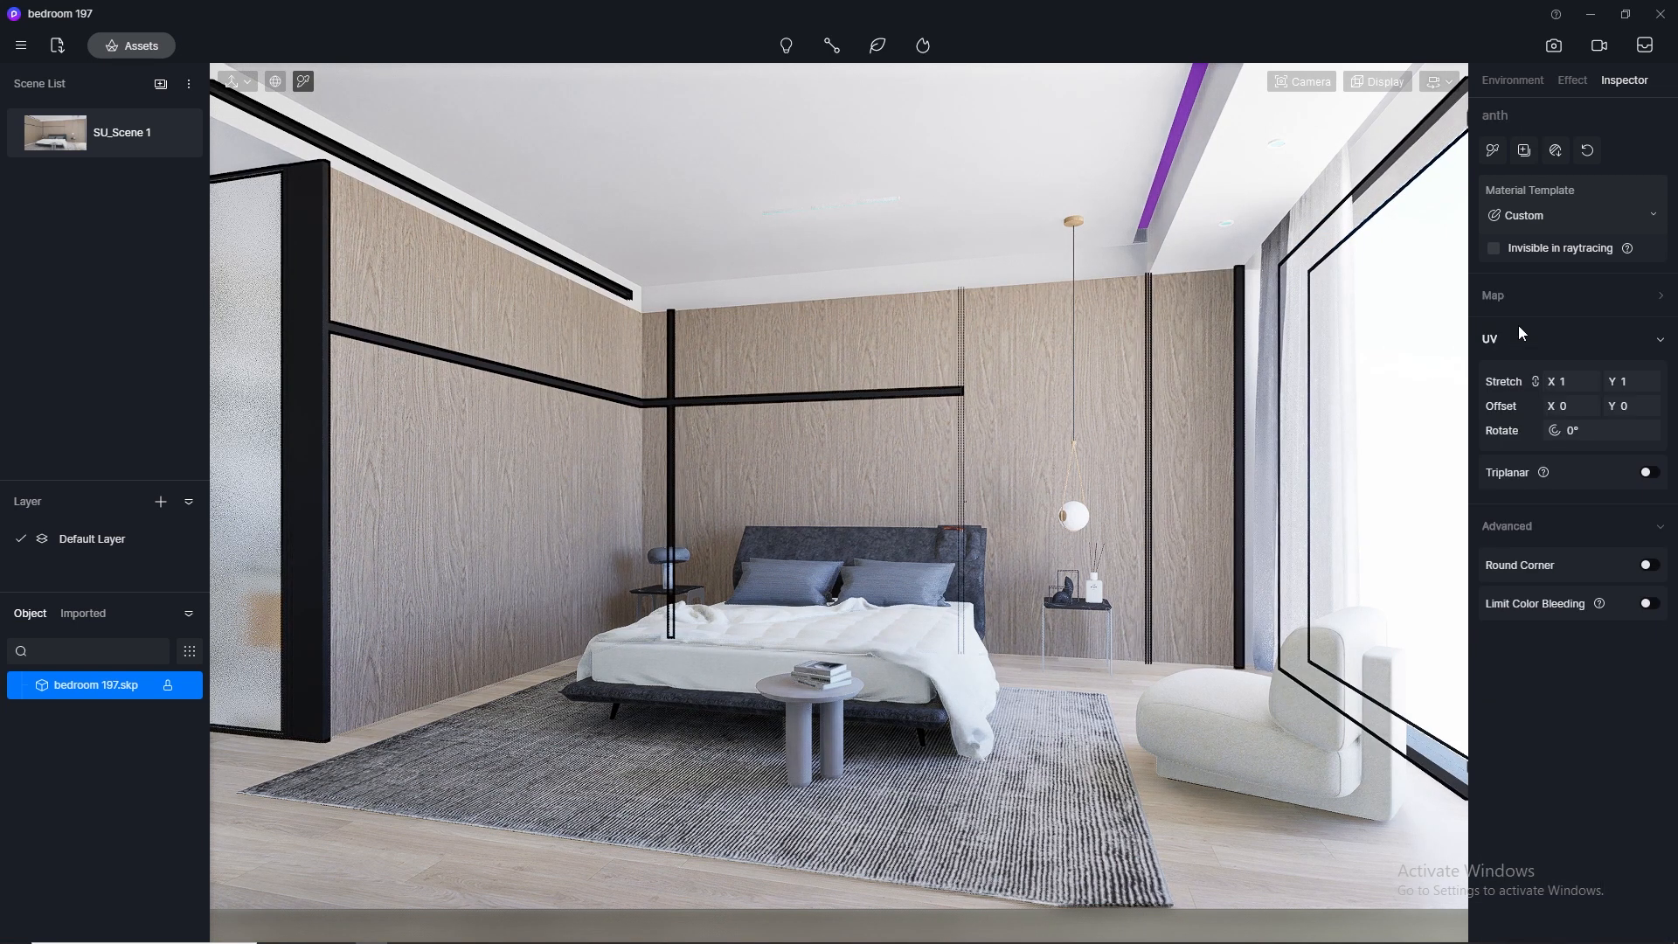
click(1566, 301)
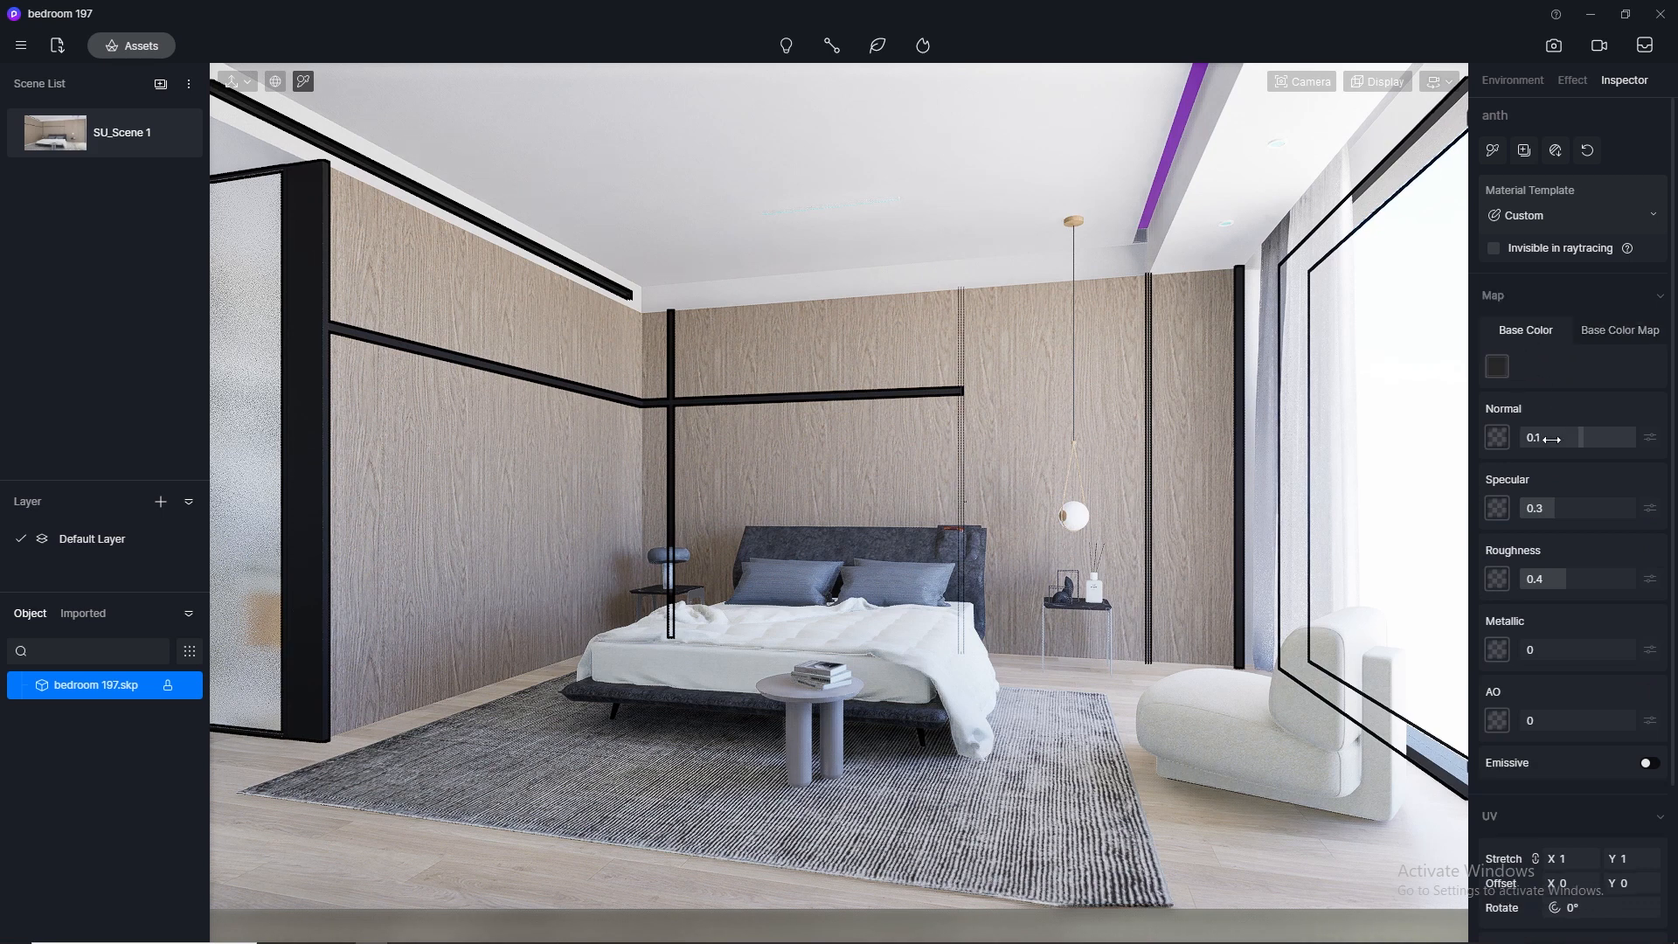
text(0)
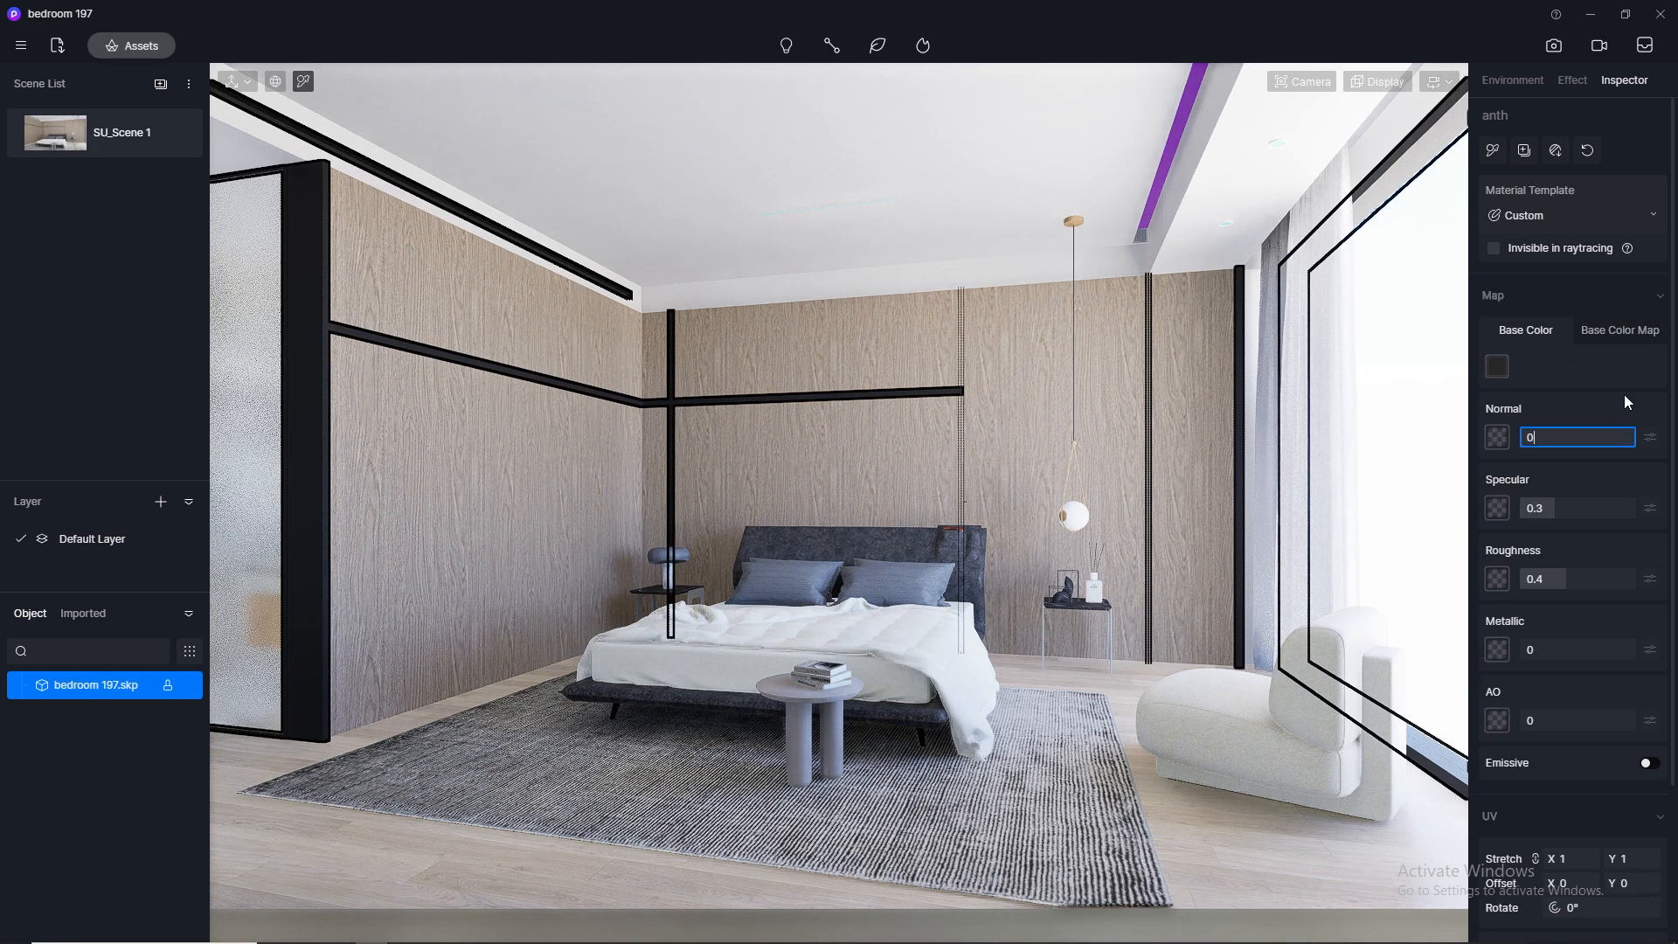
key(Return)
Step: Set the black trim material's specular to 0.5 and its roughness to 0.3
click(1589, 512)
text(0.5)
key(Return)
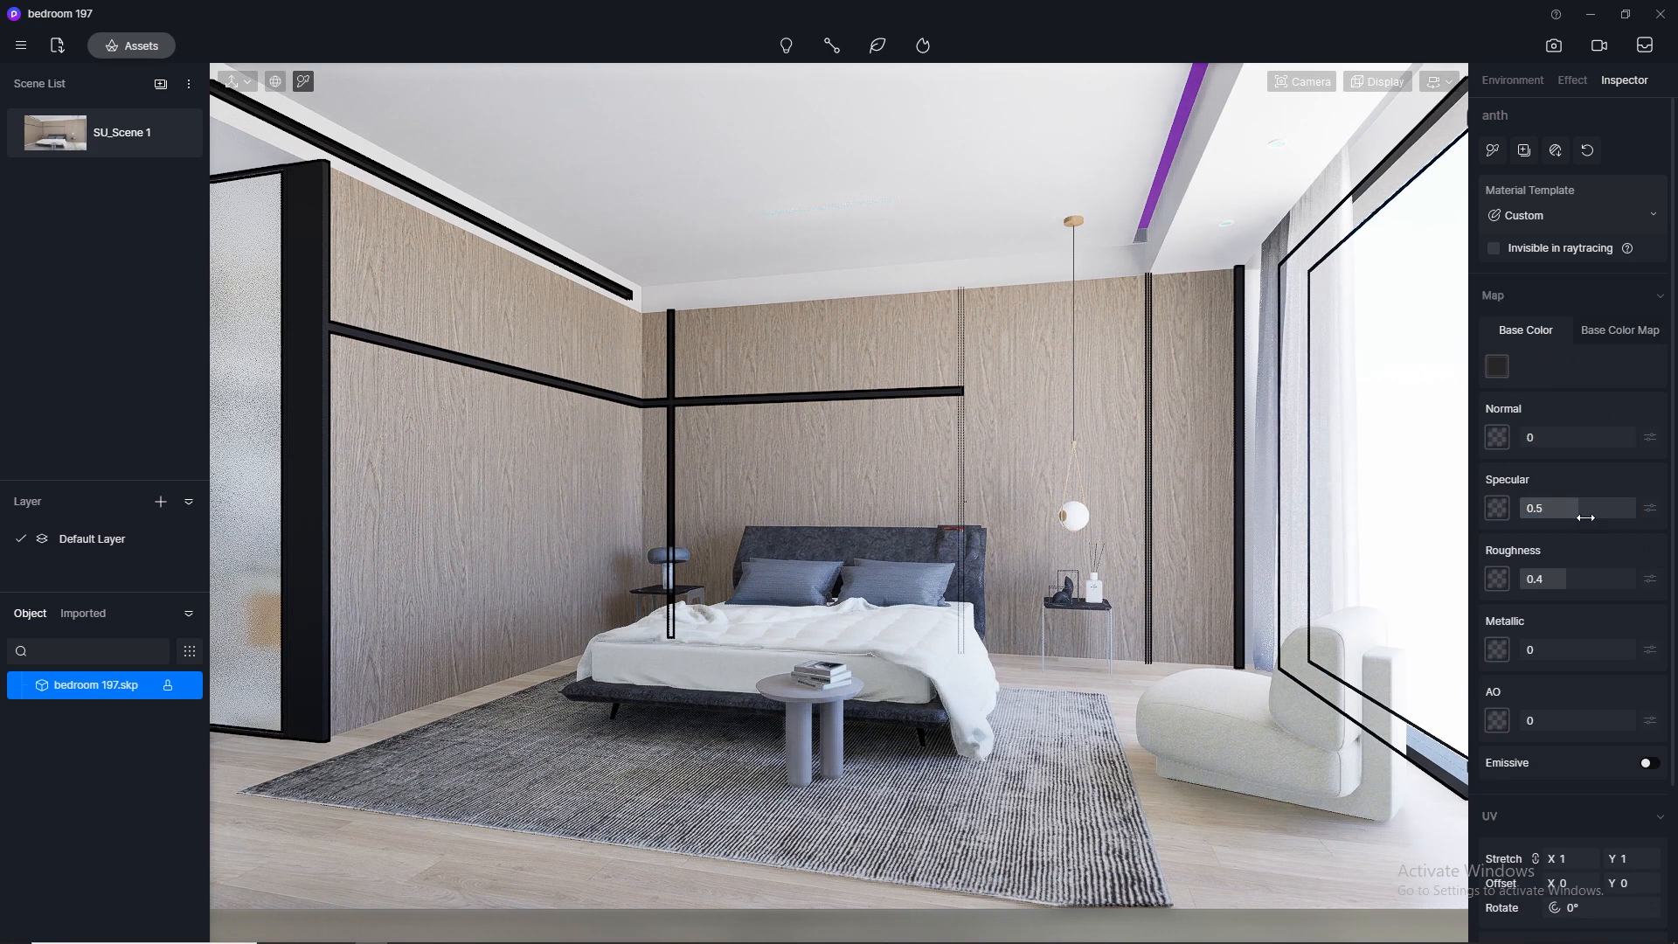
click(1574, 577)
text(0.3)
key(Return)
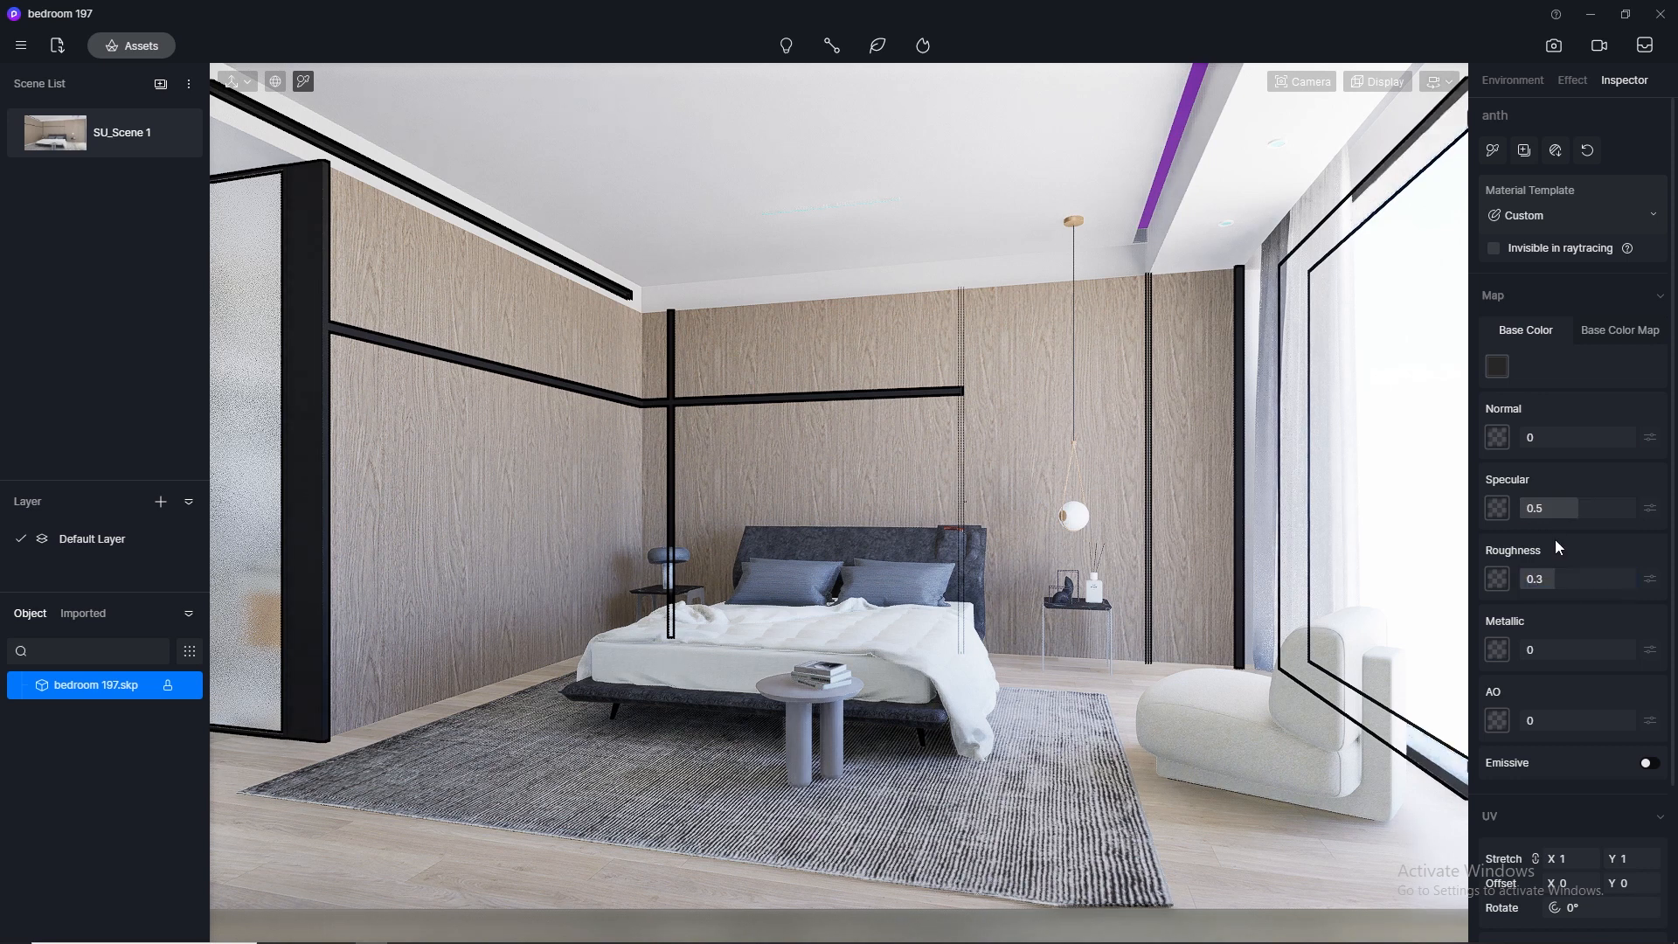
Step: Return to the wall veneer material and set its roughness to 0.3
click(1088, 348)
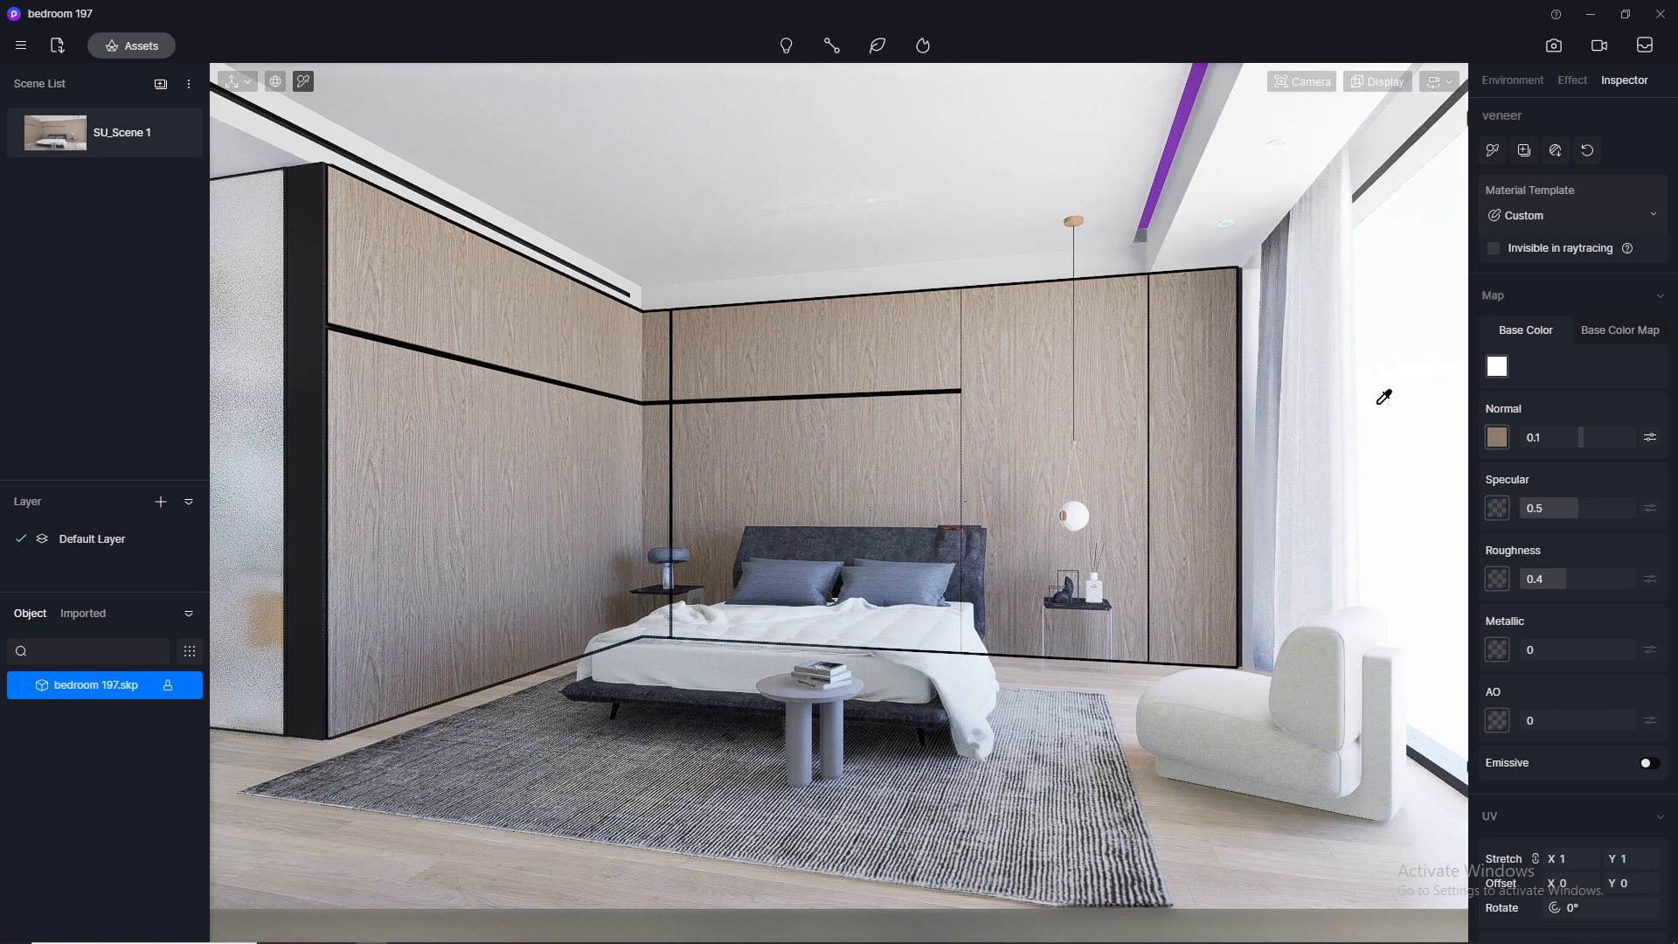
click(1566, 575)
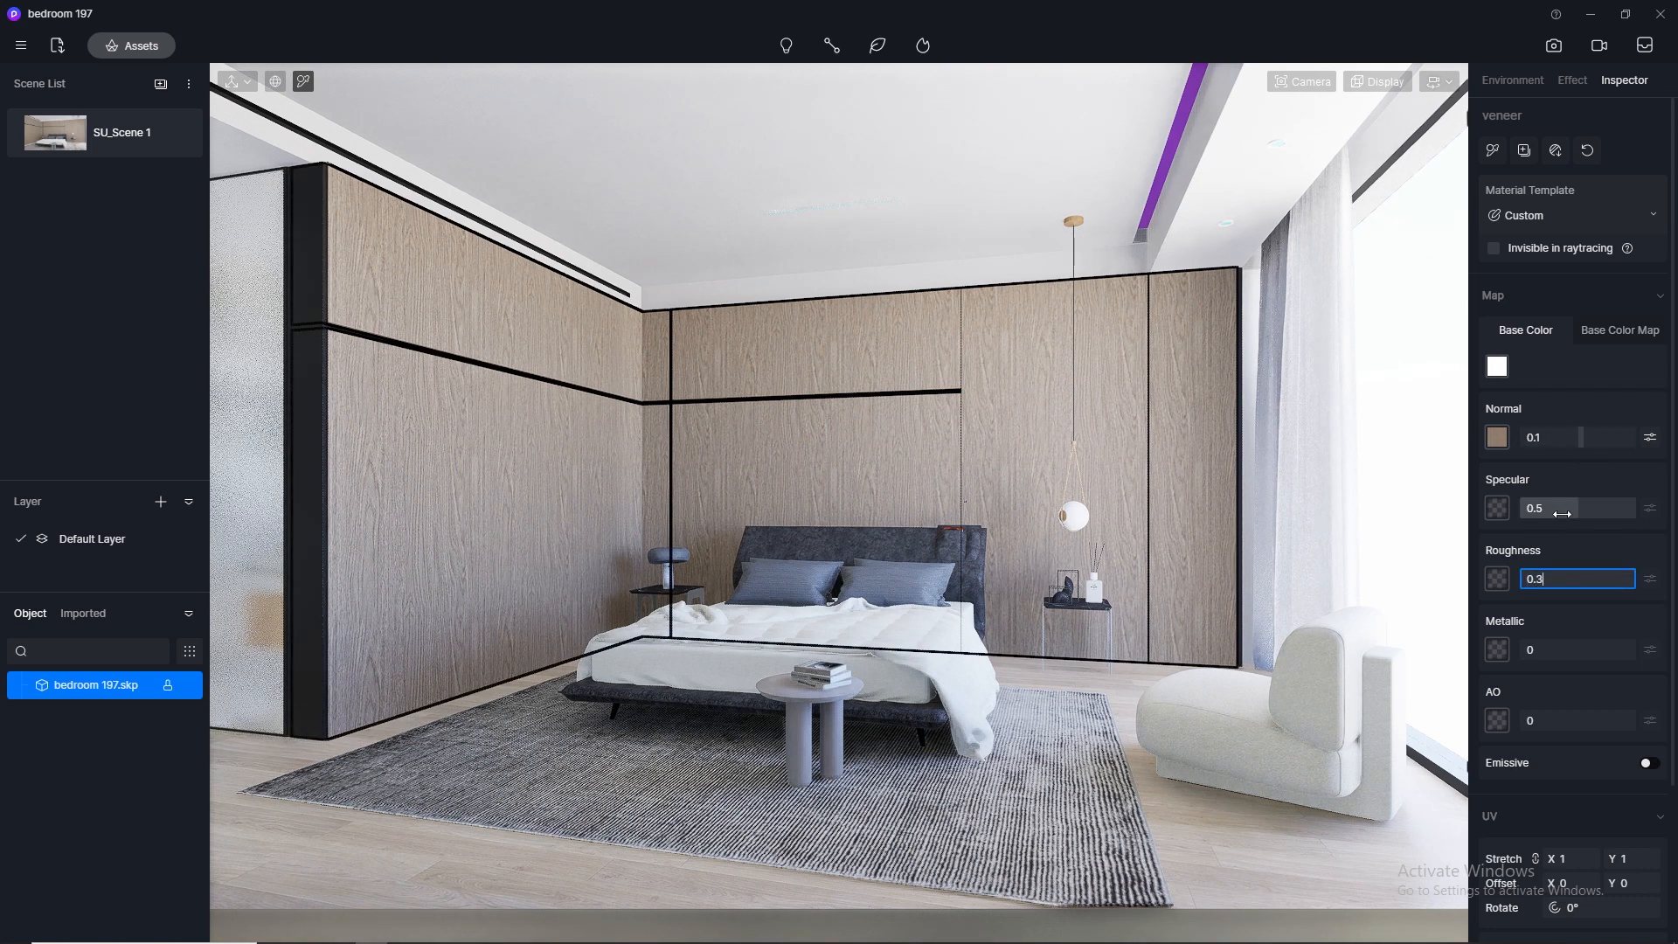
text(0.3)
key(Return)
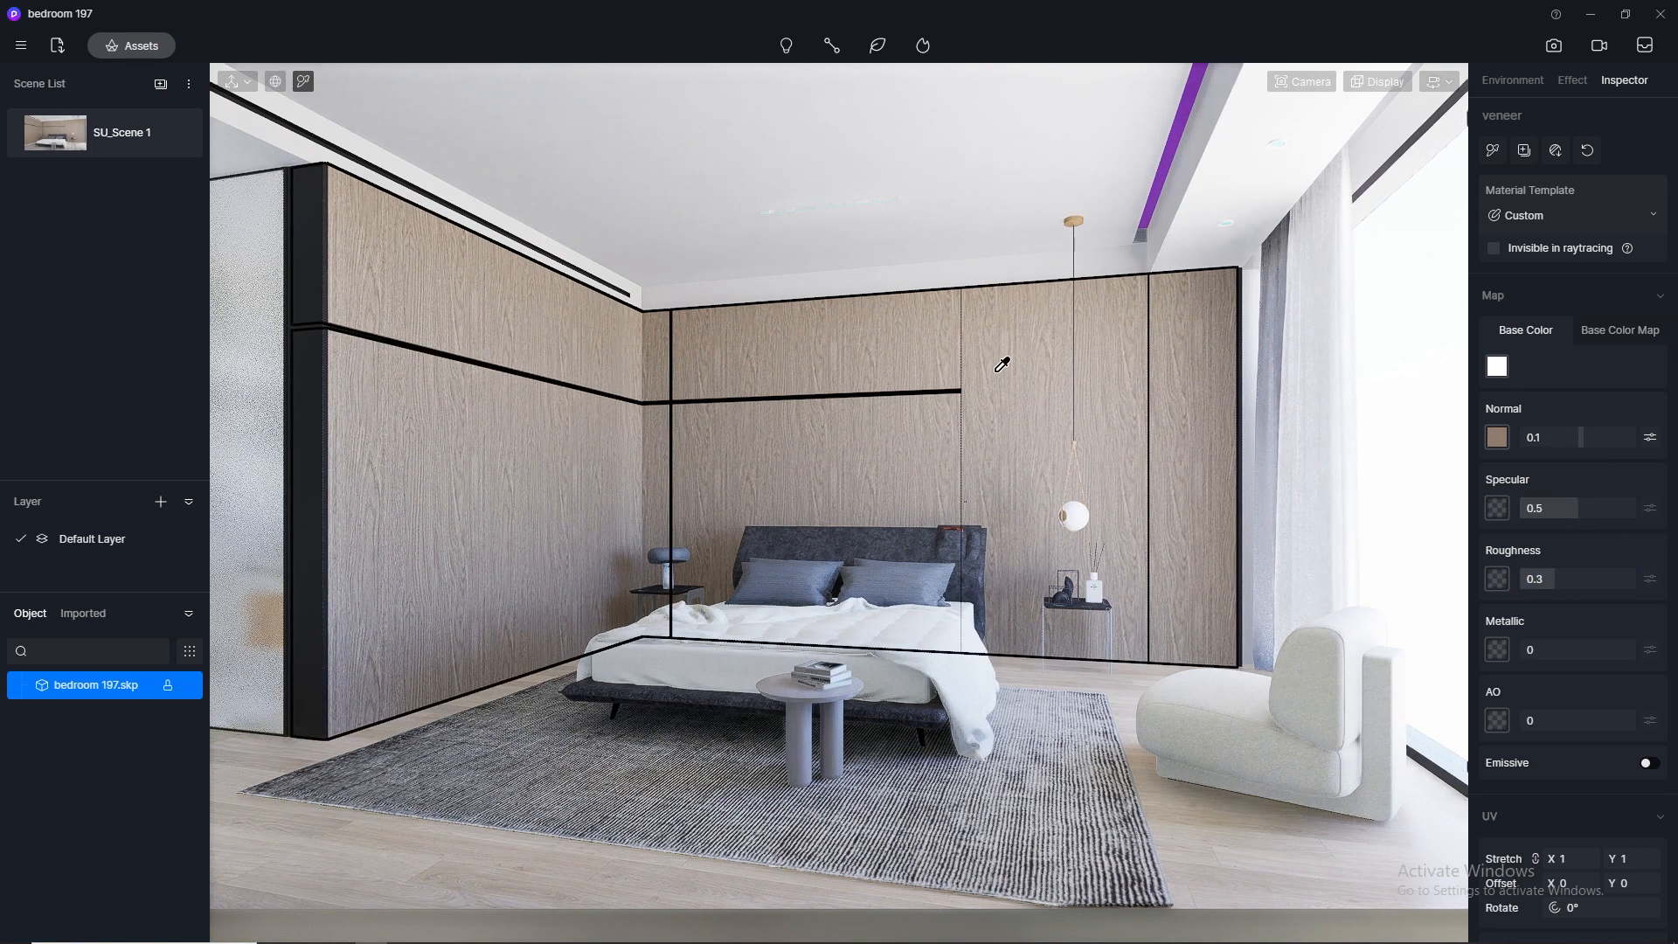
Step: Sample the ceiling's plaster material, copy its base color map into its normal map and set its roughness to 0.8
click(312, 357)
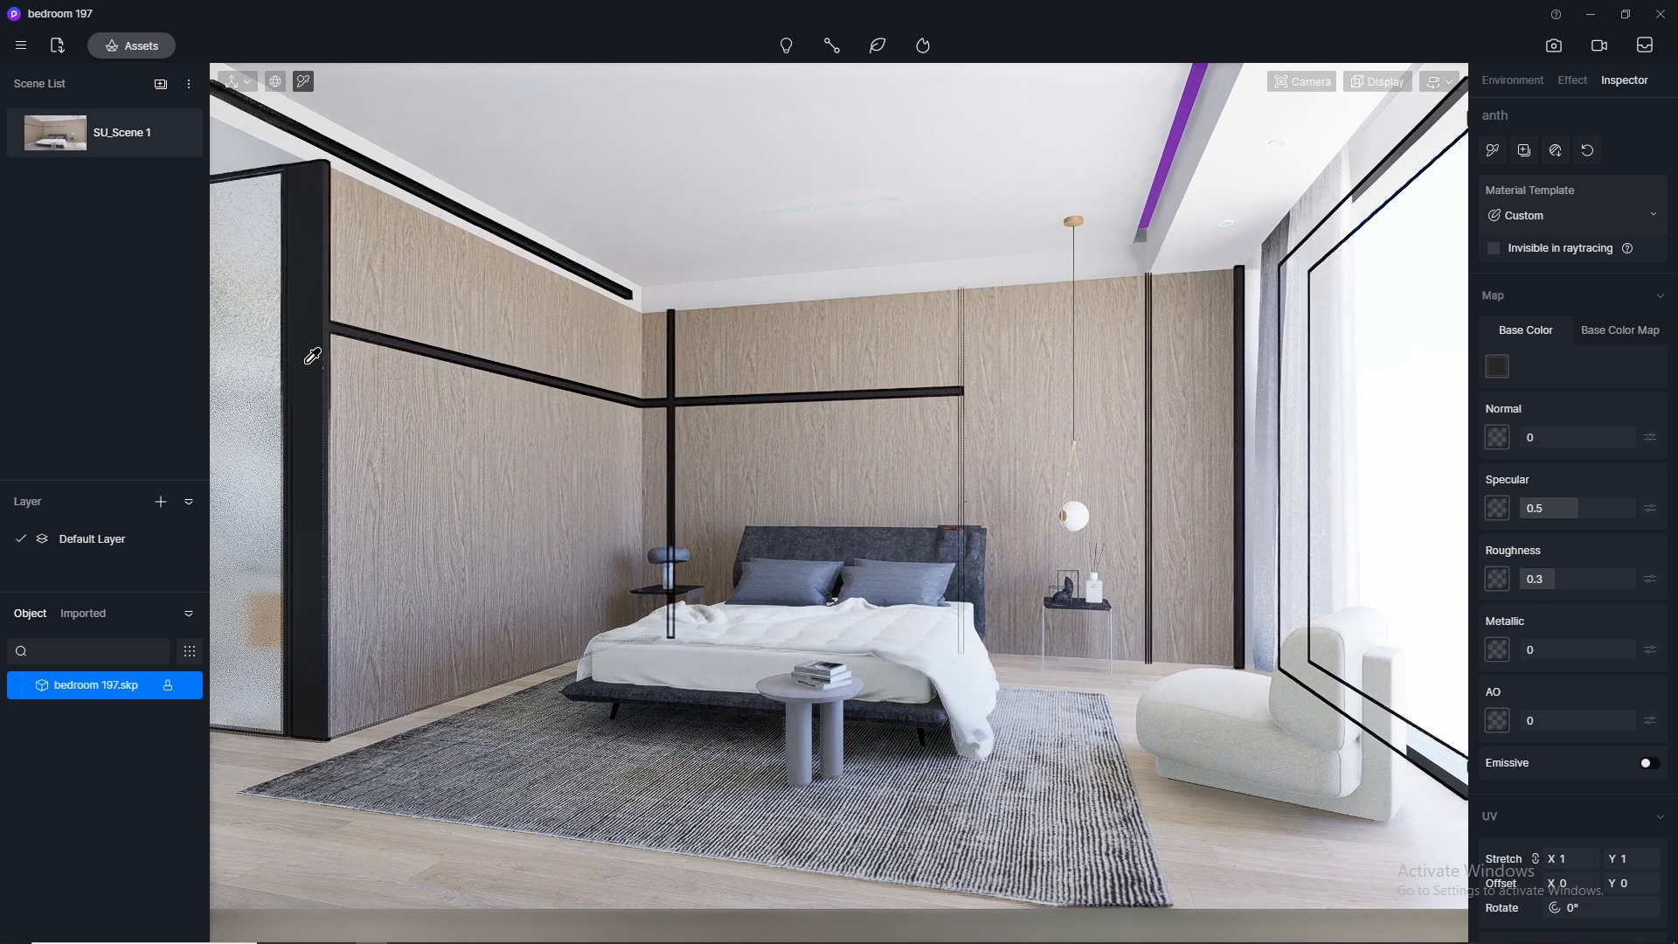
click(689, 131)
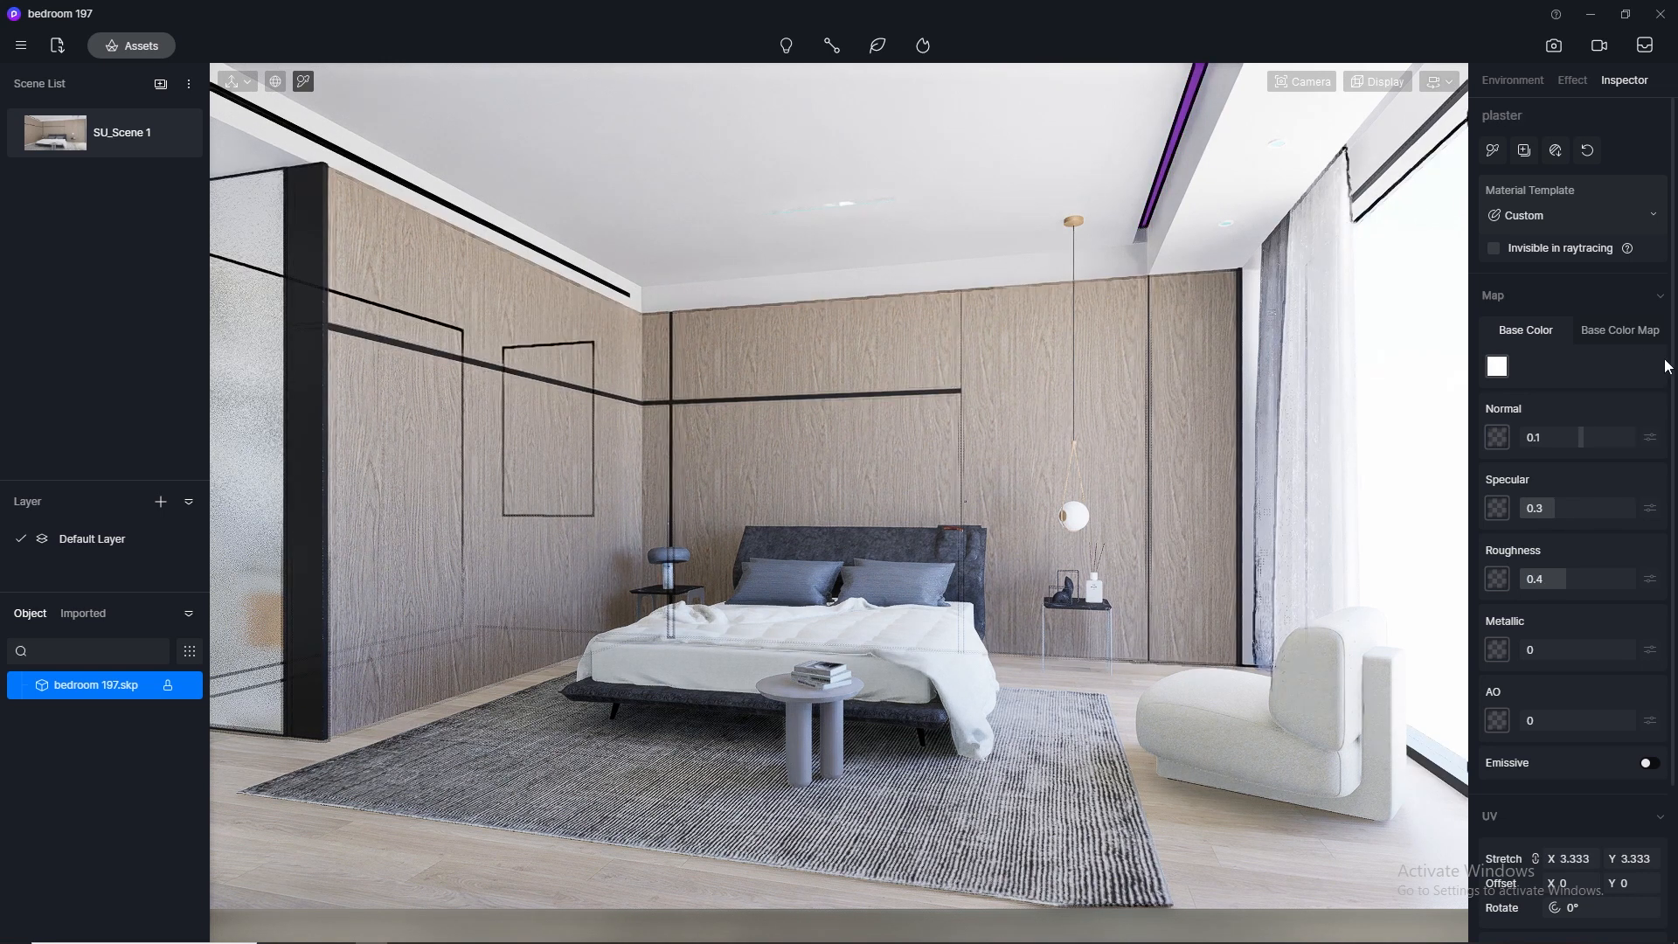
click(1497, 366)
click(1524, 496)
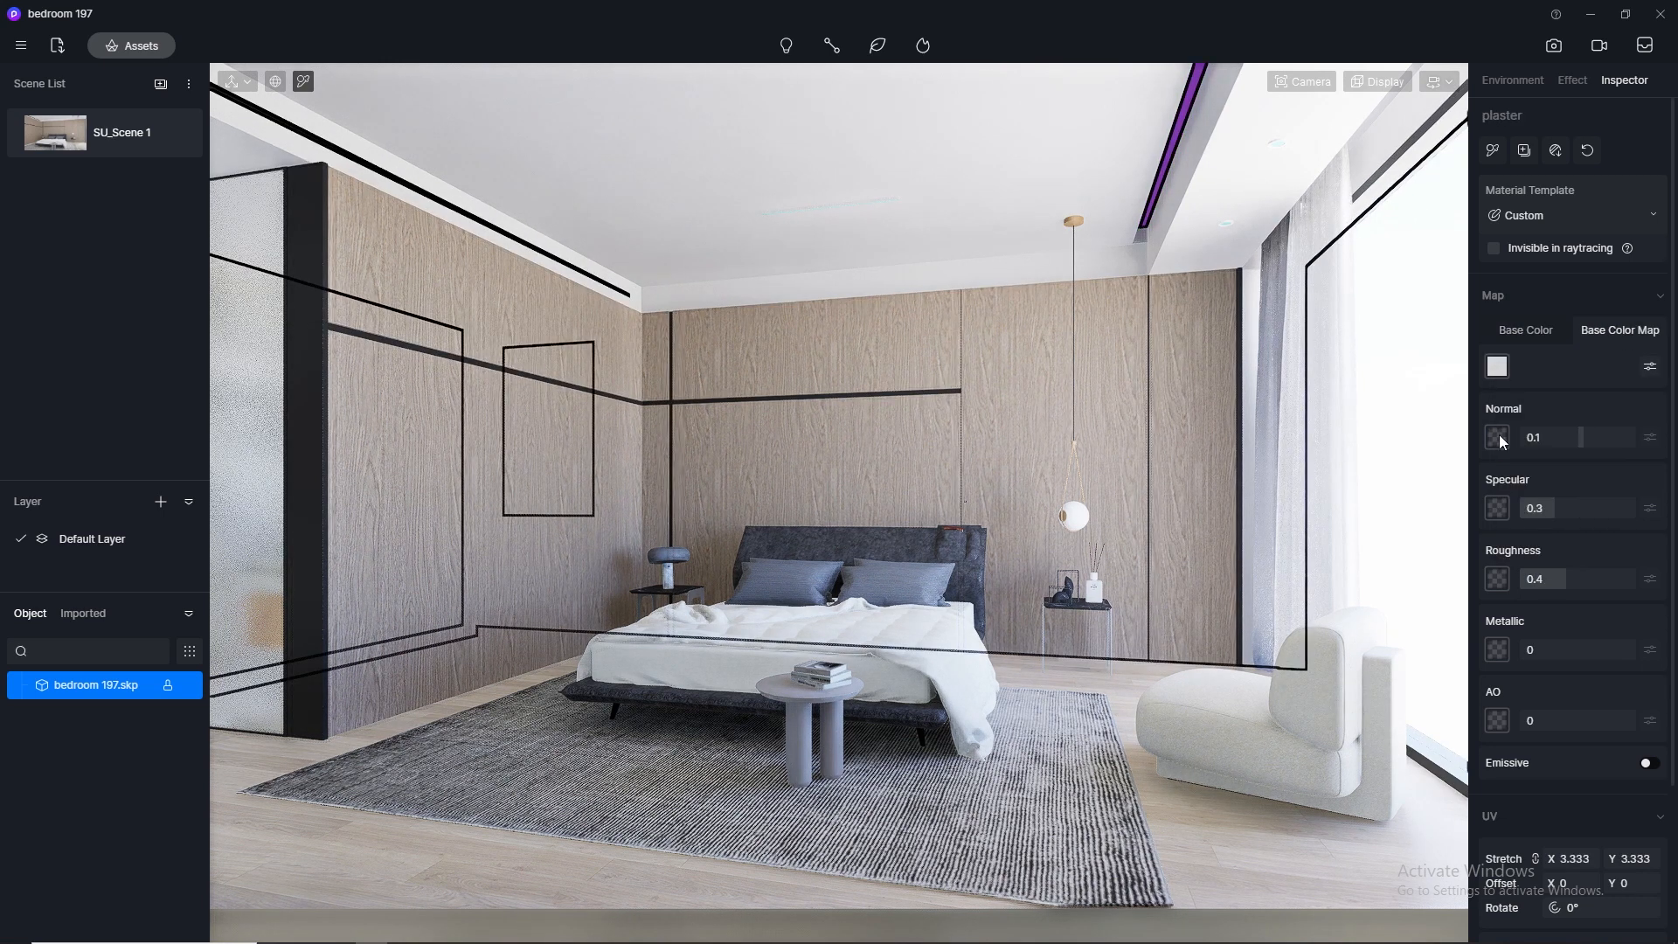
click(1498, 437)
click(1525, 581)
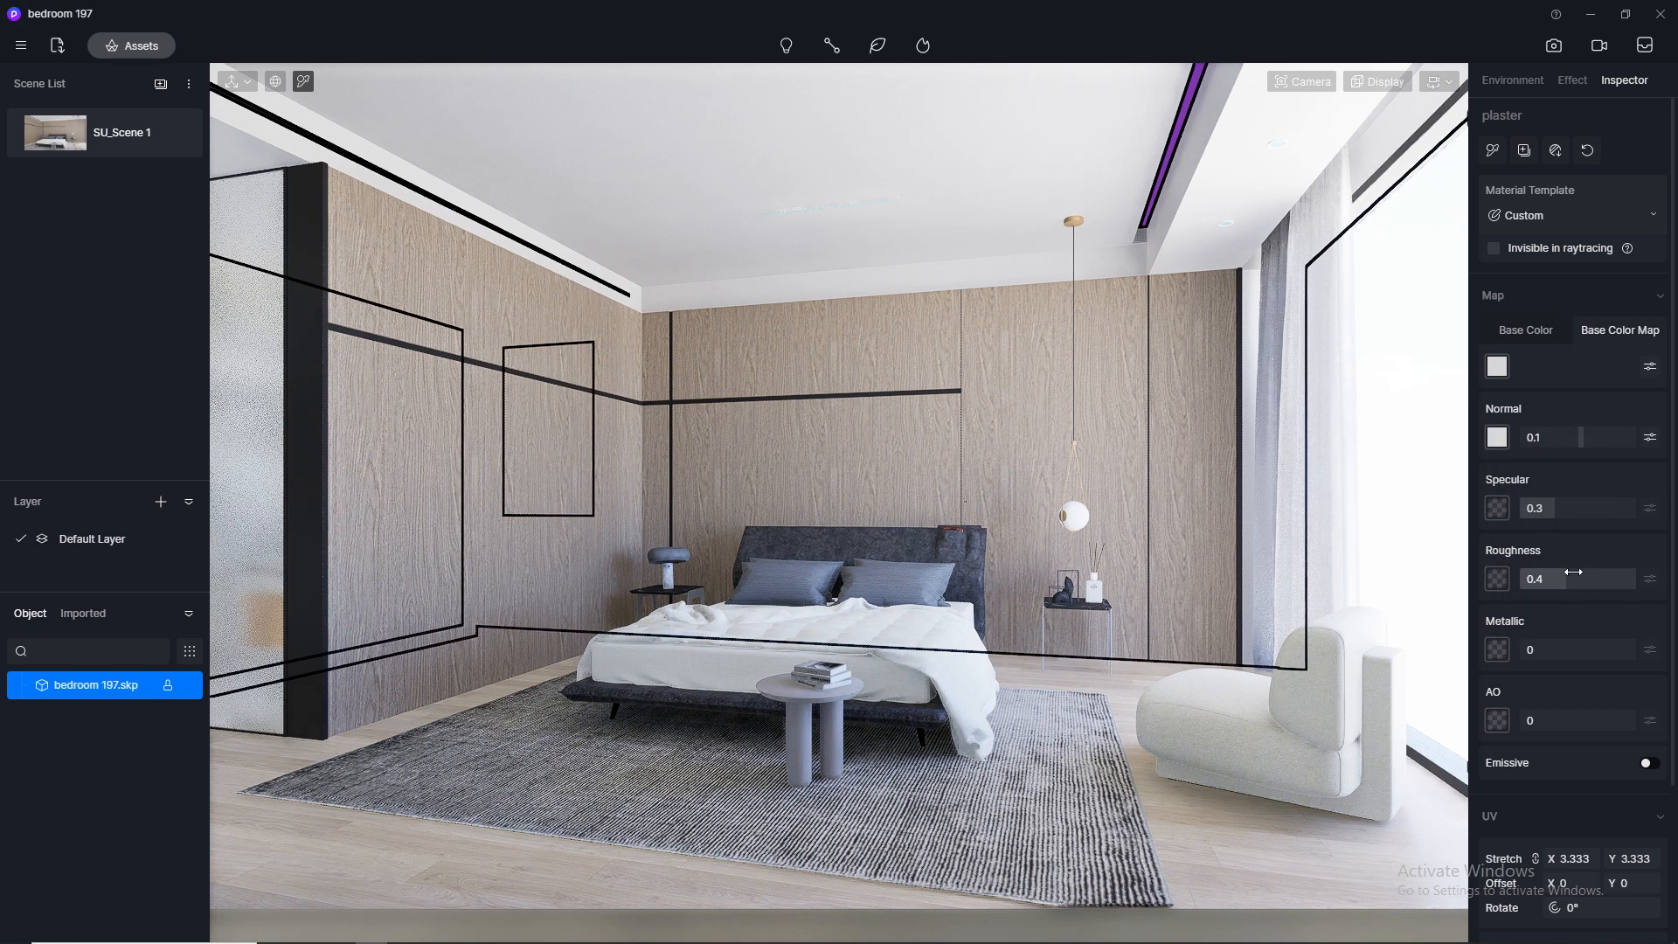
text(0.8)
key(Return)
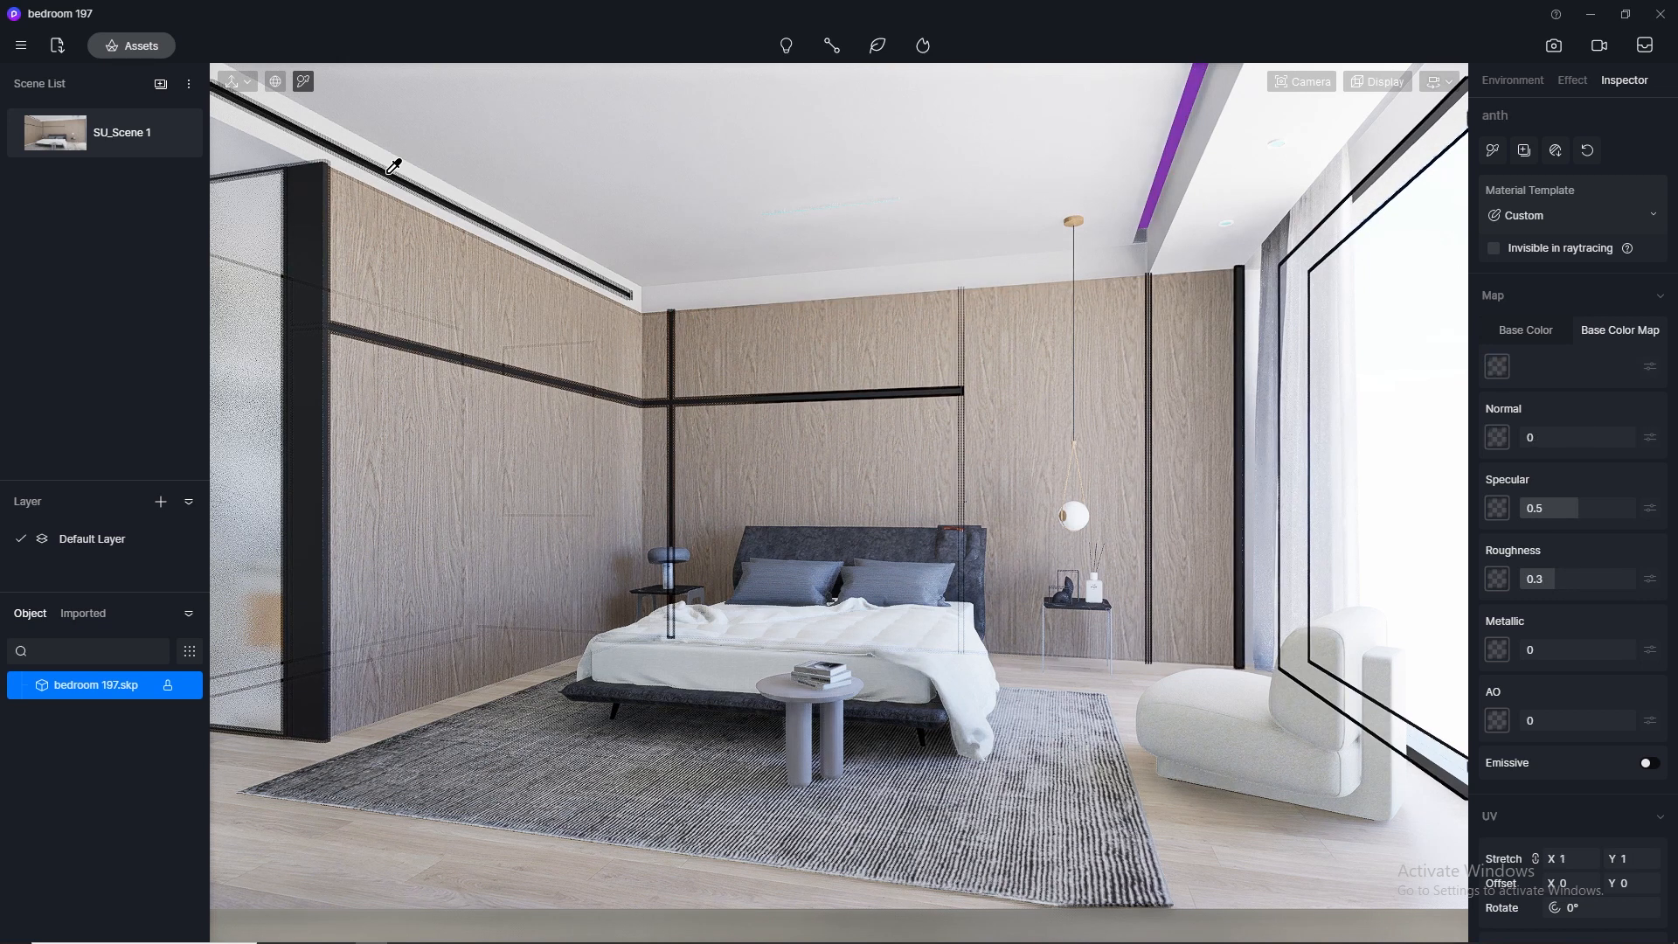
Step: Open the online material library at the Carpet category of the fabrics, keeping the floor rug in view
click(759, 516)
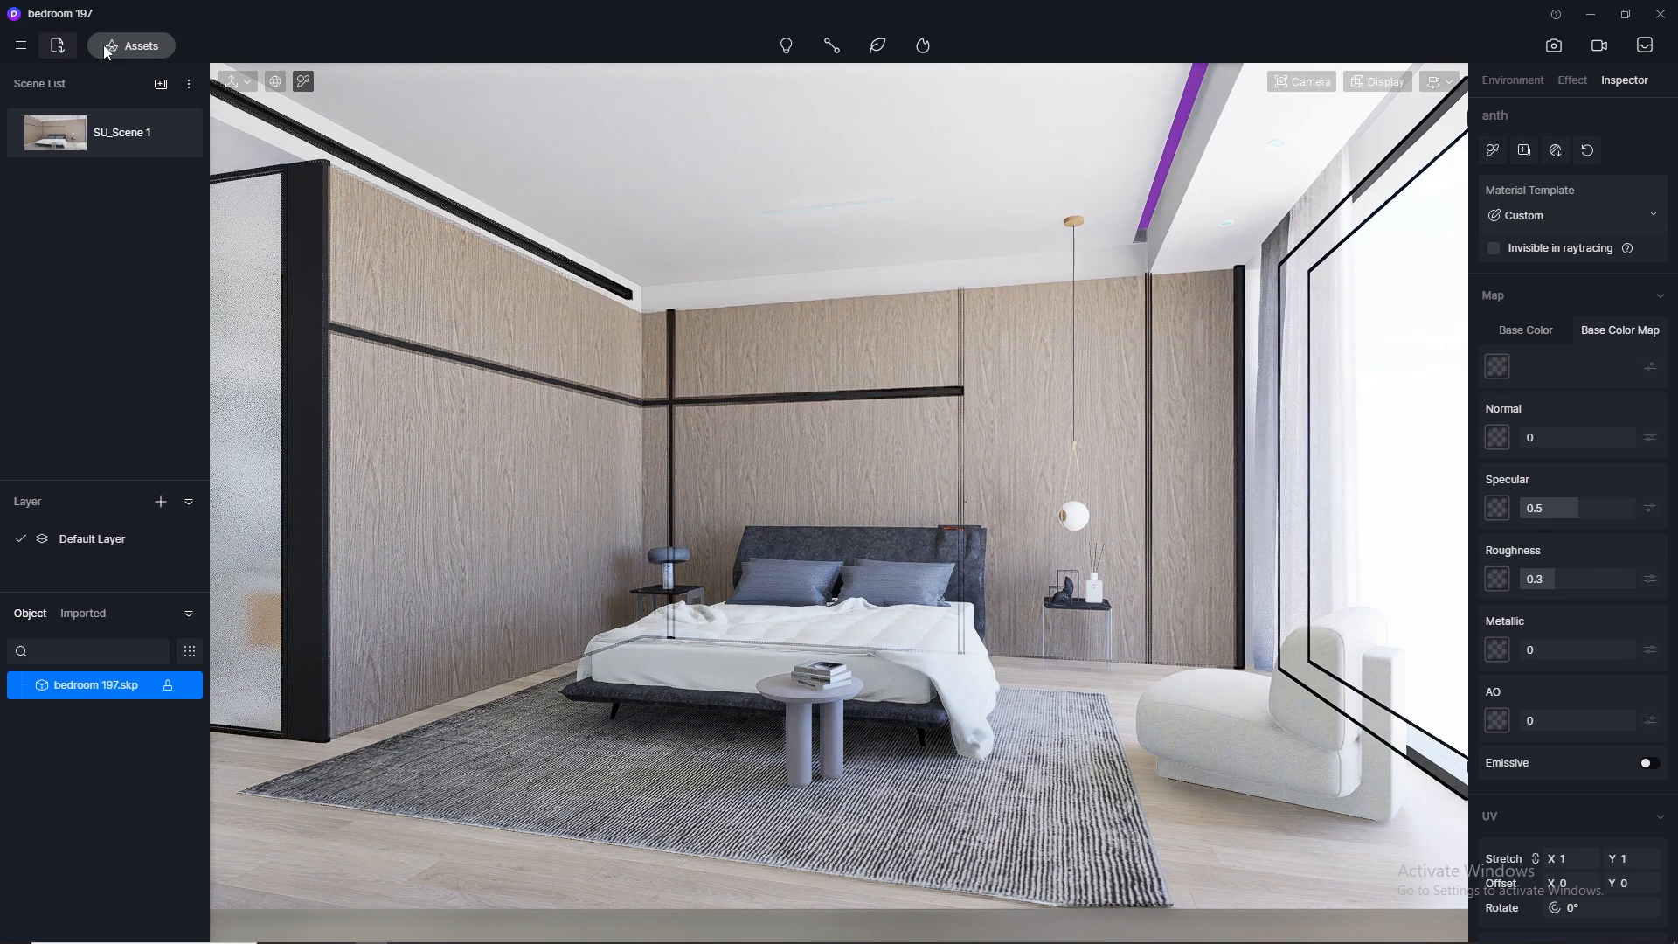
click(132, 46)
click(296, 489)
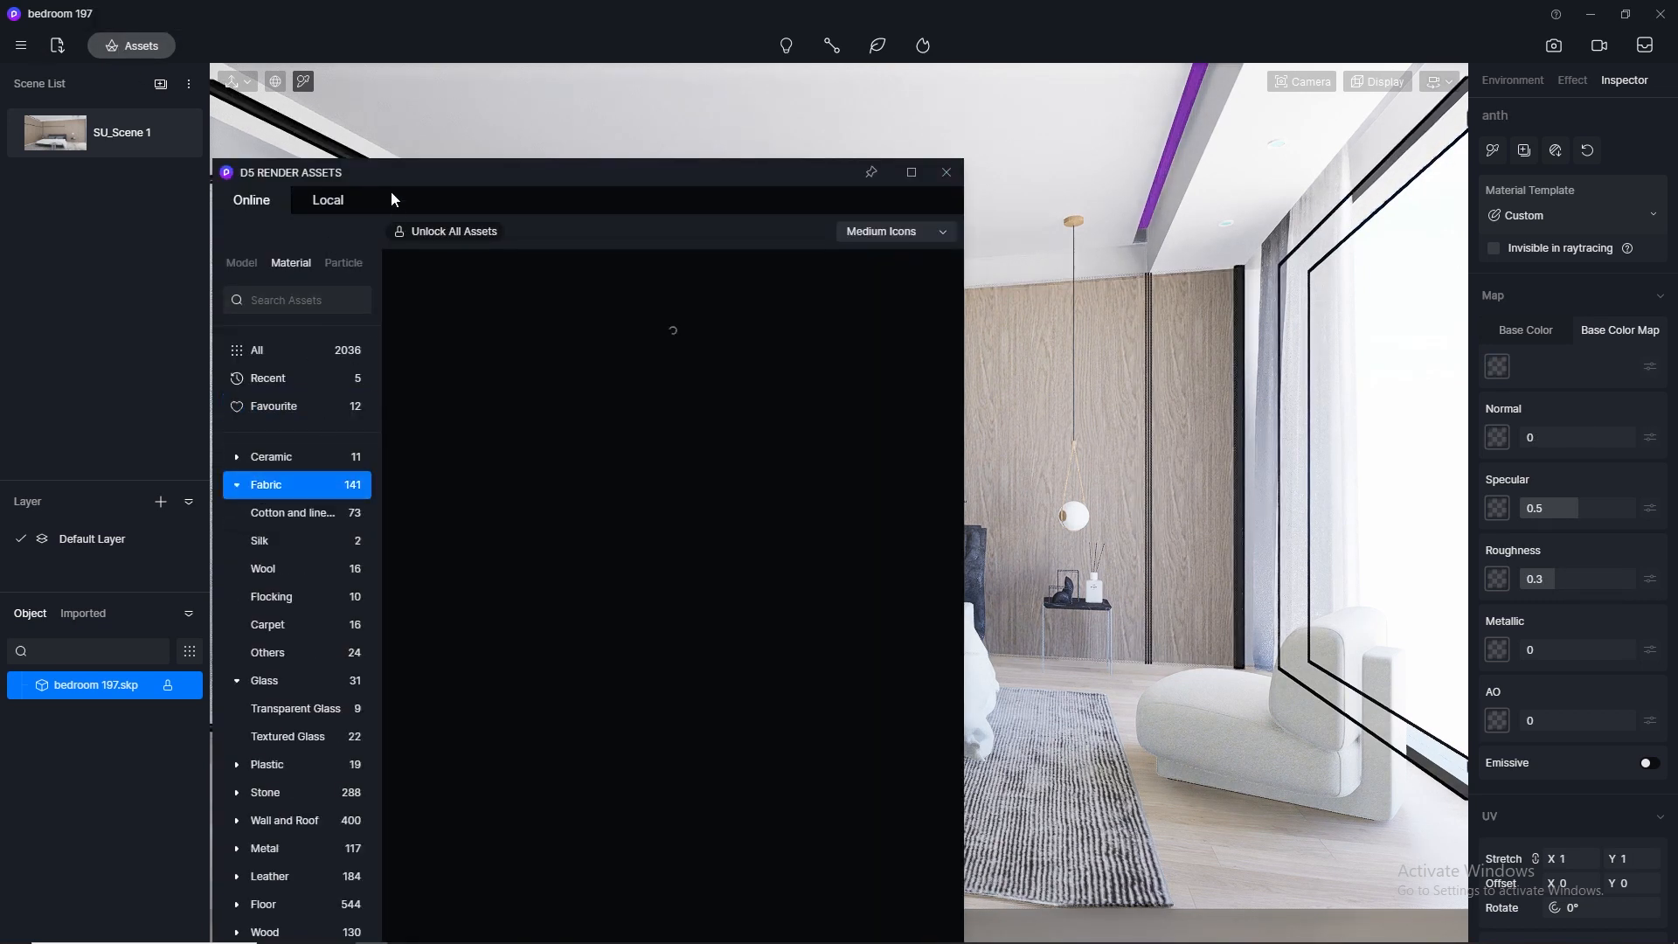
drag(495, 198, 1077, 126)
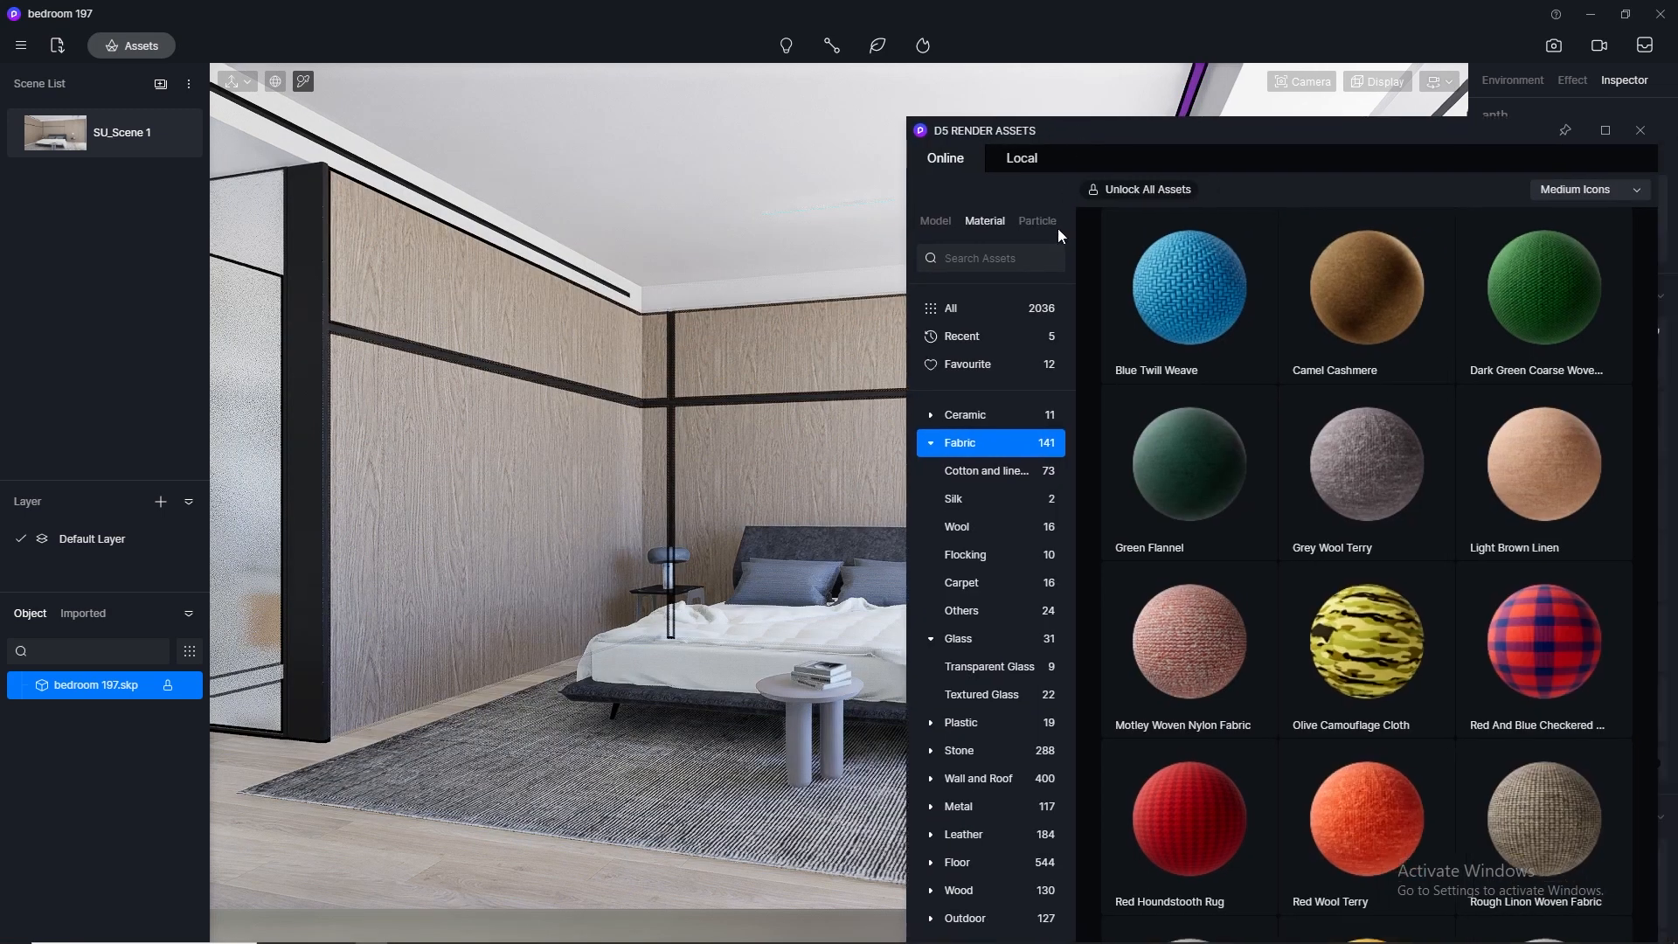
drag(1297, 128, 1153, 29)
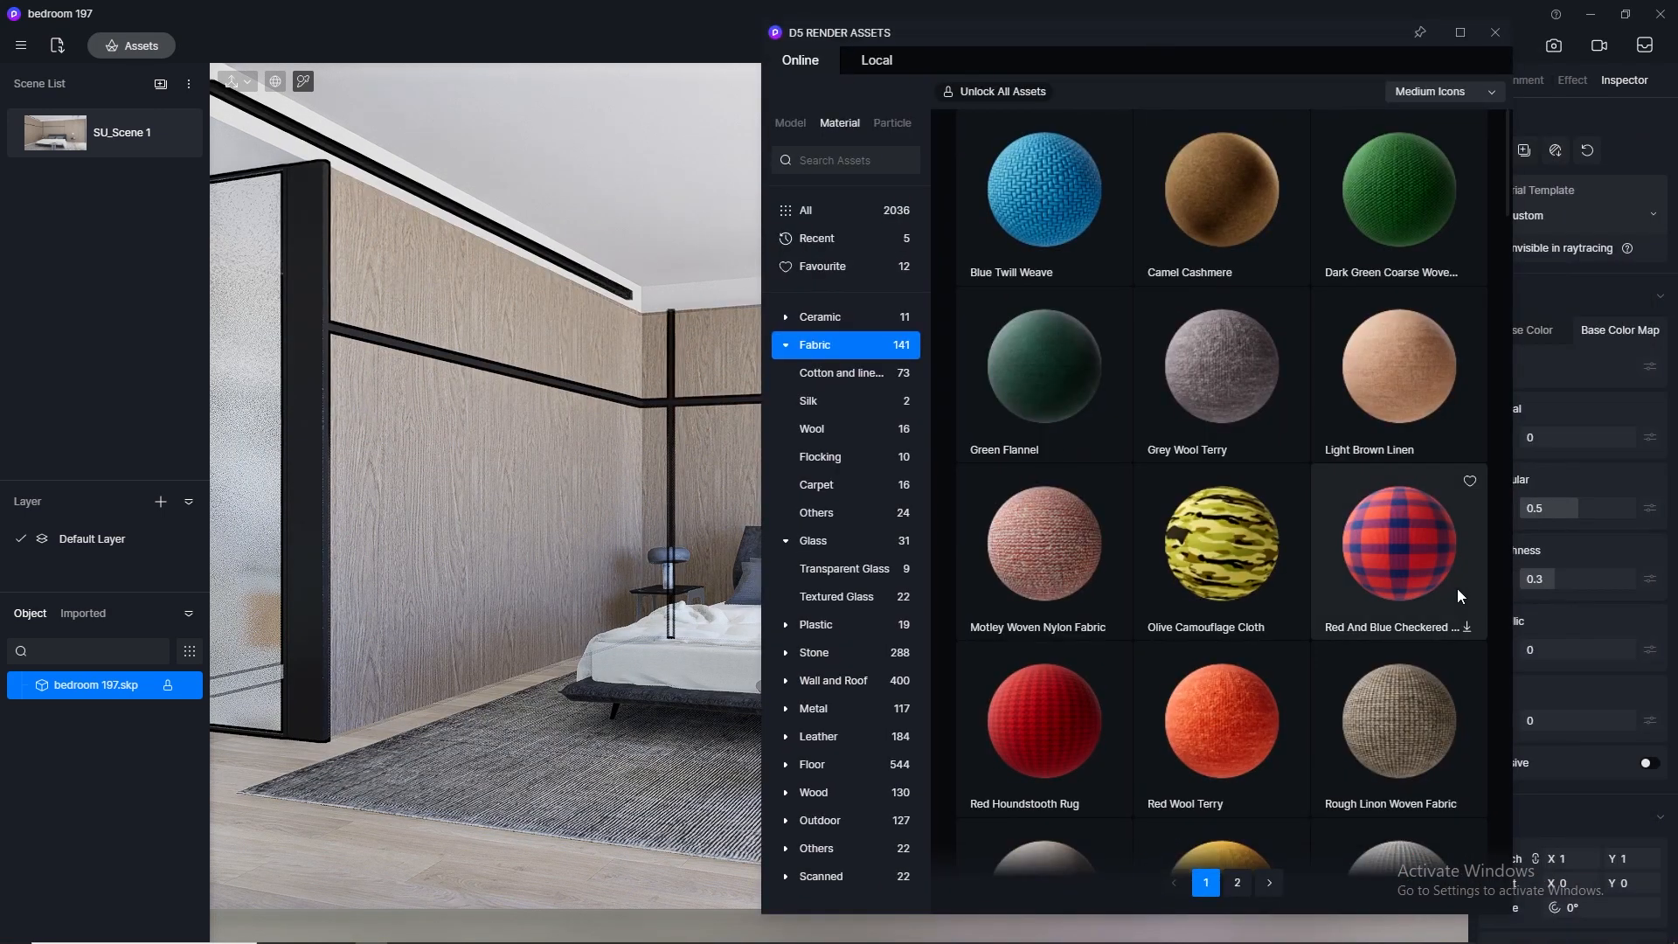
scroll(1457, 589, down, 3)
scroll(1360, 589, down, 6)
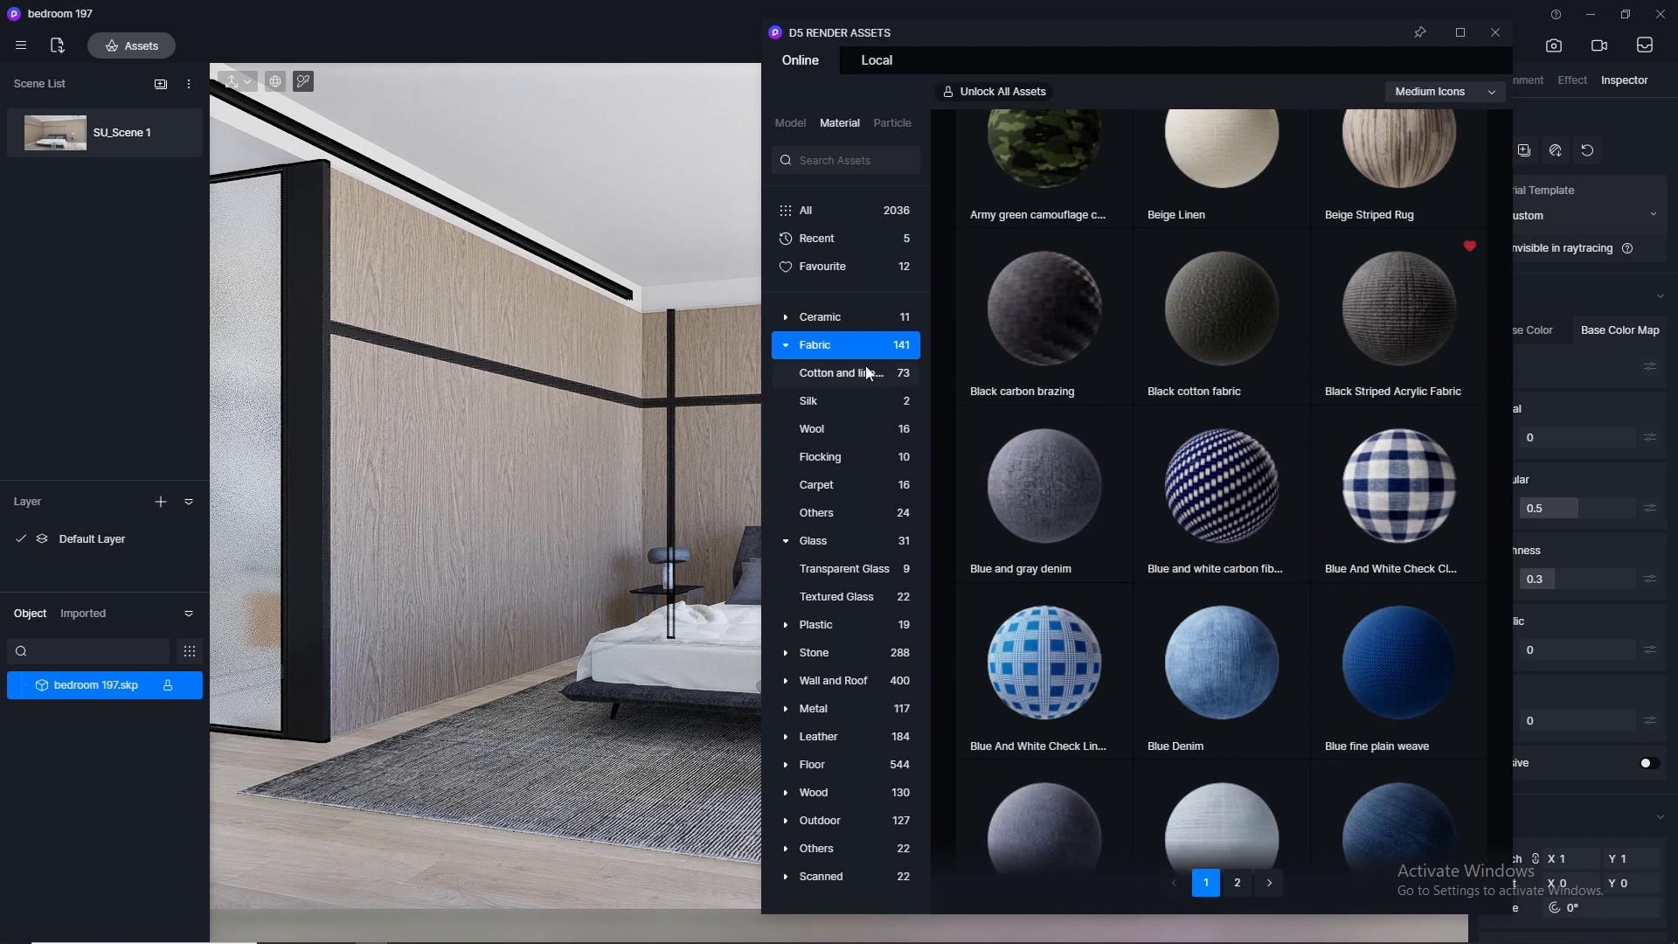
click(846, 484)
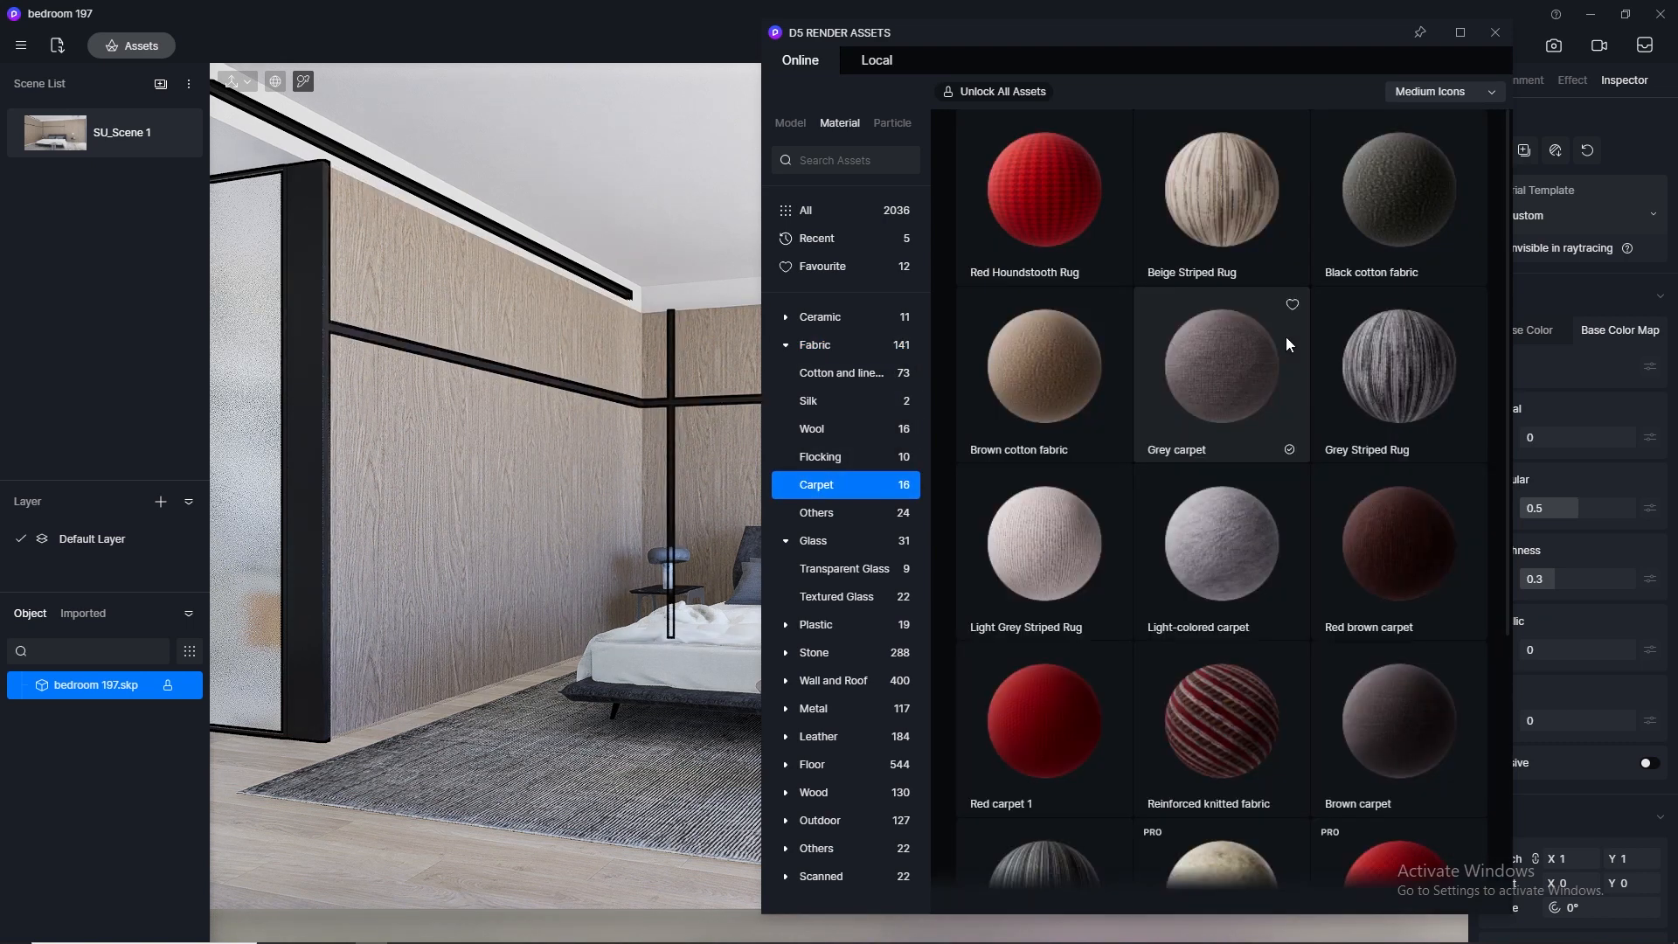
Step: Try the Light-colored carpet material on the floor rug and replace it with Grey Striped Rug
click(1235, 485)
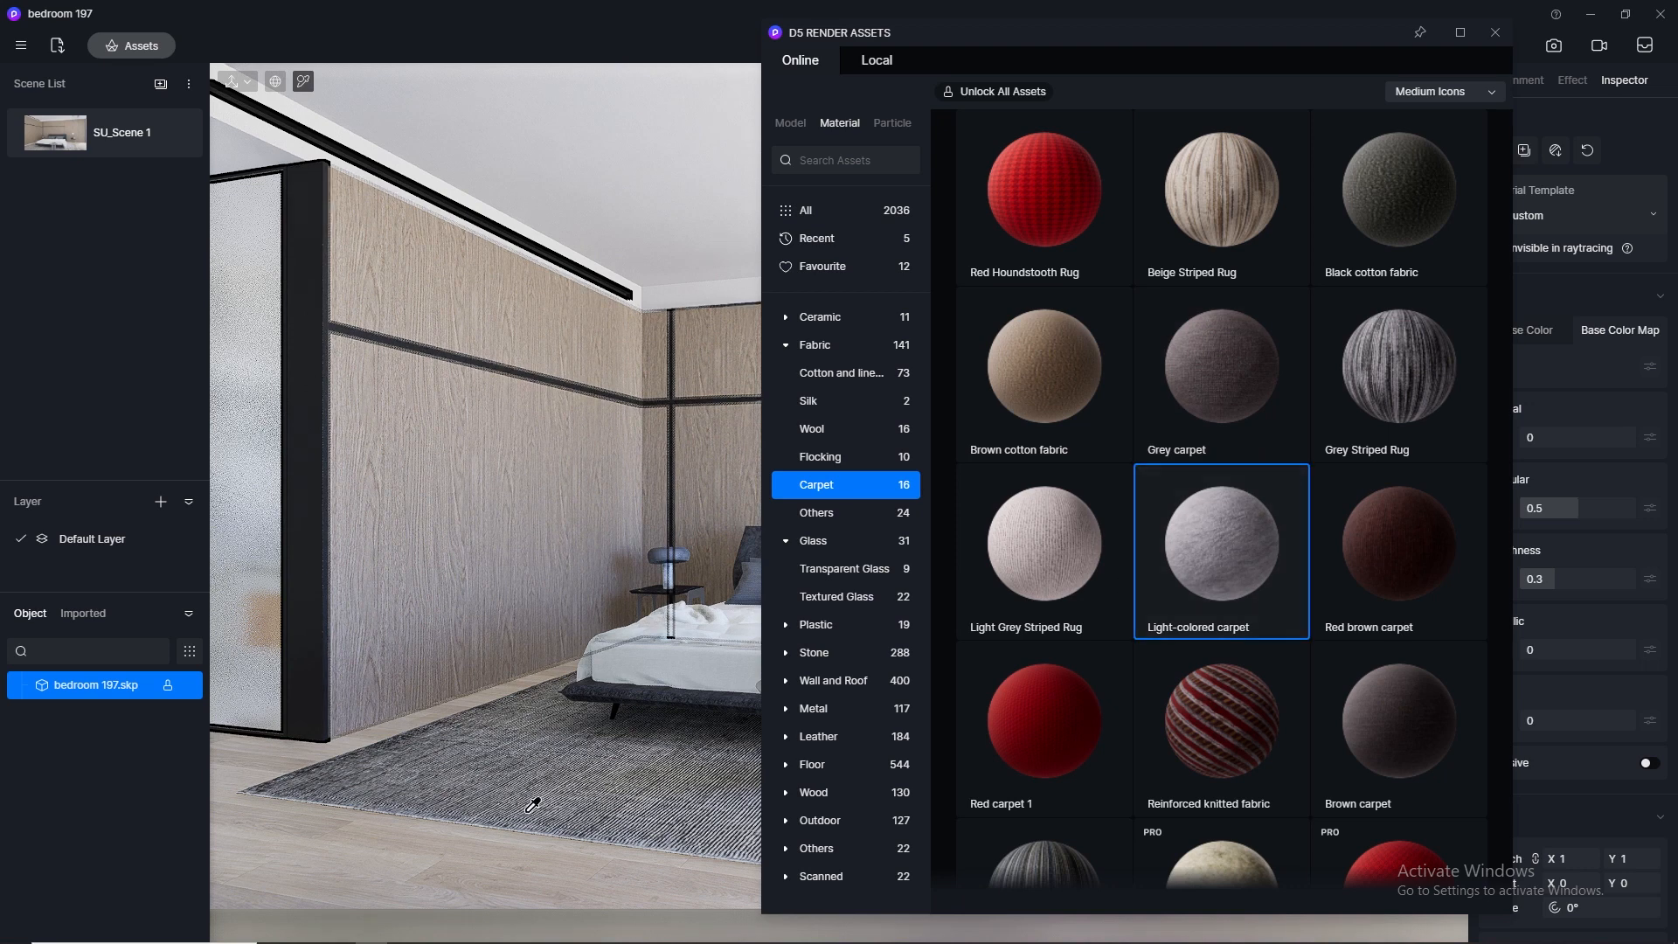
click(551, 772)
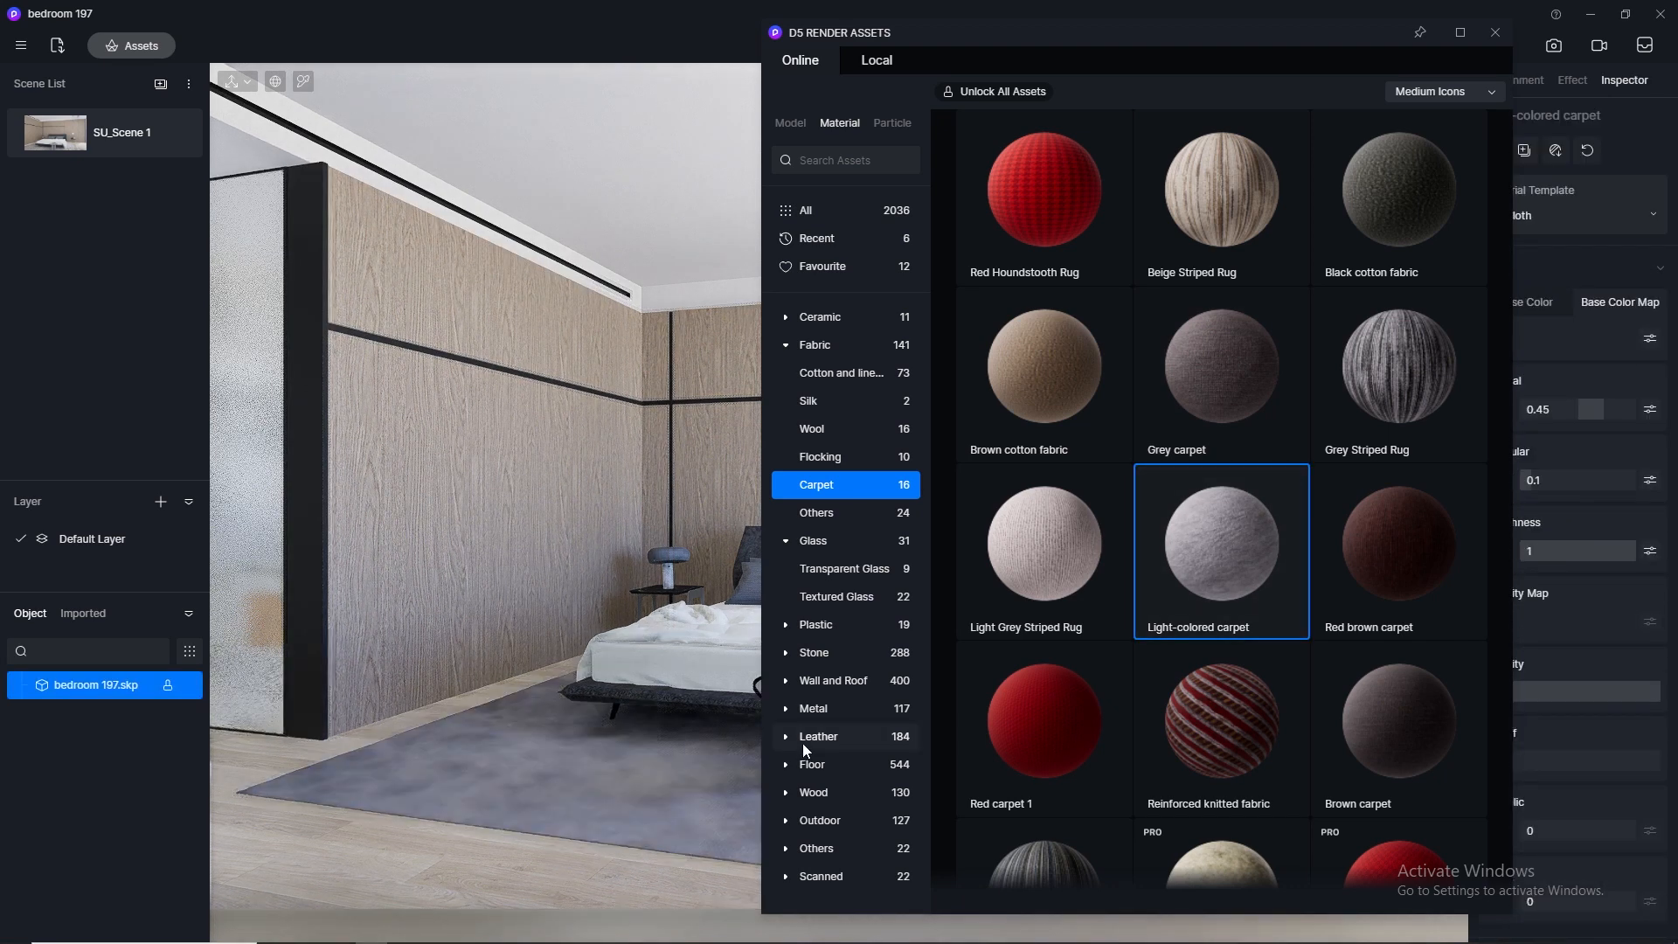
click(1409, 370)
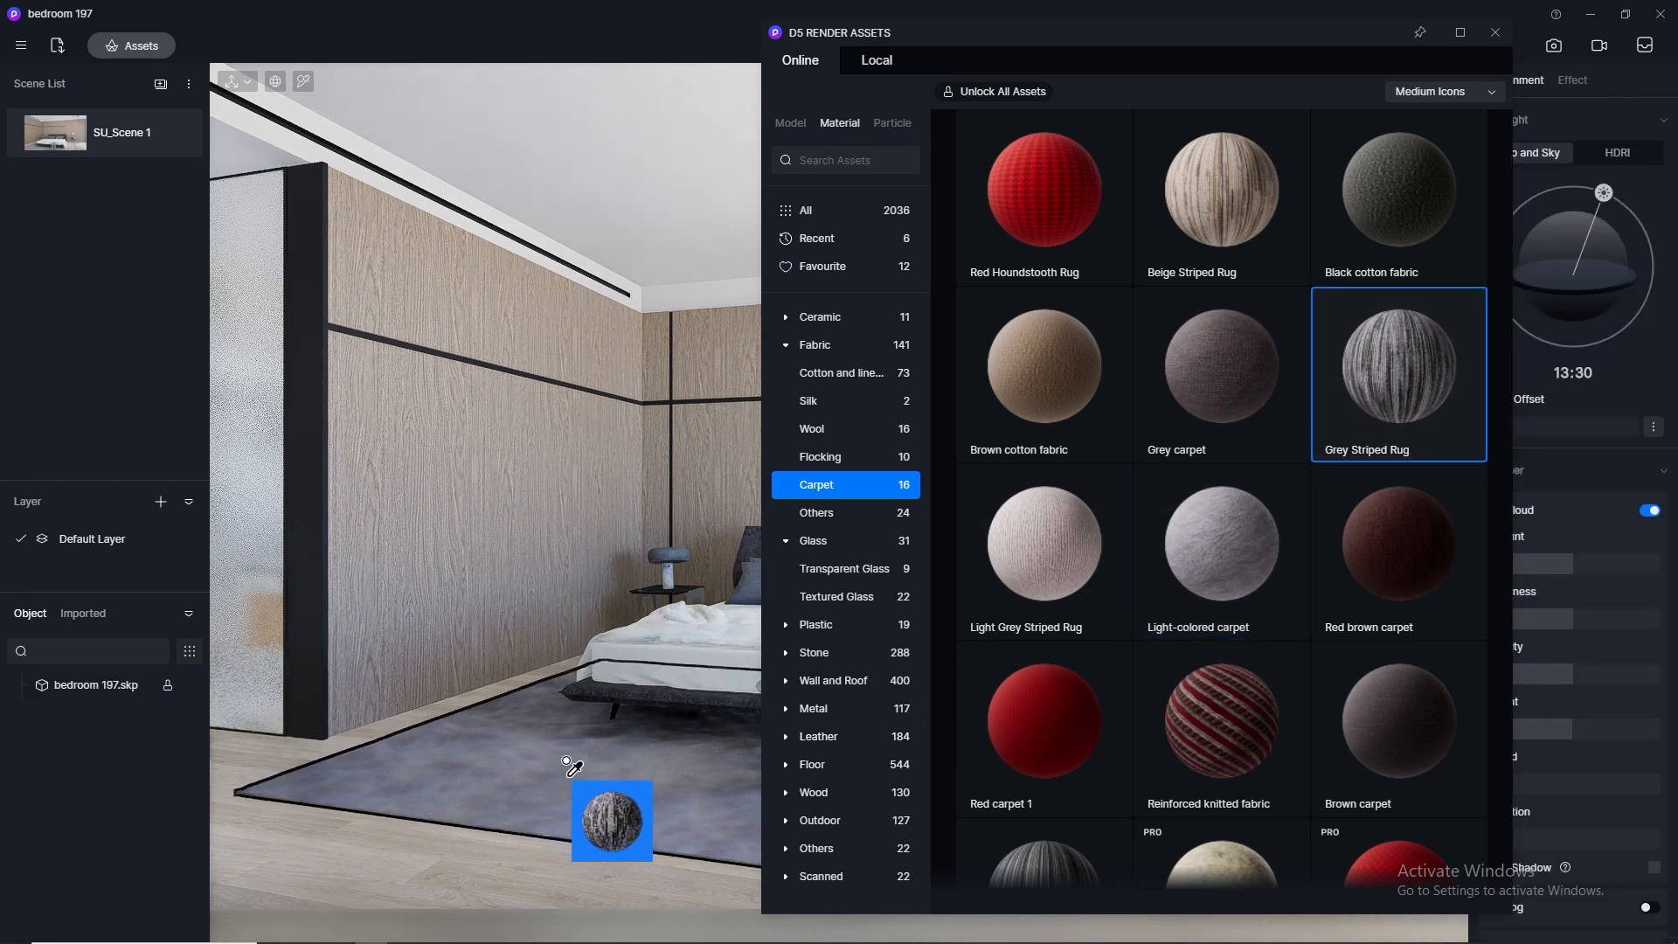
click(568, 764)
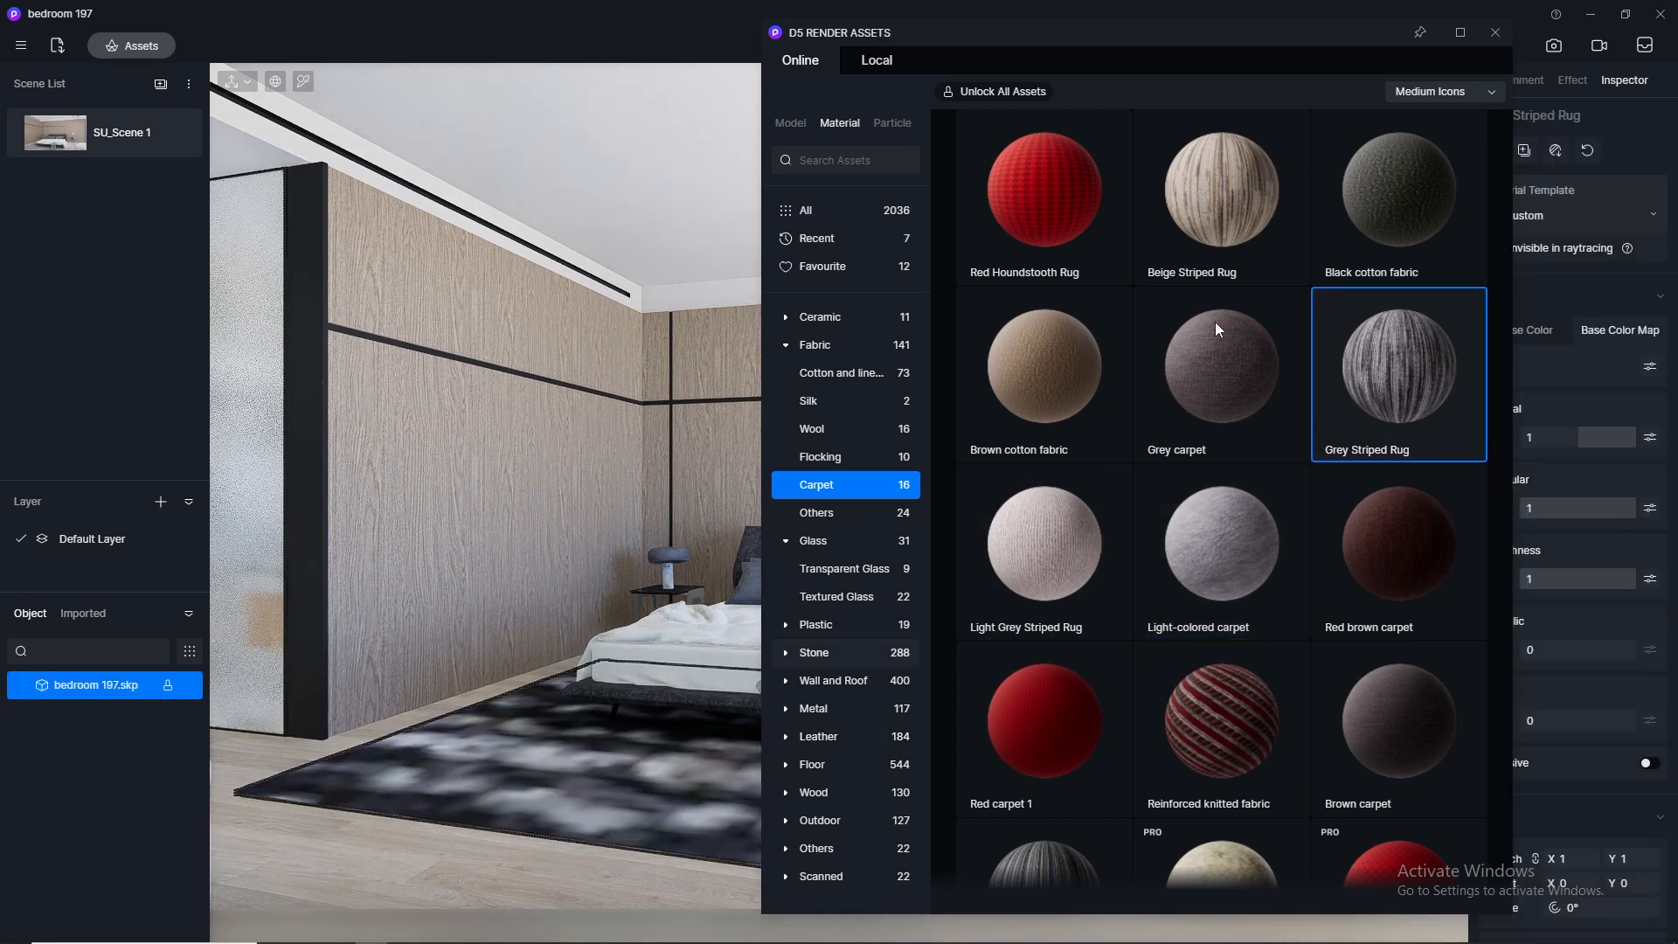
click(1494, 32)
Step: Try UV stretch values of 50, 80 and 100 on the rug material and settle on 75
click(1584, 863)
text(5)
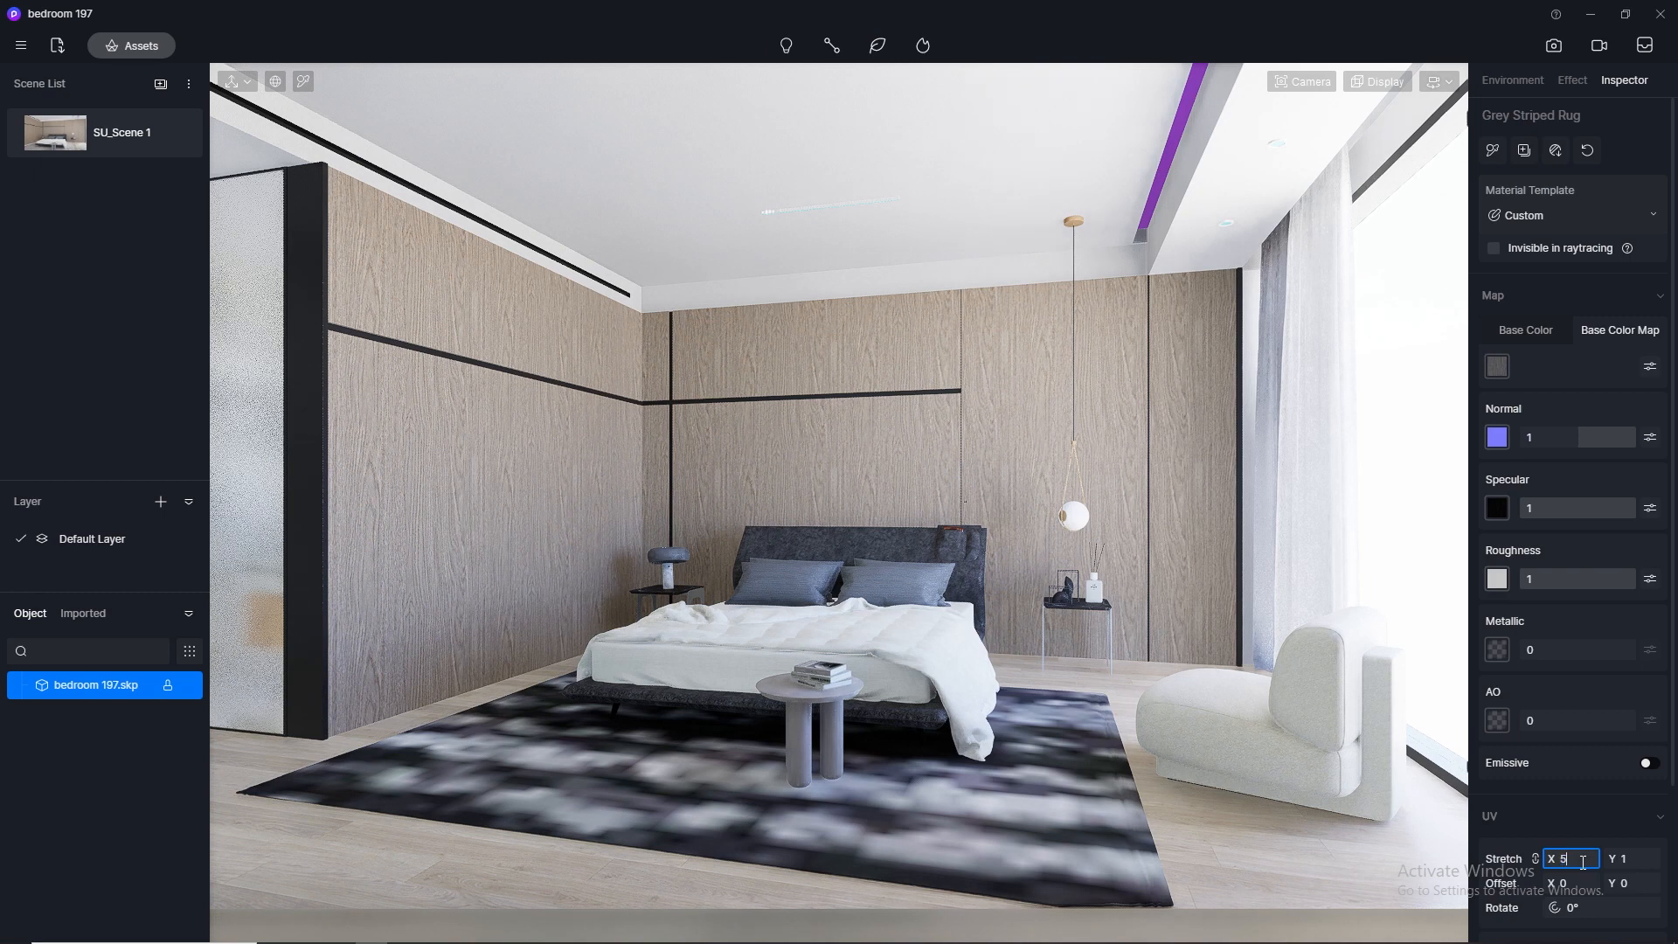
text(0)
key(Return)
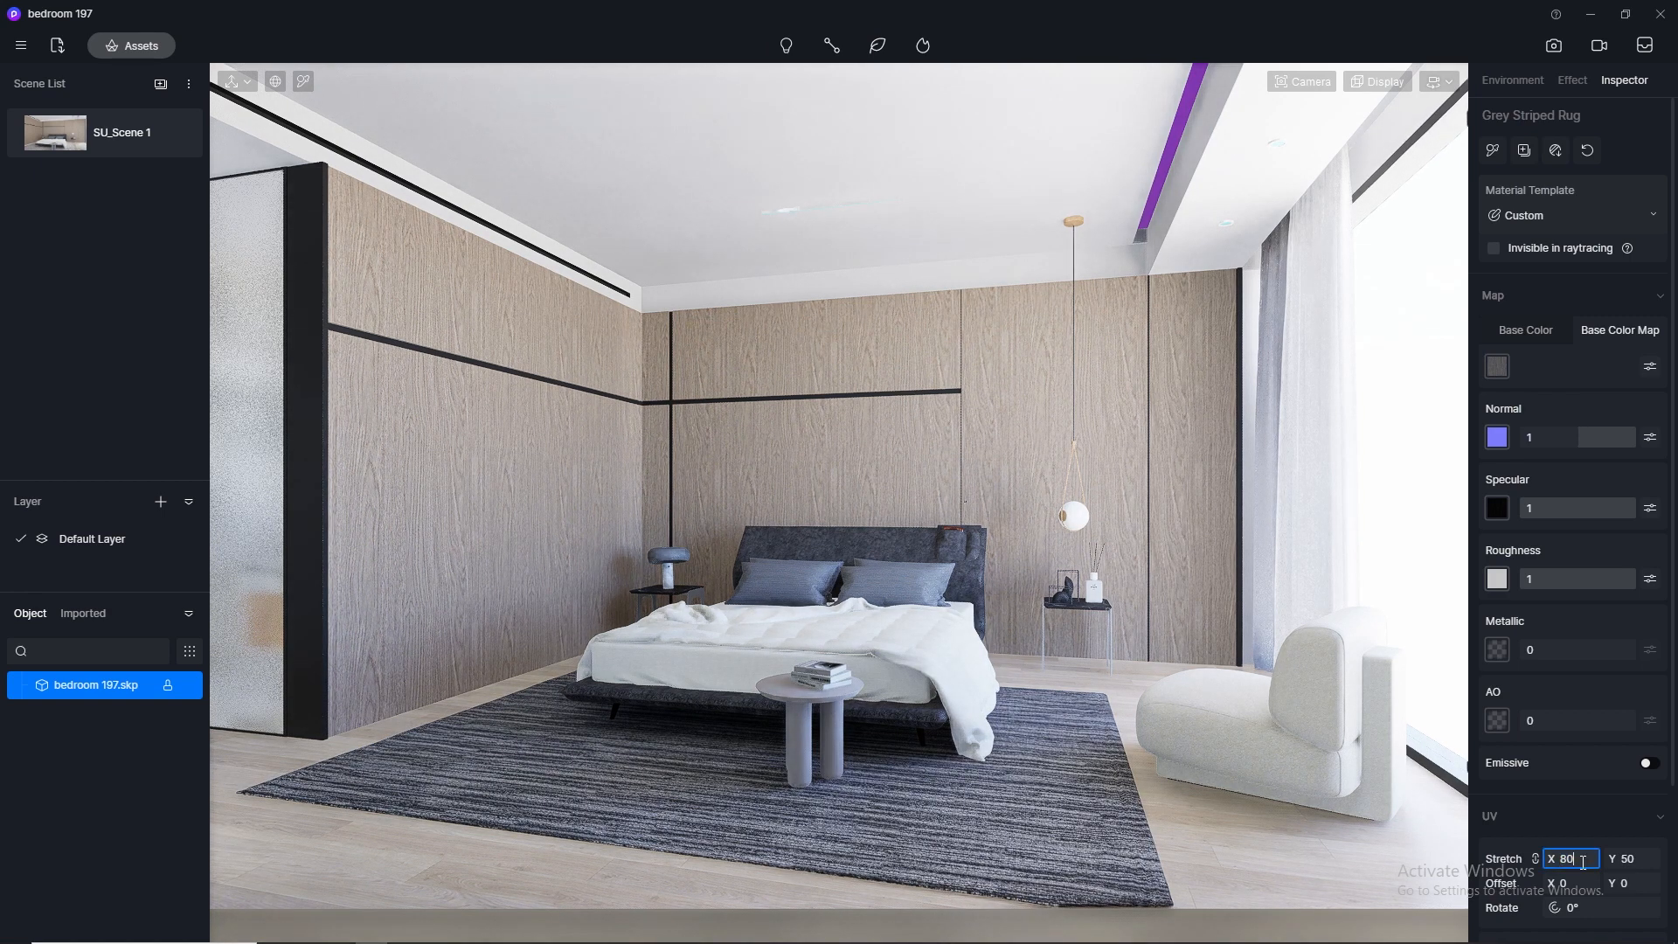
text(80)
key(Return)
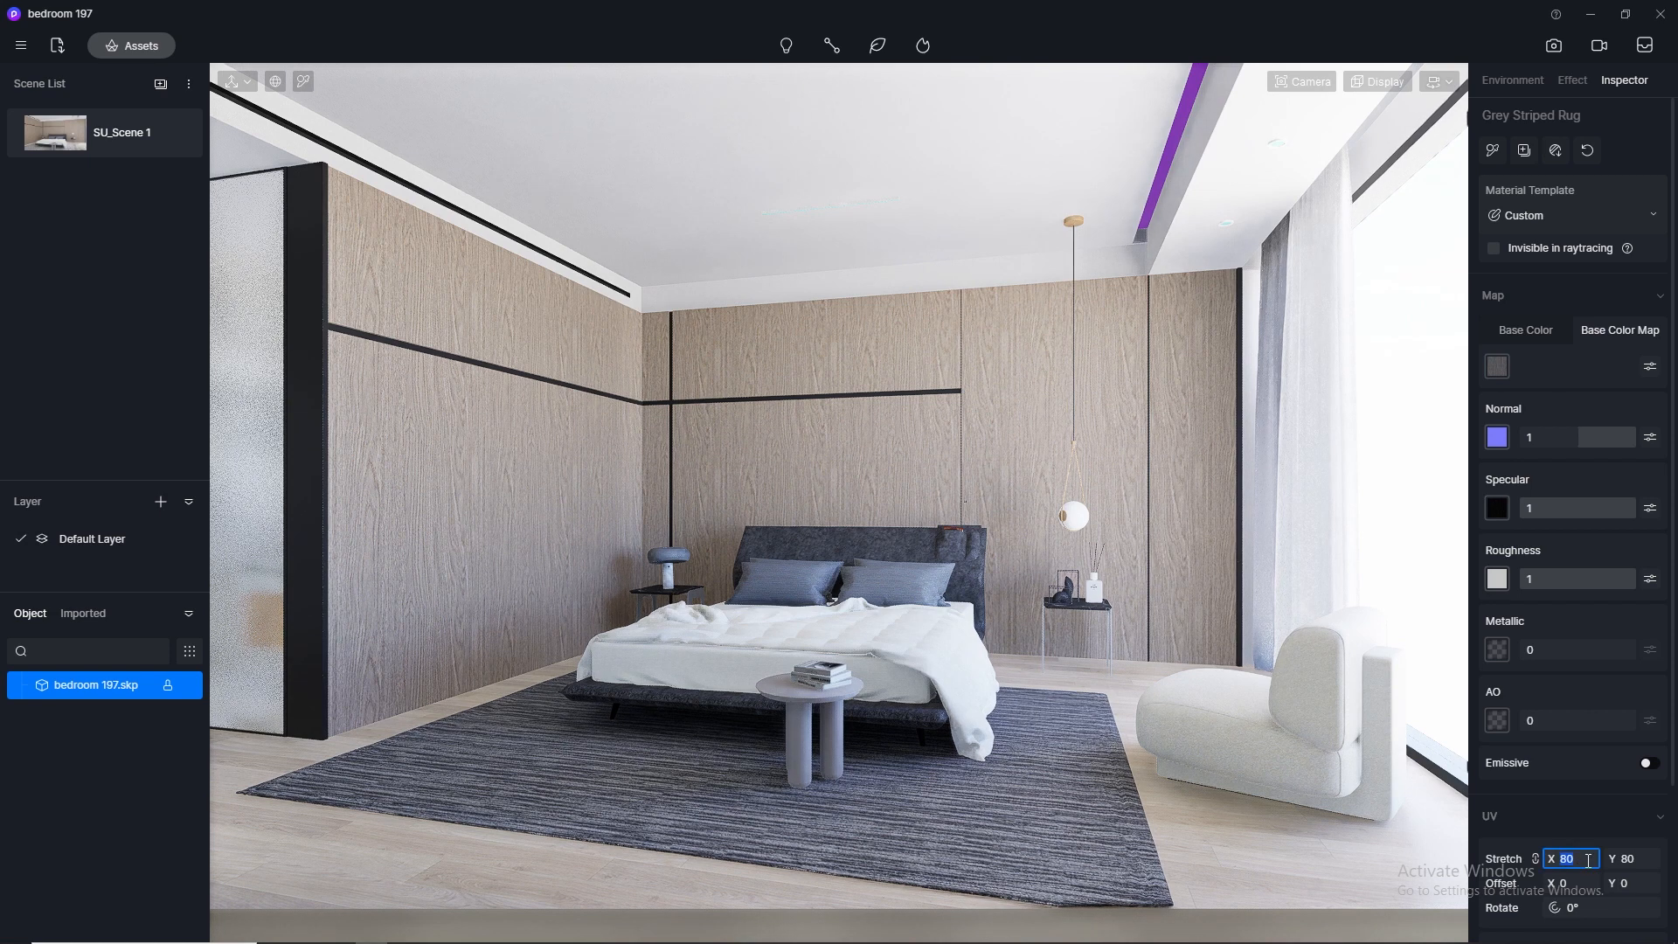
key(Return)
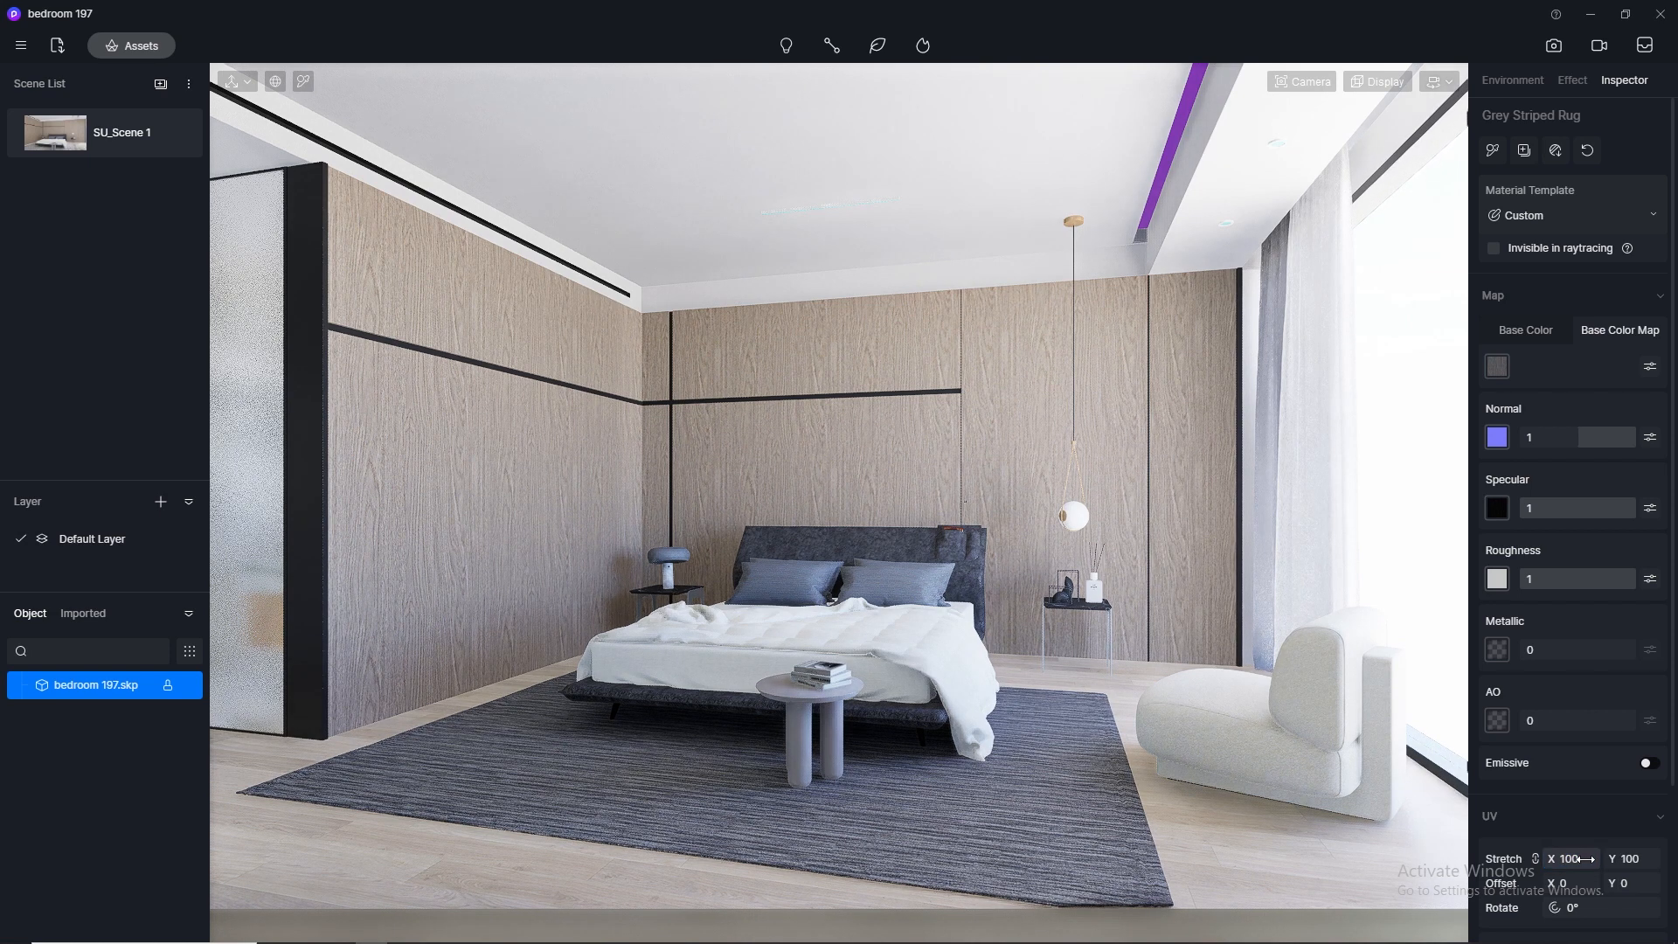
key(Return)
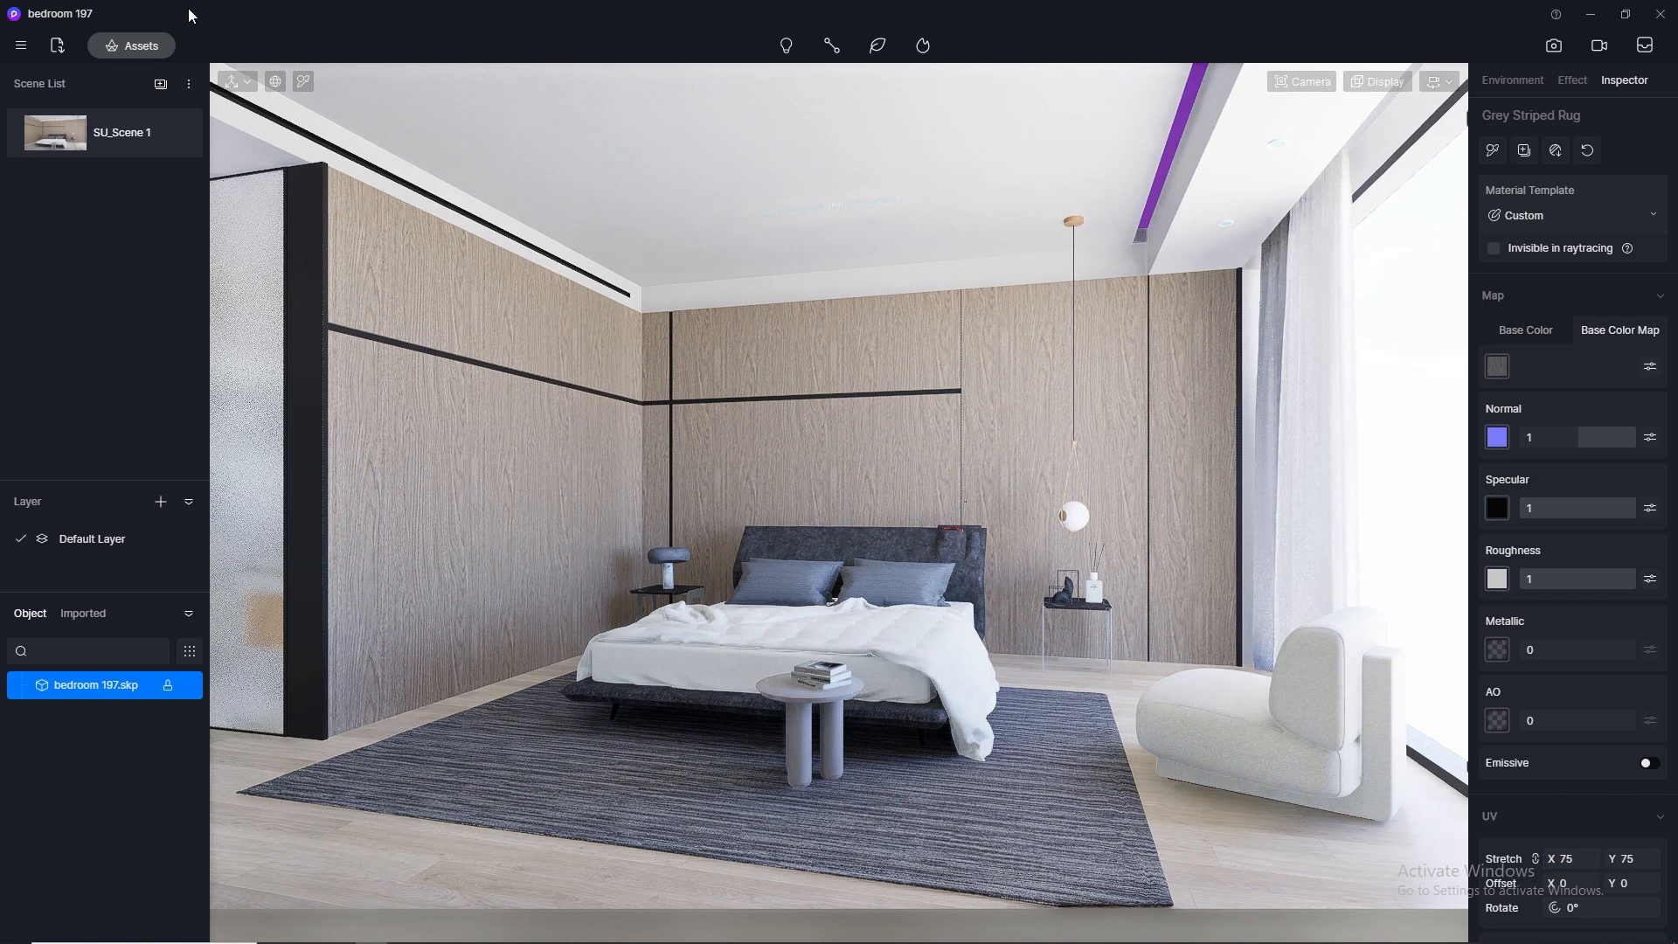
Step: Apply the Dark gray burlap material from the favourites to the bed's upholstered headboard and frame
click(132, 45)
scroll(1205, 428, down, 3)
scroll(1205, 428, up, 2)
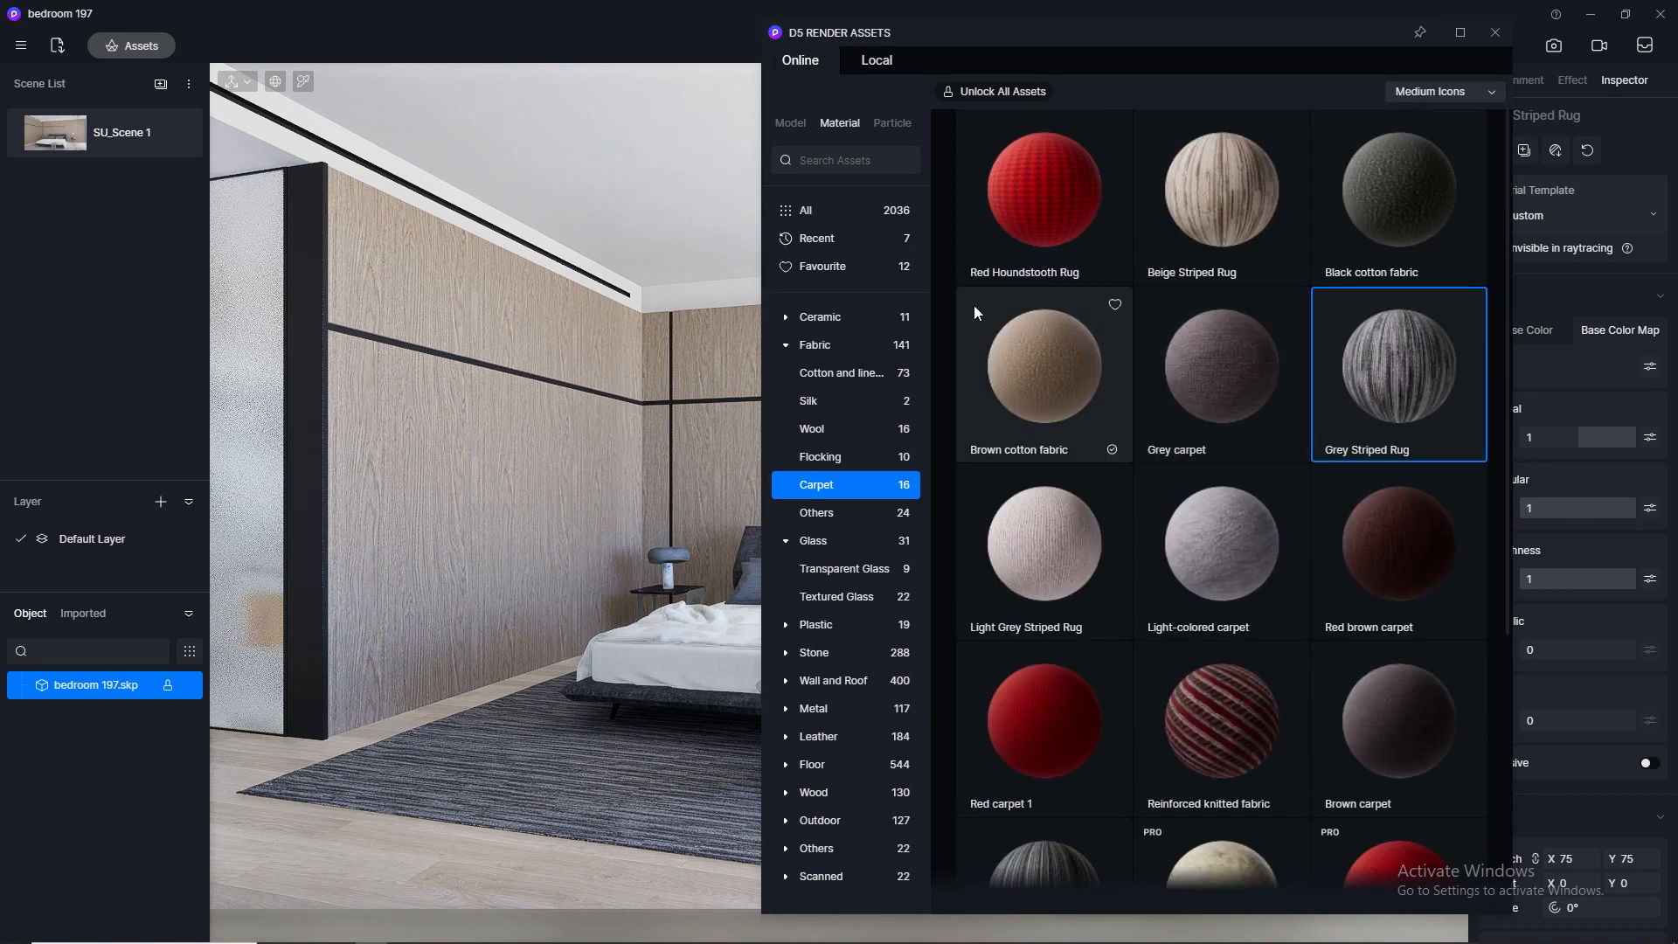
click(842, 336)
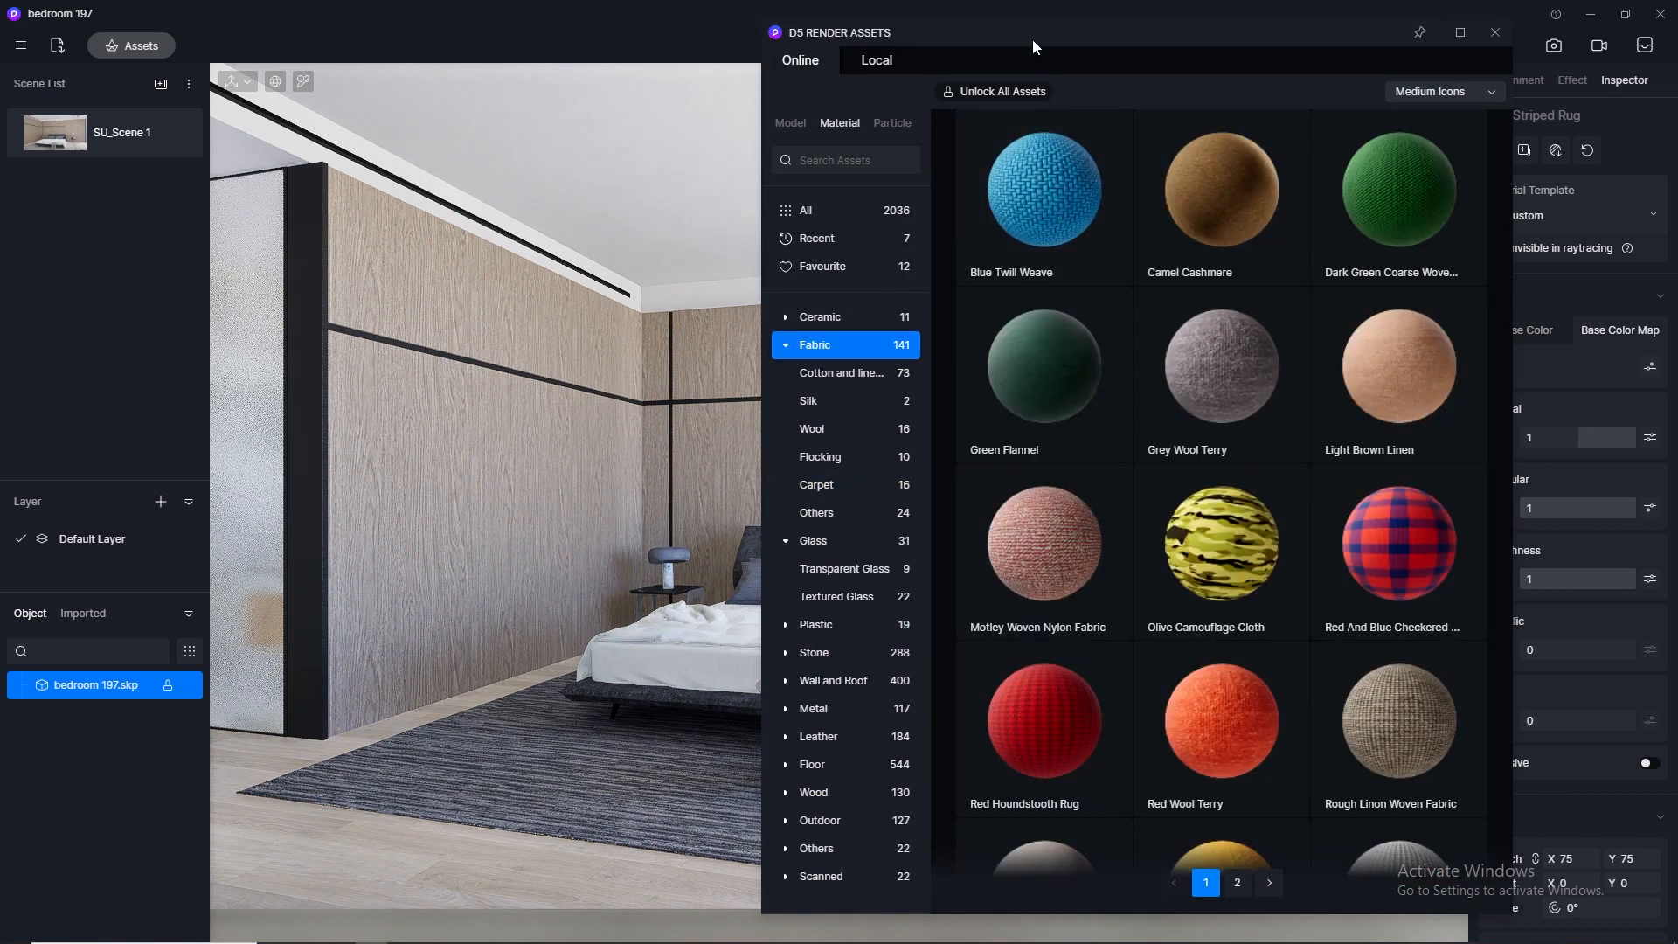
drag(1034, 46, 1180, 52)
scroll(1387, 500, down, 4)
scroll(1404, 500, down, 2)
scroll(1404, 500, up, 2)
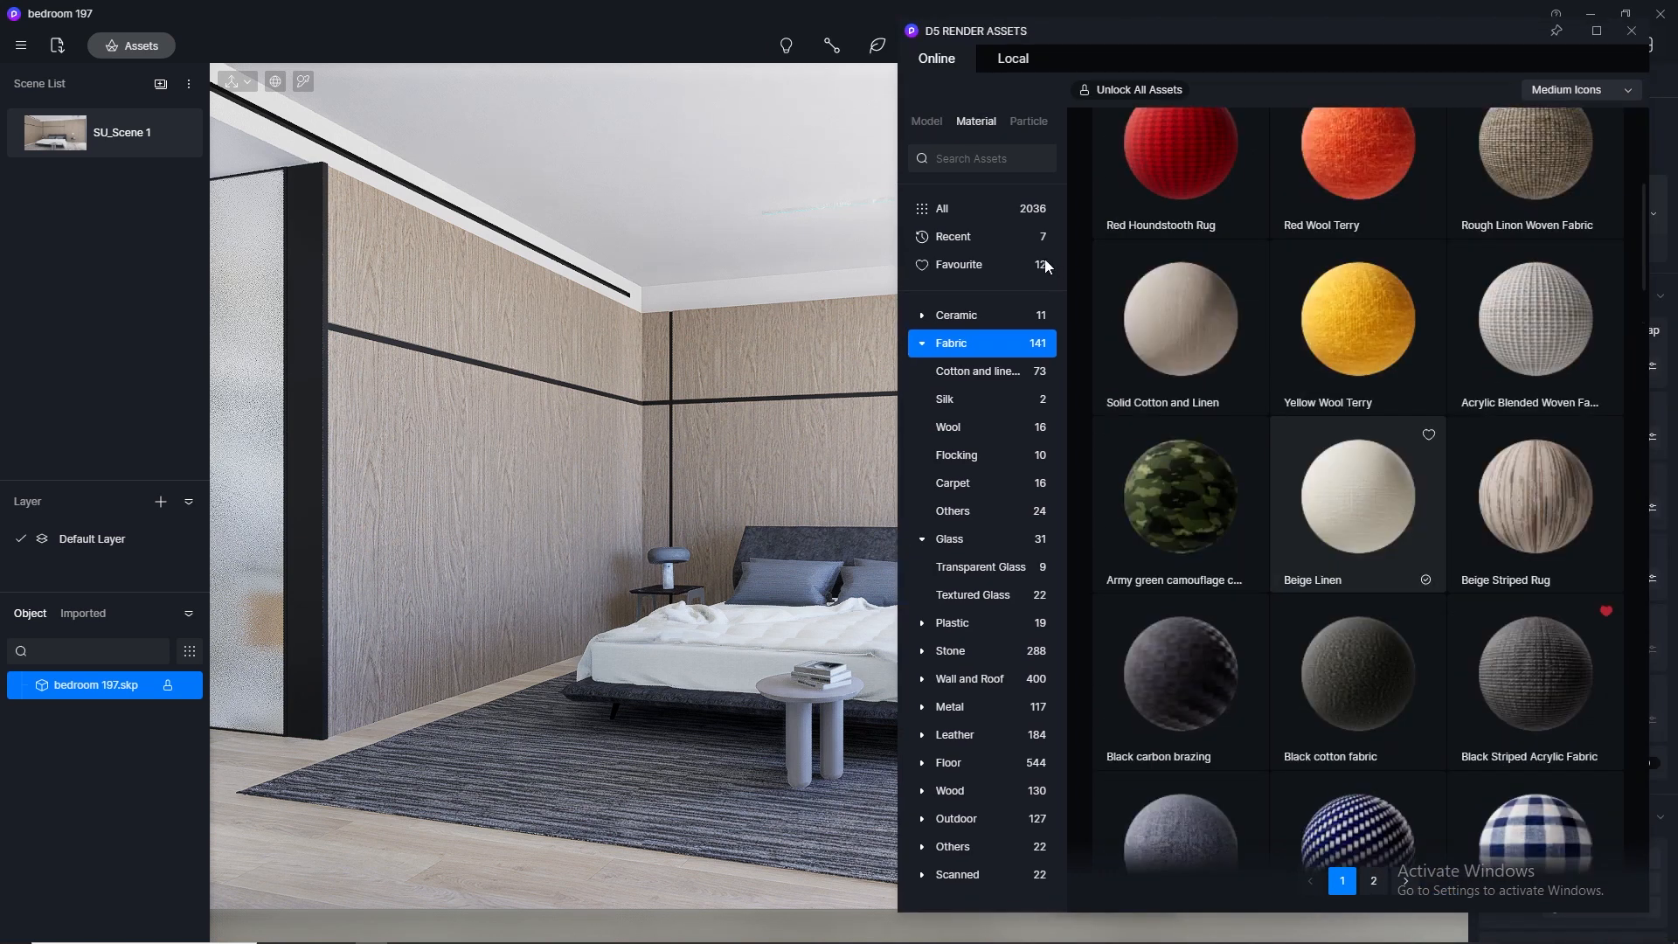
click(966, 264)
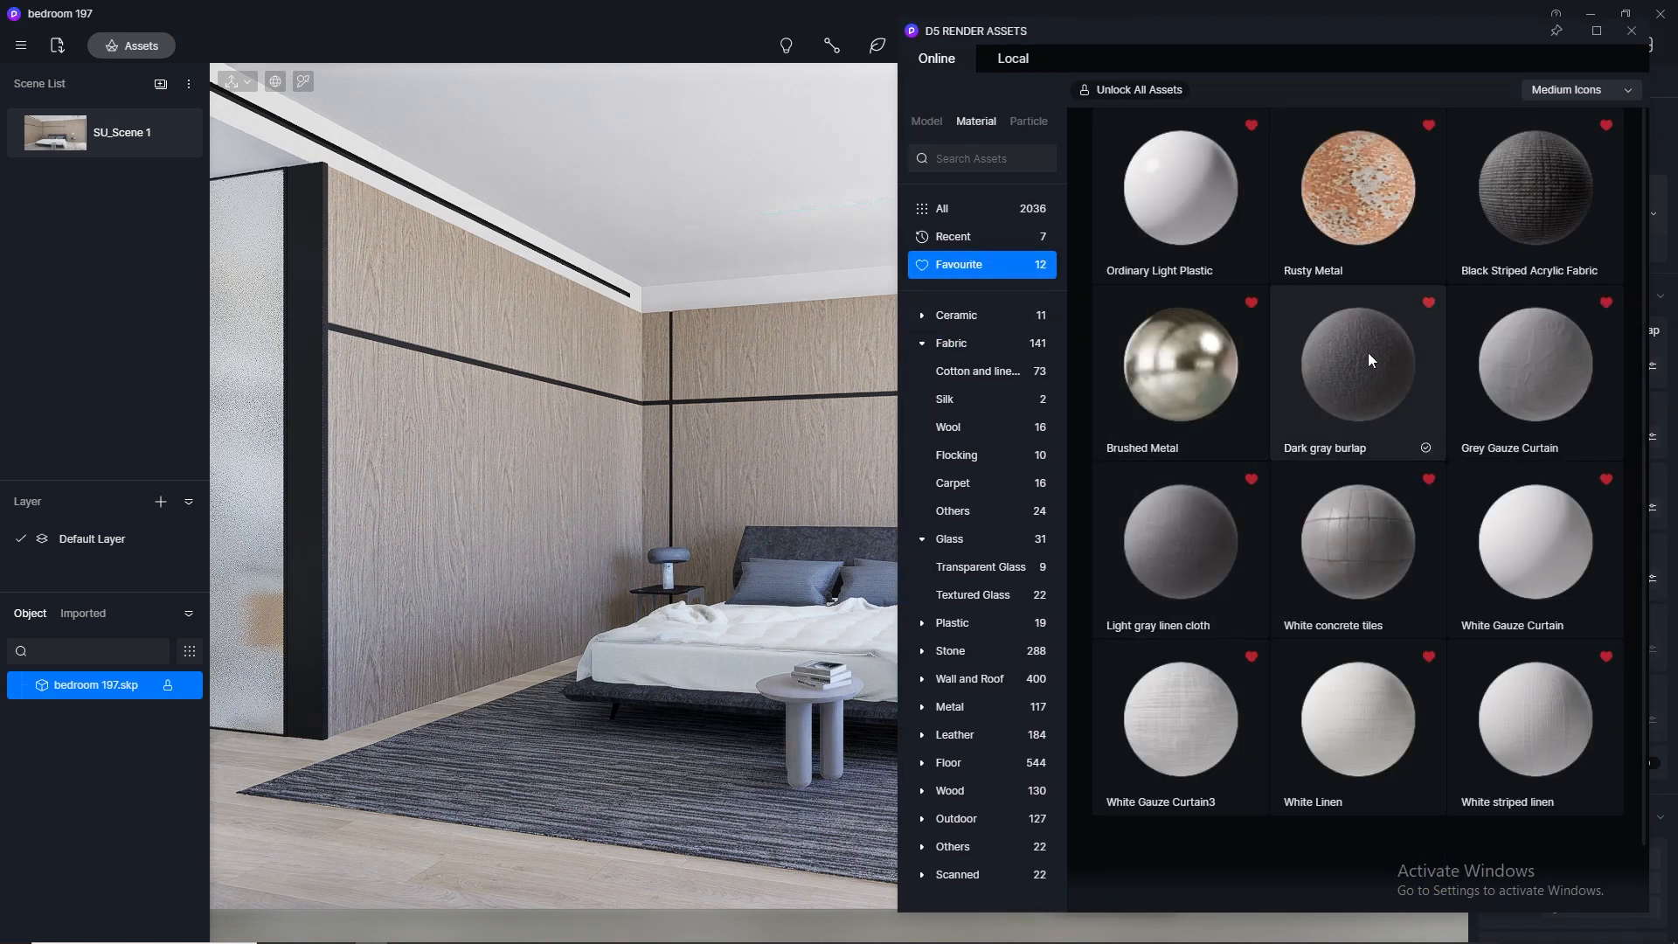
drag(1370, 360, 823, 530)
click(1631, 33)
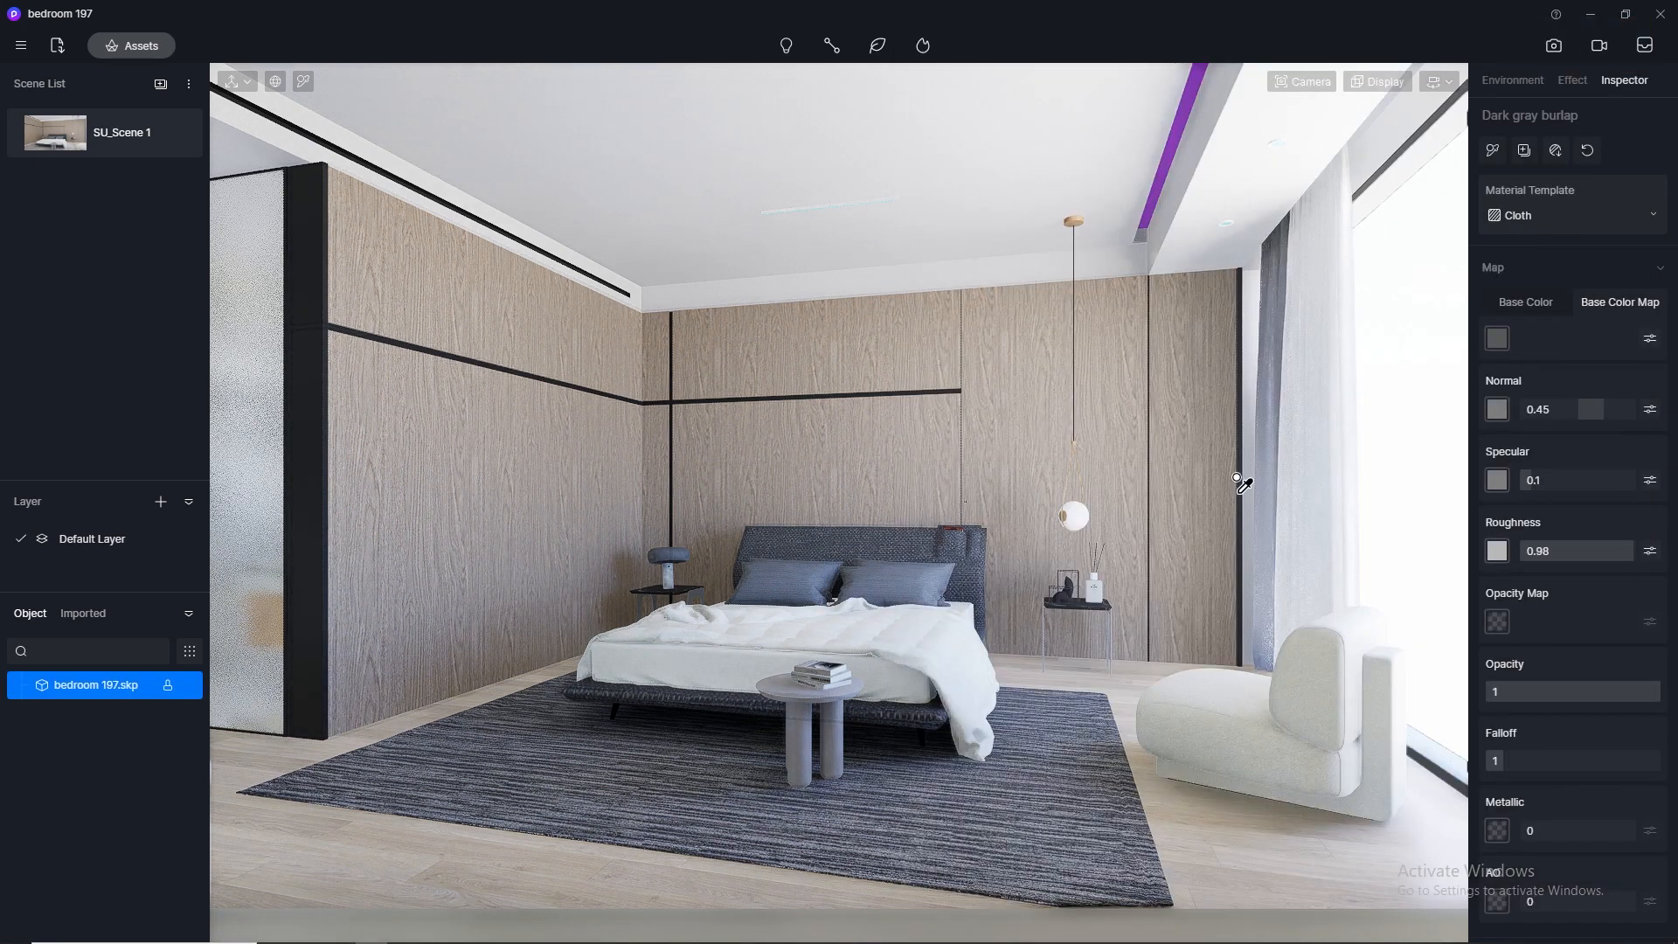
Step: Switch the viewport navigation mode to Orbit and inspect the bed's burlap upholstery
scroll(1584, 683, down, 4)
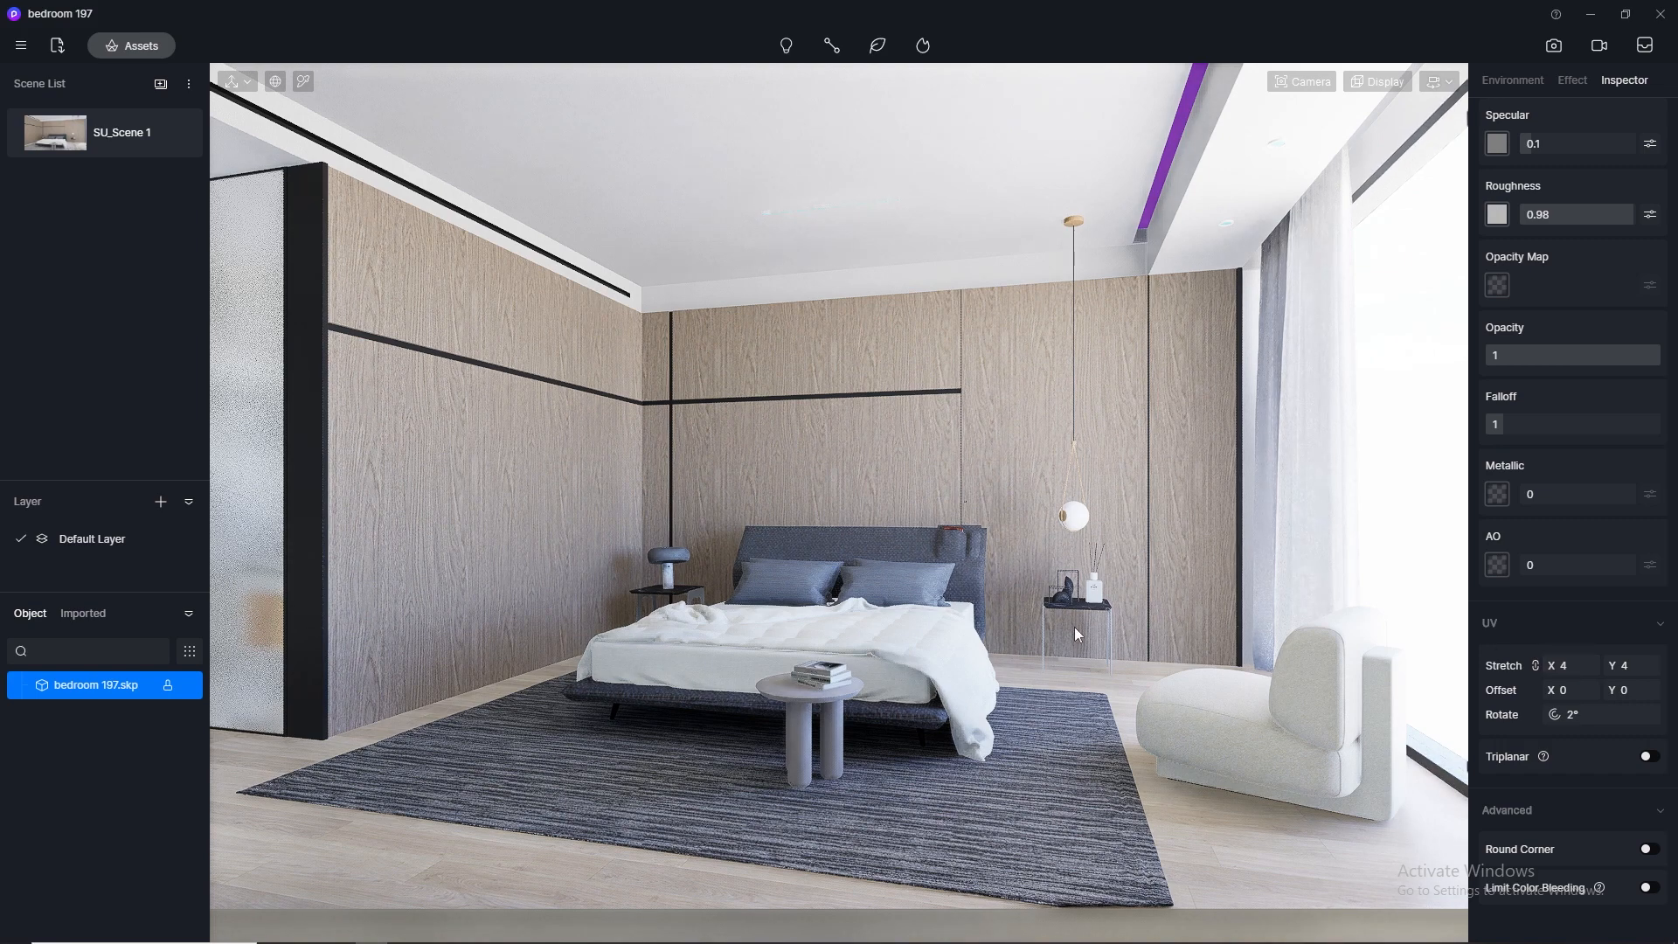
scroll(946, 549, up, 1)
click(1440, 82)
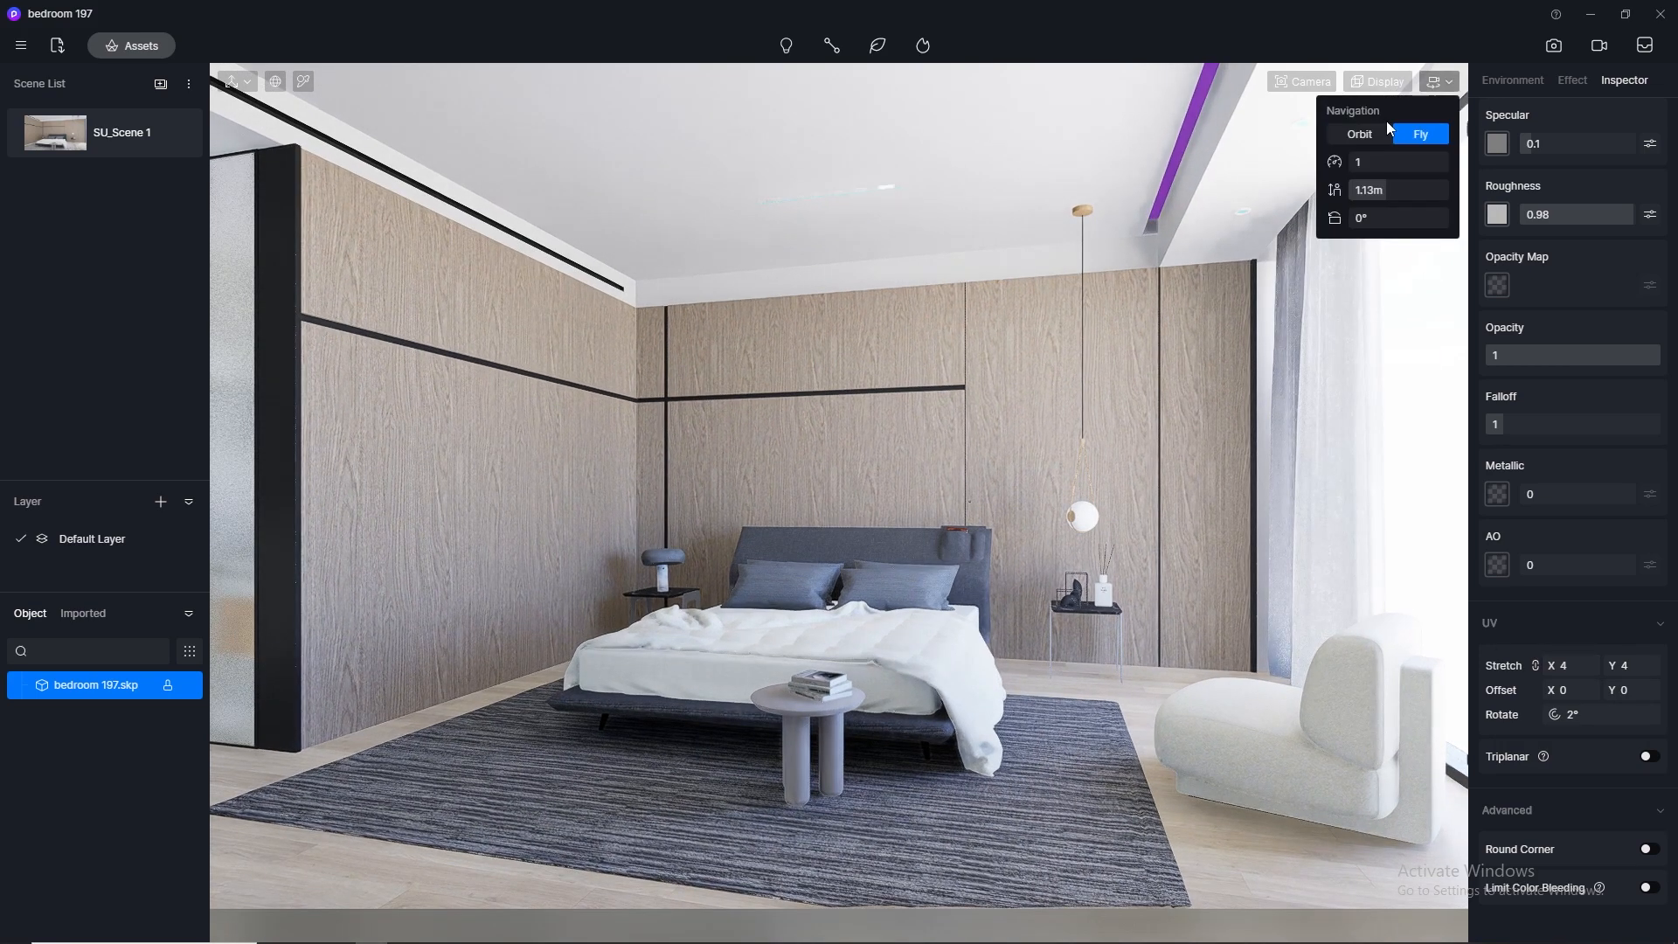
click(1360, 134)
scroll(927, 555, up, 5)
scroll(928, 687, down, 2)
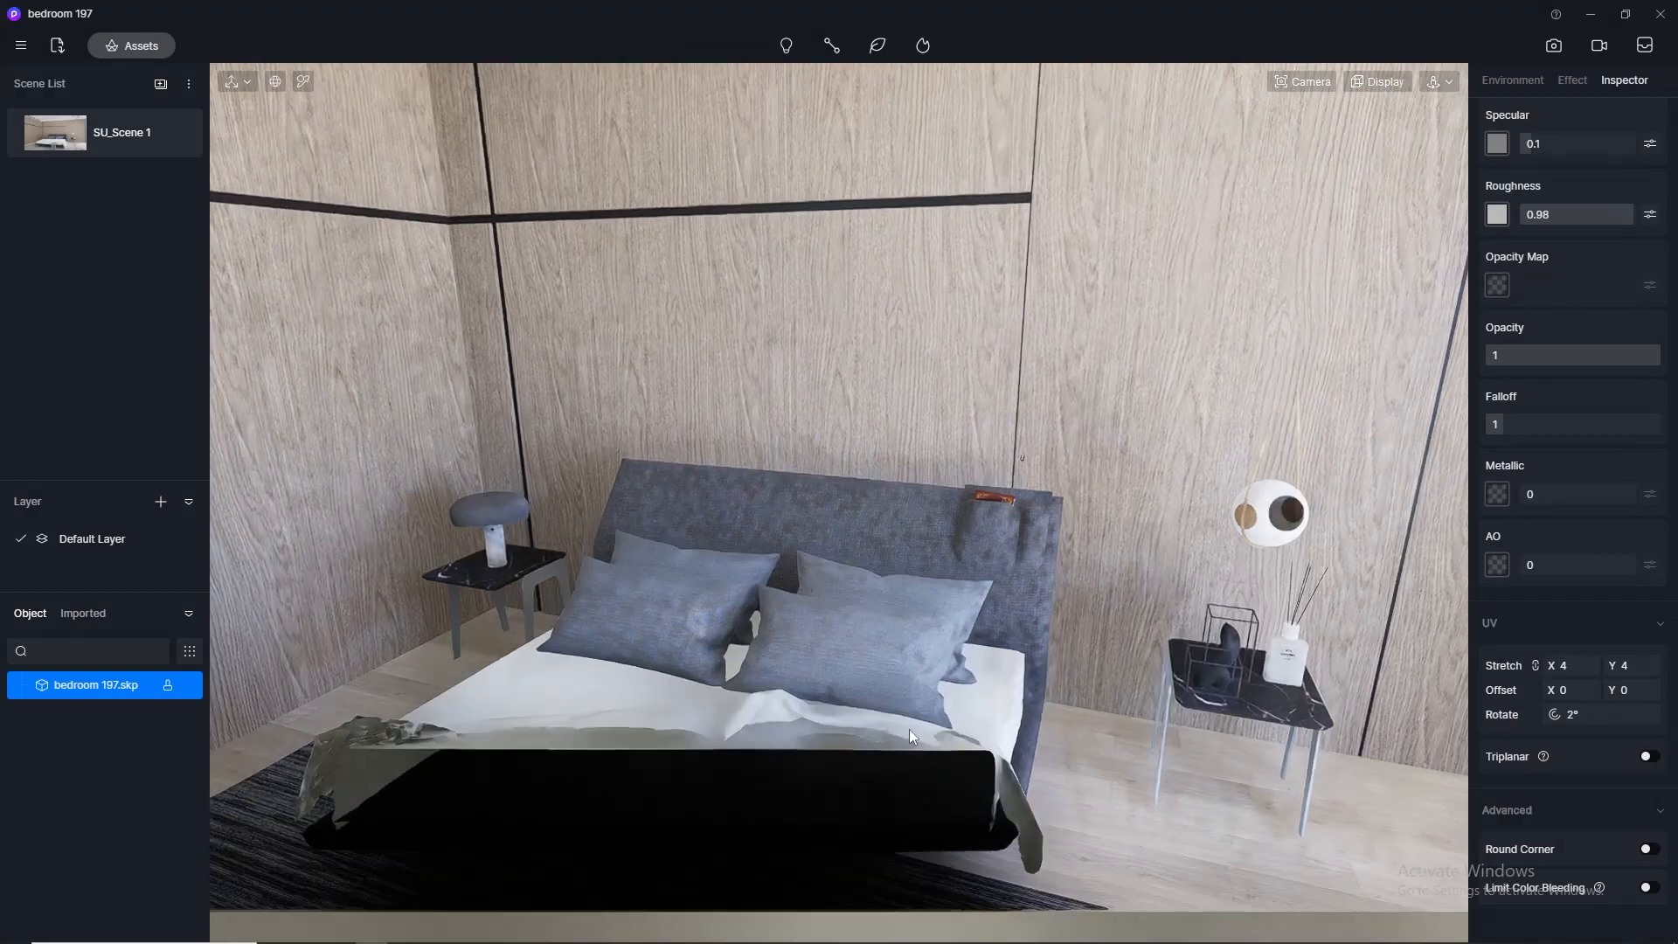
scroll(962, 537, down, 5)
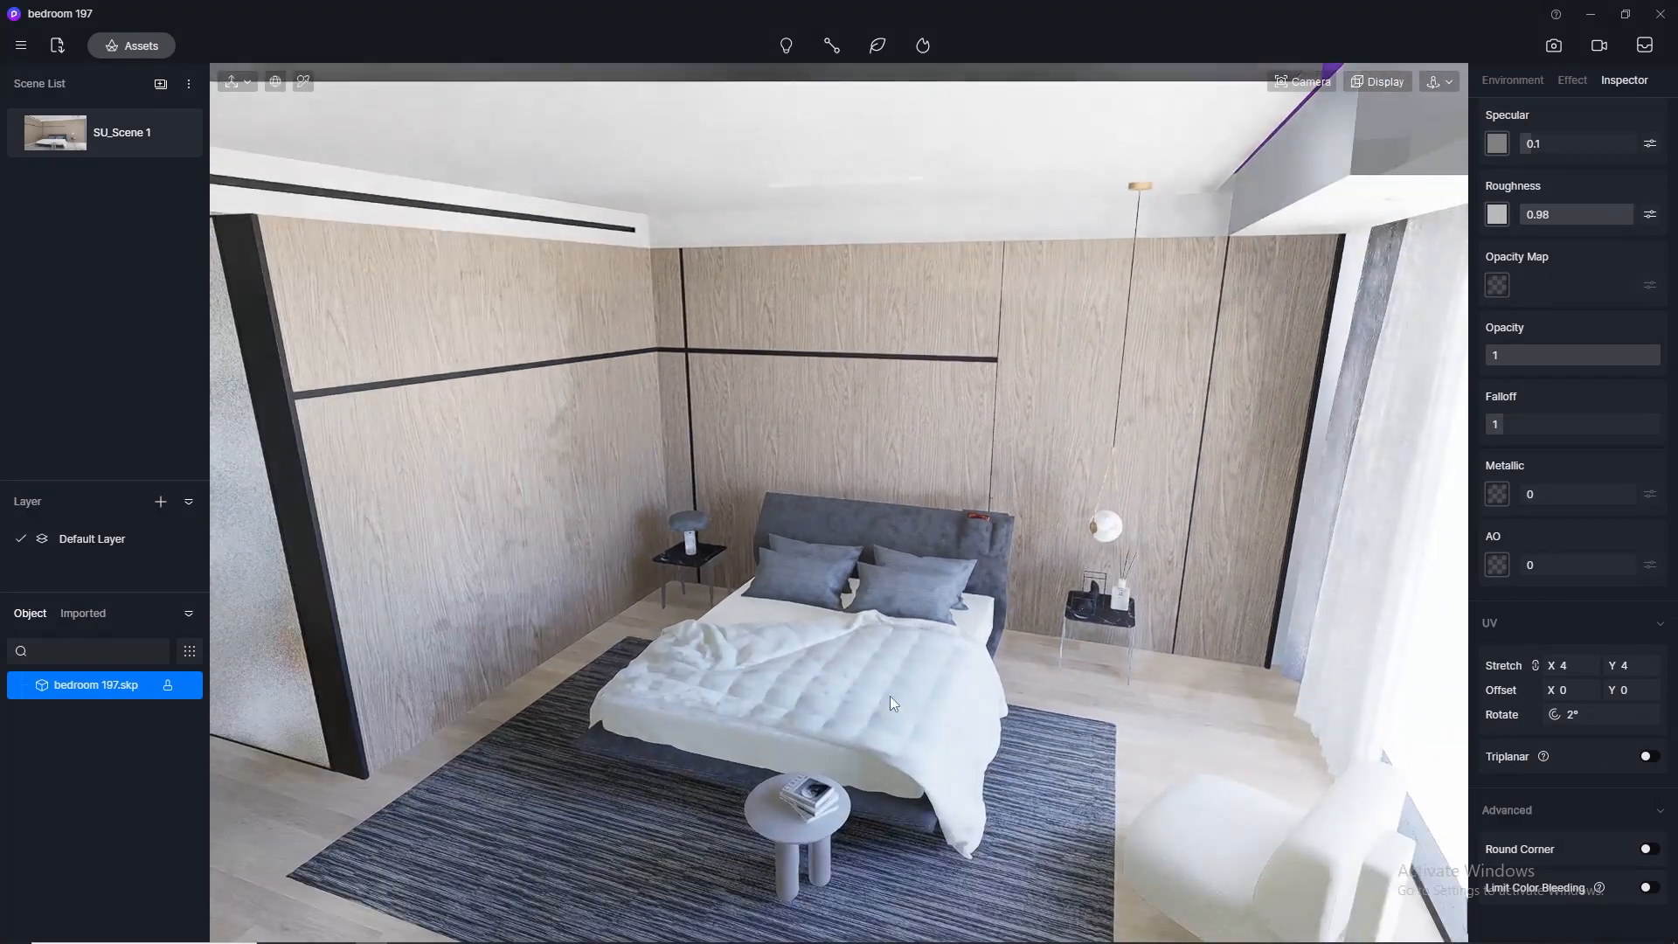
scroll(892, 696, up, 3)
mouse_move(895, 697)
middle_down()
mouse_move(891, 476)
mouse_move(885, 675)
middle_up()
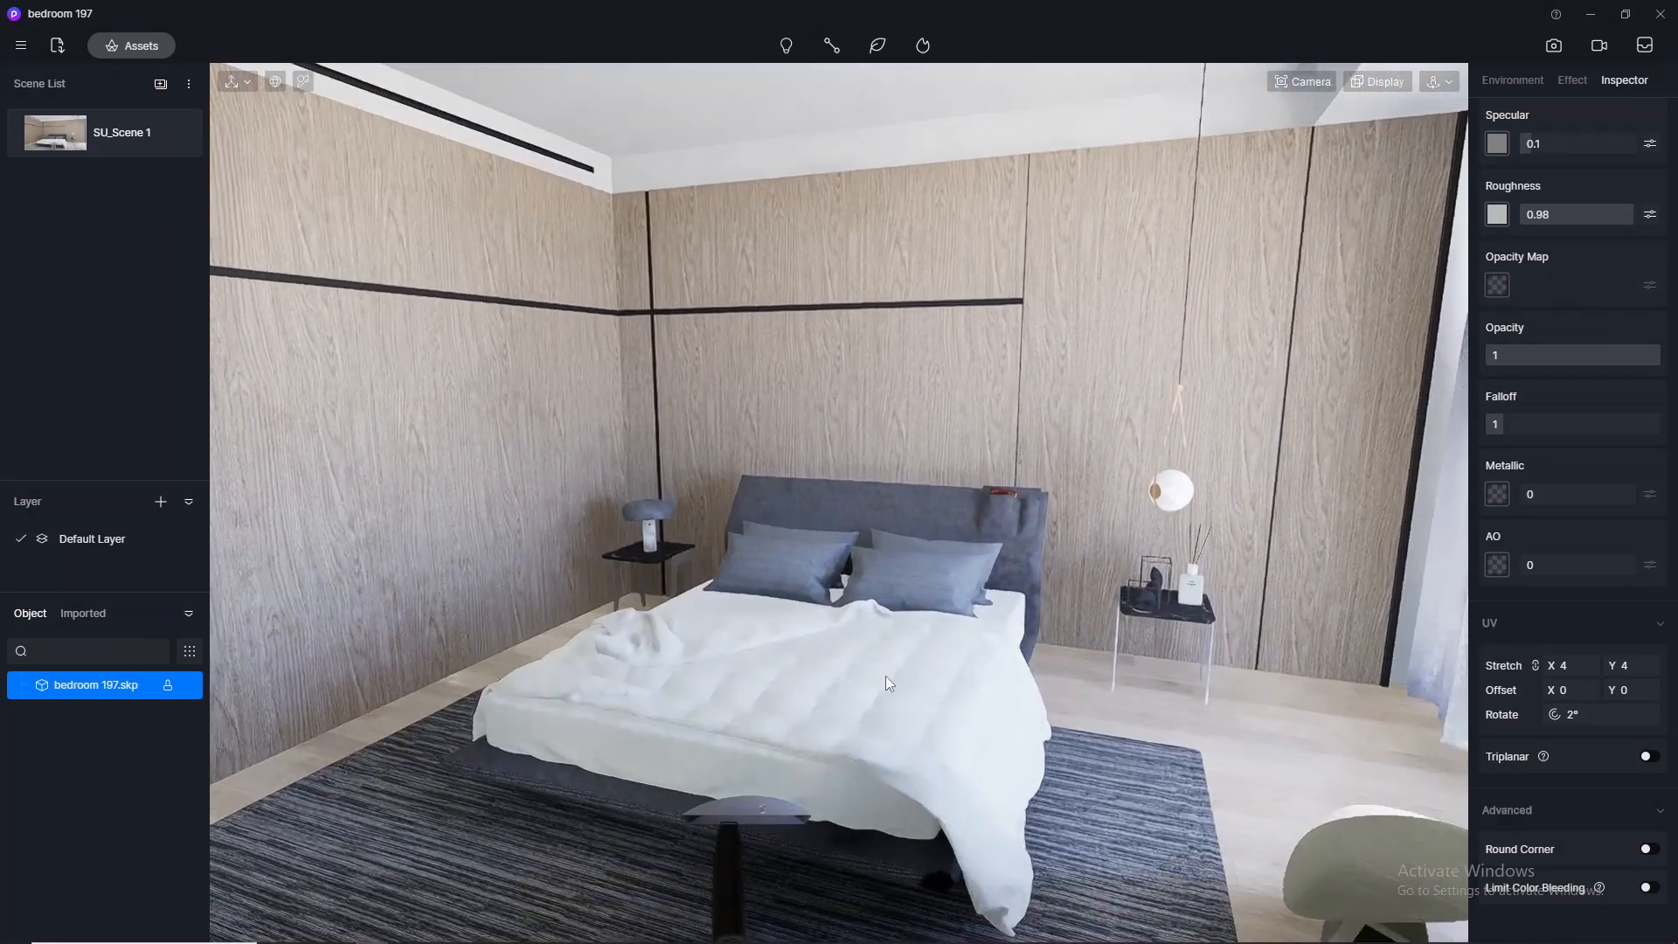
scroll(883, 559, down, 3)
Step: Set the bed upholstery material's UV stretch to 5
click(1570, 666)
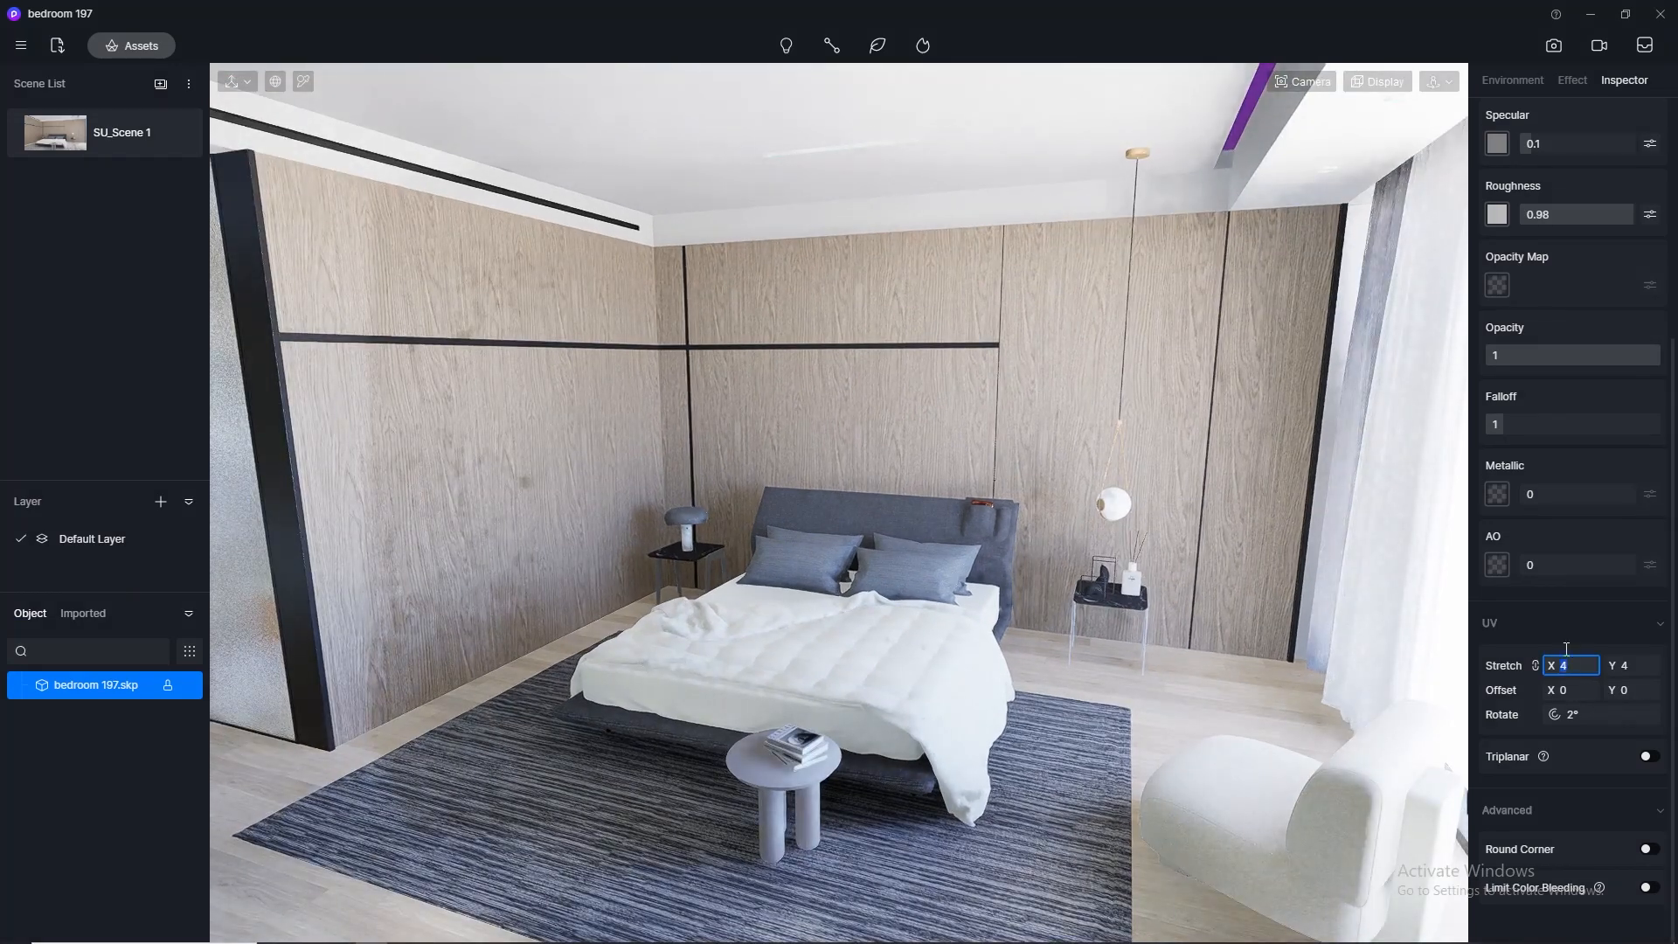
text(5)
key(Return)
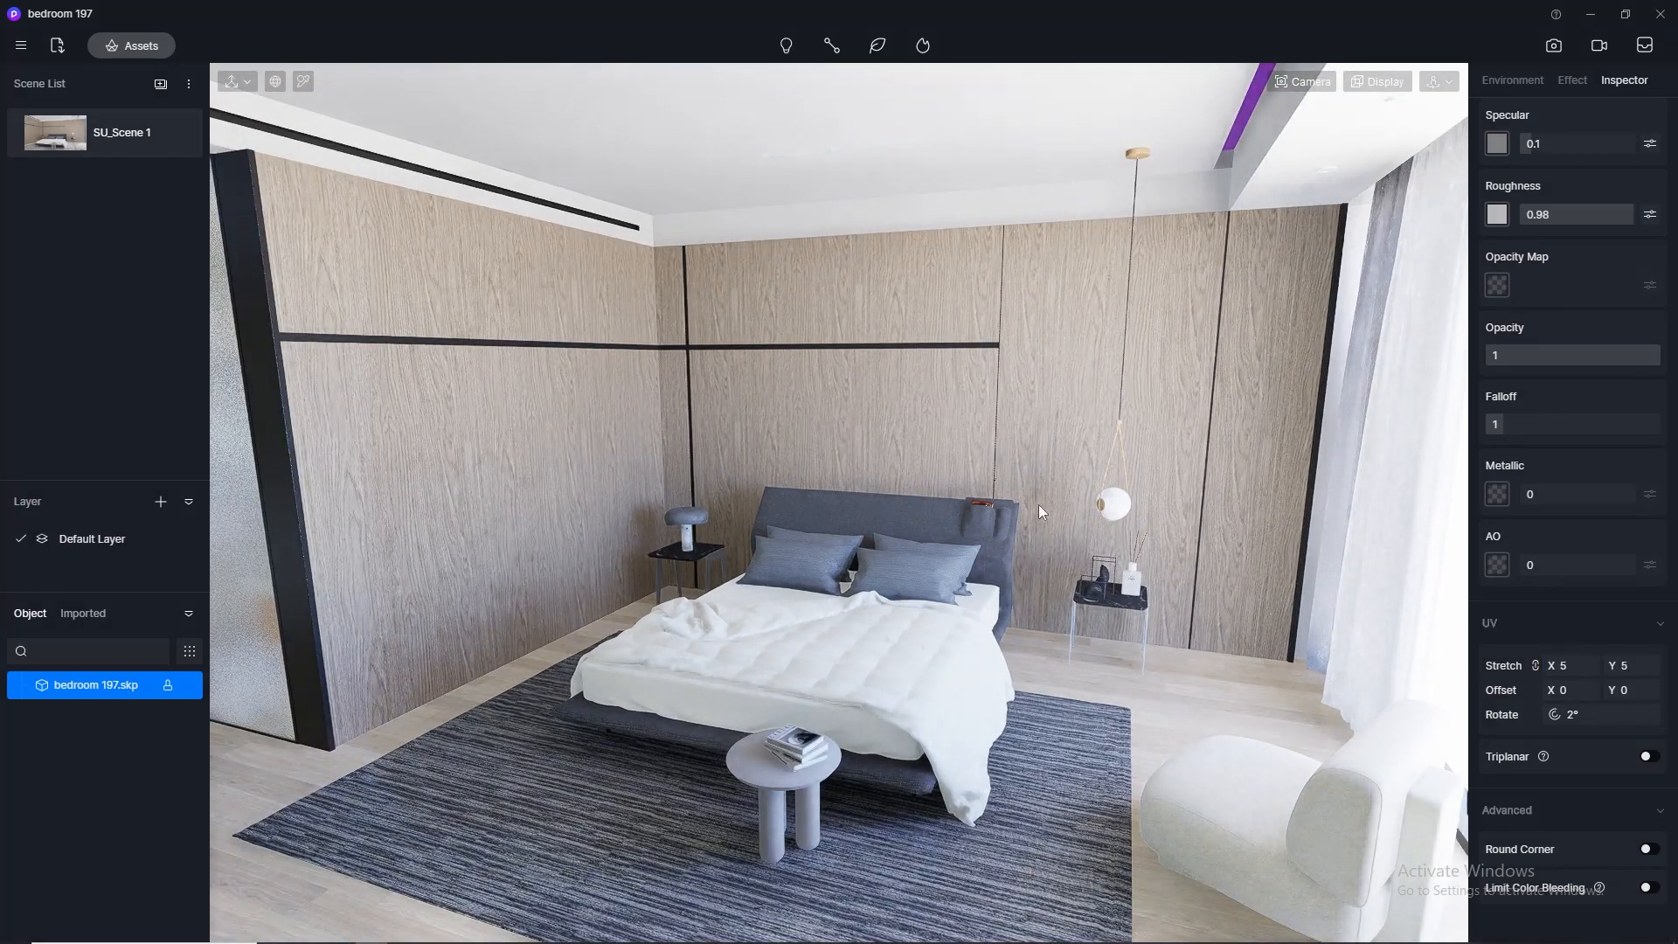
Step: Apply the White Linen material from the favourites to the bed's white duvet and sheets
scroll(926, 684, up, 3)
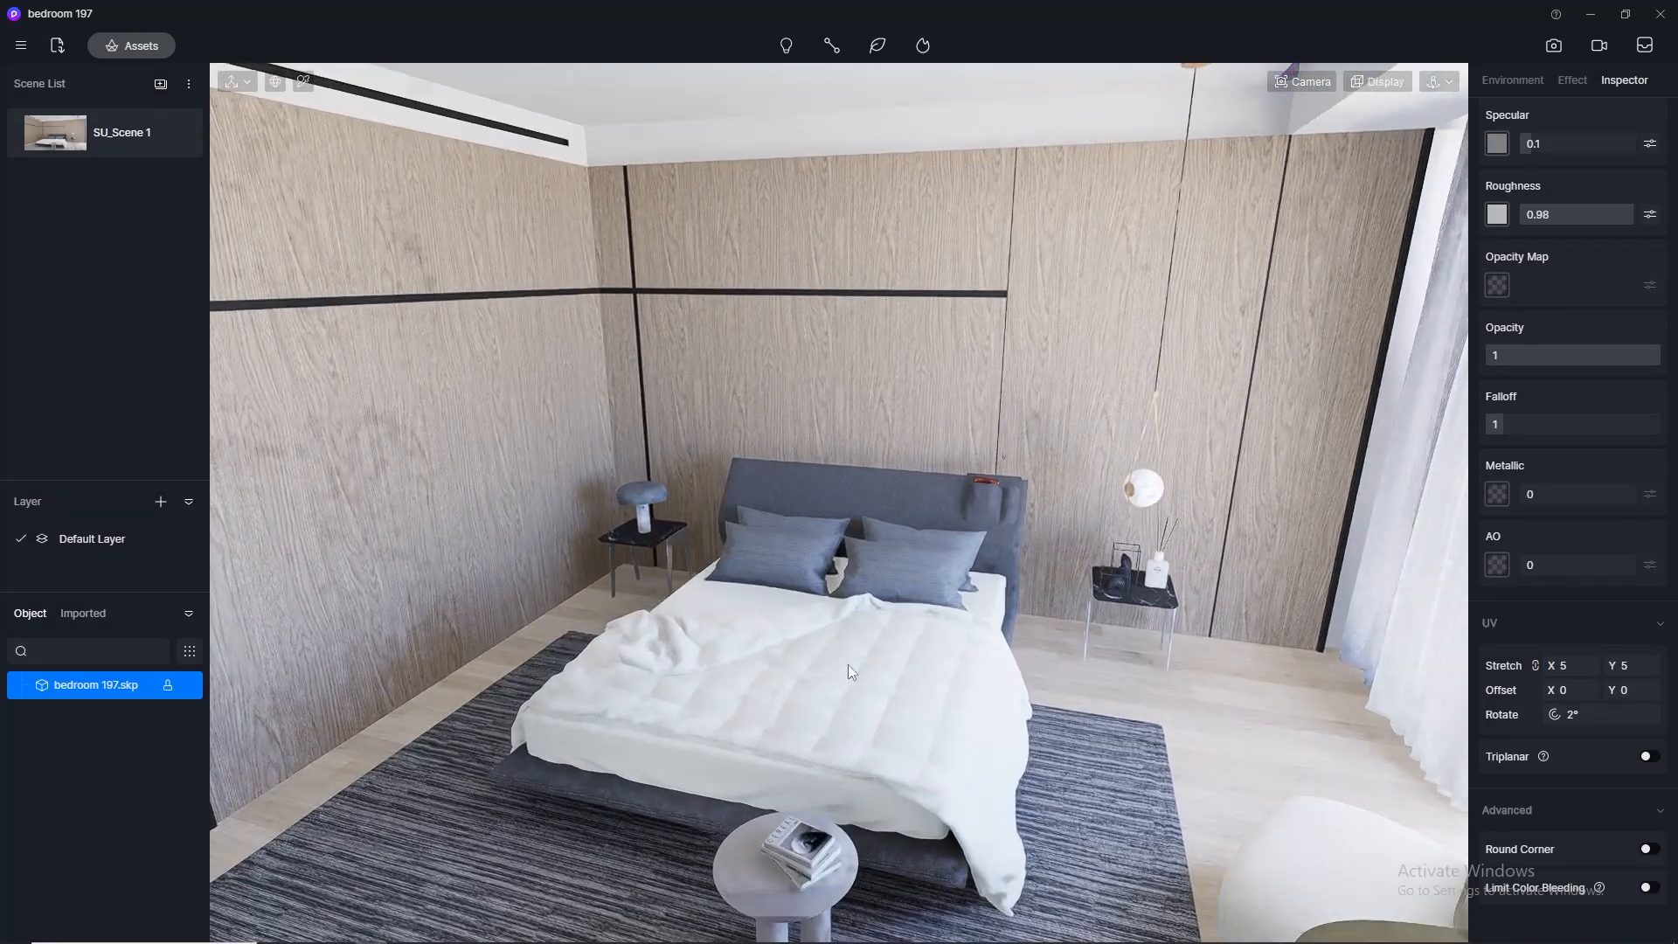
click(130, 53)
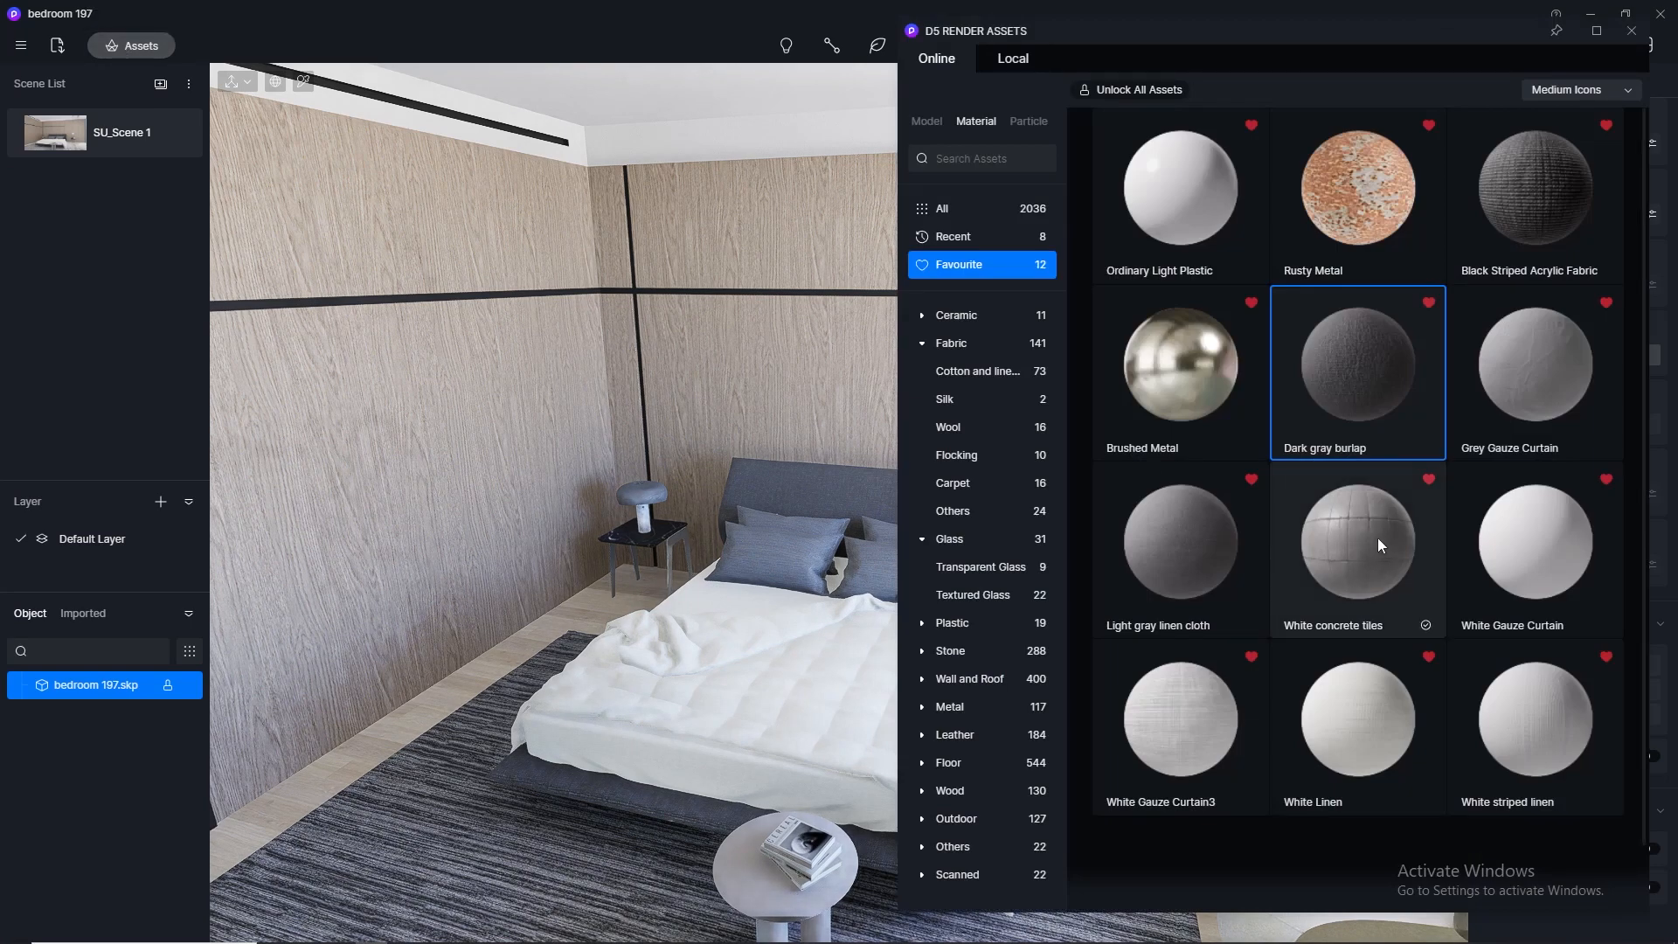
scroll(1373, 629, down, 1)
drag(1393, 670, 775, 699)
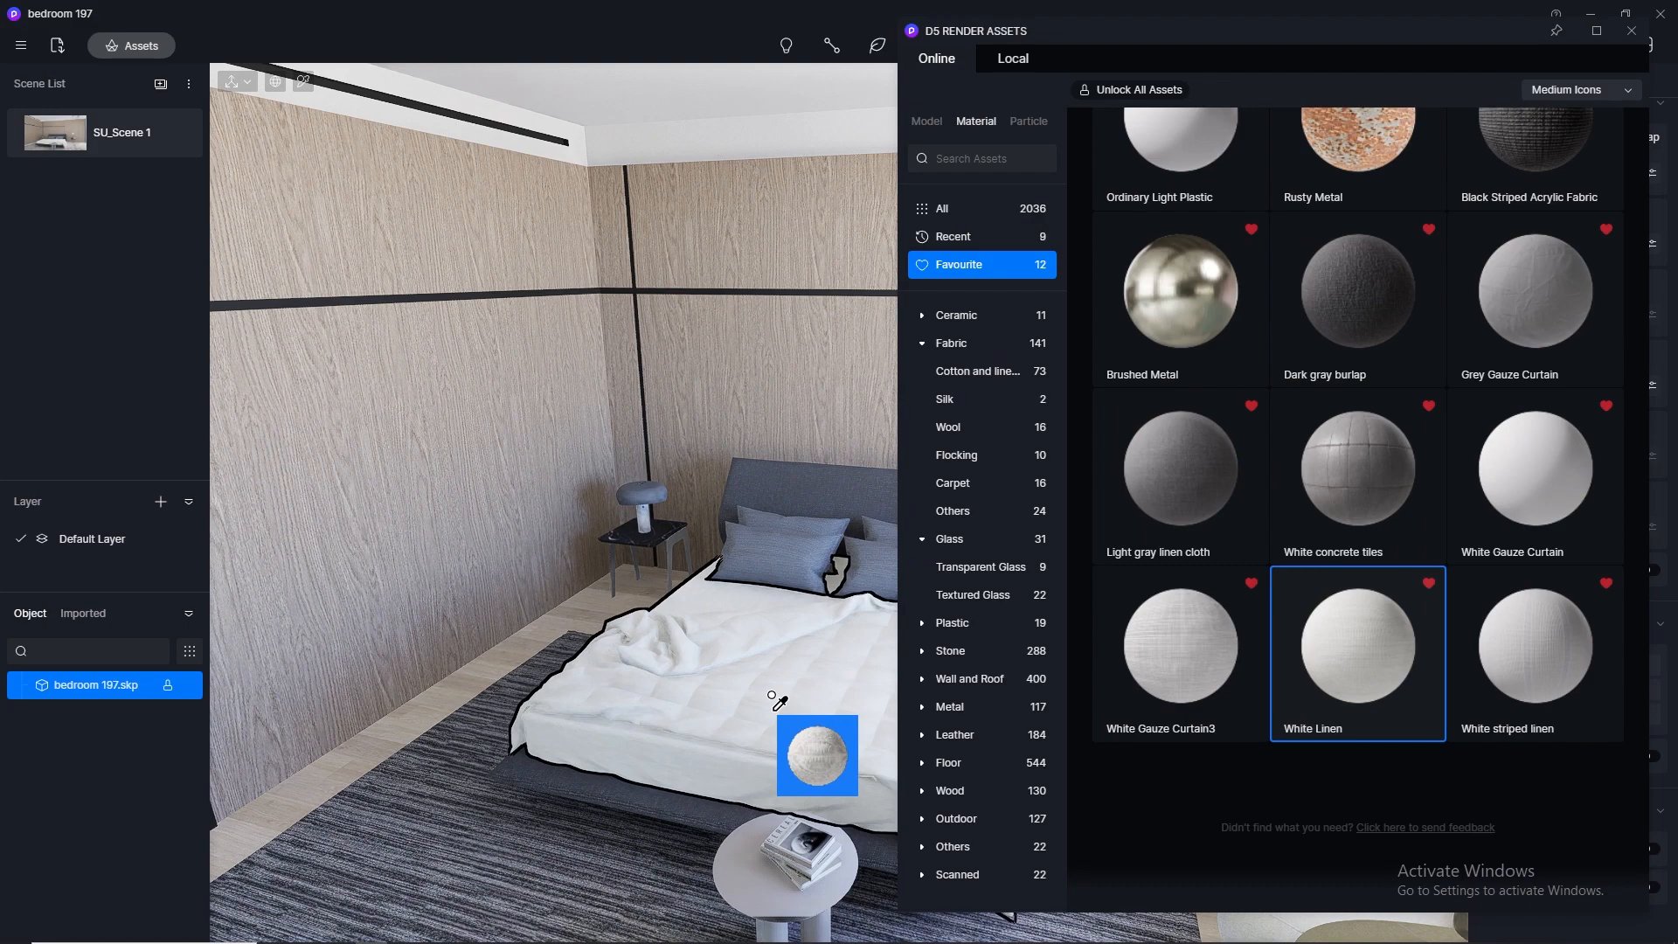
click(1631, 31)
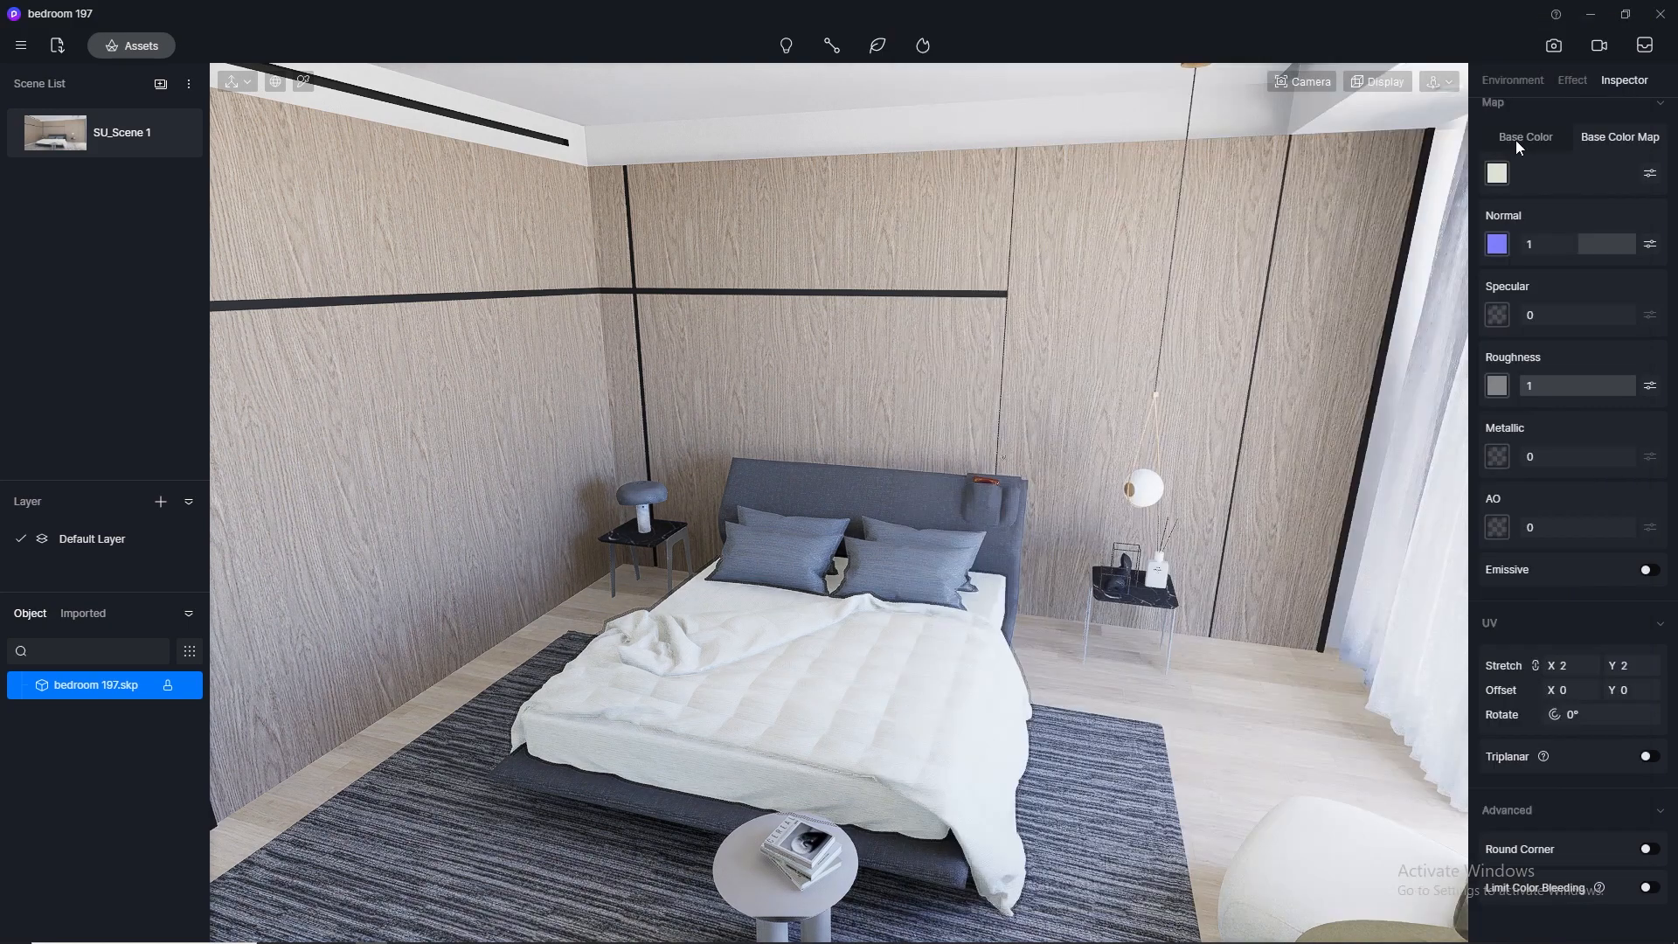
Step: Set the camera's clipping distance to 0
scroll(900, 801, down, 4)
click(1302, 82)
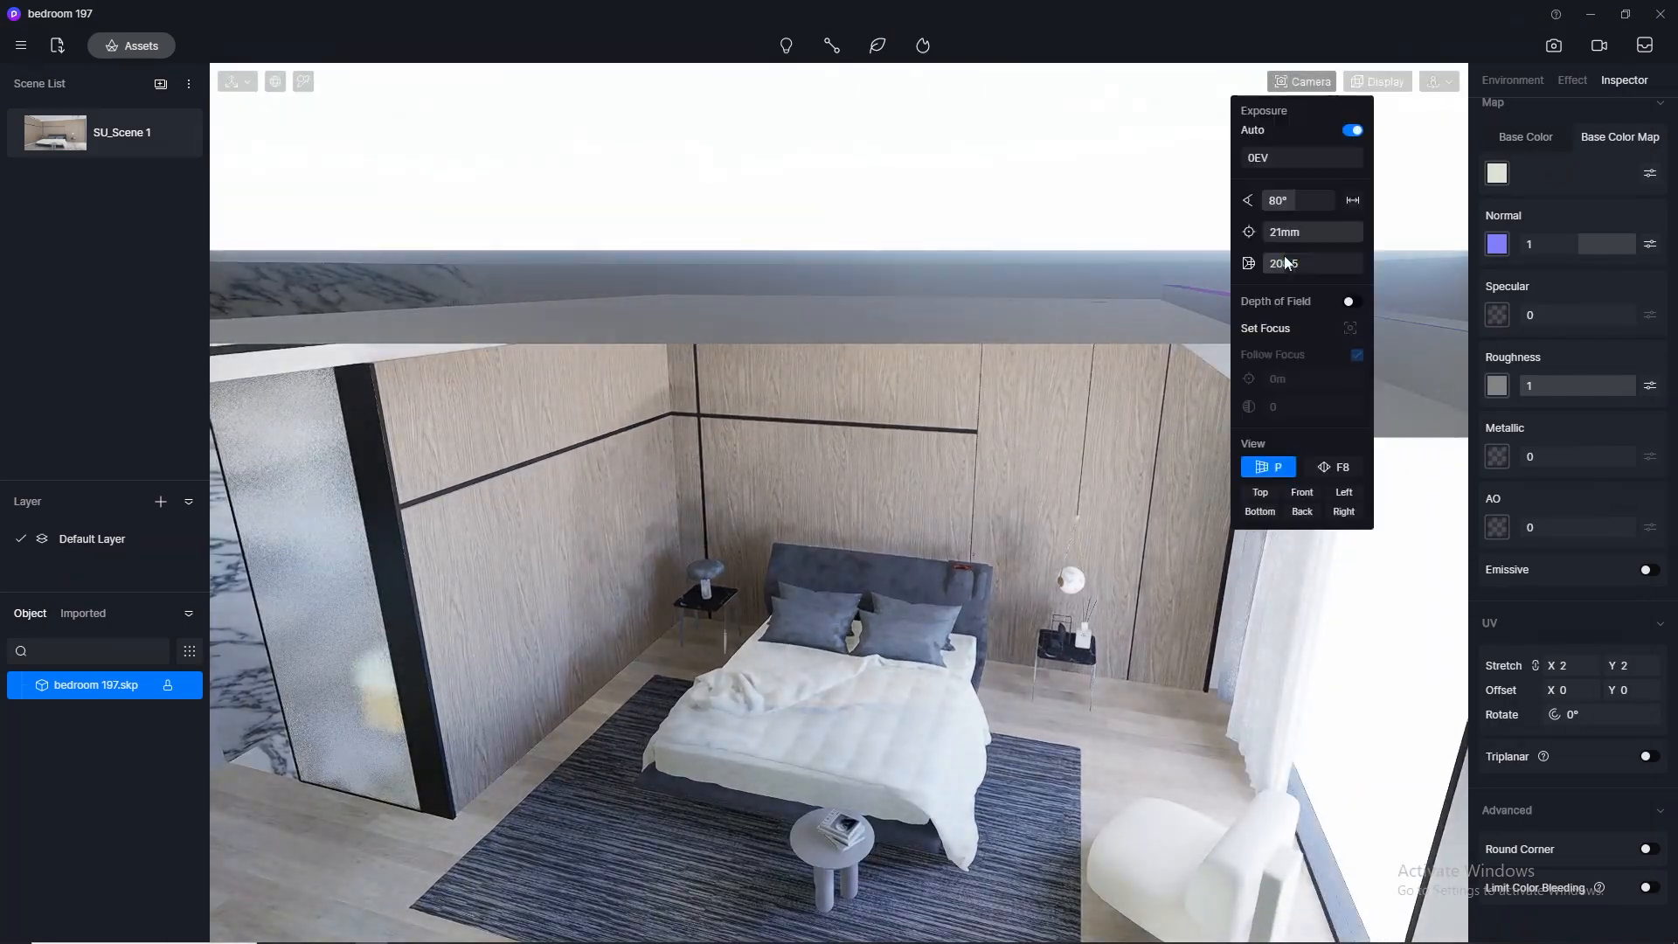
drag(1294, 264, 1229, 272)
Step: Set the white bedding material's UV stretch to 5
scroll(873, 774, up, 6)
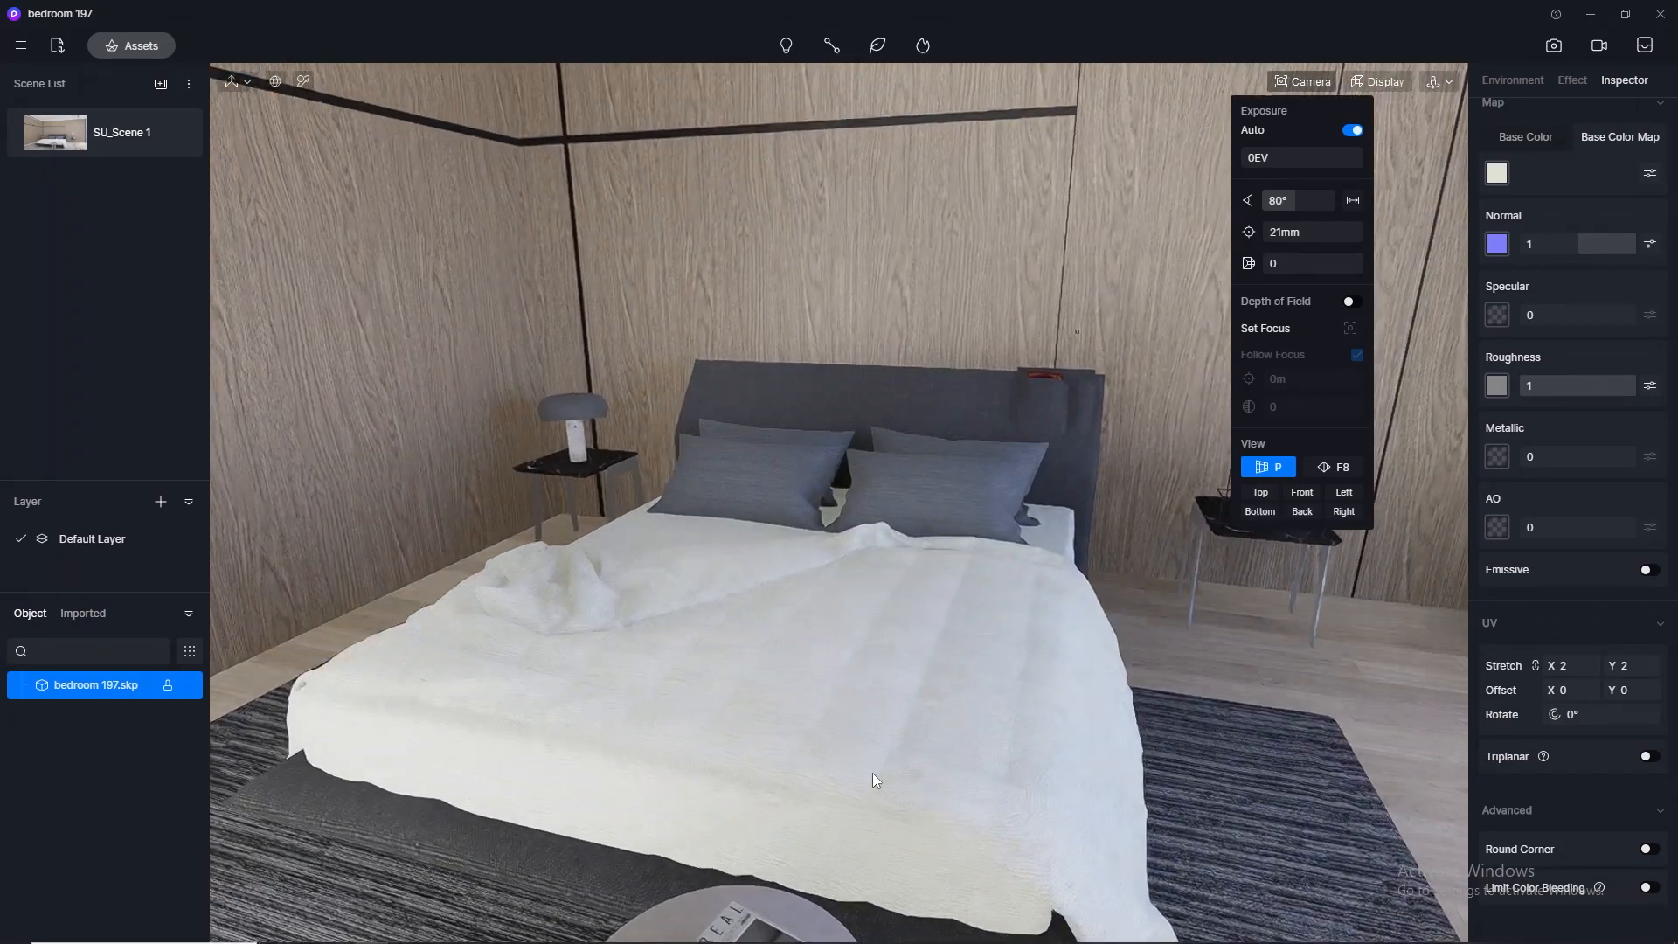
scroll(973, 549, up, 5)
right_drag(1002, 527, 593, 675)
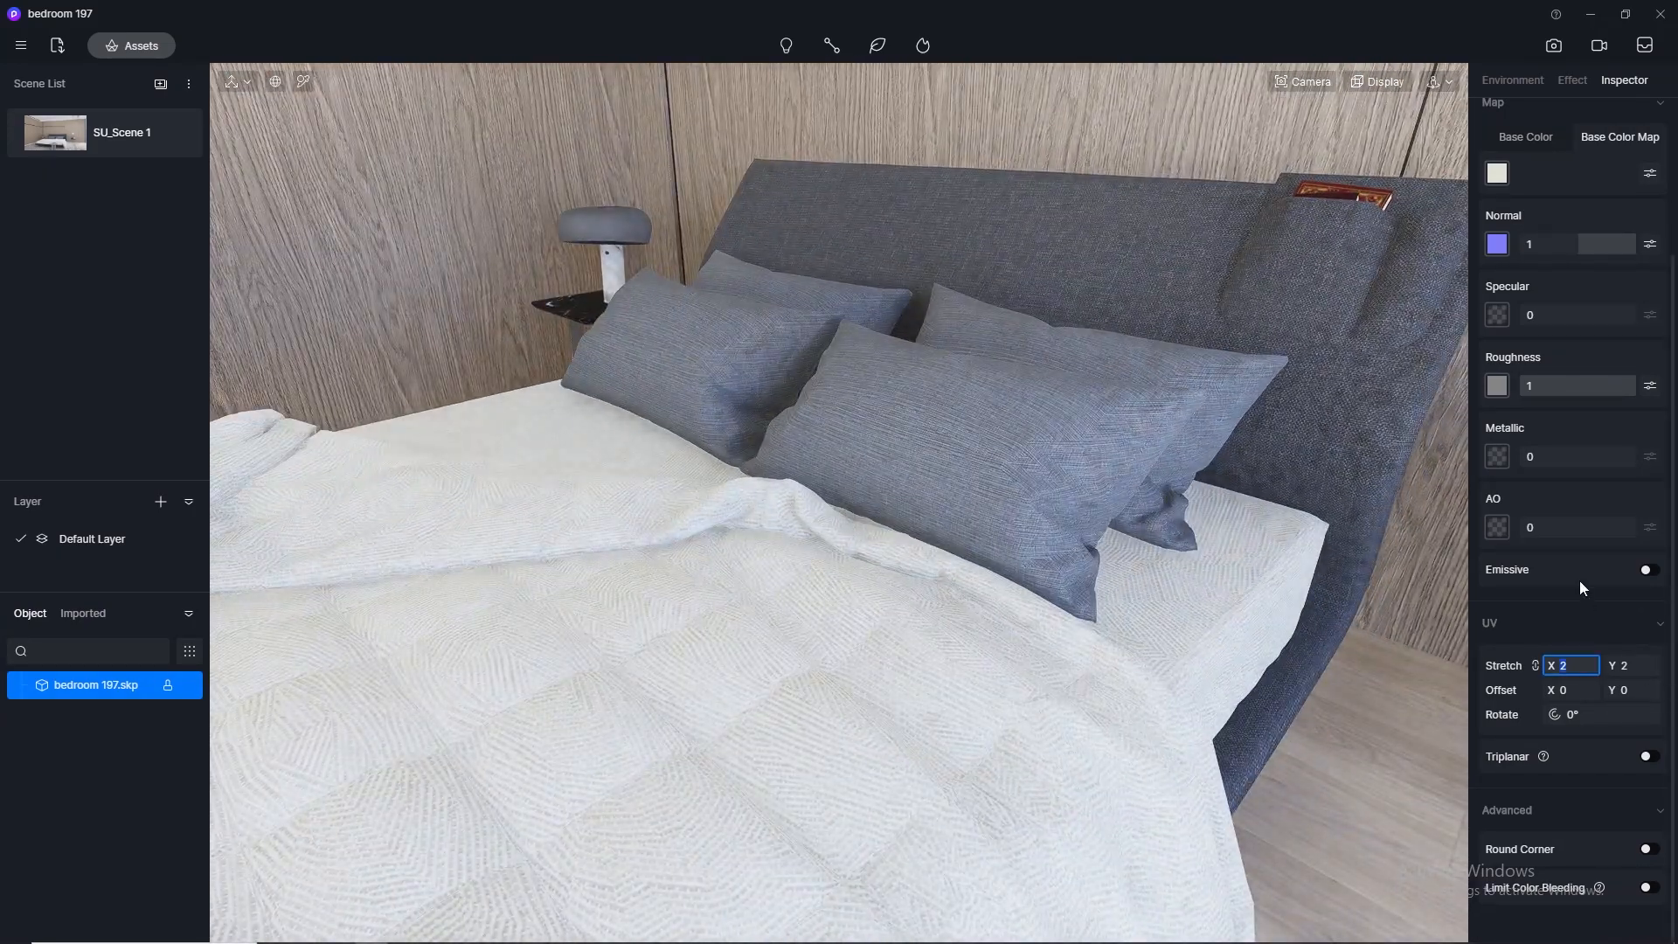
text(5)
key(Return)
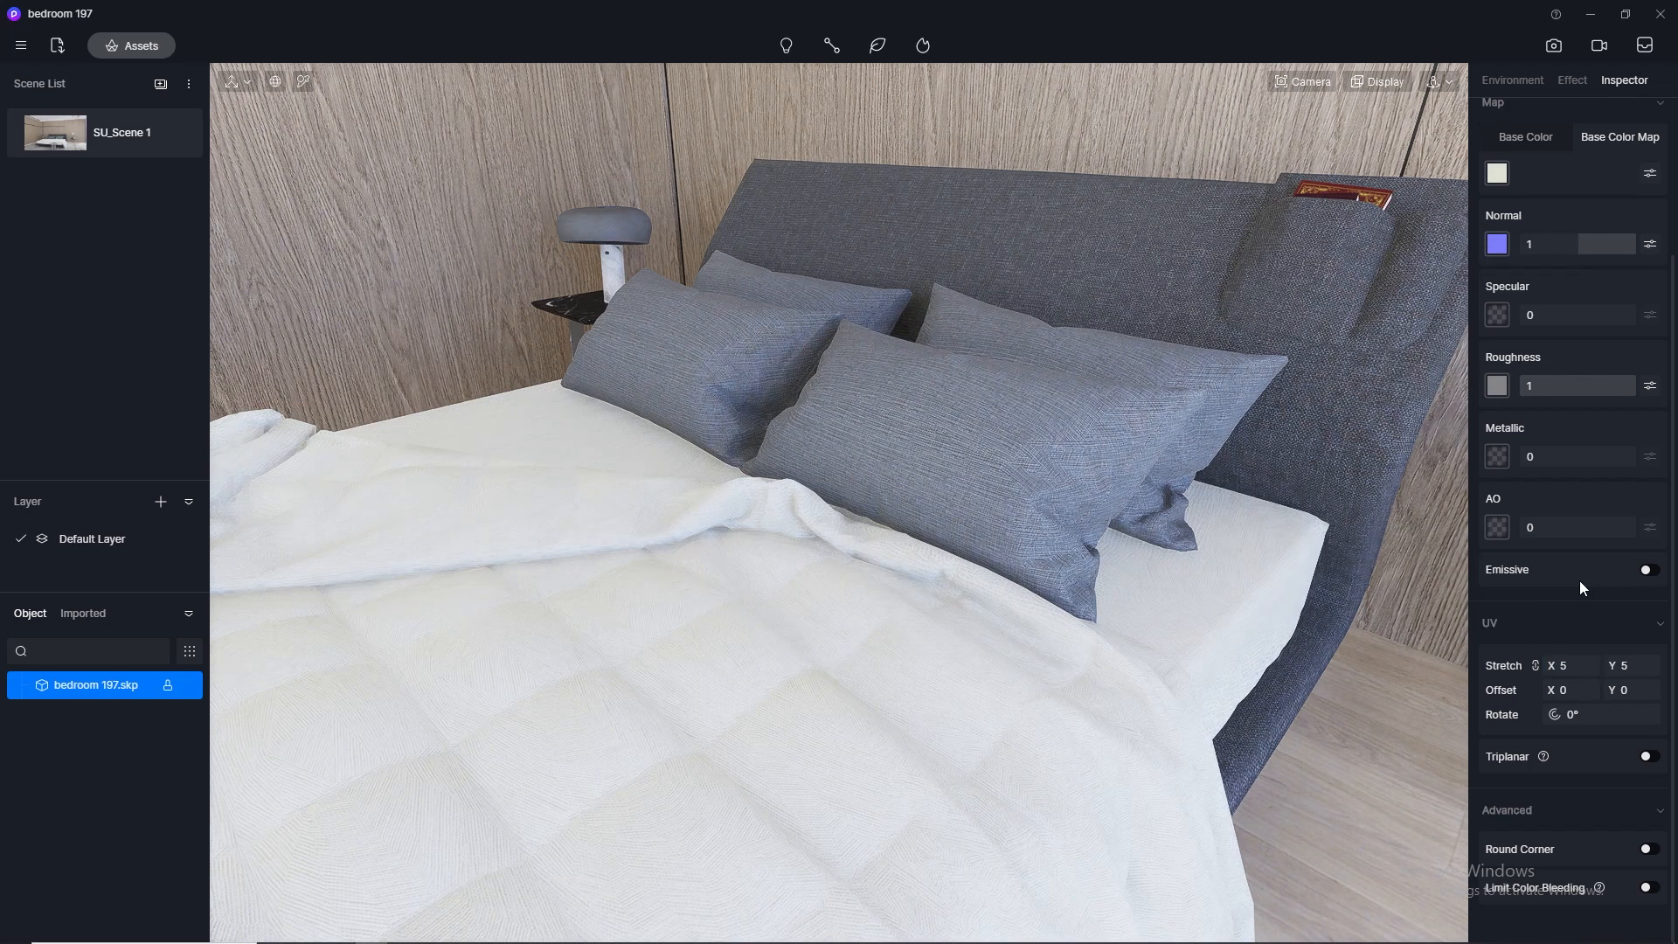
Step: Apply the Light gray linen cloth material from the favourites to the bed pillows and set its UV stretch to 4
click(128, 46)
drag(1252, 507, 715, 342)
click(1631, 30)
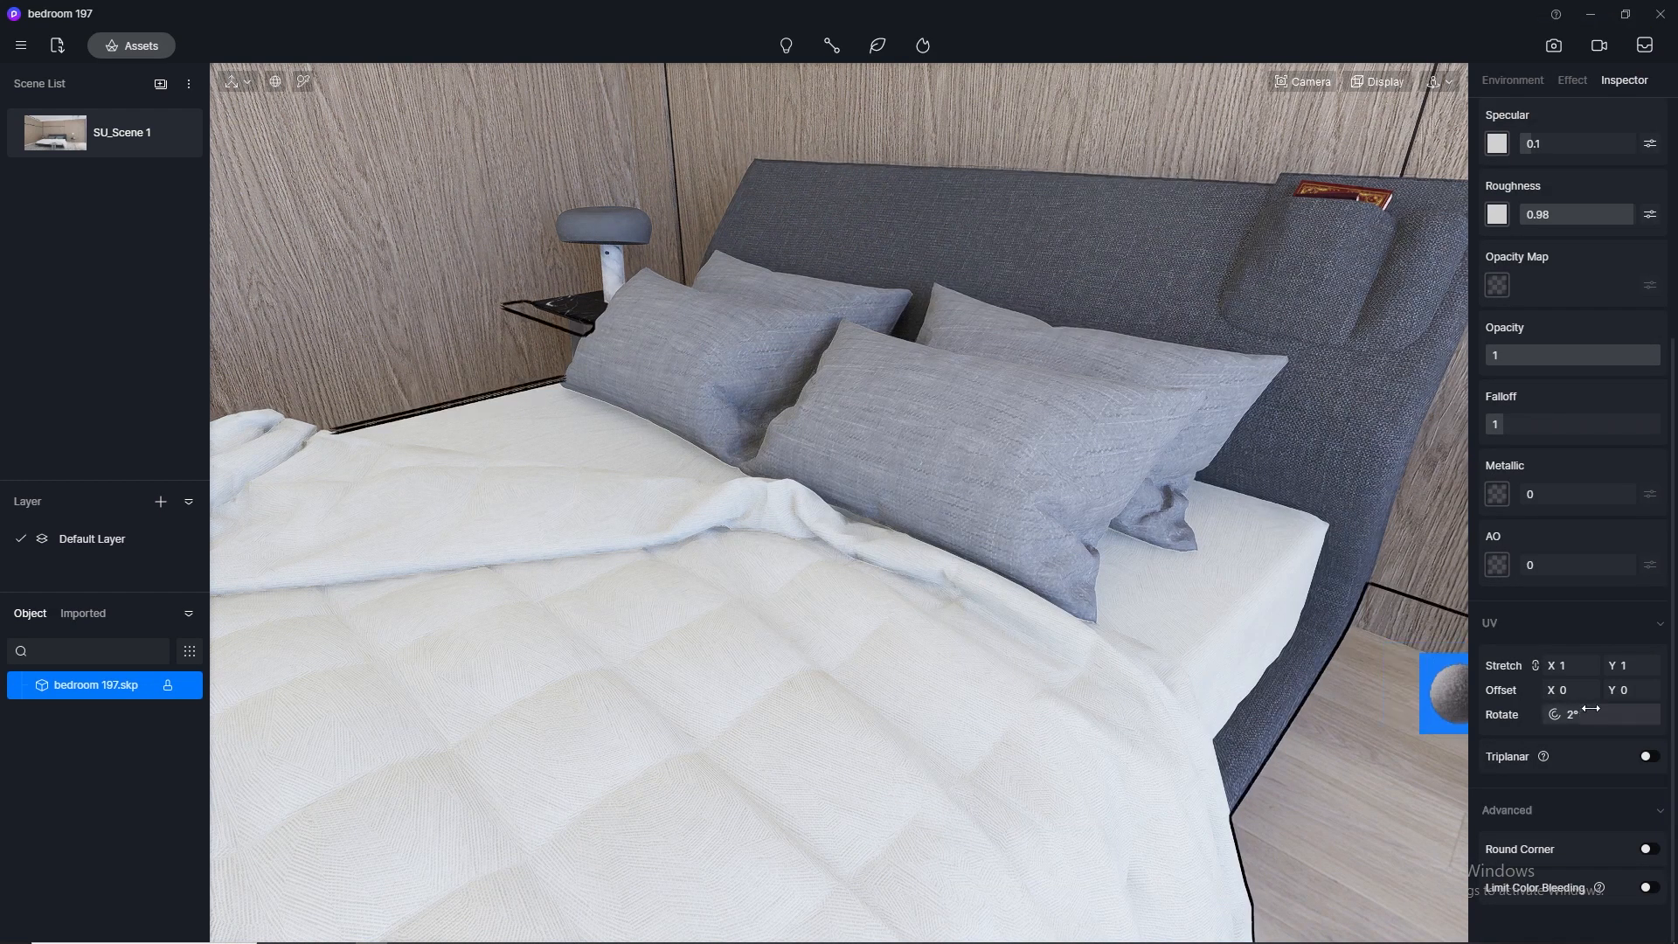
click(1584, 666)
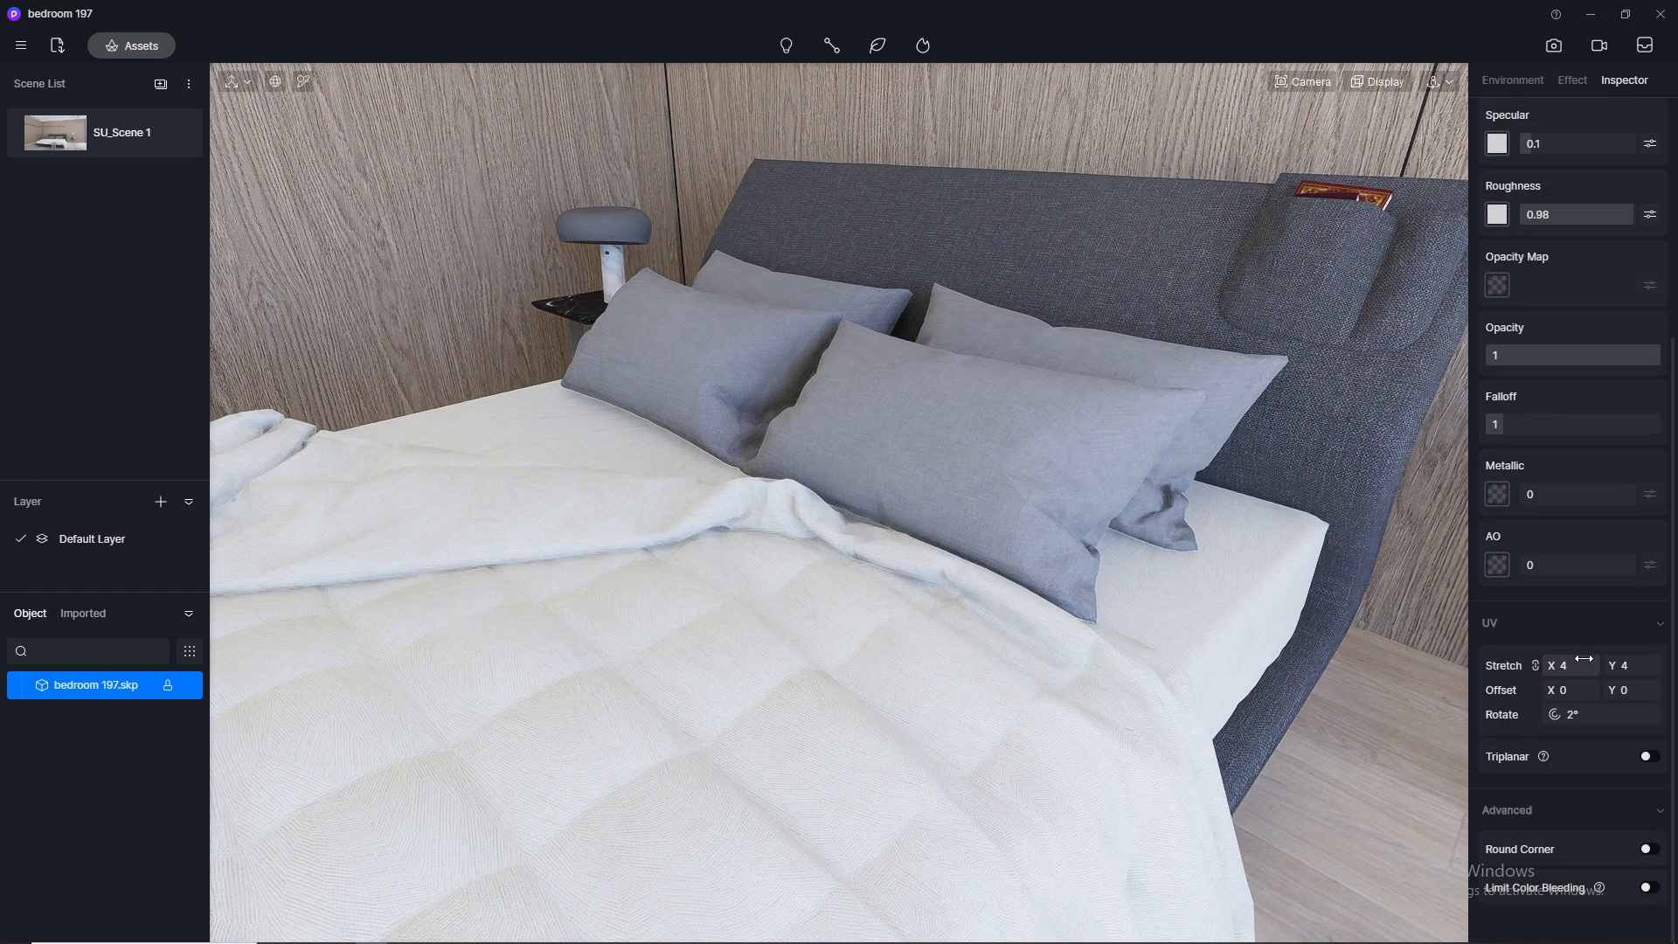
Step: Pick the grey bed upholstery material and set its UV stretch to 7
scroll(1152, 308, down, 4)
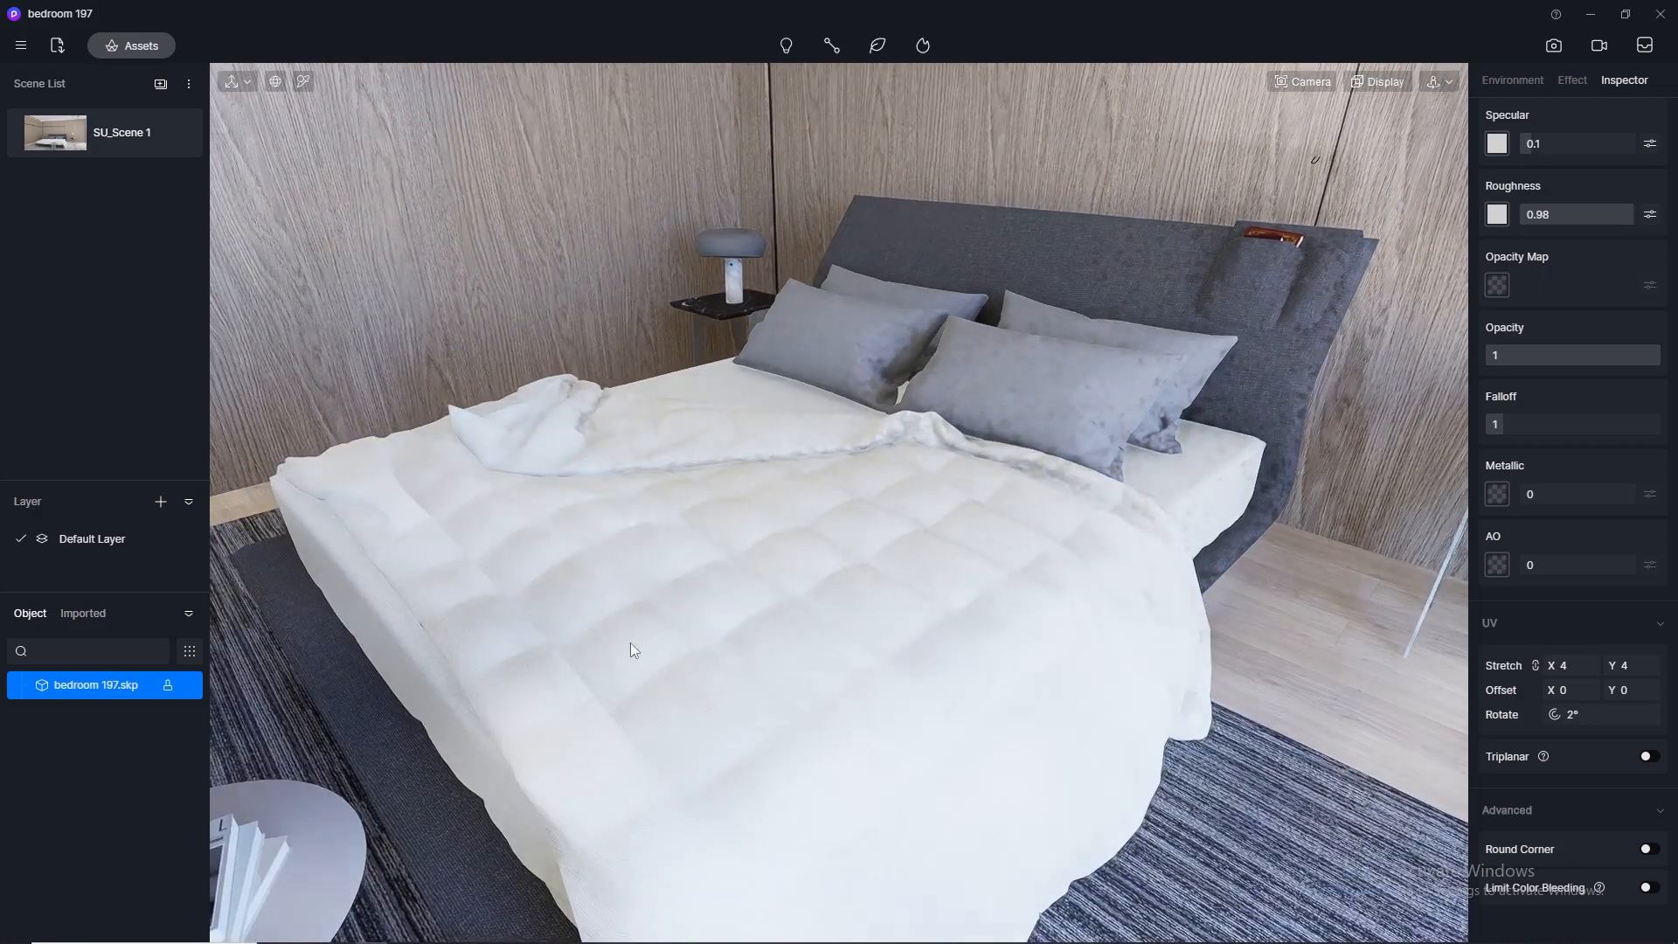
right_drag(631, 643, 816, 516)
middle_drag(745, 596, 879, 345)
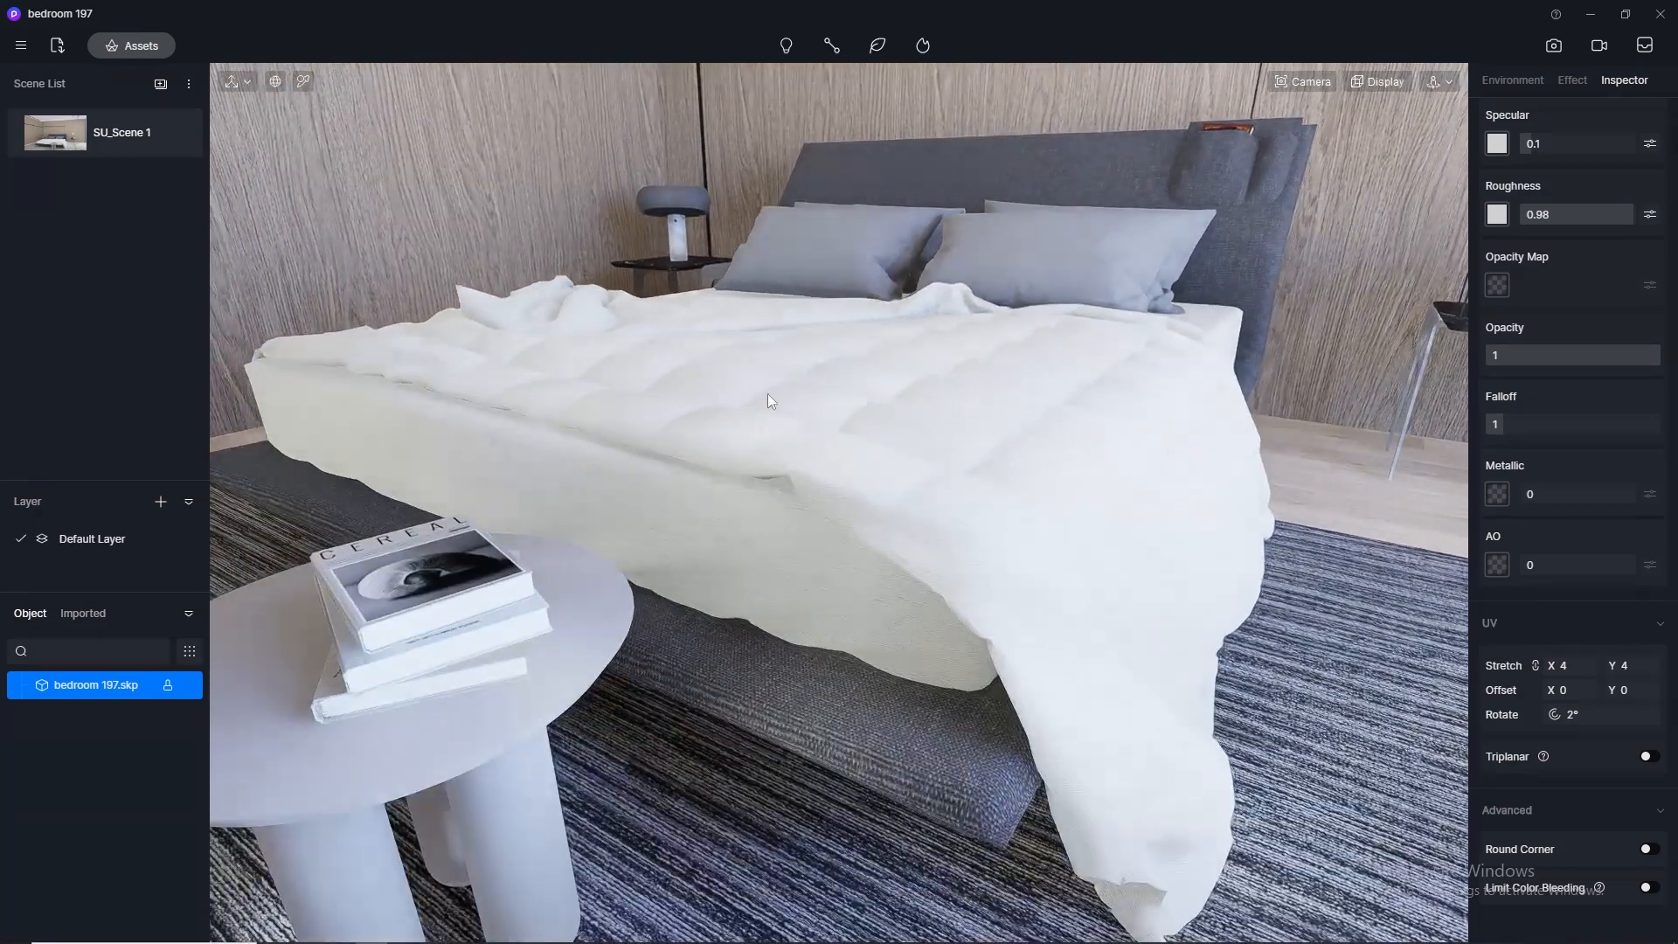
click(304, 81)
click(850, 739)
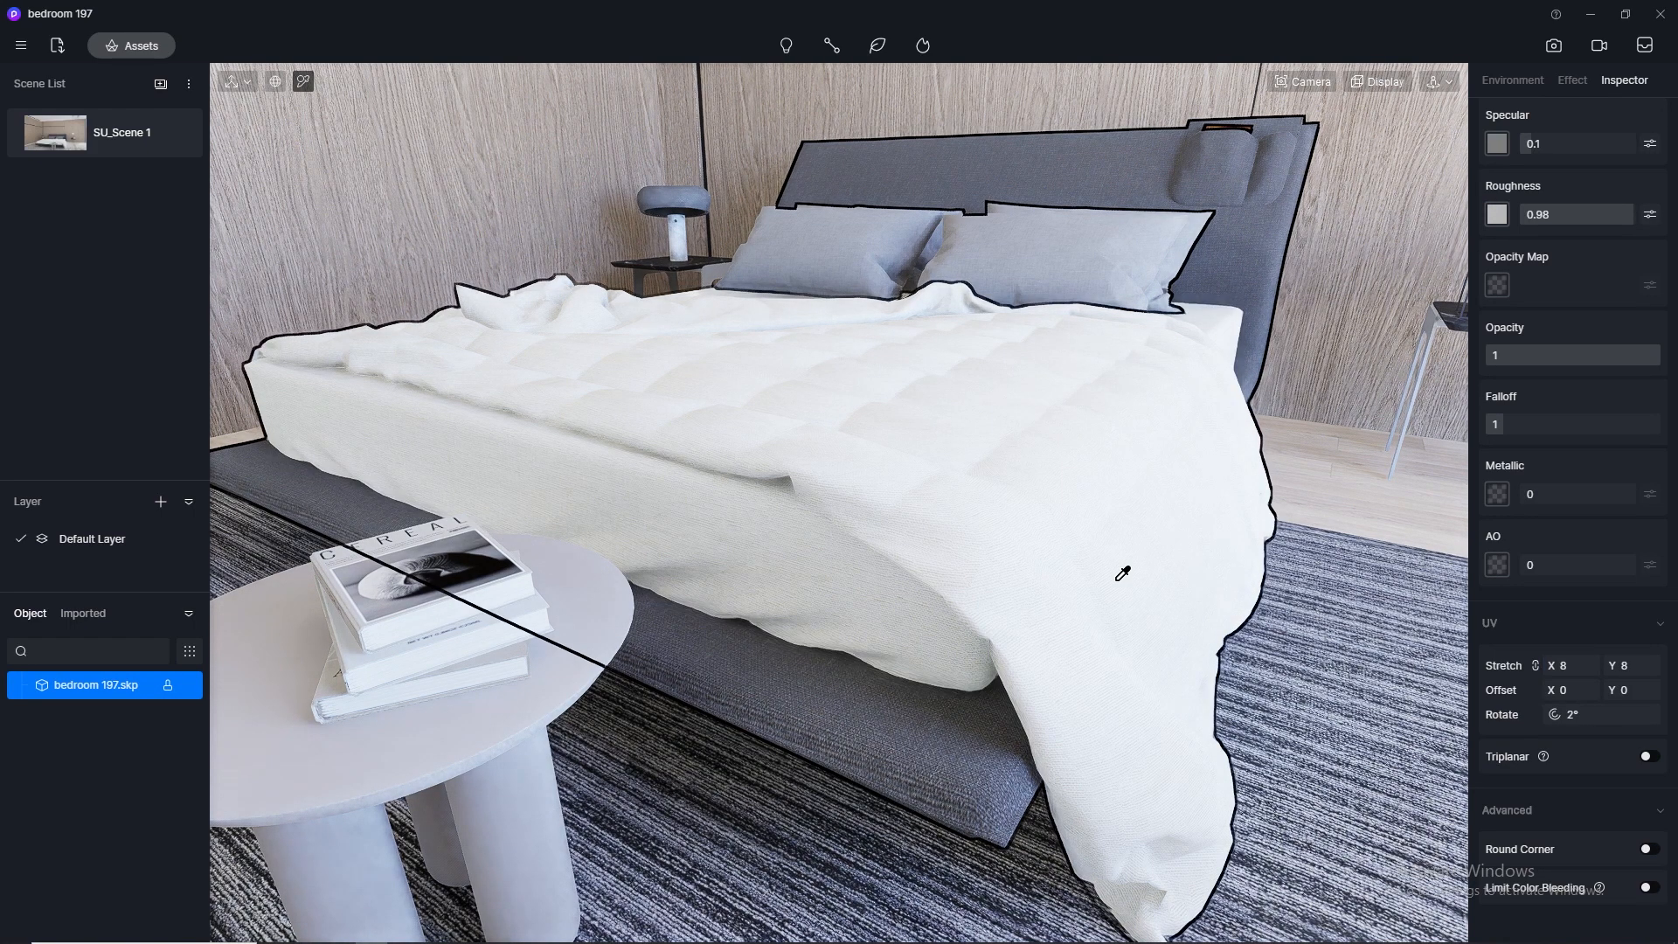
scroll(1175, 258, up, 3)
middle_drag(1199, 124, 995, 370)
scroll(1103, 292, down, 5)
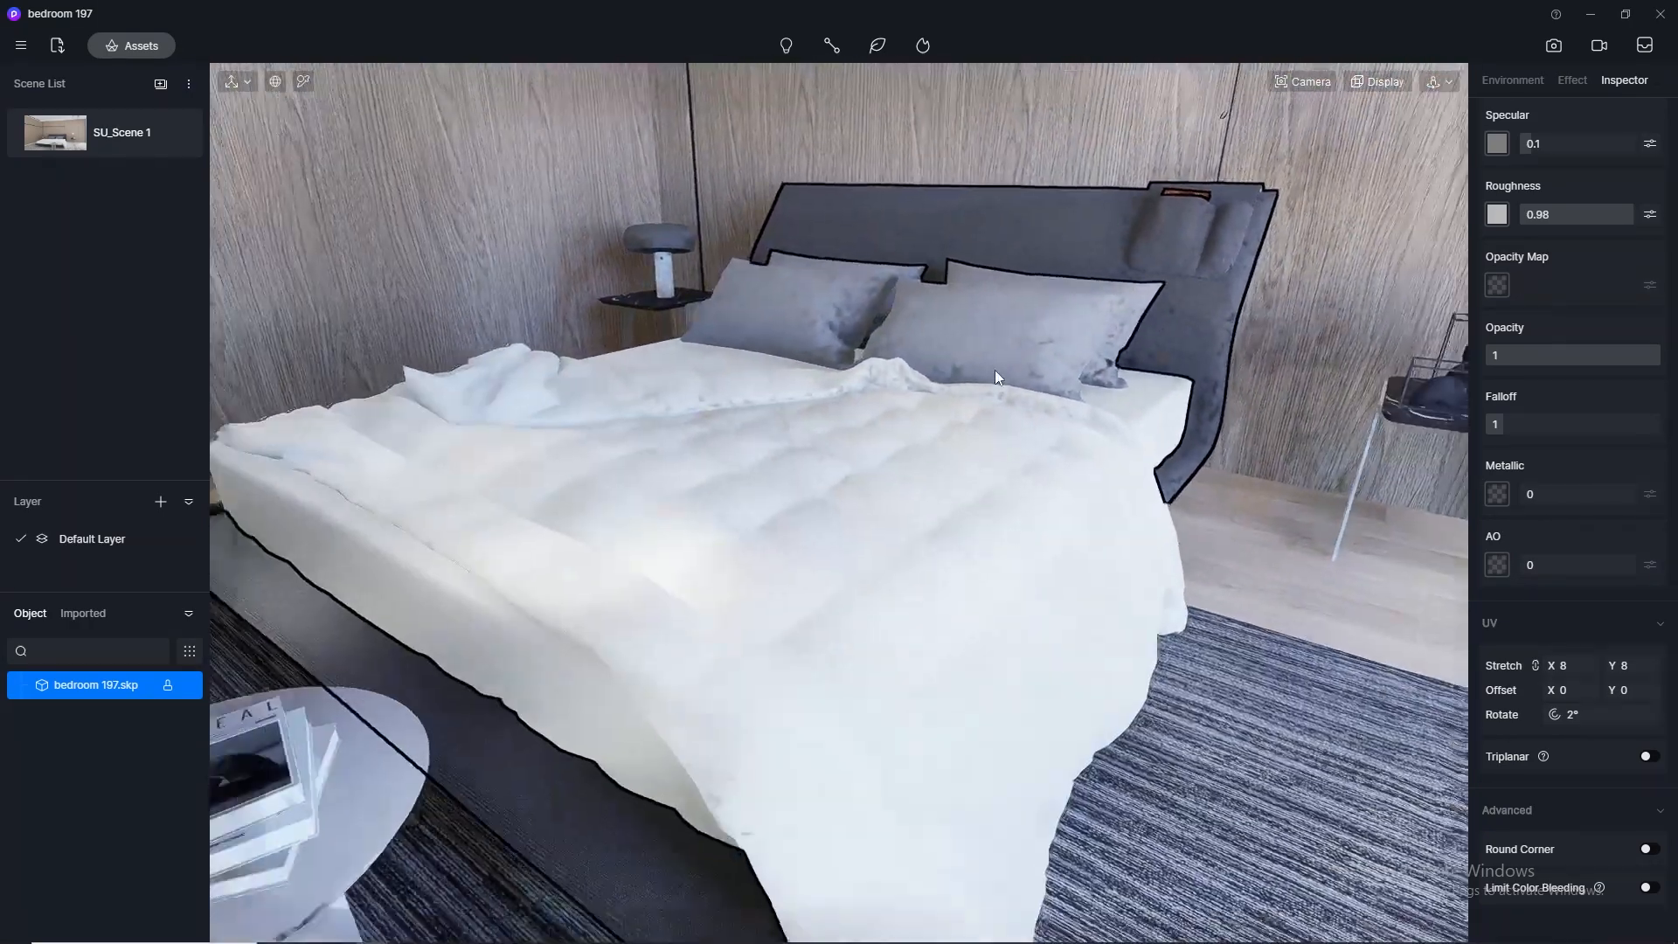
scroll(995, 370, down, 3)
scroll(752, 769, up, 2)
scroll(787, 597, down, 6)
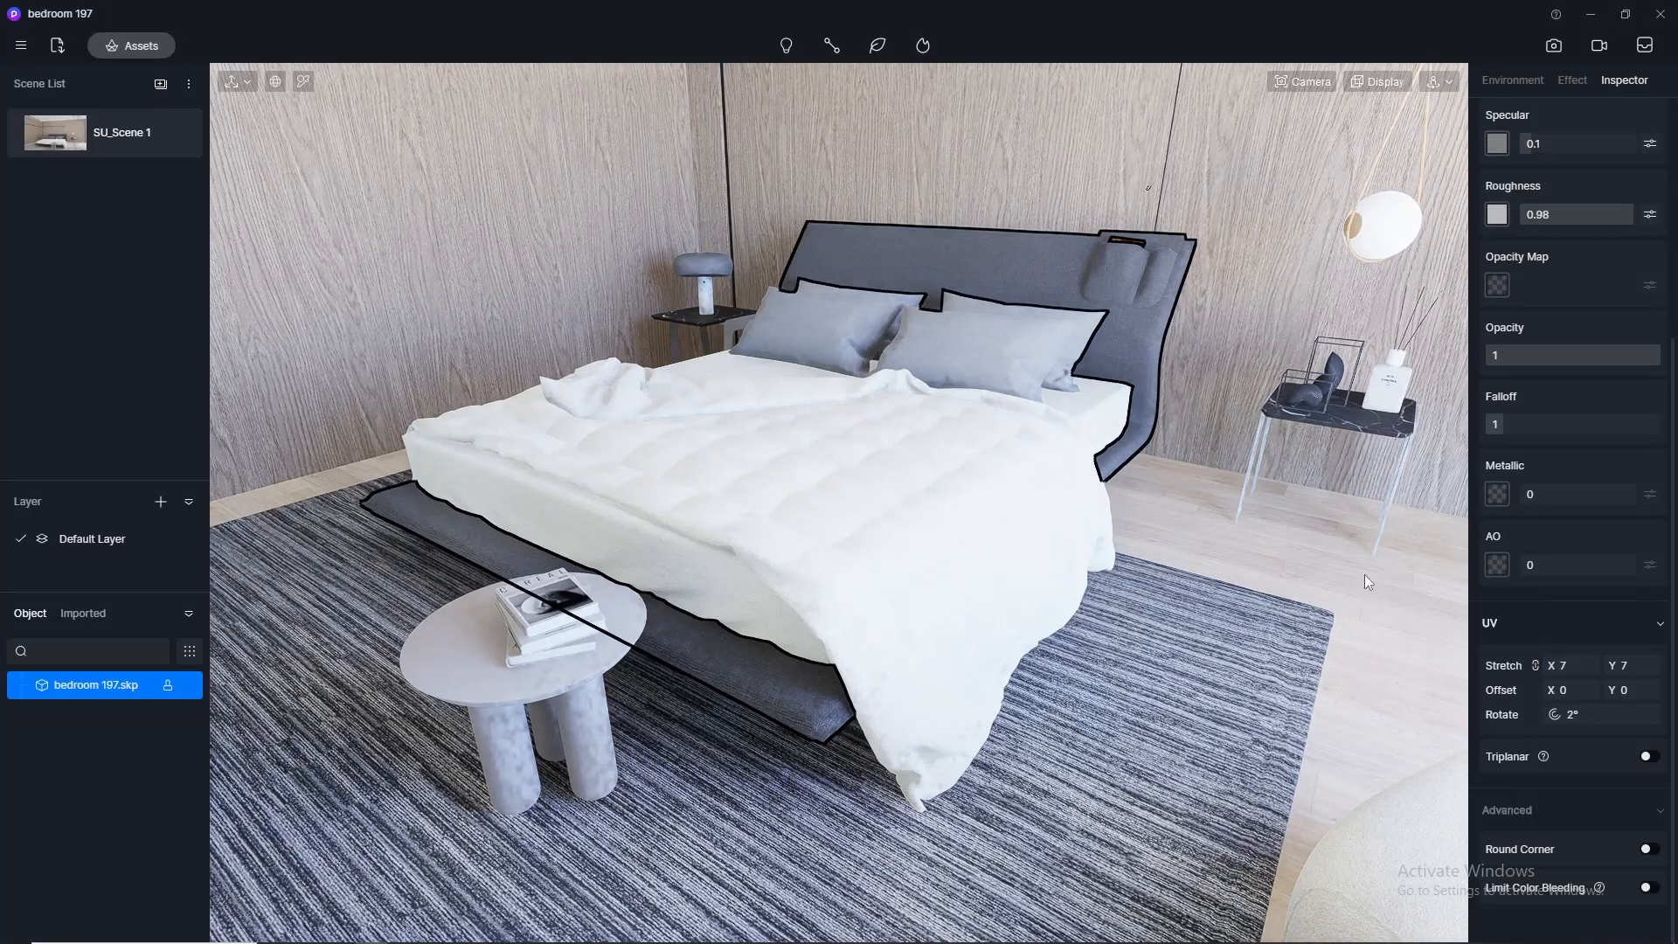
Step: Pick the armchair's upholstery material and change its material template to Cloth
scroll(1136, 490, down, 4)
middle_drag(980, 494, 889, 706)
scroll(591, 548, up, 4)
scroll(854, 684, up, 4)
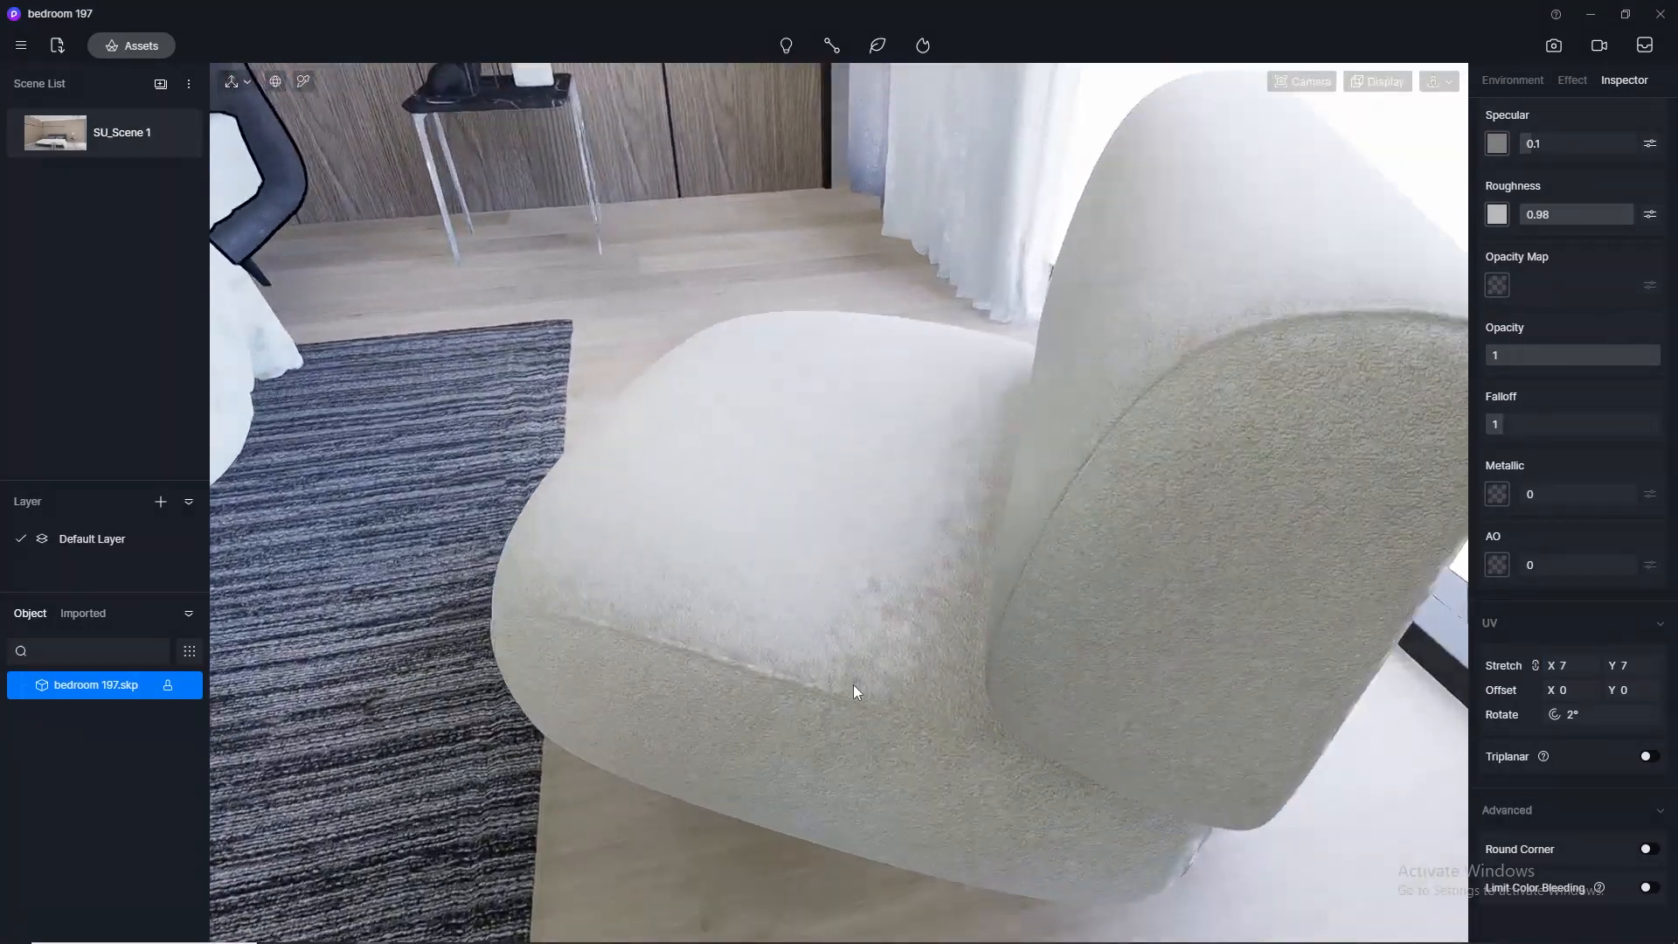
scroll(1024, 626, down, 4)
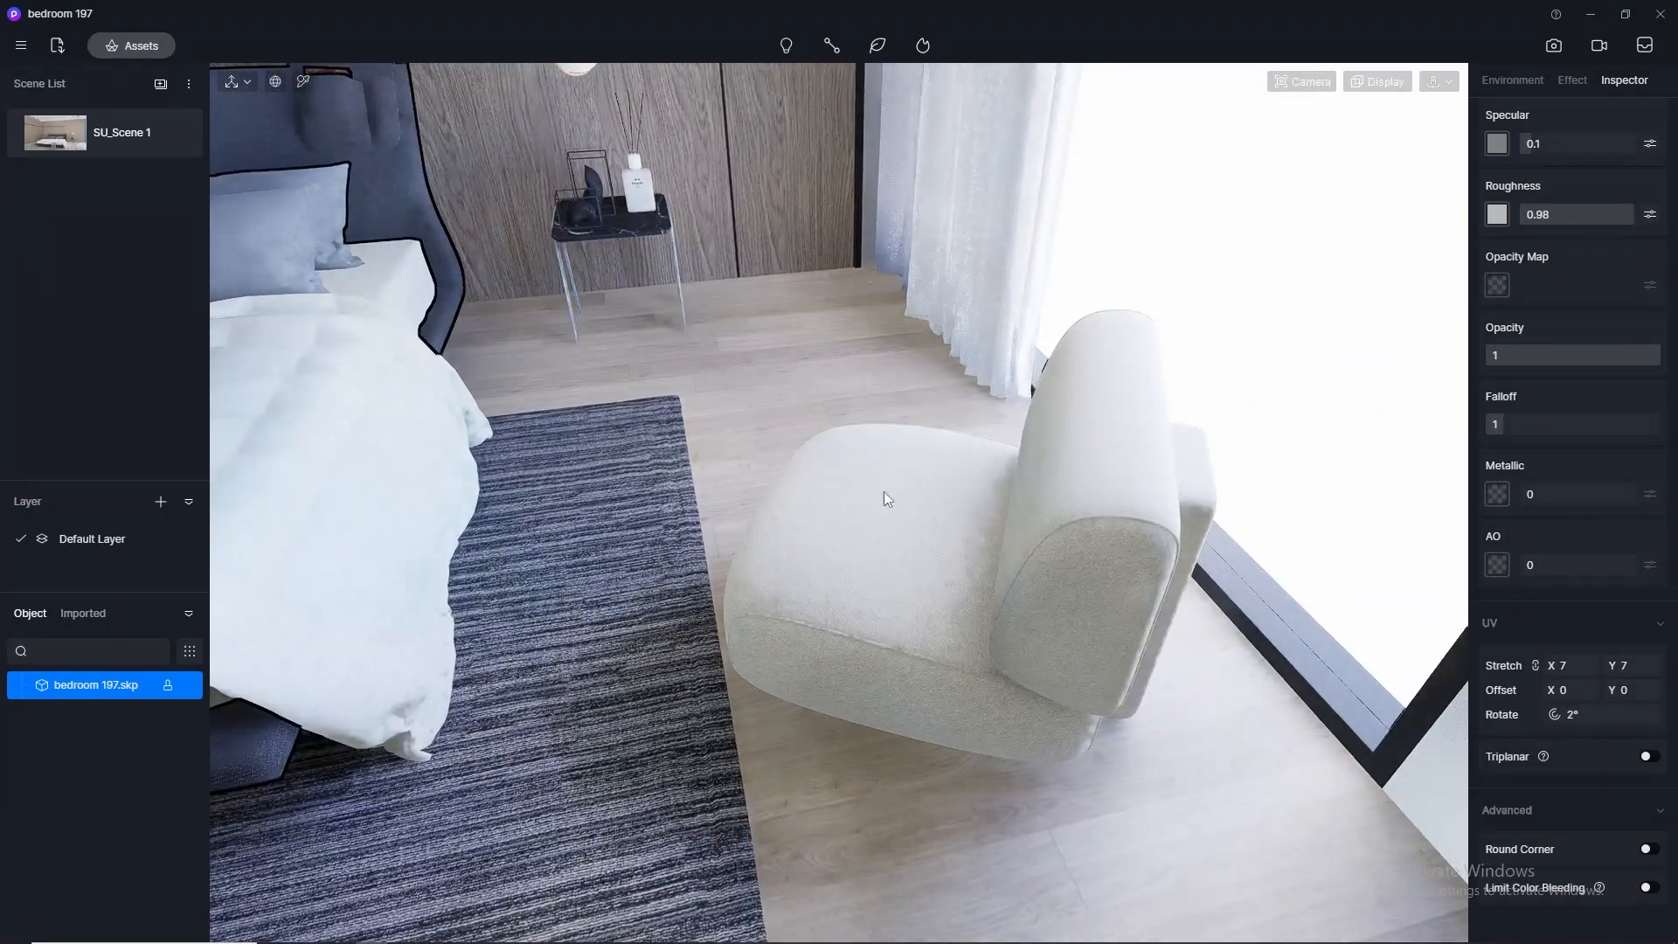
middle_drag(884, 492, 996, 482)
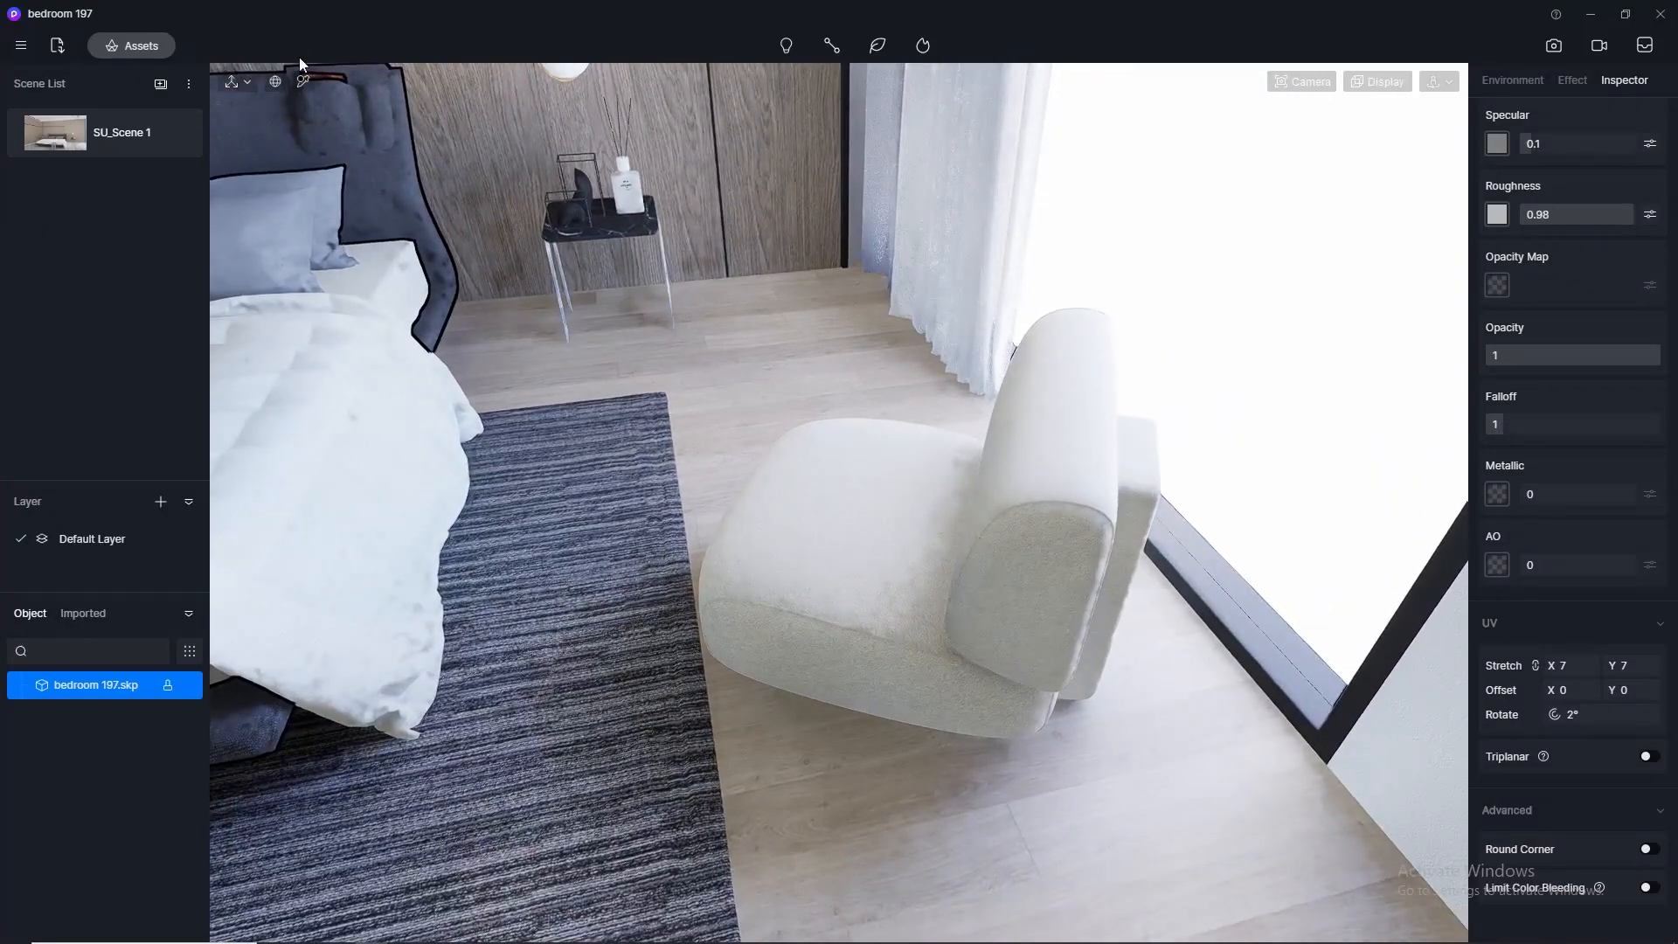
click(982, 610)
scroll(1593, 178, up, 3)
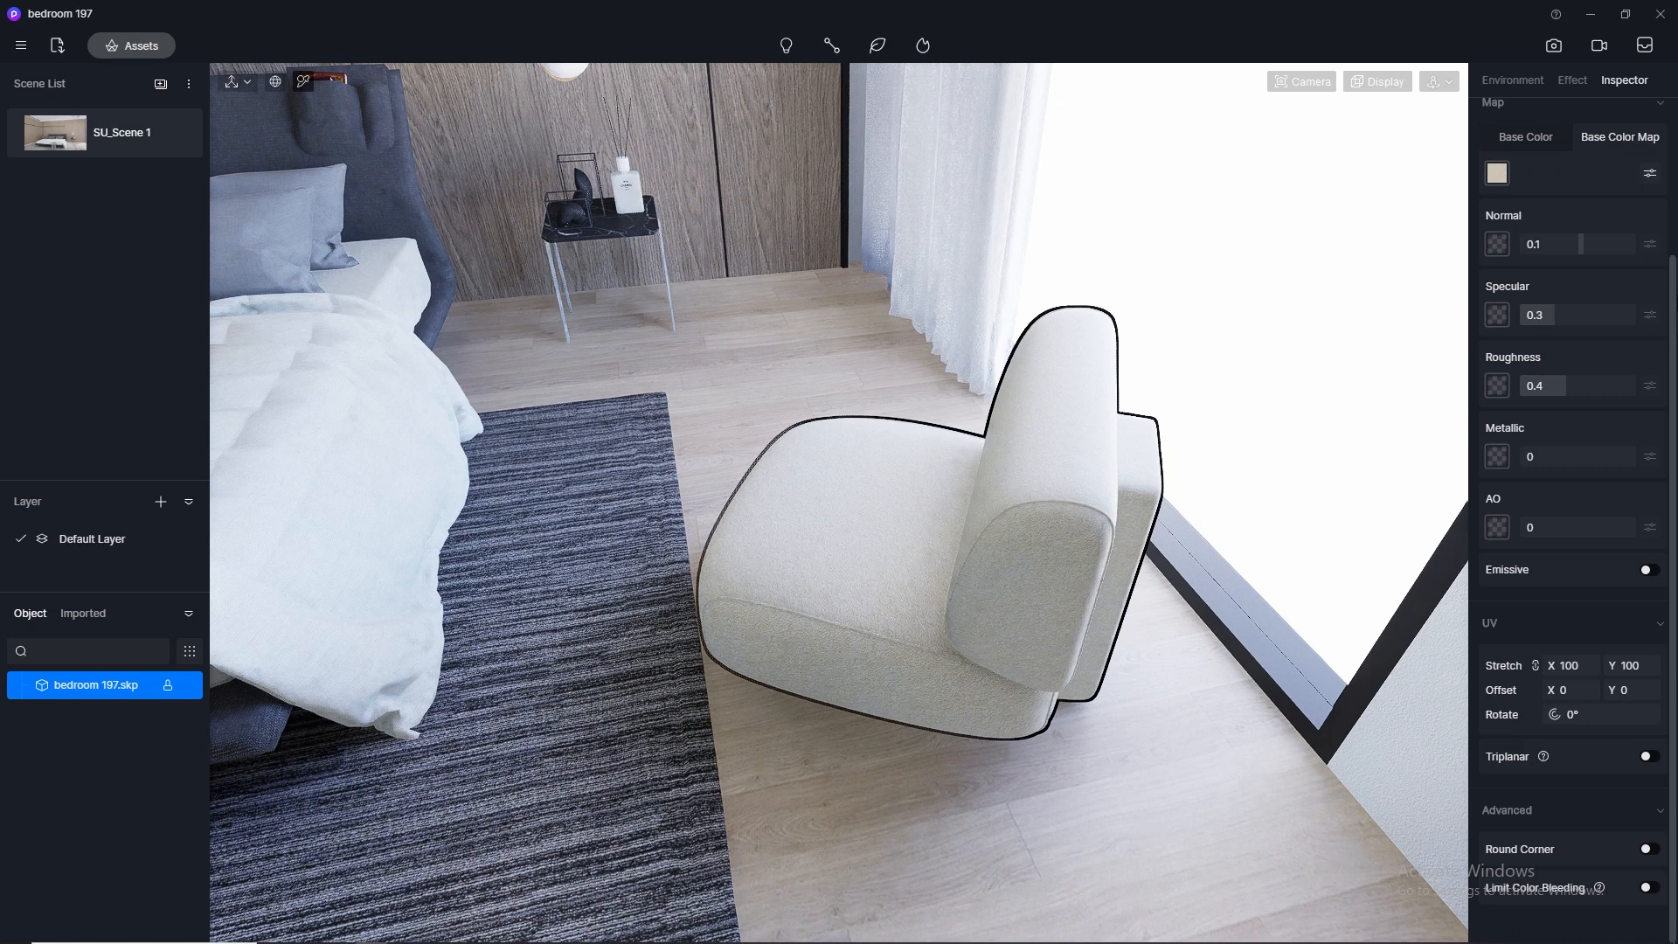
scroll(1676, 272, up, 2)
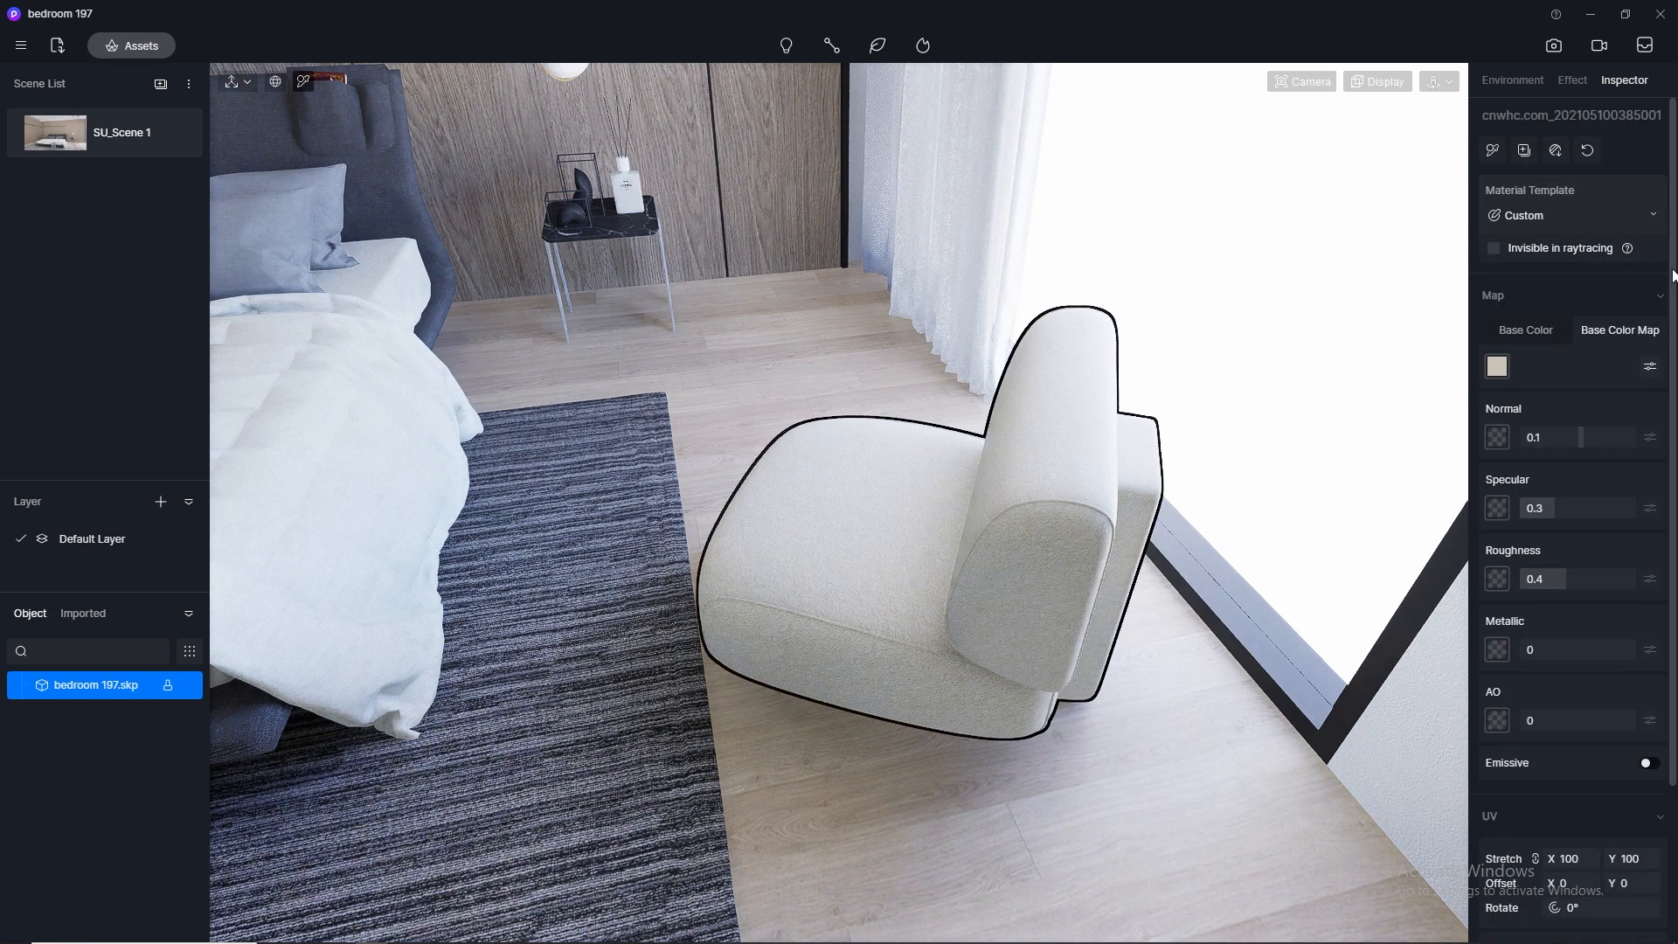
click(1624, 212)
click(1550, 542)
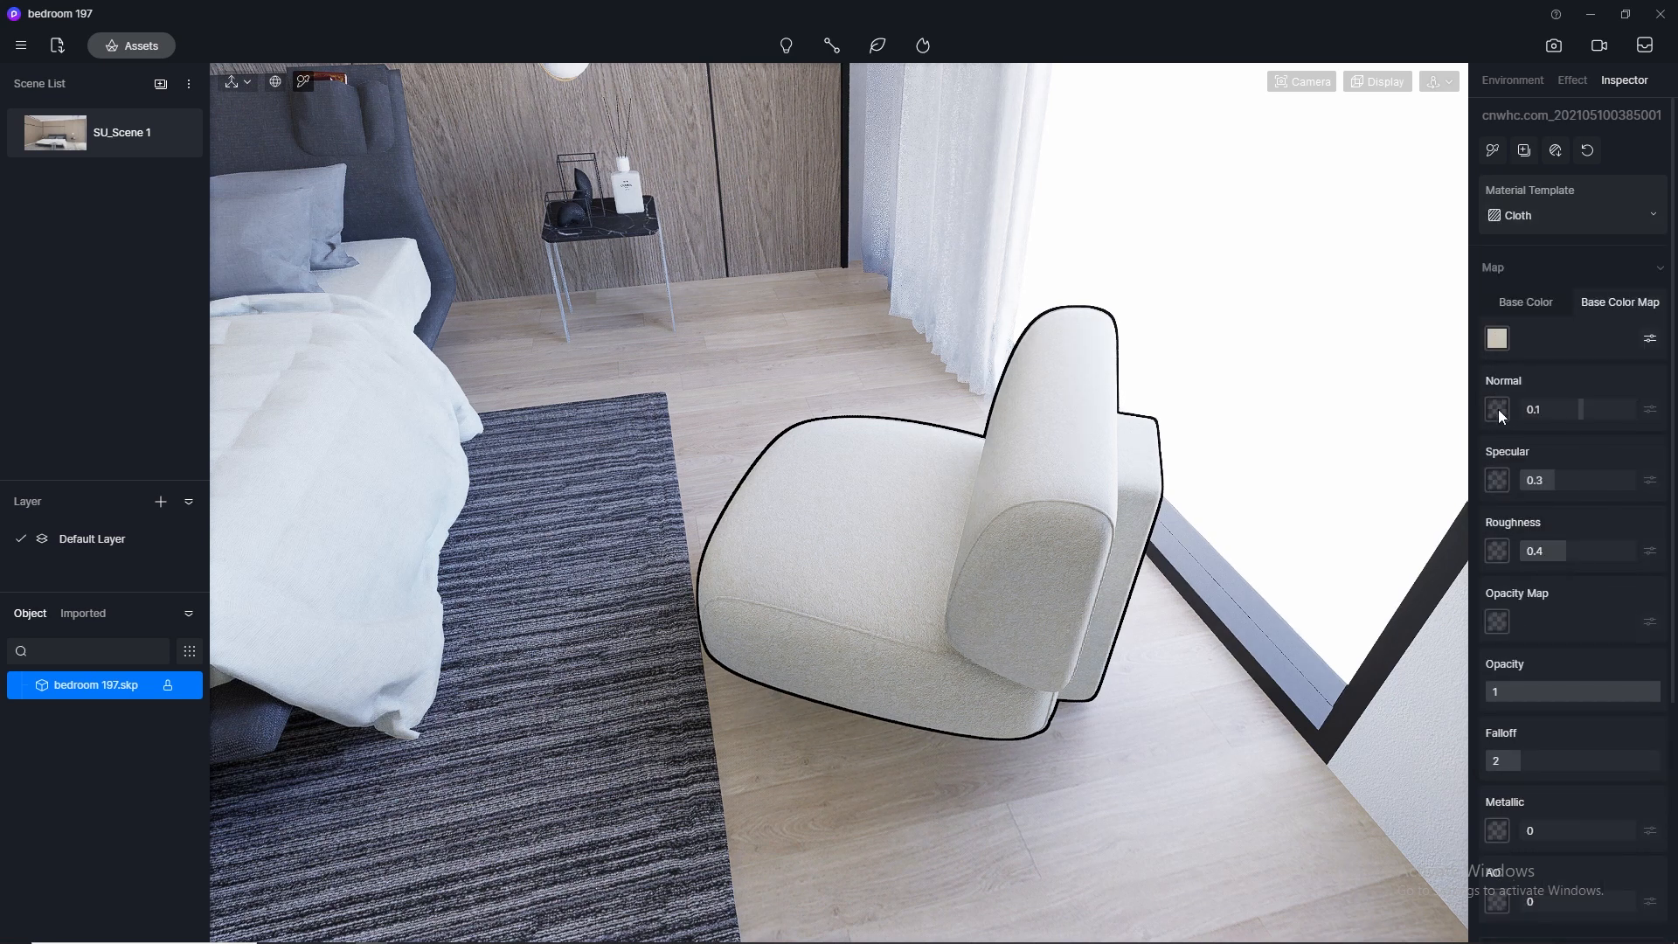
Step: Reuse the armchair material's base color map as its normal map and set its roughness to 0.8
click(1498, 409)
click(1525, 526)
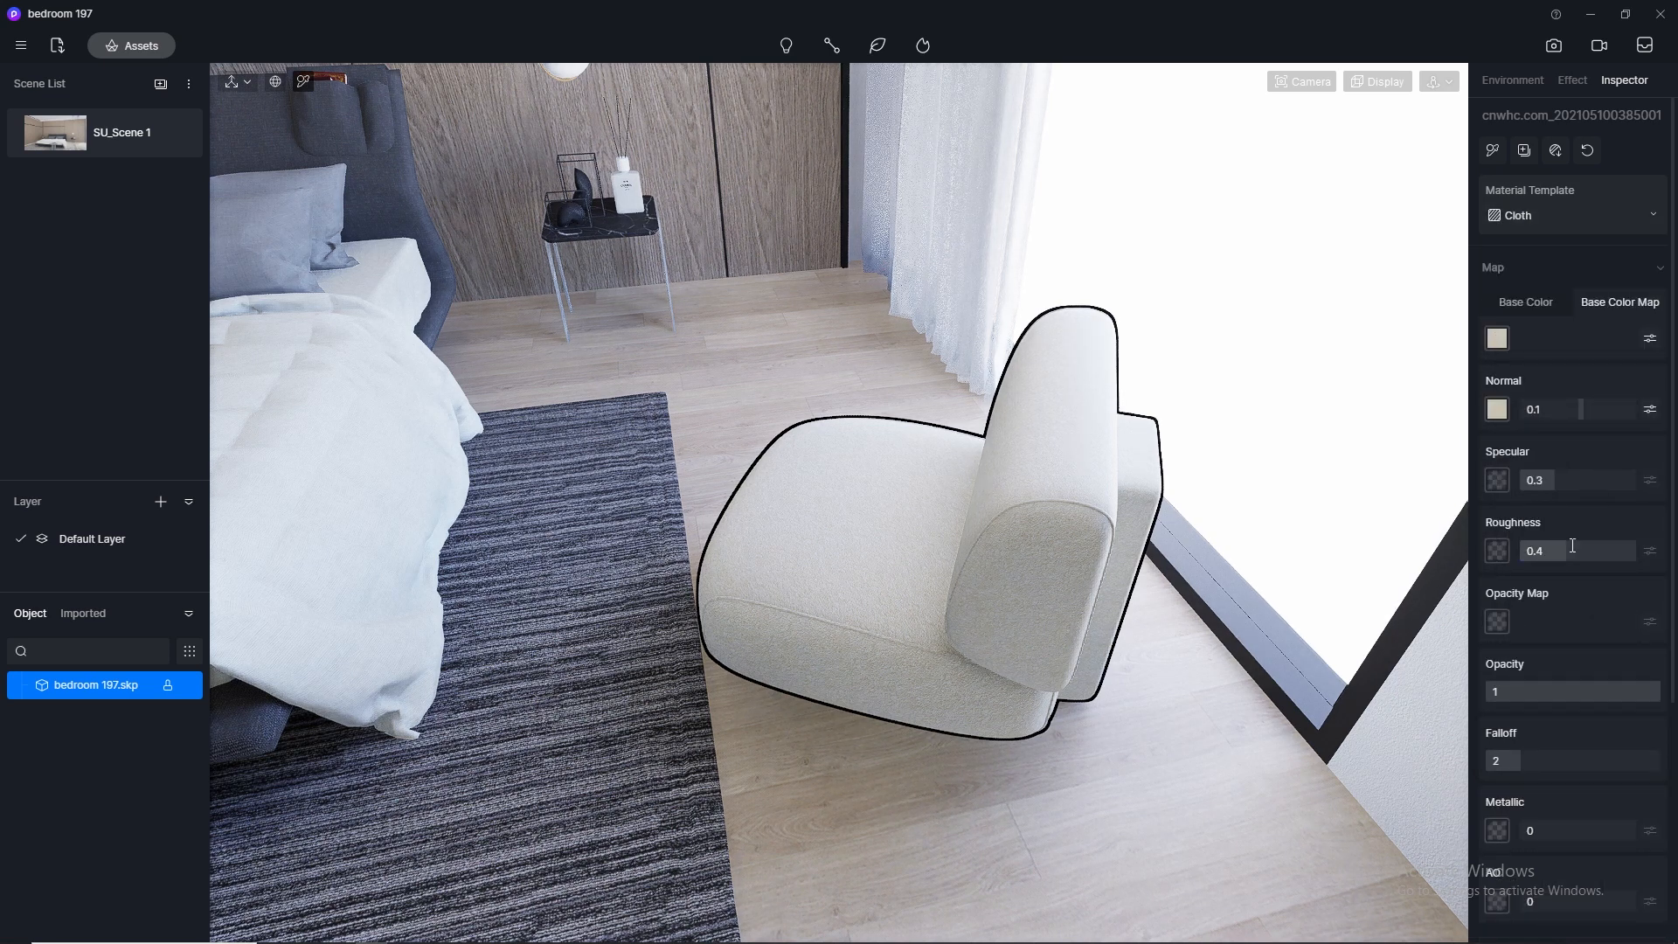
key(Return)
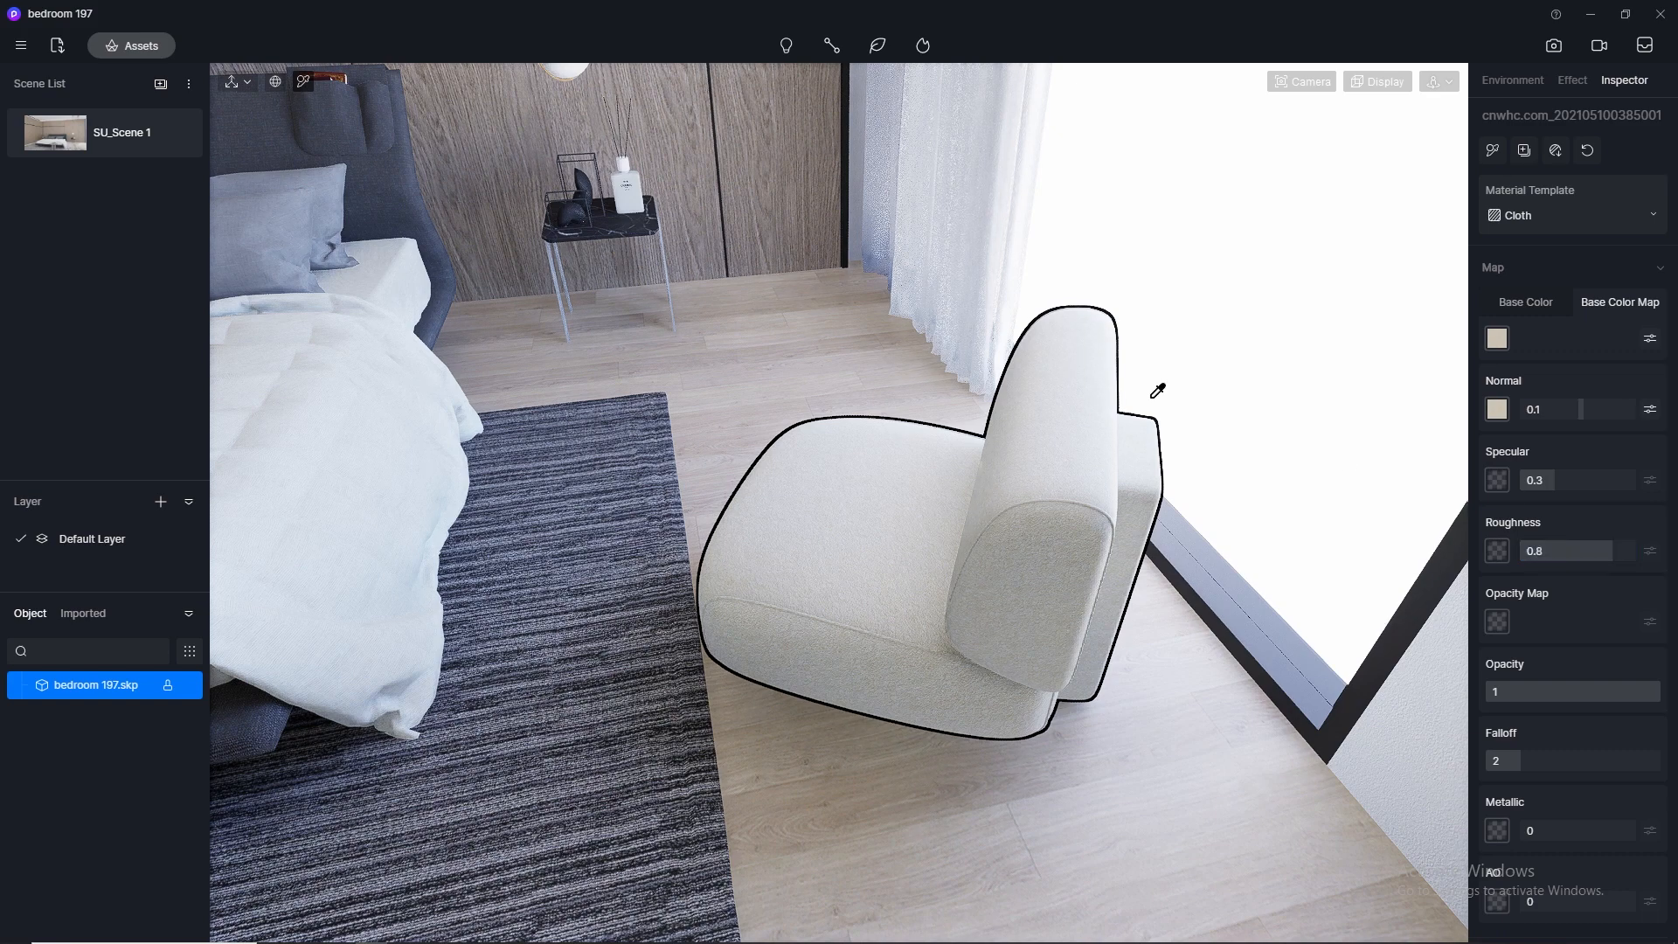
Step: Apply the Brushed Stainless Steel material from the Metal library to the legs of the side table beside the pendant lamp
scroll(1149, 301, down, 2)
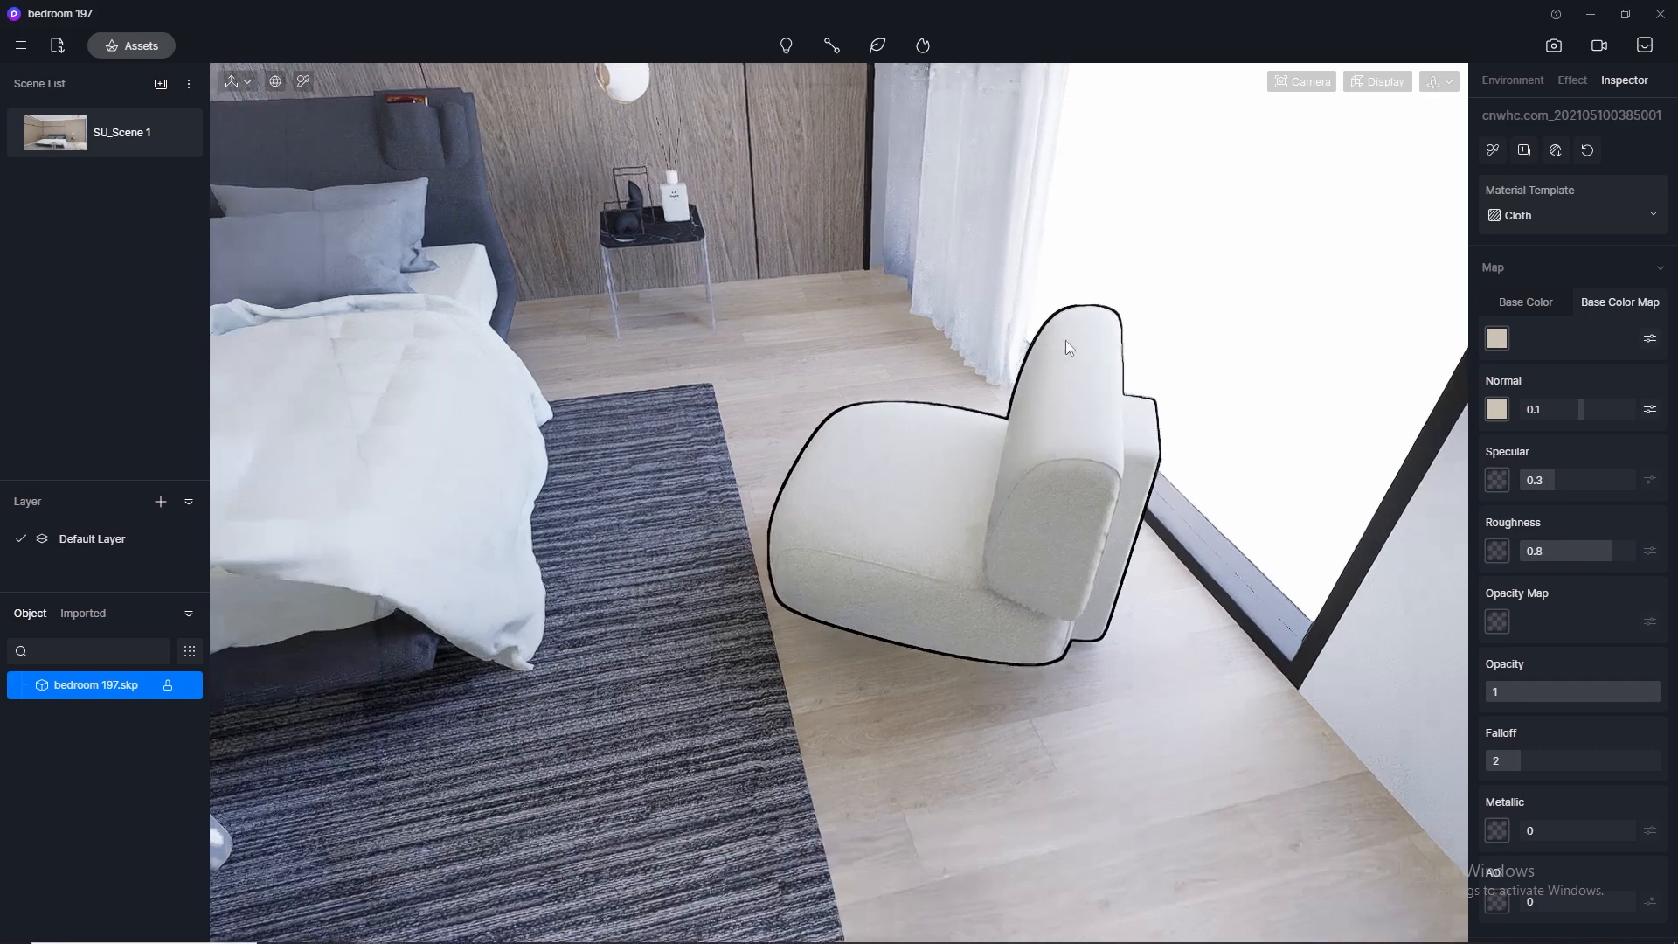
right_drag(721, 371, 659, 292)
middle_drag(659, 292, 803, 332)
scroll(1004, 366, up, 5)
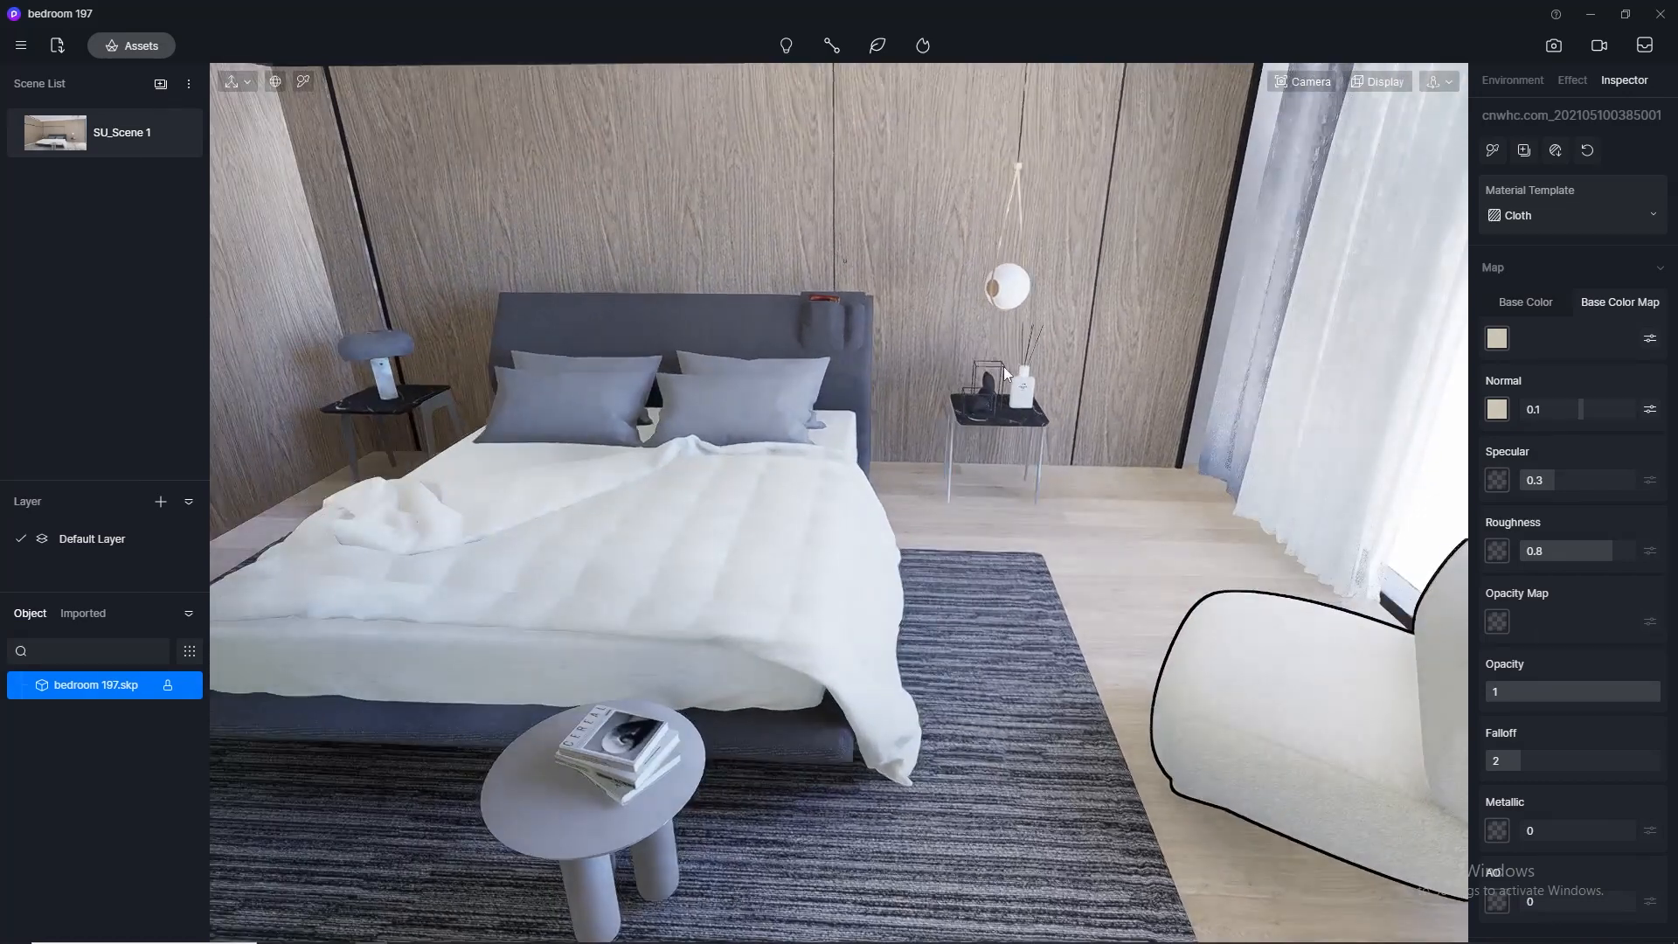
scroll(794, 610, up, 2)
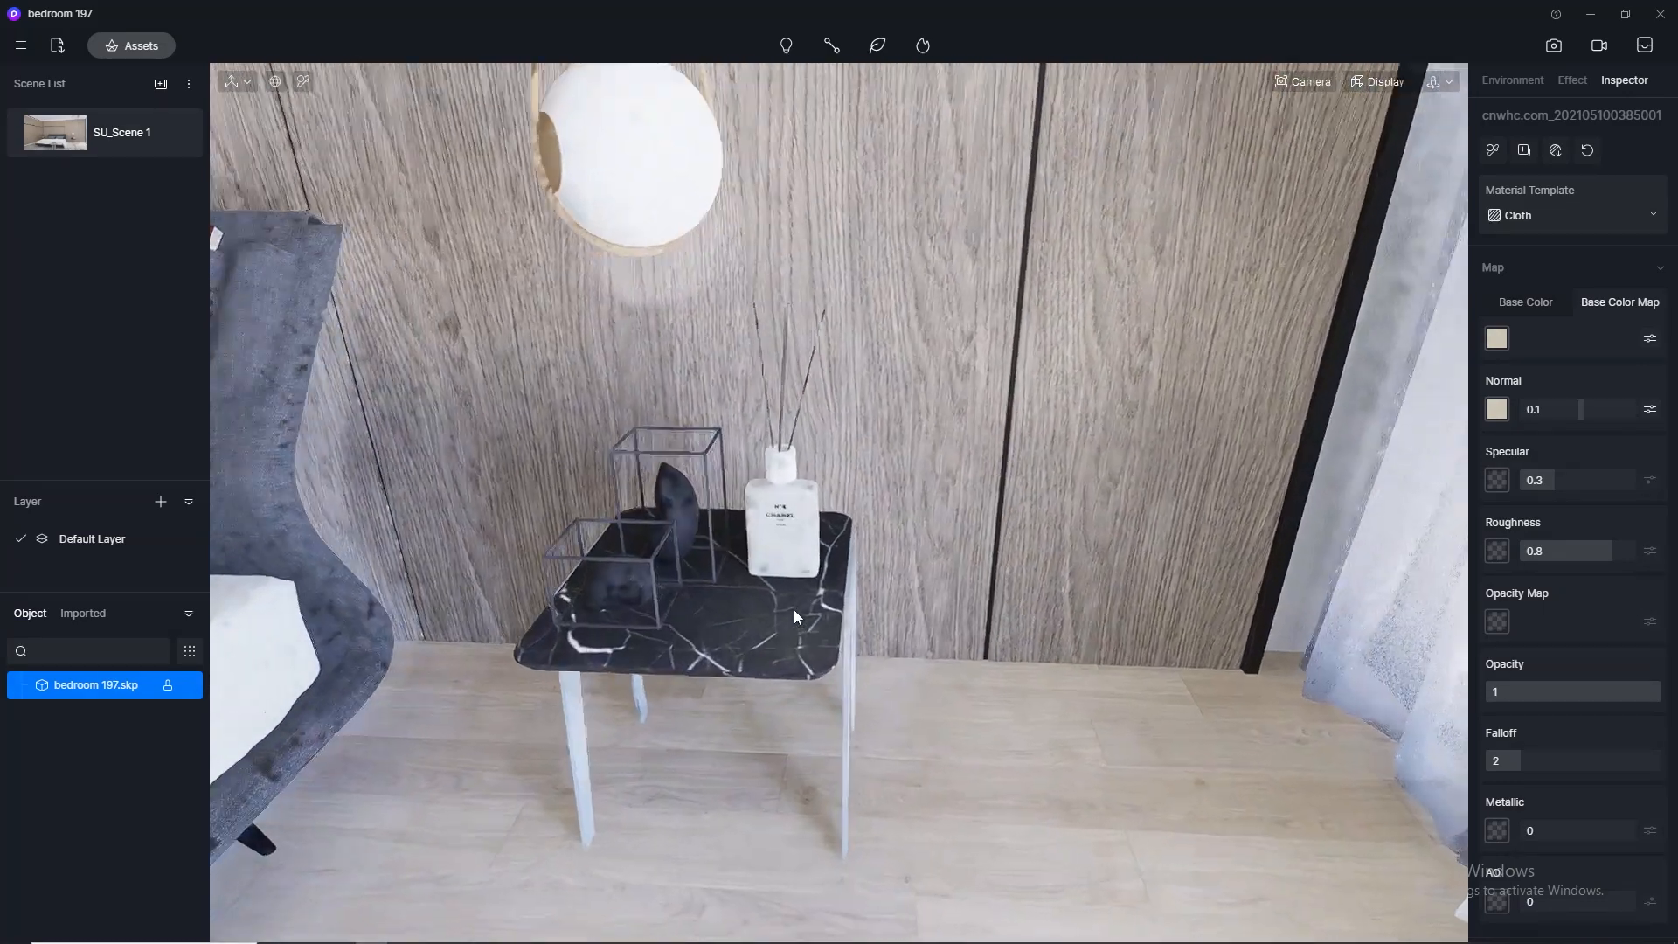
click(119, 49)
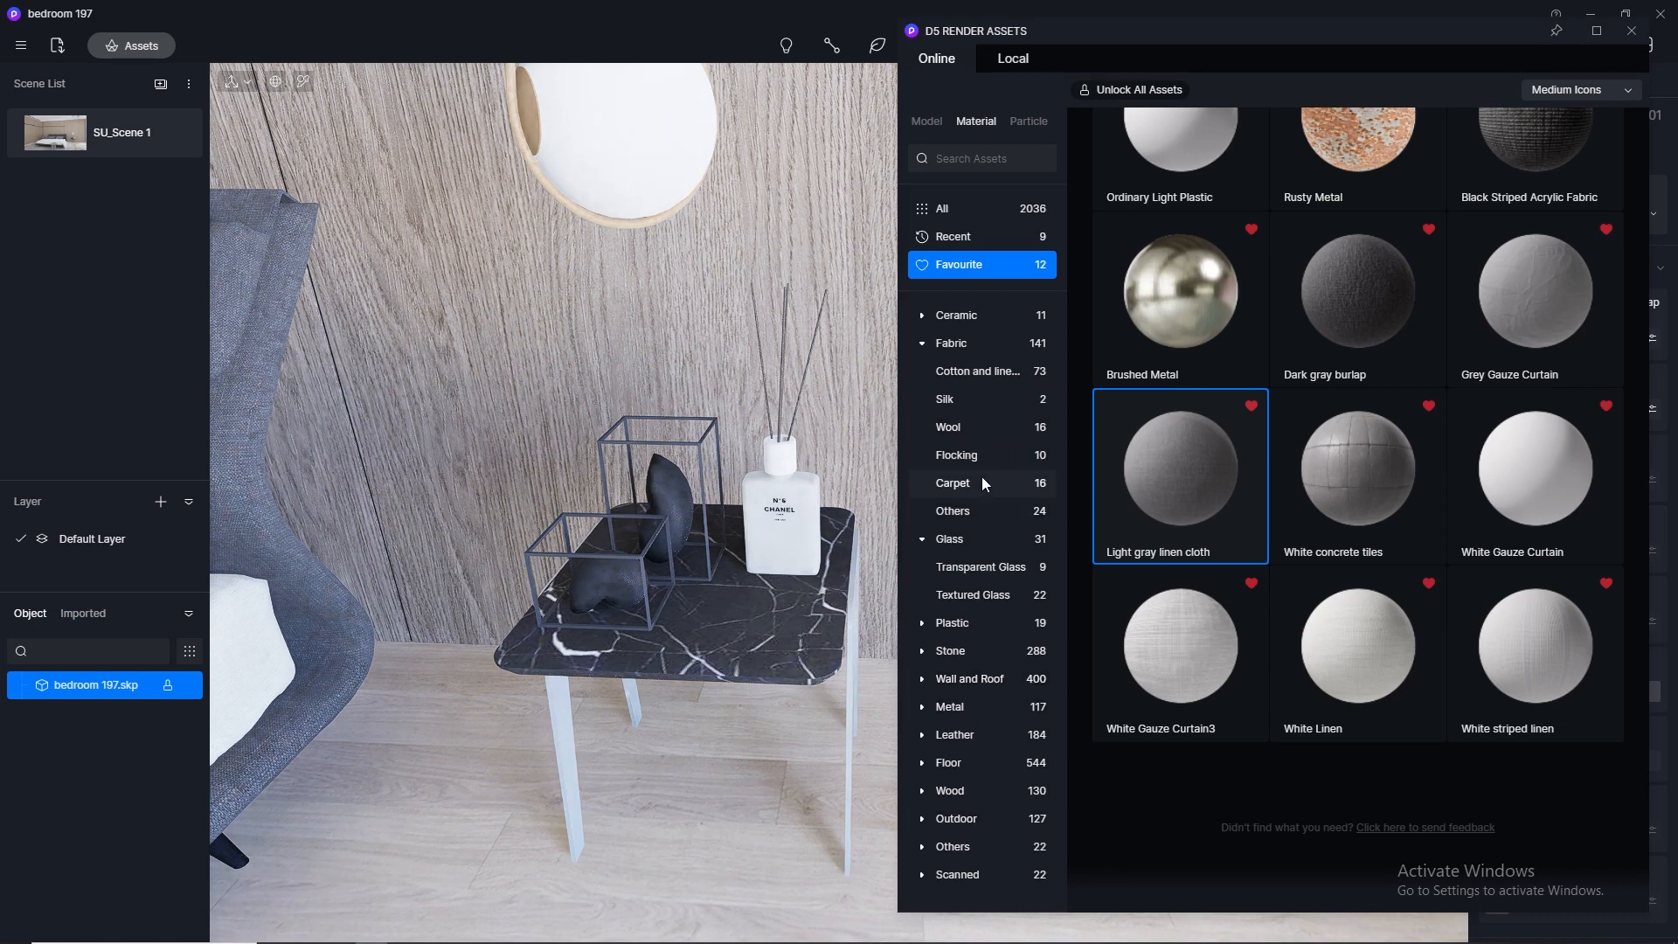
click(980, 707)
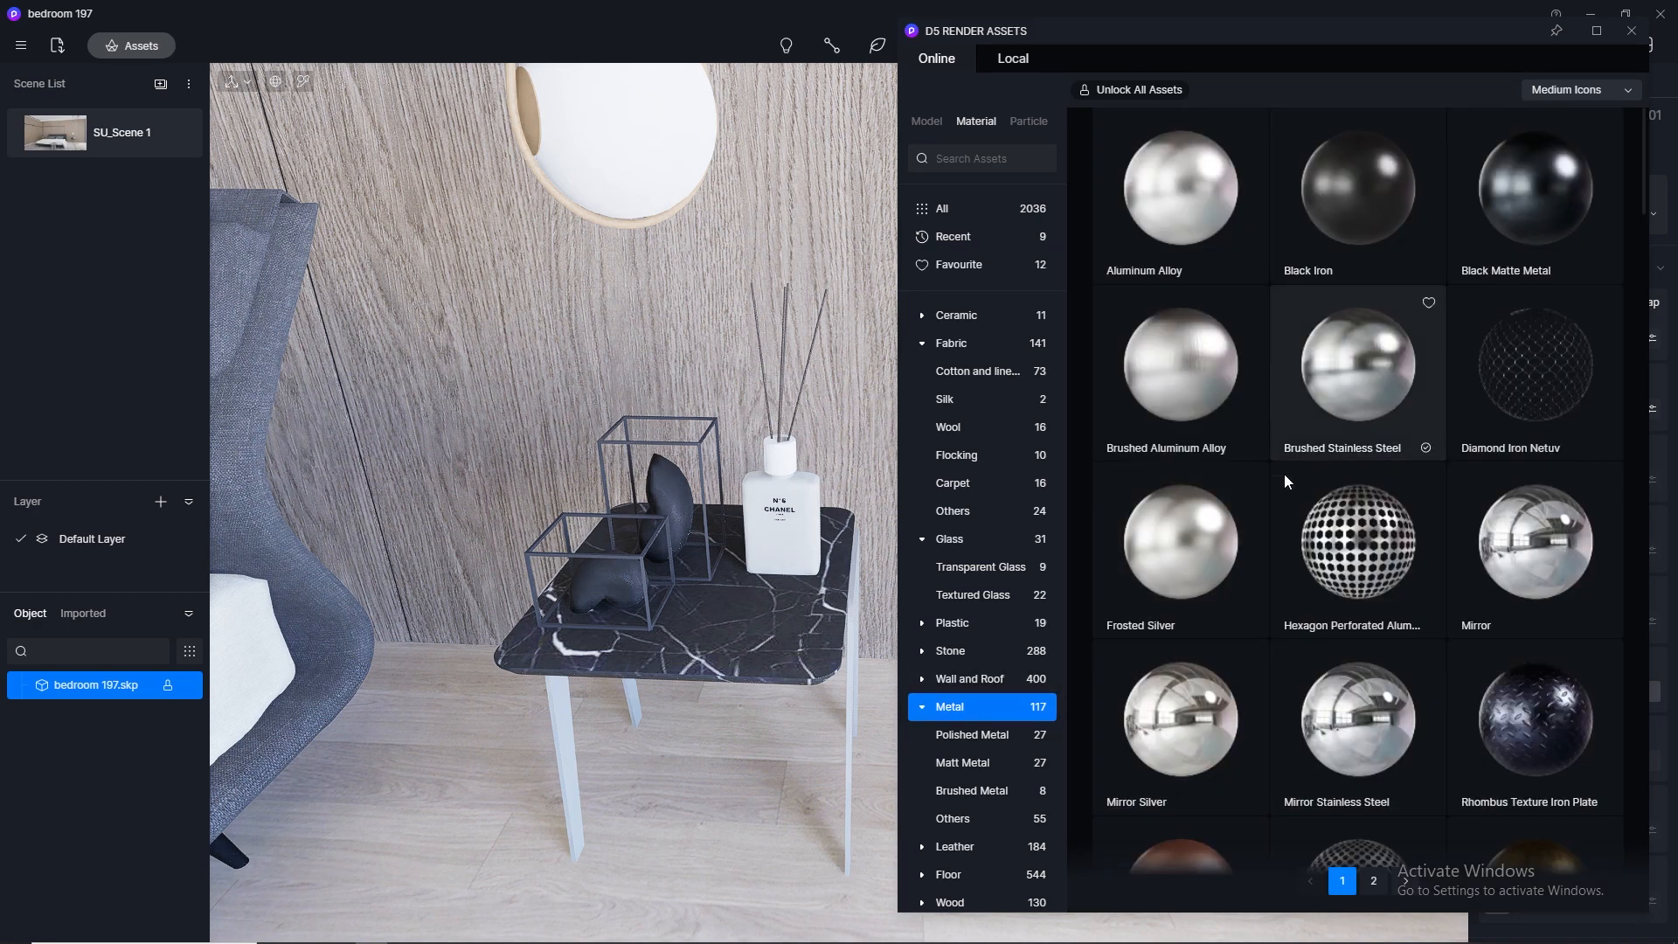
click(1353, 370)
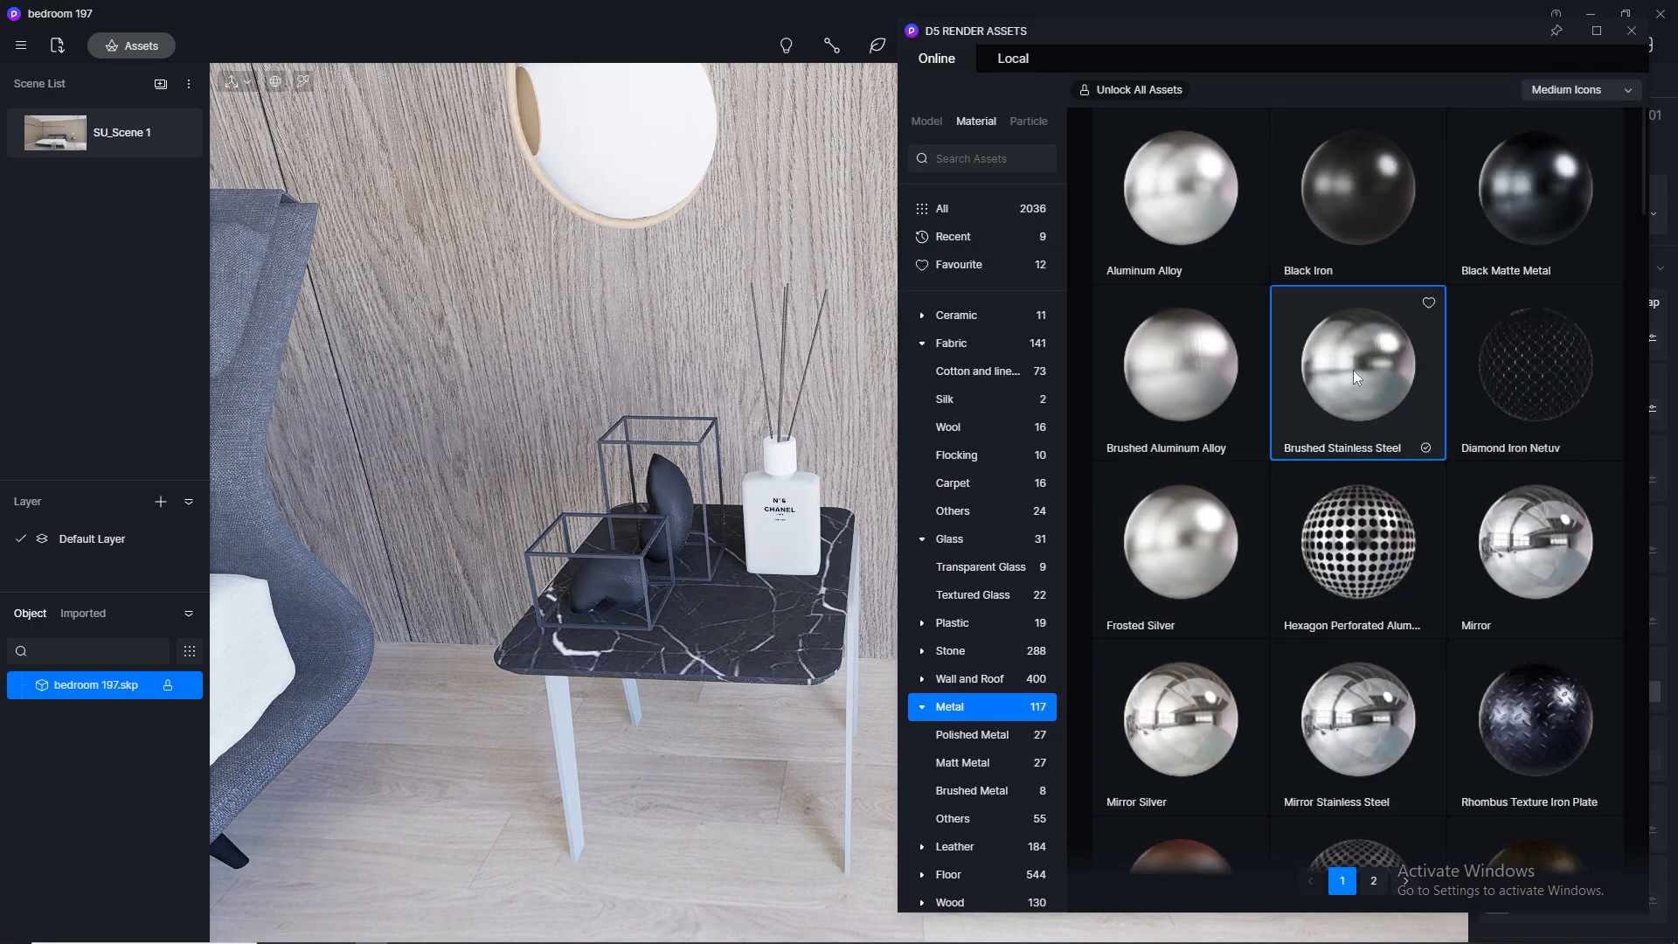
mouse_move(1354, 370)
mouse_down()
mouse_move(573, 735)
mouse_move(629, 716)
mouse_move(715, 751)
mouse_move(853, 726)
mouse_up()
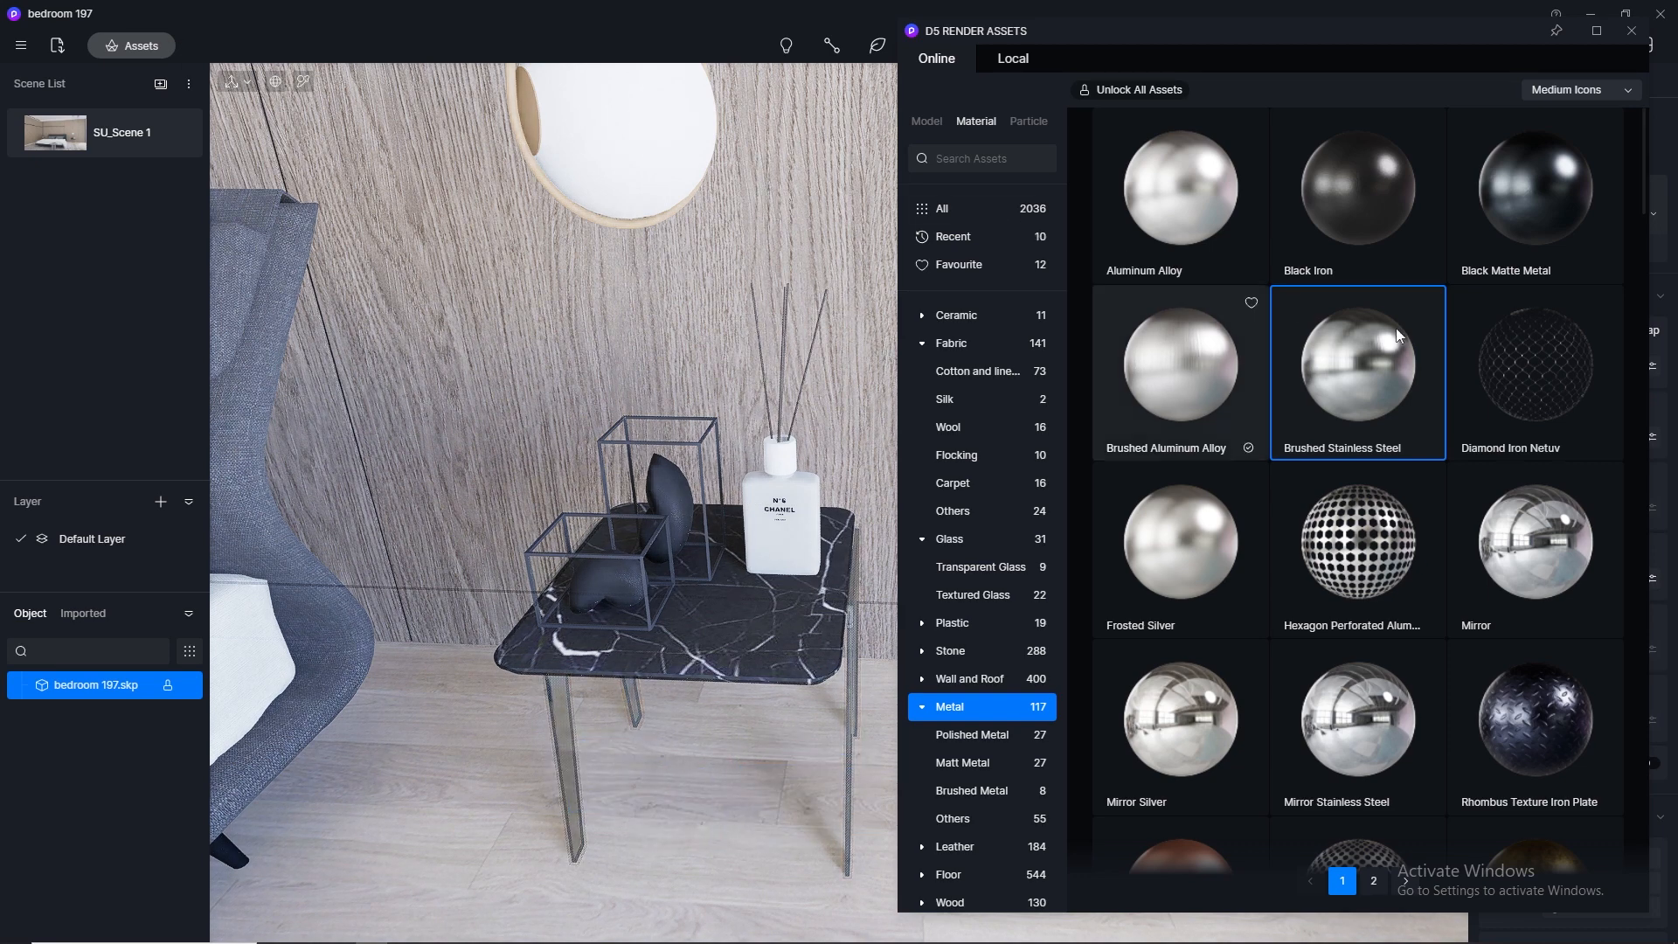
Step: Apply the Black Matte Metal material to the dark sculptures and their wire cube frames on the side table
drag(1524, 206, 613, 566)
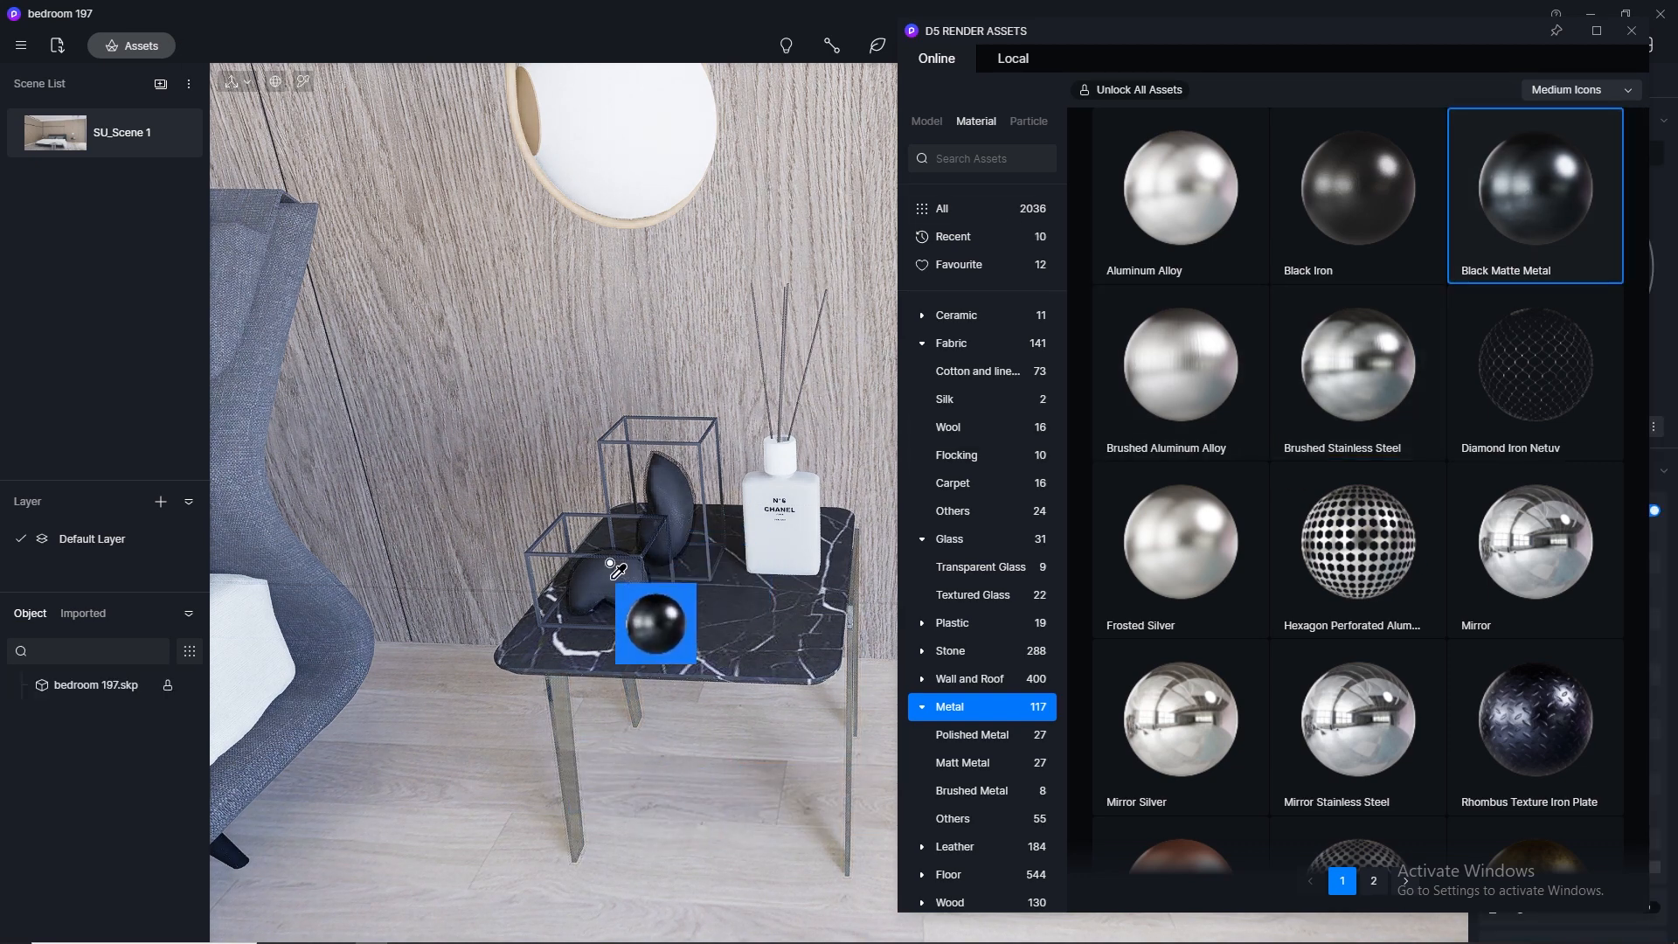
click(611, 564)
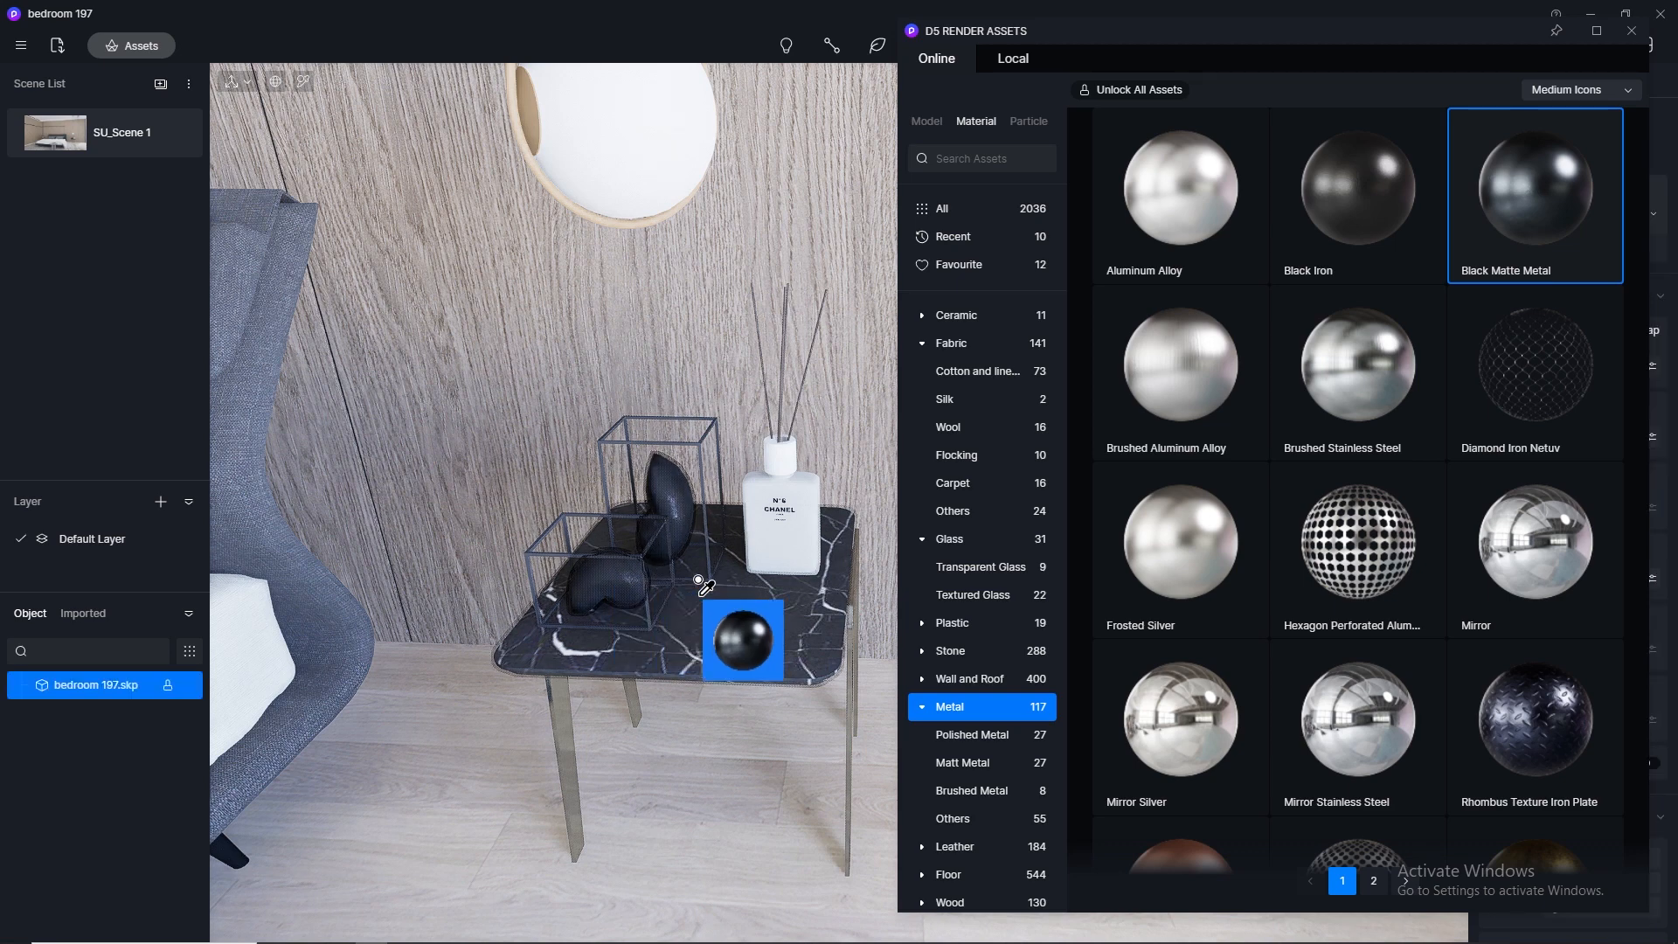
key(Escape)
click(302, 82)
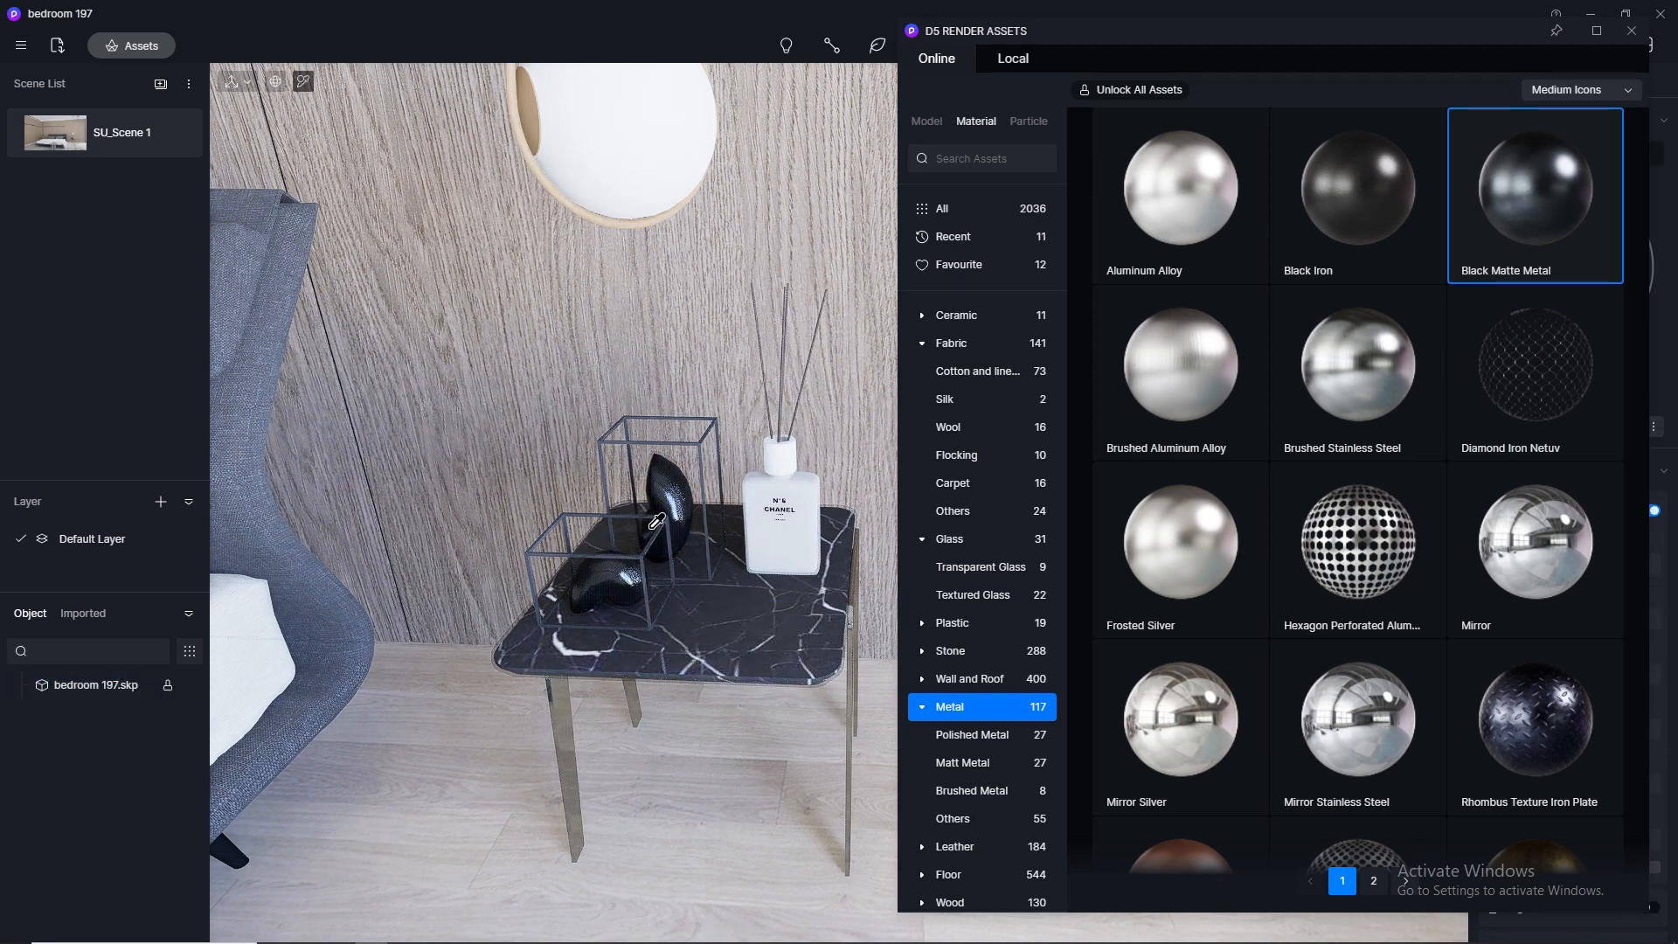
click(1500, 227)
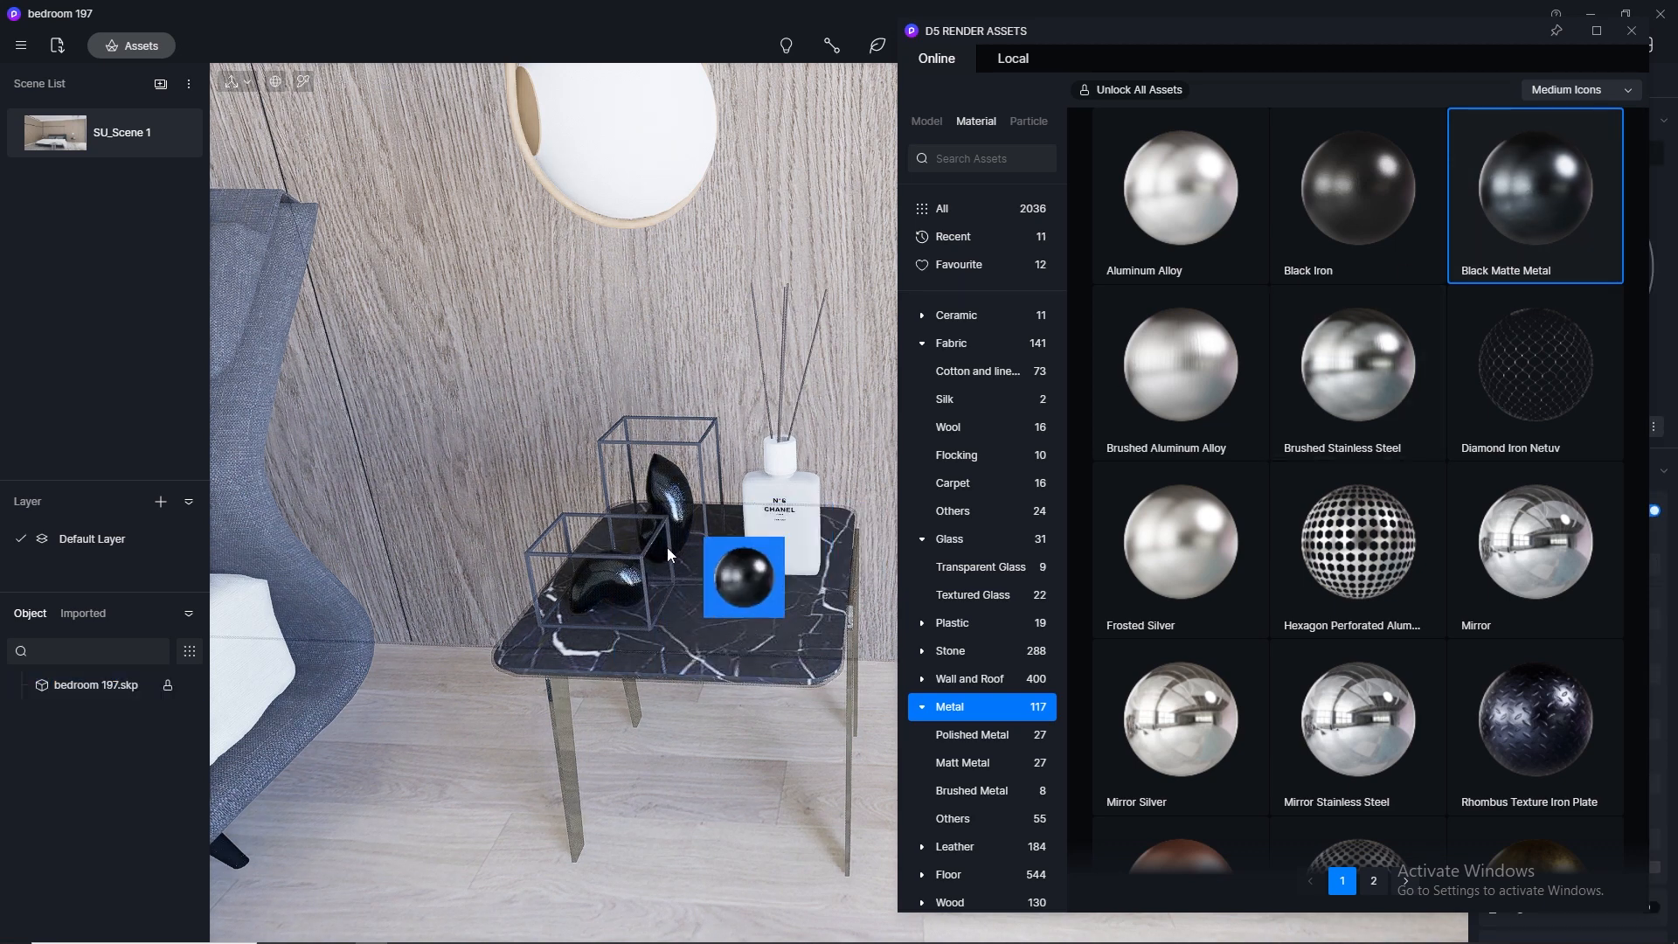
click(648, 533)
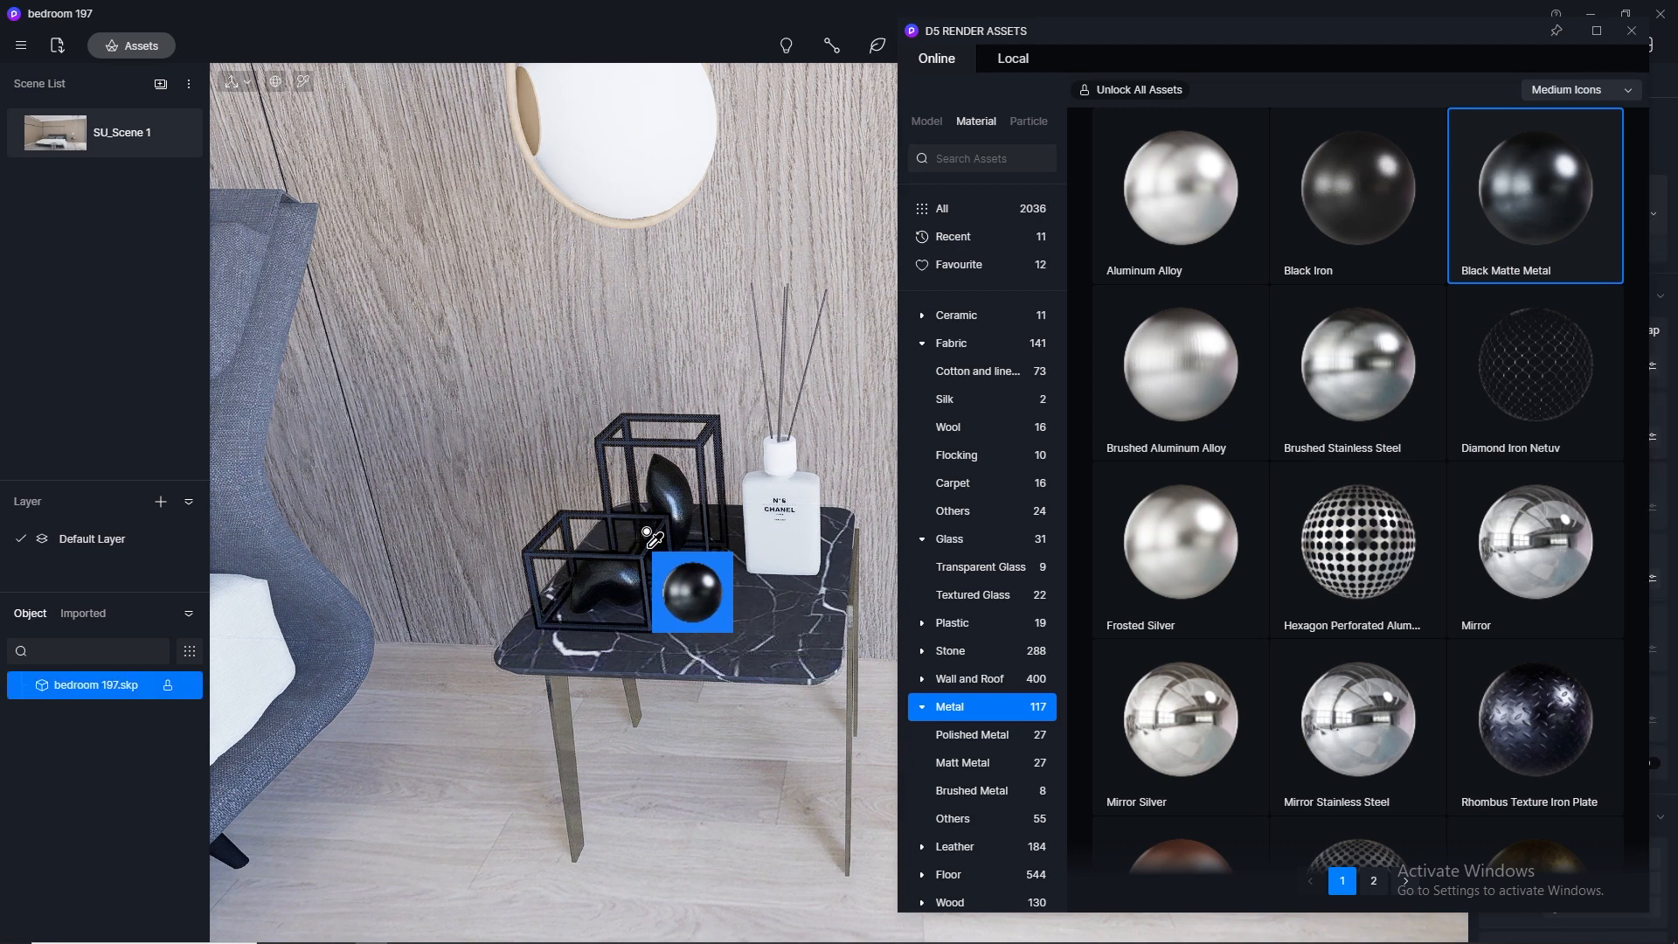
click(1632, 30)
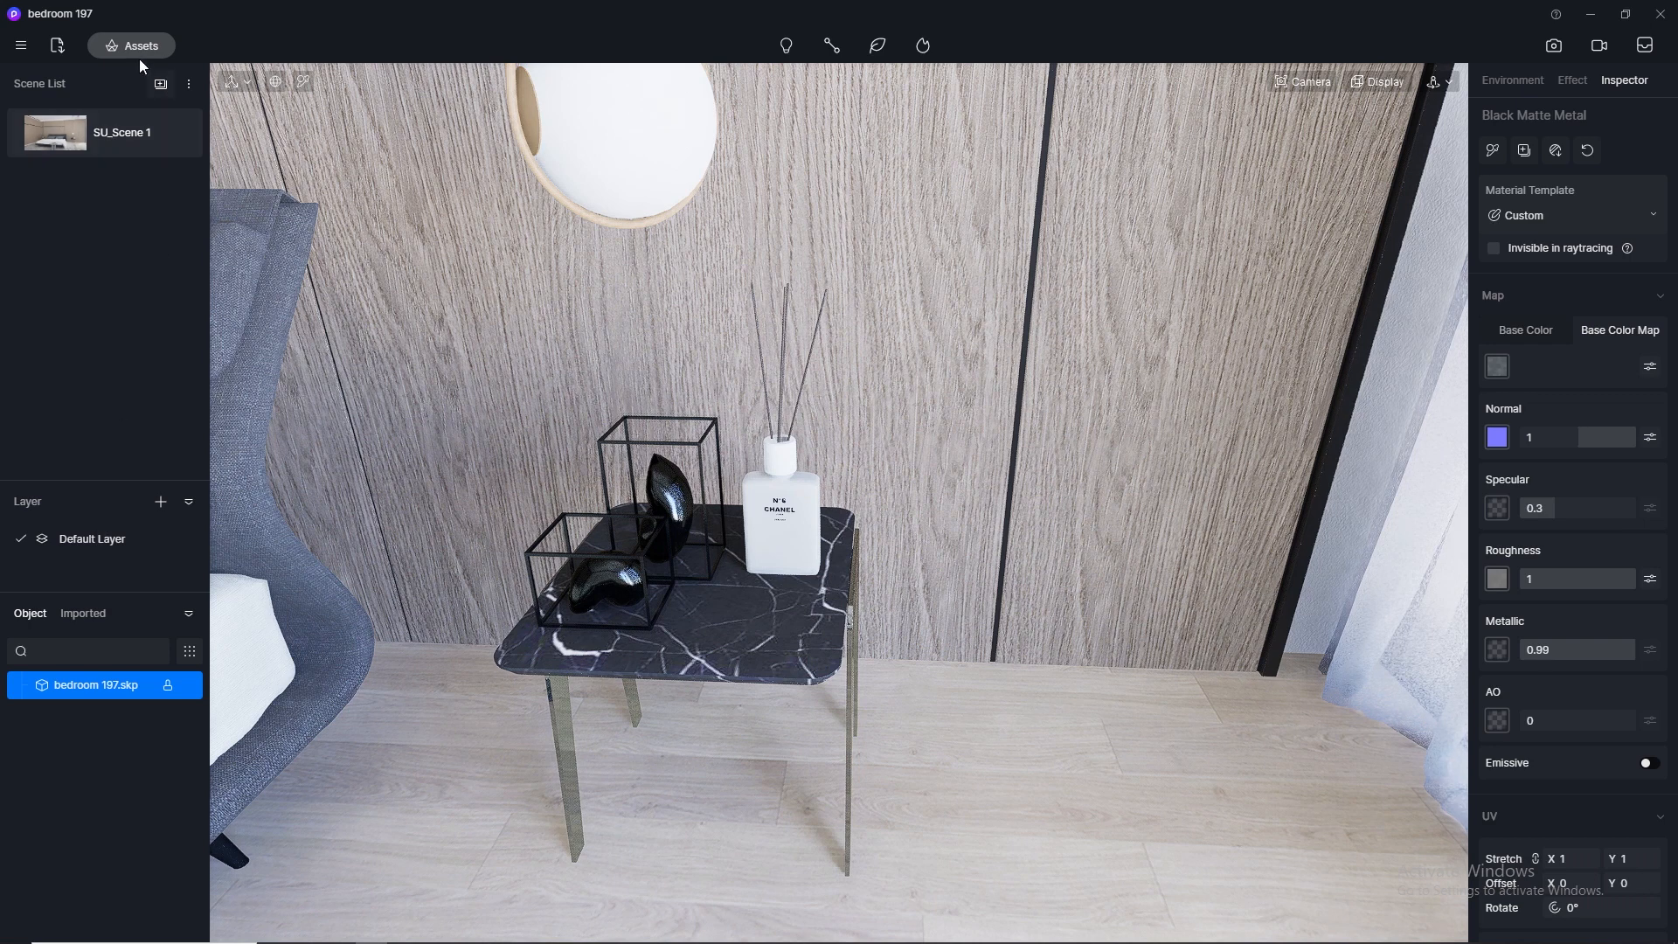
Step: Pick the side table's black marble top and set its normal to 0, specular to 0.5 and roughness to 0.1
click(304, 81)
click(761, 617)
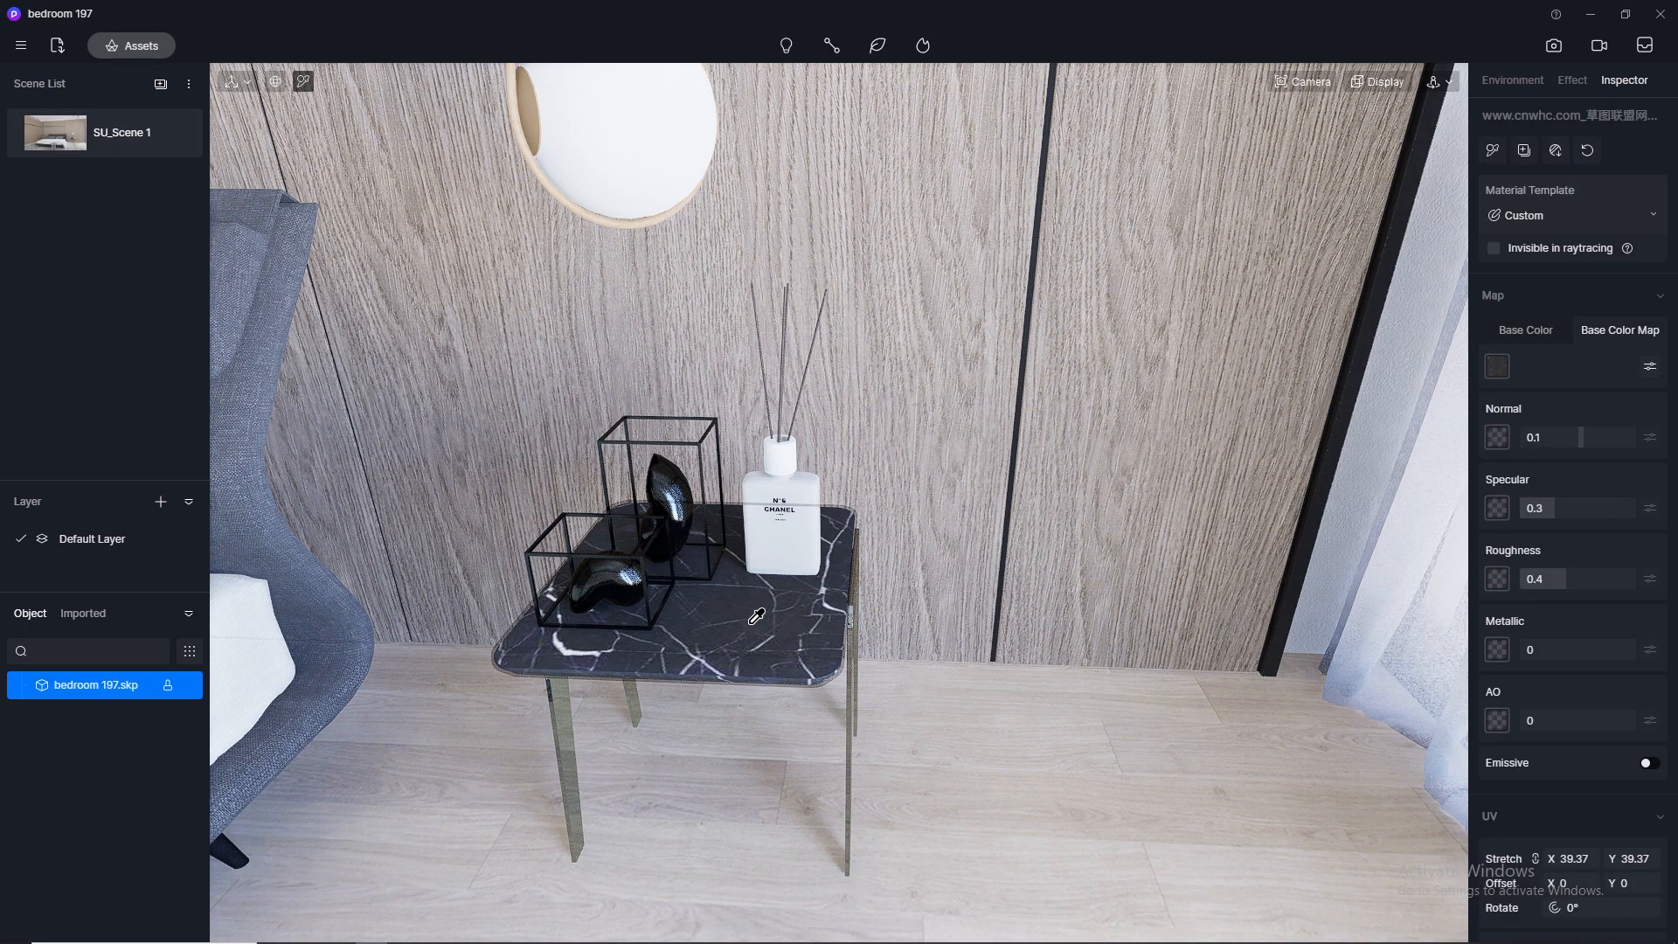
click(1582, 438)
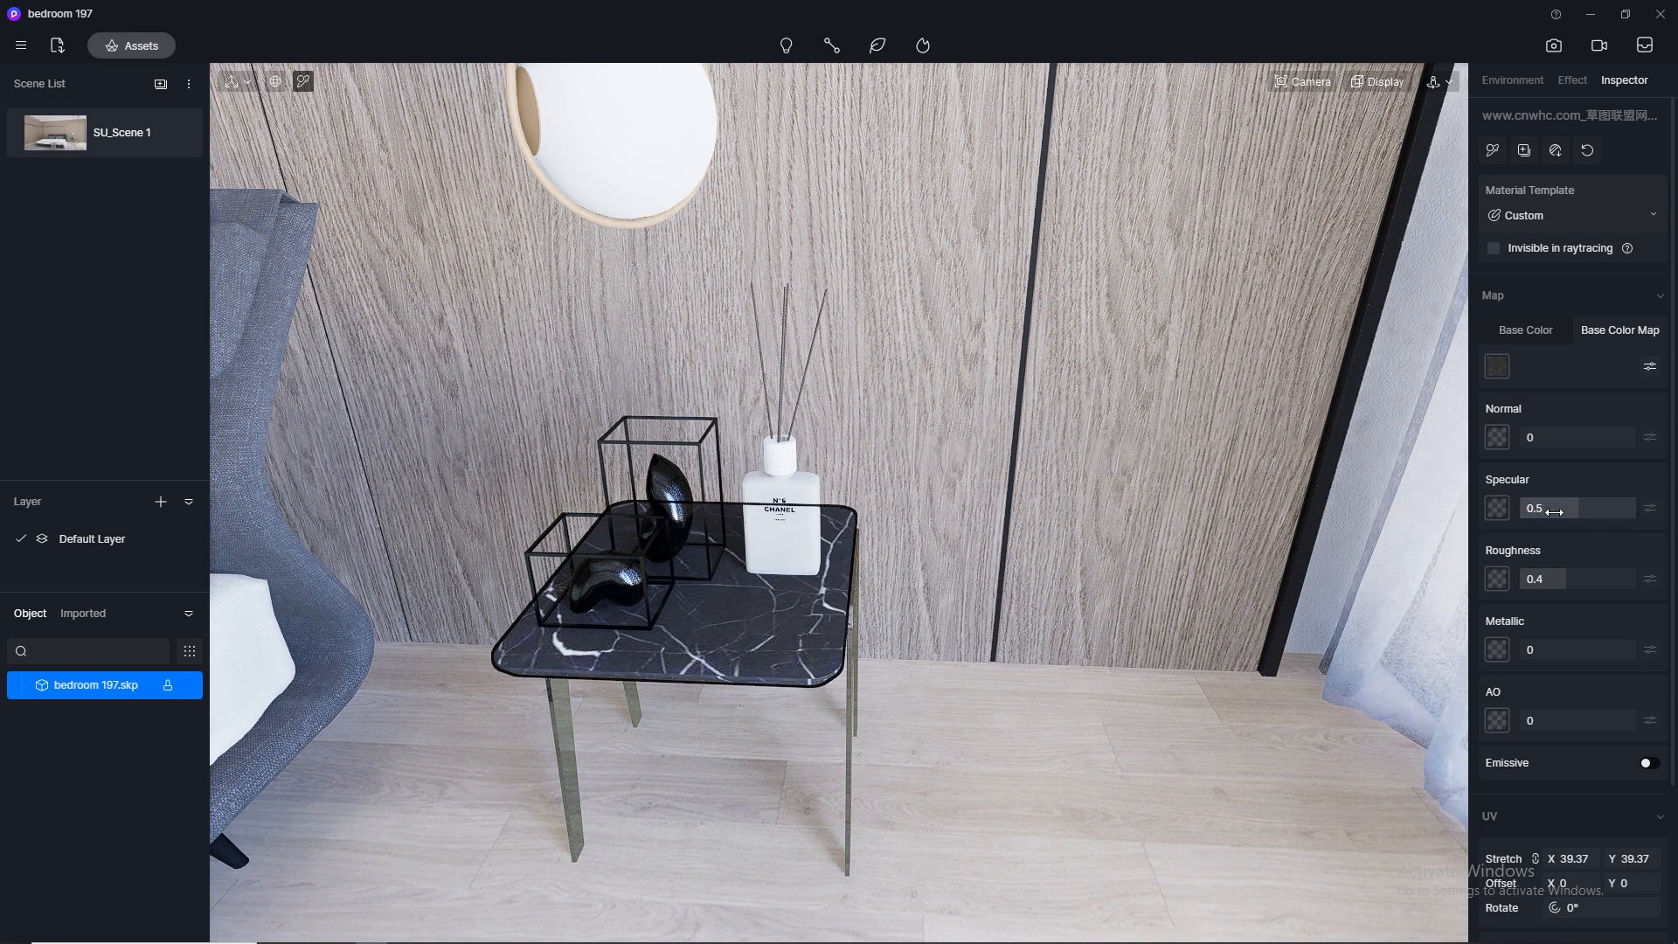
click(1569, 579)
text(0.1)
key(Return)
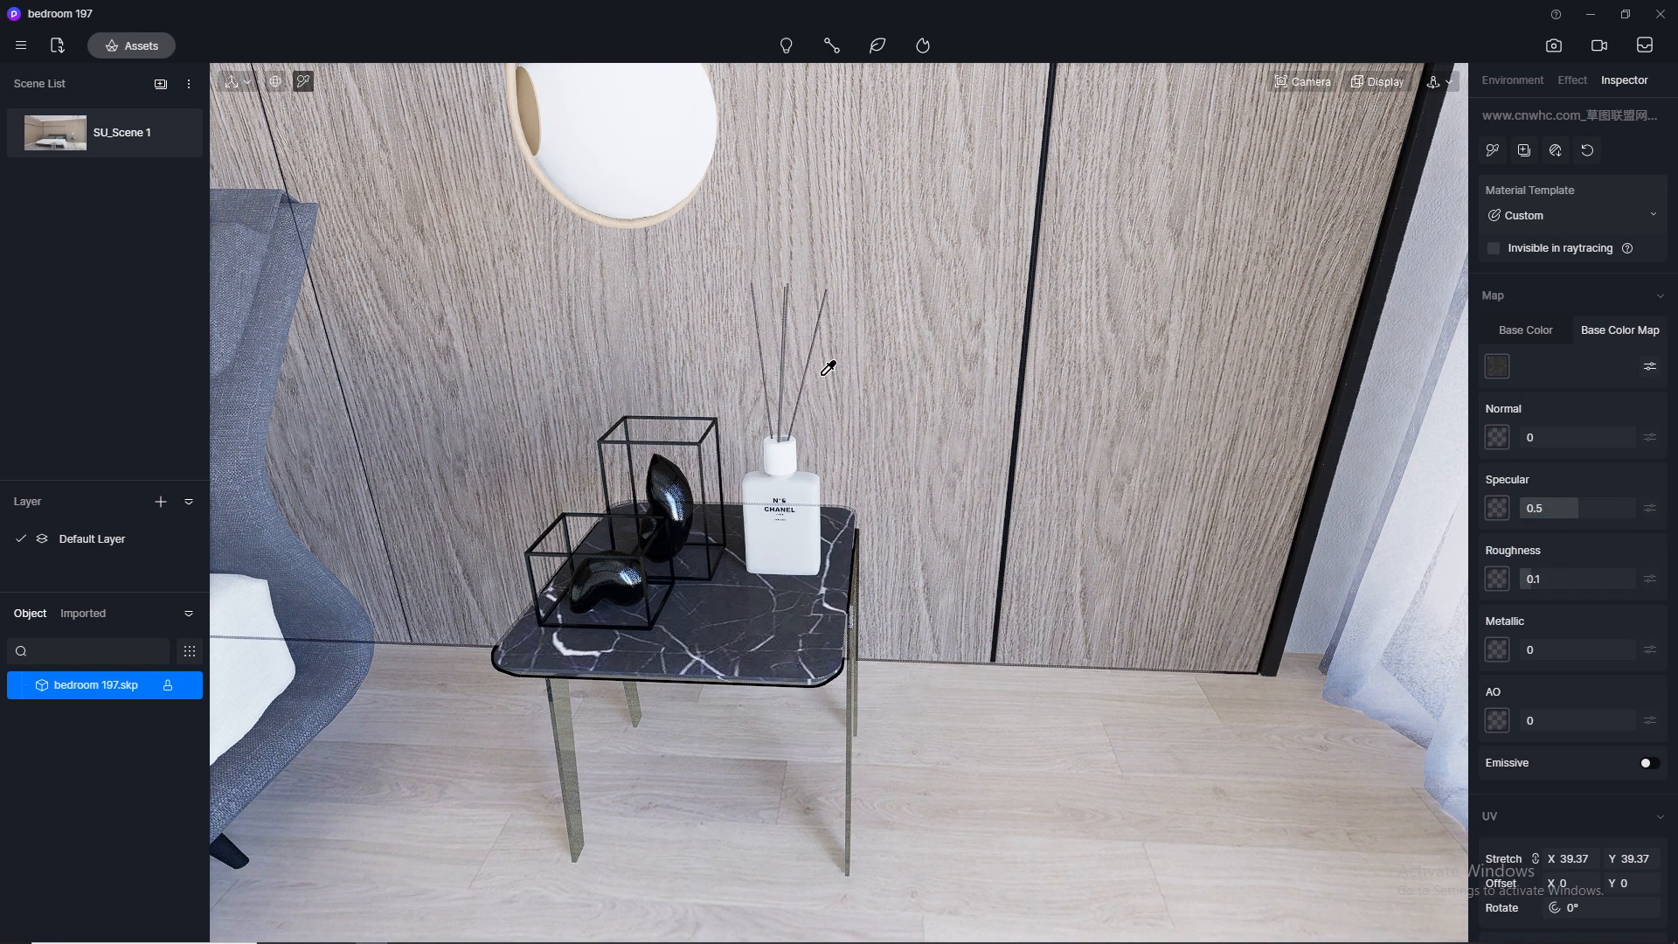
Step: Examine the material of the small black fitting on the wood wall above the headboard
scroll(1159, 444, down, 5)
right_drag(633, 417, 640, 389)
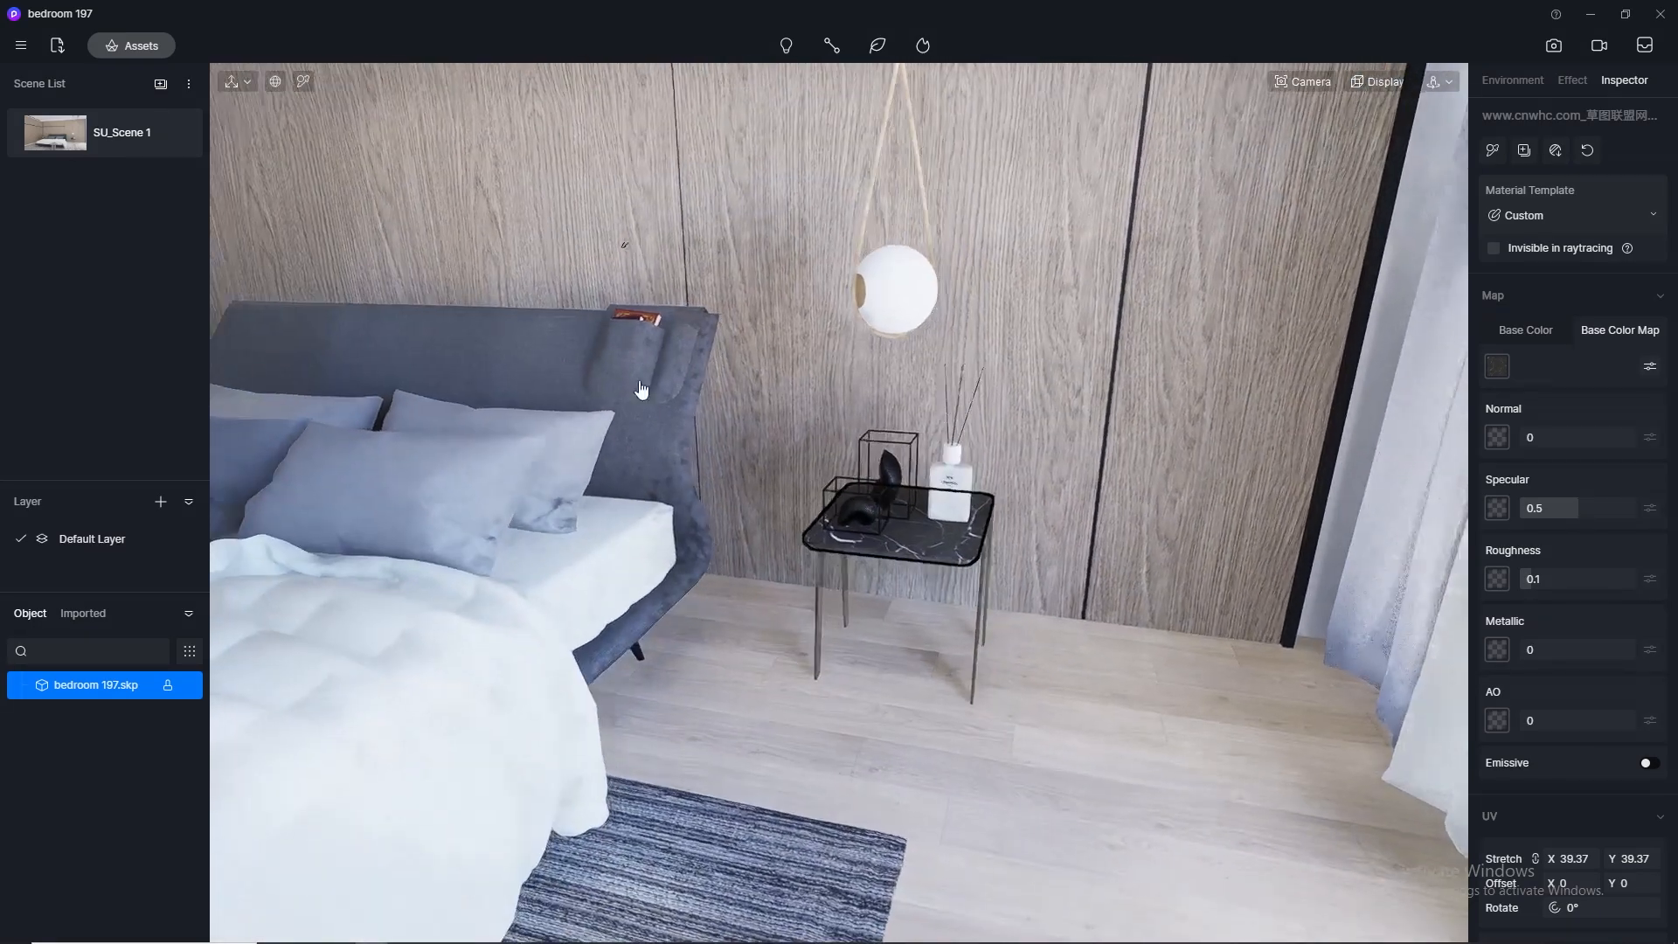
middle_drag(639, 389, 998, 476)
scroll(1202, 383, up, 6)
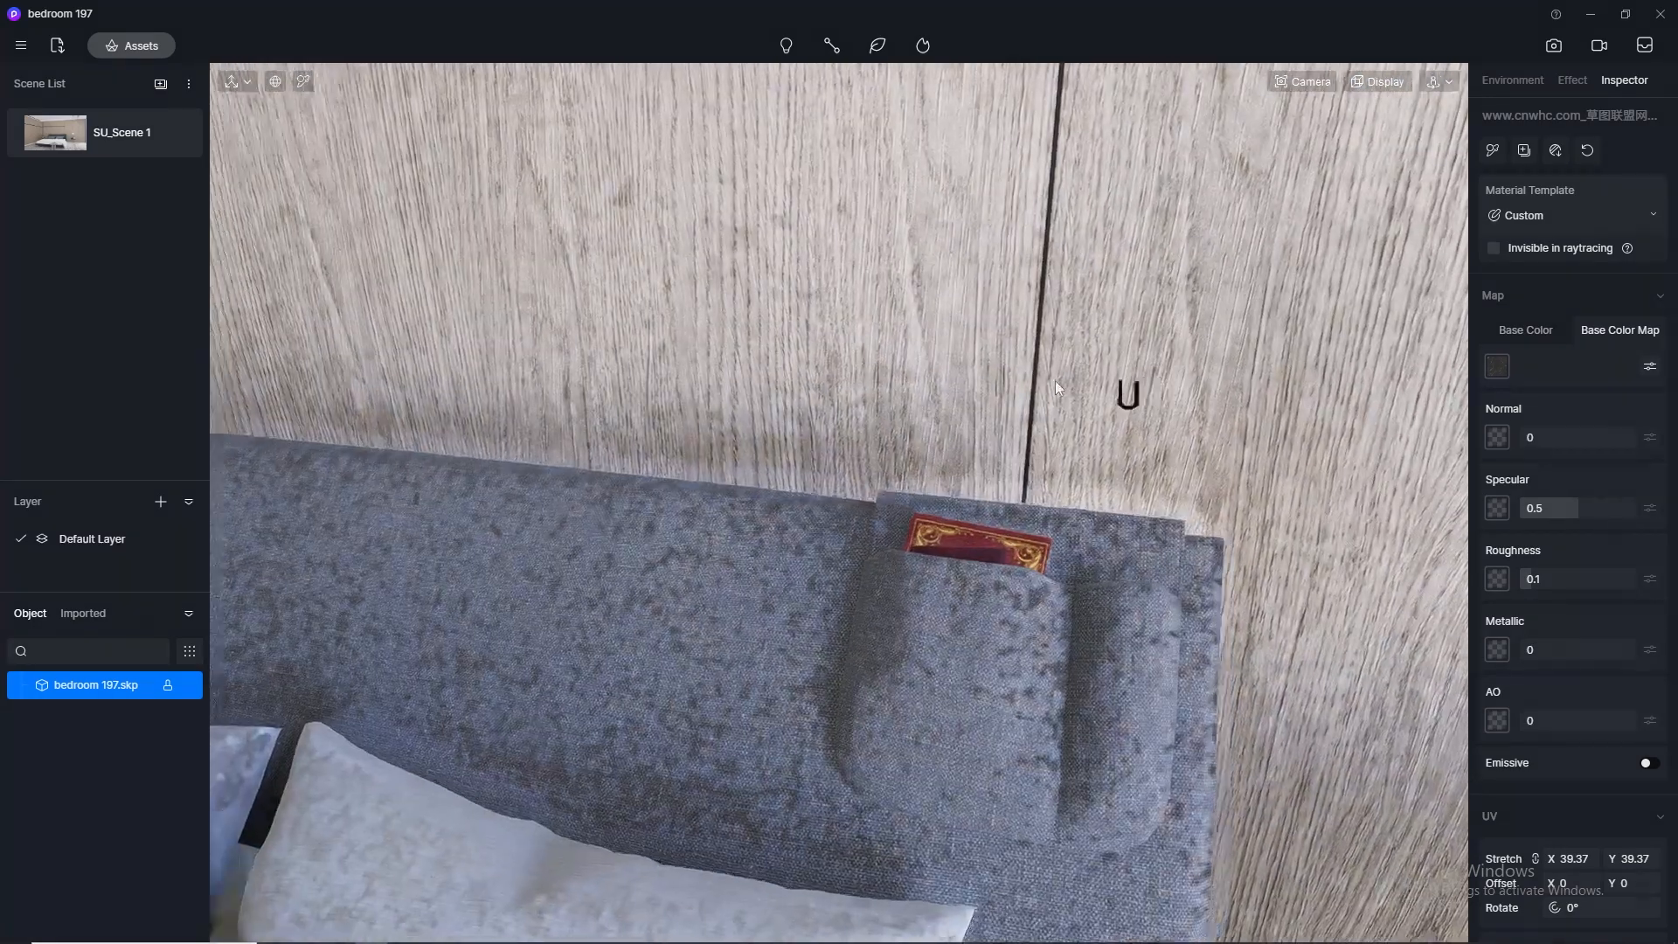
right_drag(1056, 380, 640, 341)
click(608, 343)
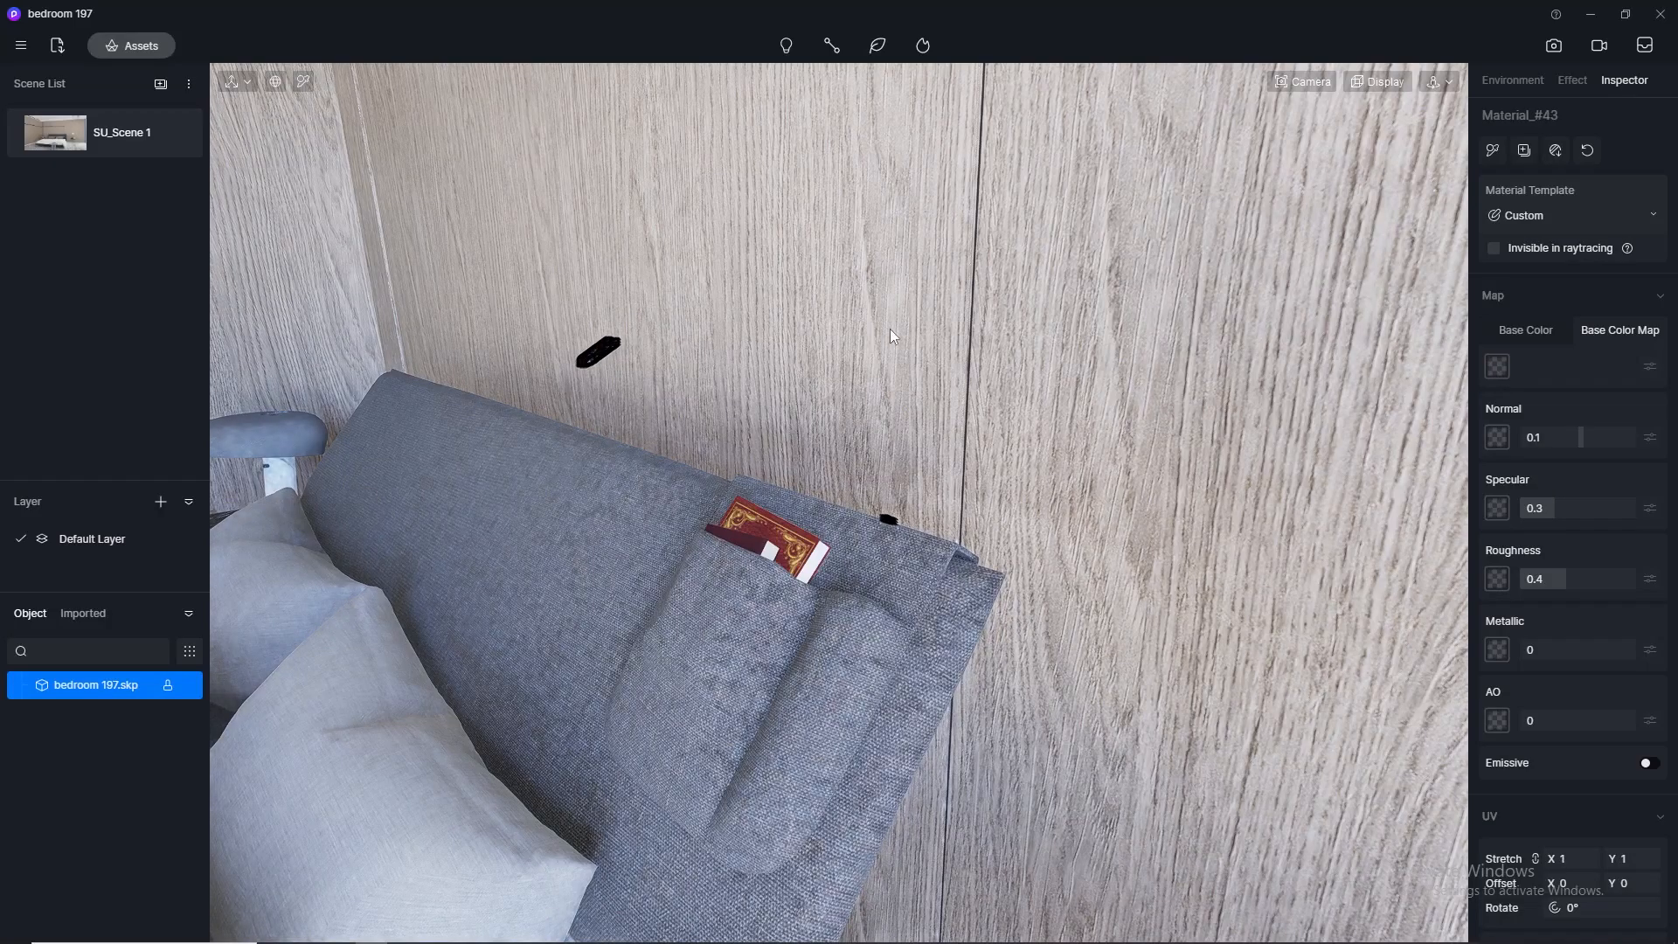
scroll(890, 329, down, 3)
scroll(832, 341, up, 2)
right_drag(722, 386, 951, 259)
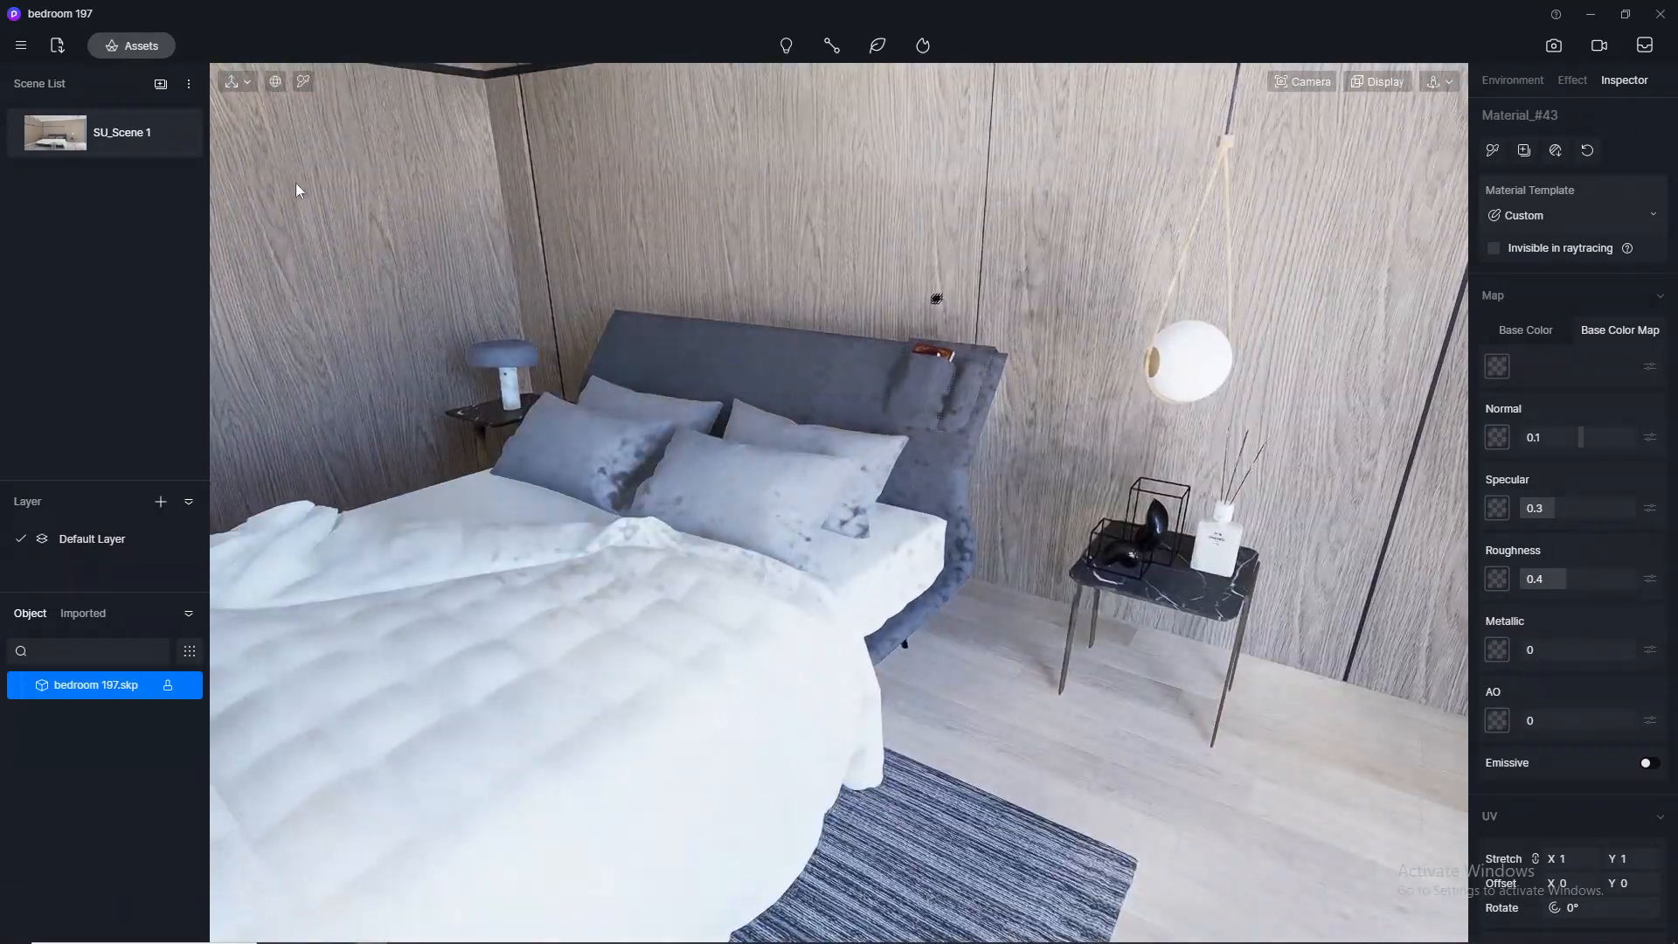
Step: Apply the White Gauze Curtain material from the Favourite materials to the pendant lamp's globe beside the bed
click(56, 130)
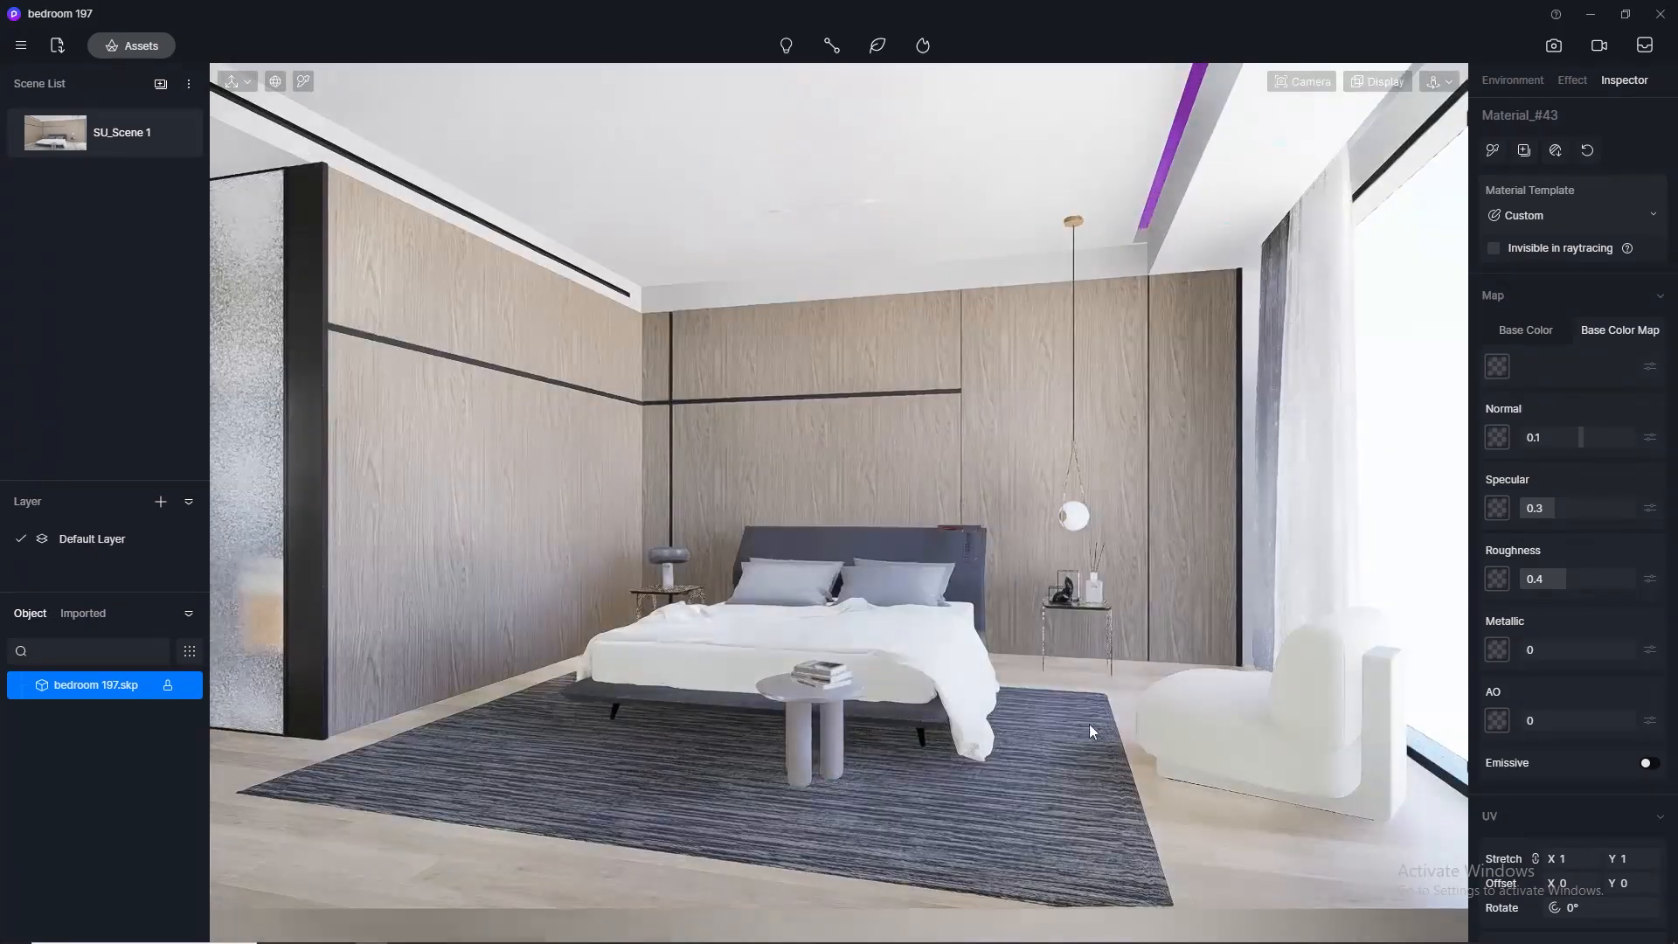
click(1089, 724)
scroll(1058, 472, up, 3)
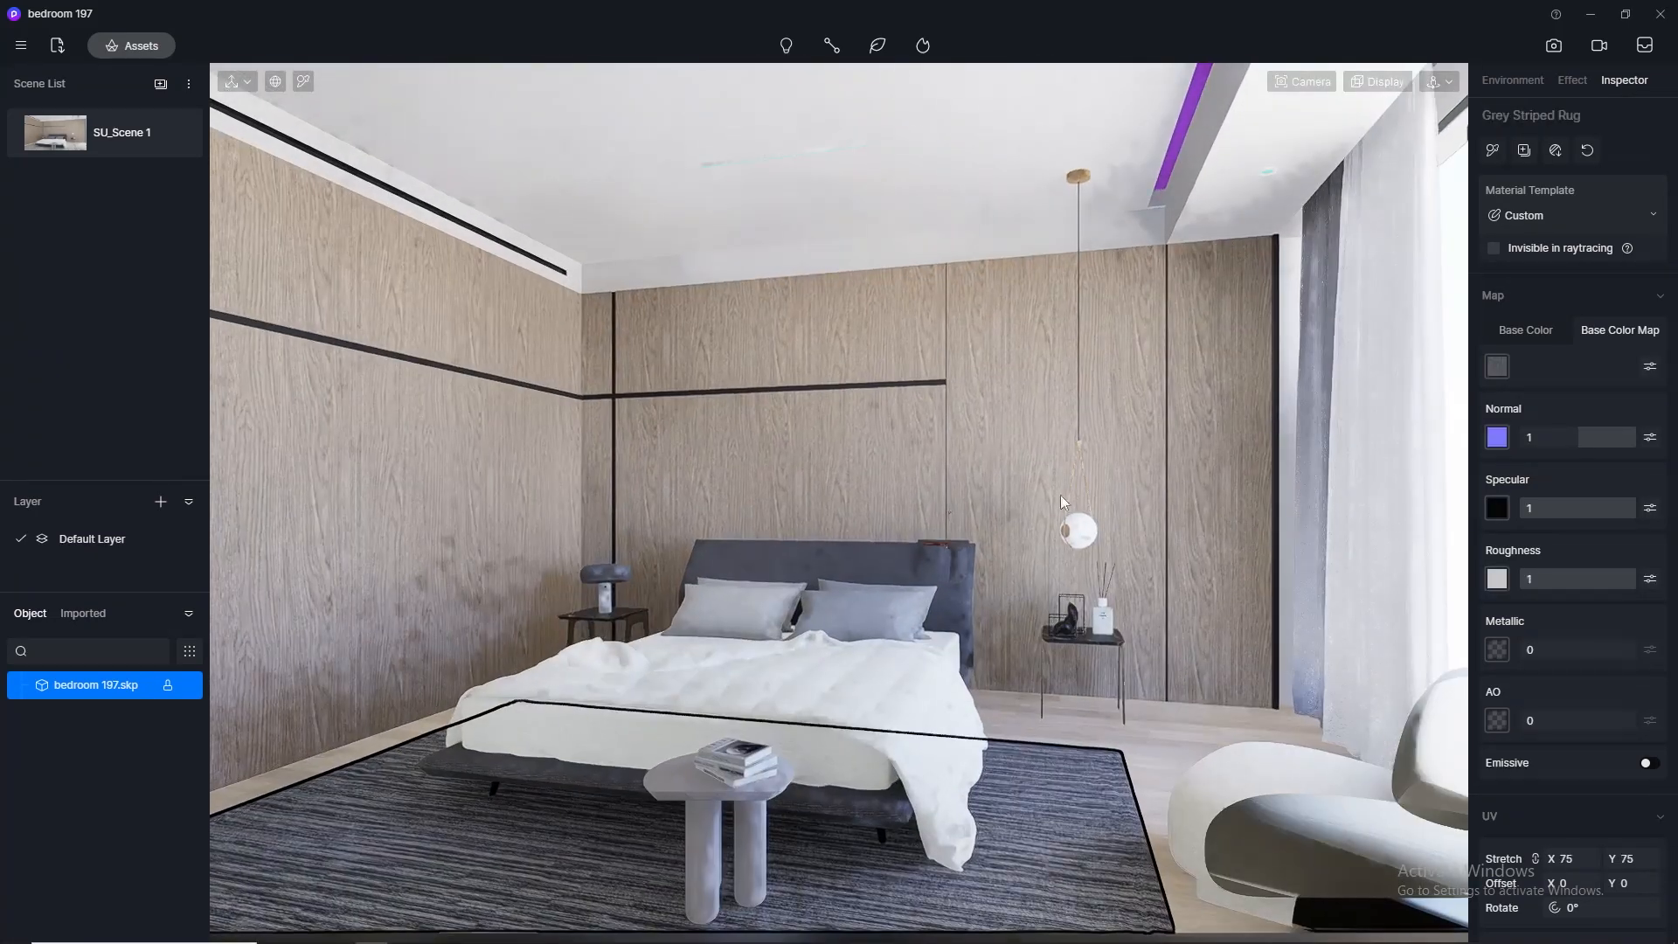
scroll(1084, 494, up, 5)
scroll(1066, 469, down, 4)
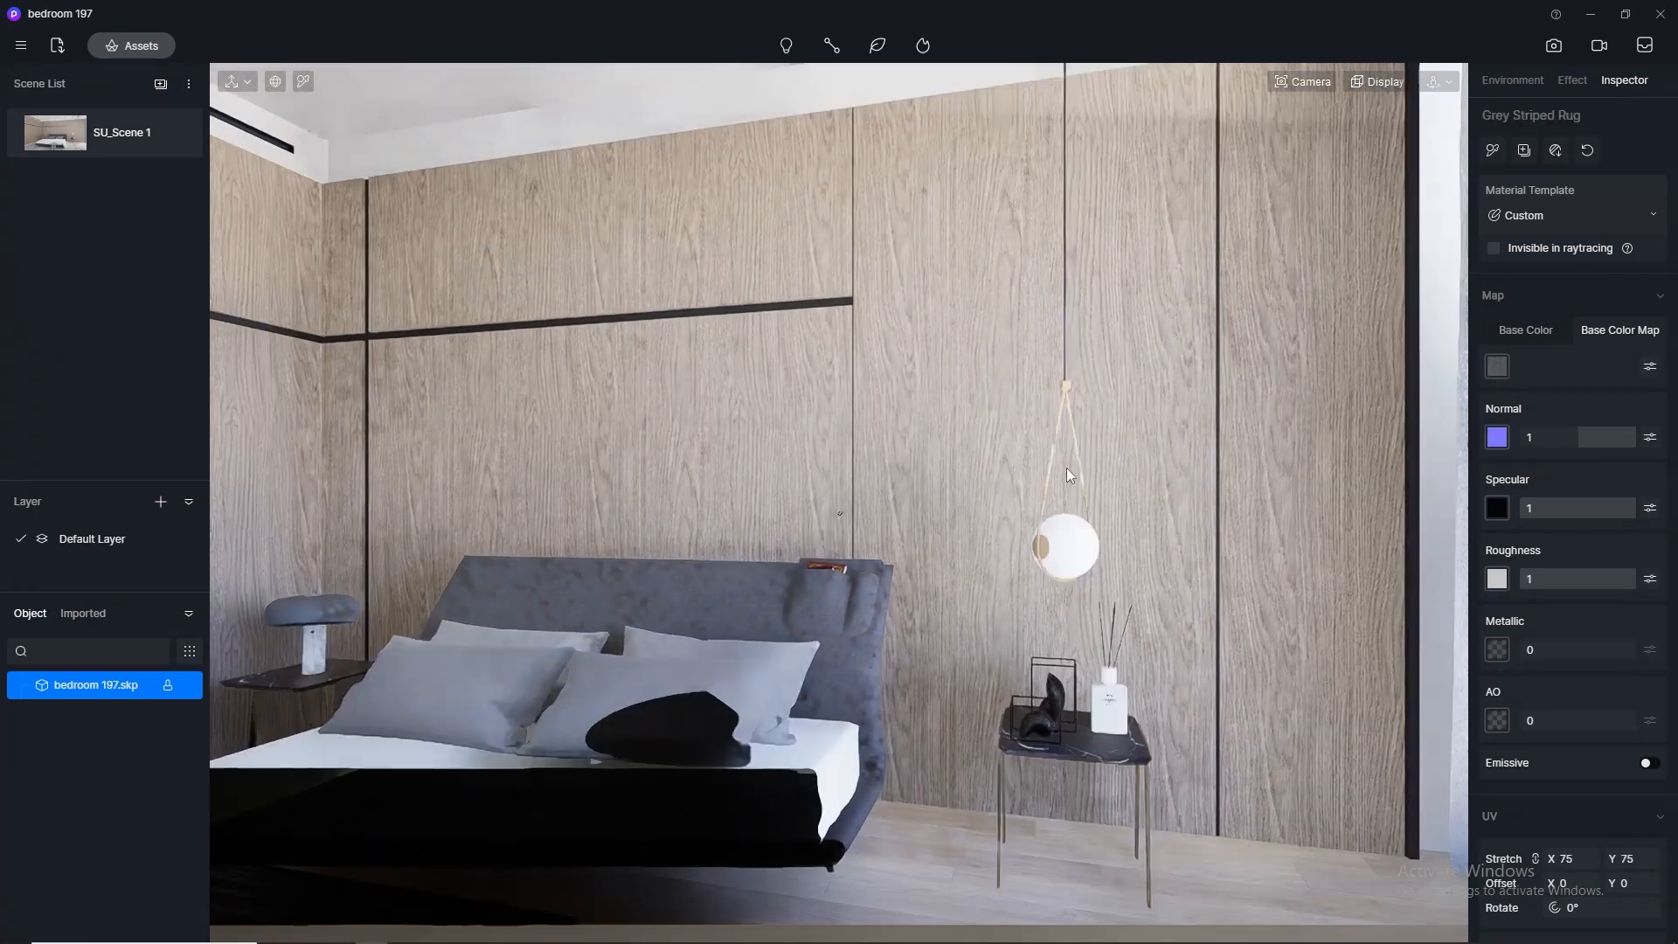
middle_drag(1135, 598, 1217, 695)
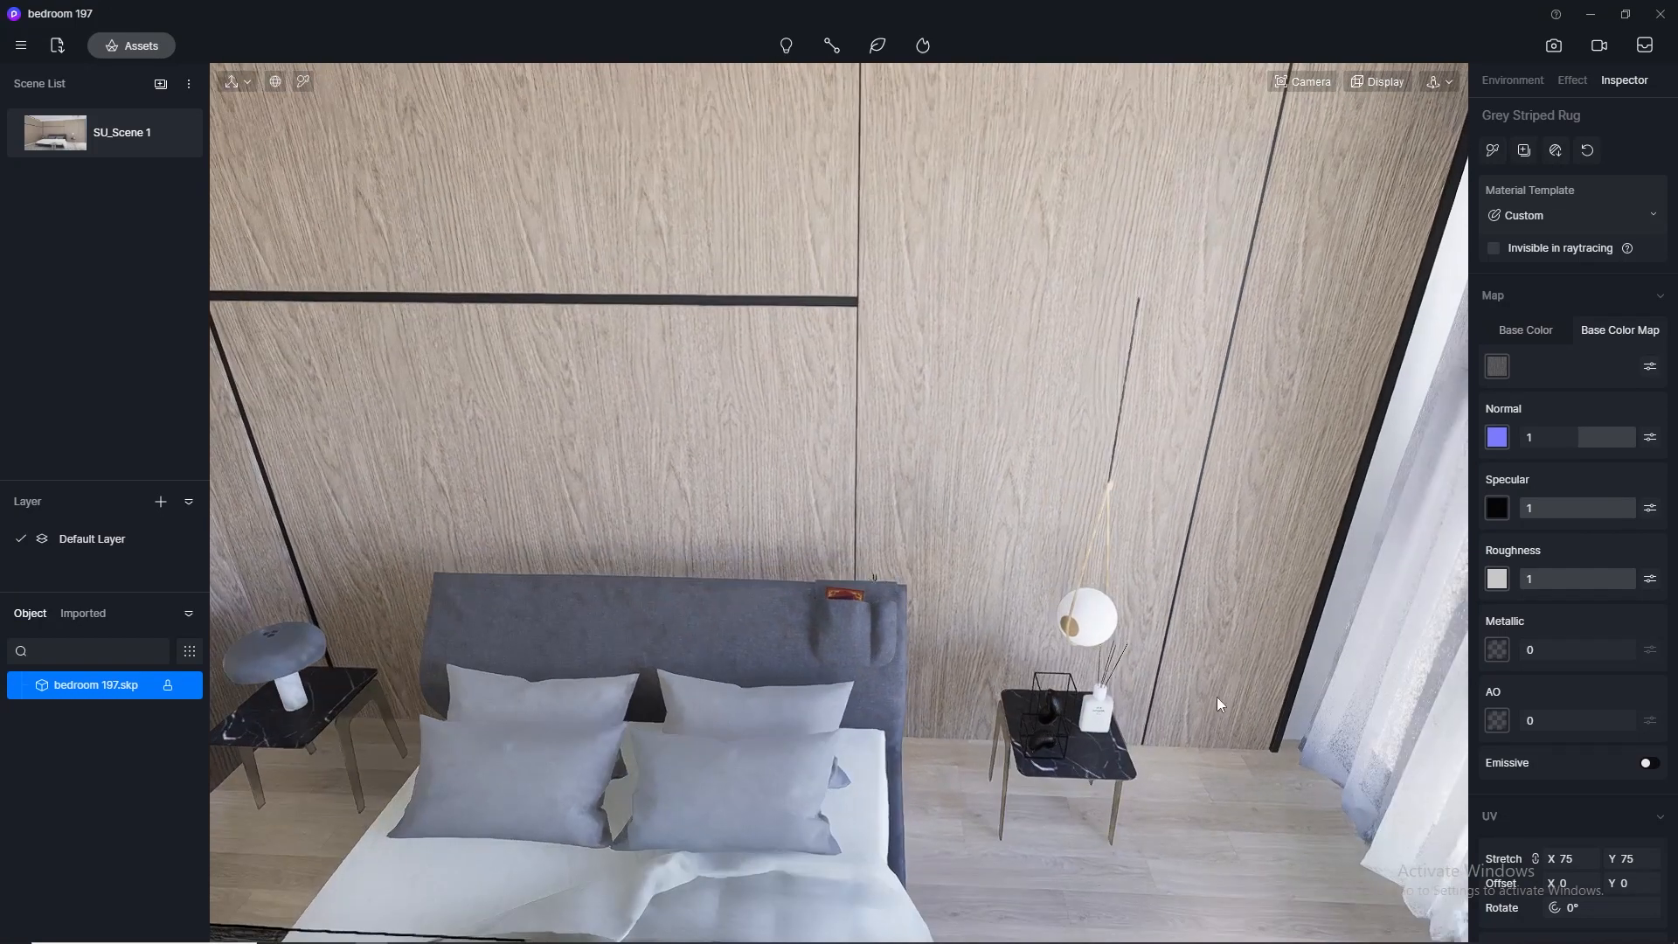
click(1303, 81)
scroll(1152, 596, up, 3)
scroll(1152, 596, up, 3)
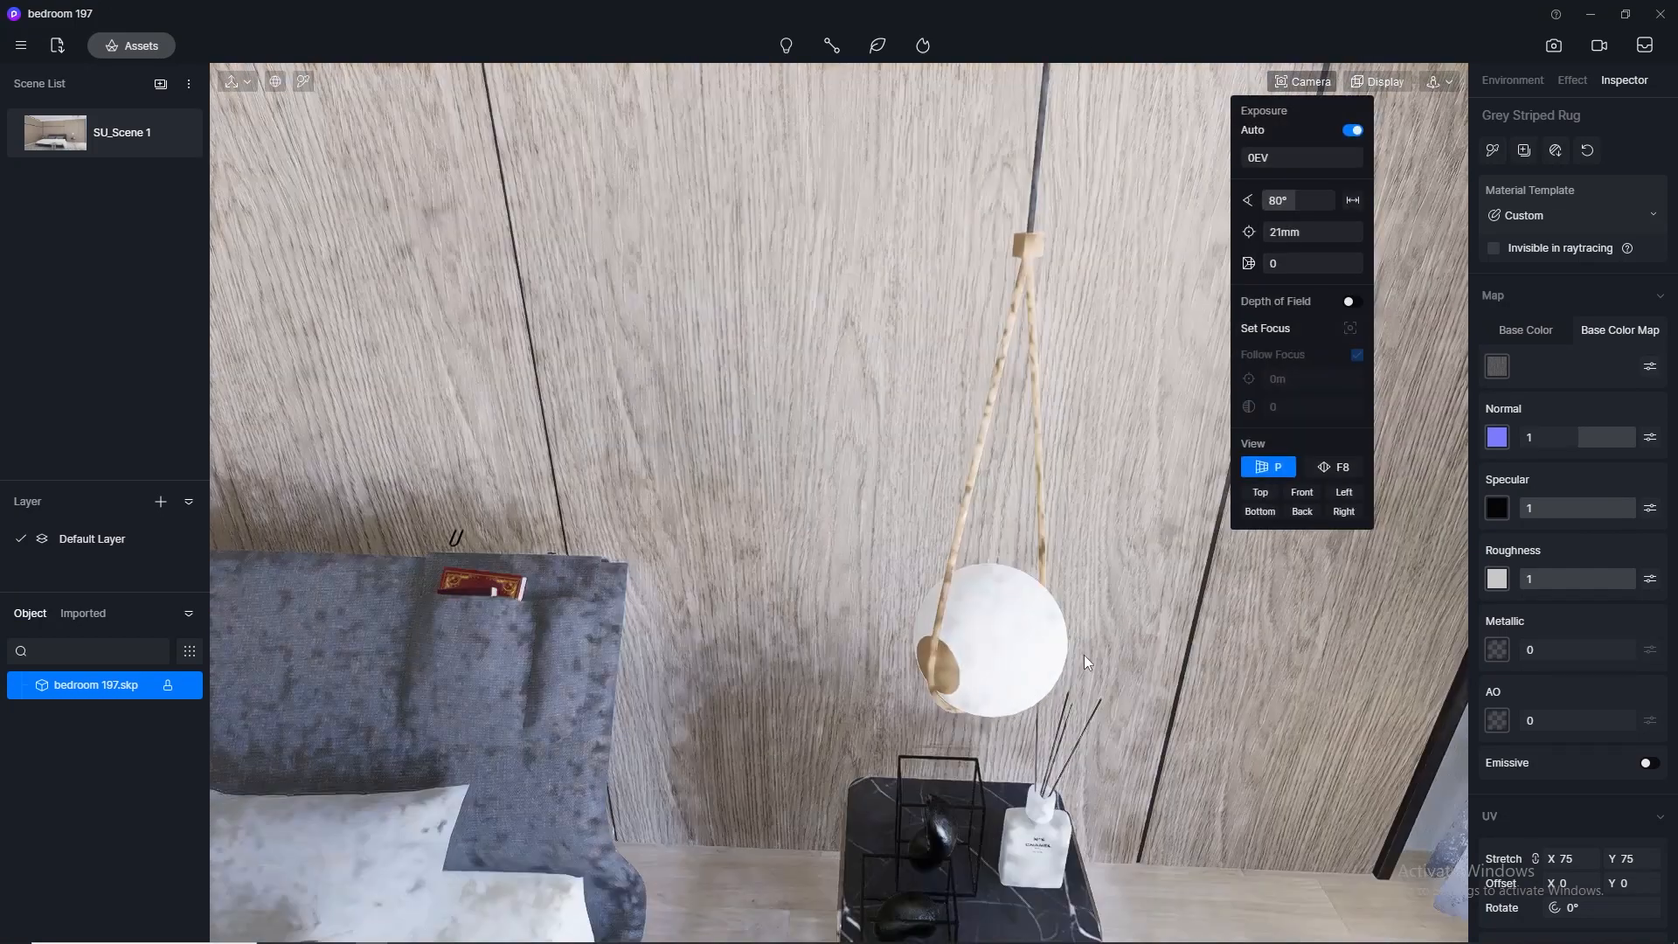
click(123, 39)
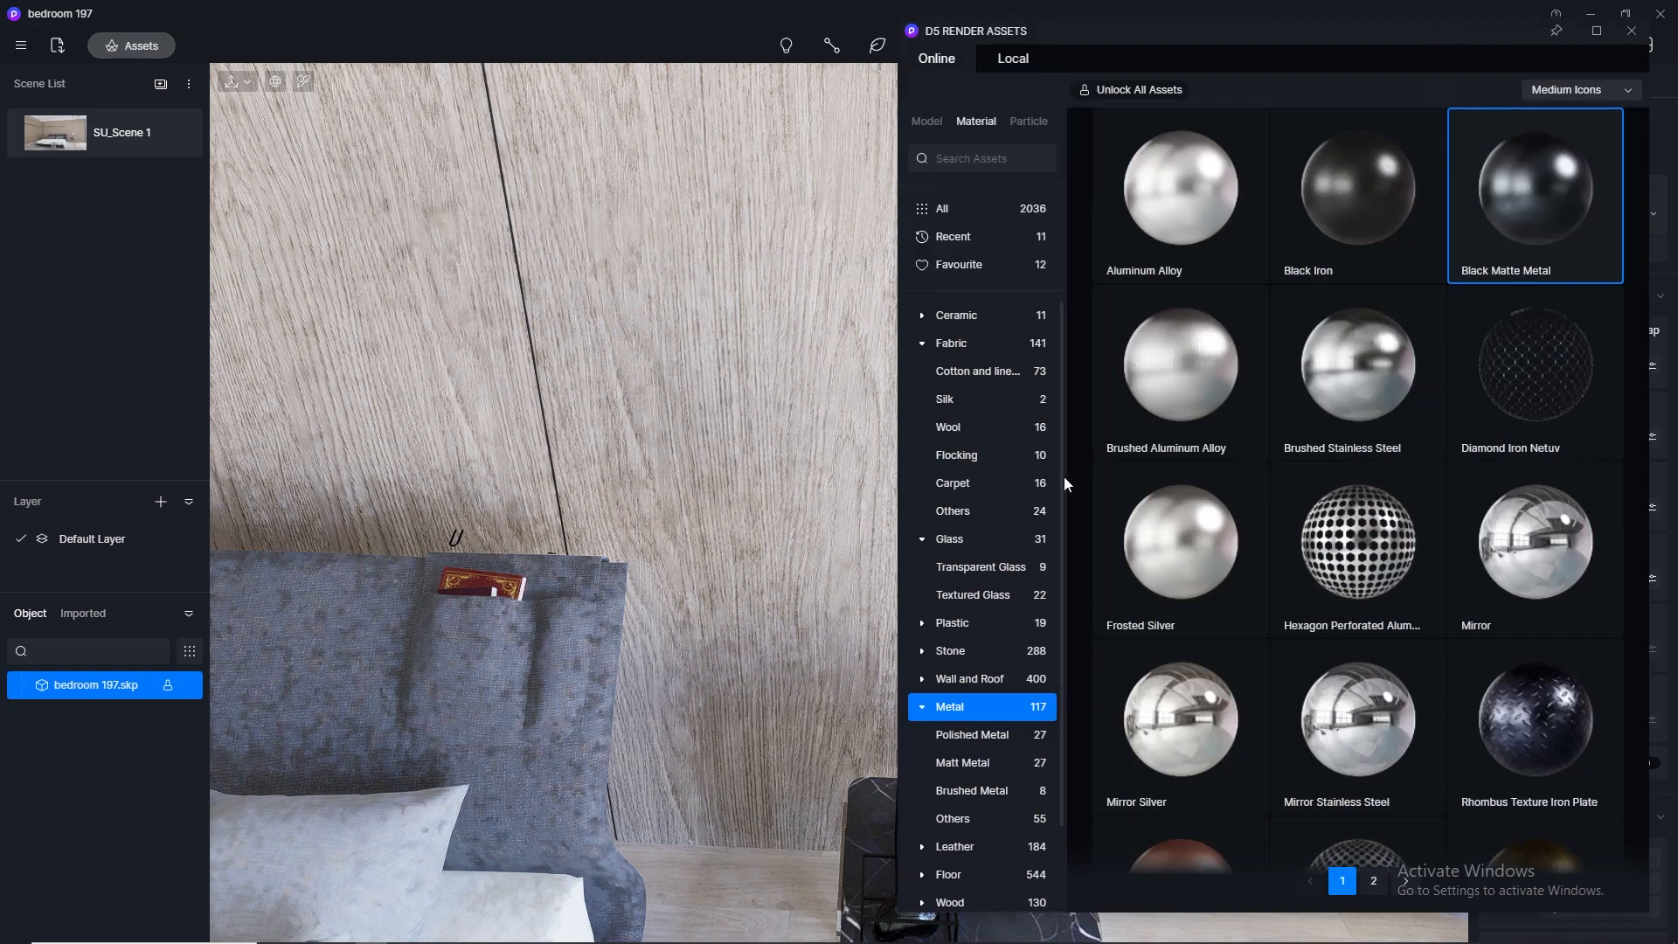
click(981, 269)
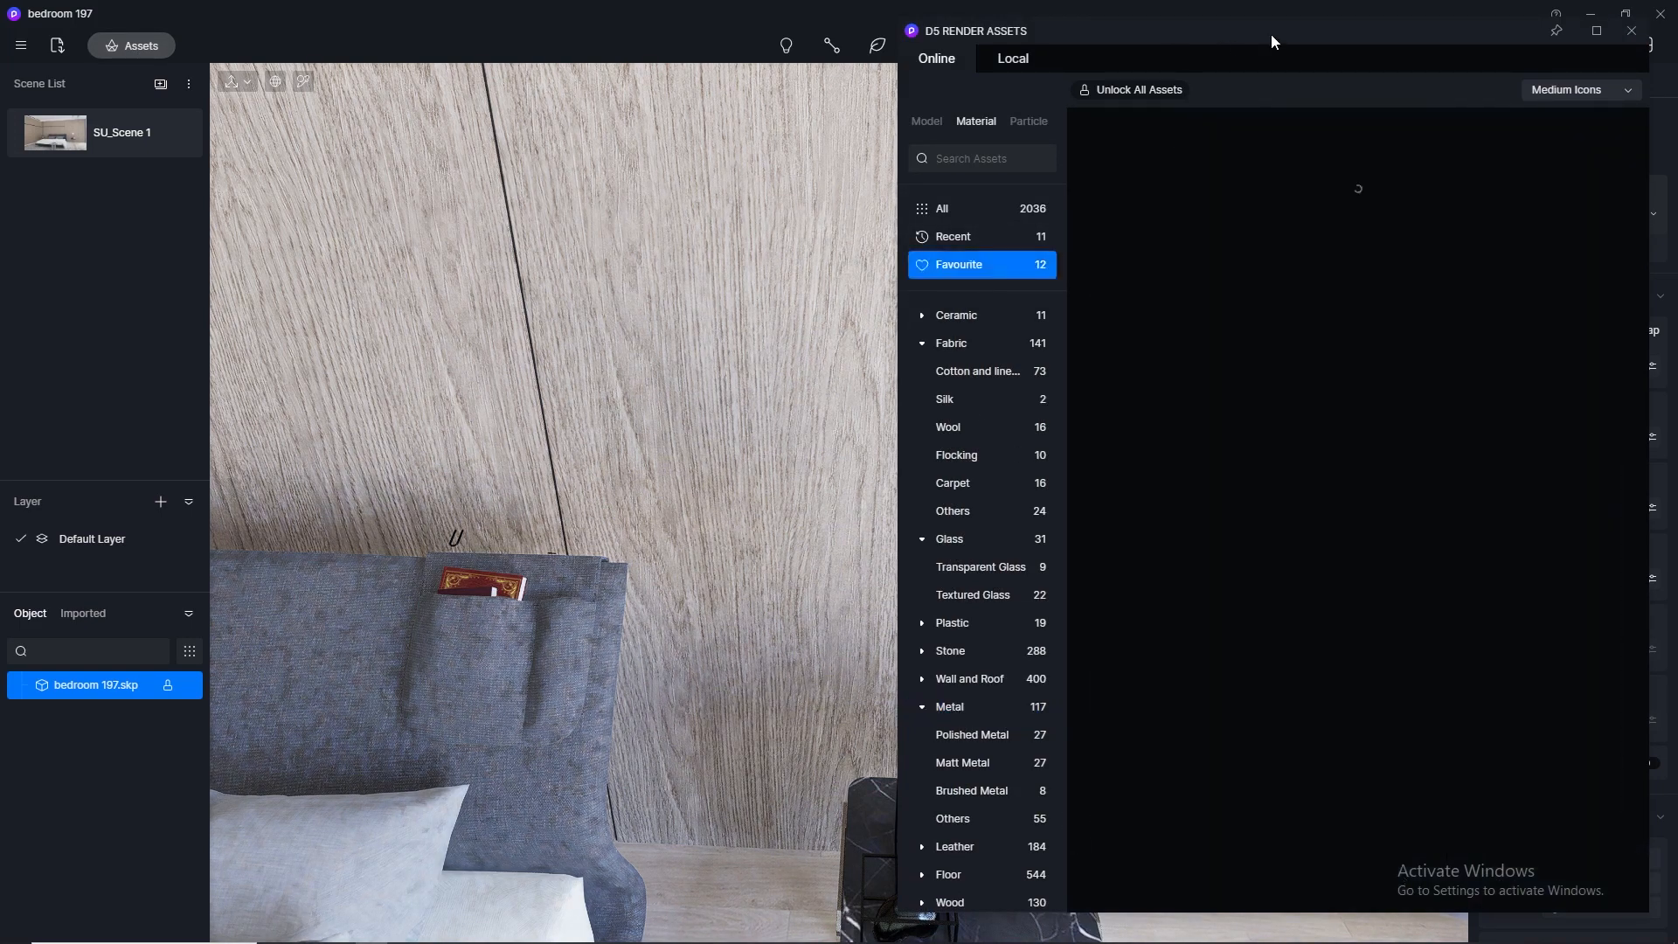
drag(1271, 34, 303, 19)
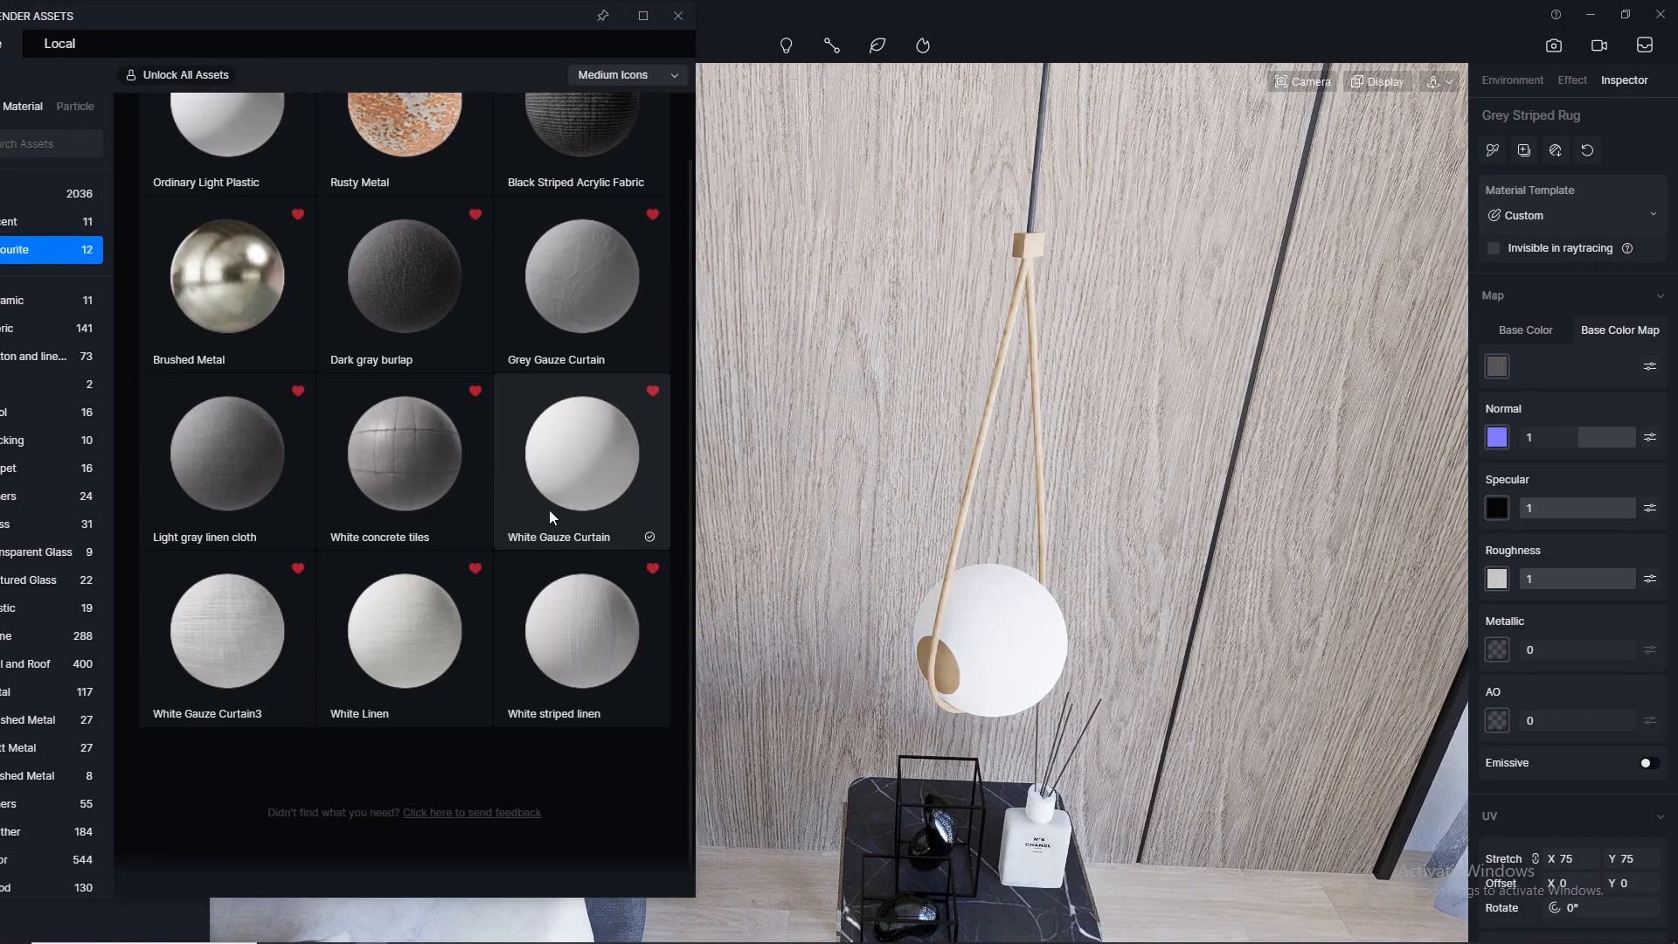
drag(554, 473, 1084, 577)
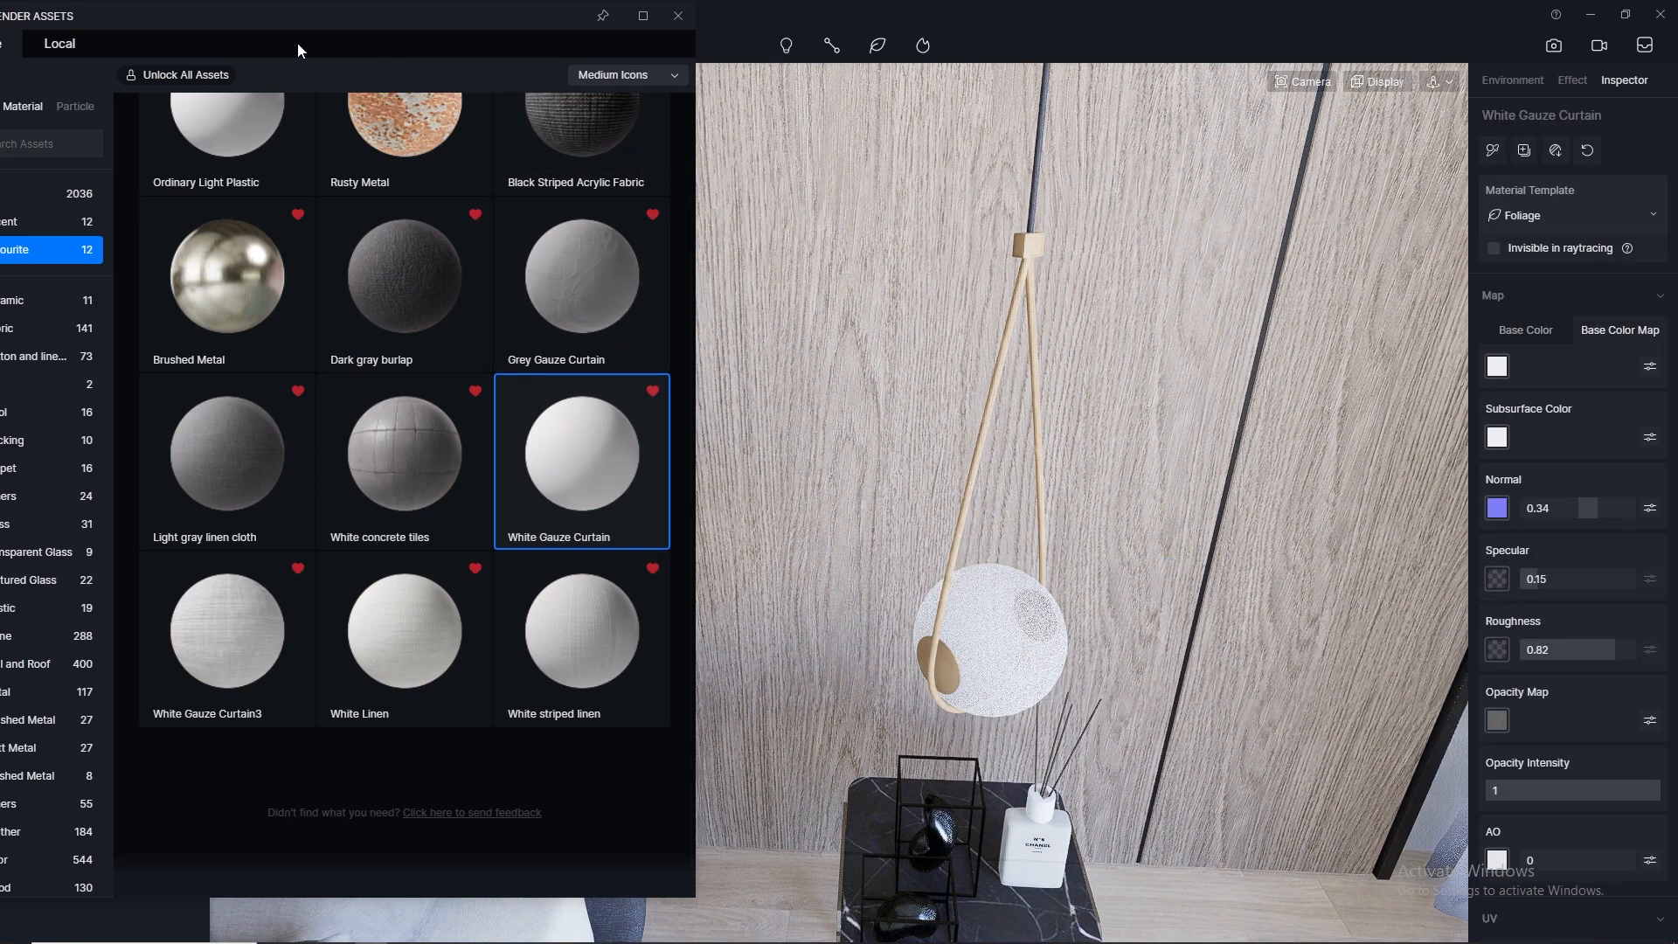
Step: Apply the favourite Brushed Metal material to the pendant lamp's beige hanger straps and connector
drag(297, 23, 486, 150)
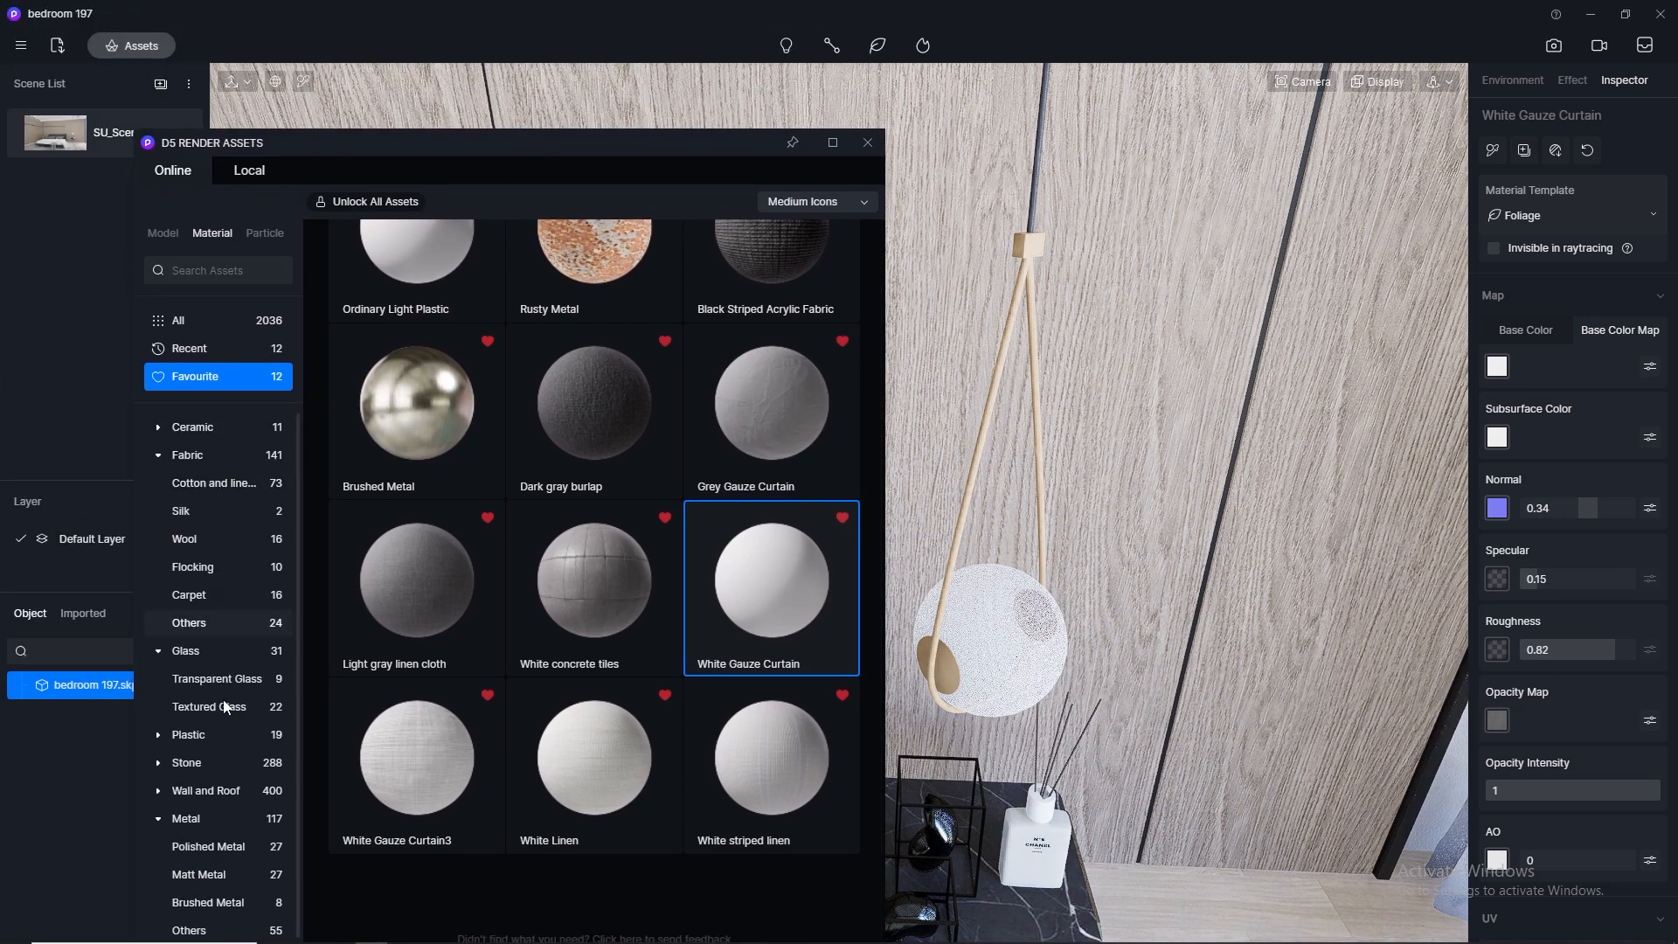
scroll(223, 700, down, 1)
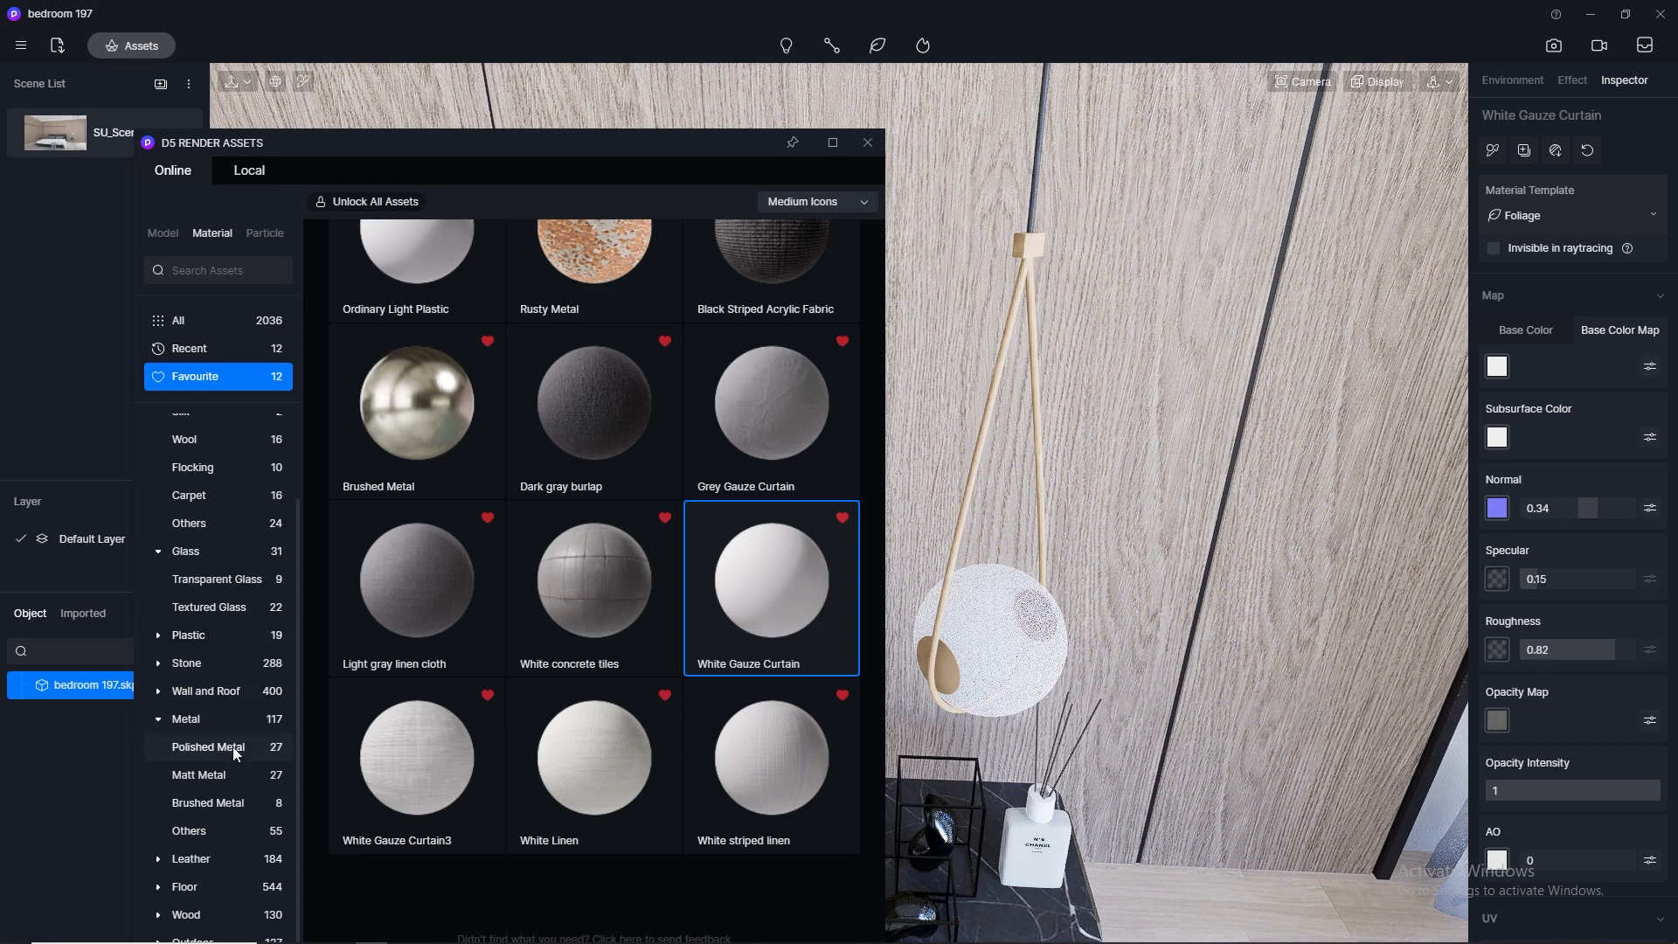
scroll(217, 670, up, 1)
mouse_move(402, 420)
mouse_down()
mouse_move(794, 427)
mouse_move(934, 407)
mouse_move(1036, 234)
mouse_move(1178, 243)
mouse_up()
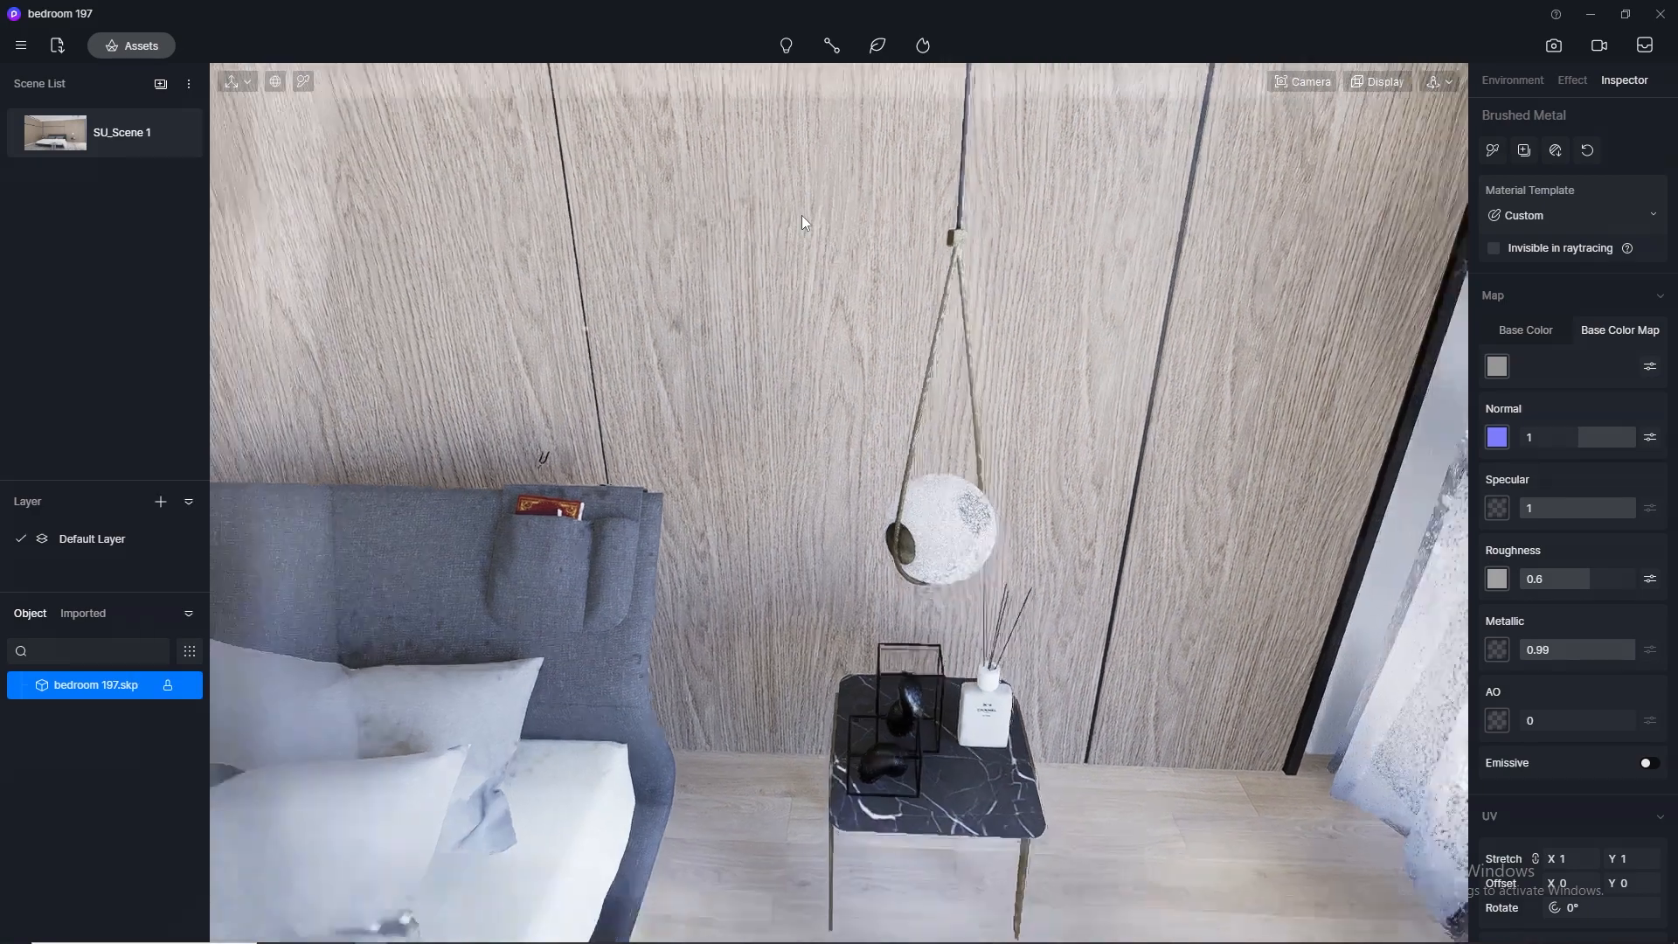
Step: Pick the mushroom-shaped shade of the table lamp on the other bedside table and set its normal to 0
scroll(802, 219, down, 4)
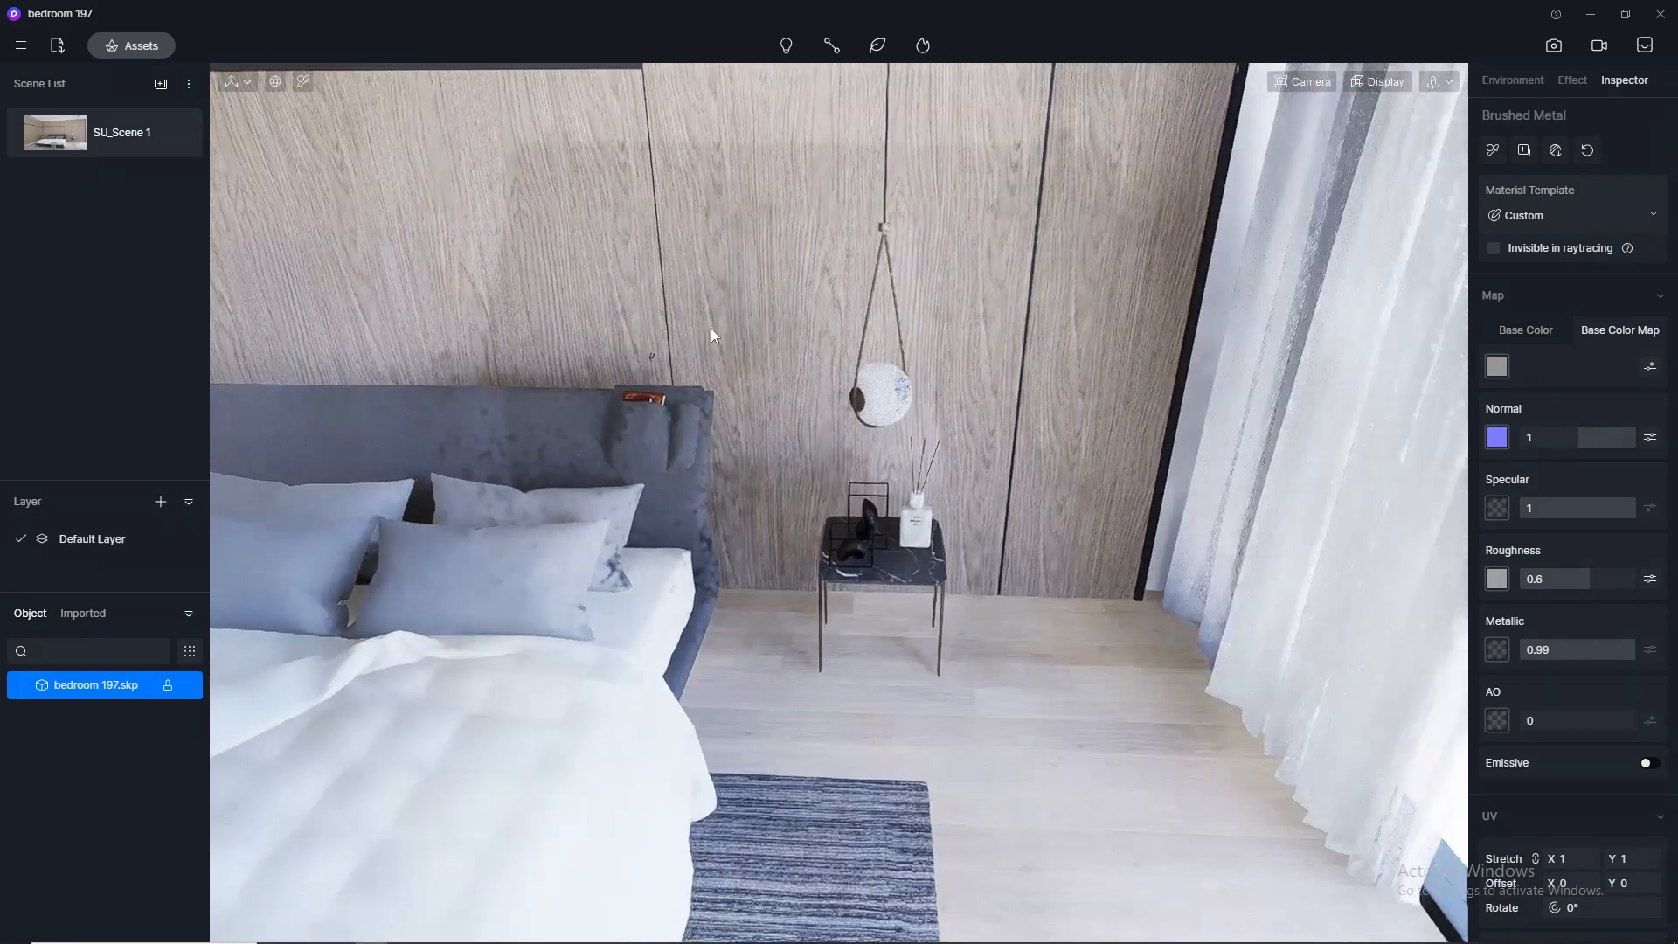
right_drag(711, 328, 699, 187)
middle_drag(699, 187, 1052, 331)
mouse_move(143, 148)
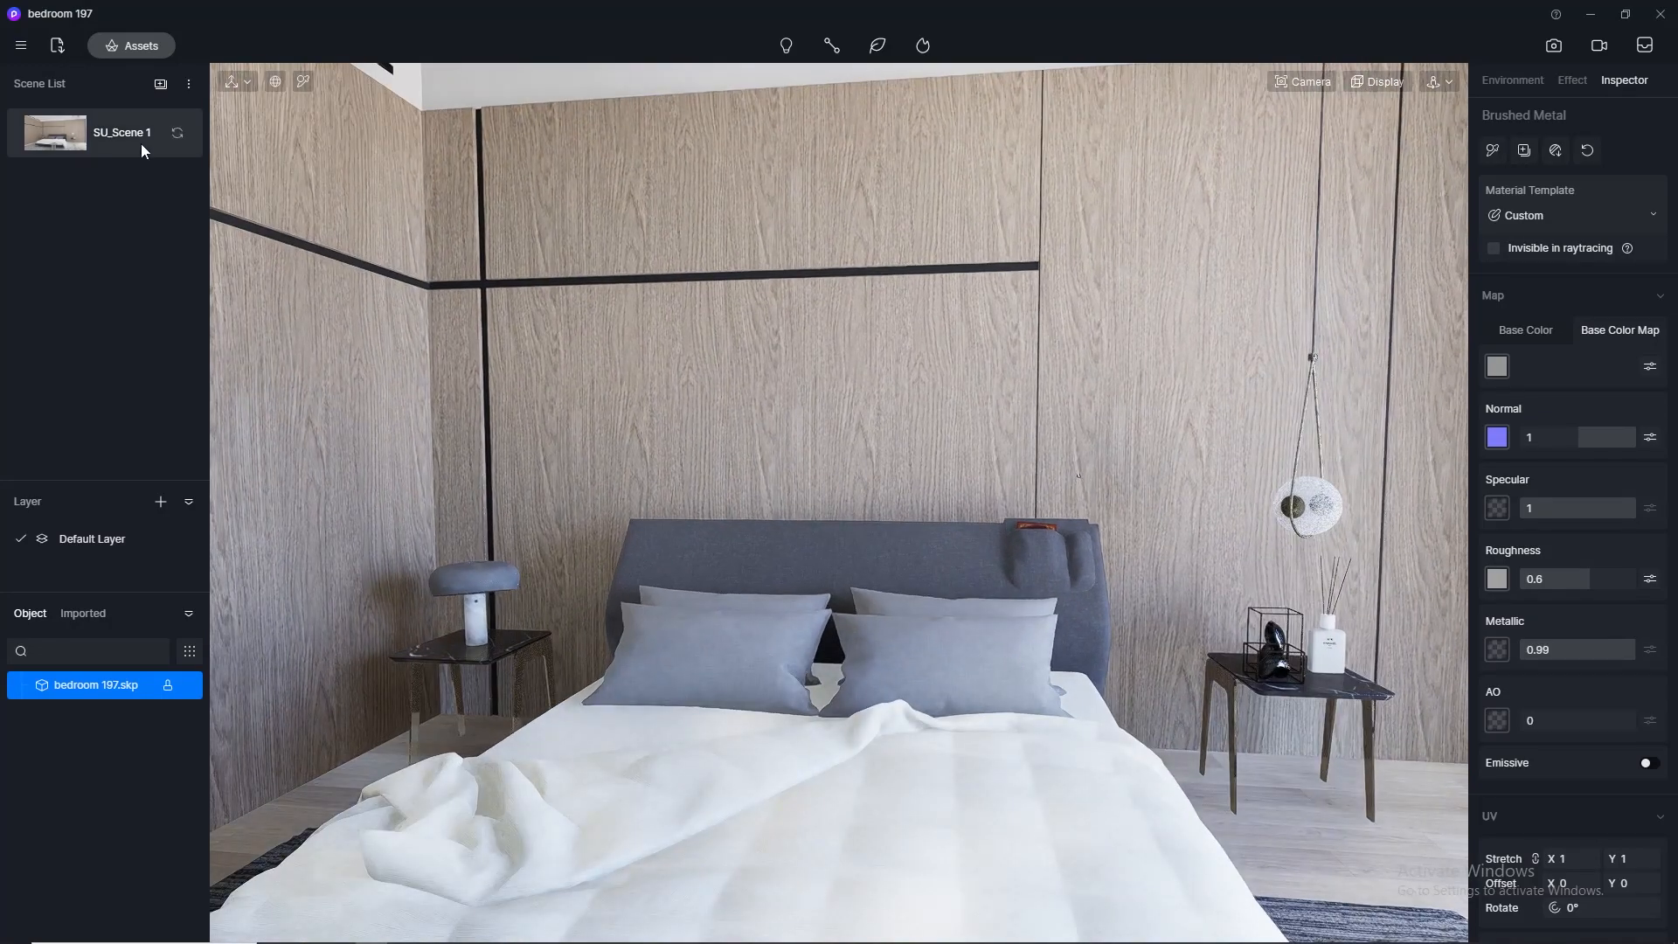
scroll(485, 649, up, 5)
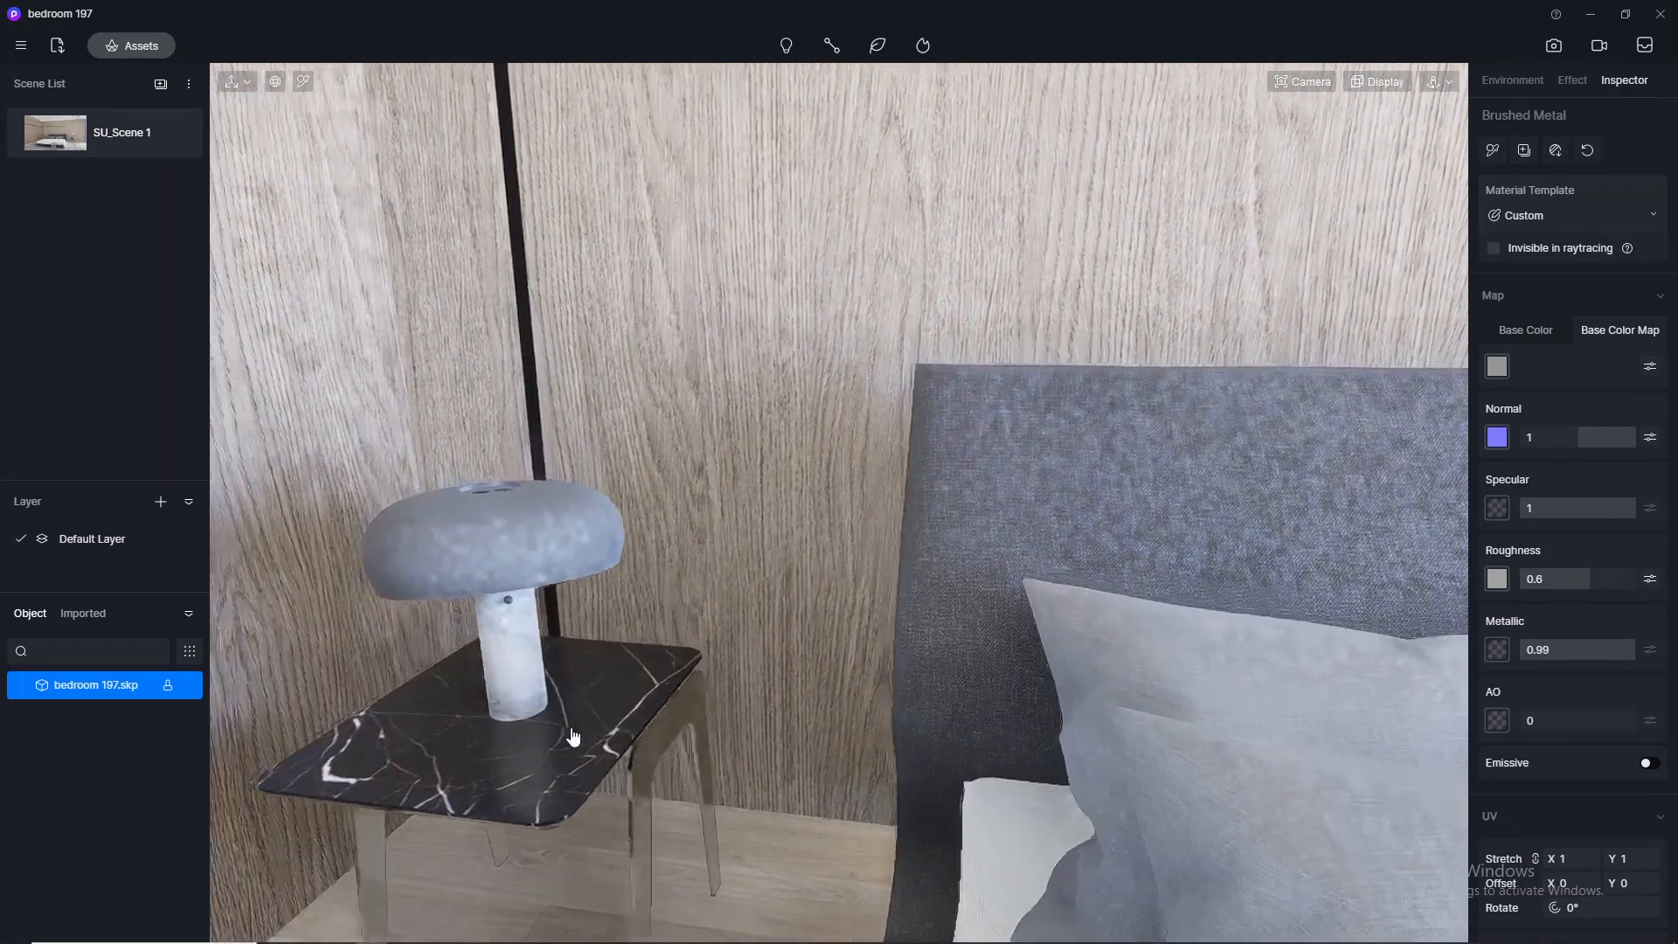
middle_drag(573, 738, 664, 786)
click(303, 81)
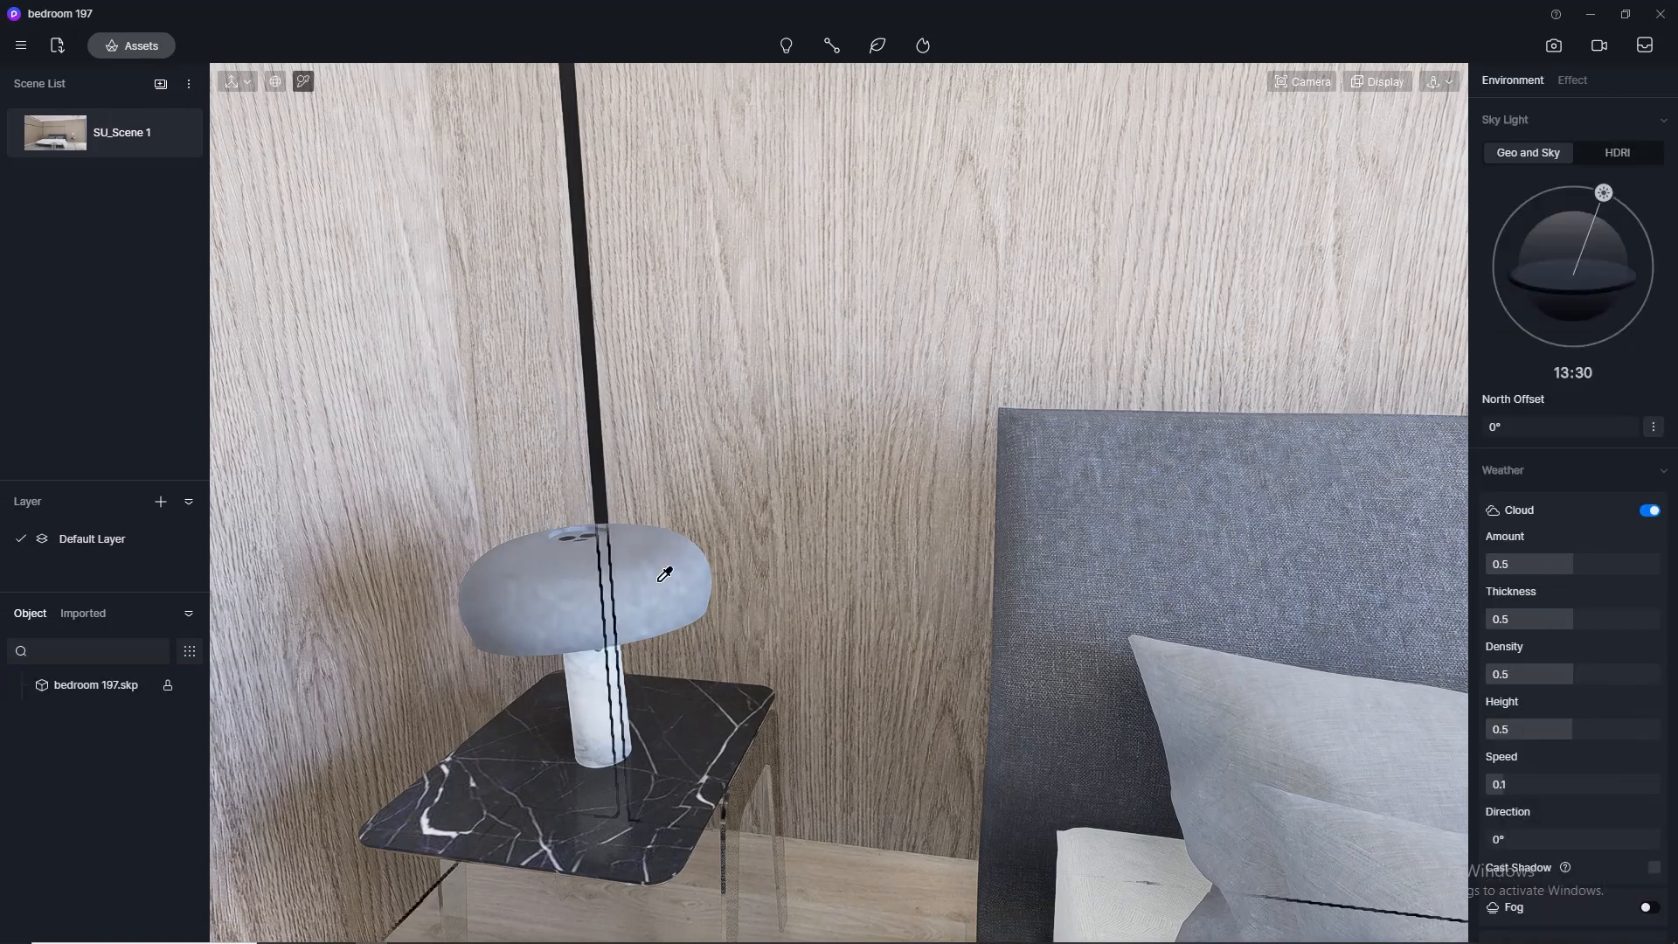
click(582, 586)
click(1564, 438)
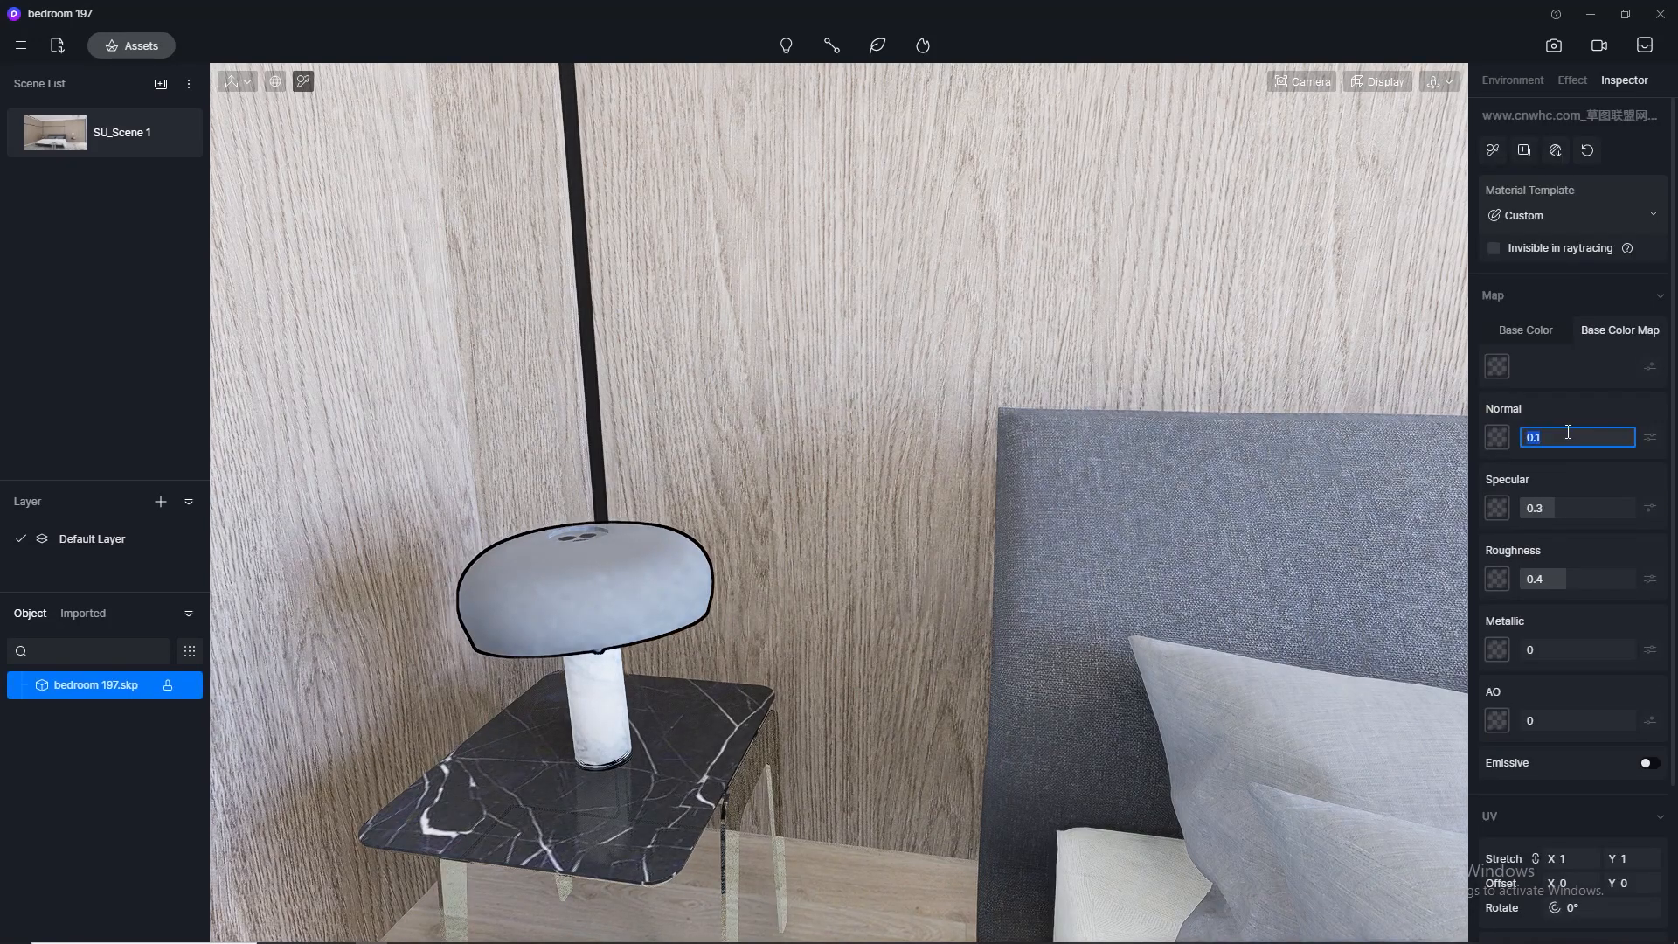
text(0)
key(Return)
Step: Set the table lamp shade's specular to 0.5 and its roughness to 0.2
click(1545, 509)
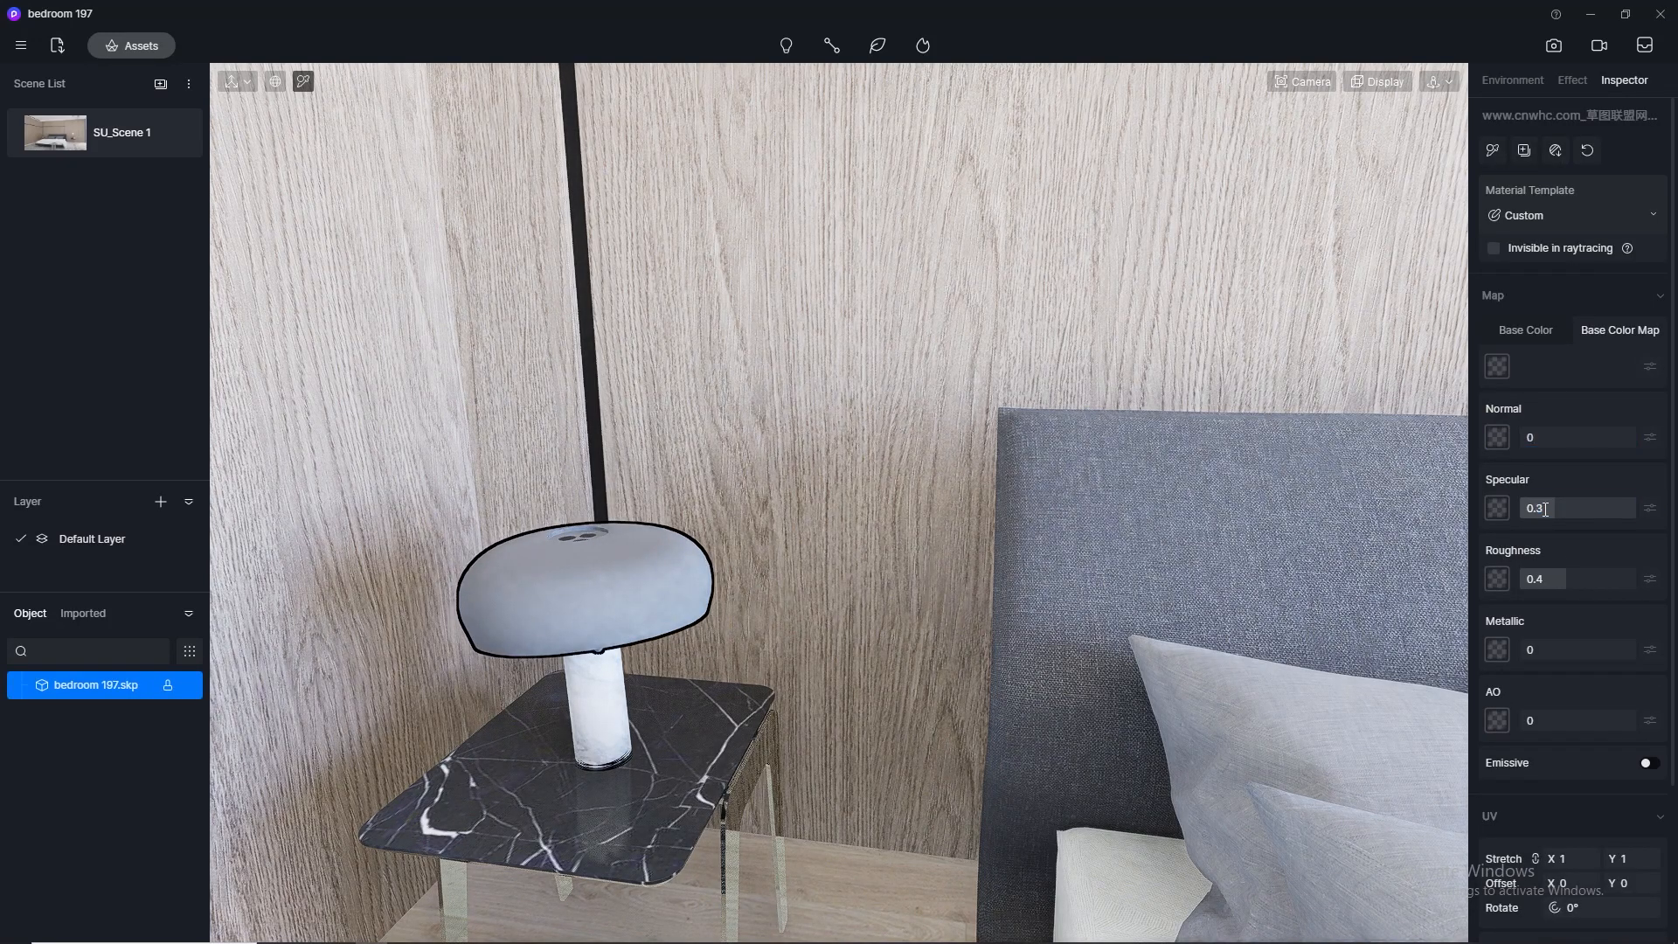
text(5)
key(Return)
click(1561, 580)
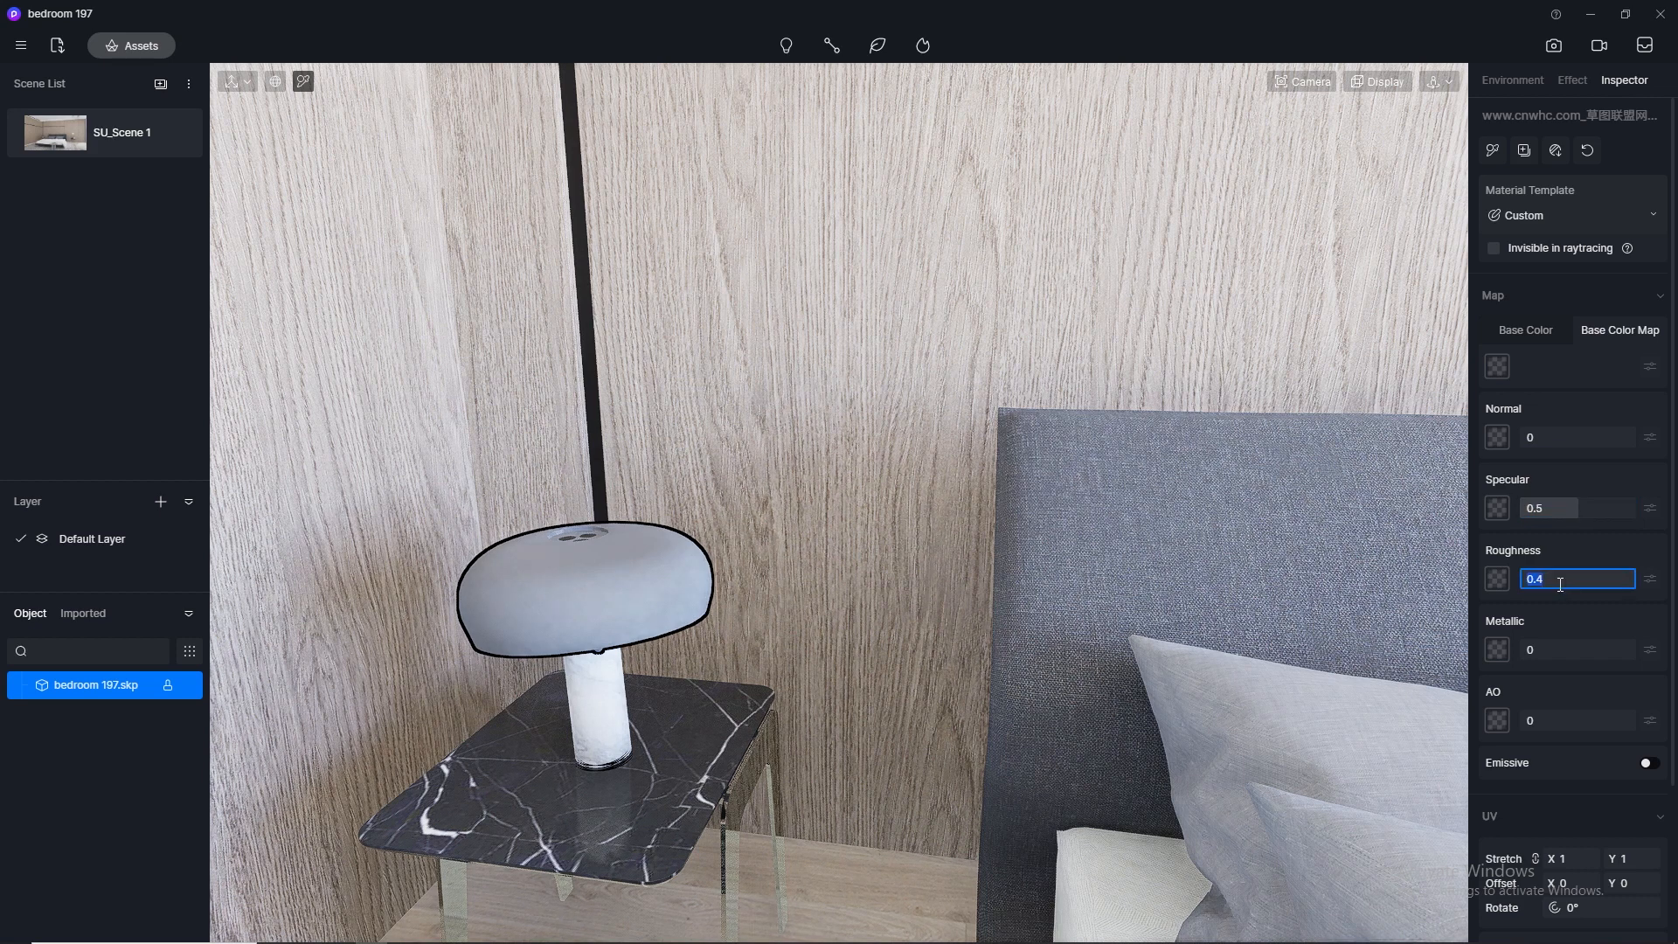
text(0.2)
key(Return)
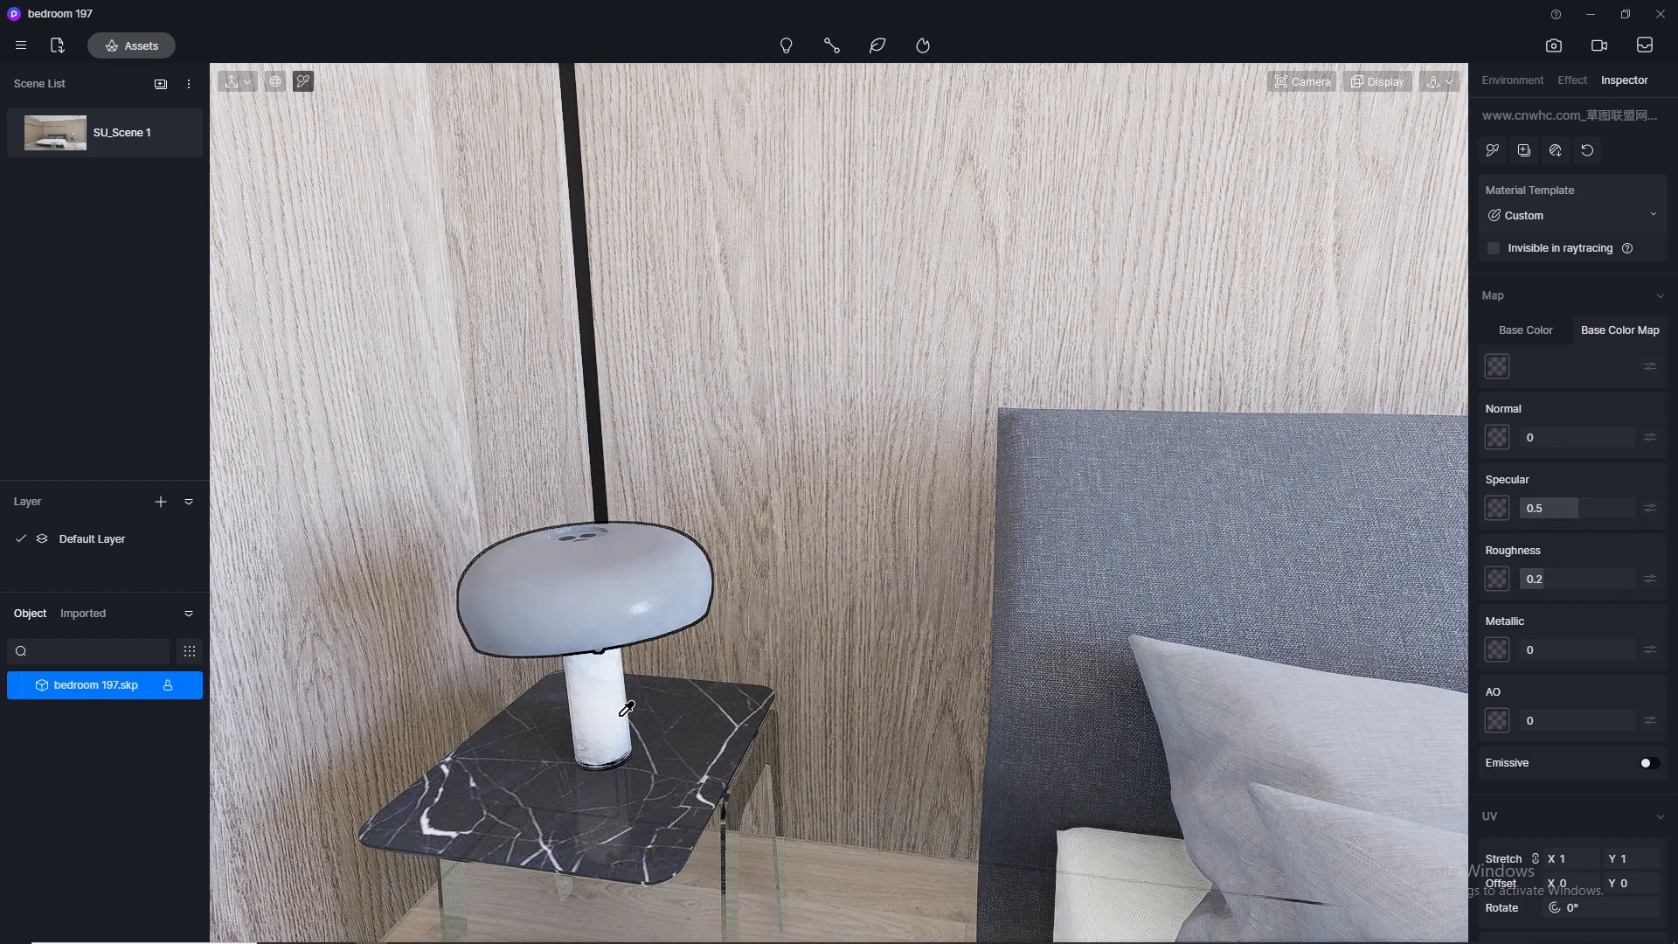
Step: Pick the table lamp's white marble base and set its normal to 0, specular to 0.5 and roughness to 0.1
click(605, 712)
click(1590, 437)
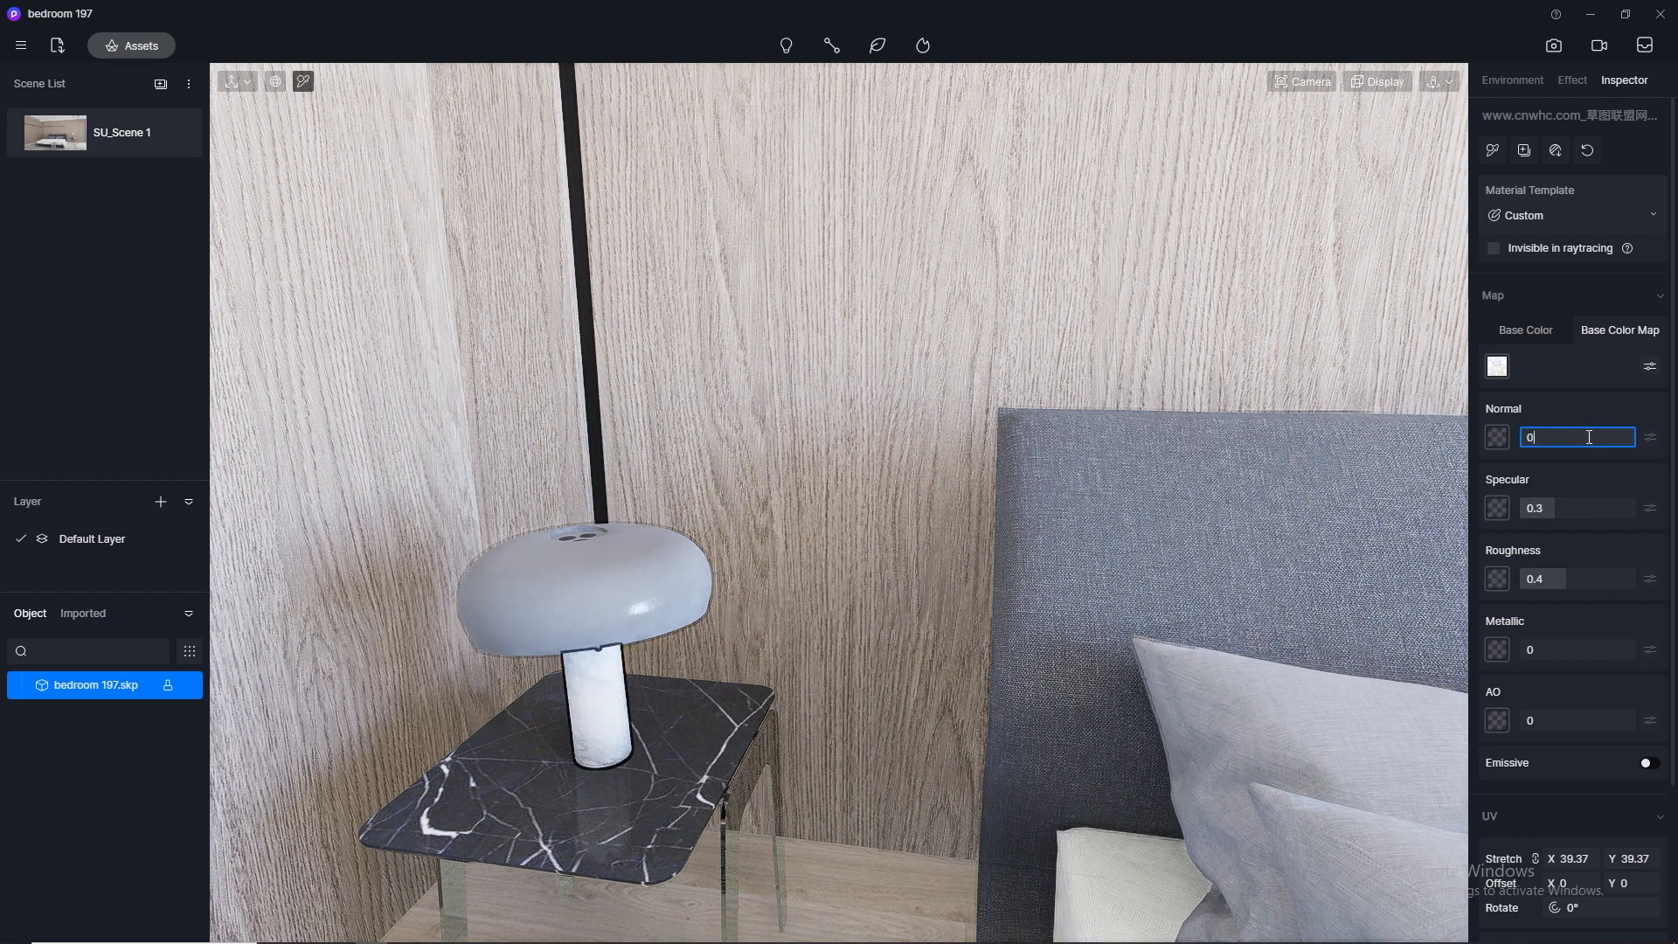
text(0)
key(Return)
click(1570, 506)
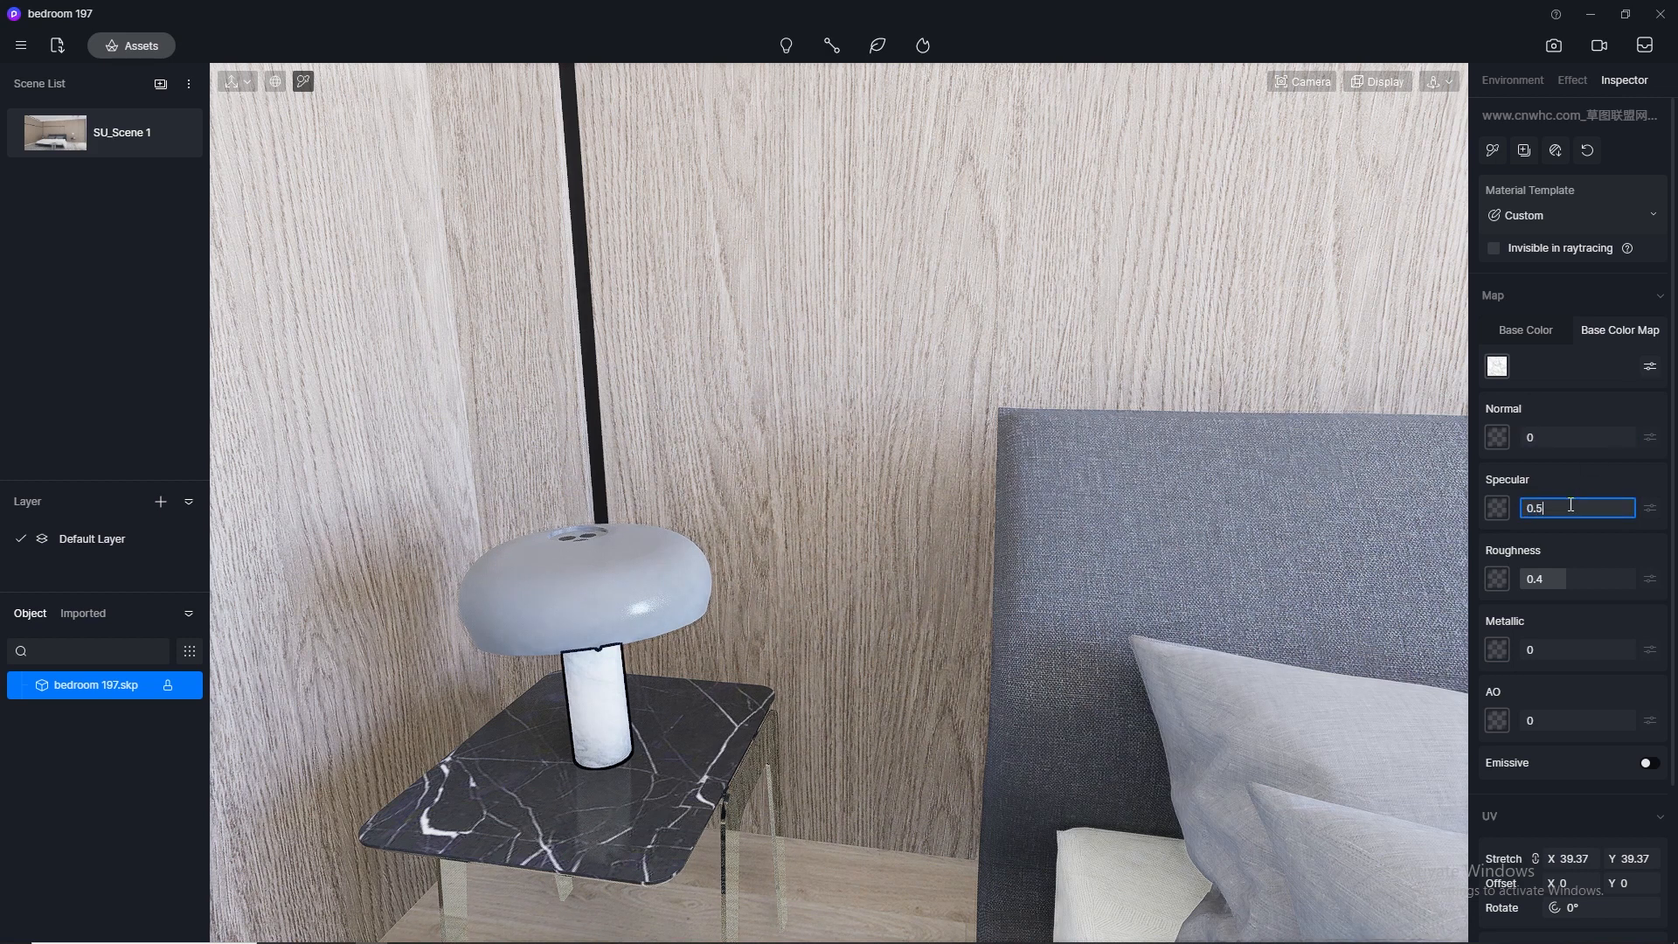
key(Return)
click(1583, 581)
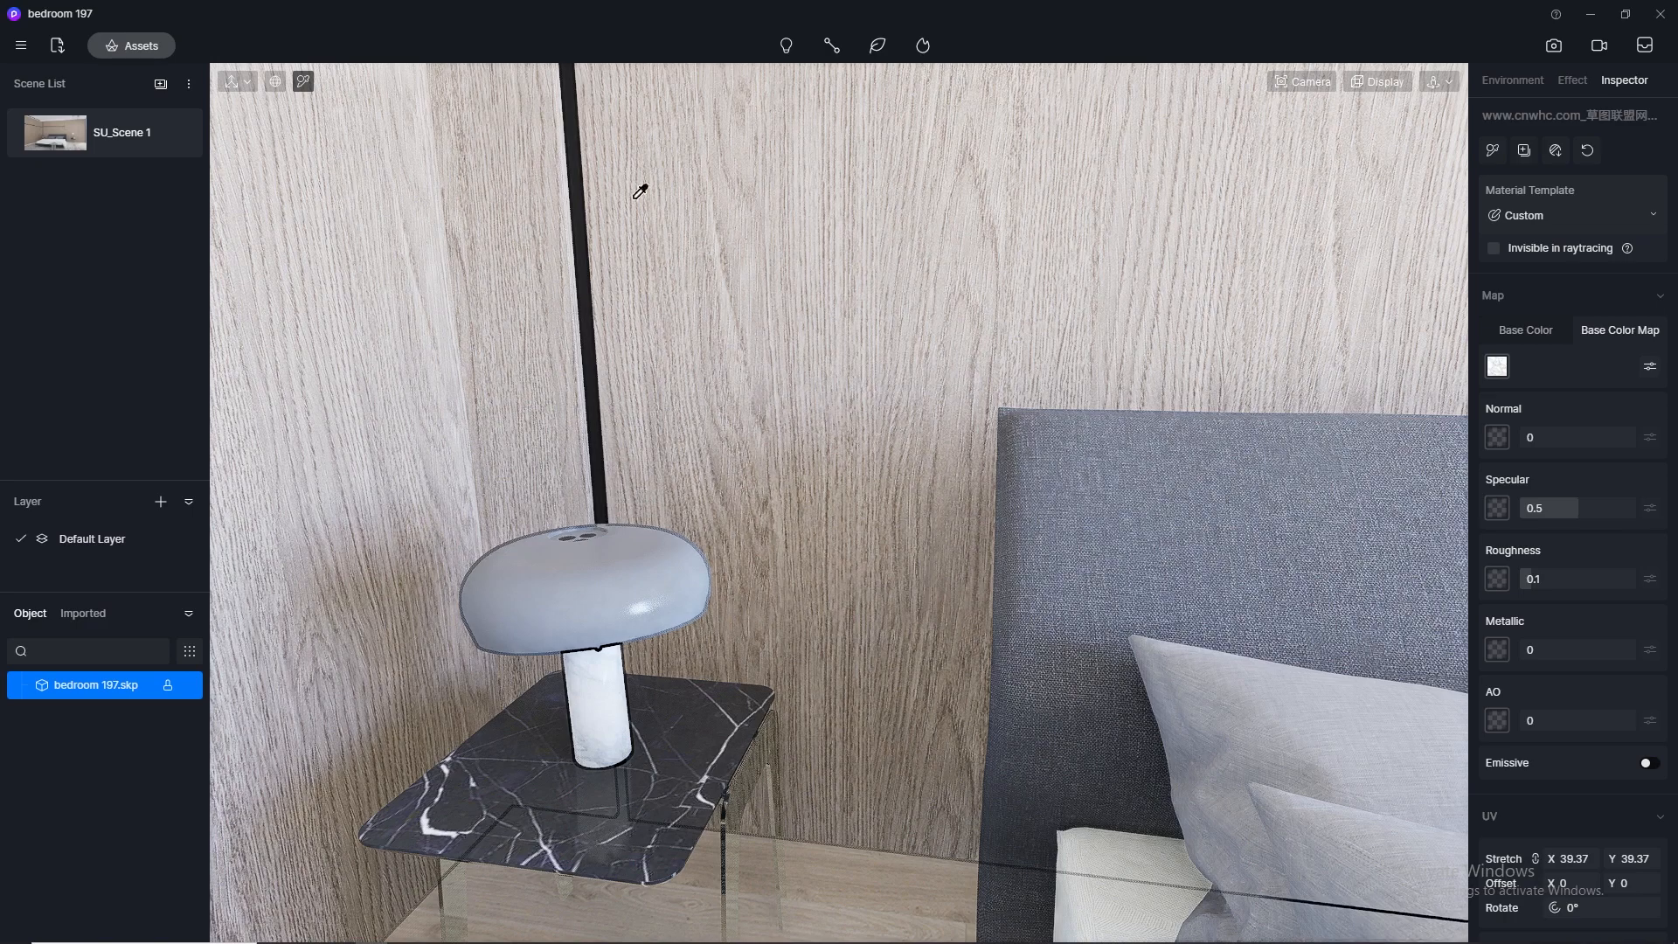
Step: Return to the SU_Scene 1 view and switch to still image rendering mode
click(851, 274)
click(40, 124)
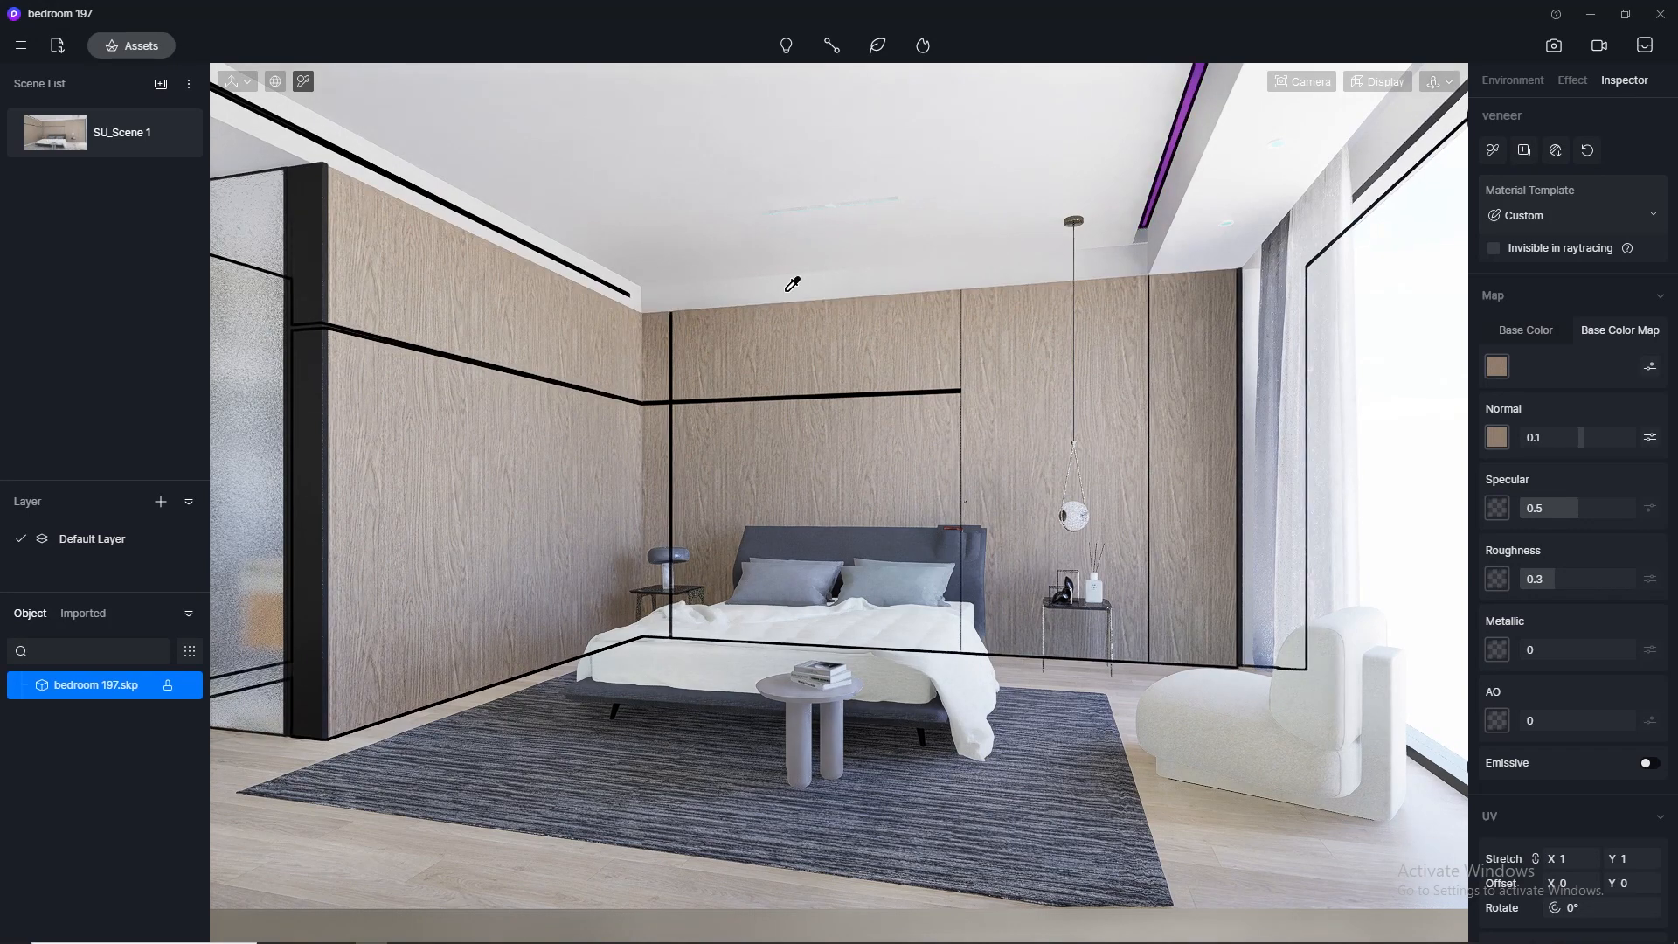
click(1554, 45)
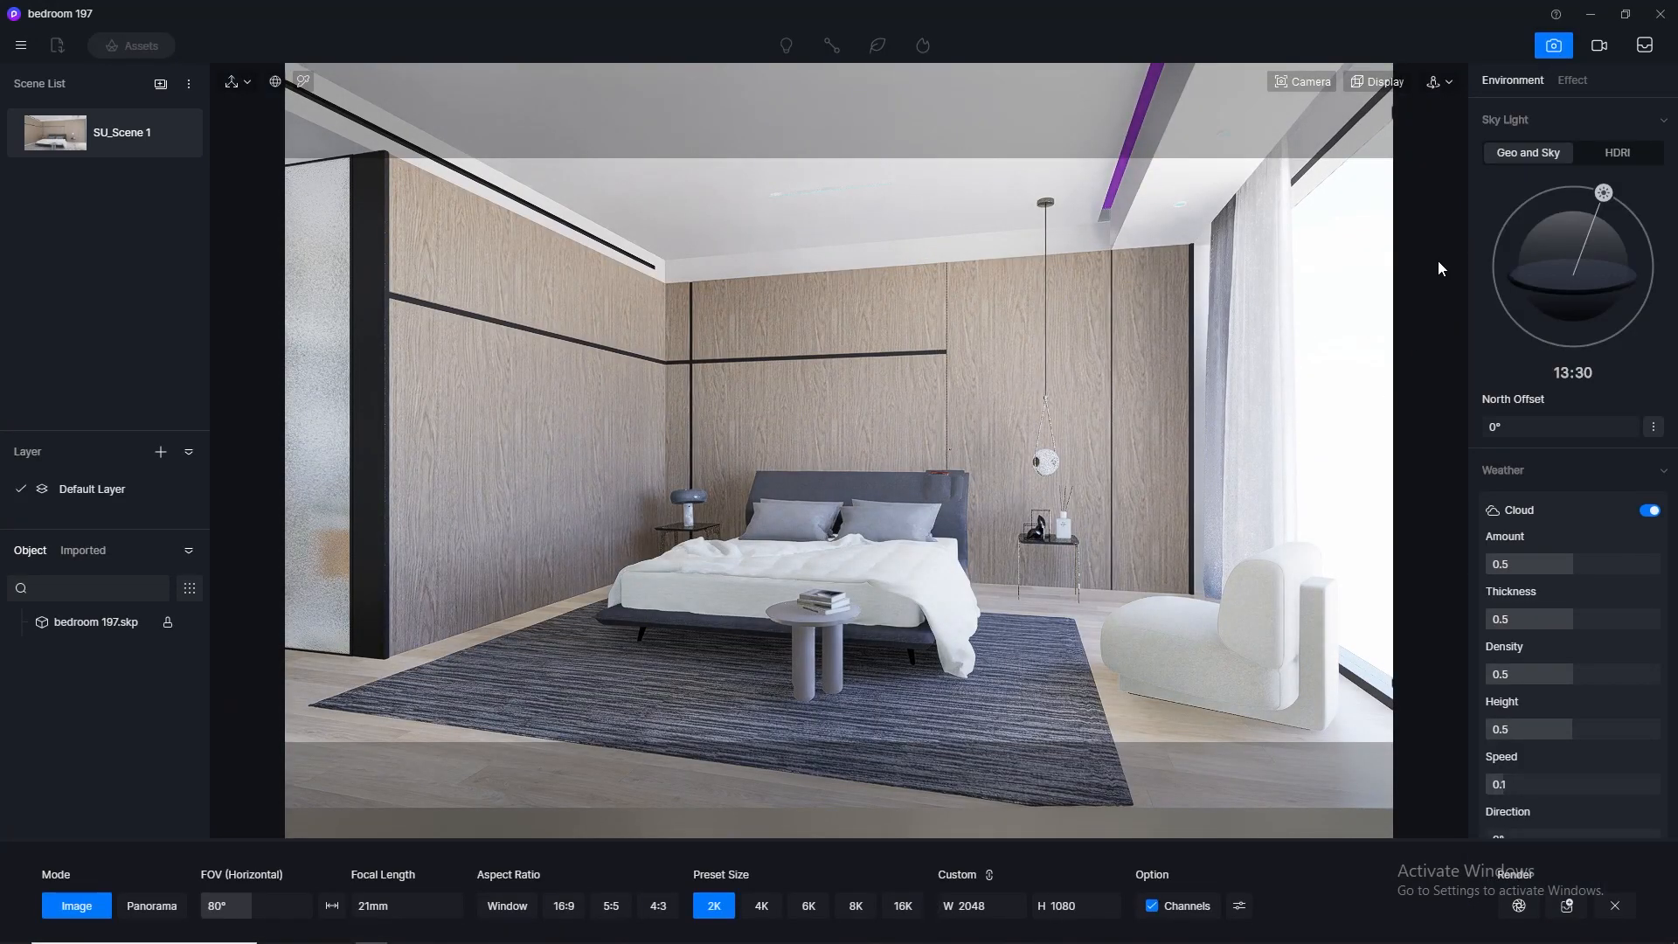
Step: Switch the sky light to HDRI and load the custom btrr 8000×4000 environment
click(1622, 152)
click(1615, 188)
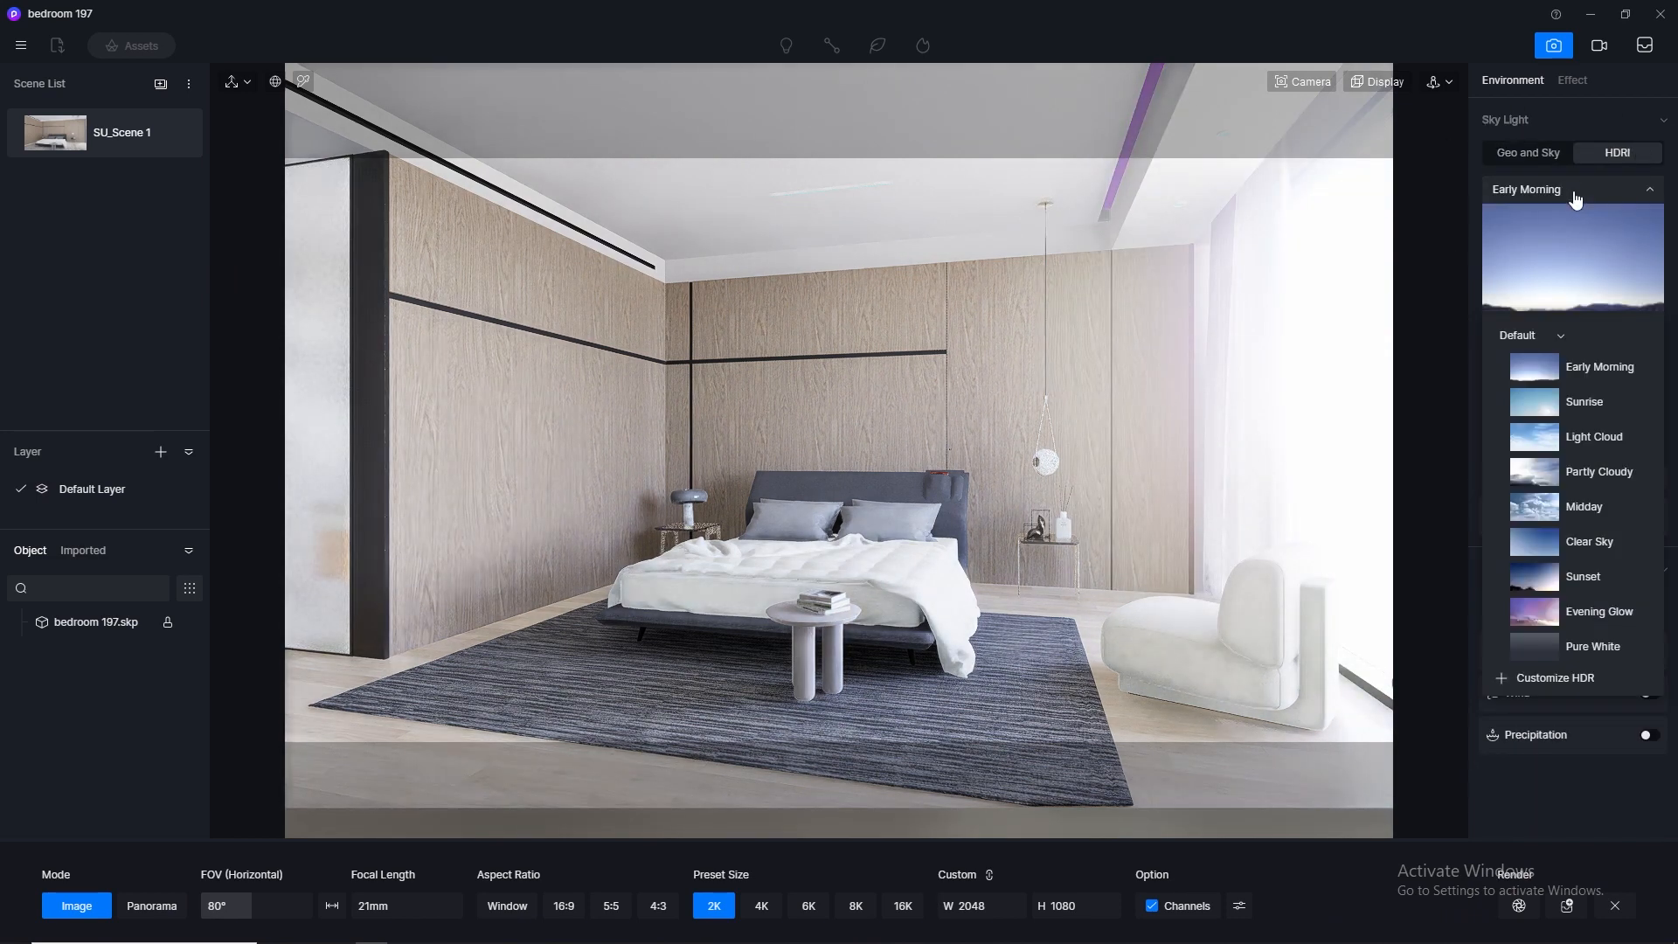
click(1565, 336)
click(1540, 359)
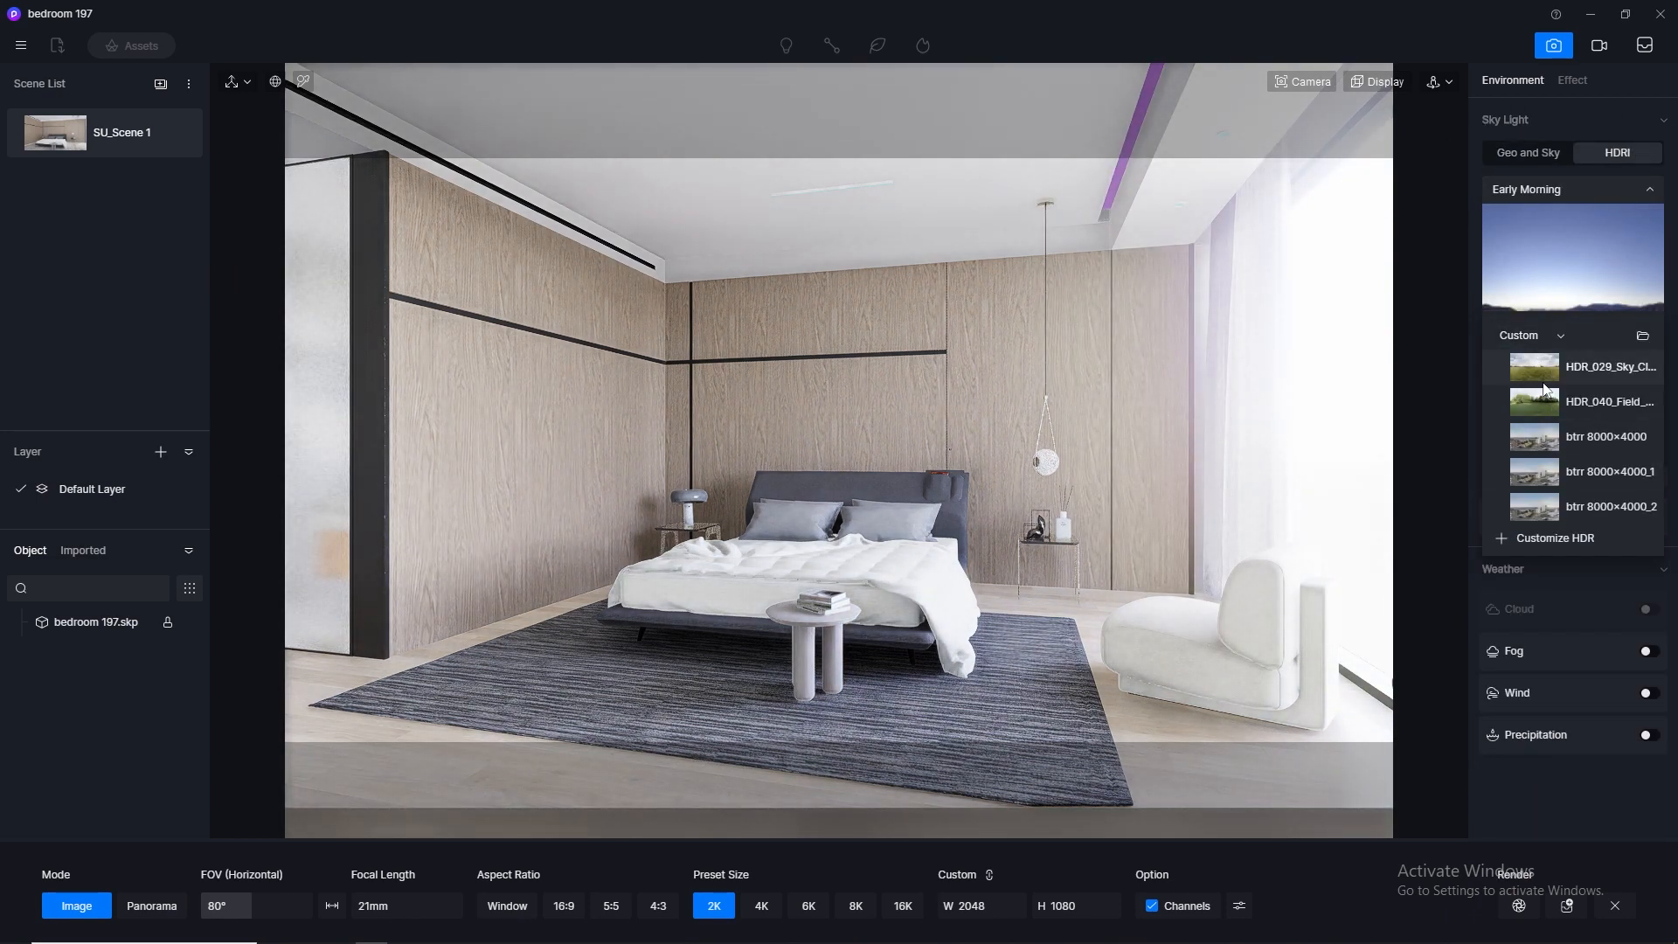
click(1539, 439)
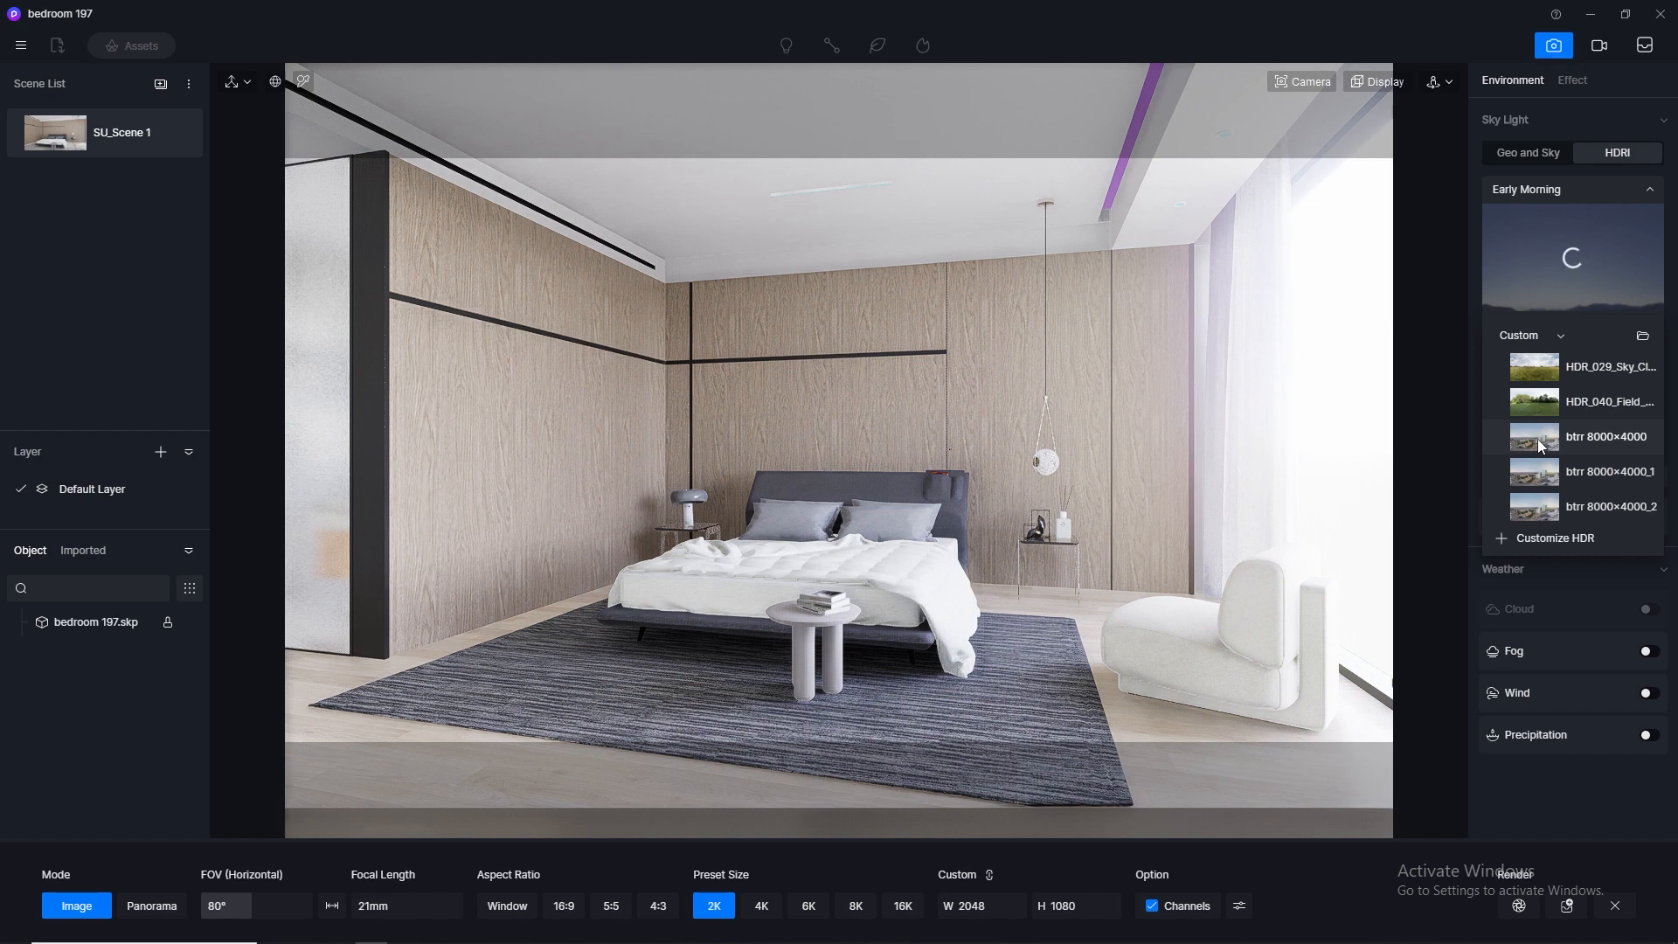
click(1538, 336)
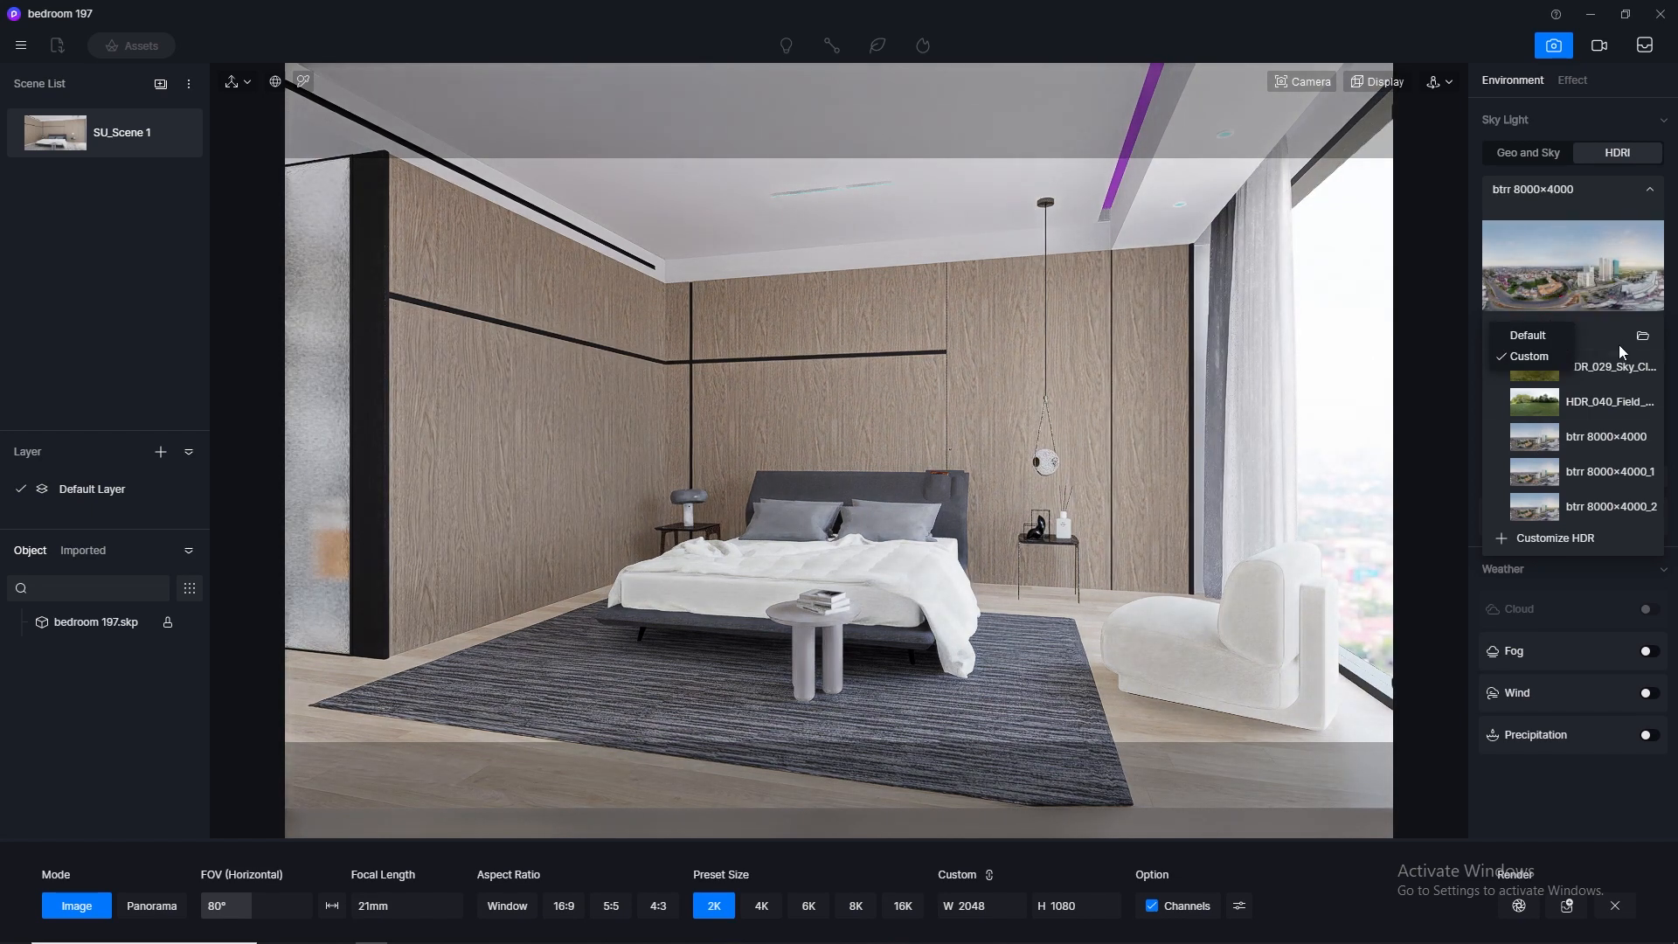
click(1597, 330)
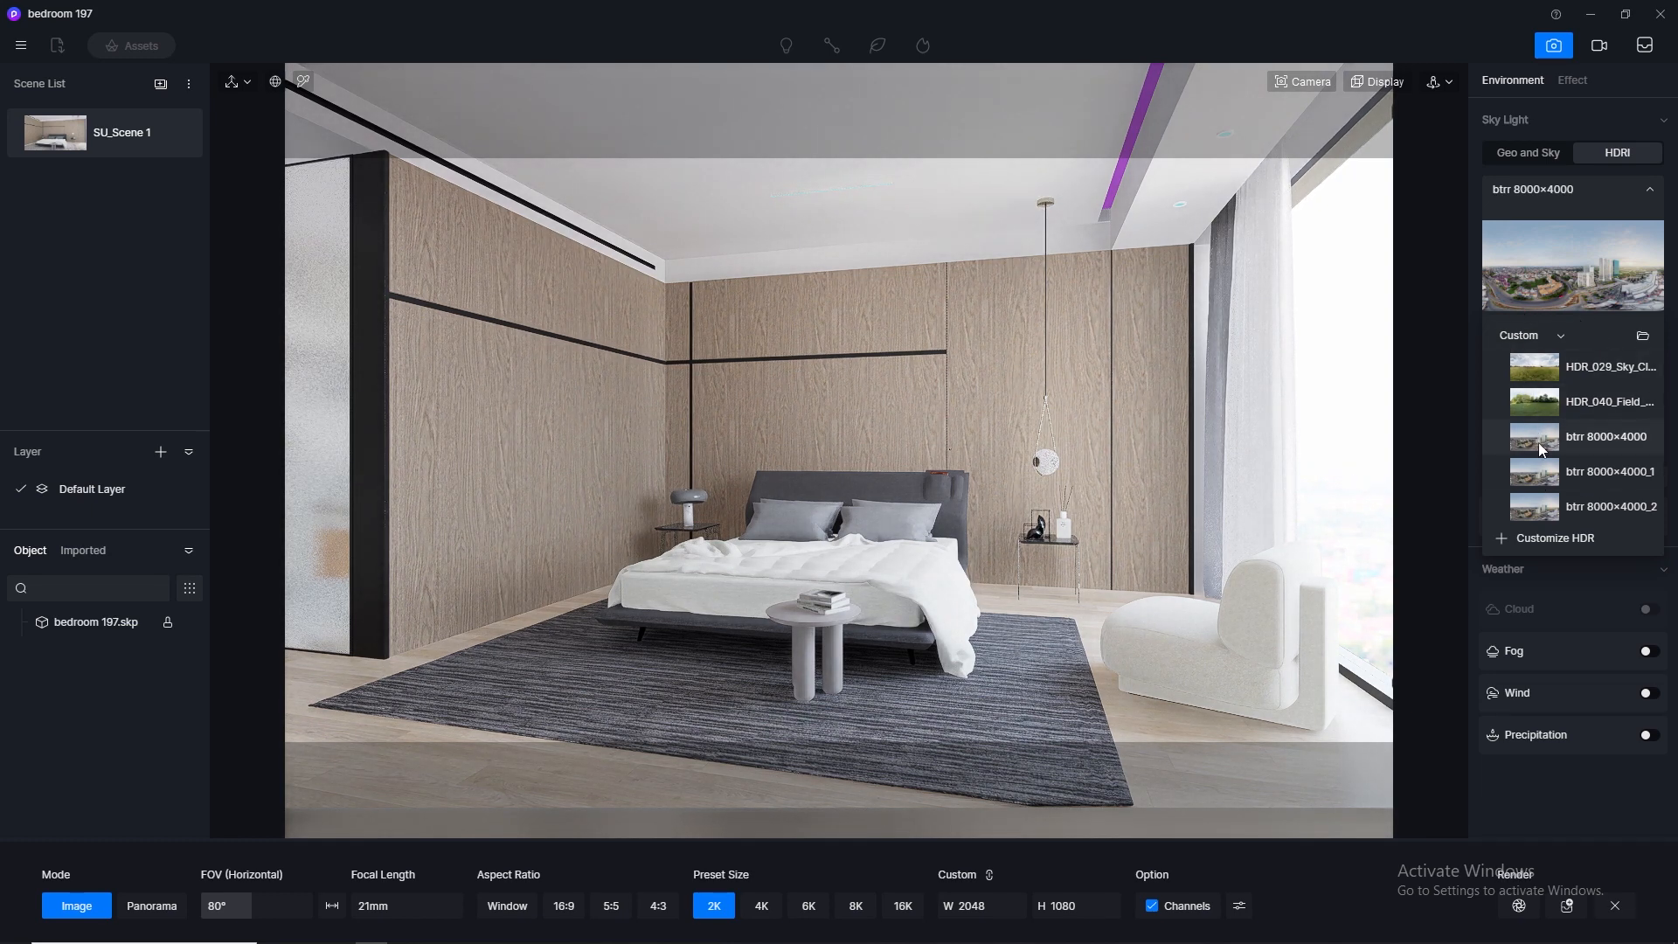
click(1565, 343)
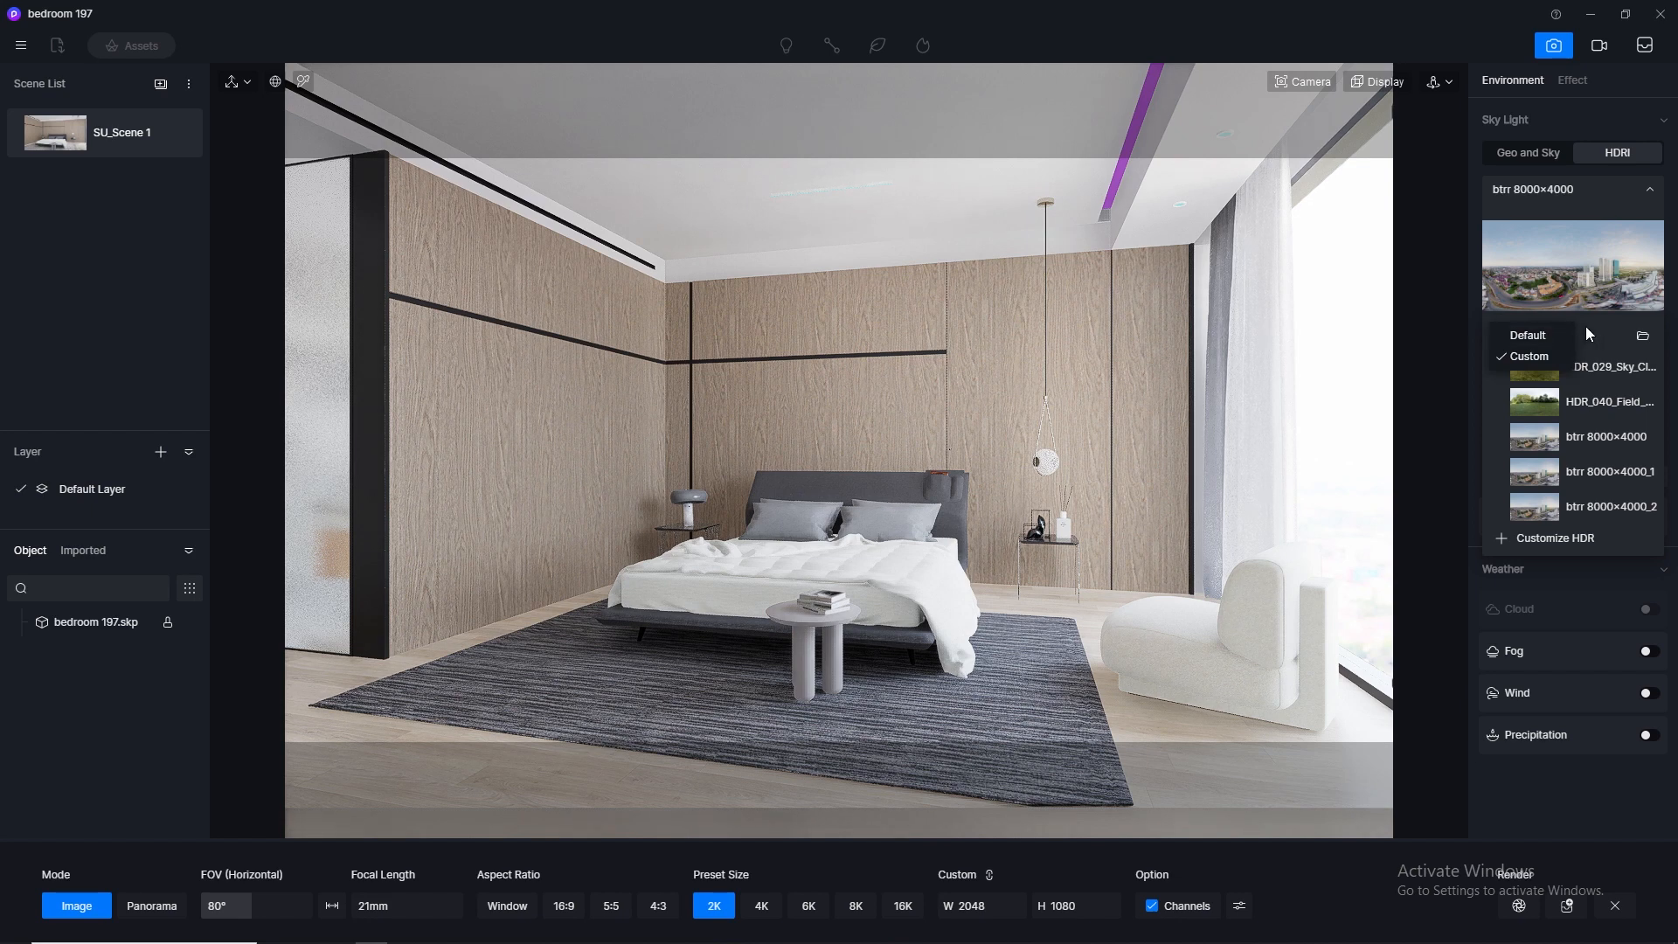
click(1585, 327)
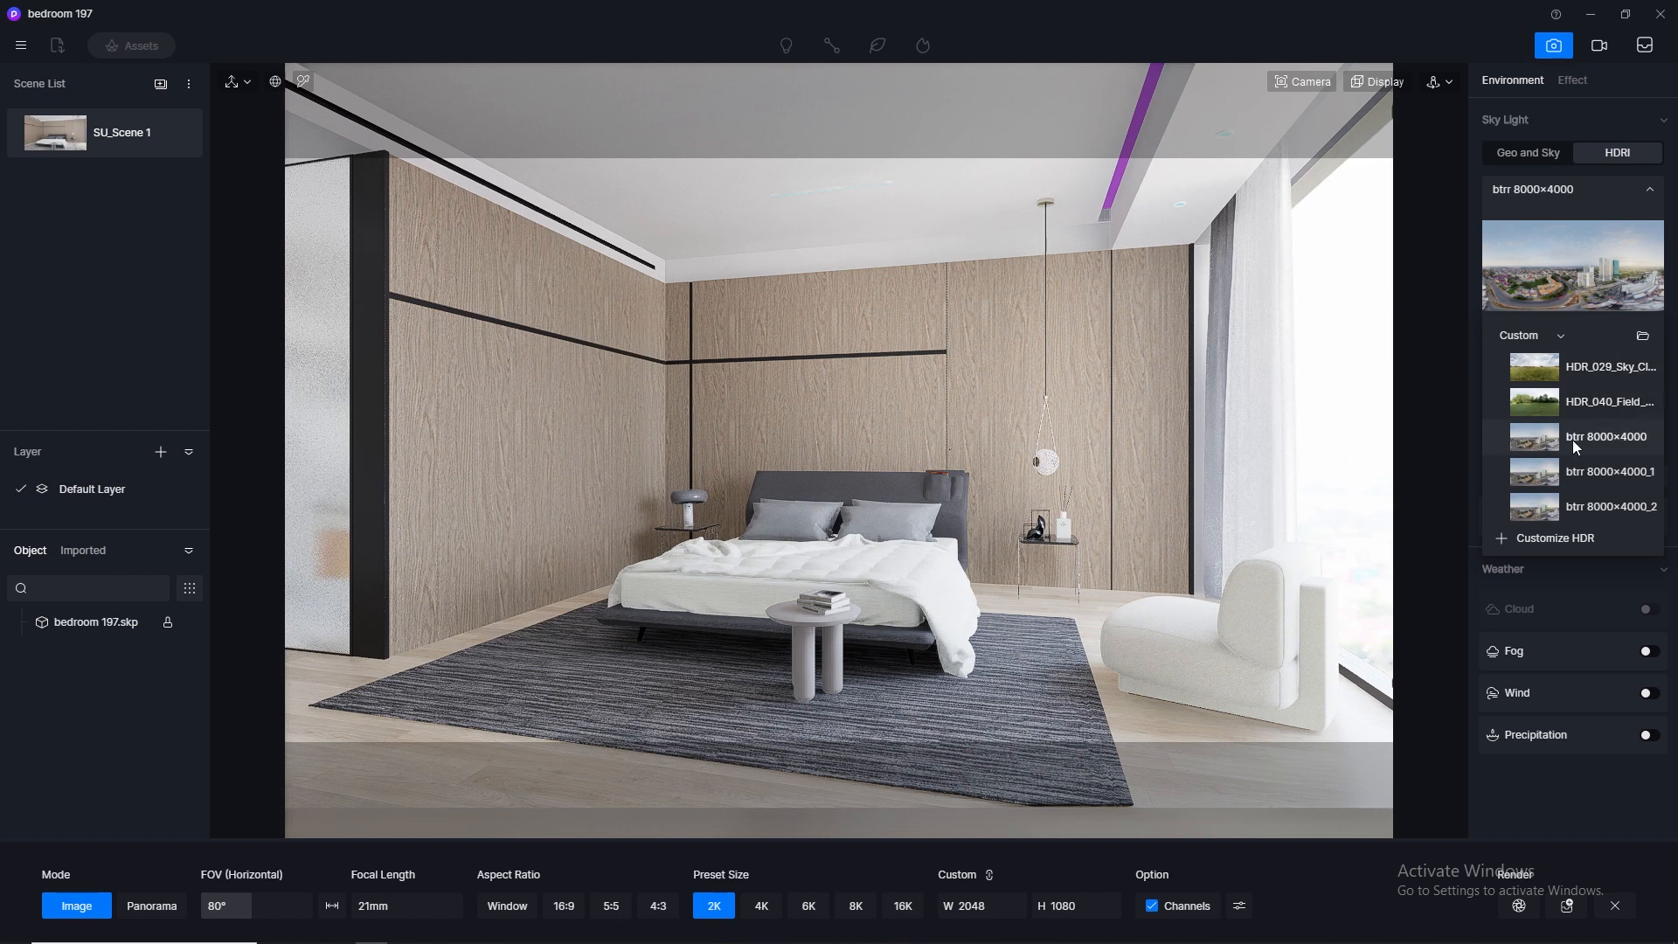
click(1562, 339)
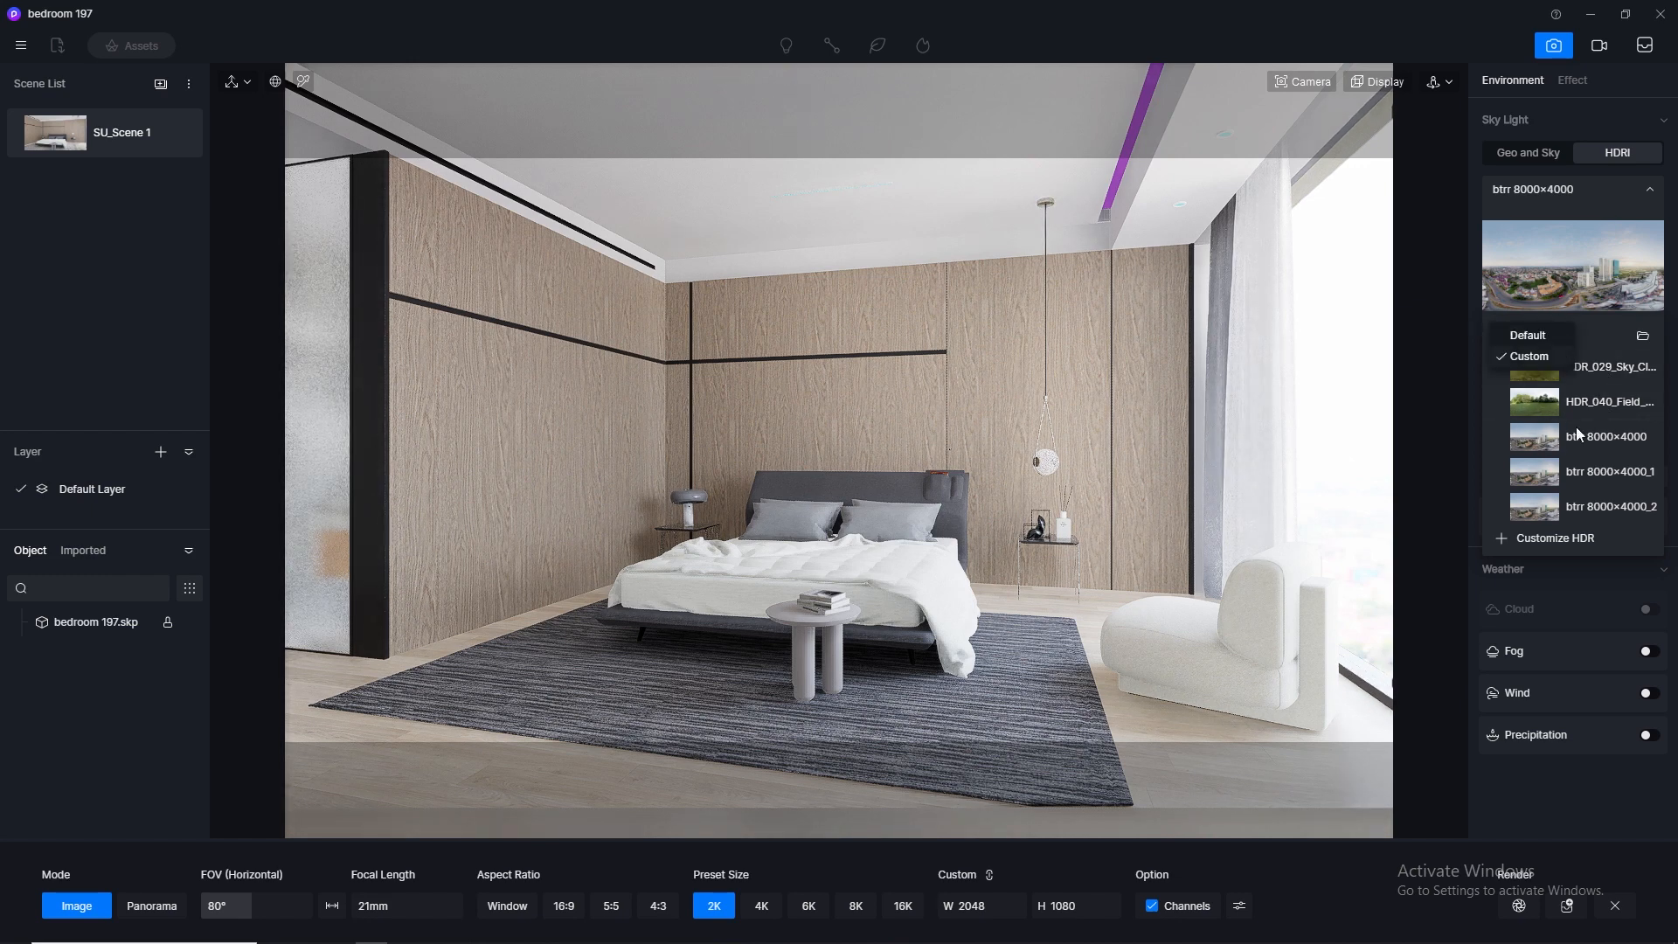
Step: Close the HDRI list, split the HDR light into separate skylight and background values, and set the skylight to 0.1
click(1560, 579)
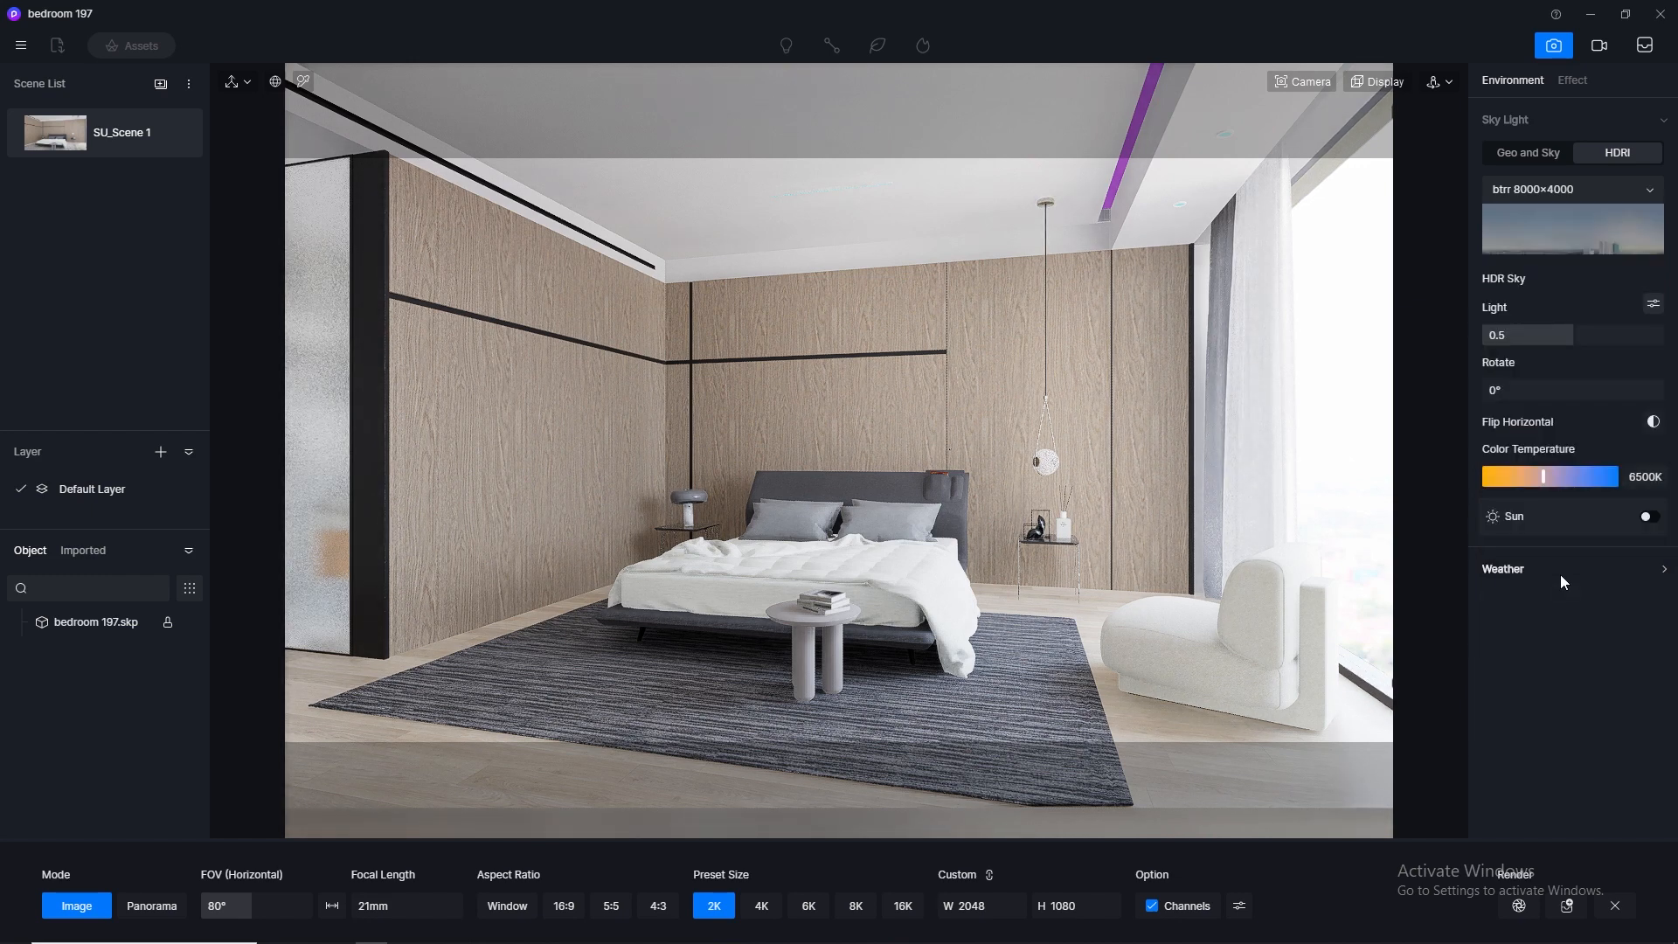
click(1655, 306)
click(1542, 369)
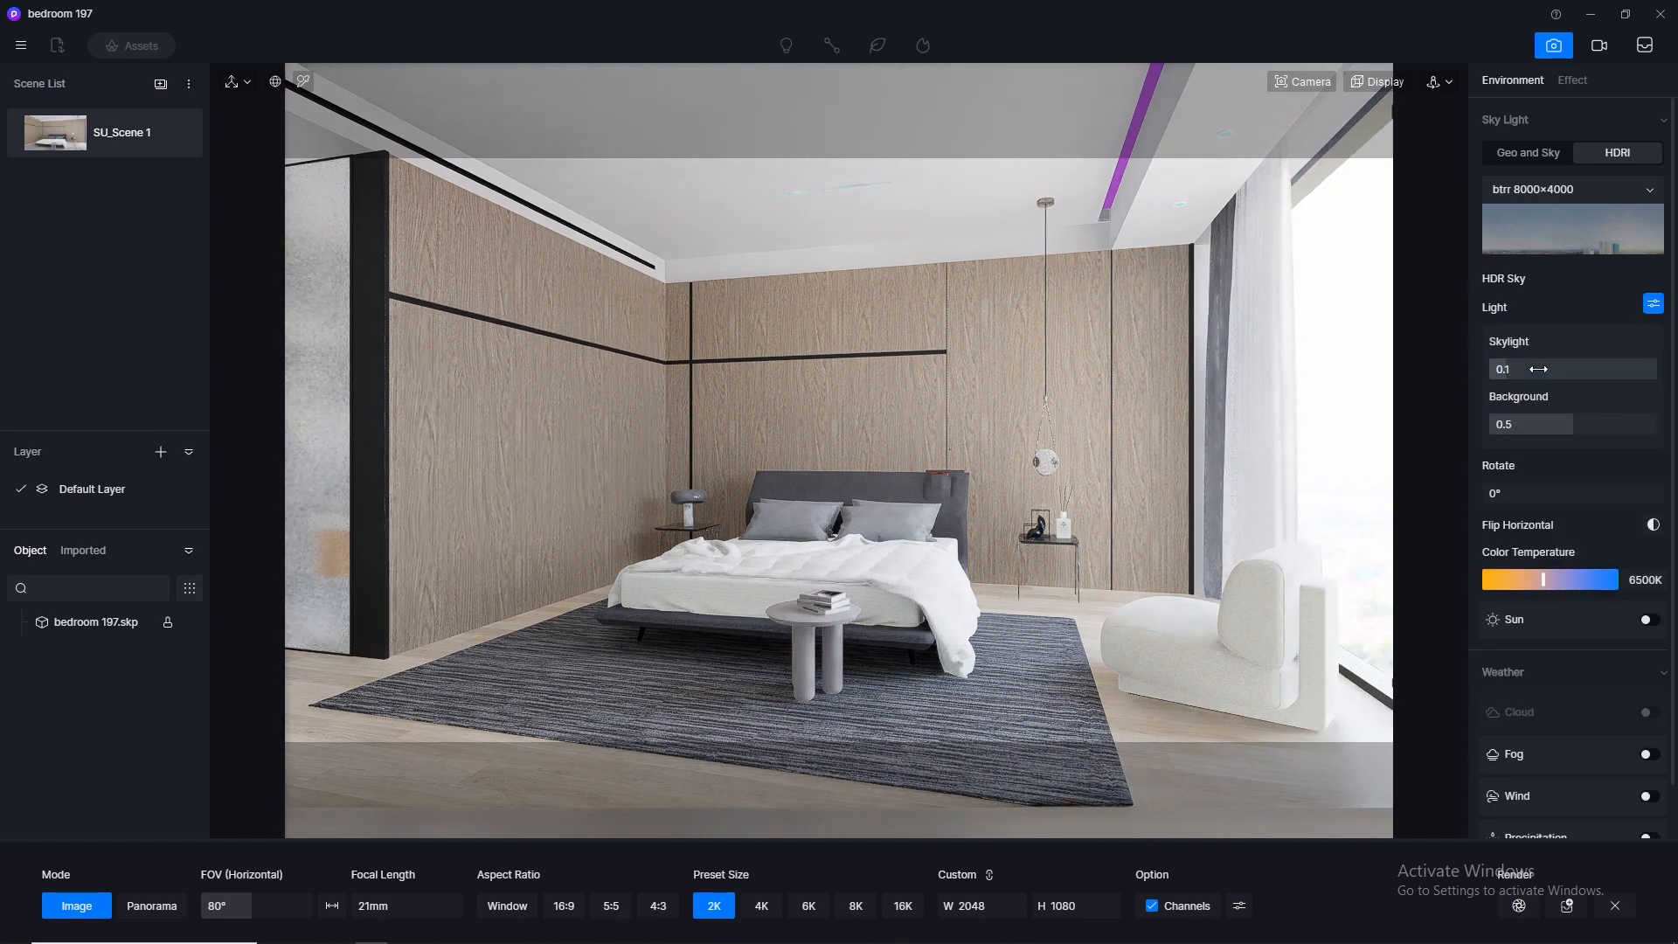
Step: Set the HDR background brightness to 0.01 and rotate the HDRI environment to 105.6°
click(1526, 426)
text(0.0)
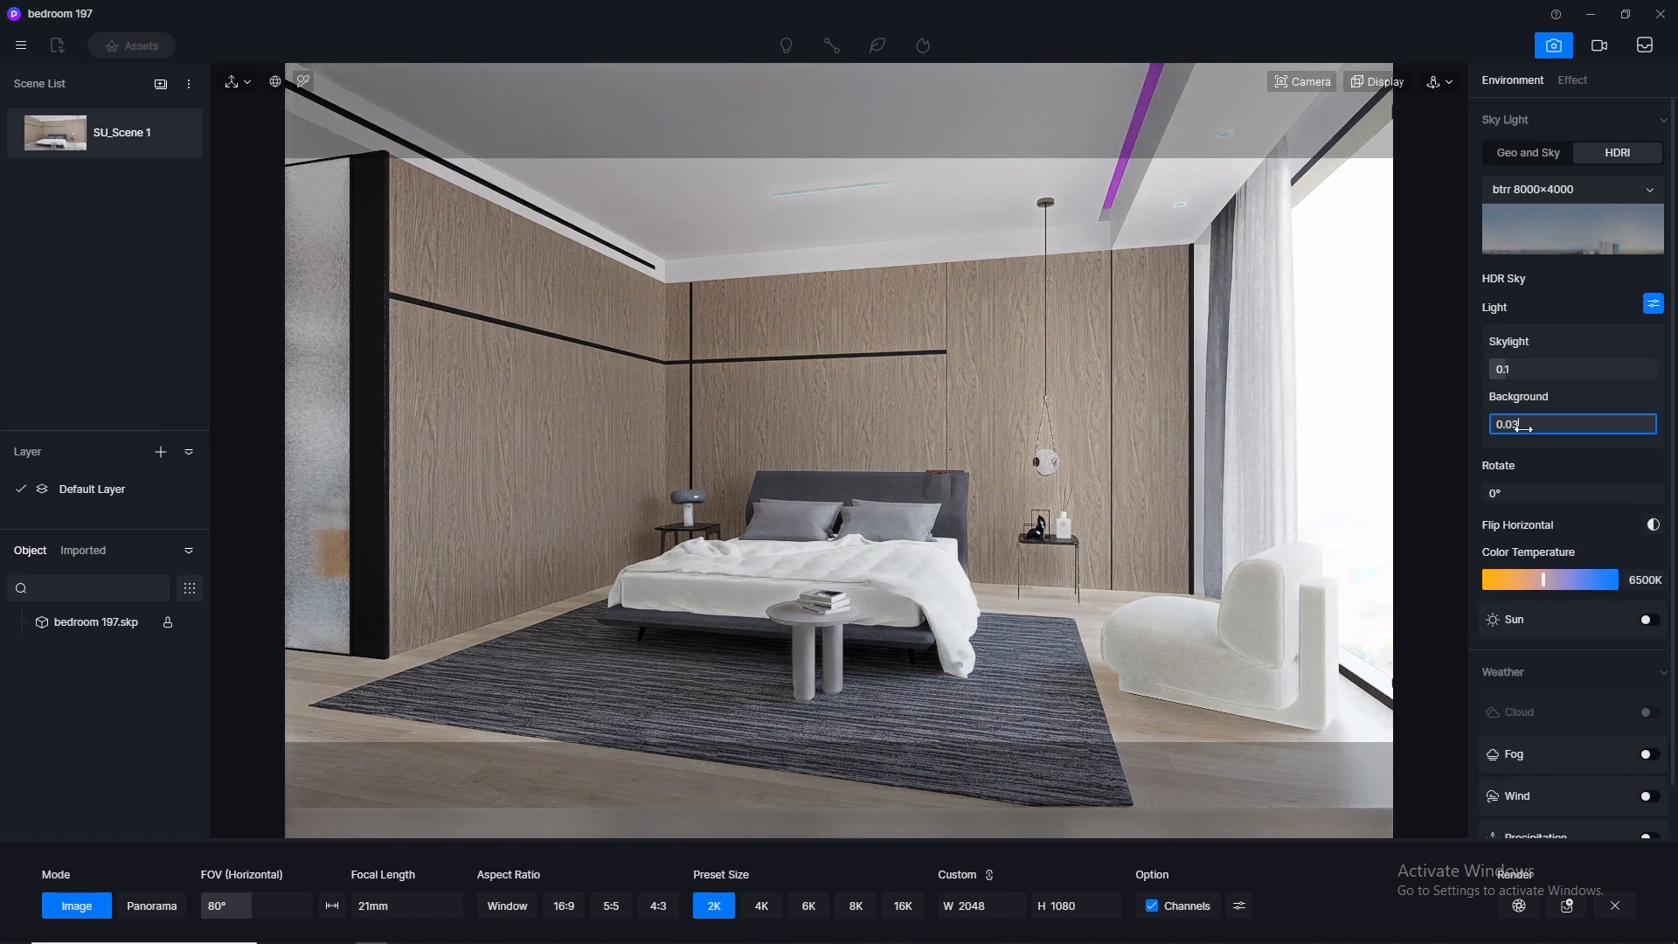
text(3)
key(Return)
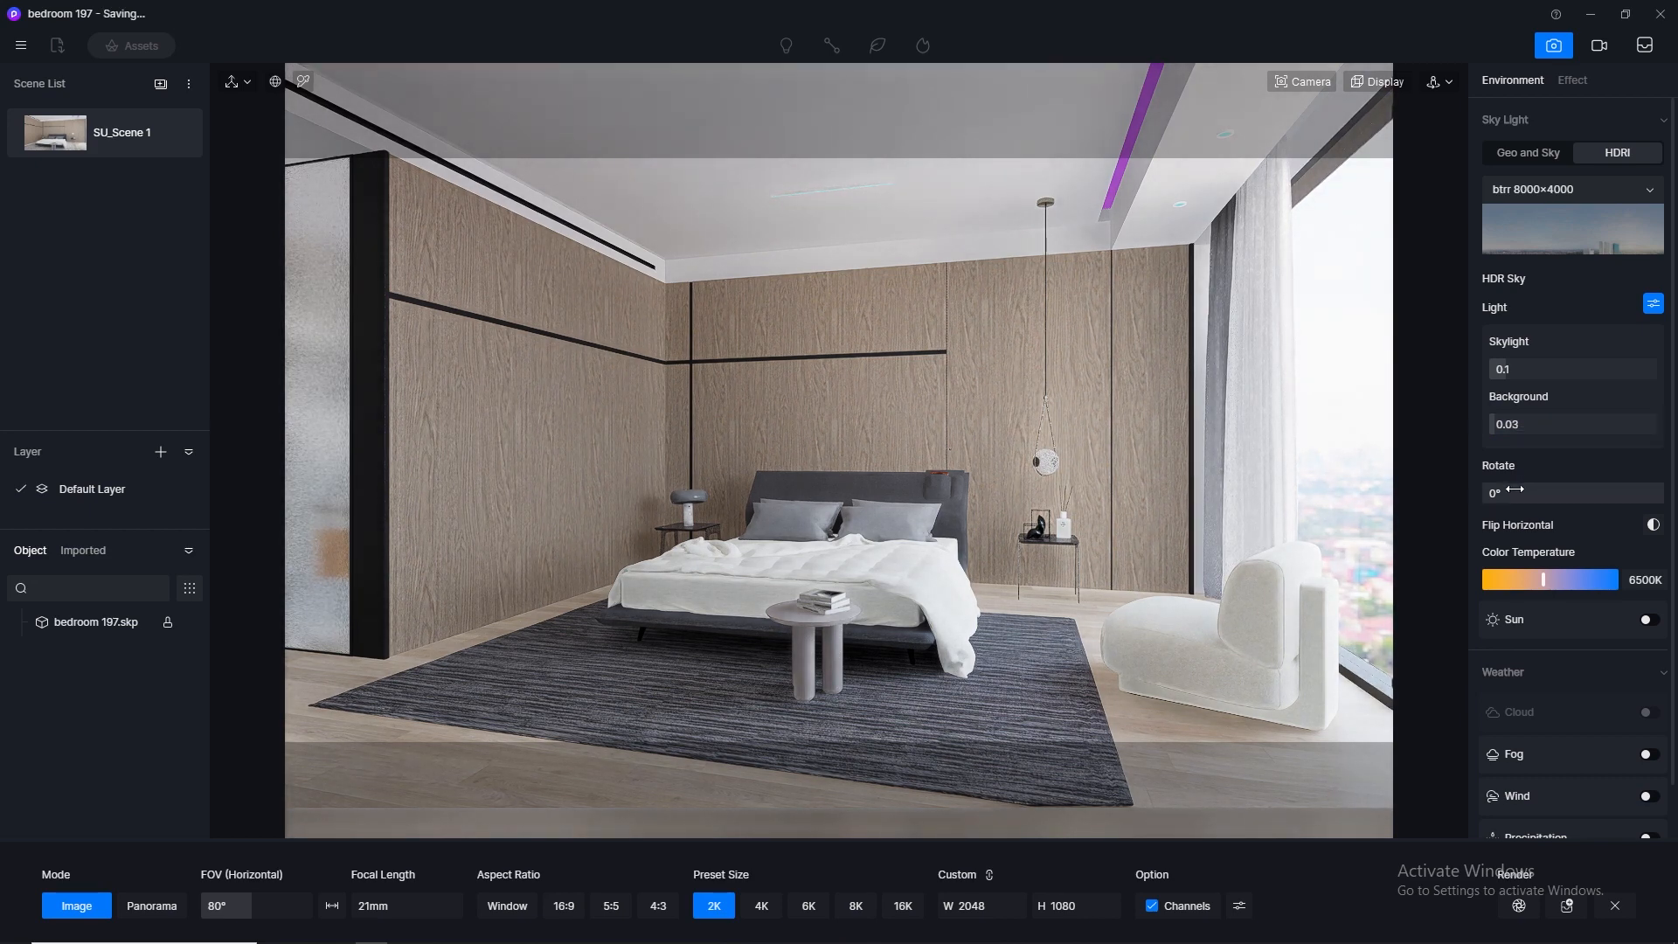
click(1528, 426)
text(0.01)
key(Return)
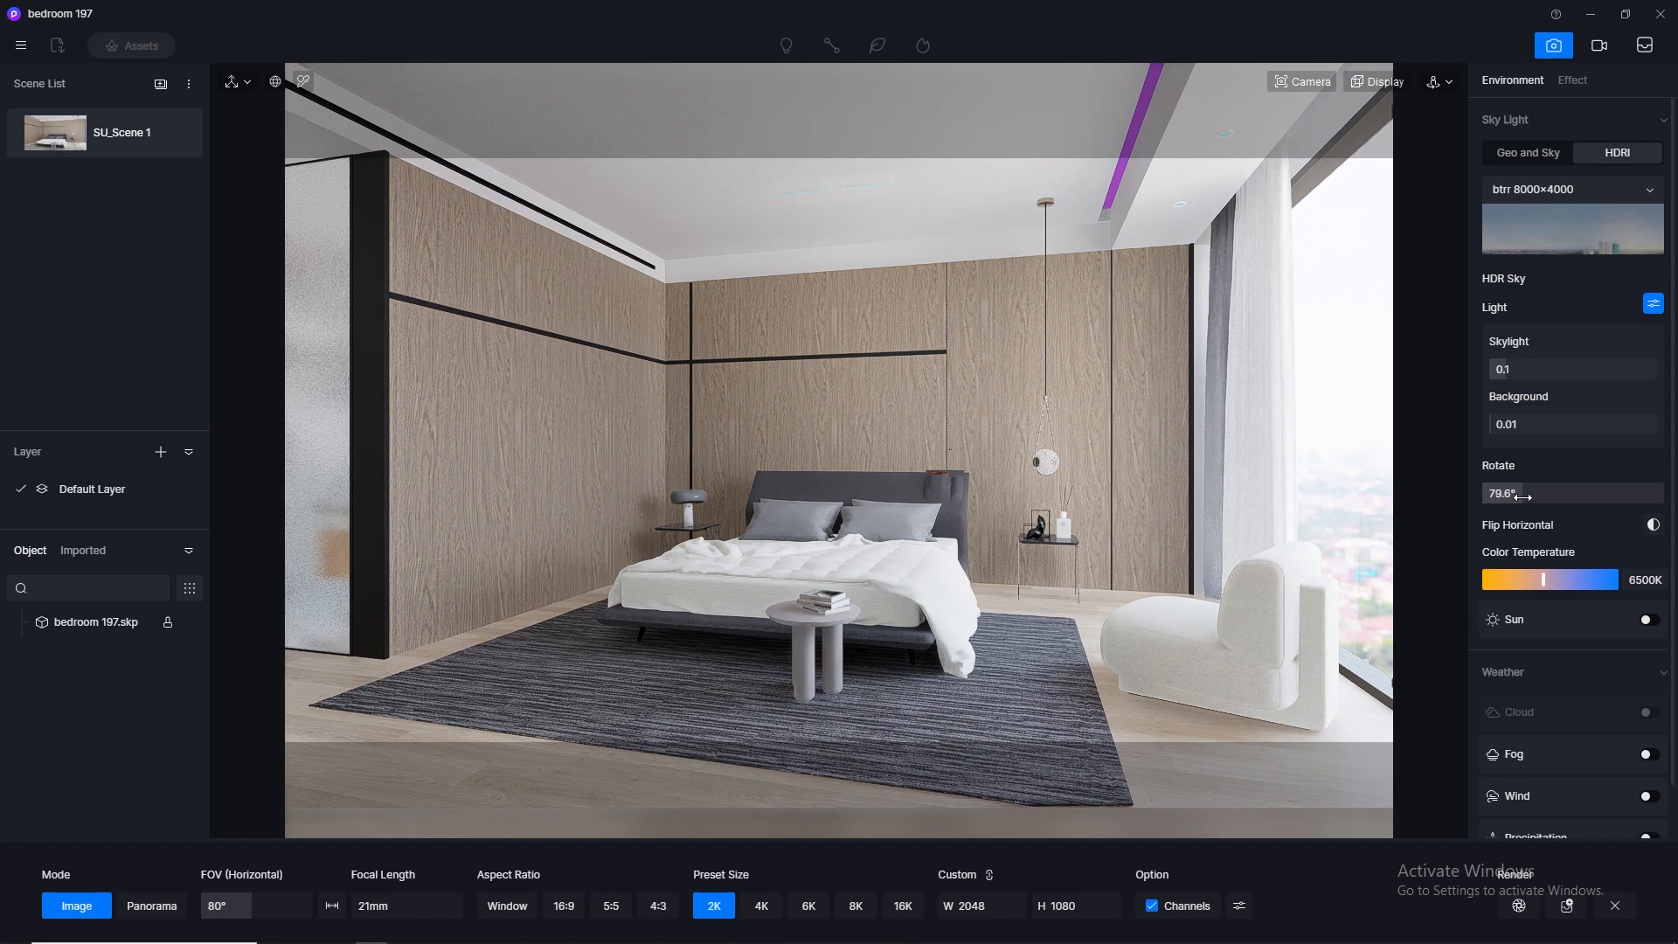
drag(1523, 496, 1538, 498)
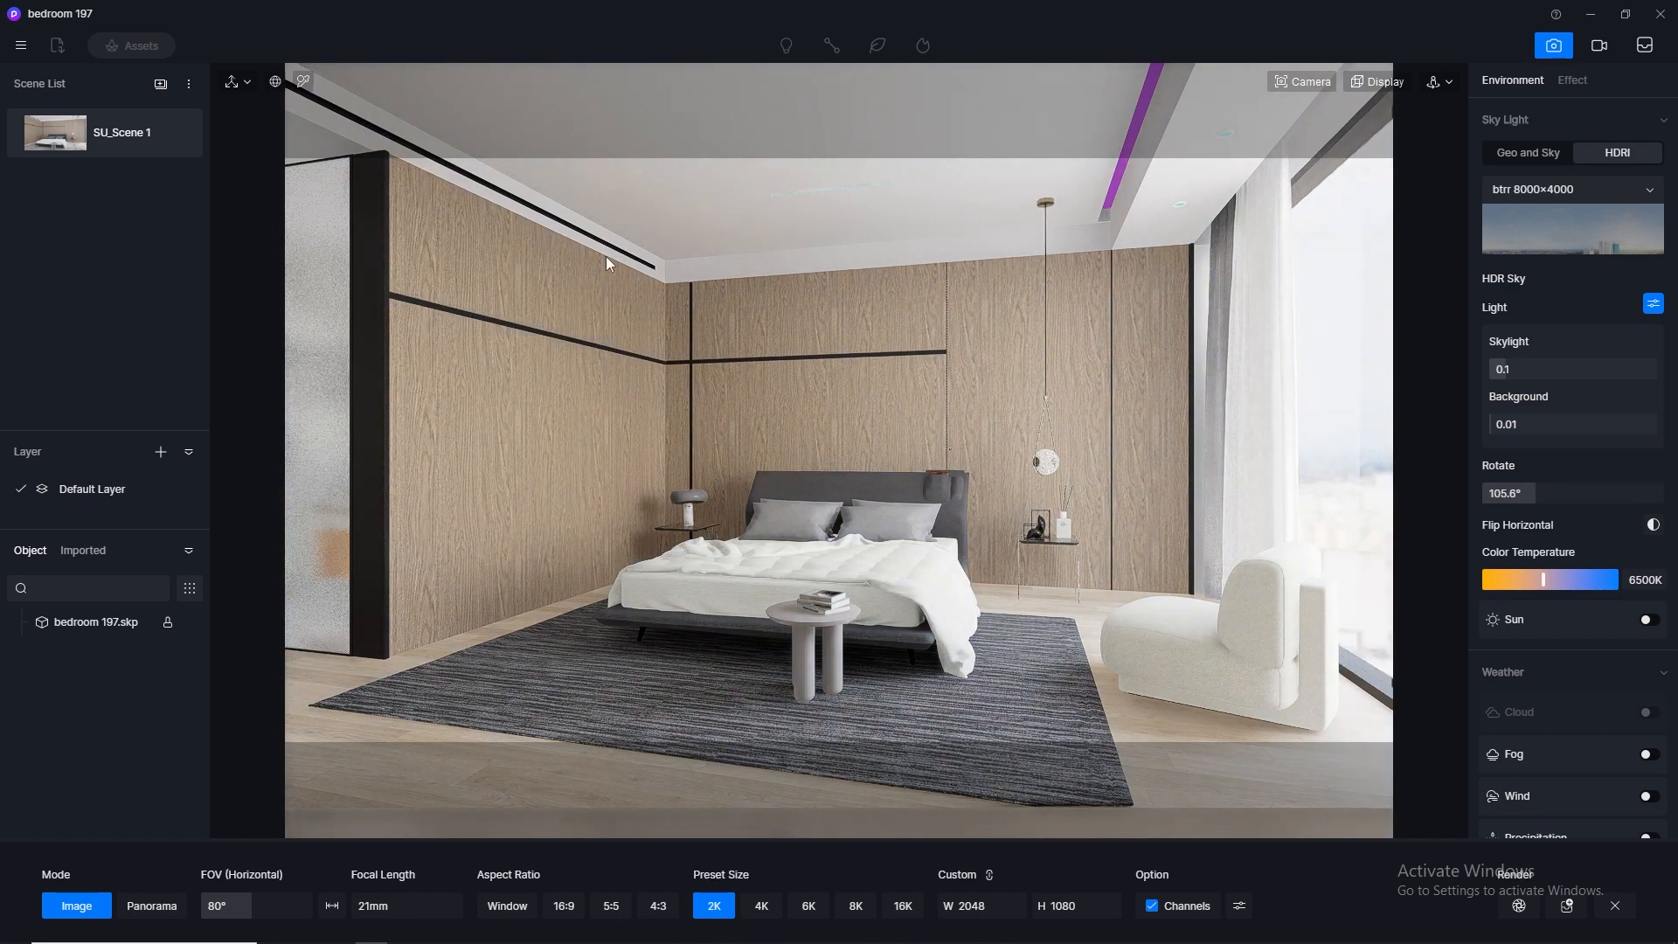
Step: Update SU_Scene 1 with the current HDRI settings and save the project
click(178, 133)
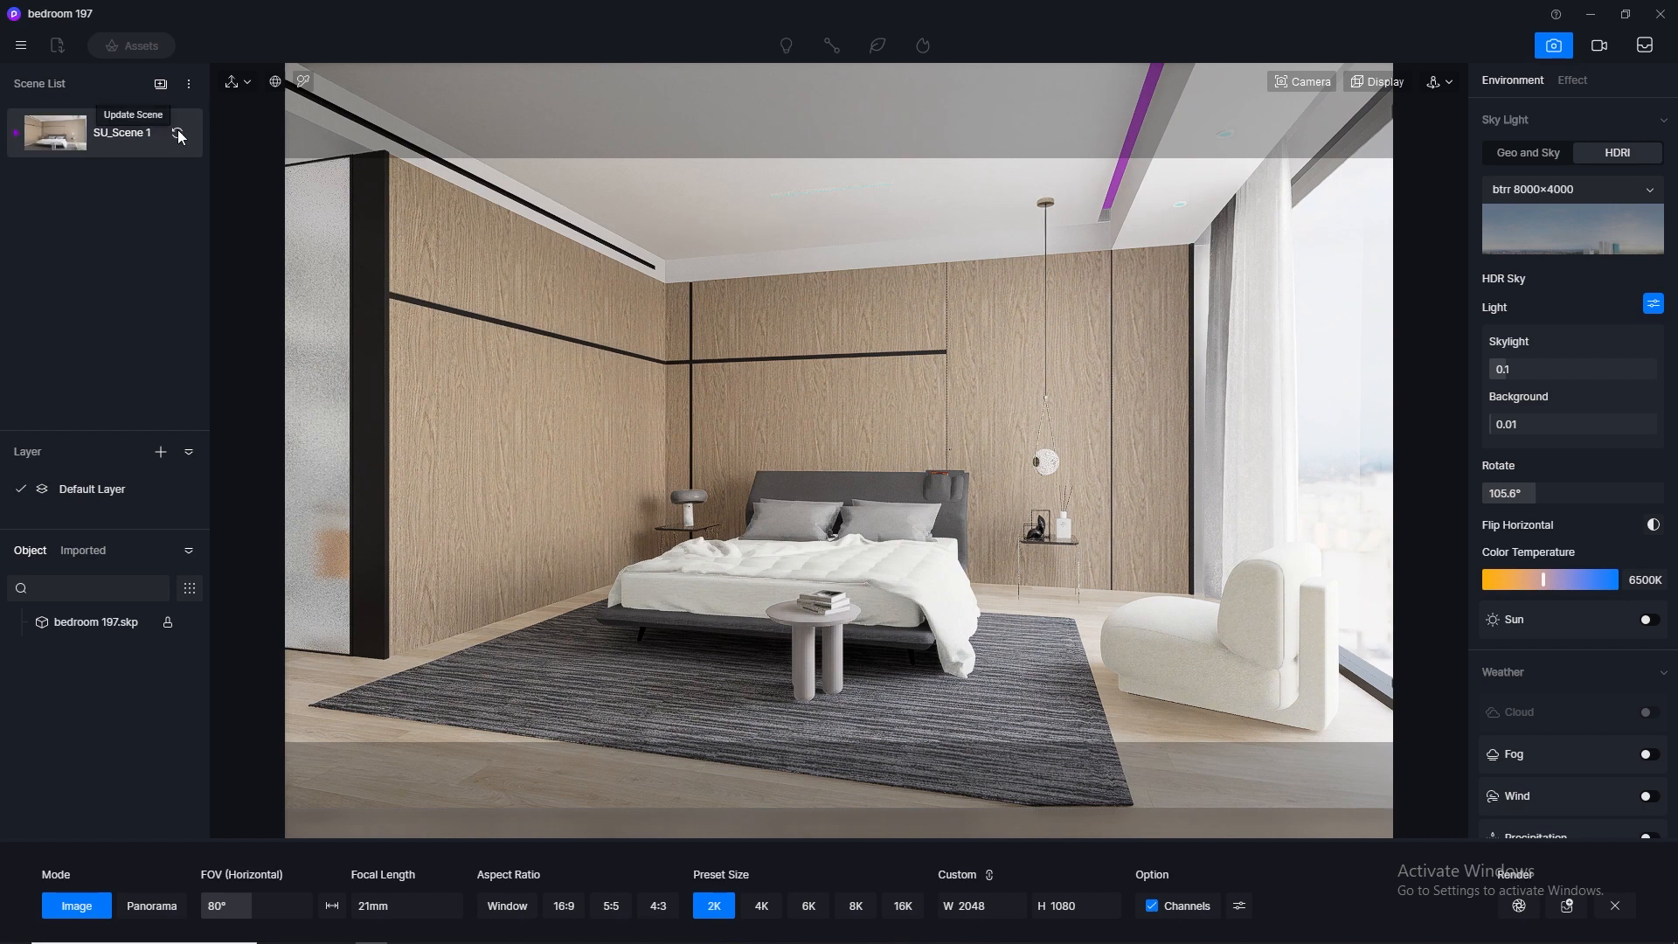
click(15, 45)
mouse_move(70, 76)
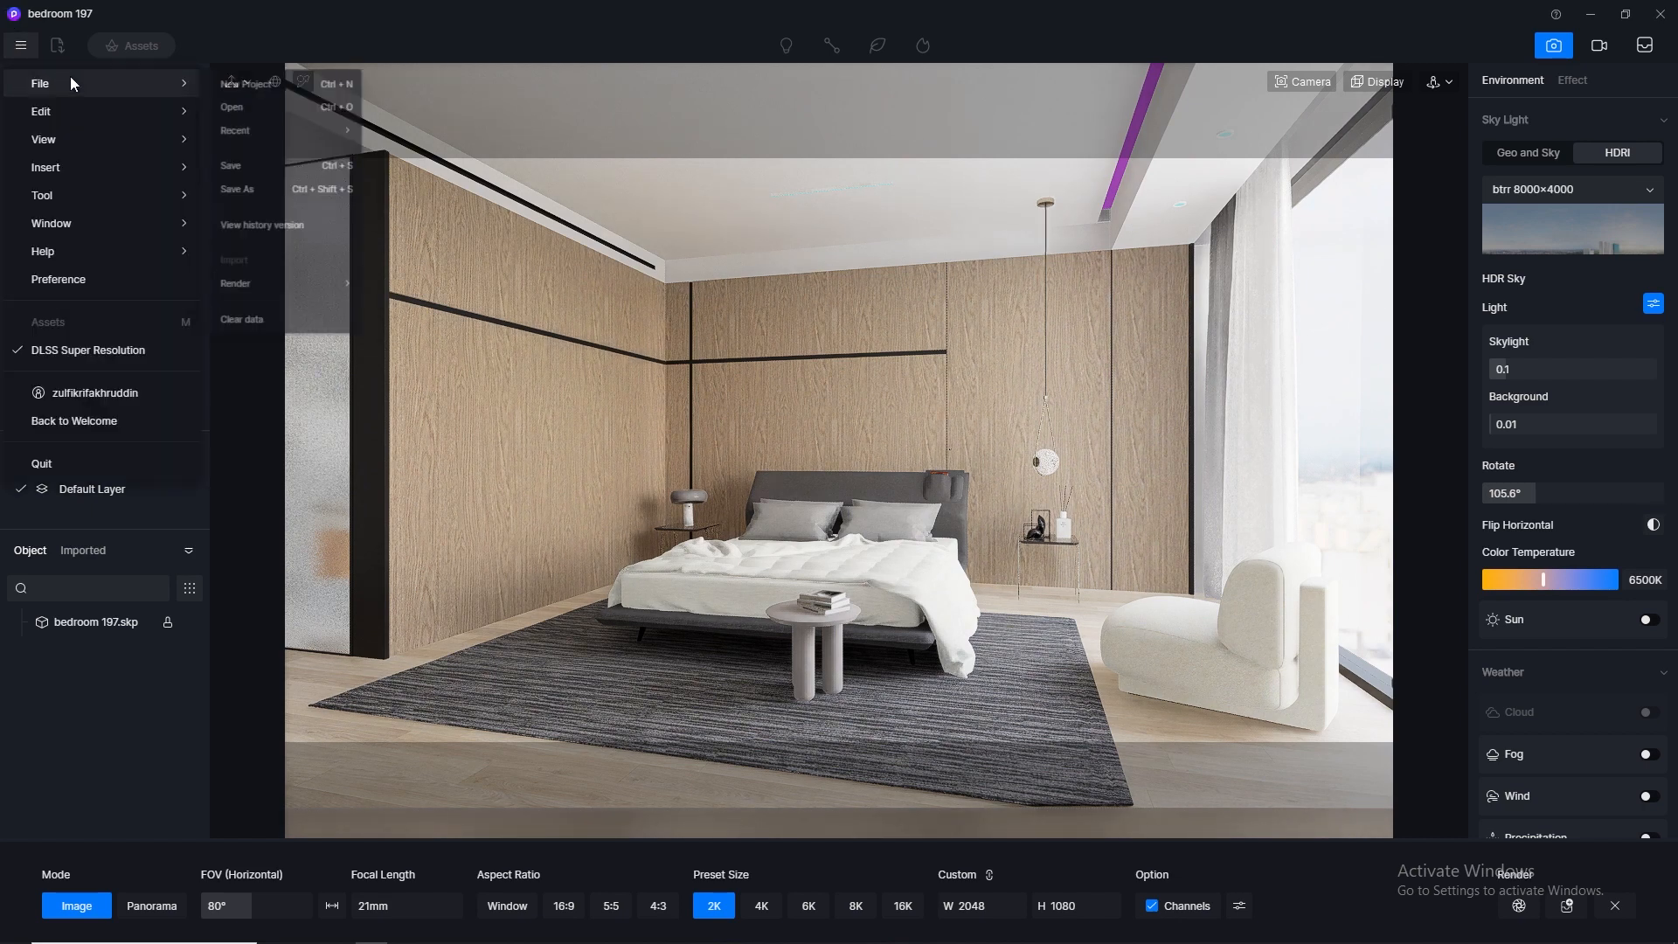
click(261, 184)
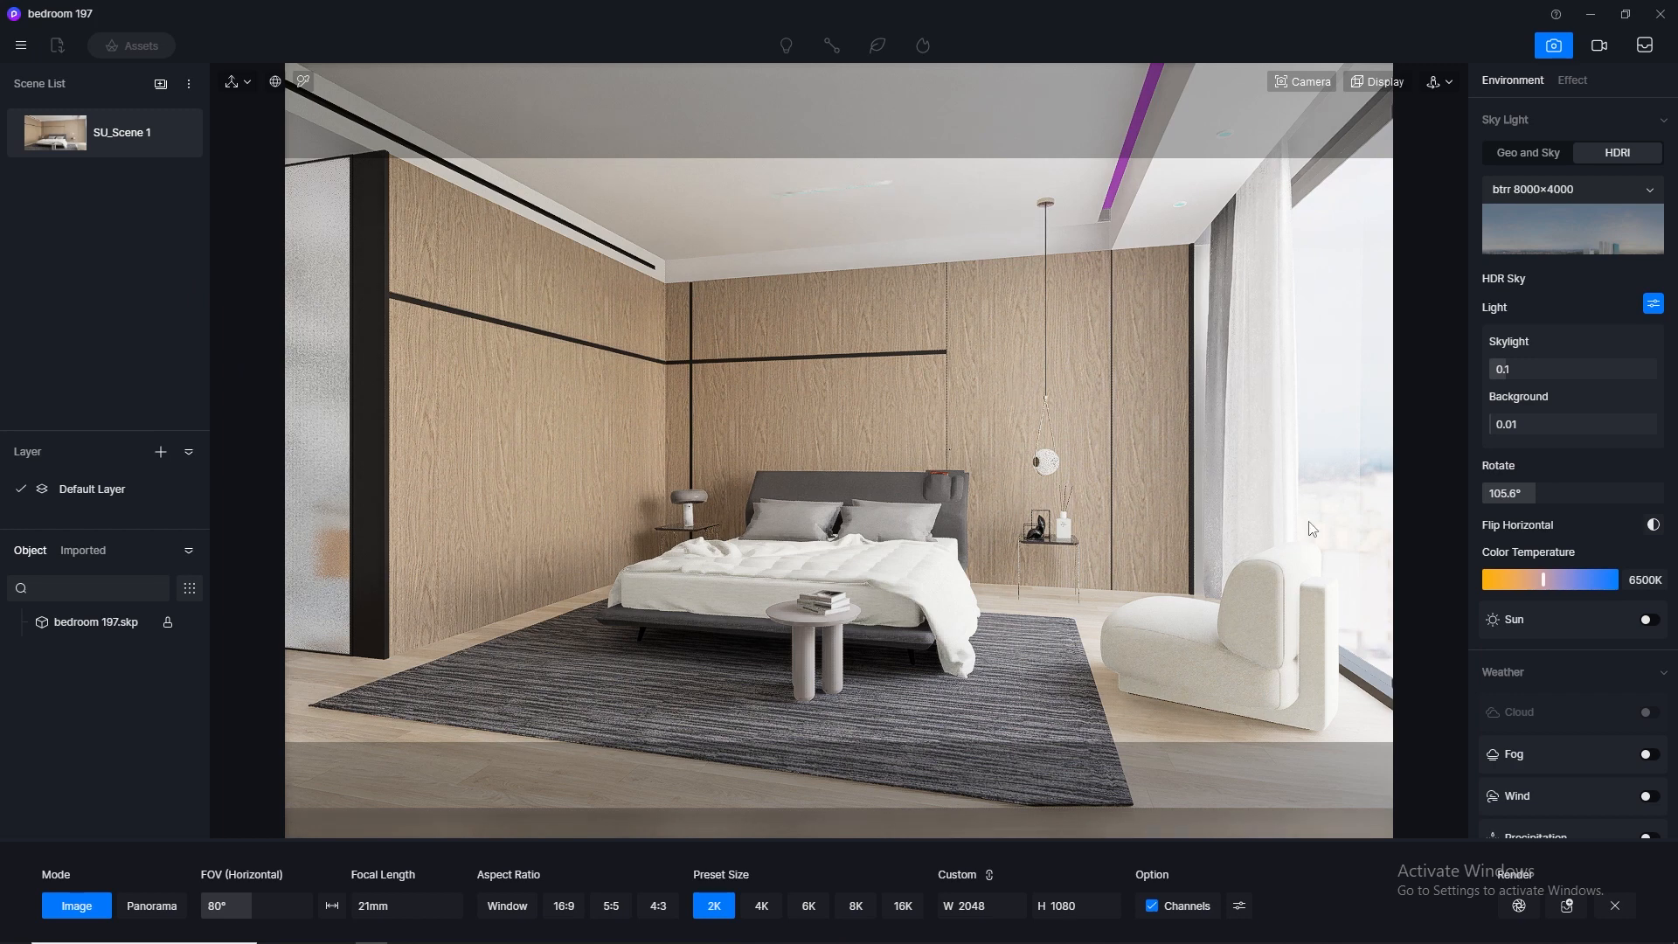
Step: Turn on the sun for the HDRI sky and set its sunlight intensity to 0.1
scroll(1486, 431, down, 1)
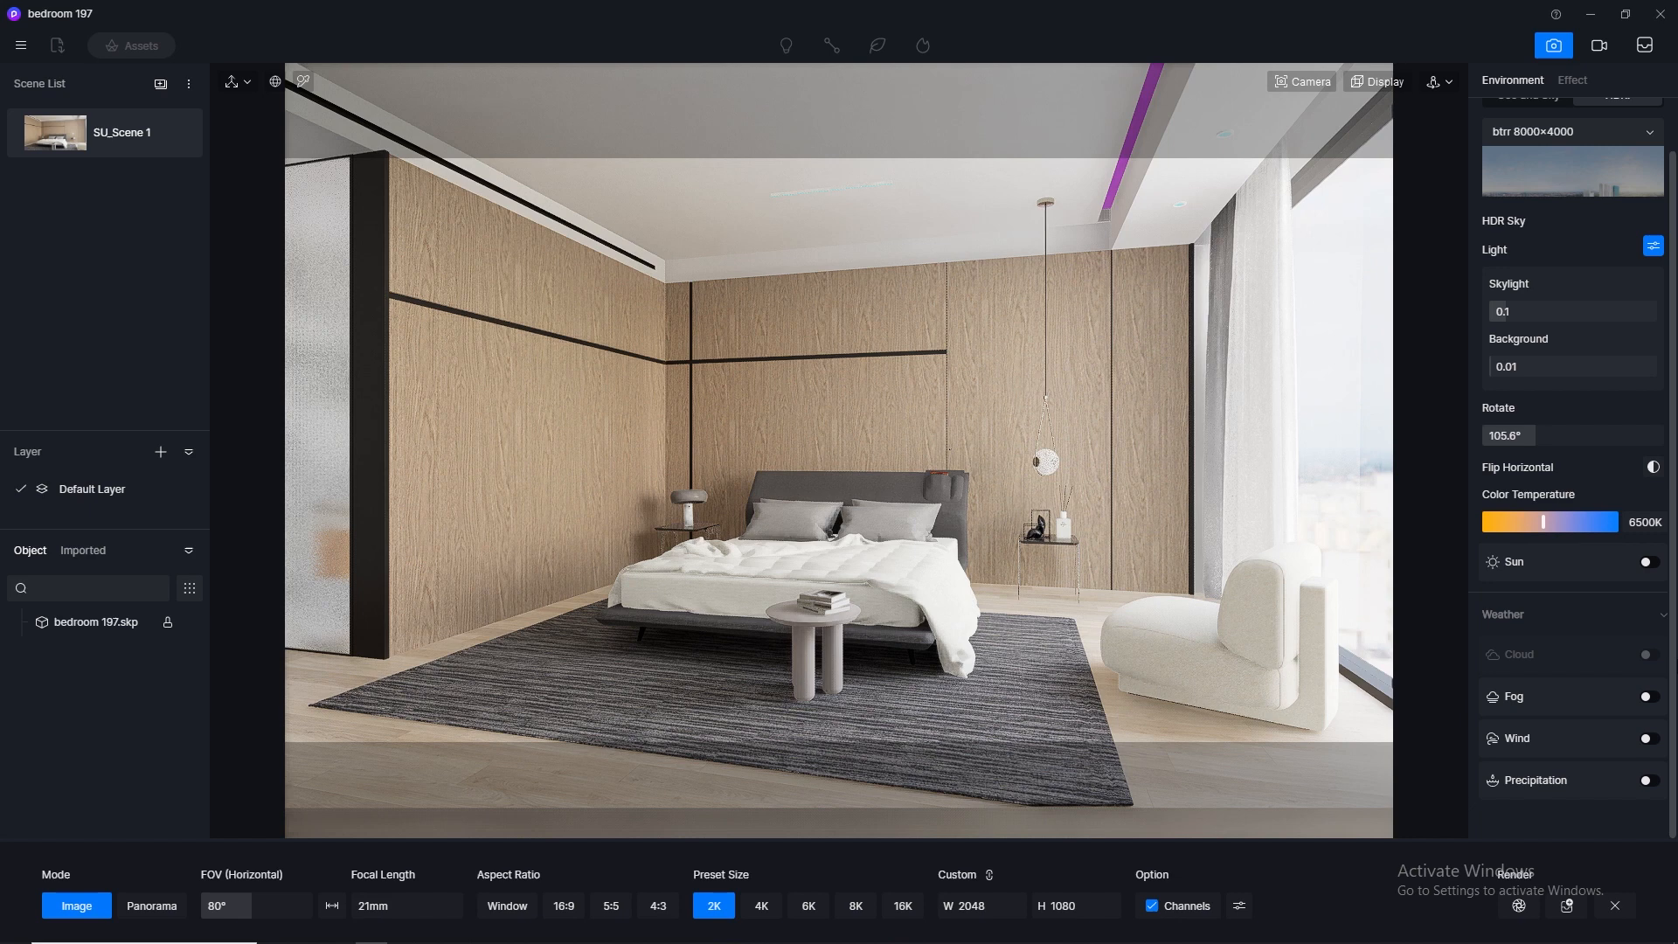
click(1651, 562)
click(1533, 617)
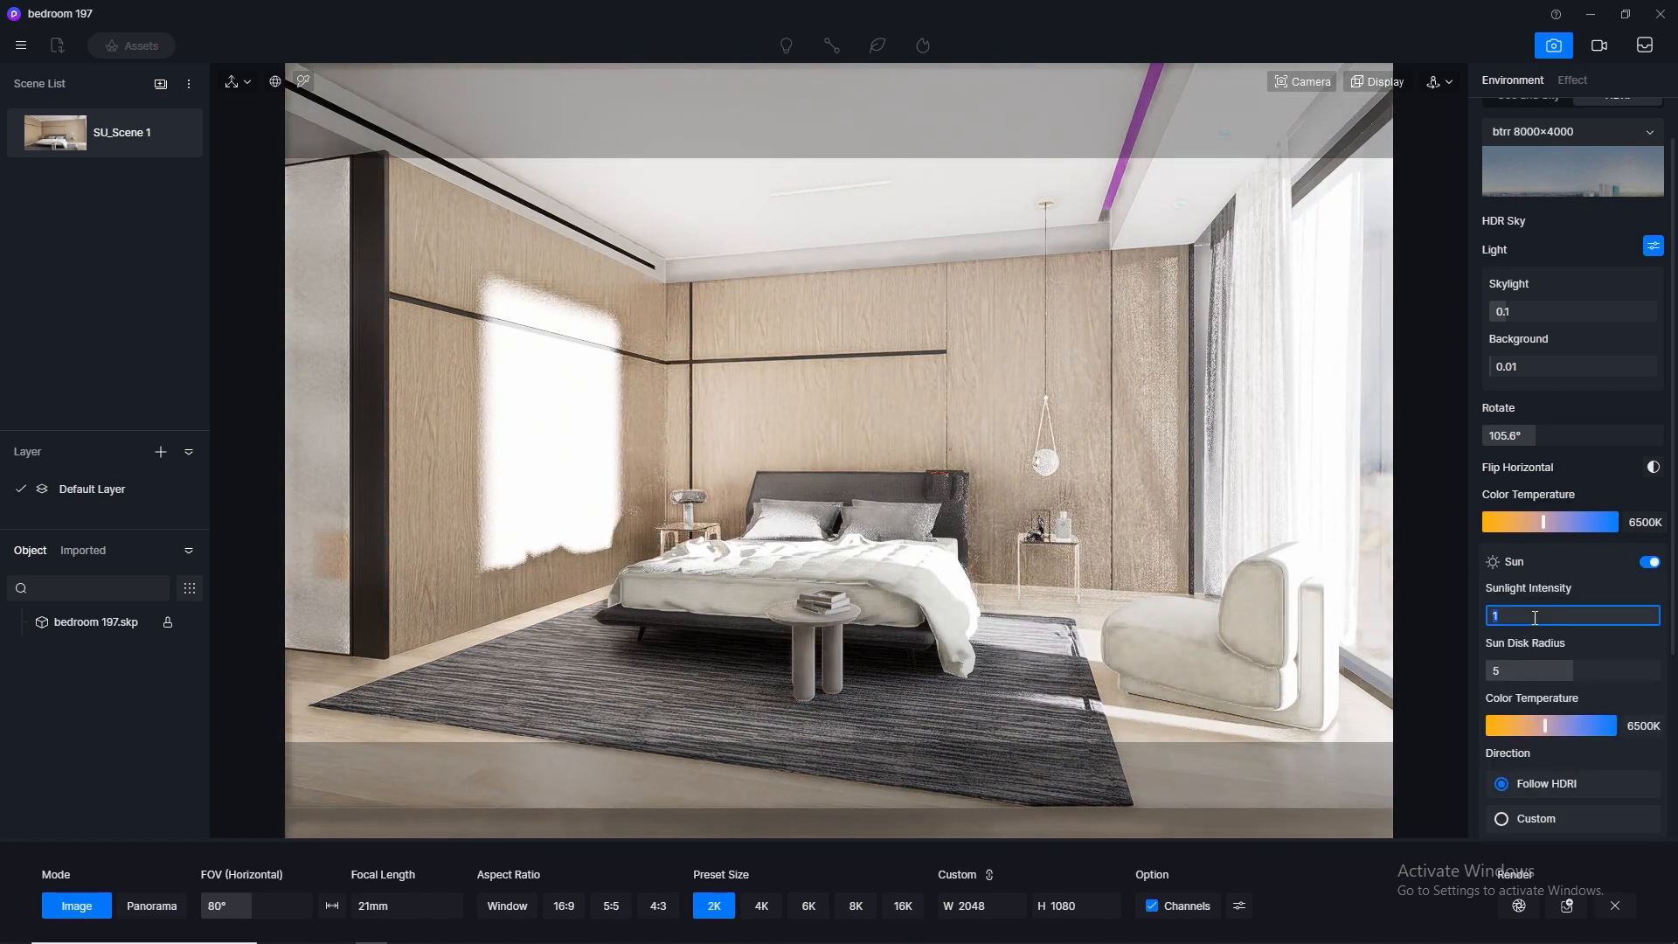
key(Return)
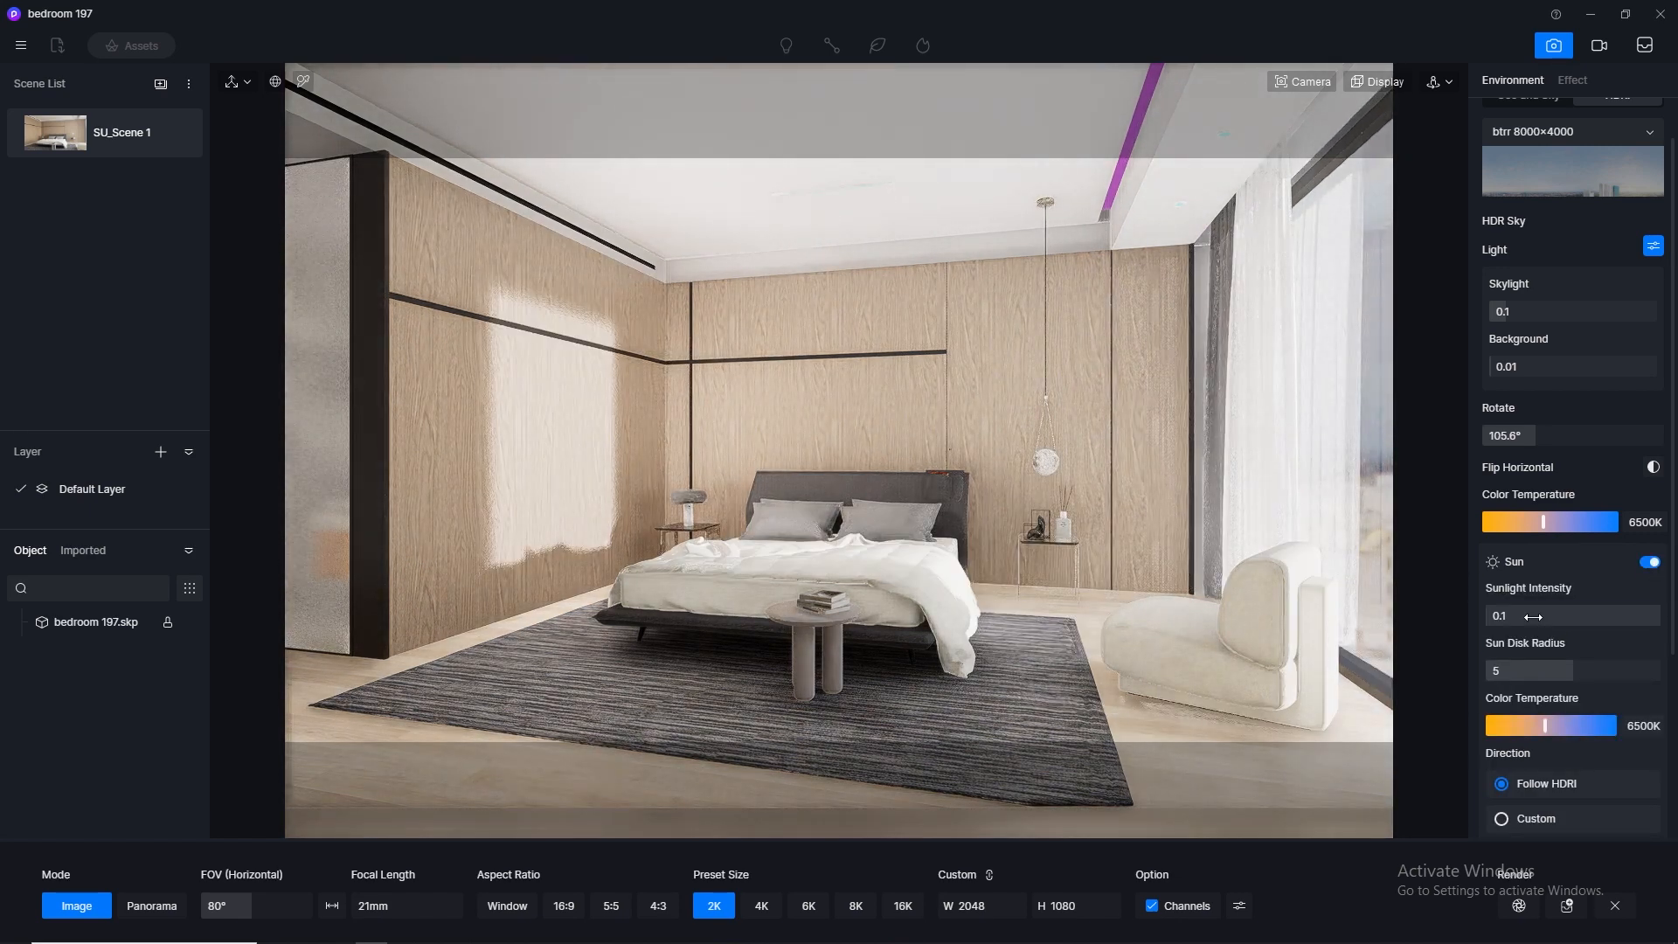
Step: Switch the sun direction to Custom, with an altitude of 35.7 and an azimuth of 72.4
click(1503, 820)
scroll(1650, 656, down, 4)
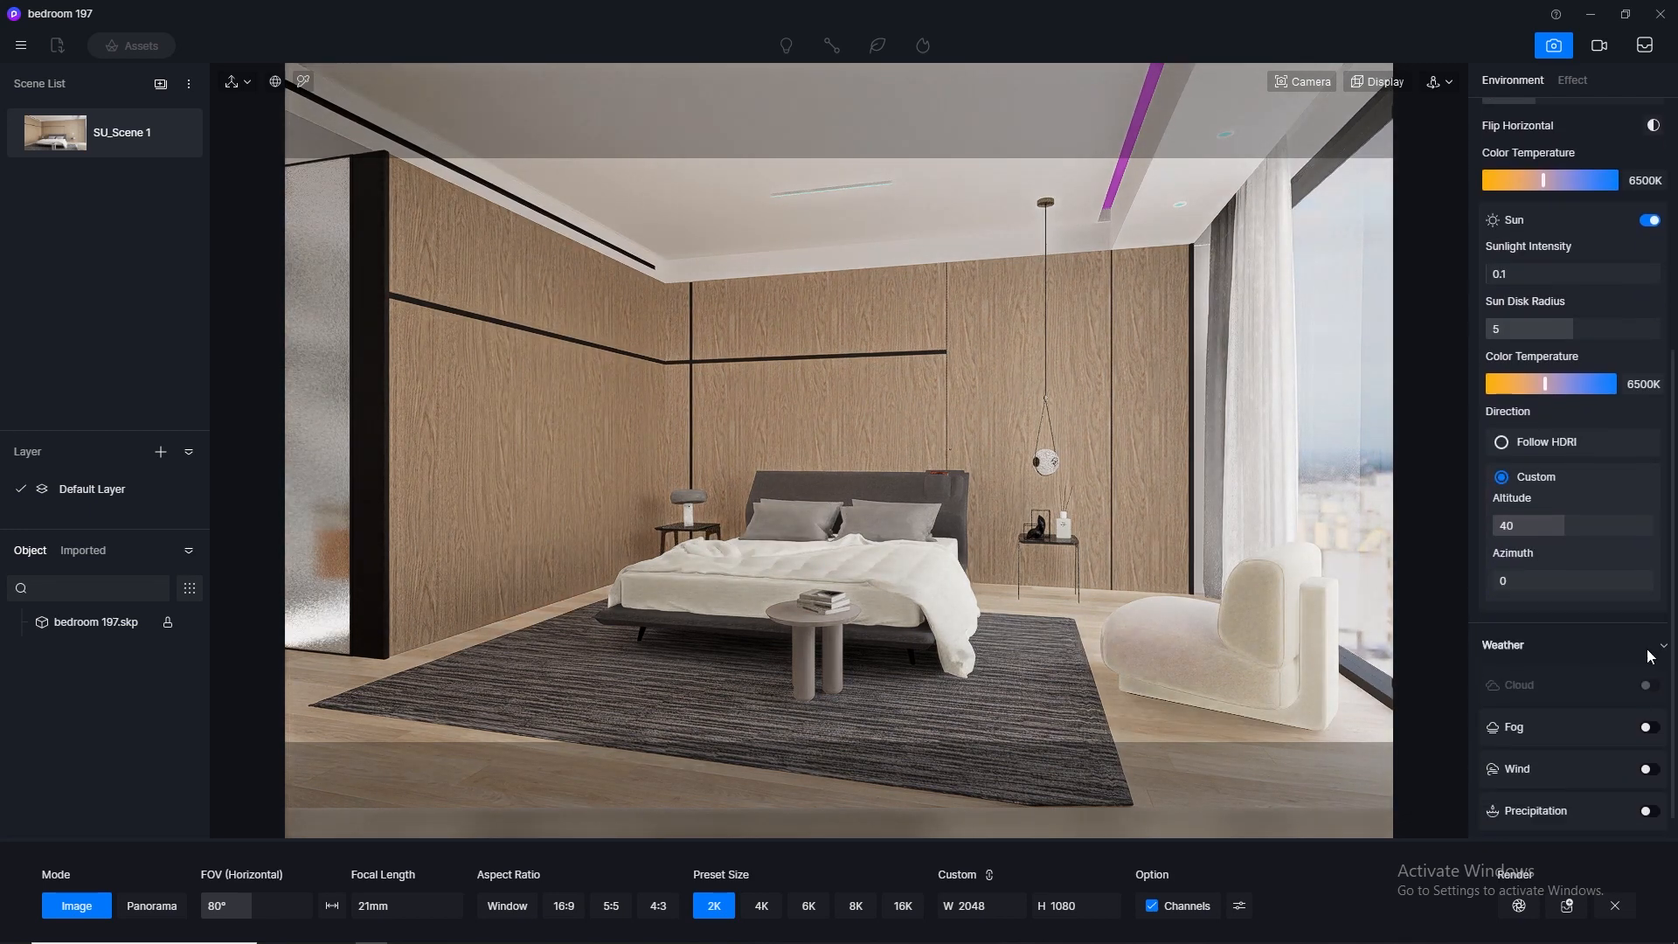
drag(1516, 581, 1528, 588)
drag(1545, 527, 1557, 533)
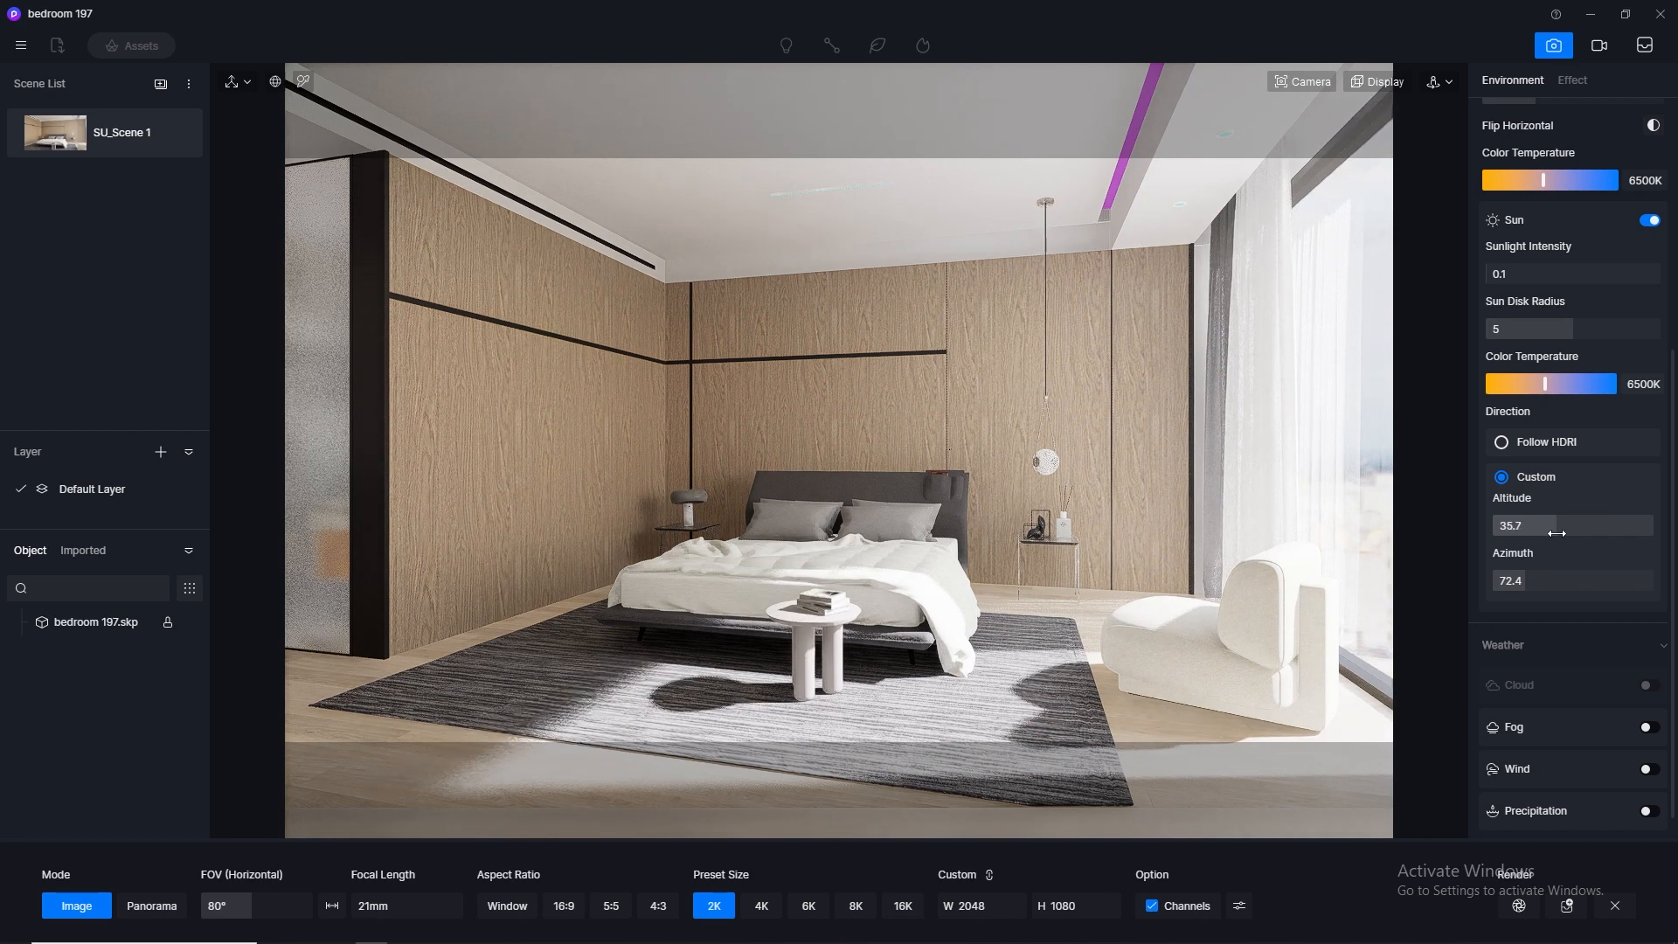
Step: Reduce the sunlight intensity to 0.01
click(1528, 271)
key(Return)
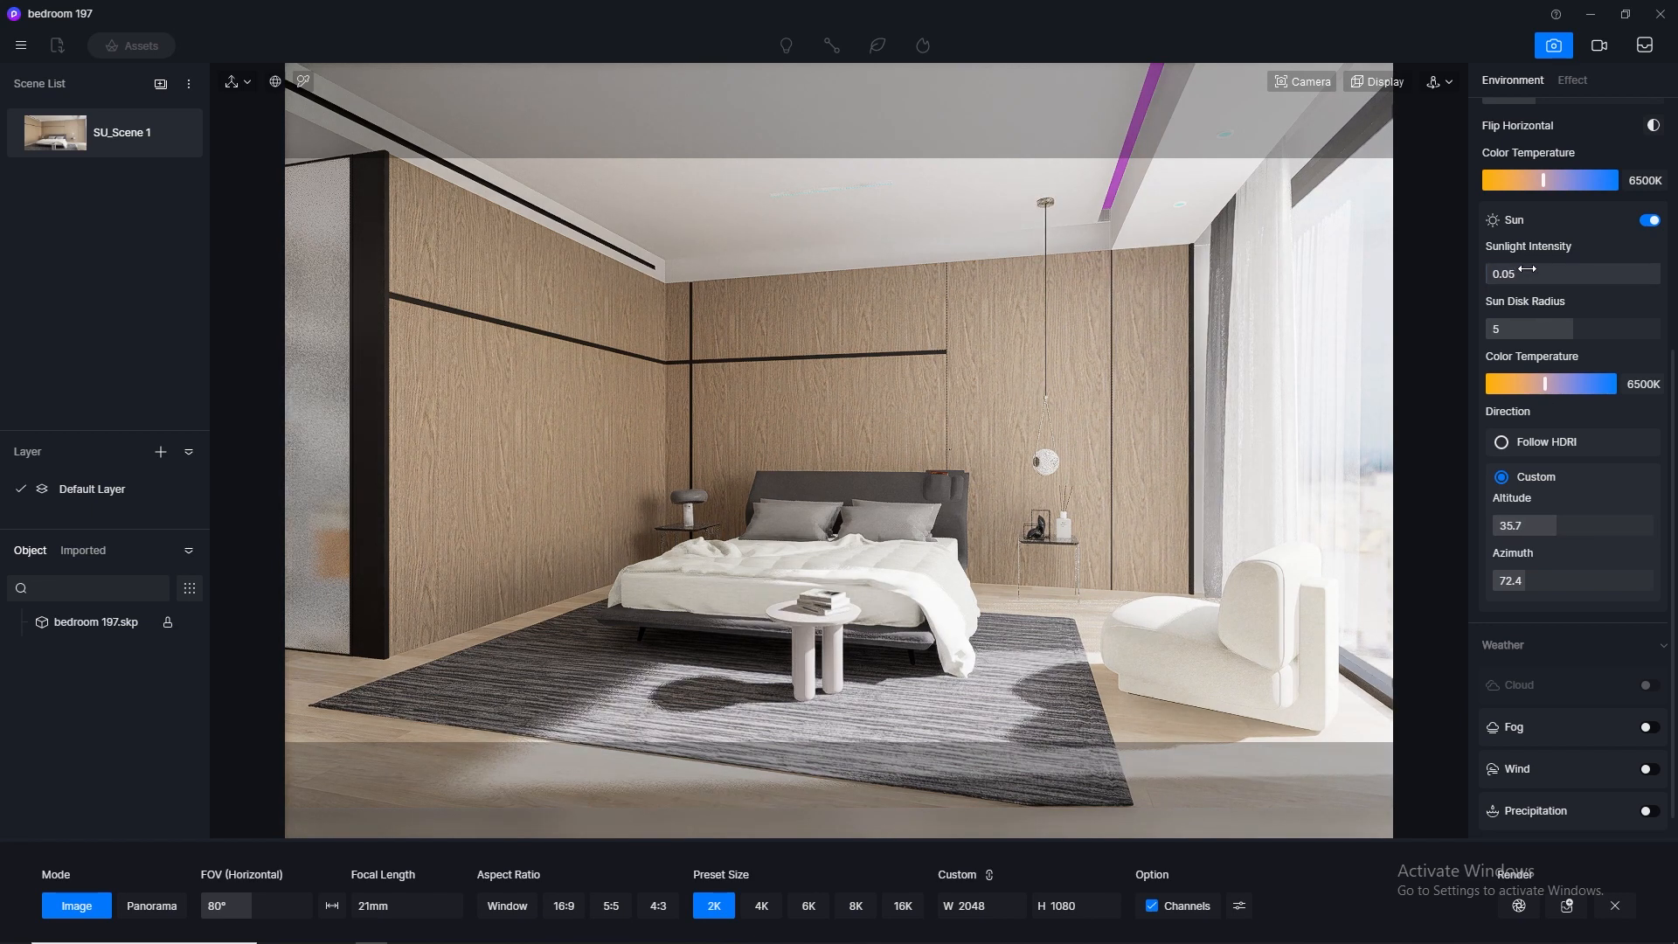
click(1528, 270)
text(0.0)
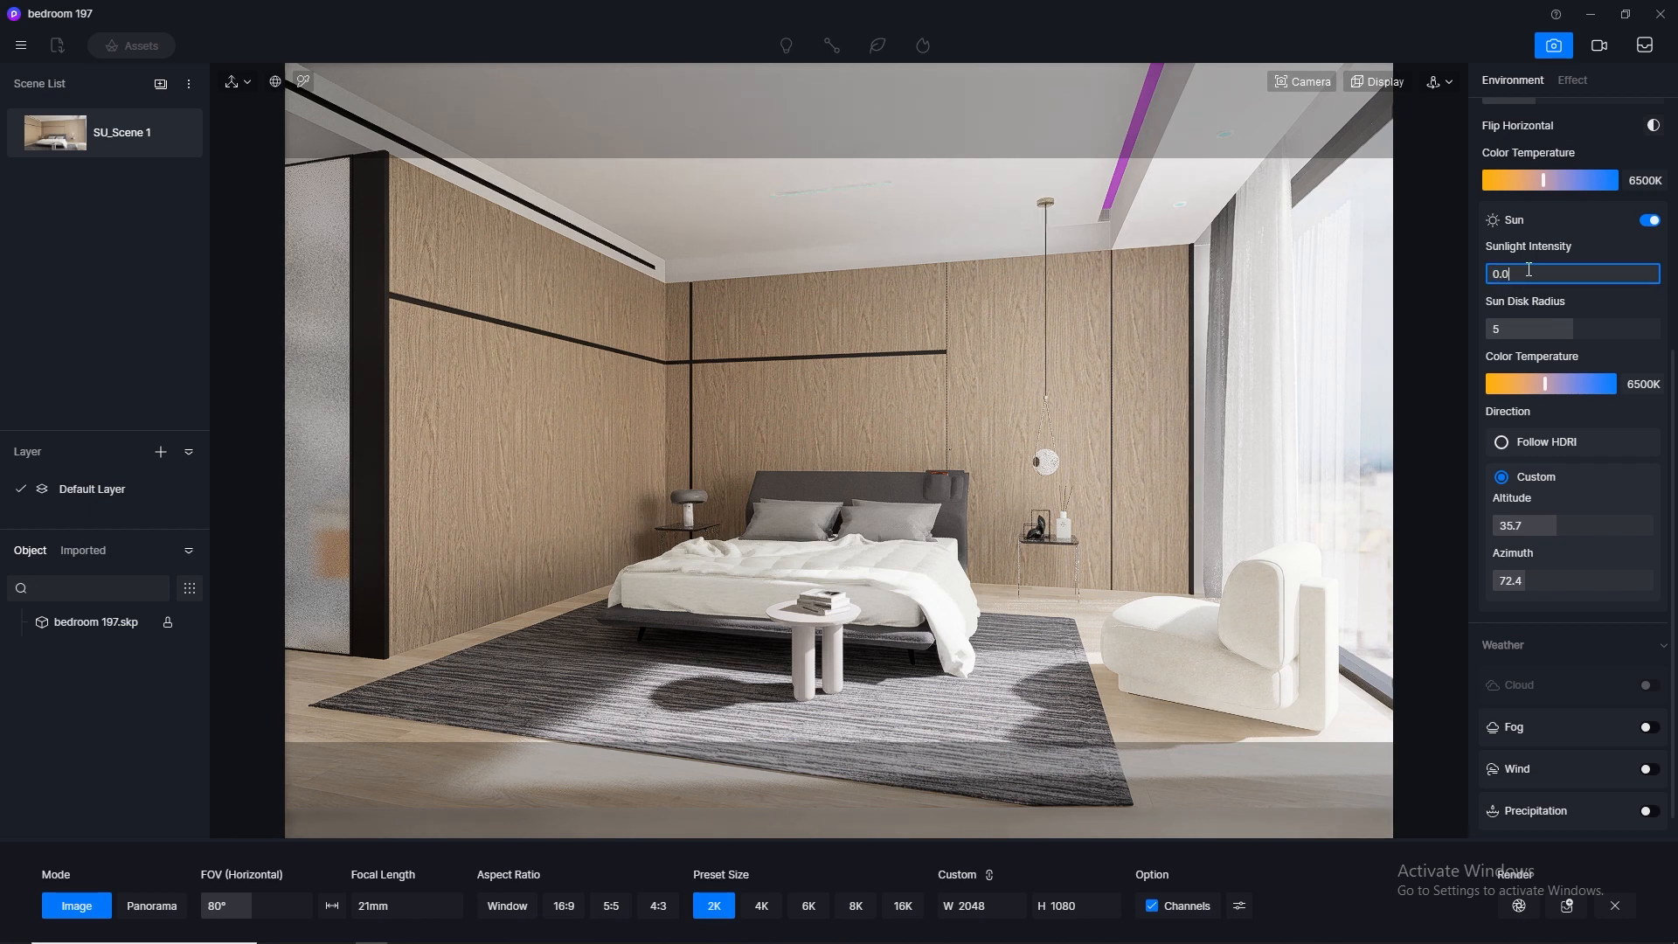
text(1)
key(Return)
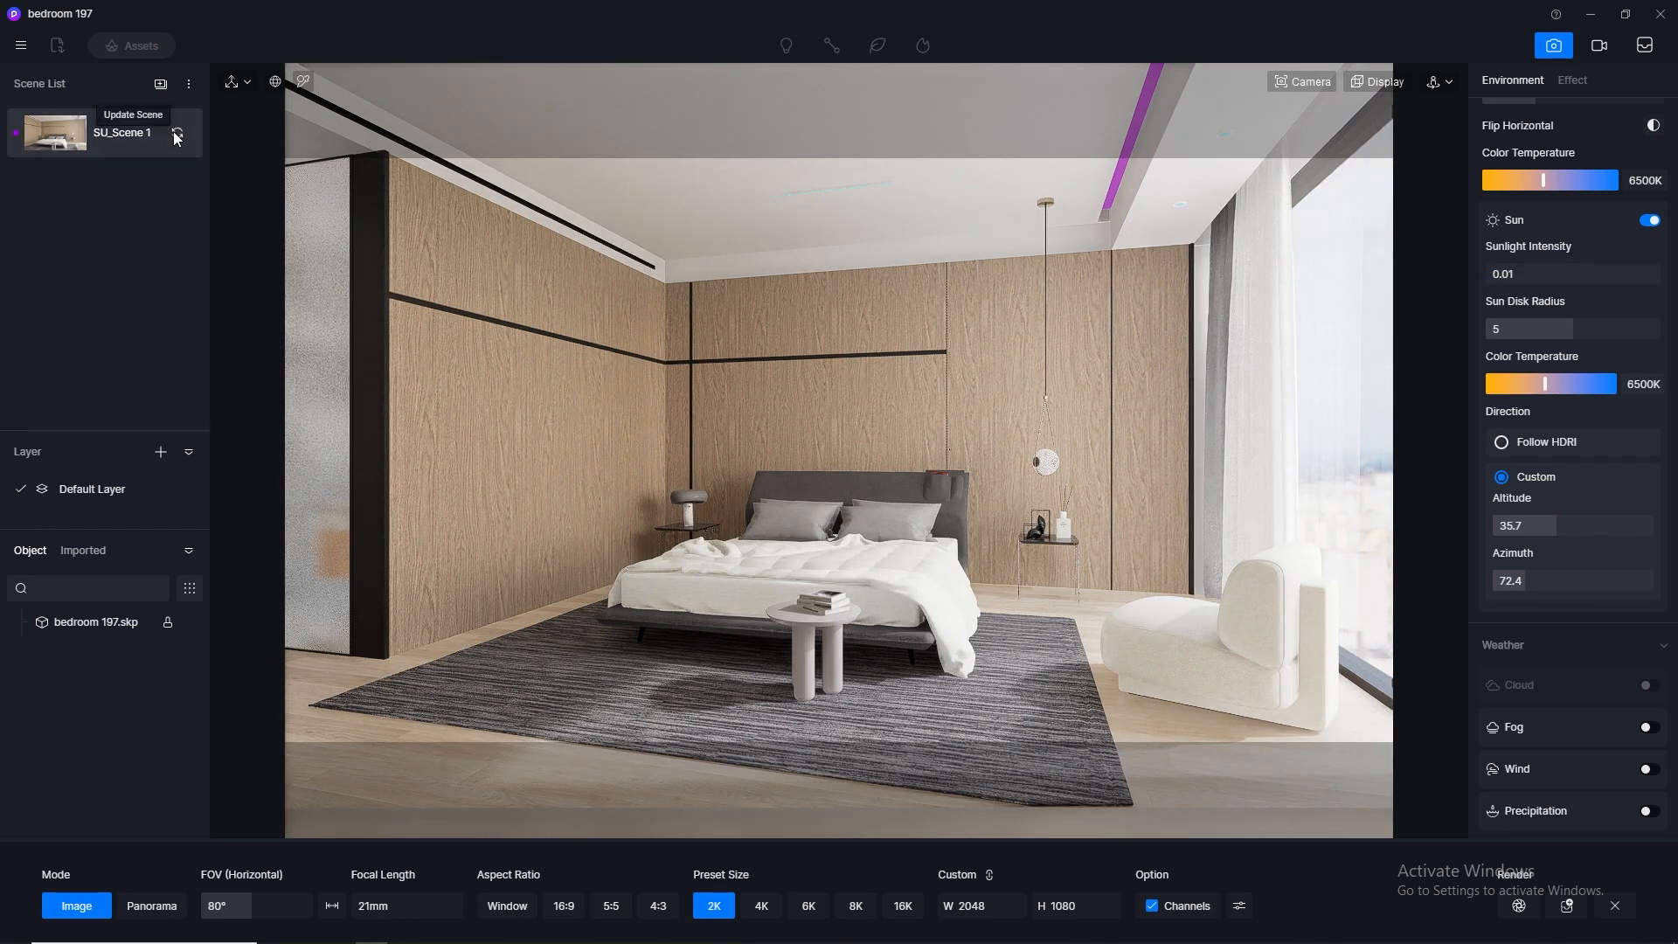
Step: Update SU_Scene 1 with the custom sun settings and save the project again
click(21, 45)
mouse_move(76, 81)
click(283, 186)
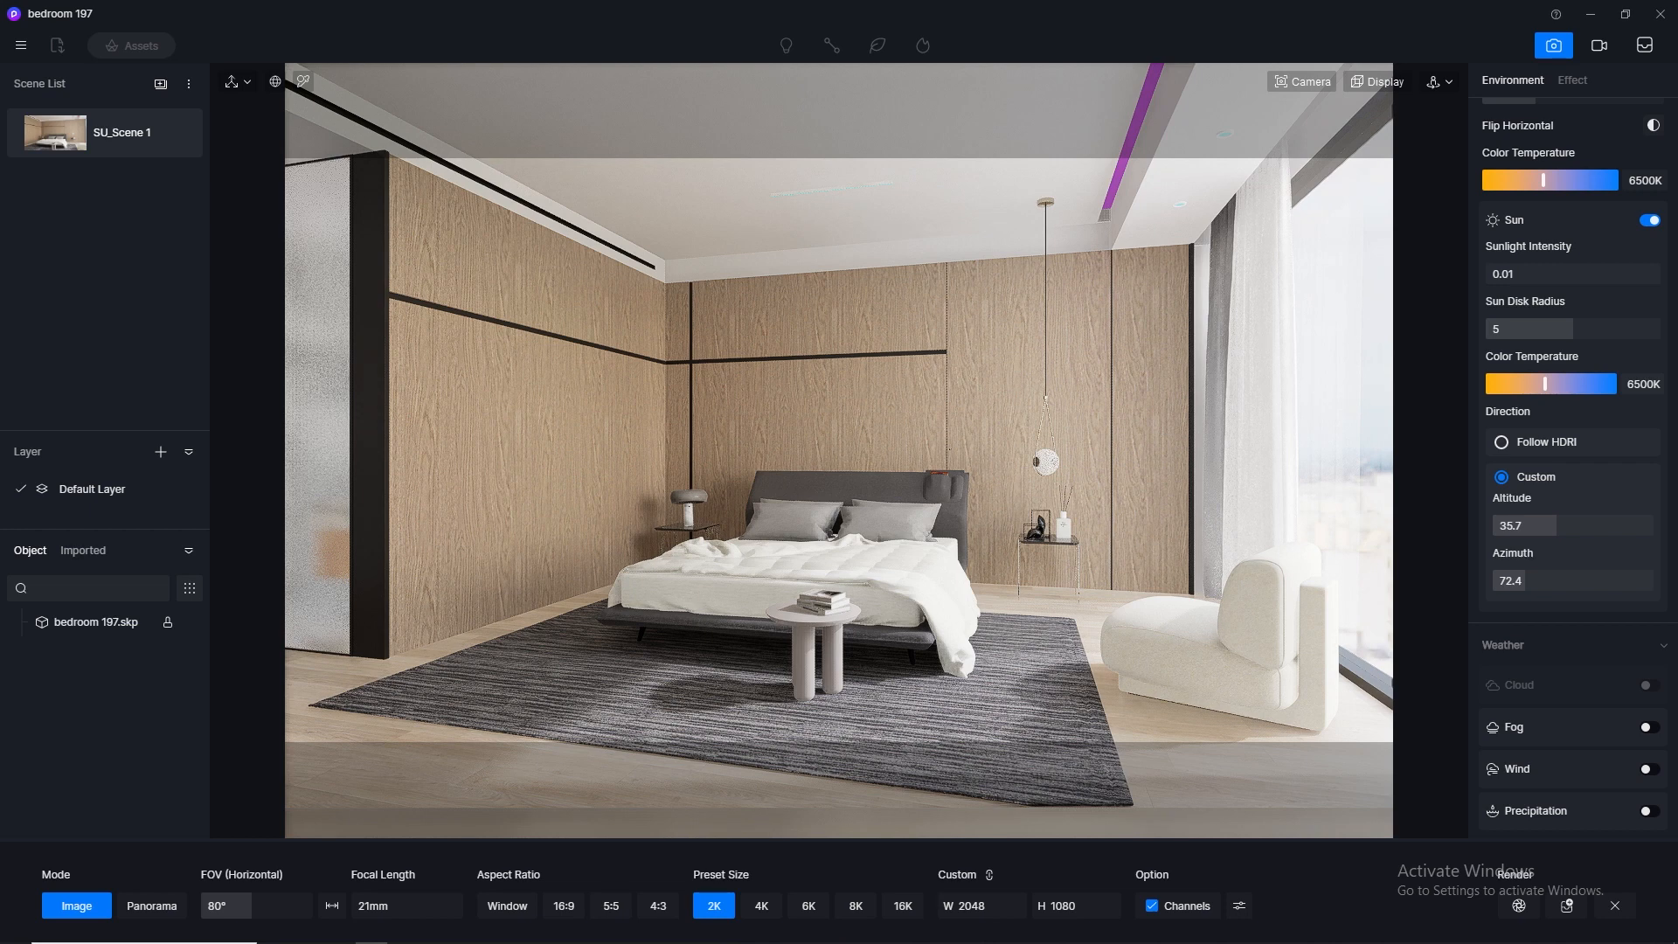
Step: Leave still image mode, pick the purple ceiling LED strip and make it emissive with a colour temperature of 3500
click(1555, 48)
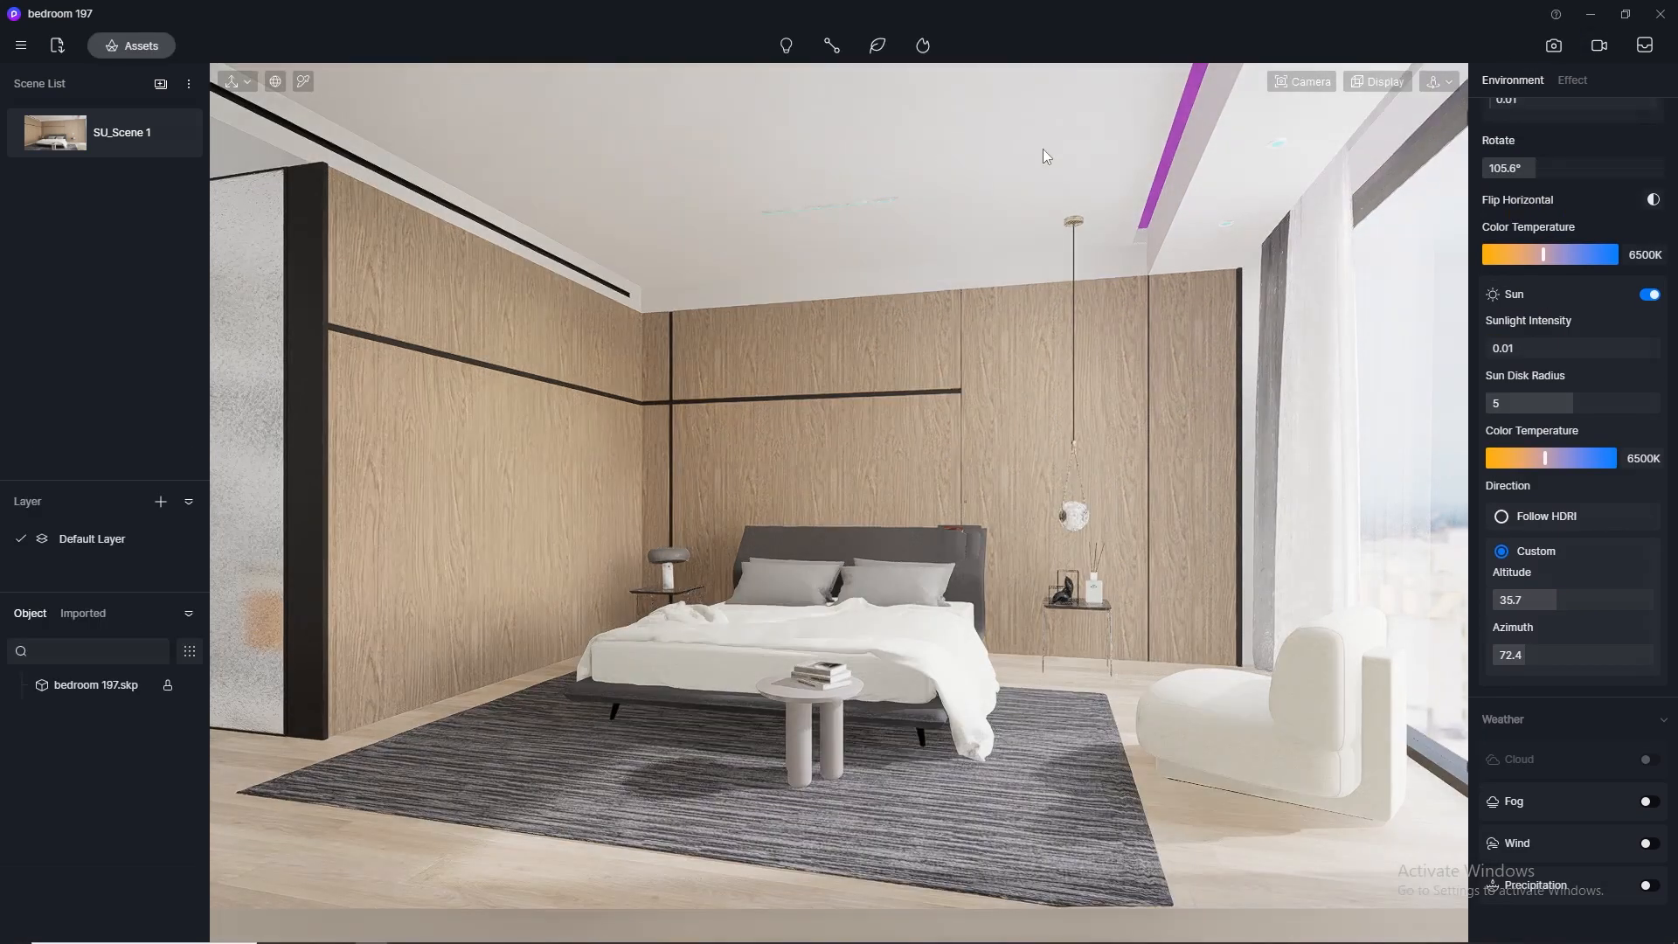
click(304, 82)
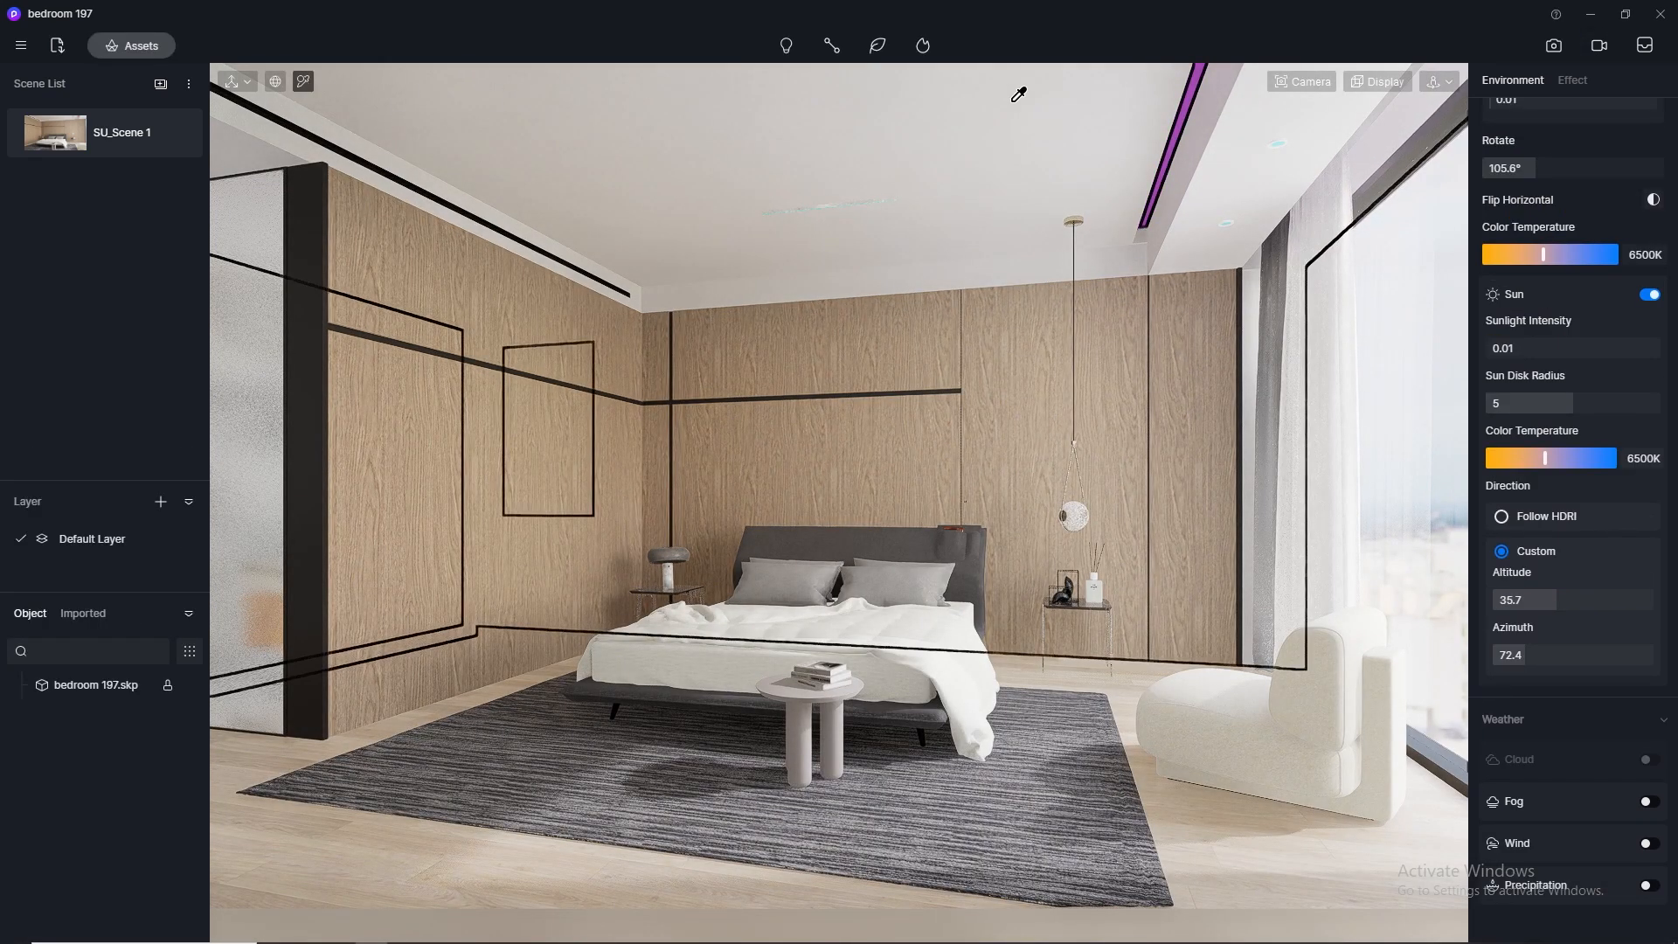
click(1196, 94)
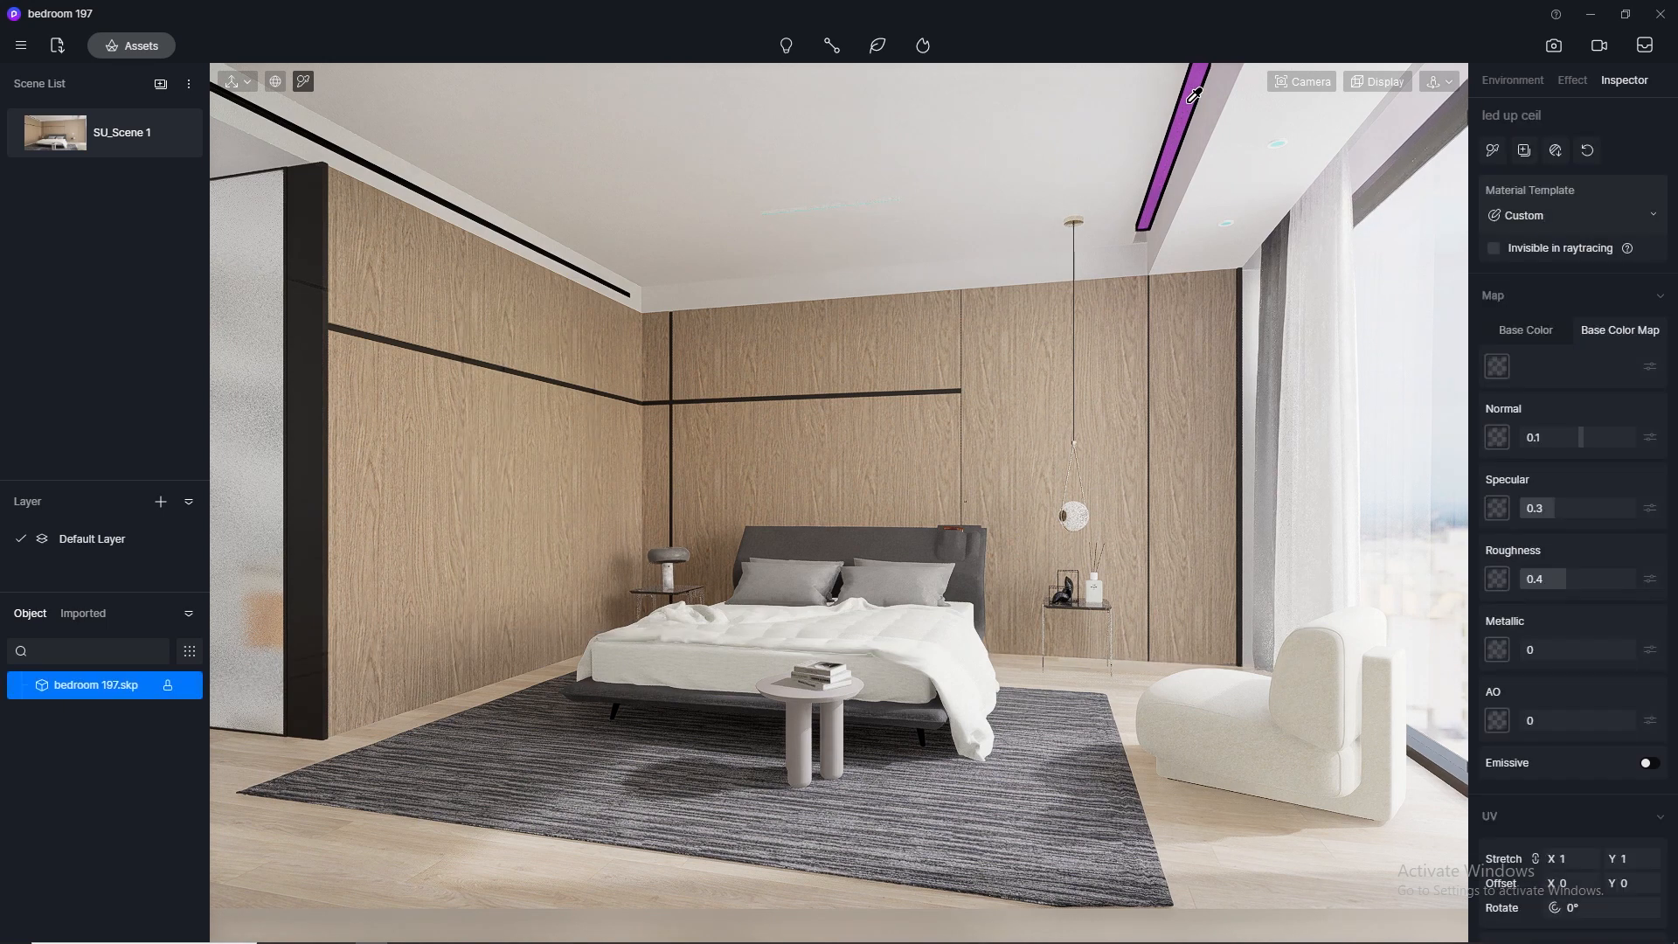
click(1658, 766)
click(1510, 914)
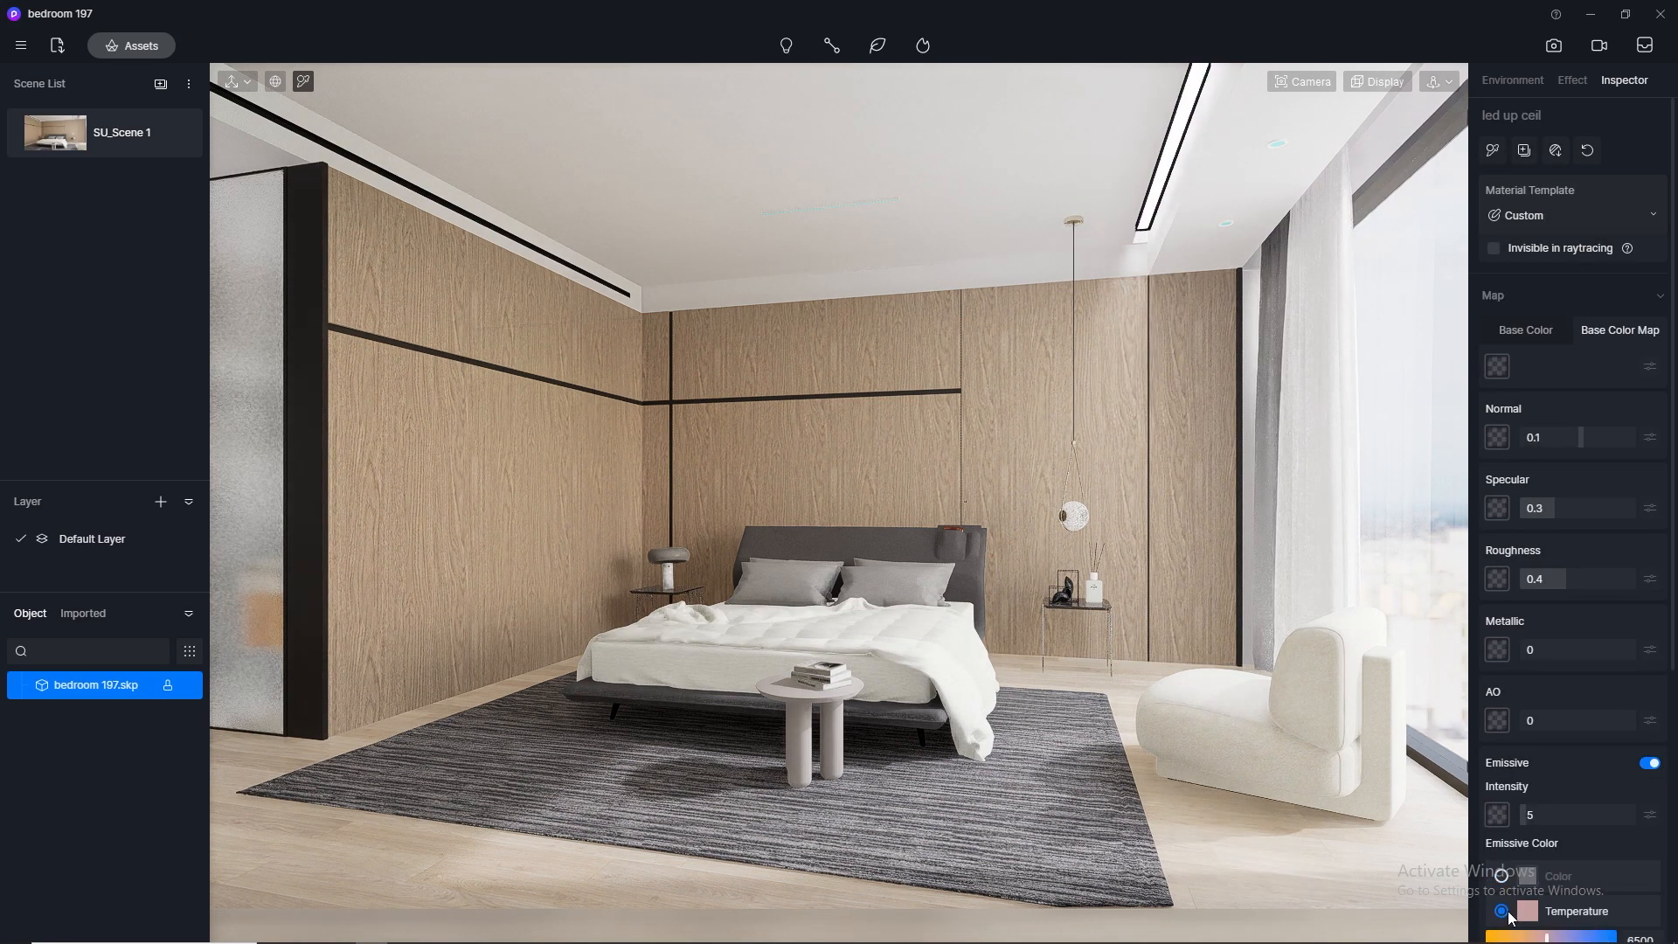
click(1643, 938)
text(3500)
key(Return)
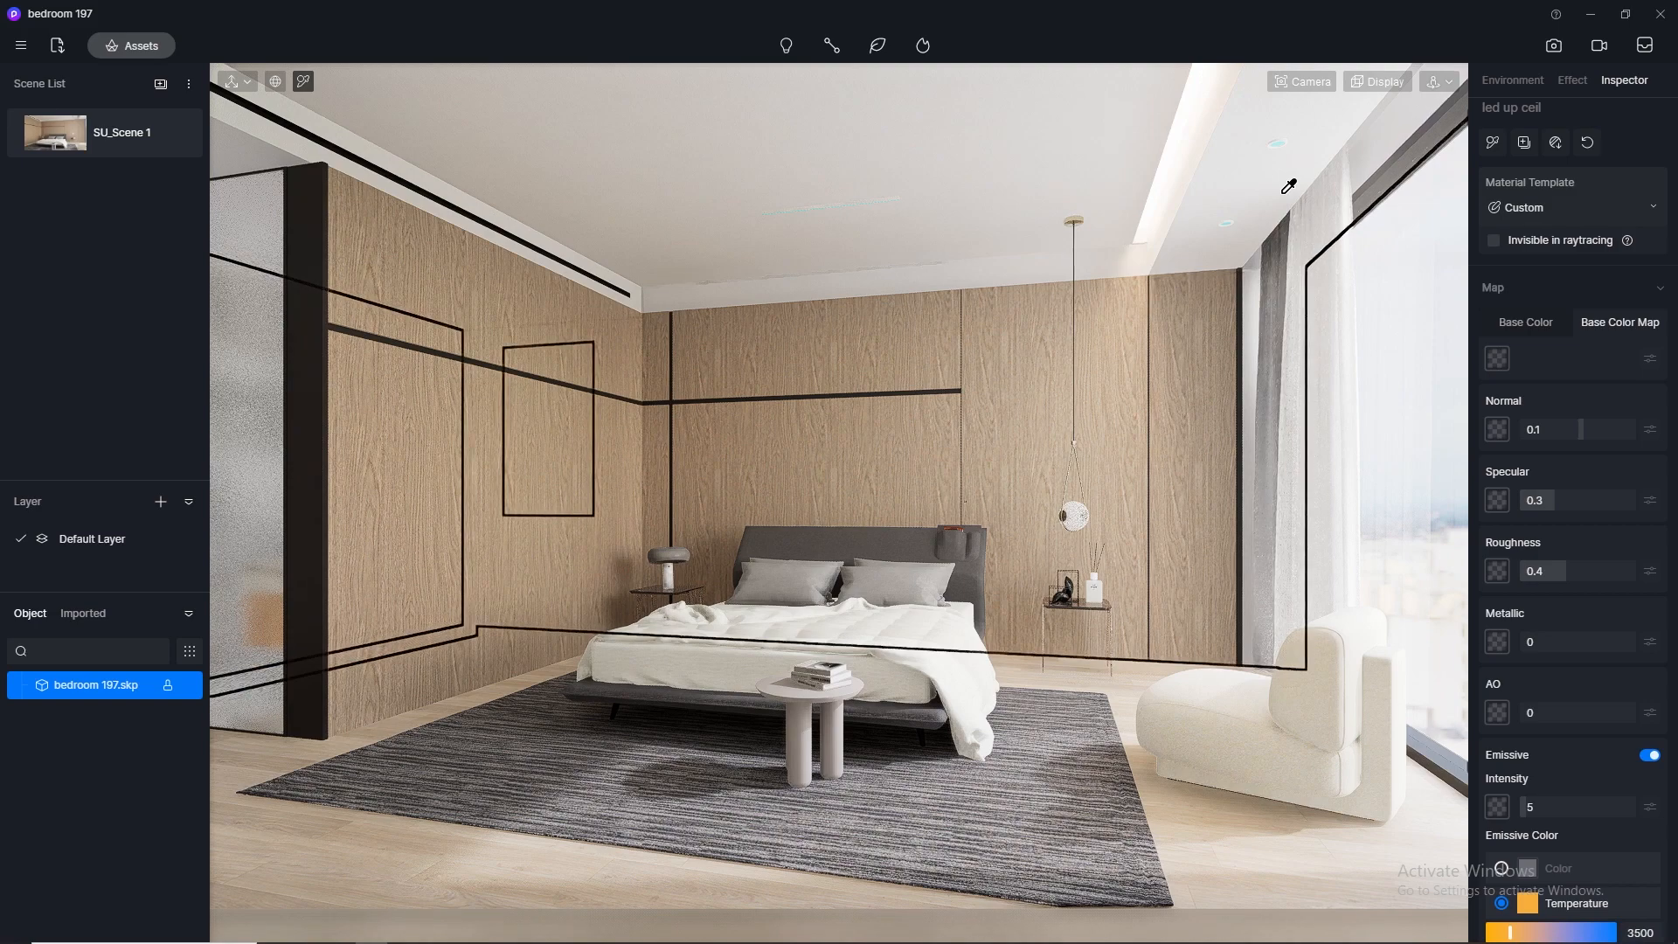
Step: Set the camera's clipping distance to 0 for working close to the ceiling lights
scroll(1297, 130, up, 2)
scroll(1296, 130, up, 3)
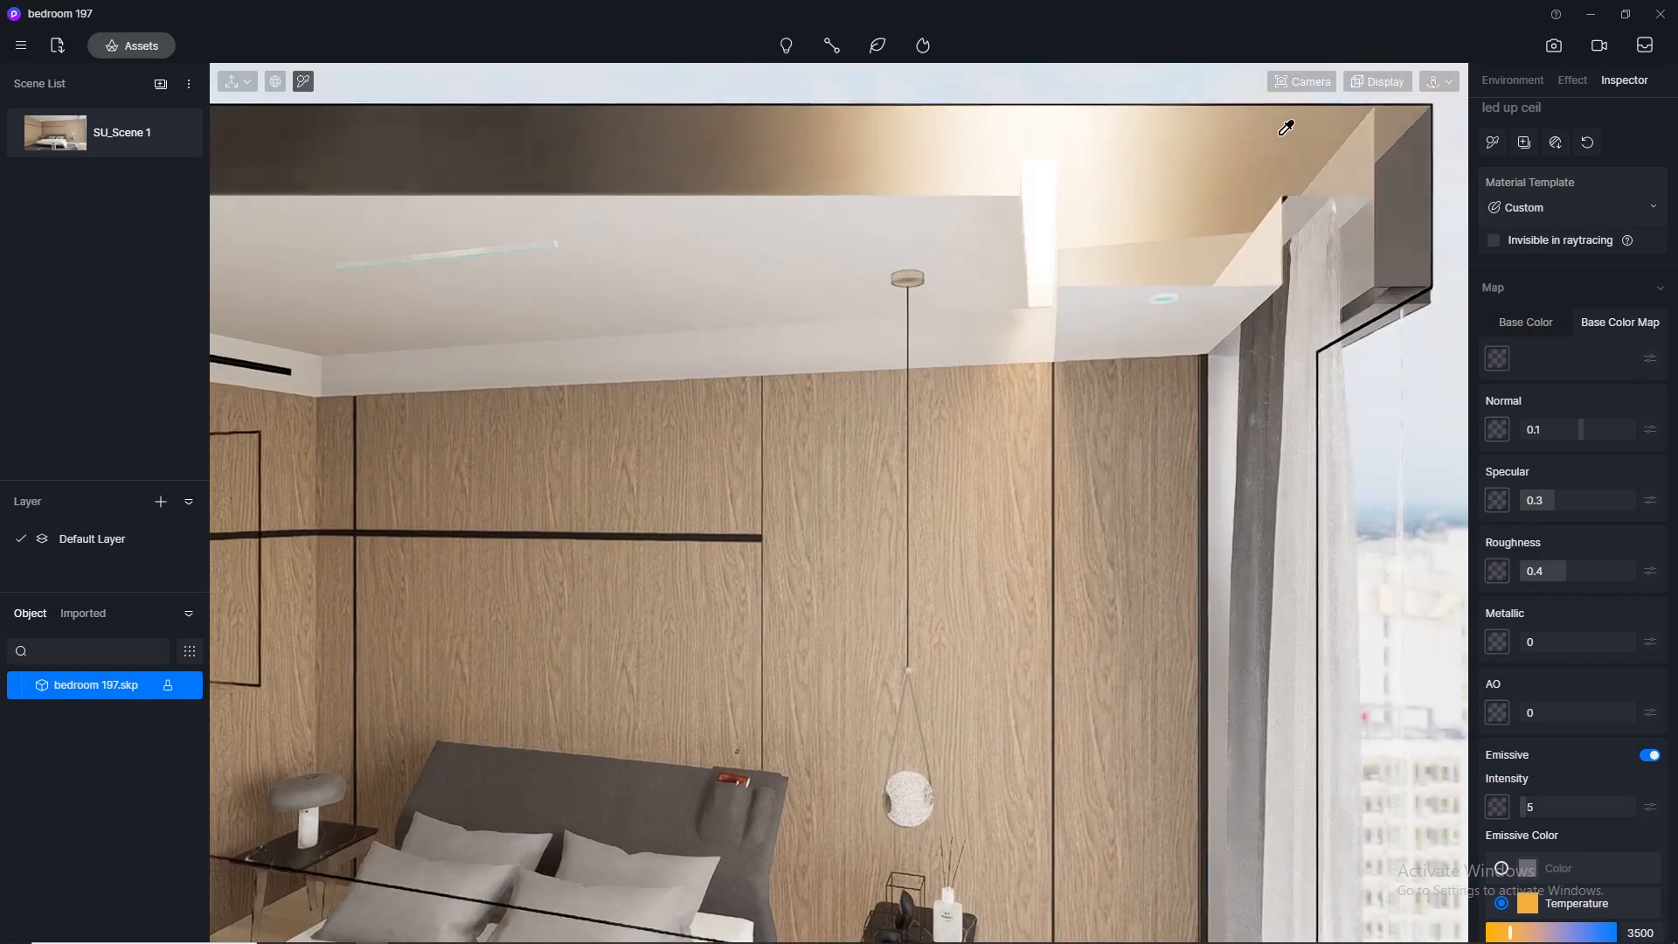
click(1304, 82)
drag(1301, 263, 1206, 266)
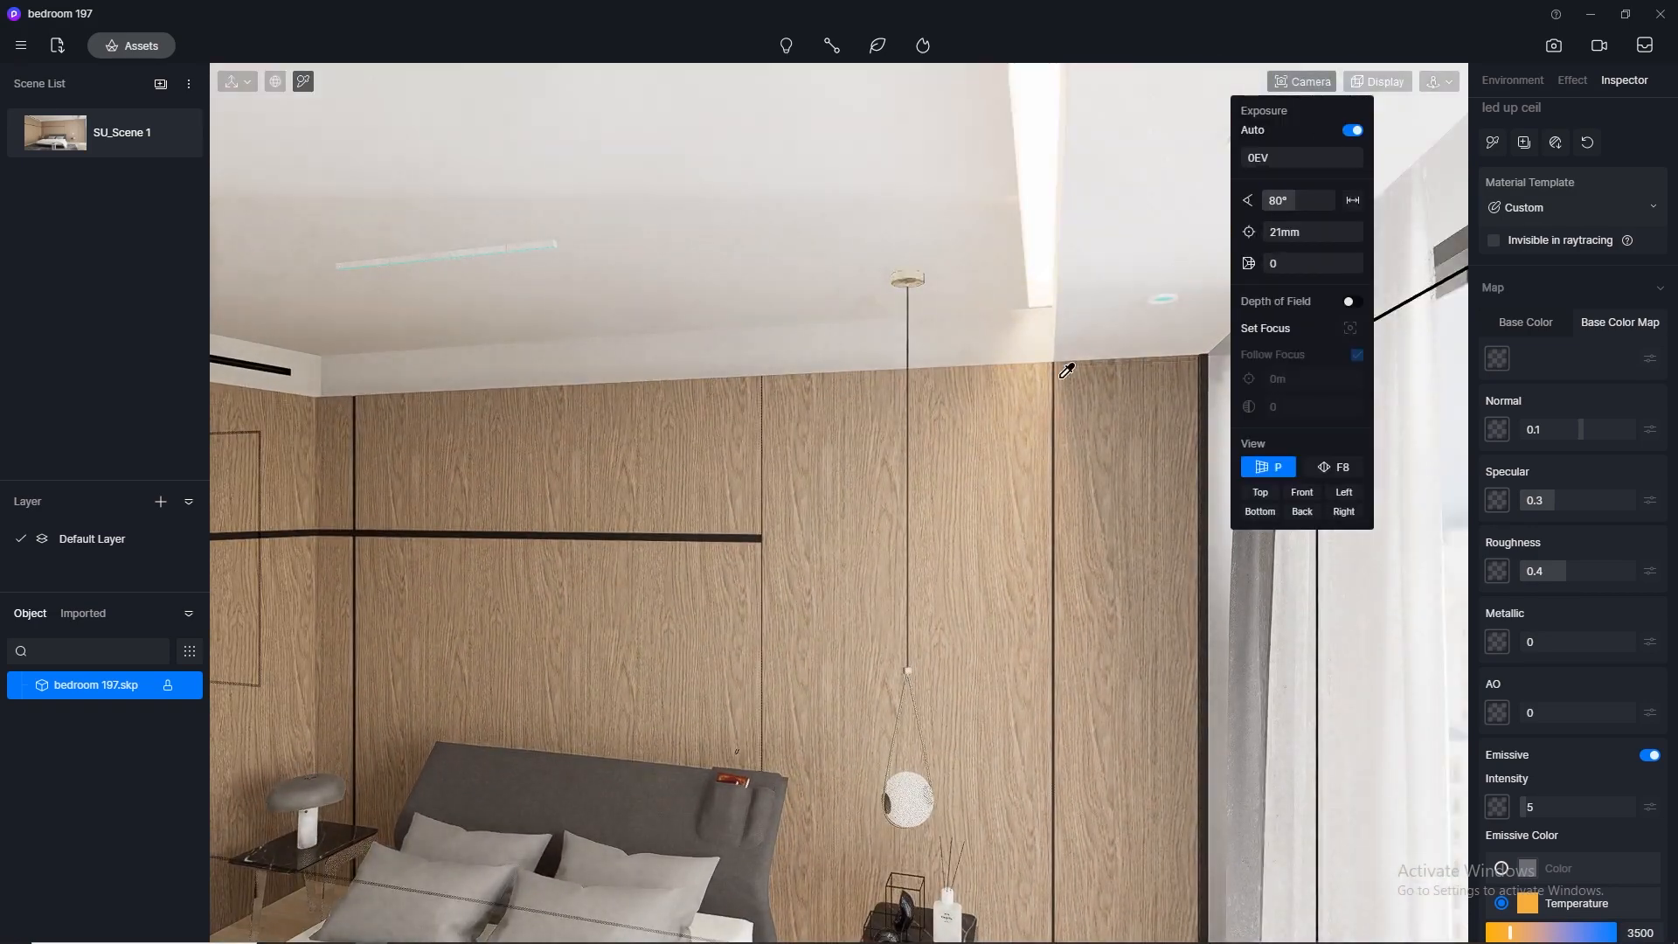
Step: Pick the turquoise disc of the ceiling downlight near the curtain and turn on its emission
scroll(1026, 359, up, 2)
right_drag(1026, 359, 736, 274)
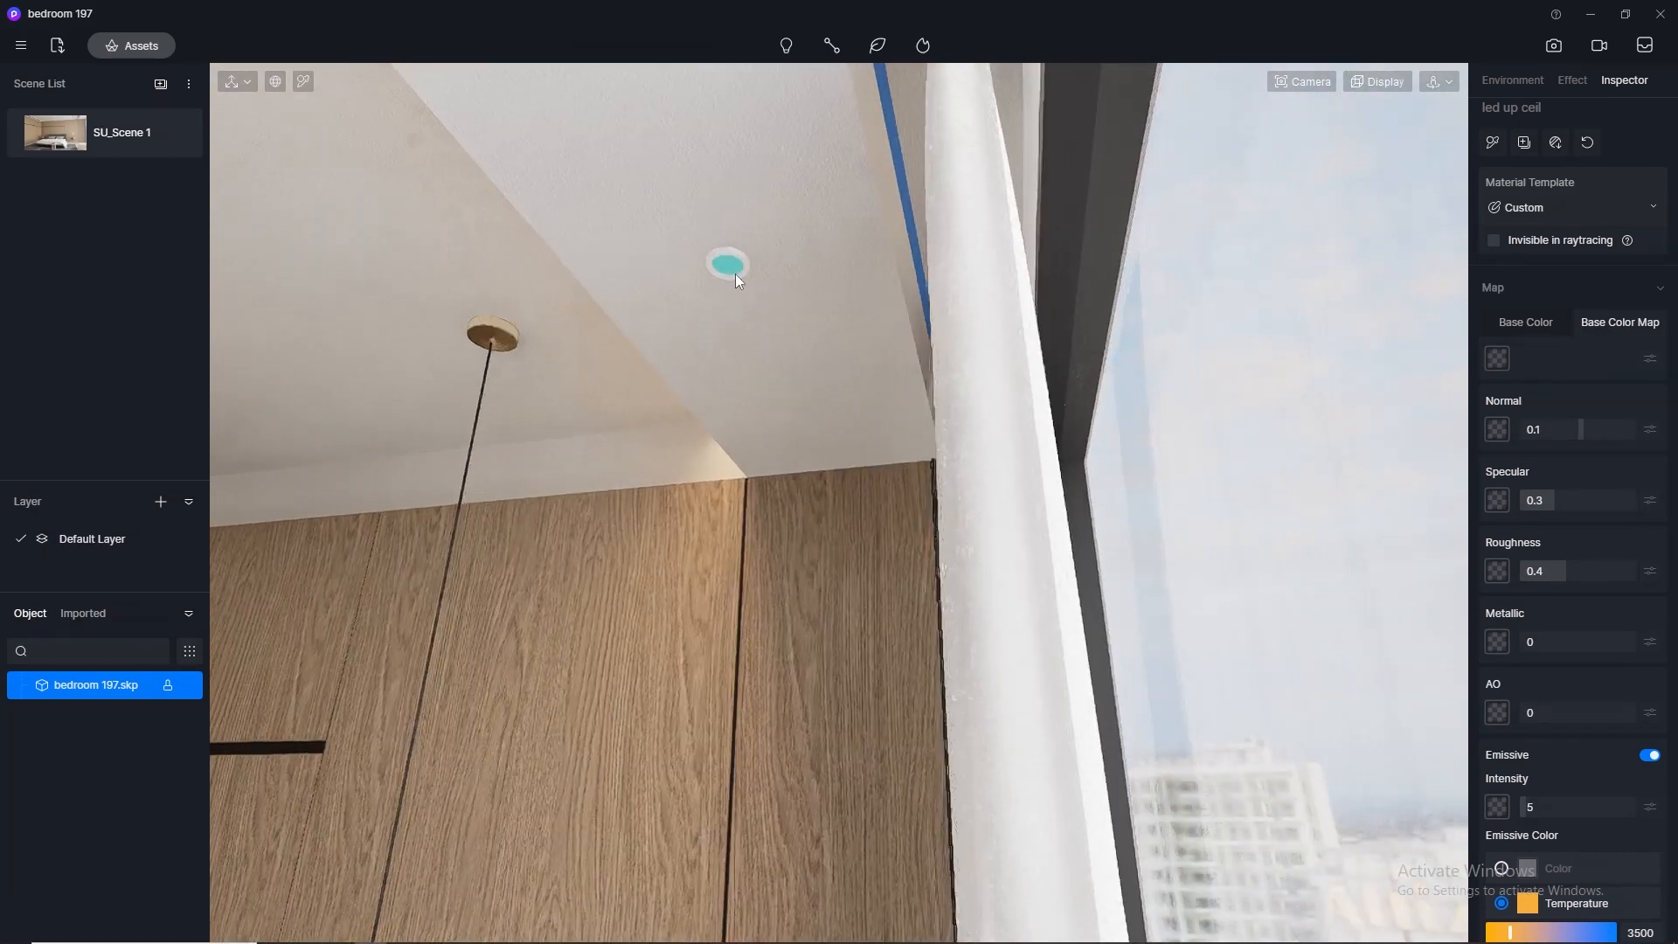
click(303, 82)
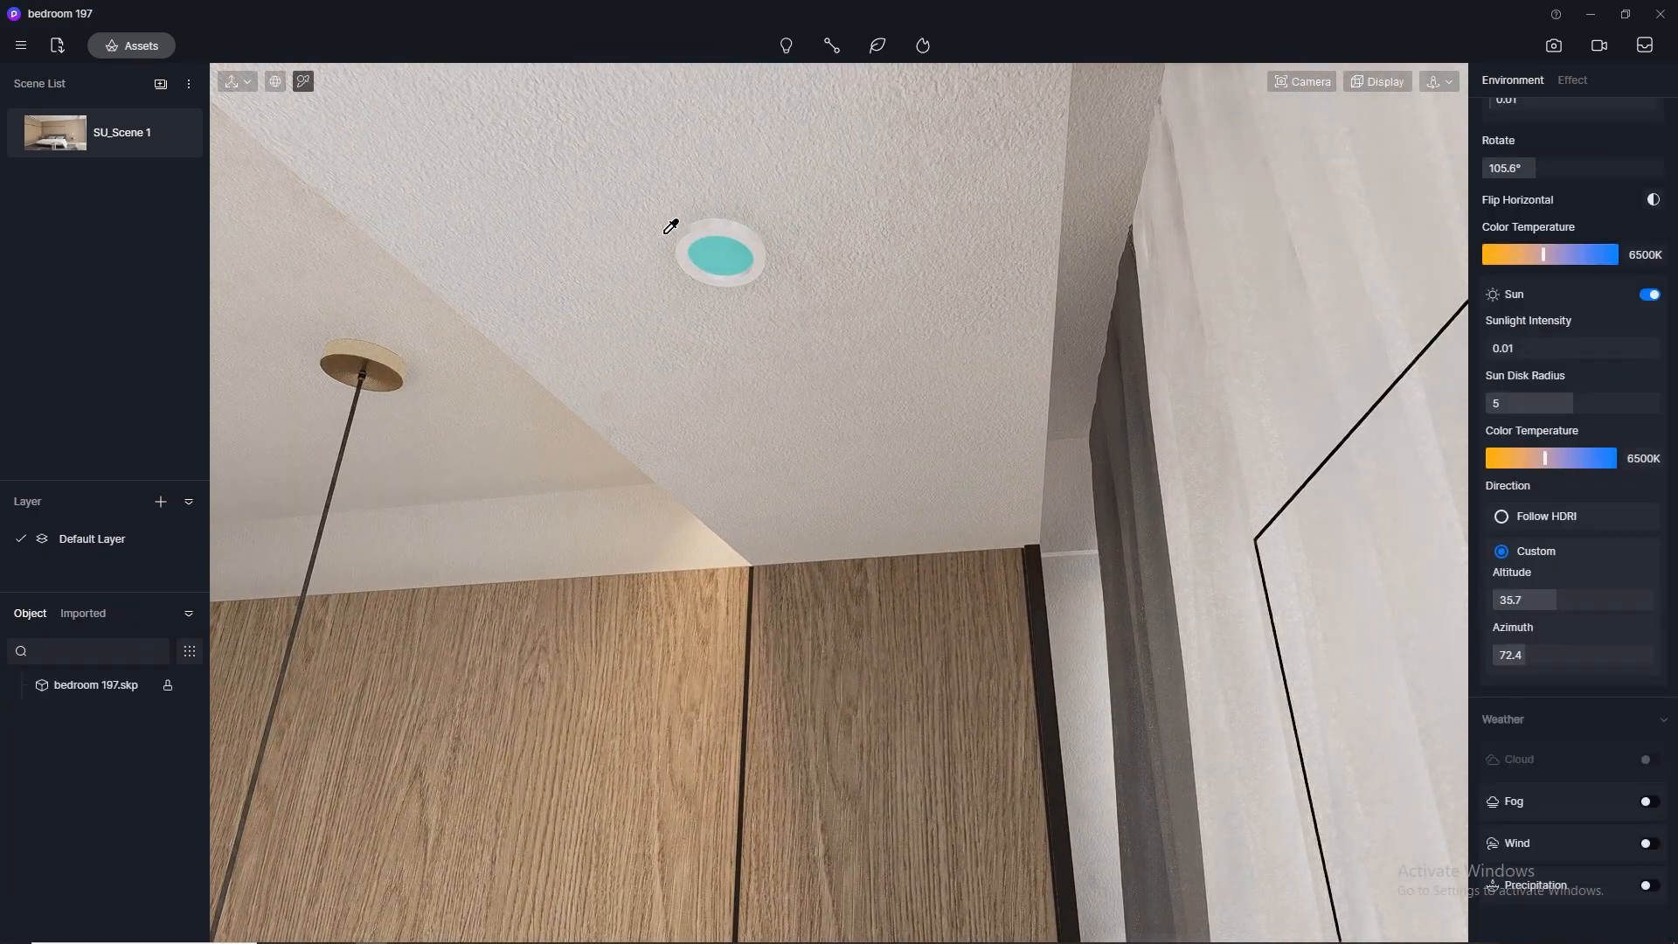
click(714, 253)
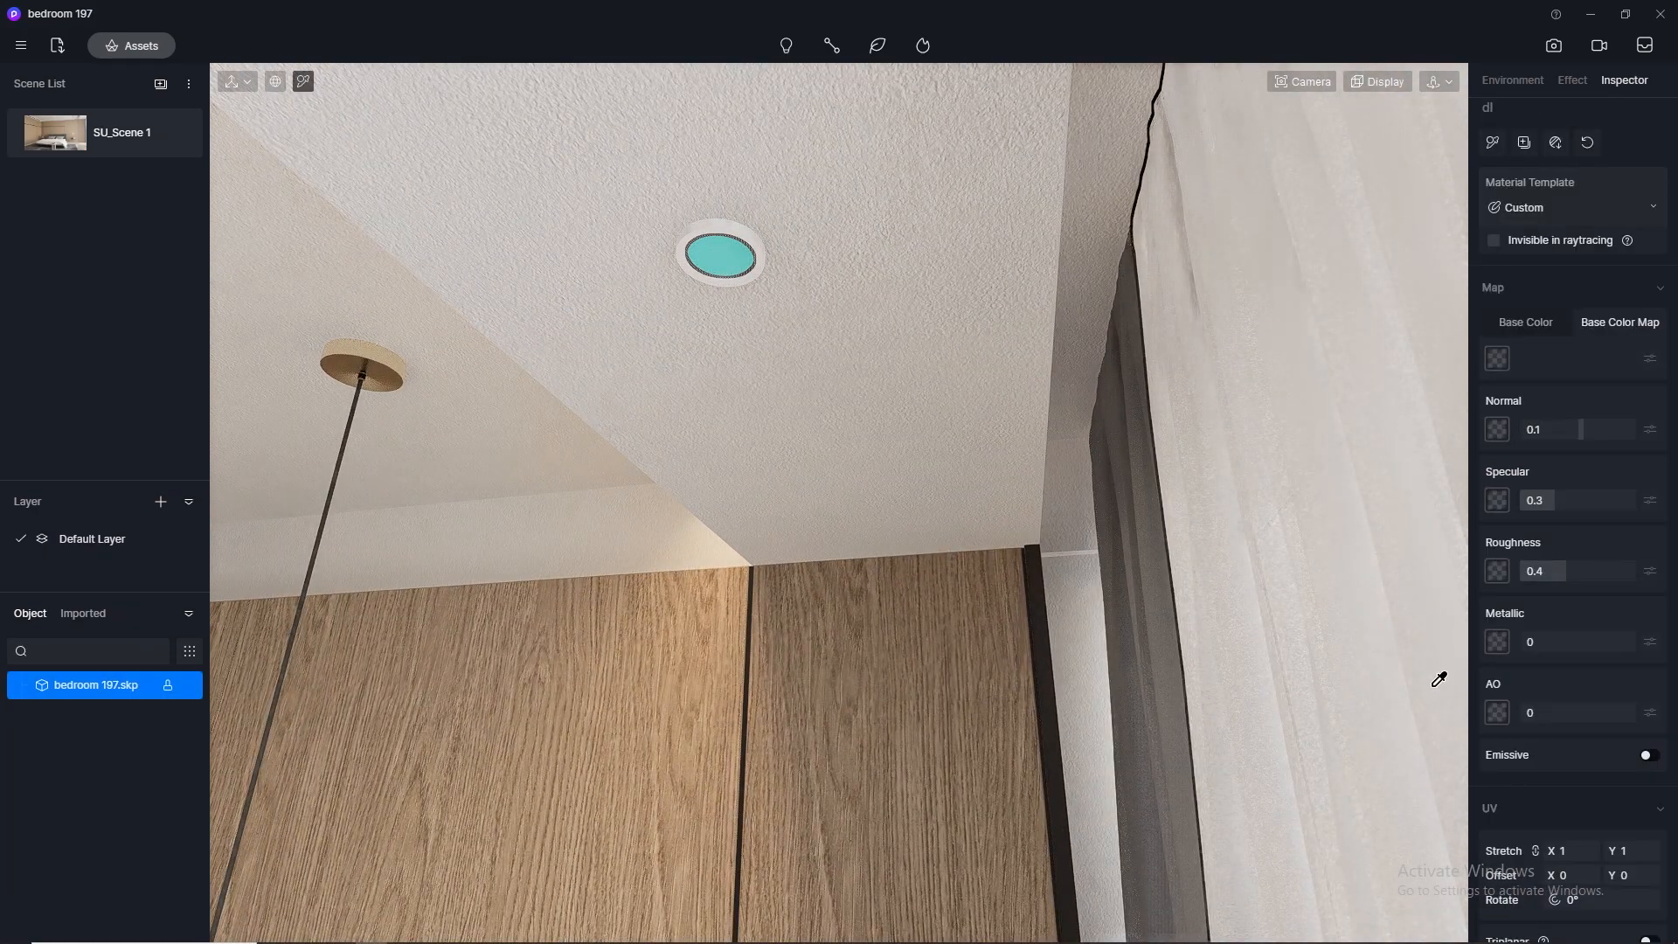
click(1650, 755)
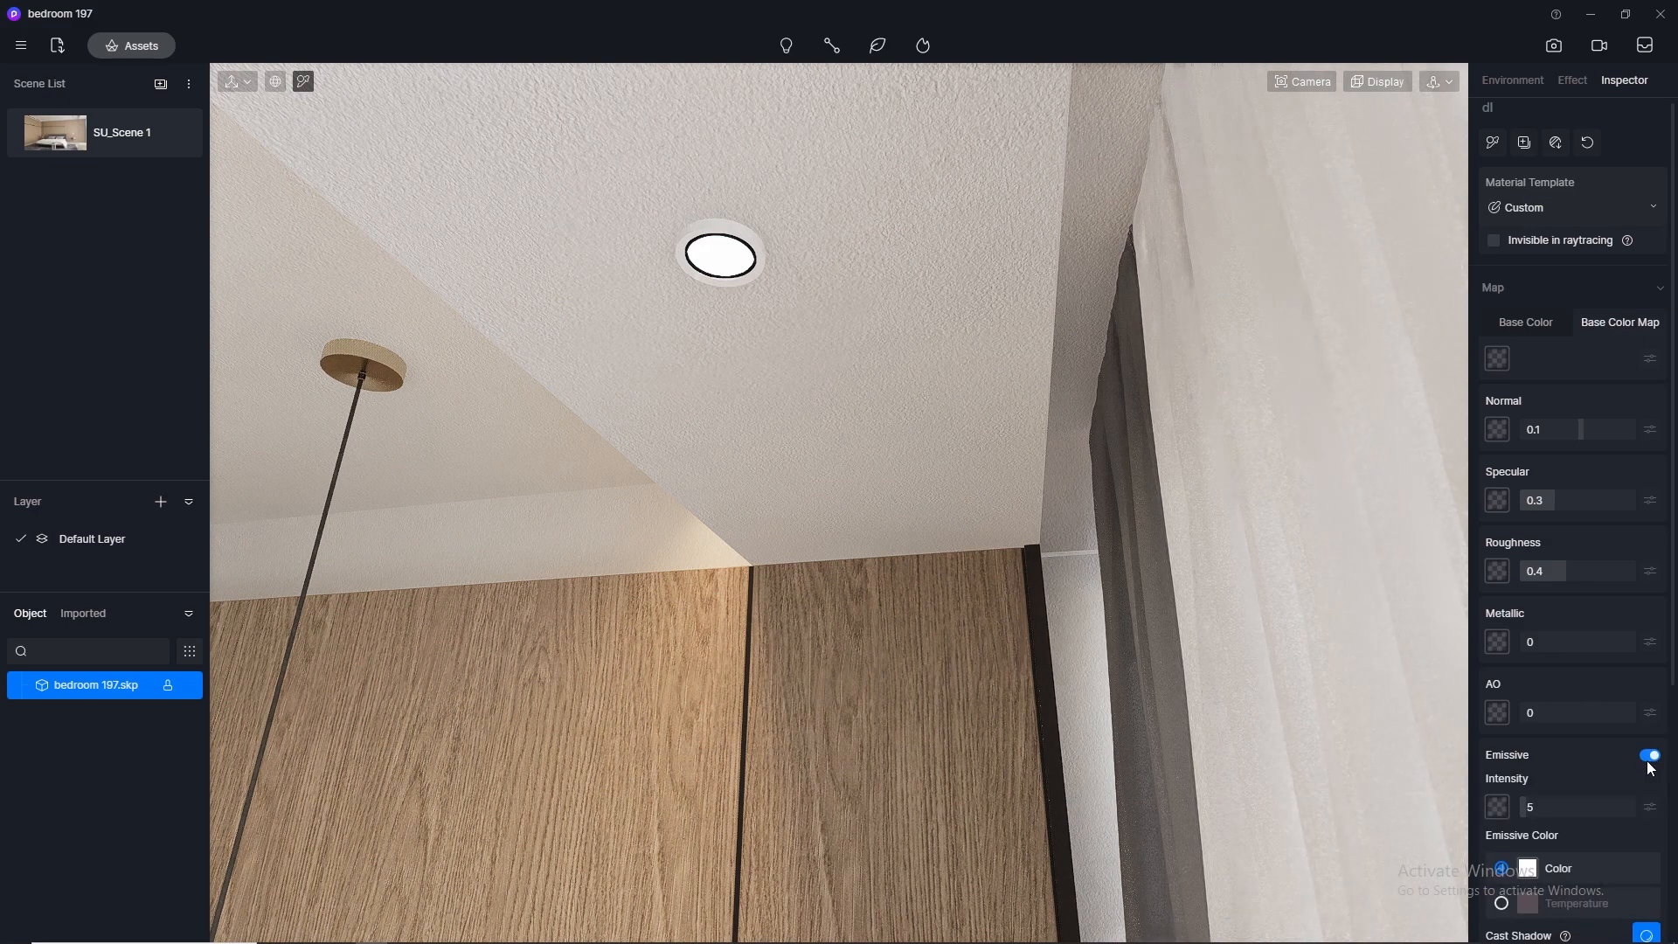
Step: Pick the blue LED strip in the curtain recess and make it emissive with a colour temperature of 3500
right_drag(1079, 379, 876, 243)
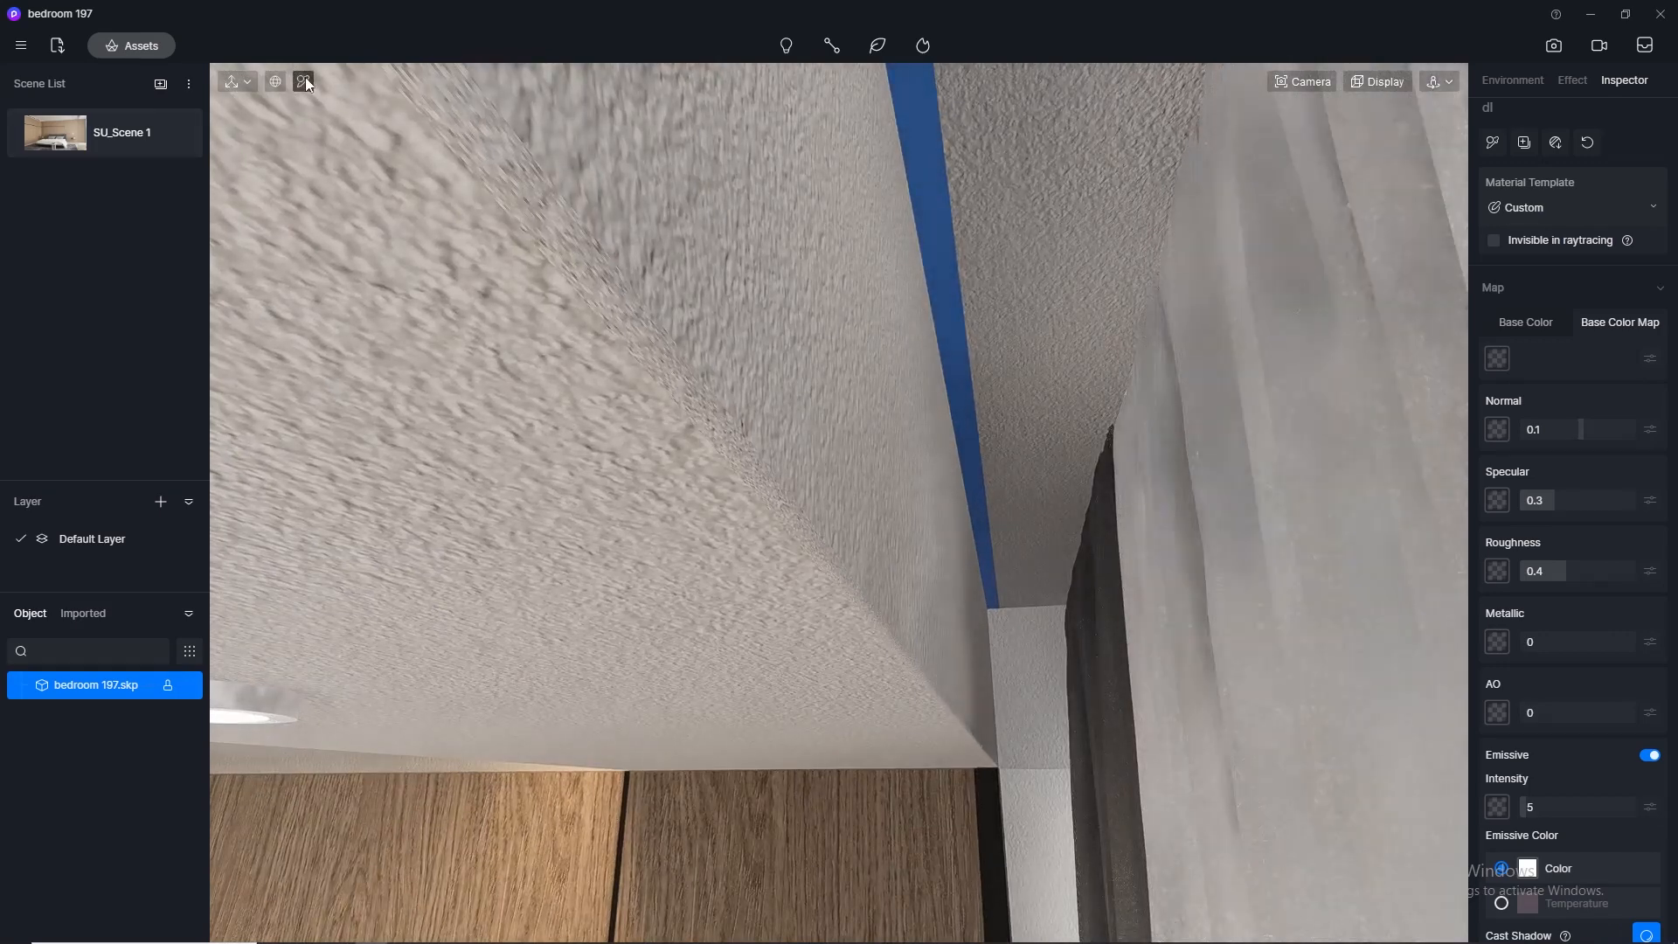
click(303, 81)
click(943, 199)
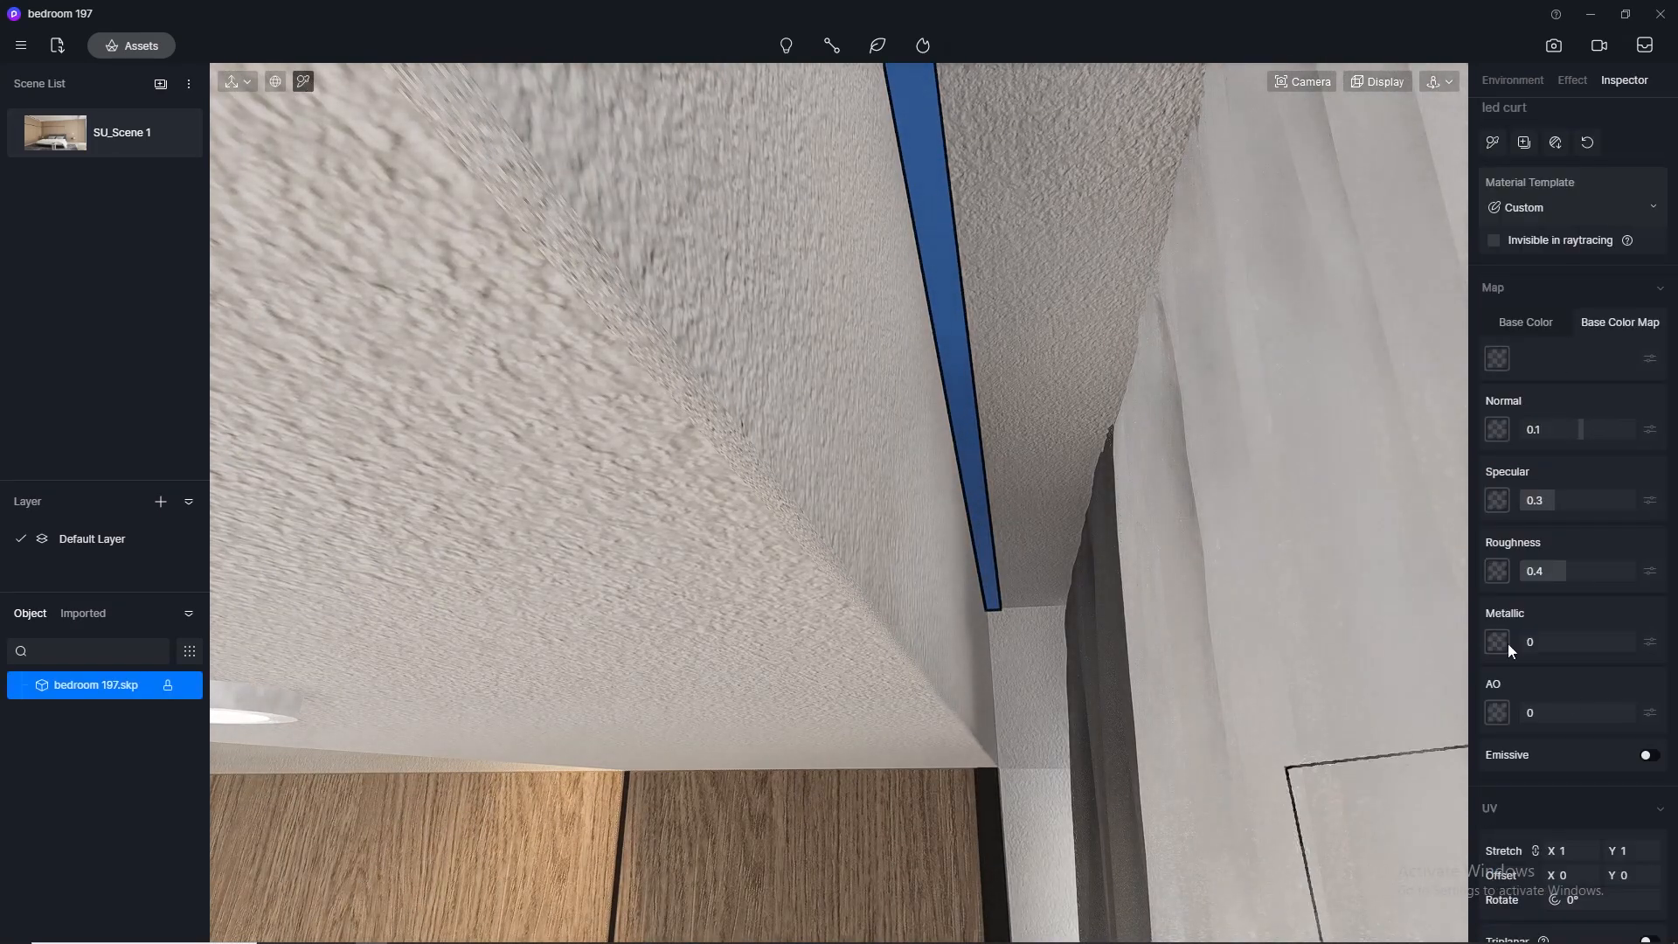
click(1650, 757)
click(1502, 903)
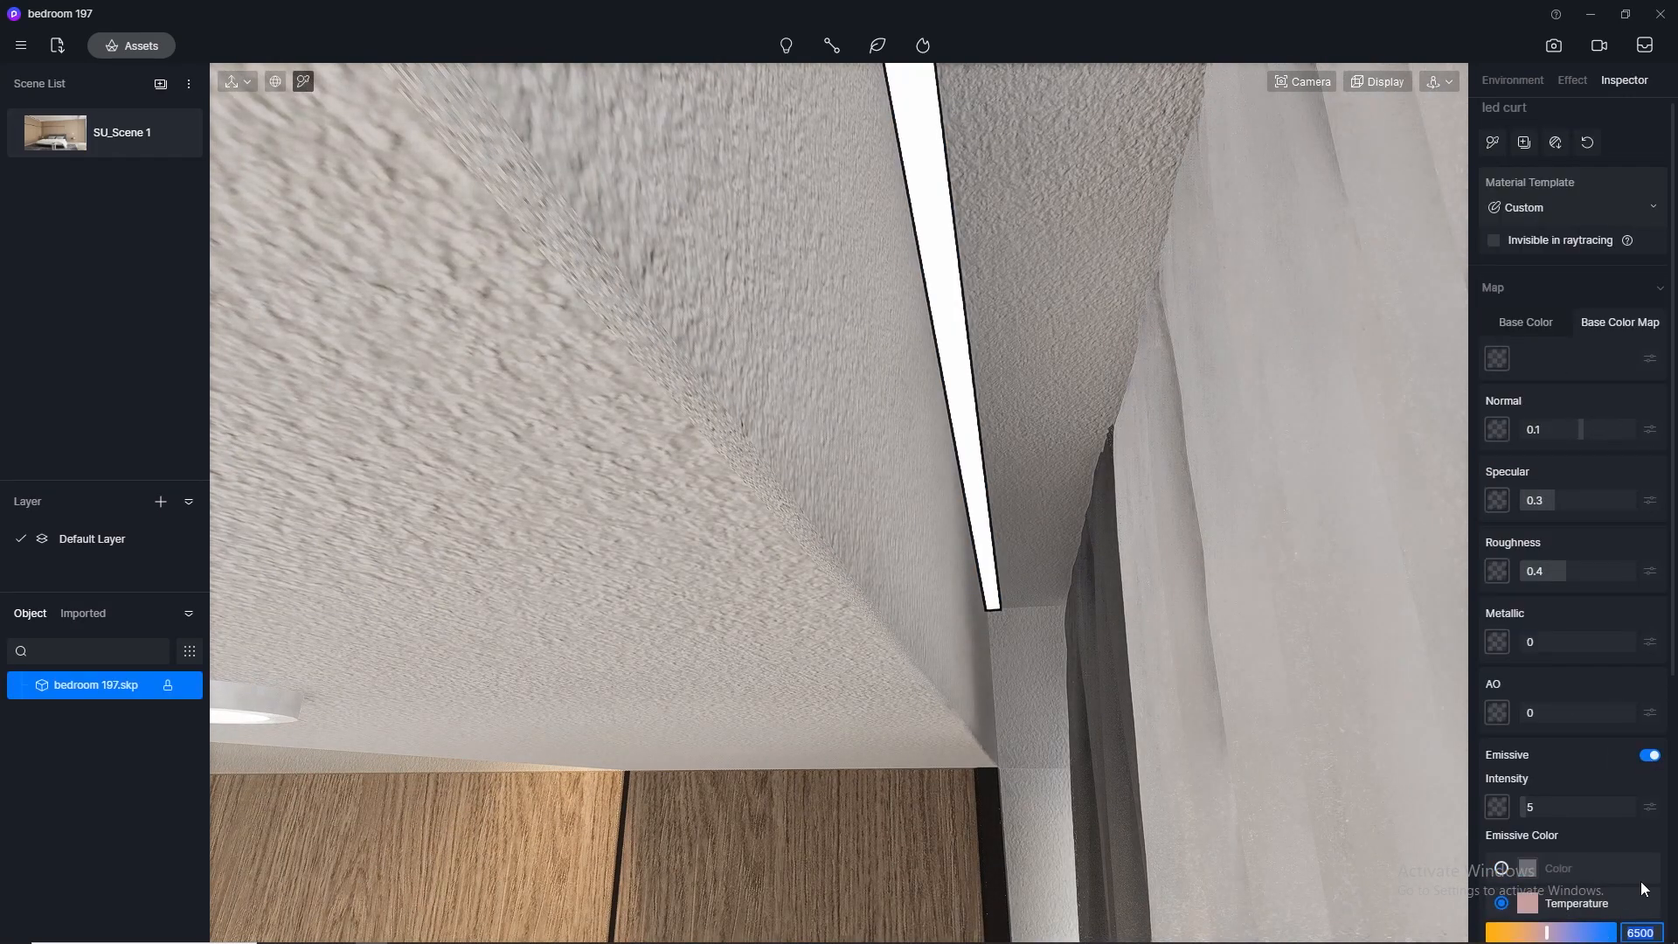
key(Return)
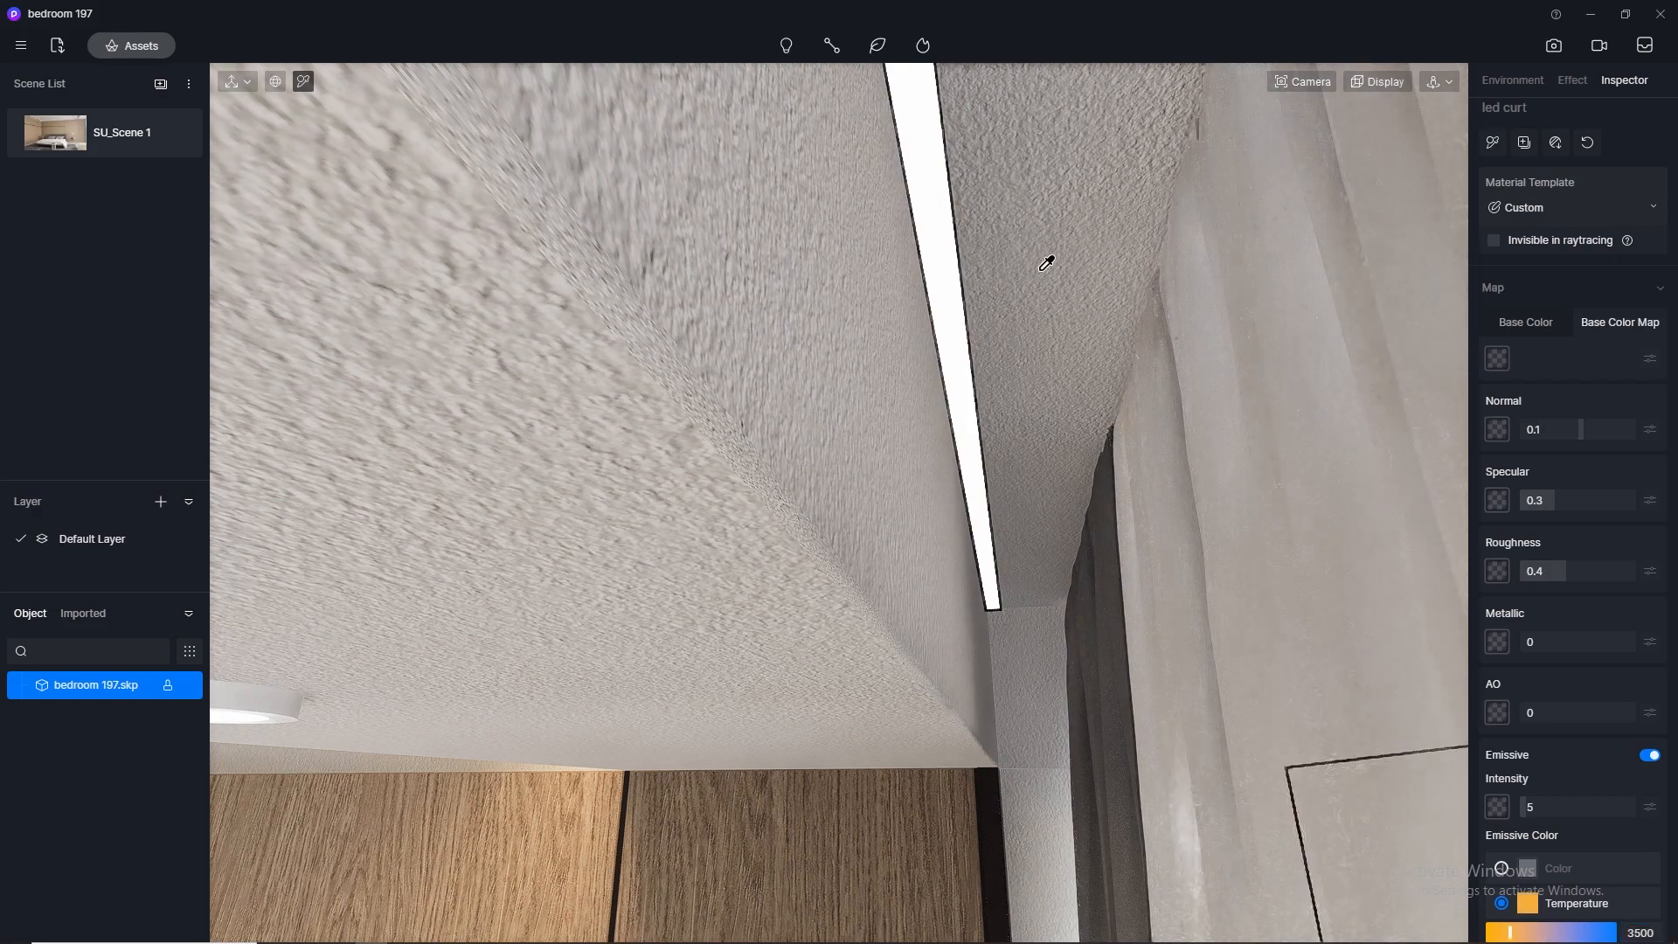
Step: Pick the yellow LED strip along the top of the wood wall panel and make it emissive with a colour temperature of 3500
scroll(1063, 260, down, 3)
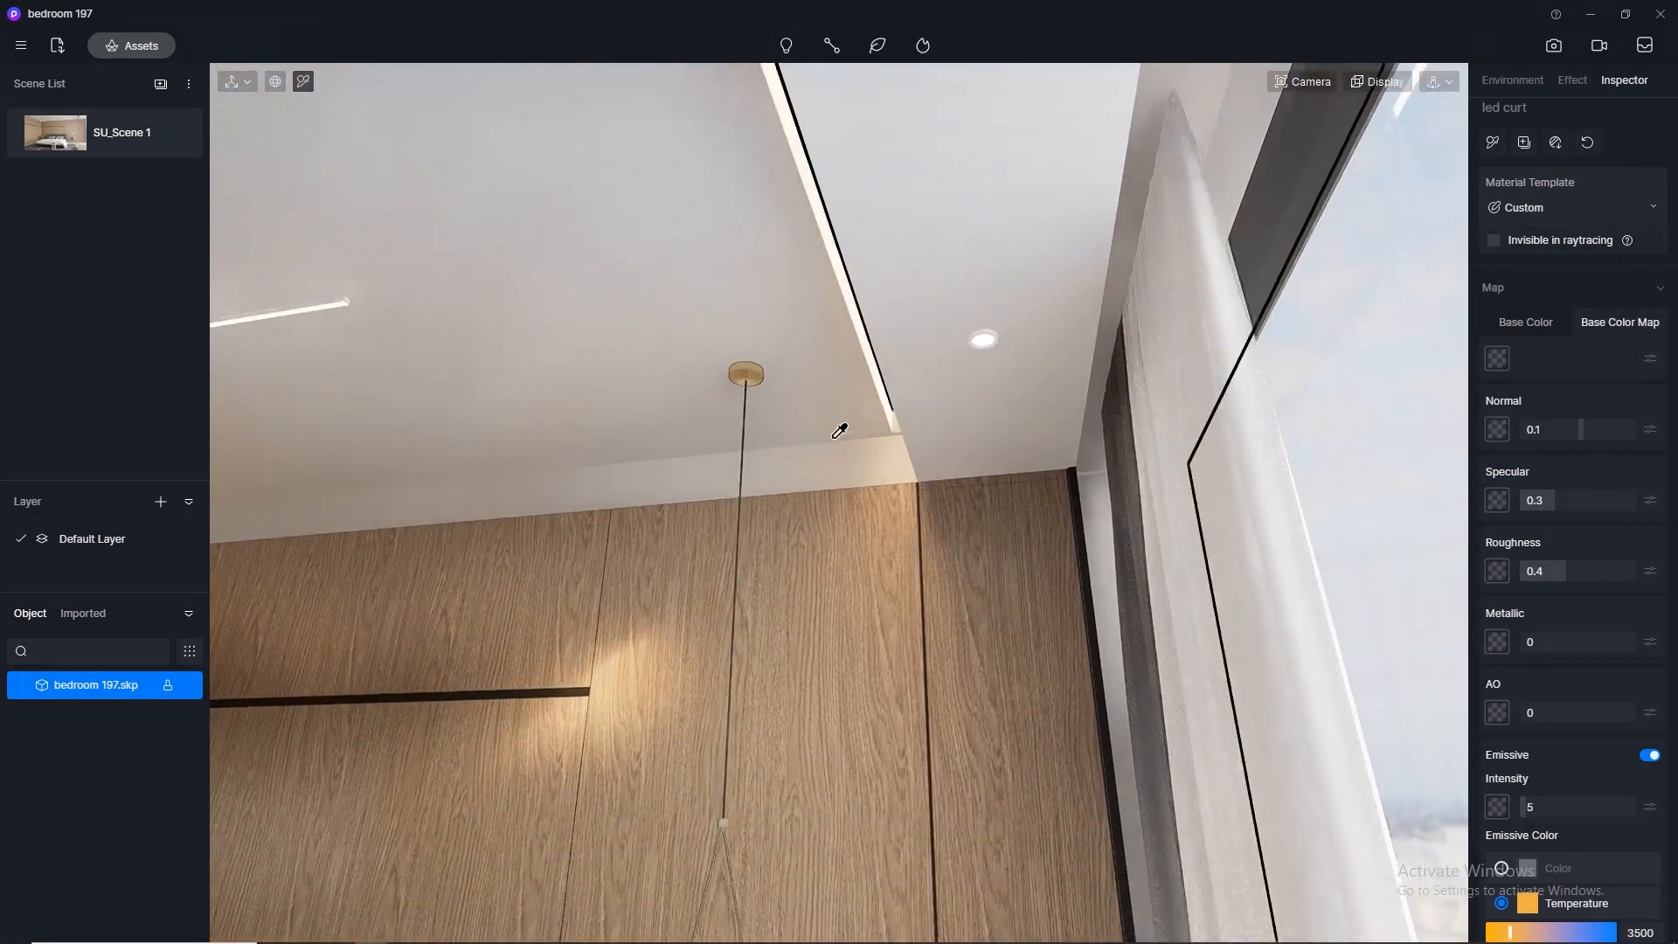
middle_drag(840, 433, 1228, 395)
scroll(1227, 395, down, 2)
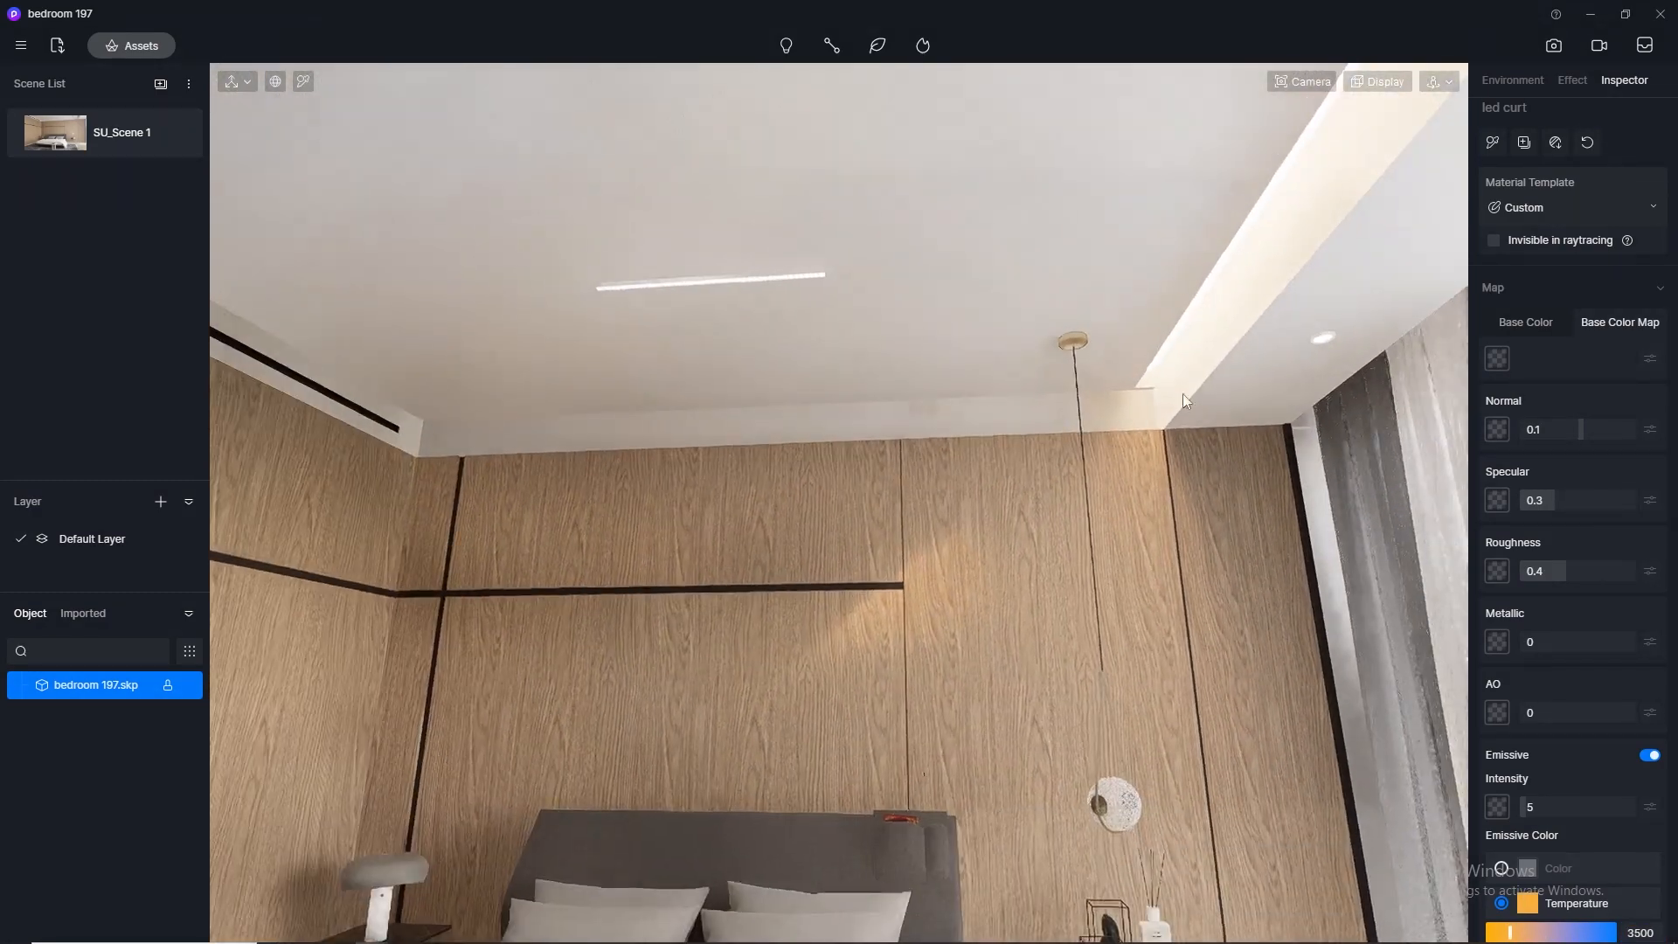
middle_drag(980, 411, 1057, 454)
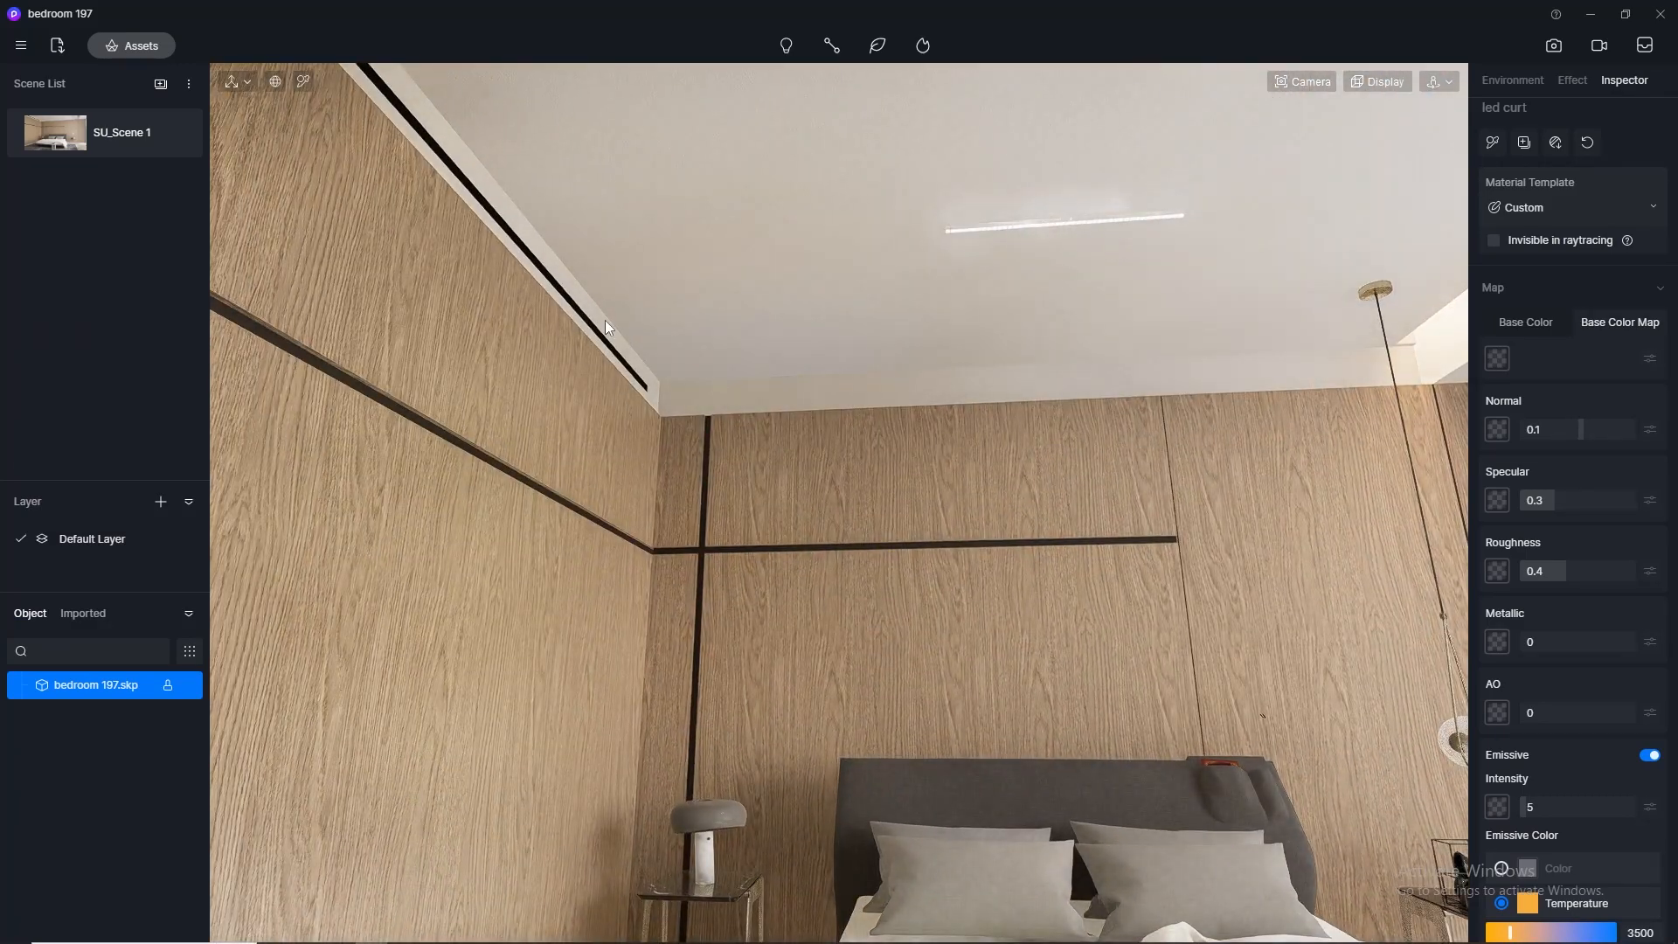
scroll(605, 320, up, 3)
middle_drag(606, 319, 821, 434)
scroll(821, 434, up, 5)
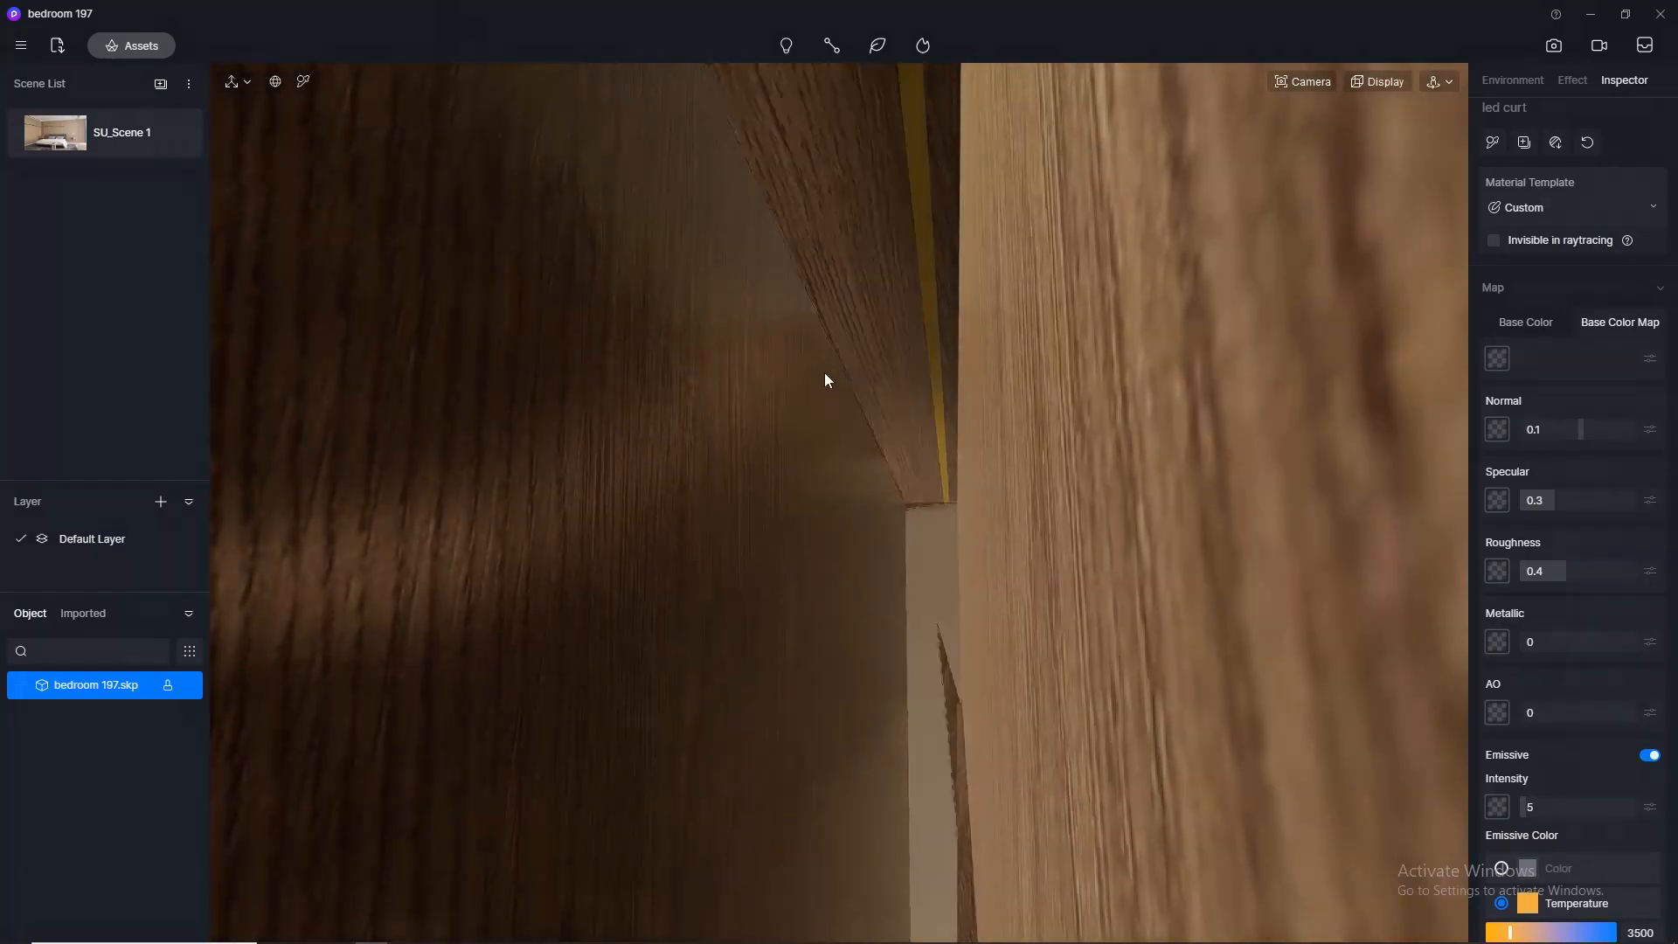
scroll(999, 275, up, 4)
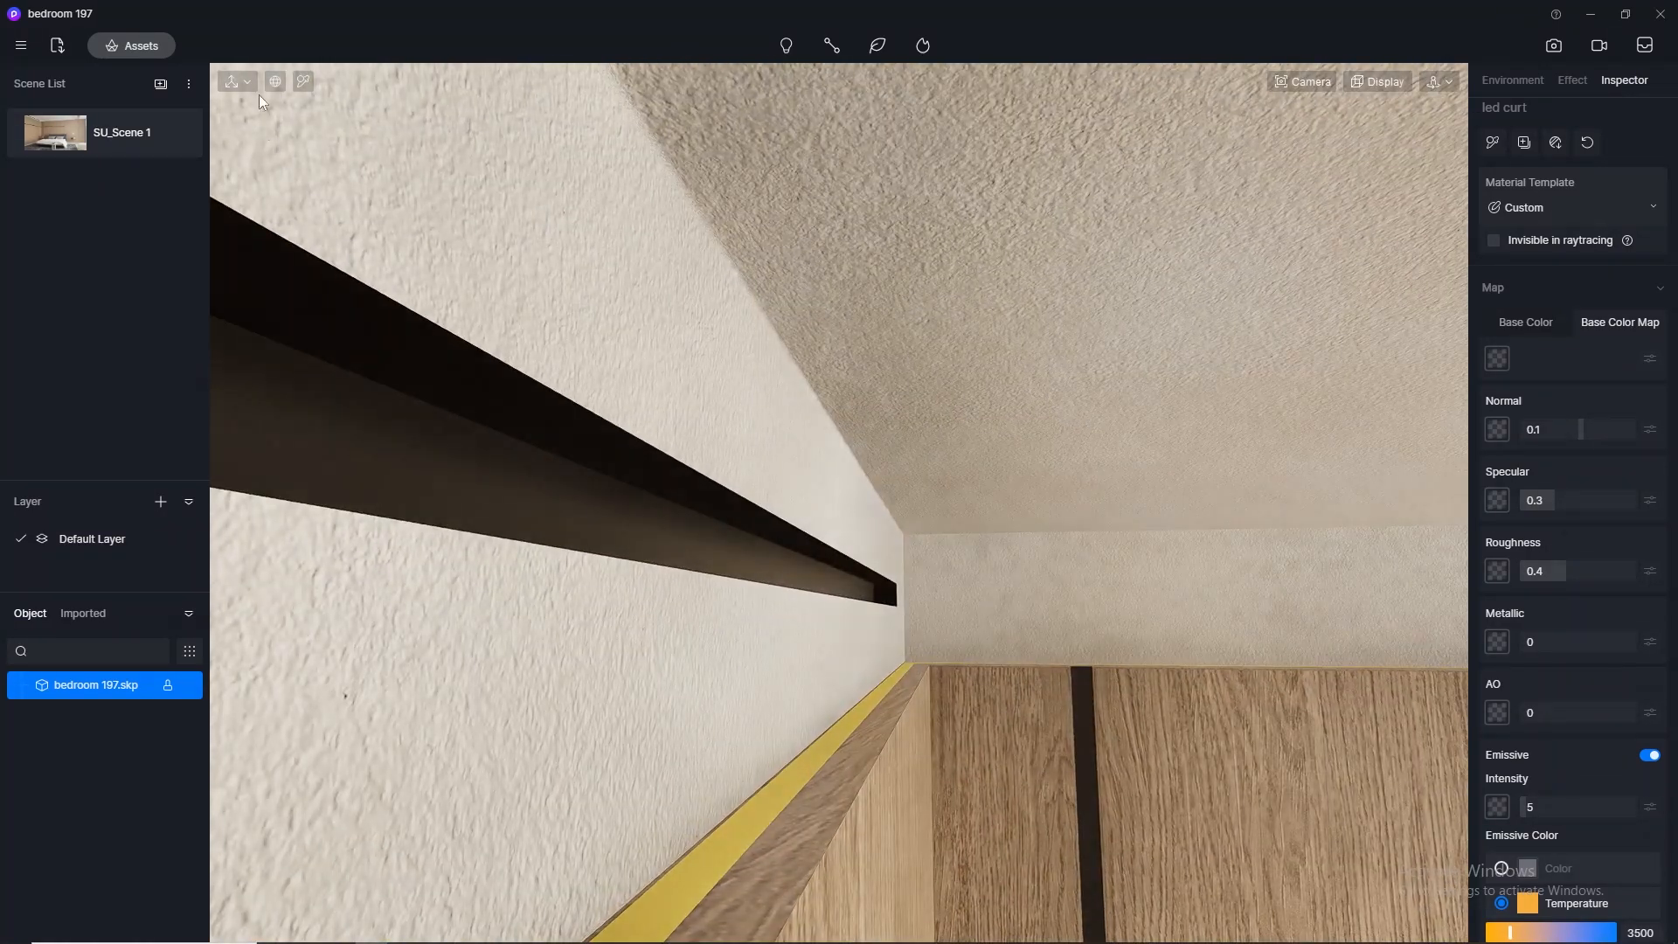
click(303, 83)
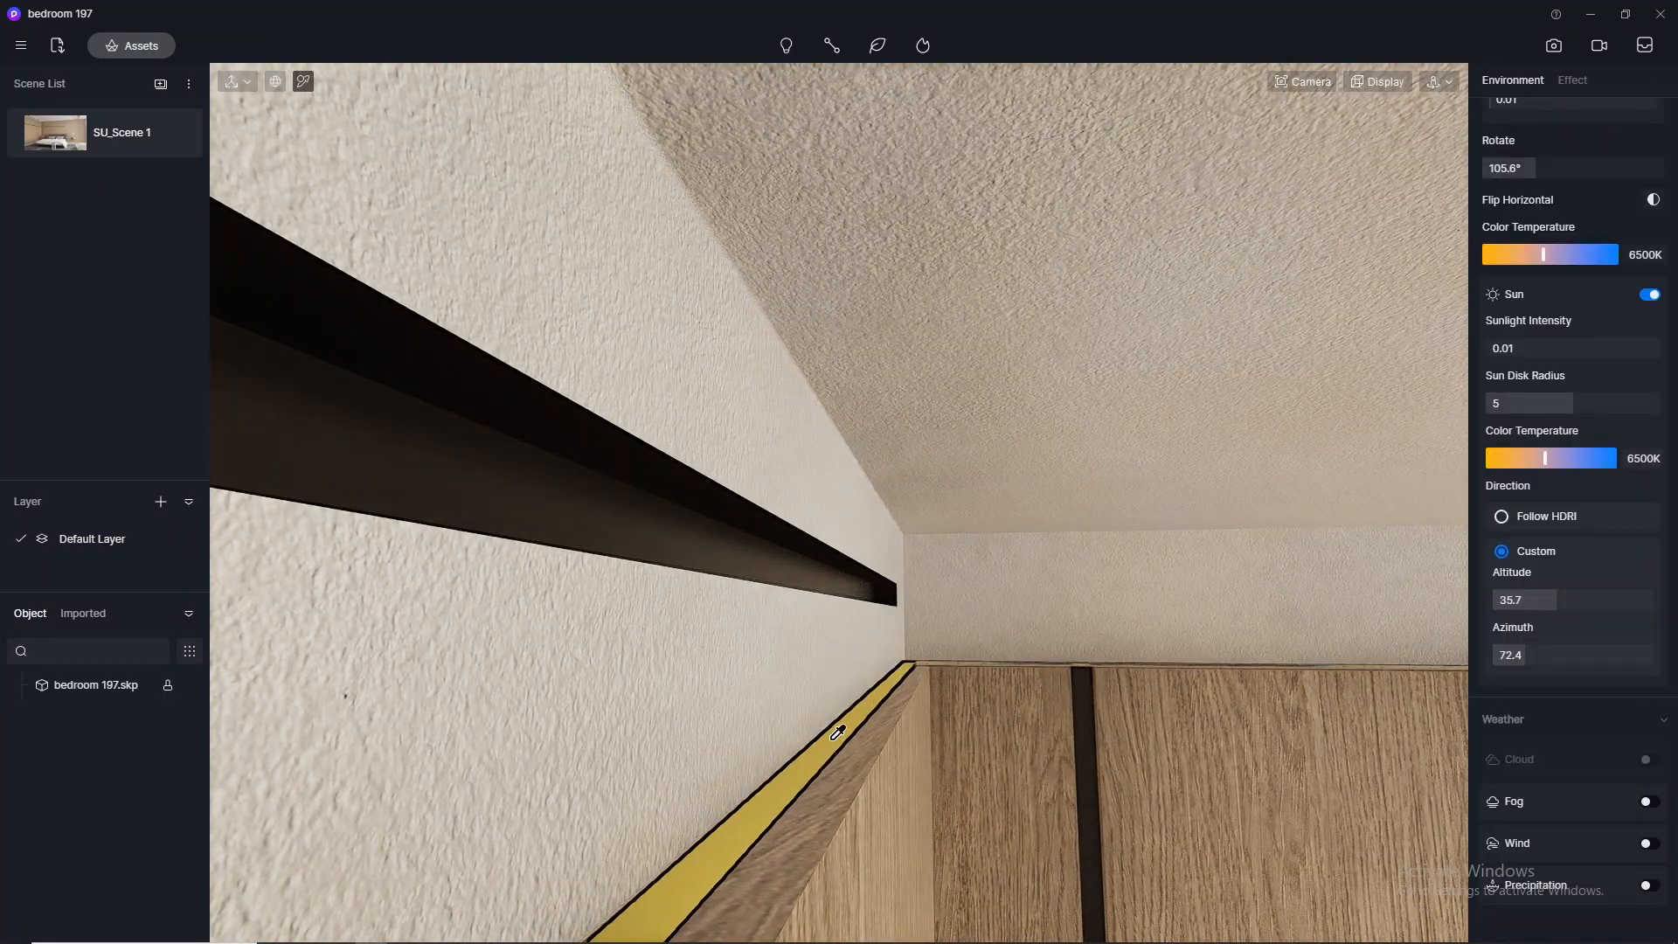
click(817, 665)
click(1649, 756)
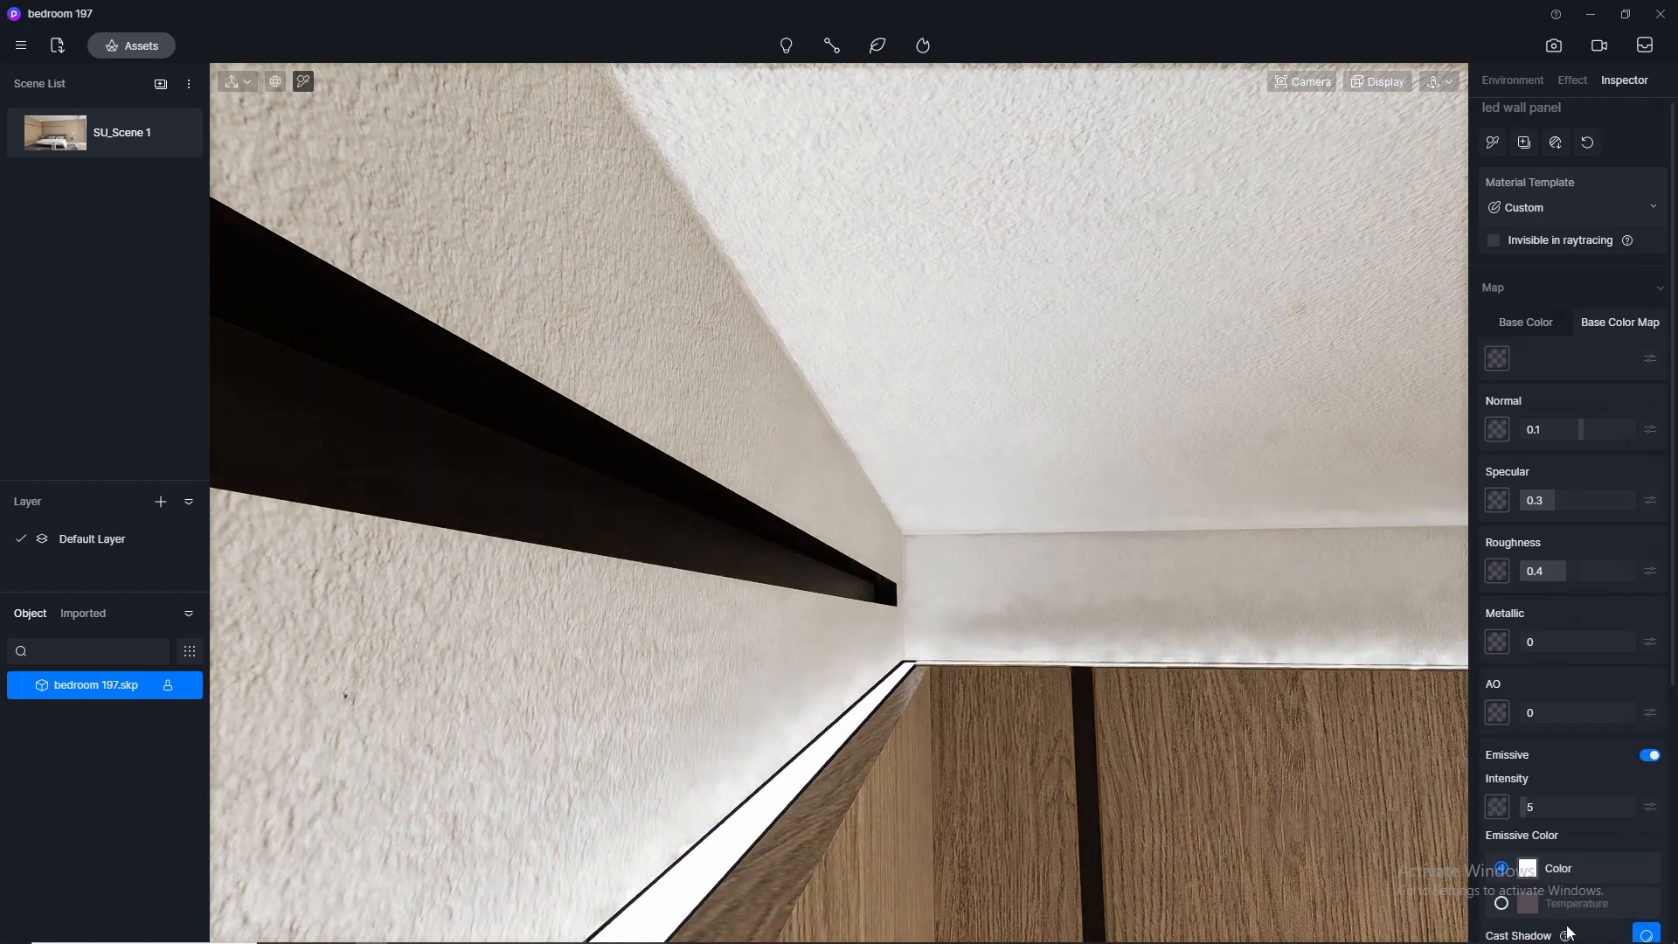
click(1503, 904)
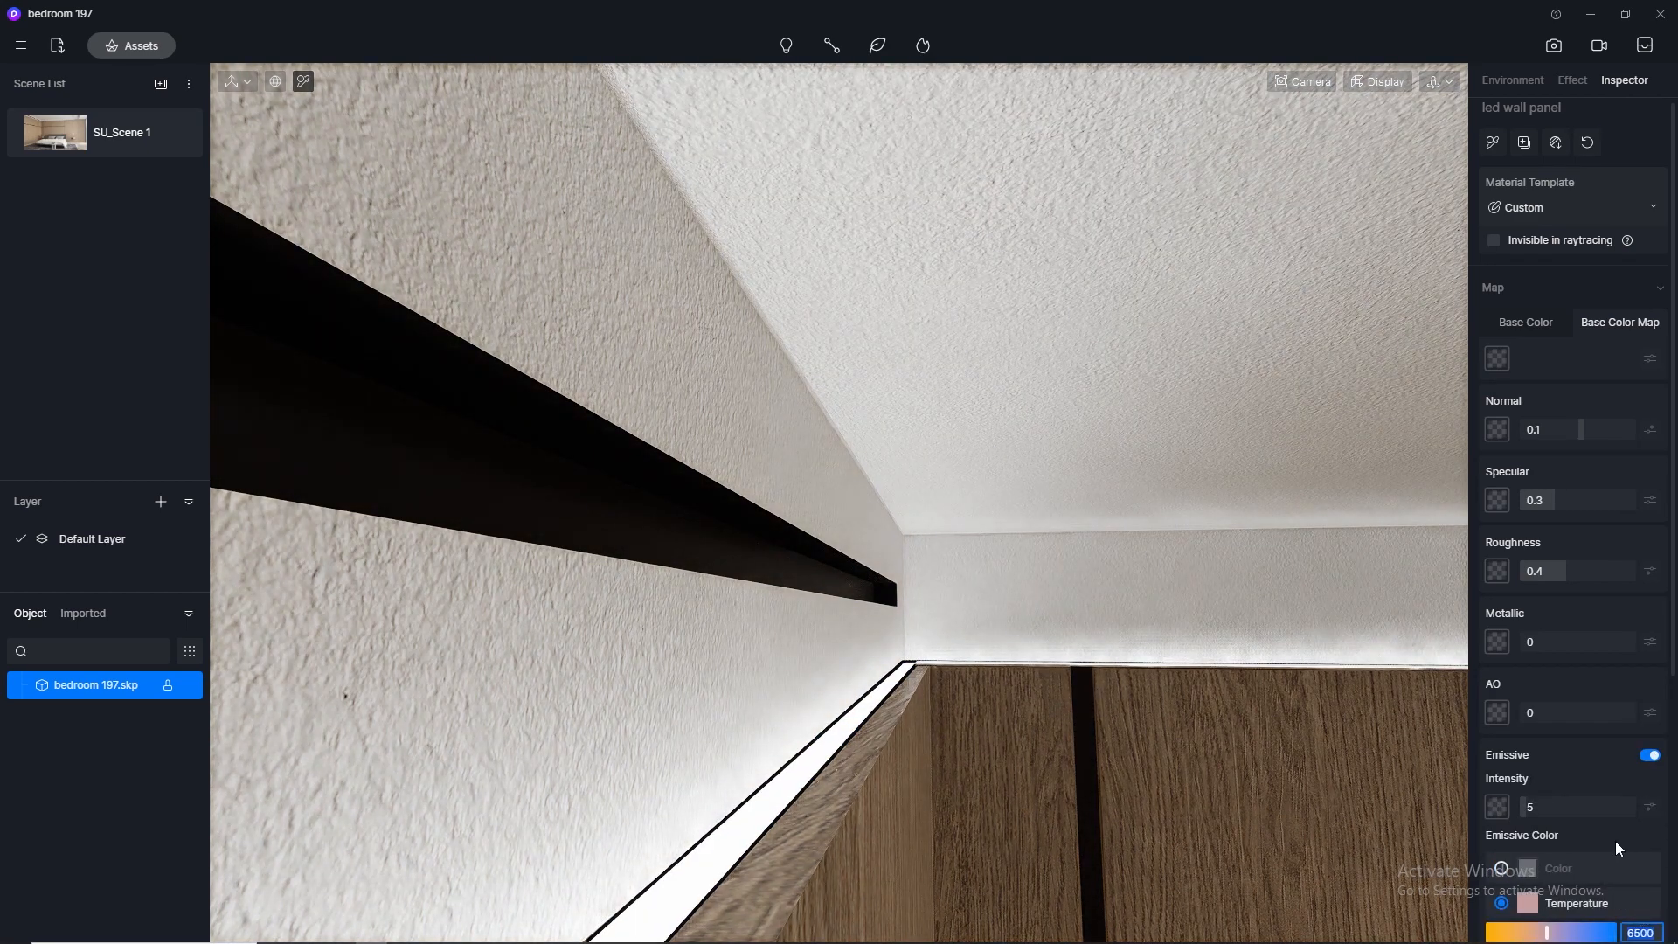
text(3500)
key(Return)
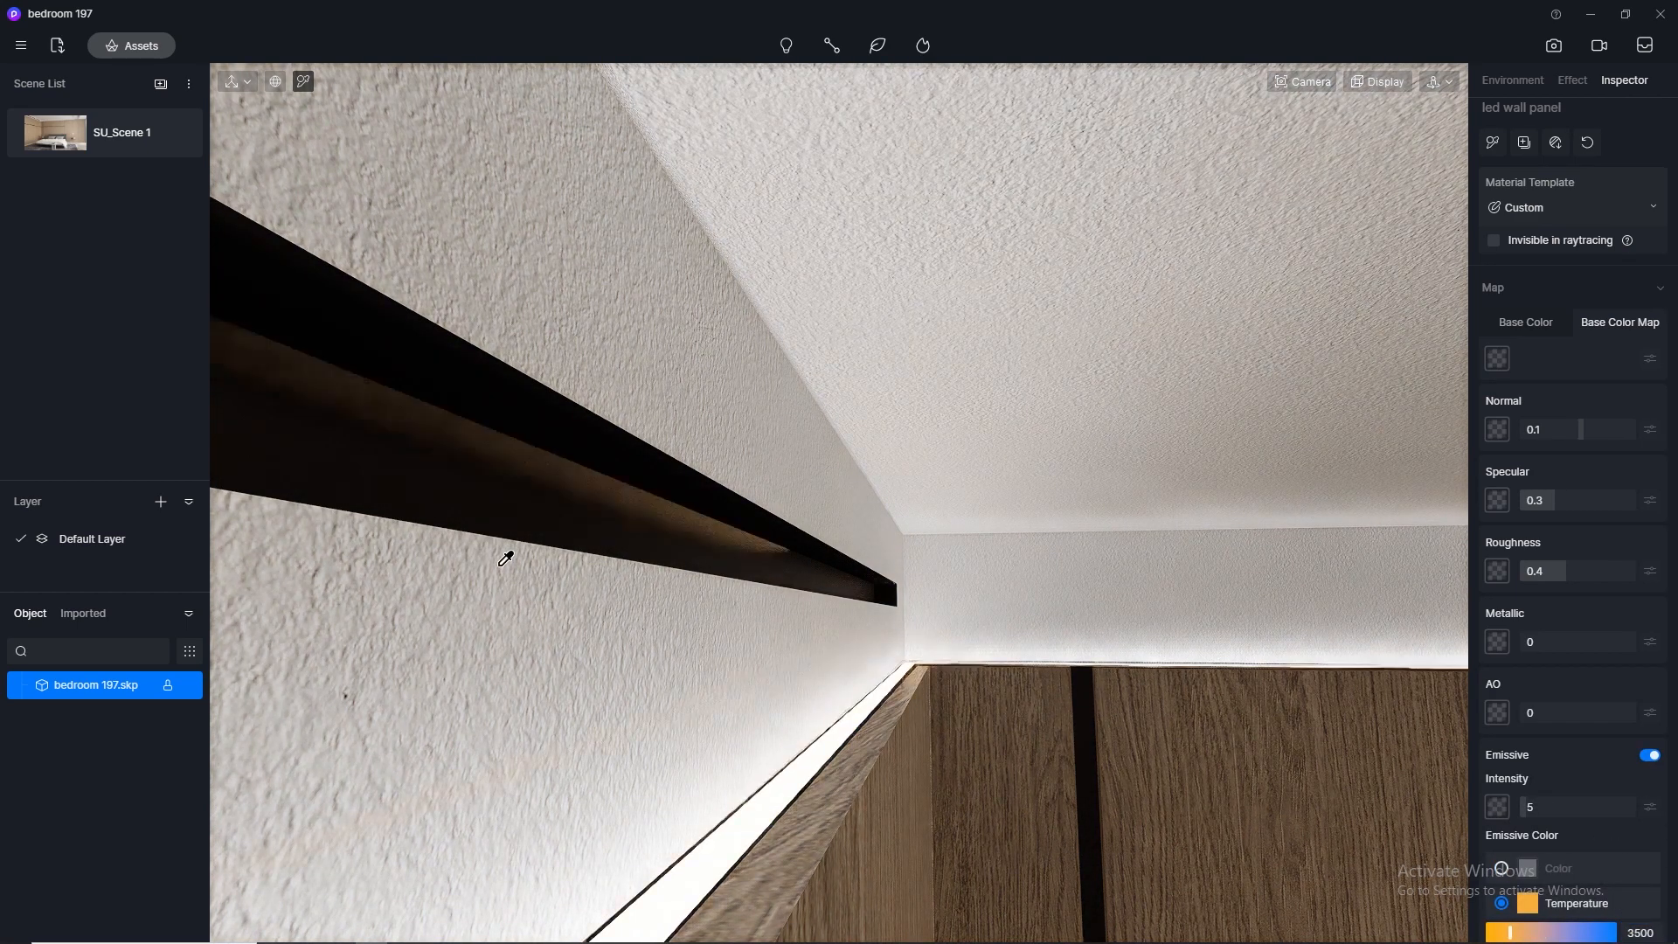
Step: Return to the SU_Scene 1 view and try emissive intensities of 10 and 8 on the wall panel LED strip, keeping 8
scroll(332, 410, down, 3)
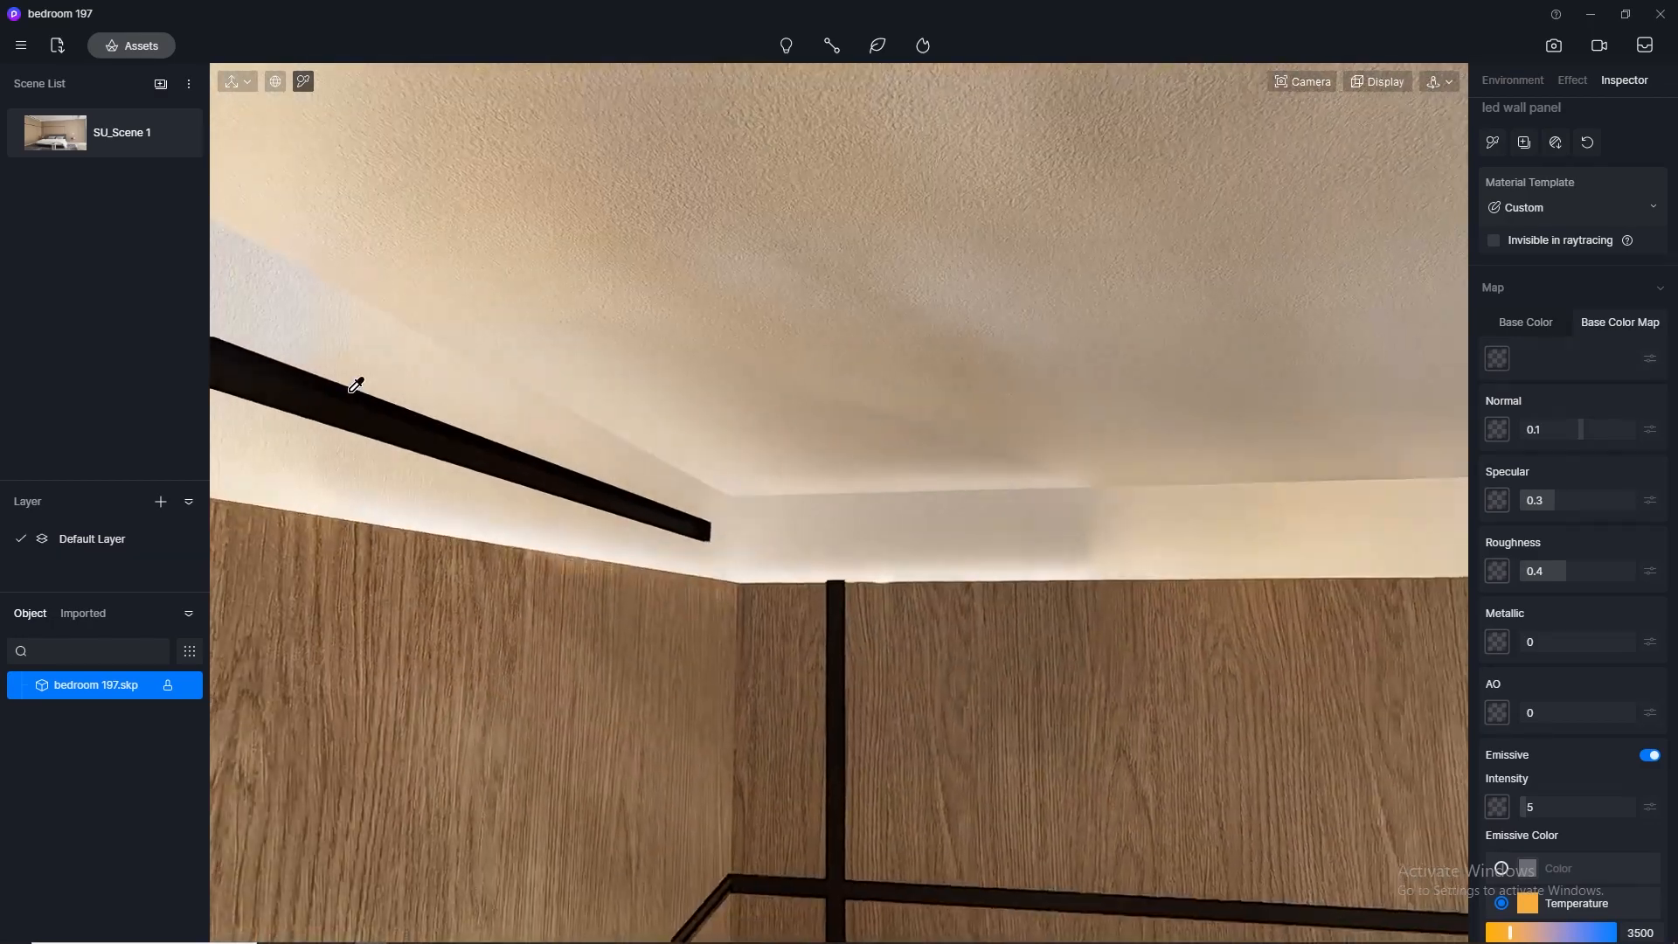
click(50, 131)
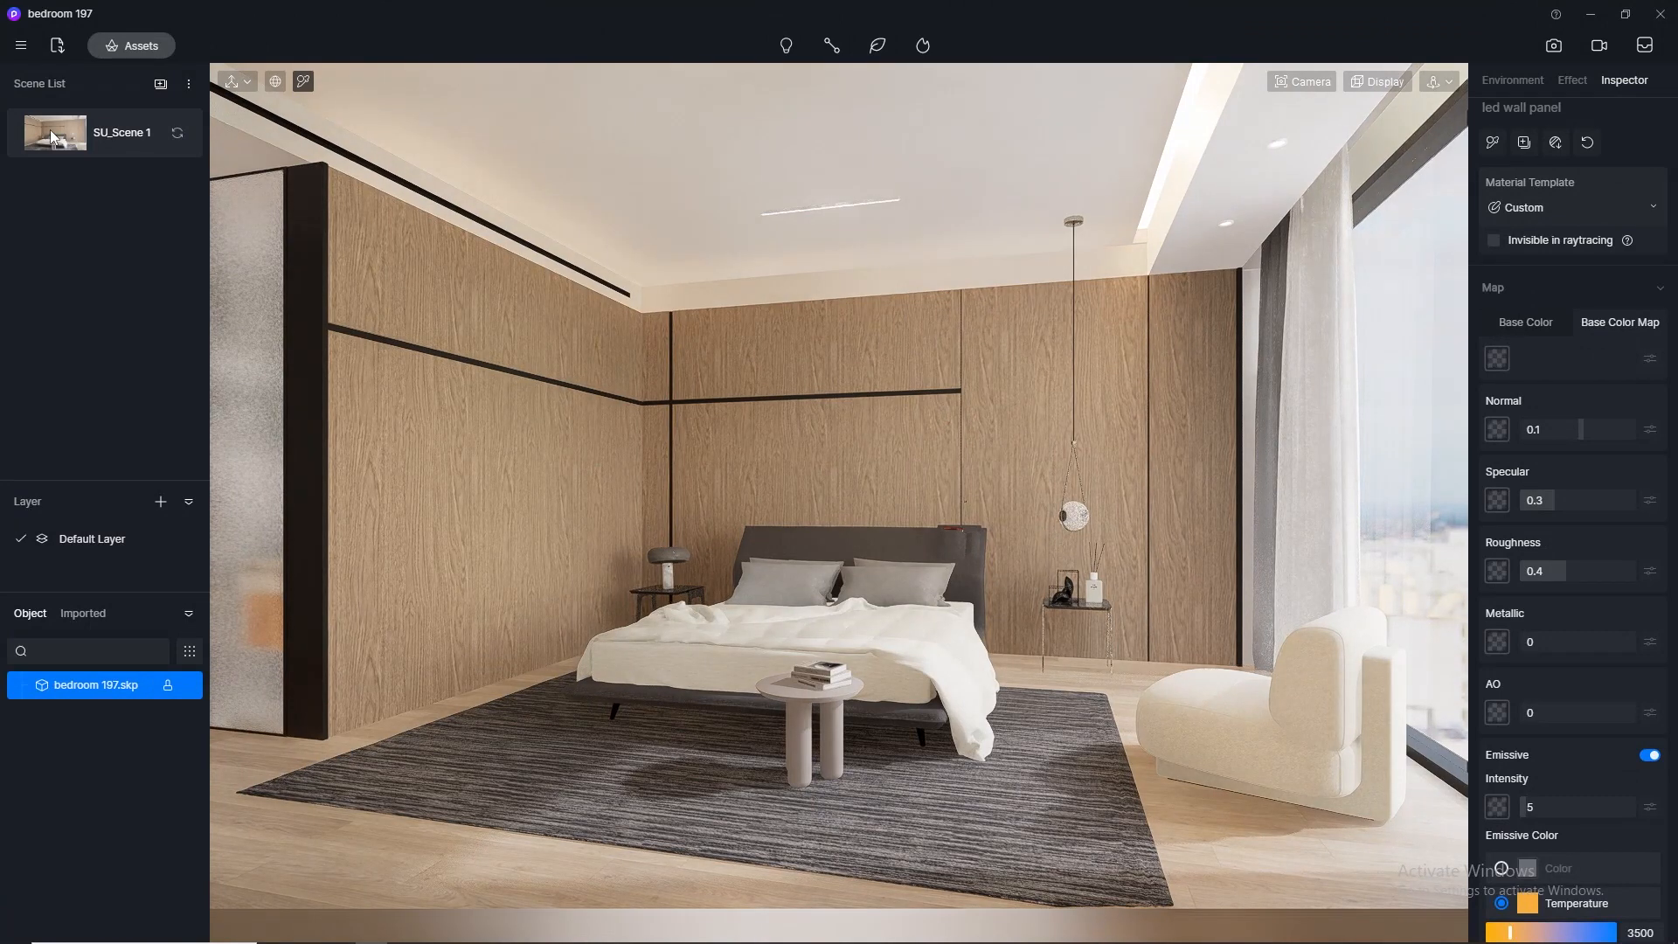
click(1552, 799)
text(10)
key(Return)
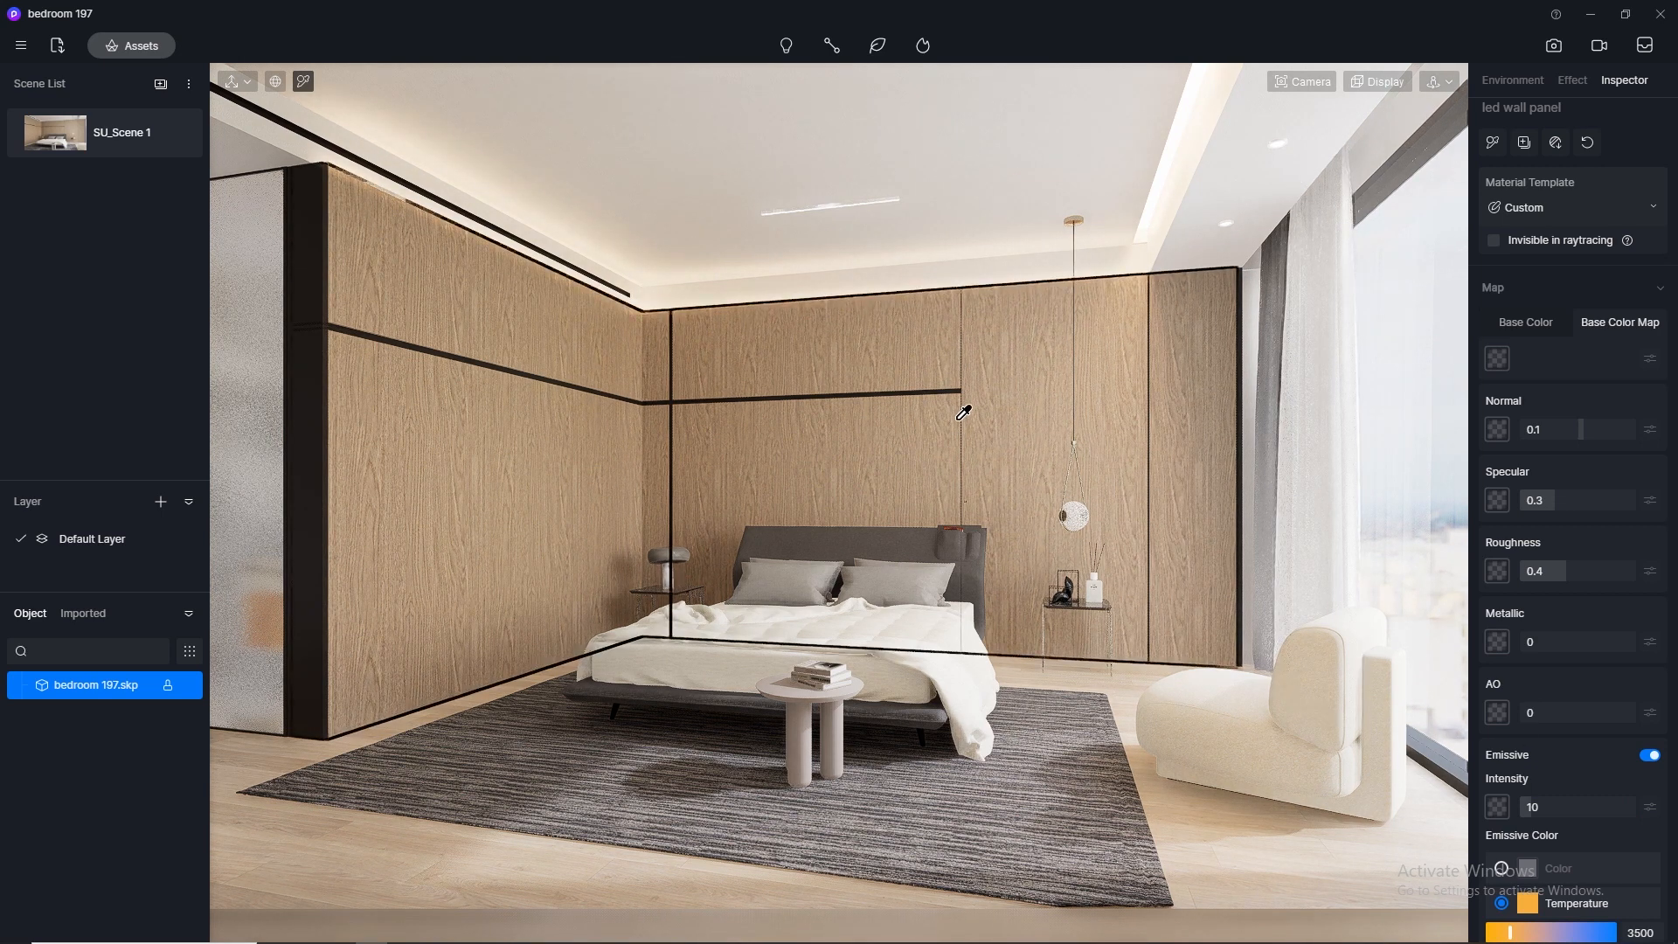
text(8)
key(Return)
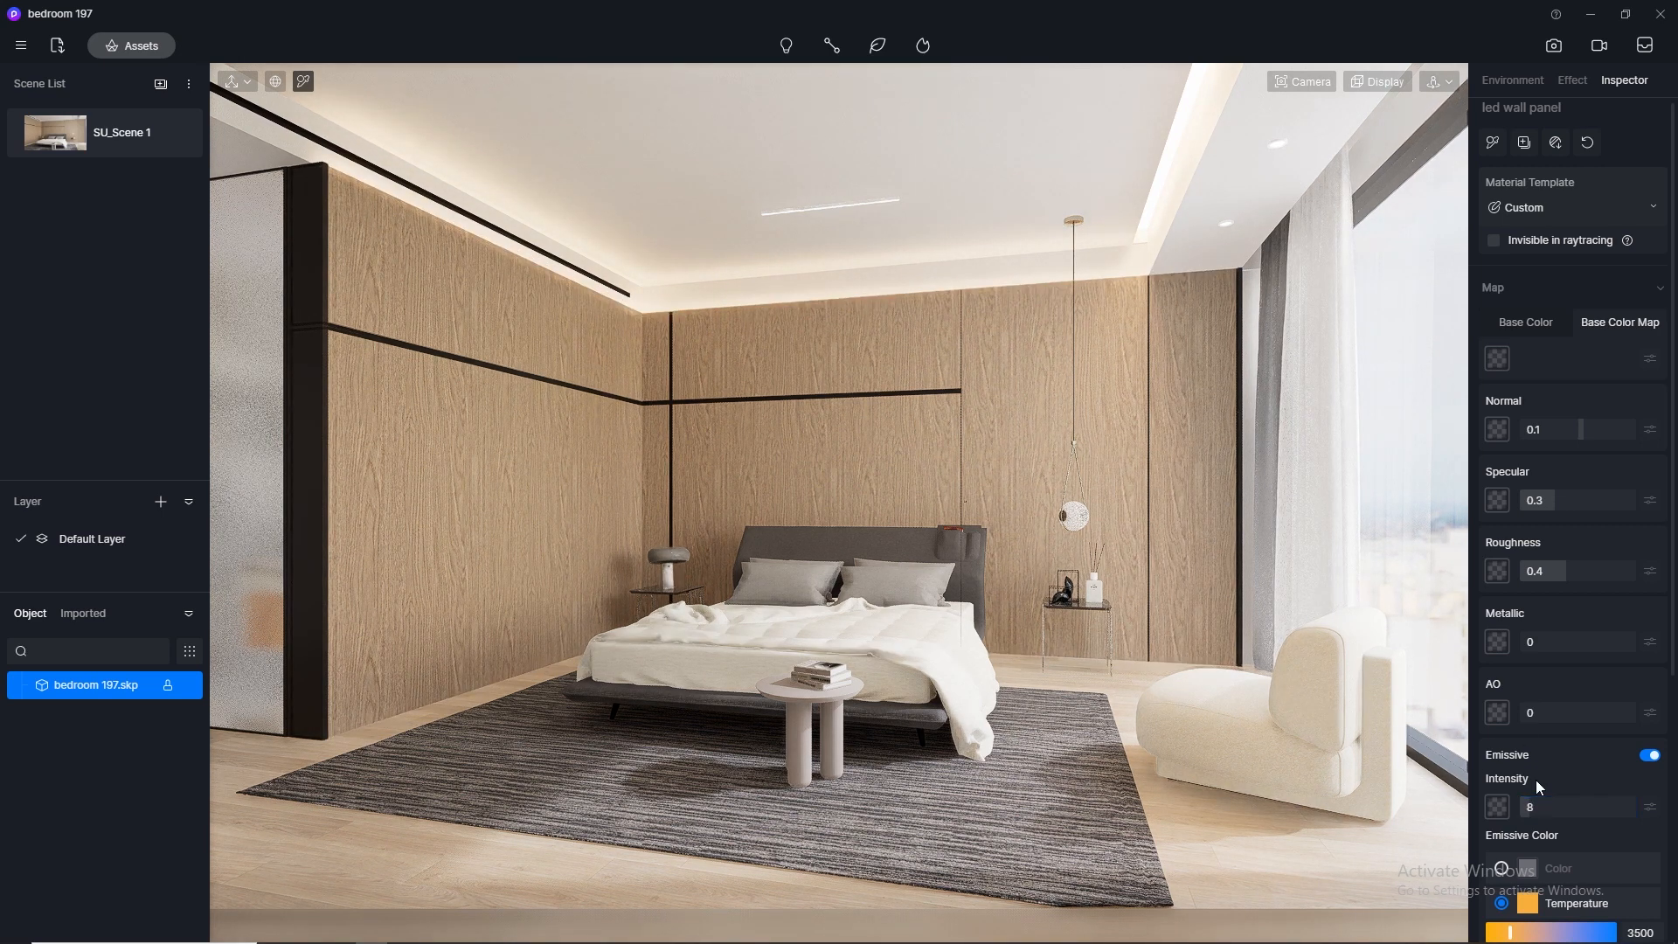
Step: Save the project
click(22, 47)
mouse_move(50, 82)
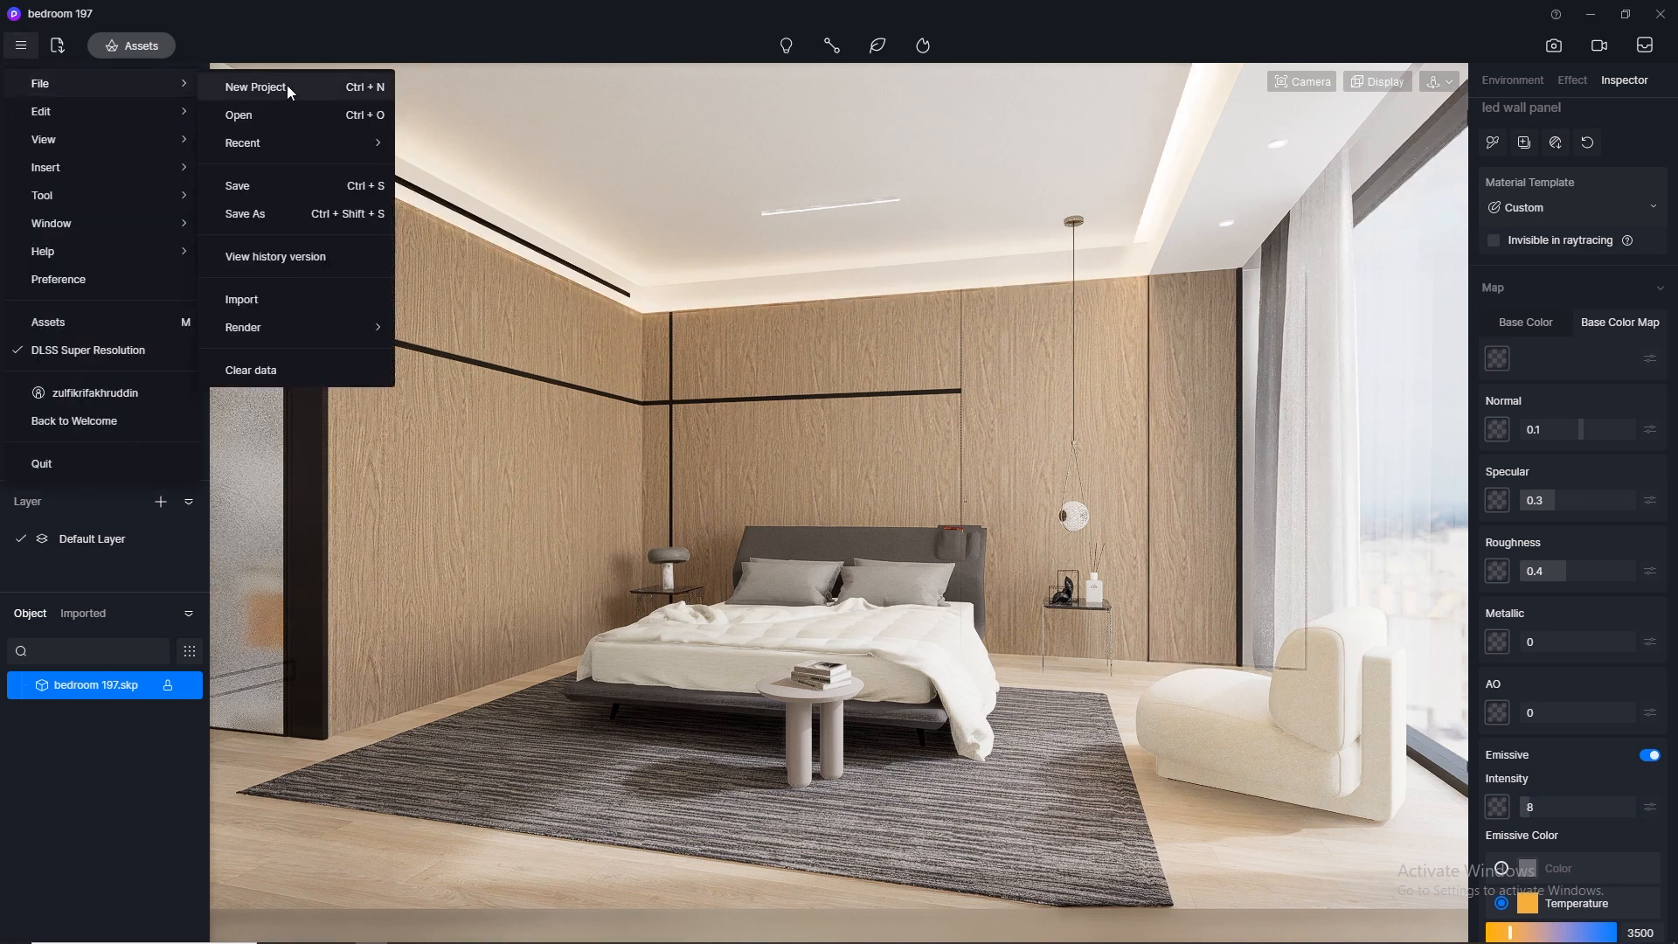
click(306, 186)
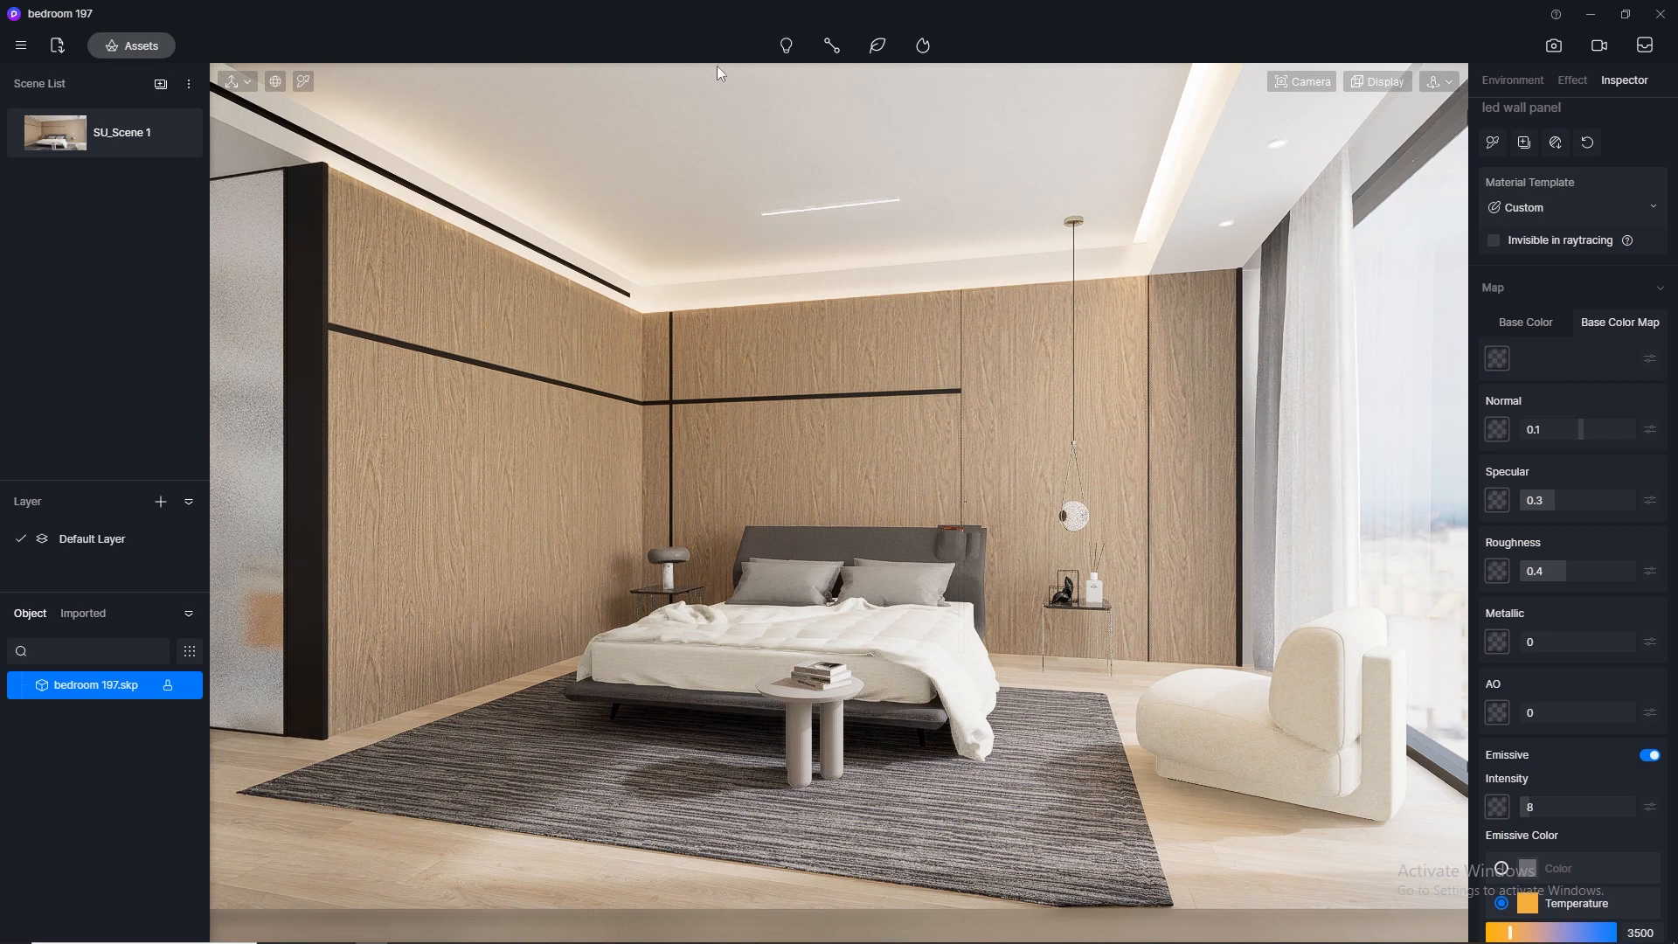
Step: Place a point light on the hanging glass globe beside the bed and shift it into the globe, at about X -784, Y 3501
click(787, 44)
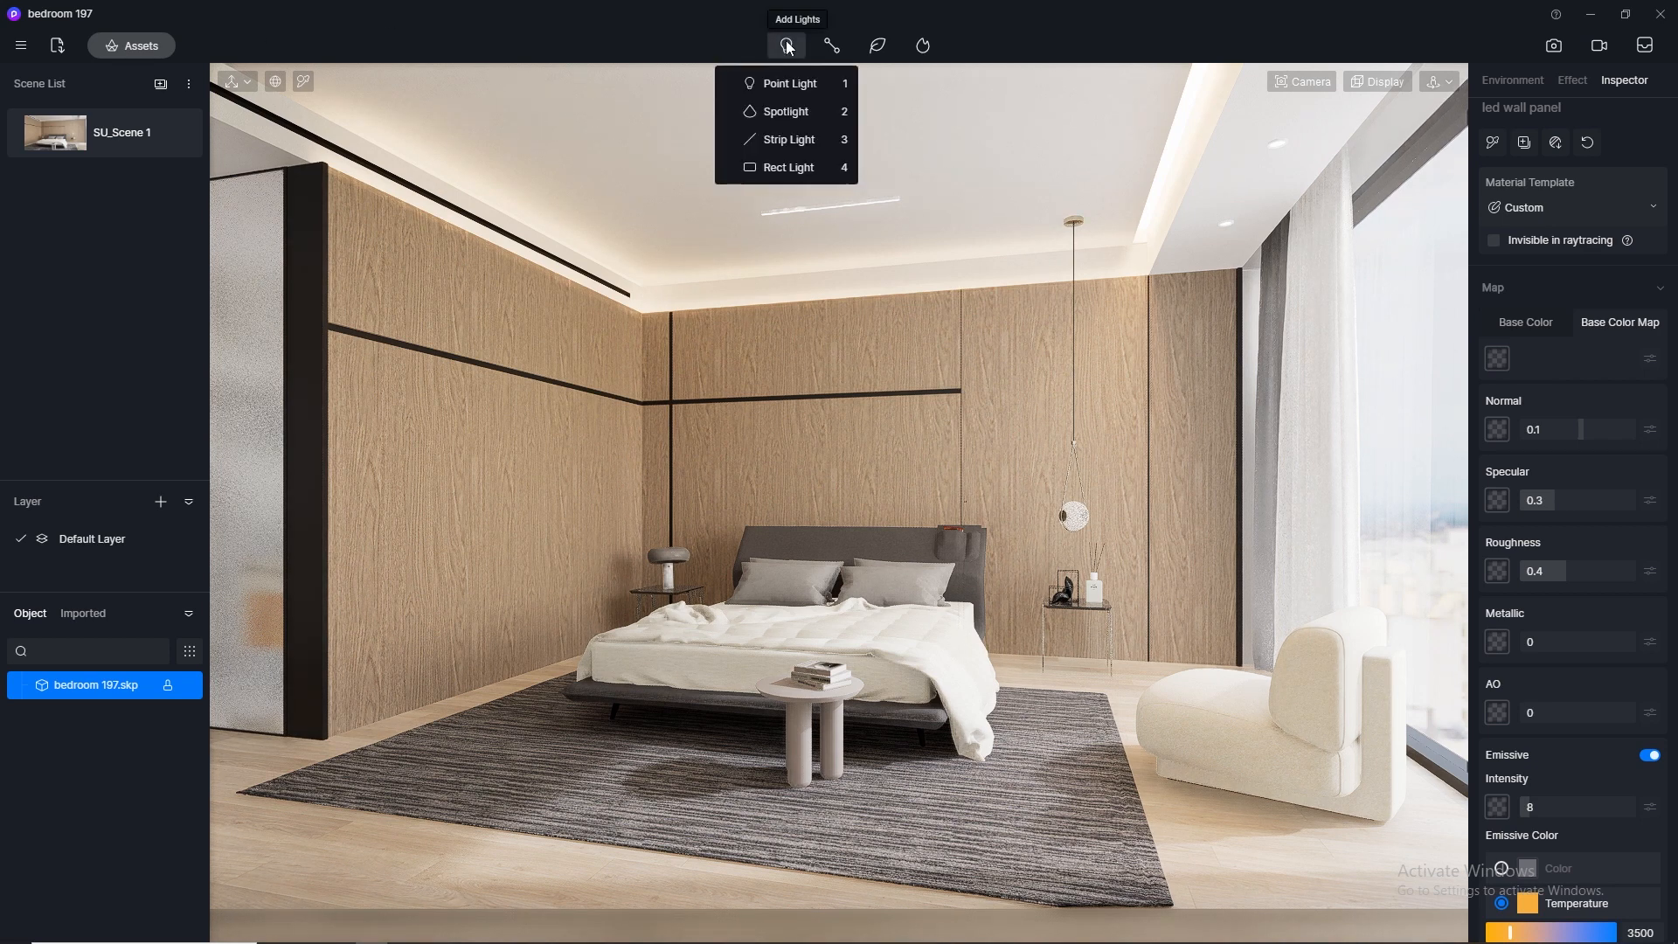
click(784, 85)
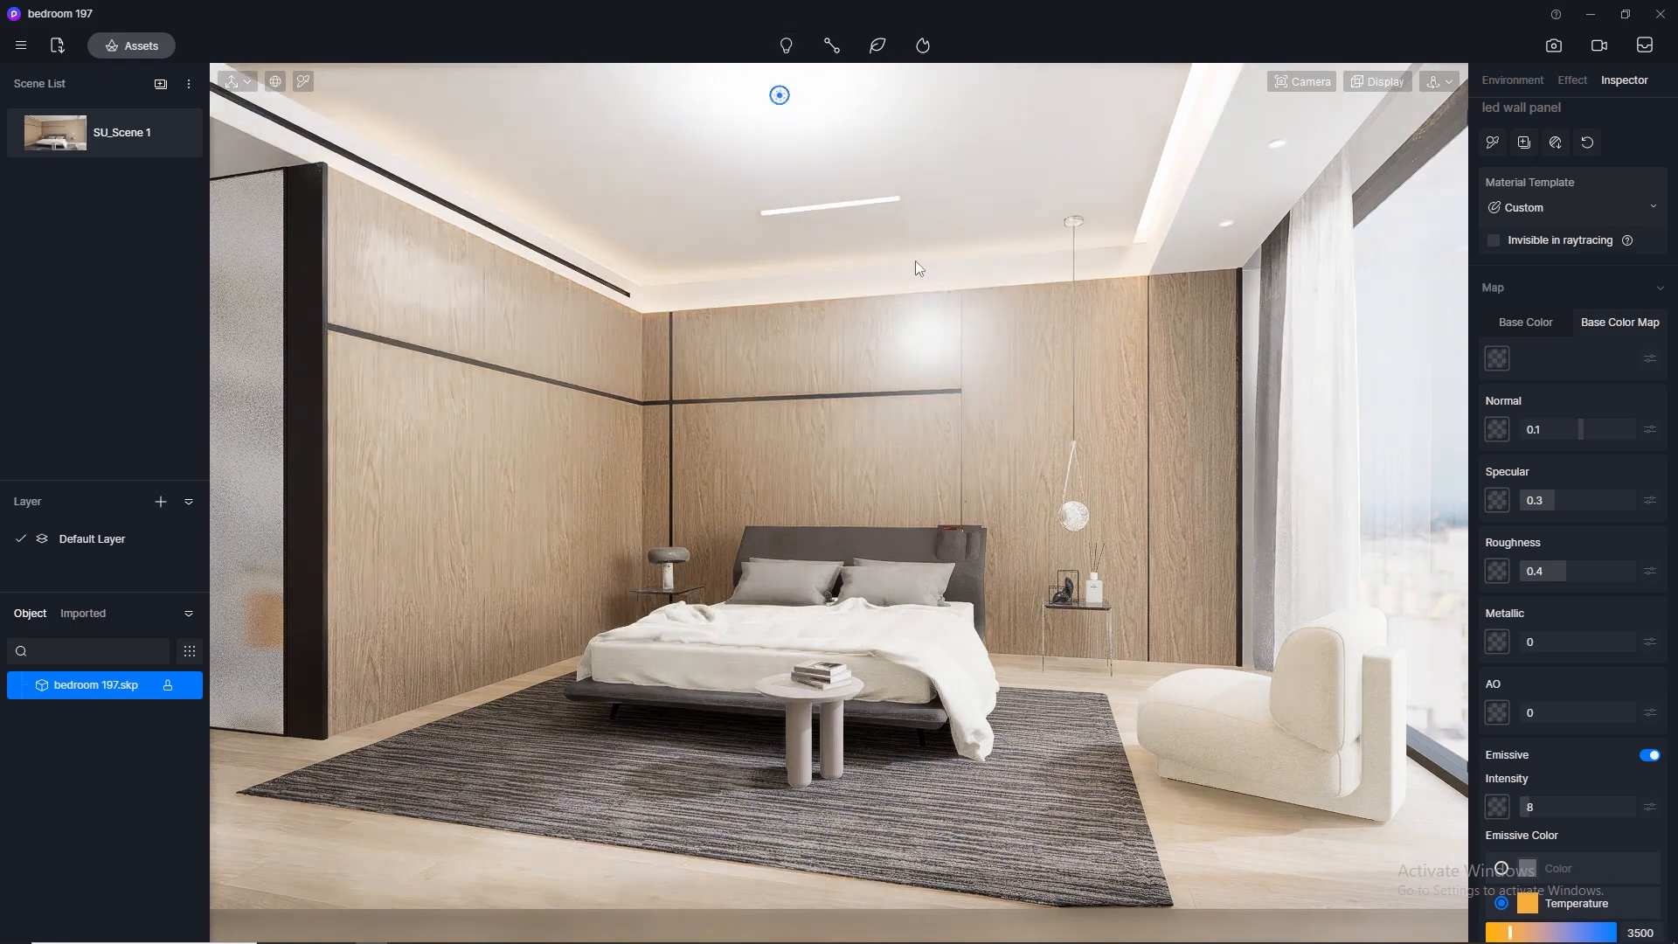
scroll(1084, 507, up, 3)
scroll(1081, 501, up, 5)
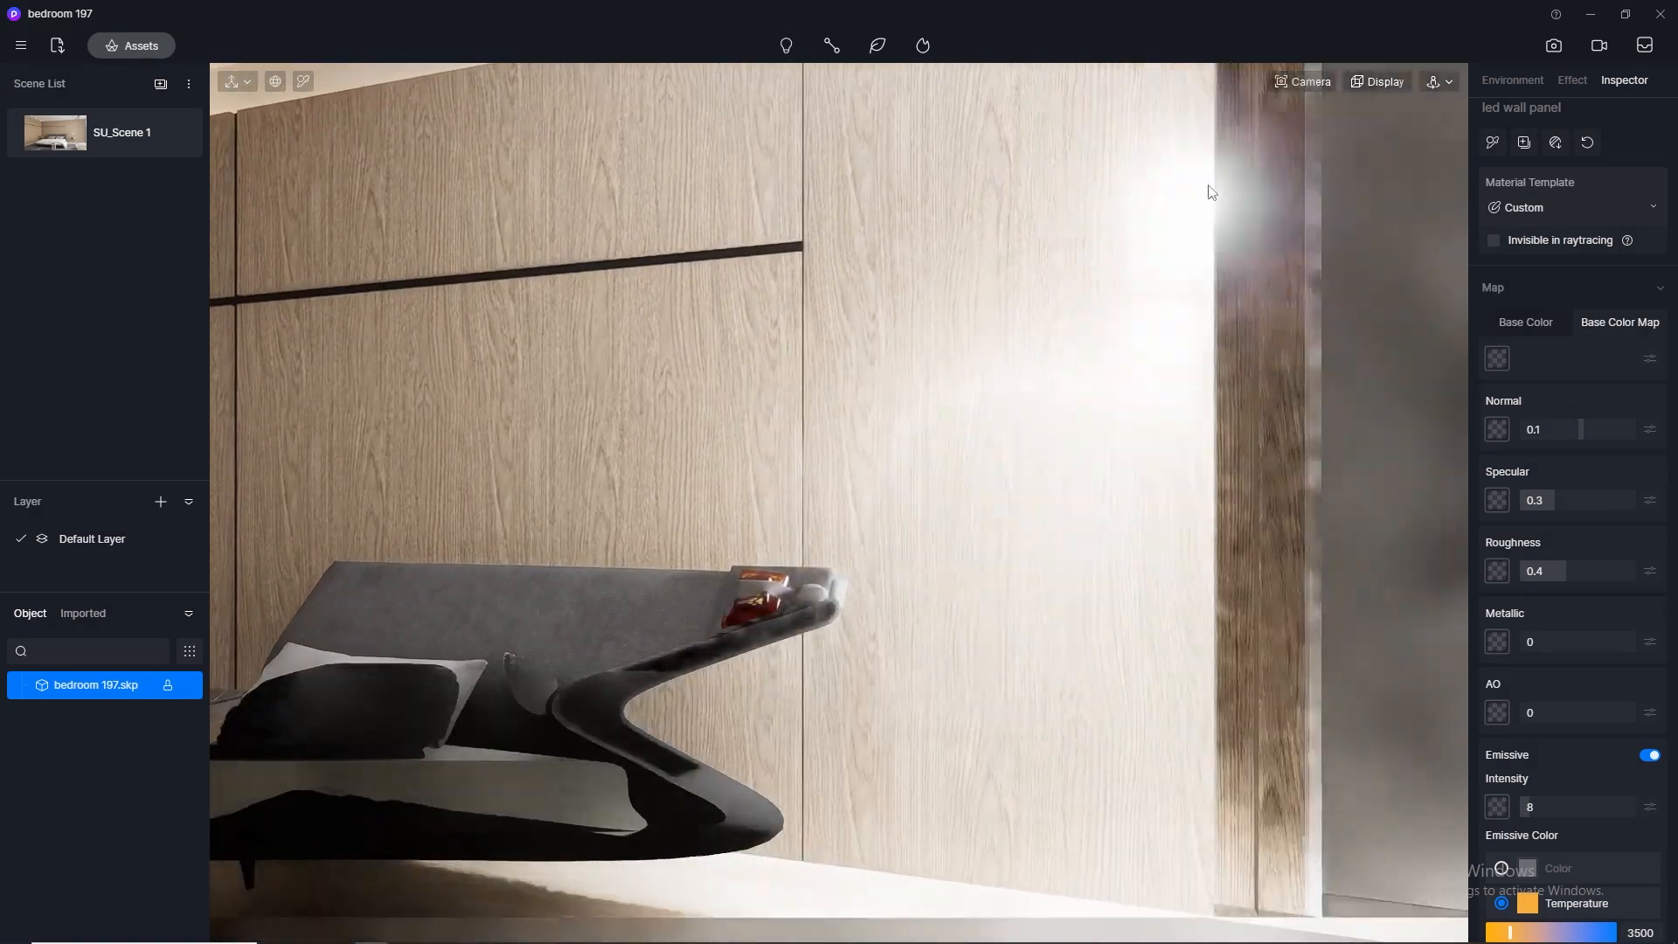
click(1320, 80)
drag(1321, 263, 1157, 265)
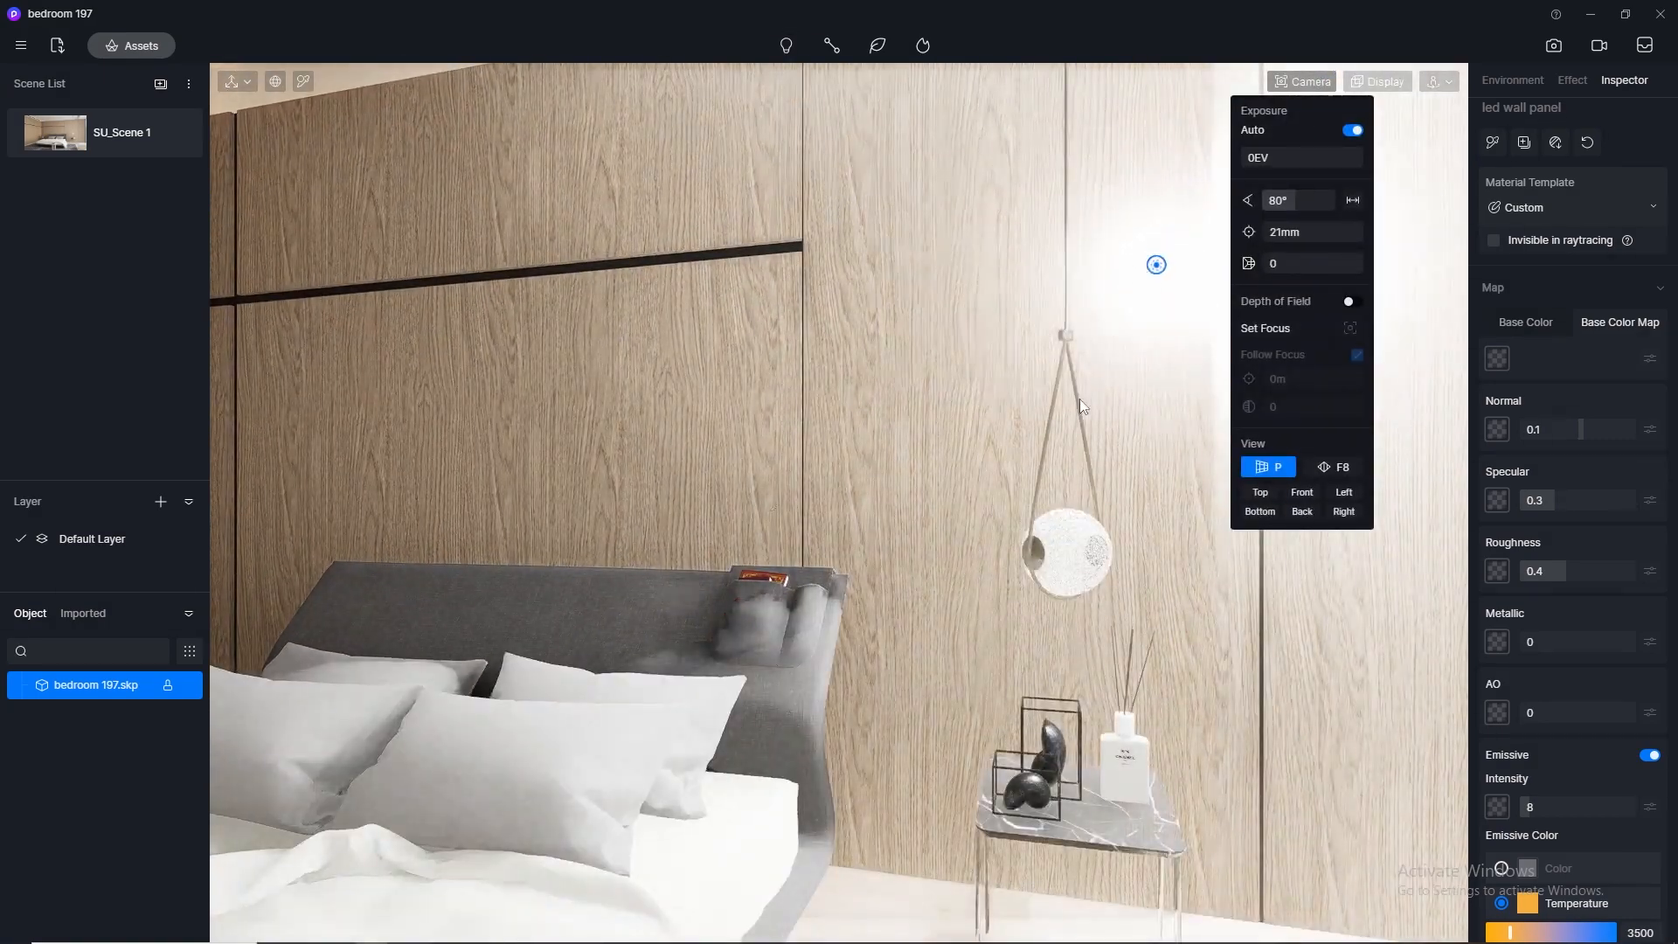
click(1071, 559)
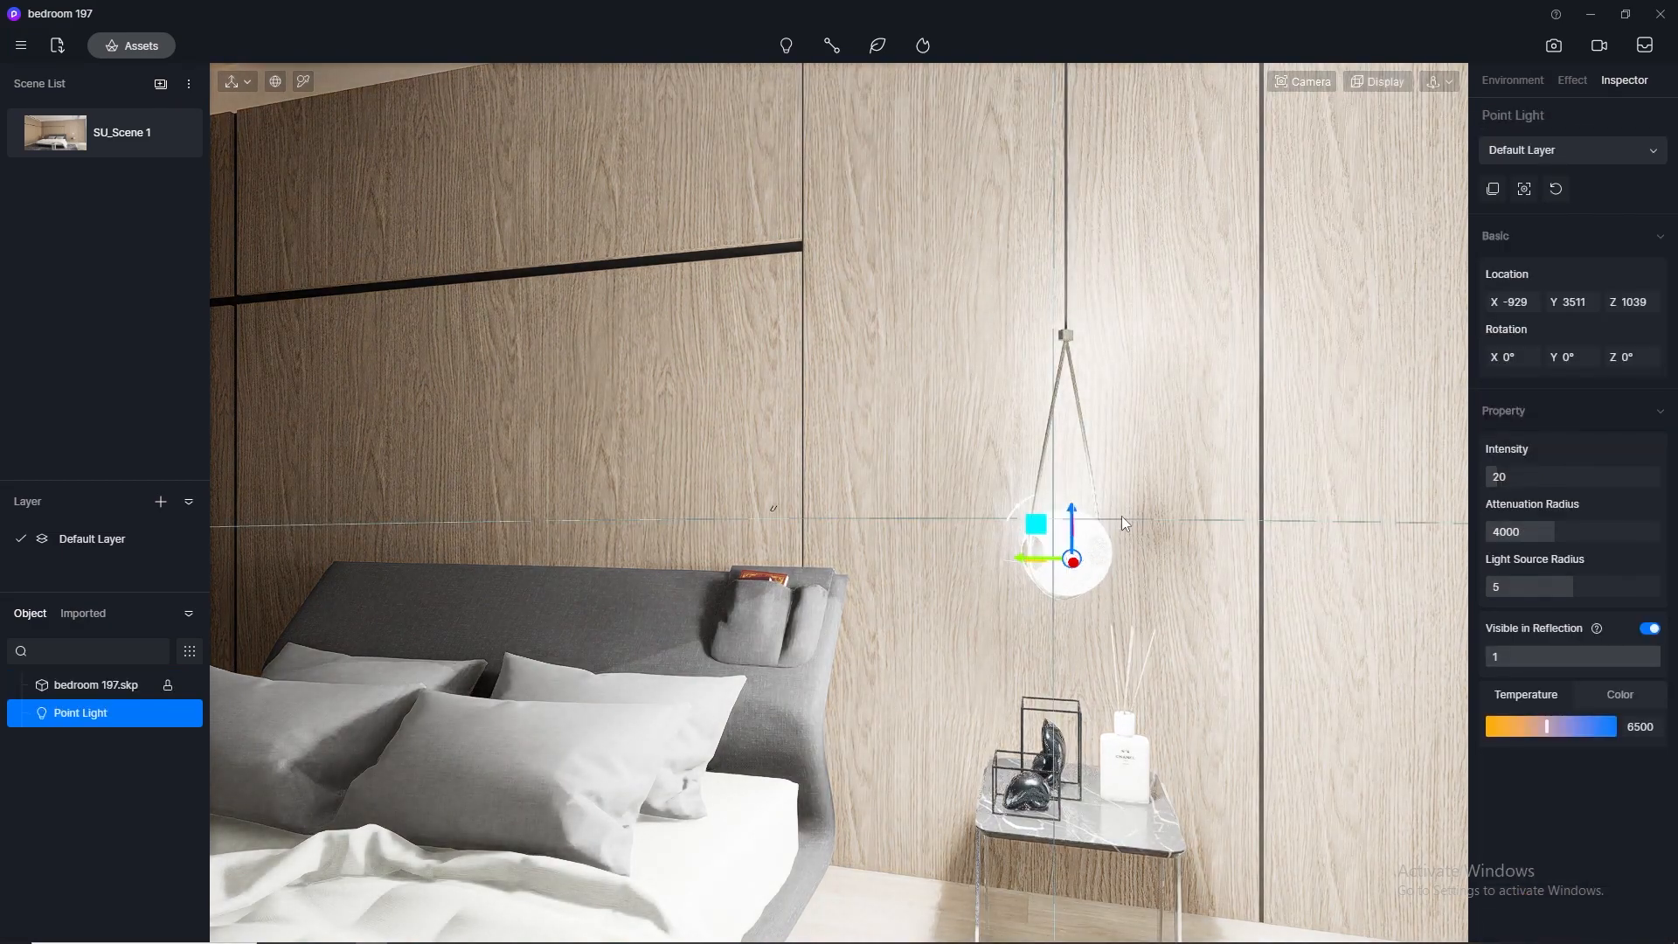
middle_drag(1121, 515, 816, 716)
drag(817, 717, 938, 694)
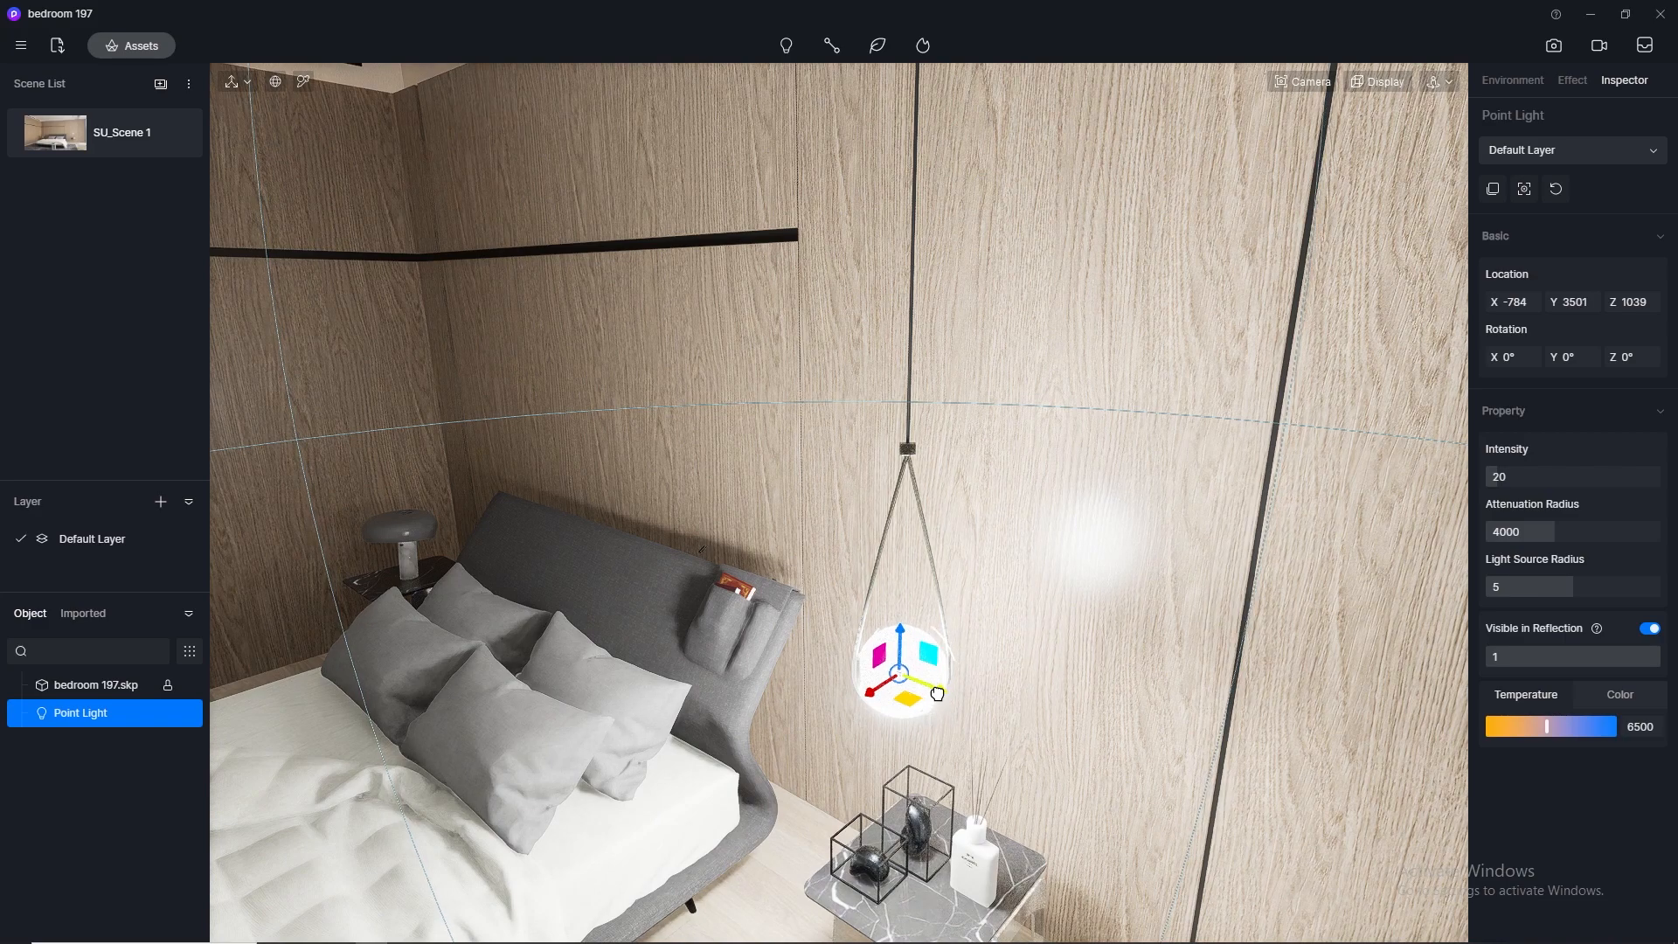
Step: Give the globe's point light an attenuation radius of about 278, an intensity of 1 and a colour temperature of 3500
scroll(877, 644, up, 3)
middle_drag(877, 644, 1229, 581)
drag(1543, 534, 1494, 556)
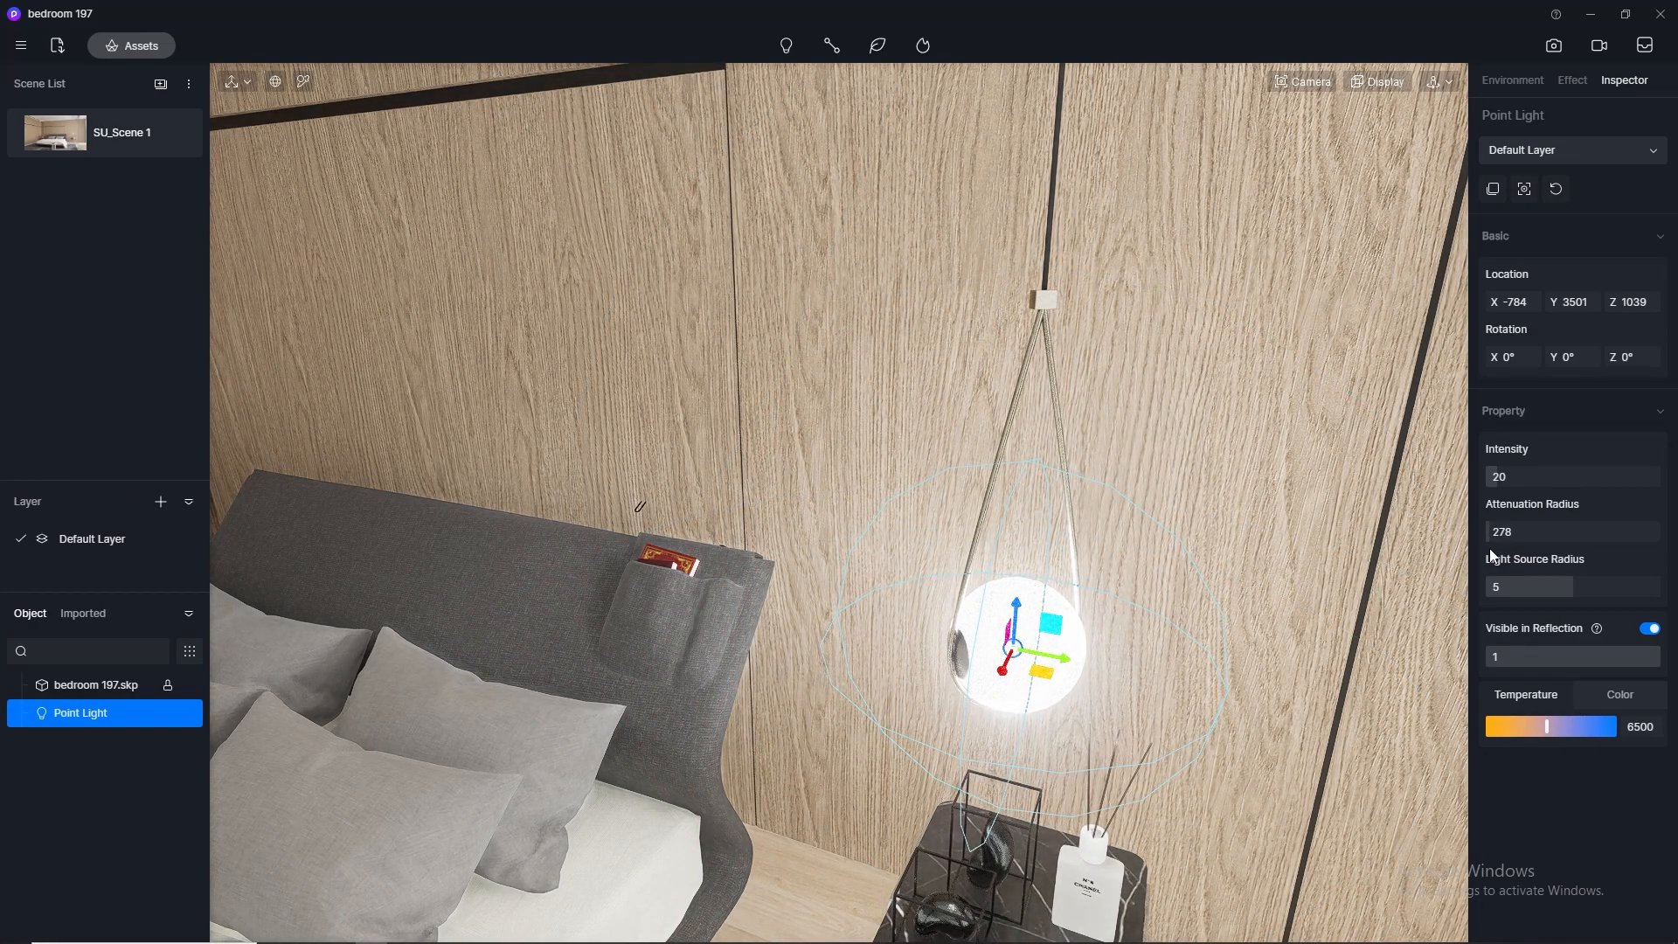
click(1525, 478)
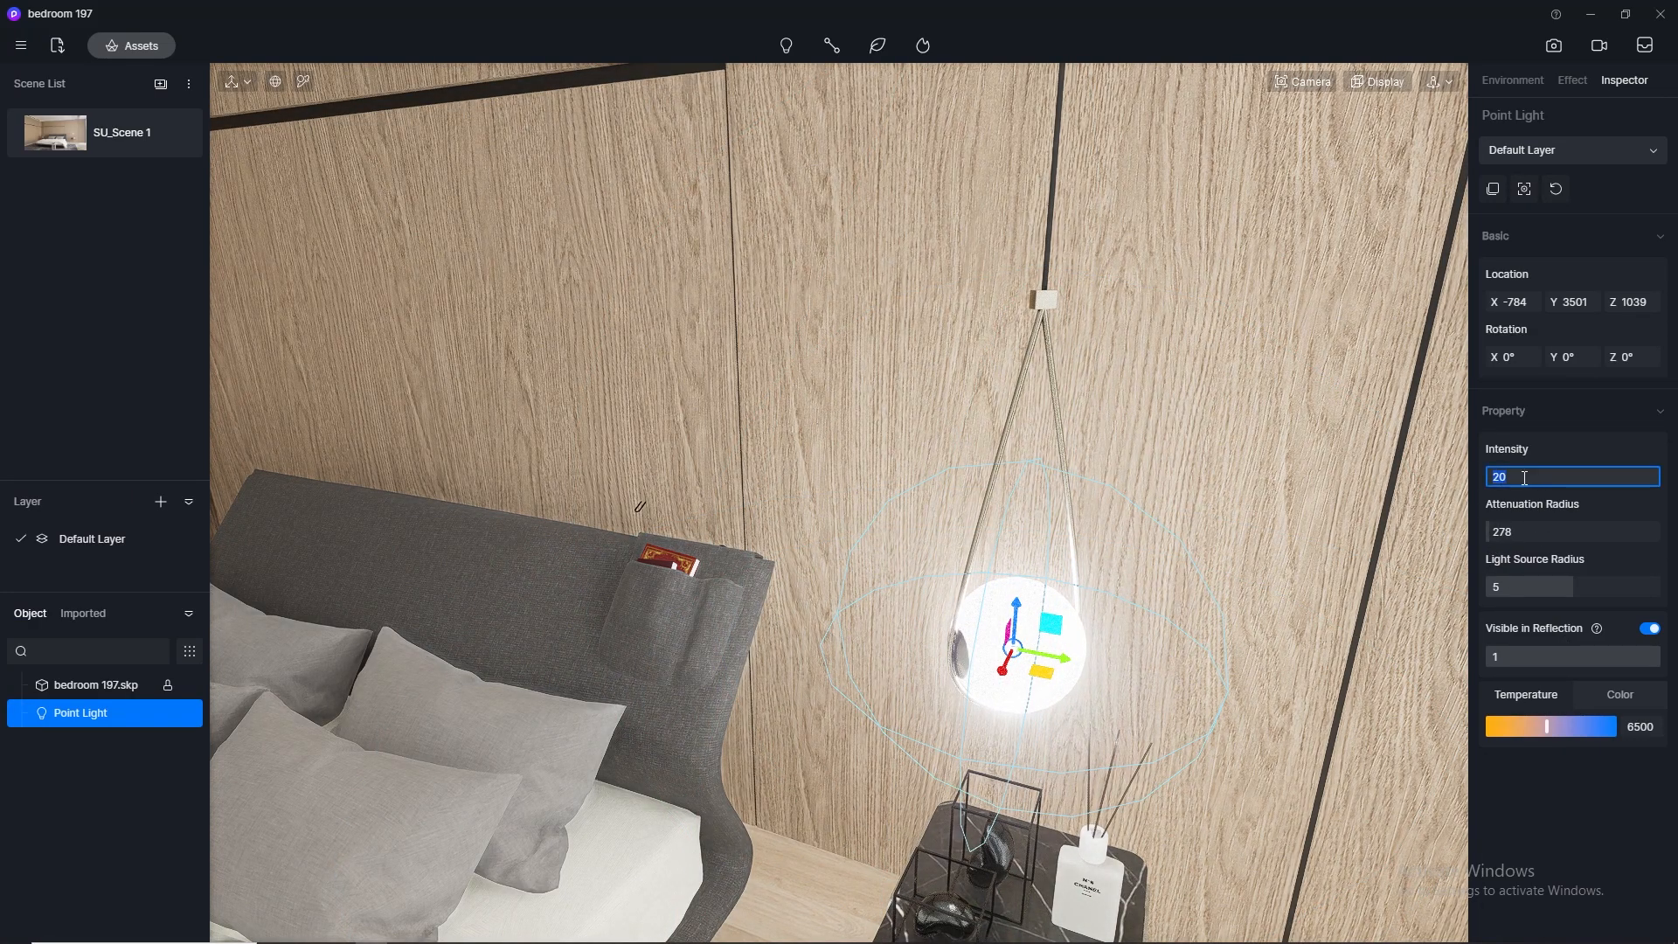
text(1)
key(Return)
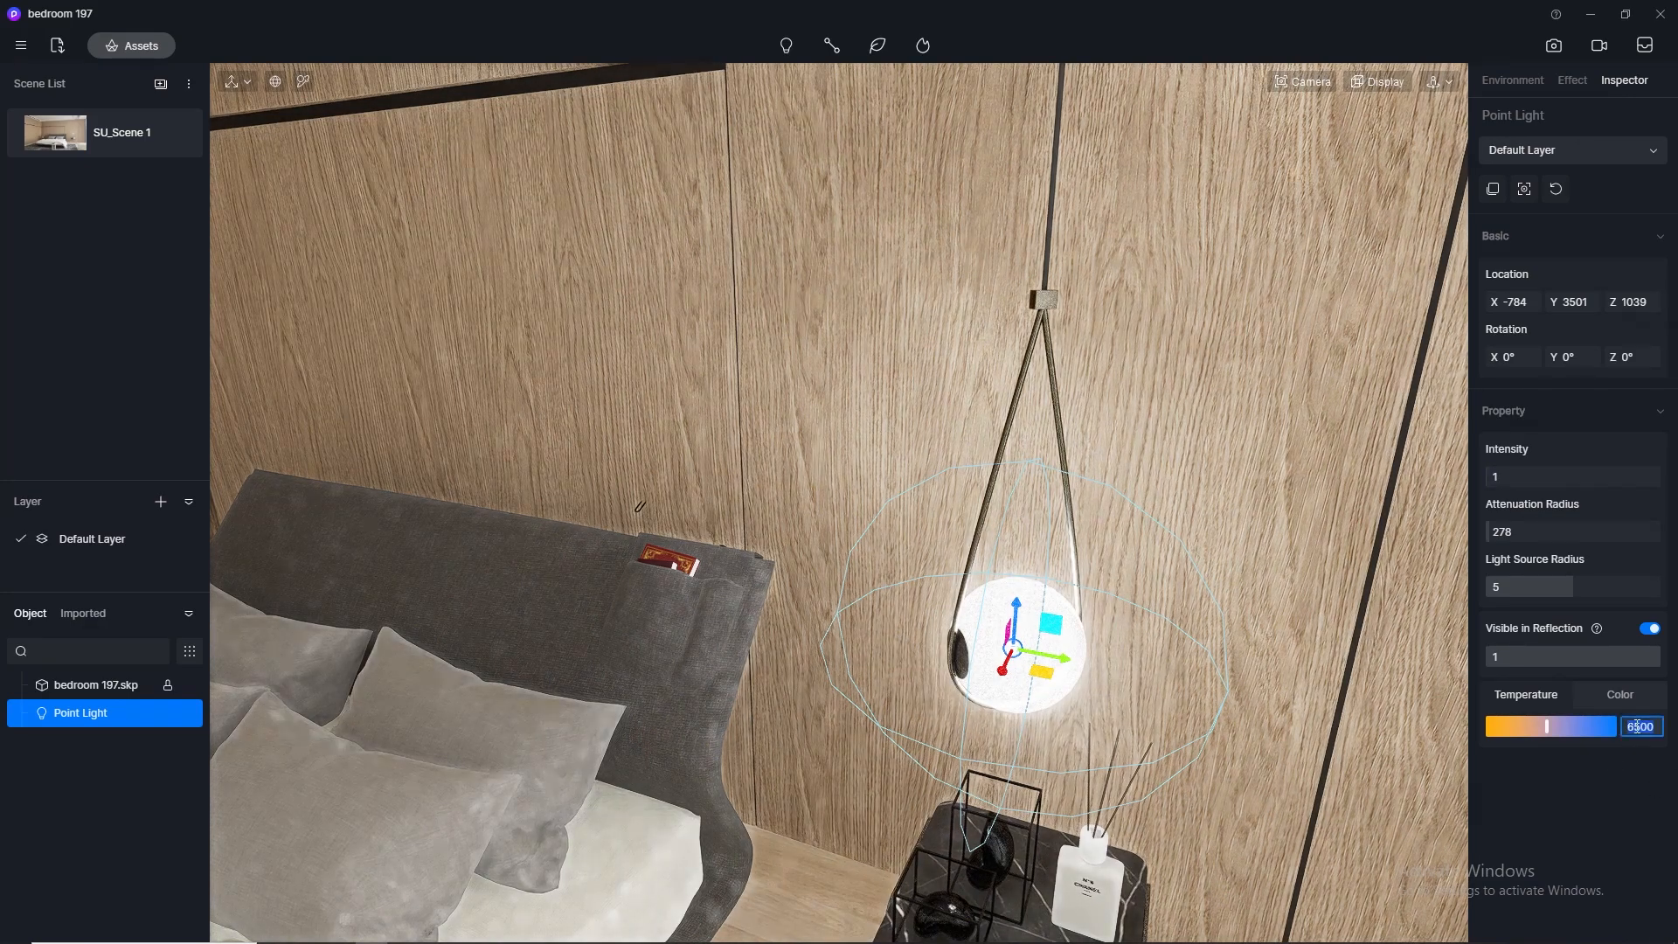
click(1638, 726)
text(3500)
key(Return)
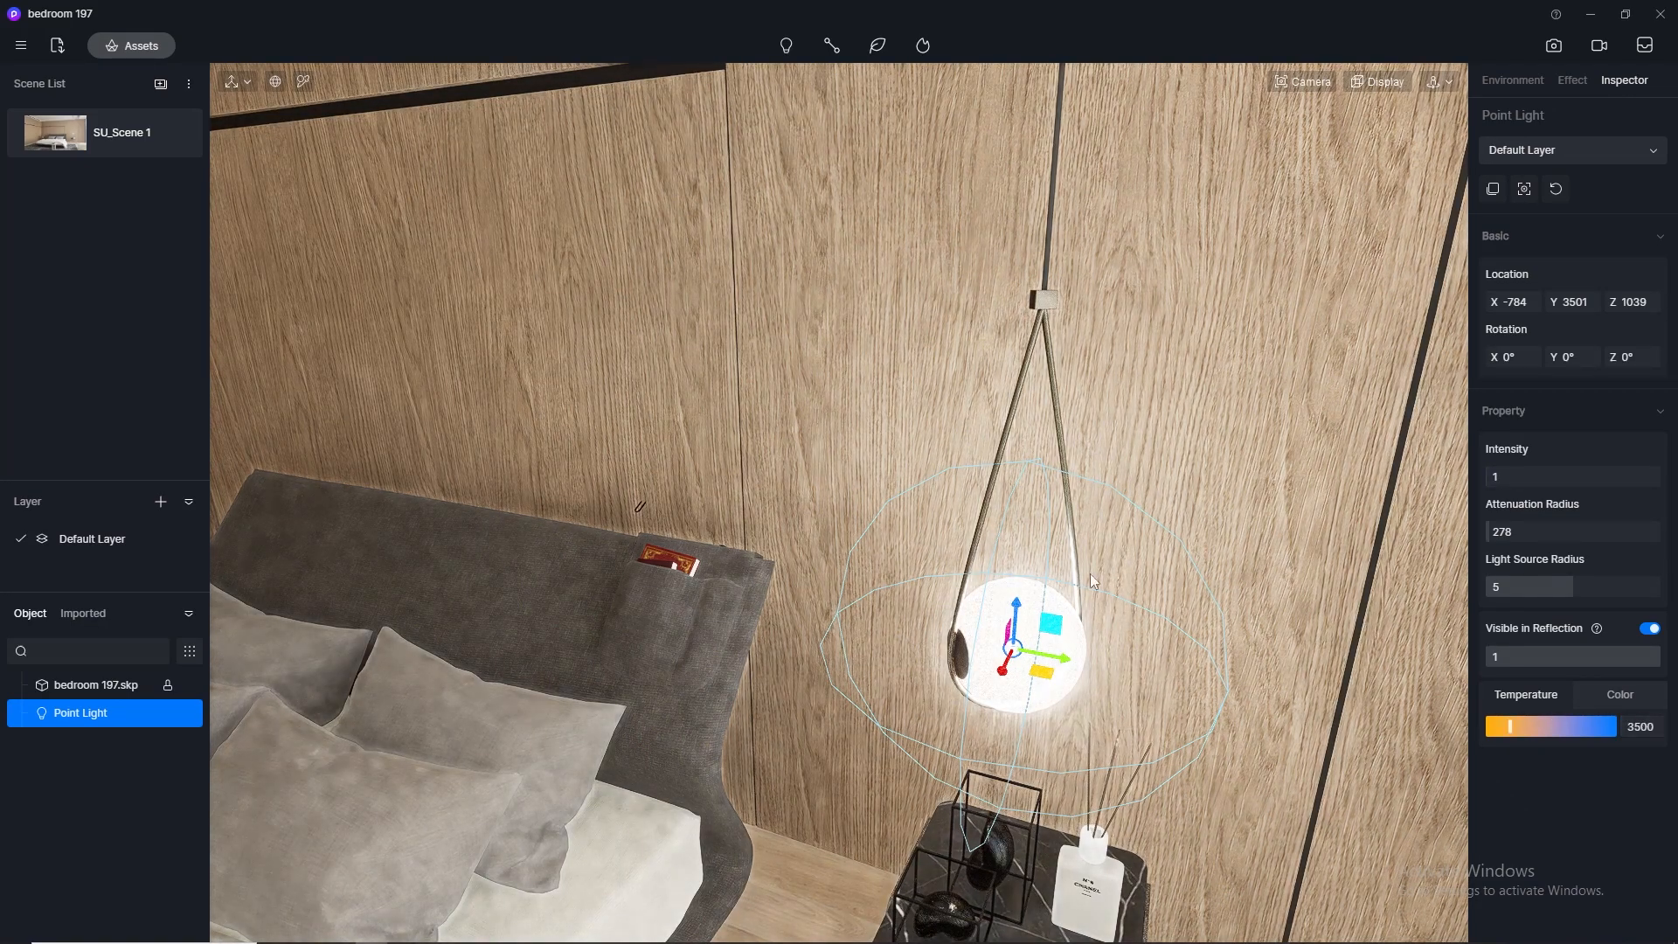
Step: Return to the SU_Scene 1 view and try intensities of 0.5 and 0.1 for the globe's point light
scroll(1015, 428, down, 5)
mouse_move(1025, 423)
right_down()
mouse_move(1017, 378)
mouse_move(1017, 396)
right_up()
scroll(955, 437, down, 3)
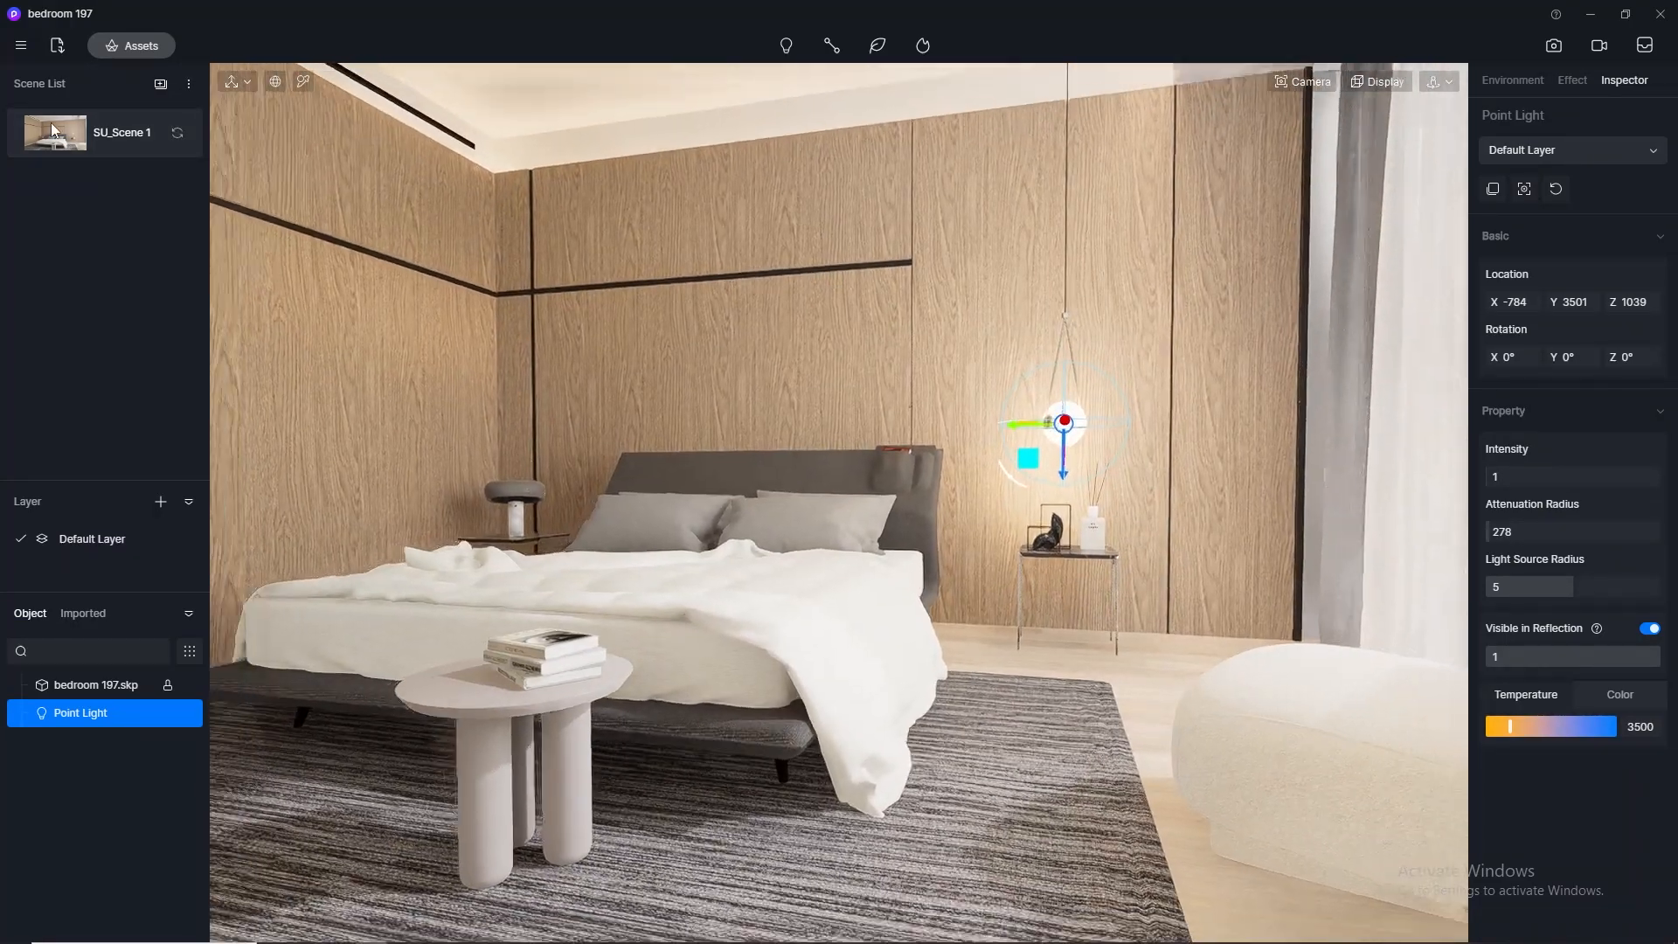
scroll(953, 432, down, 3)
scroll(1072, 437, up, 1)
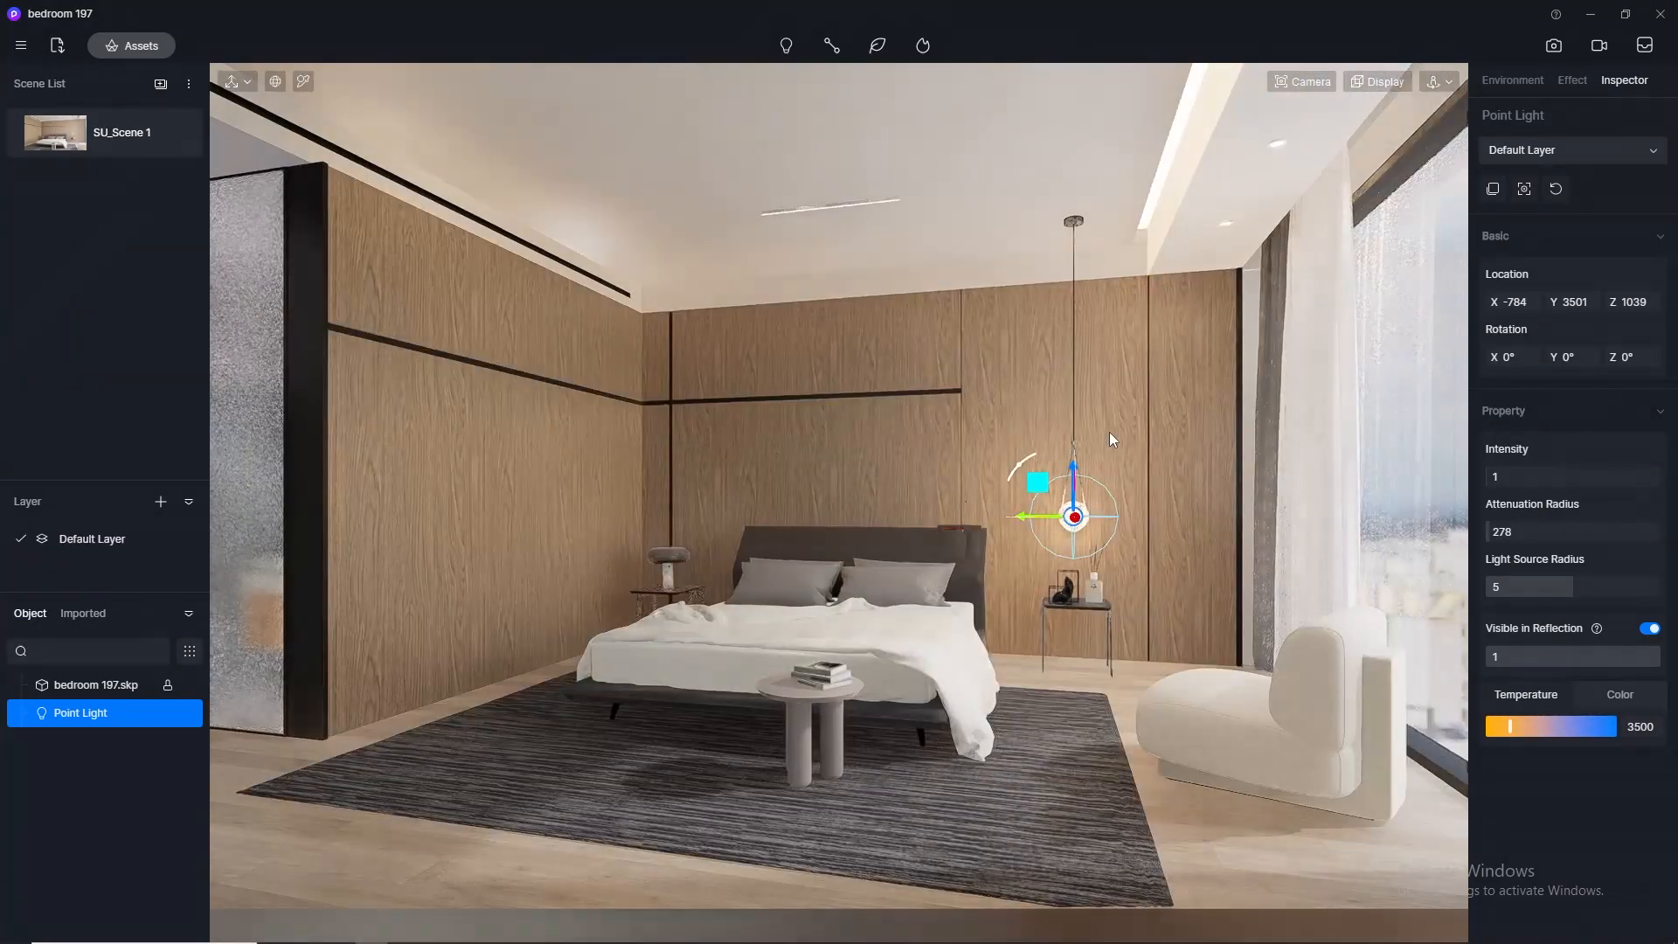
click(1514, 472)
key(Return)
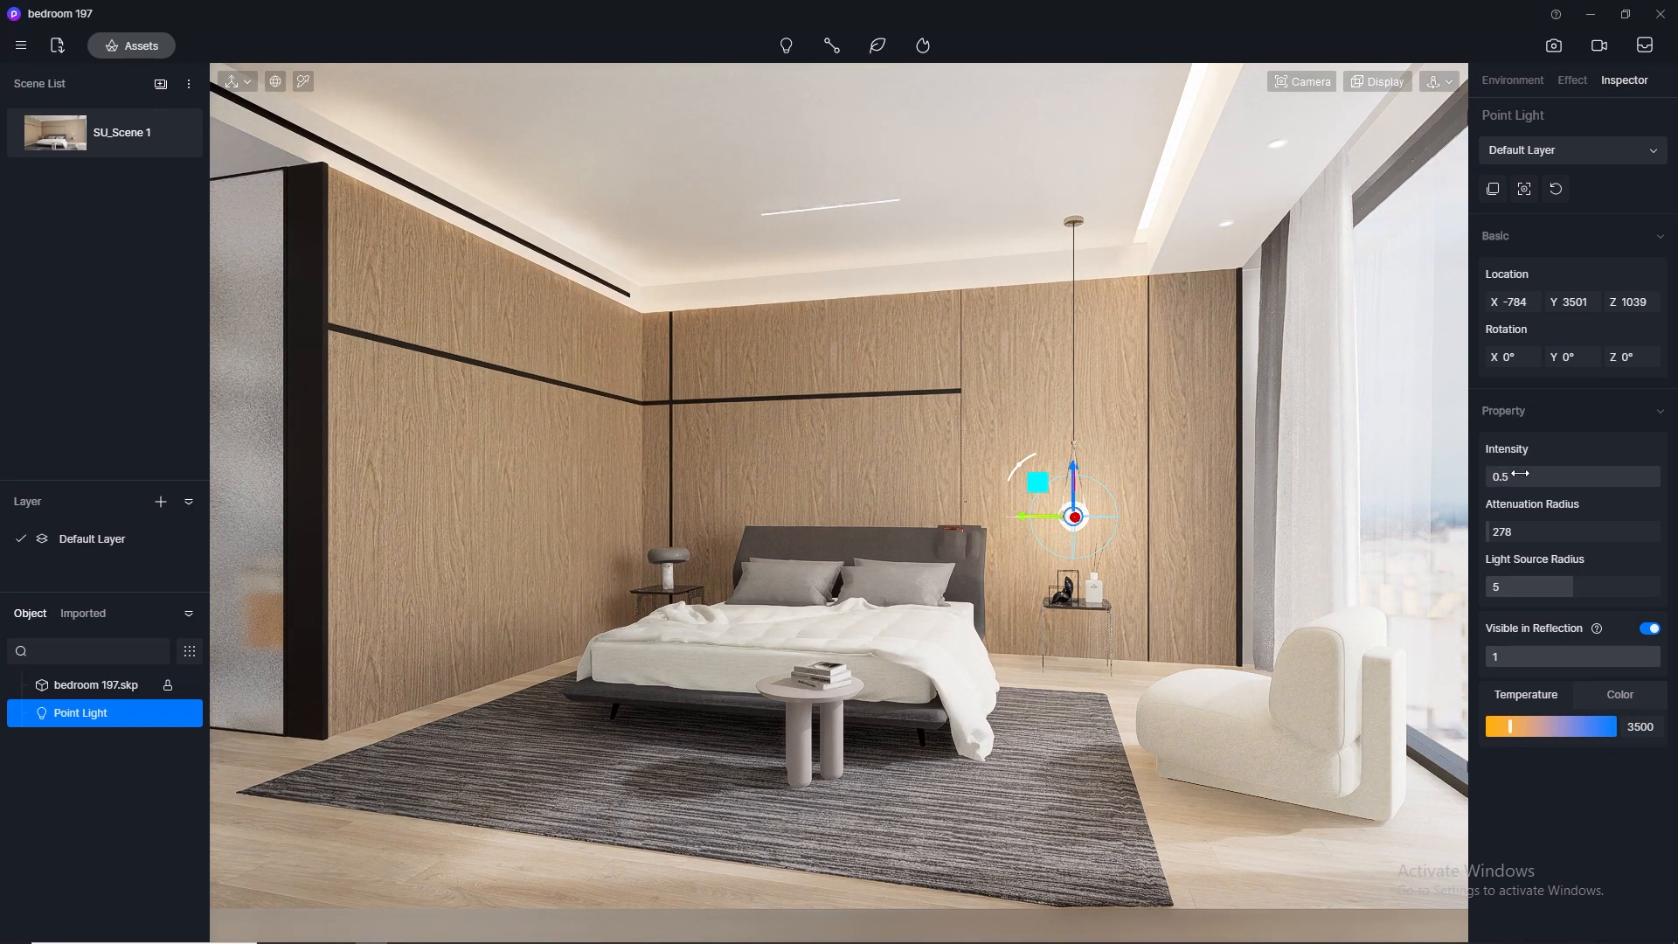
click(1522, 473)
text(0.1)
key(Return)
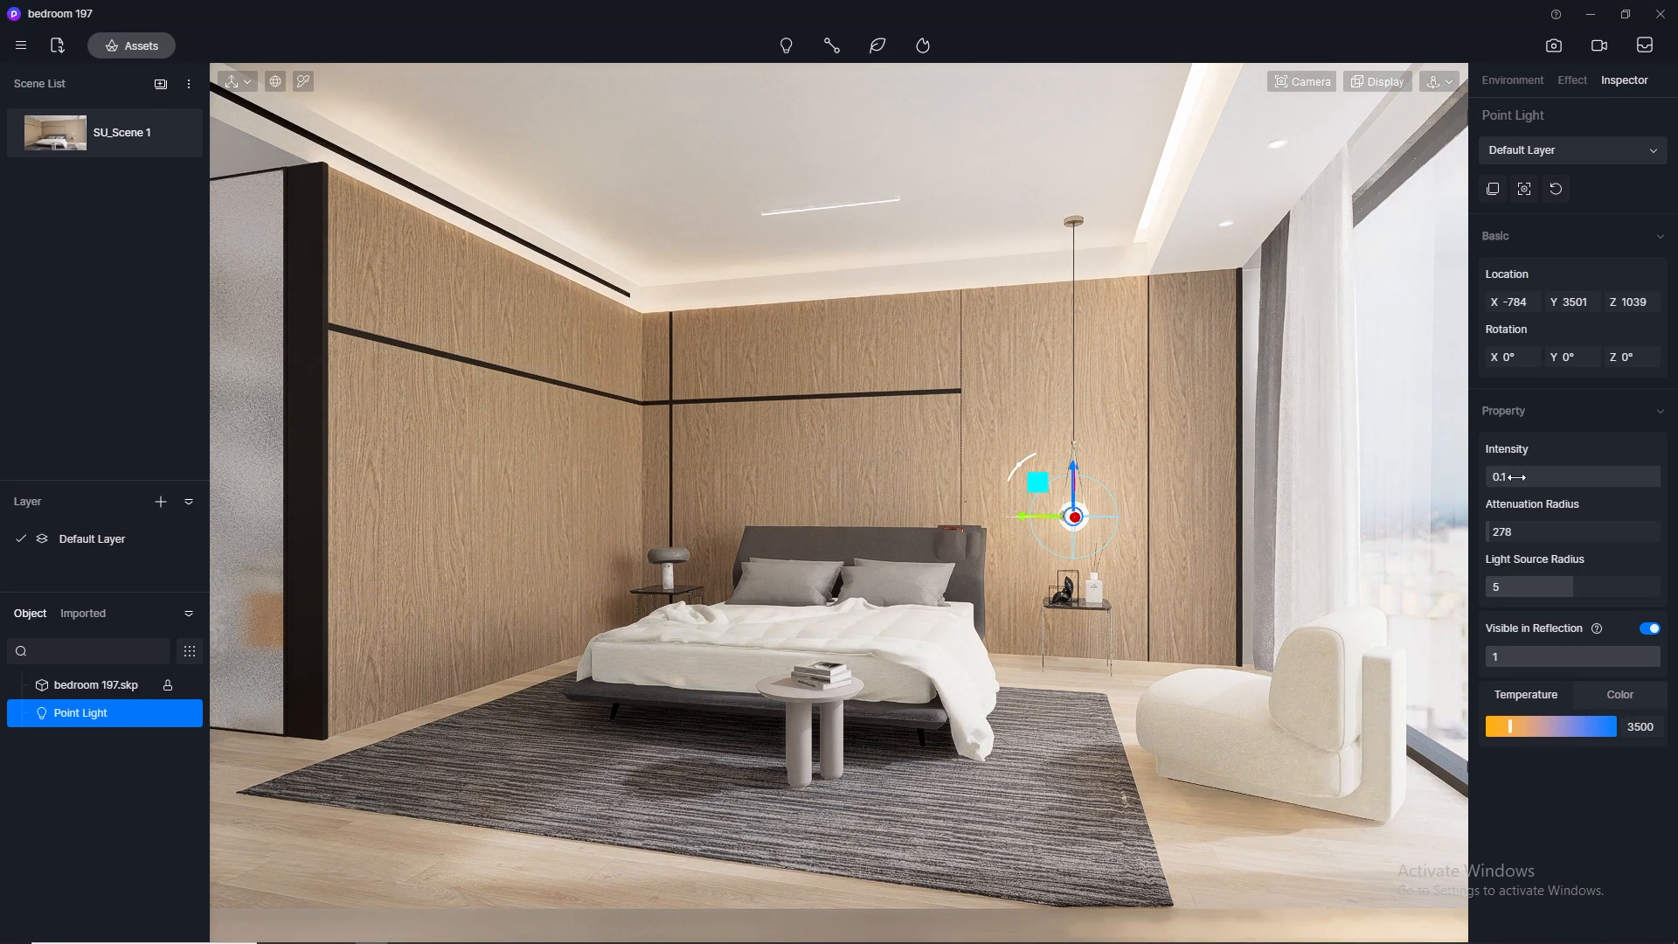
Step: Set the globe's point light intensity to 0.3 and deselect the light to check its glow
click(1263, 865)
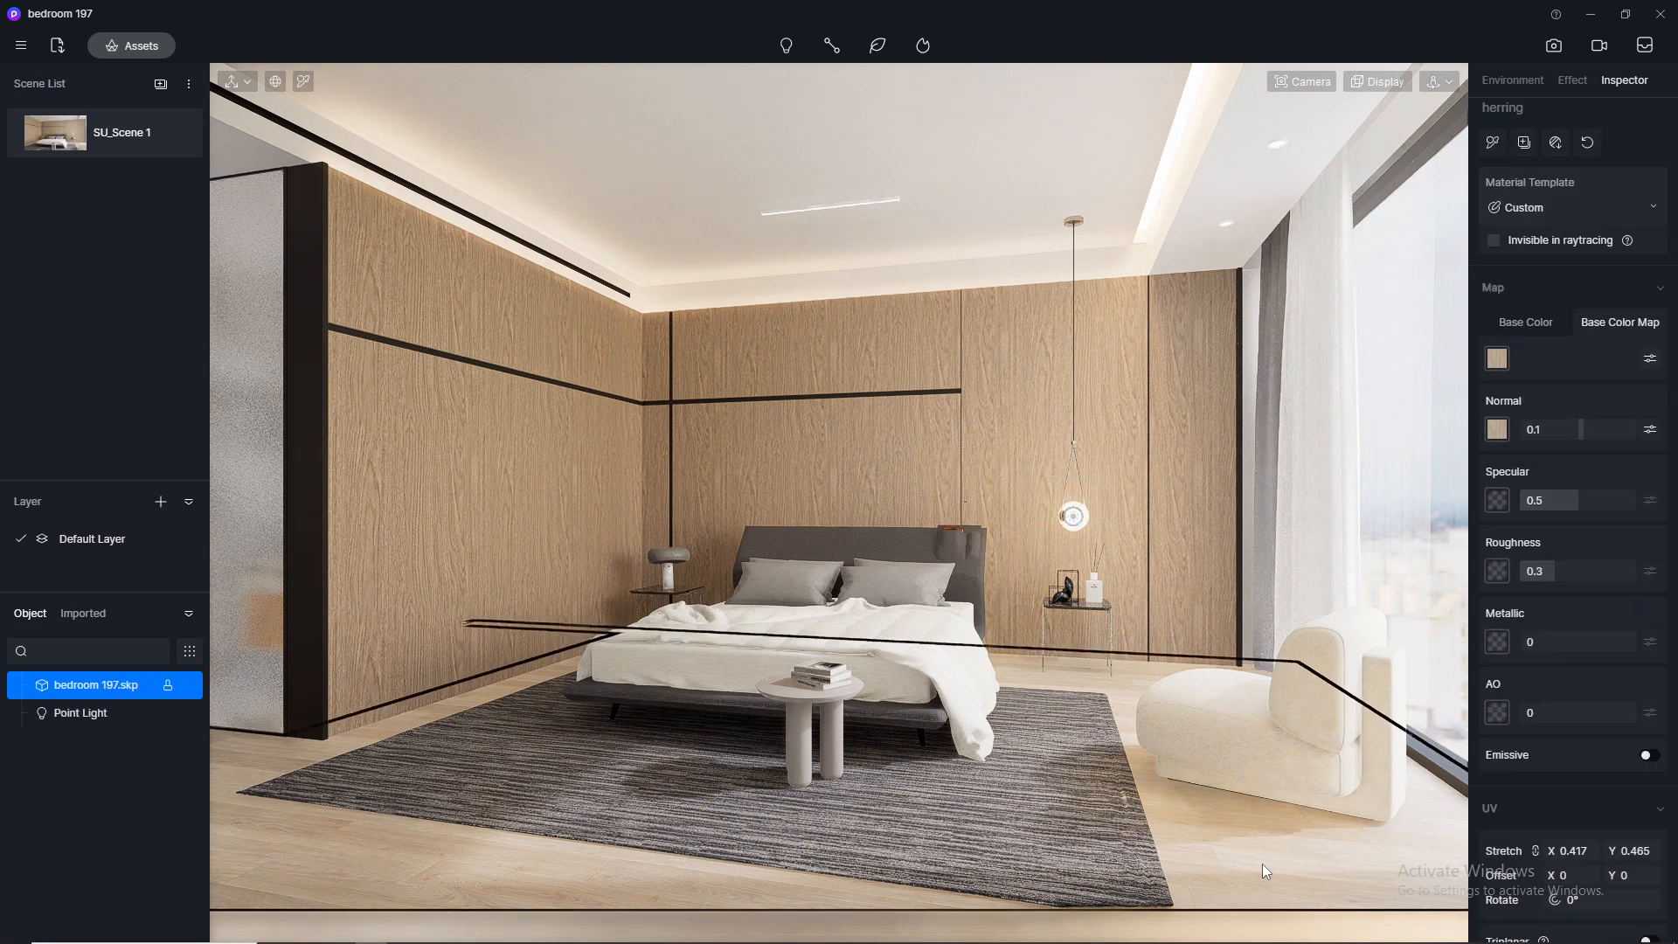
click(1075, 518)
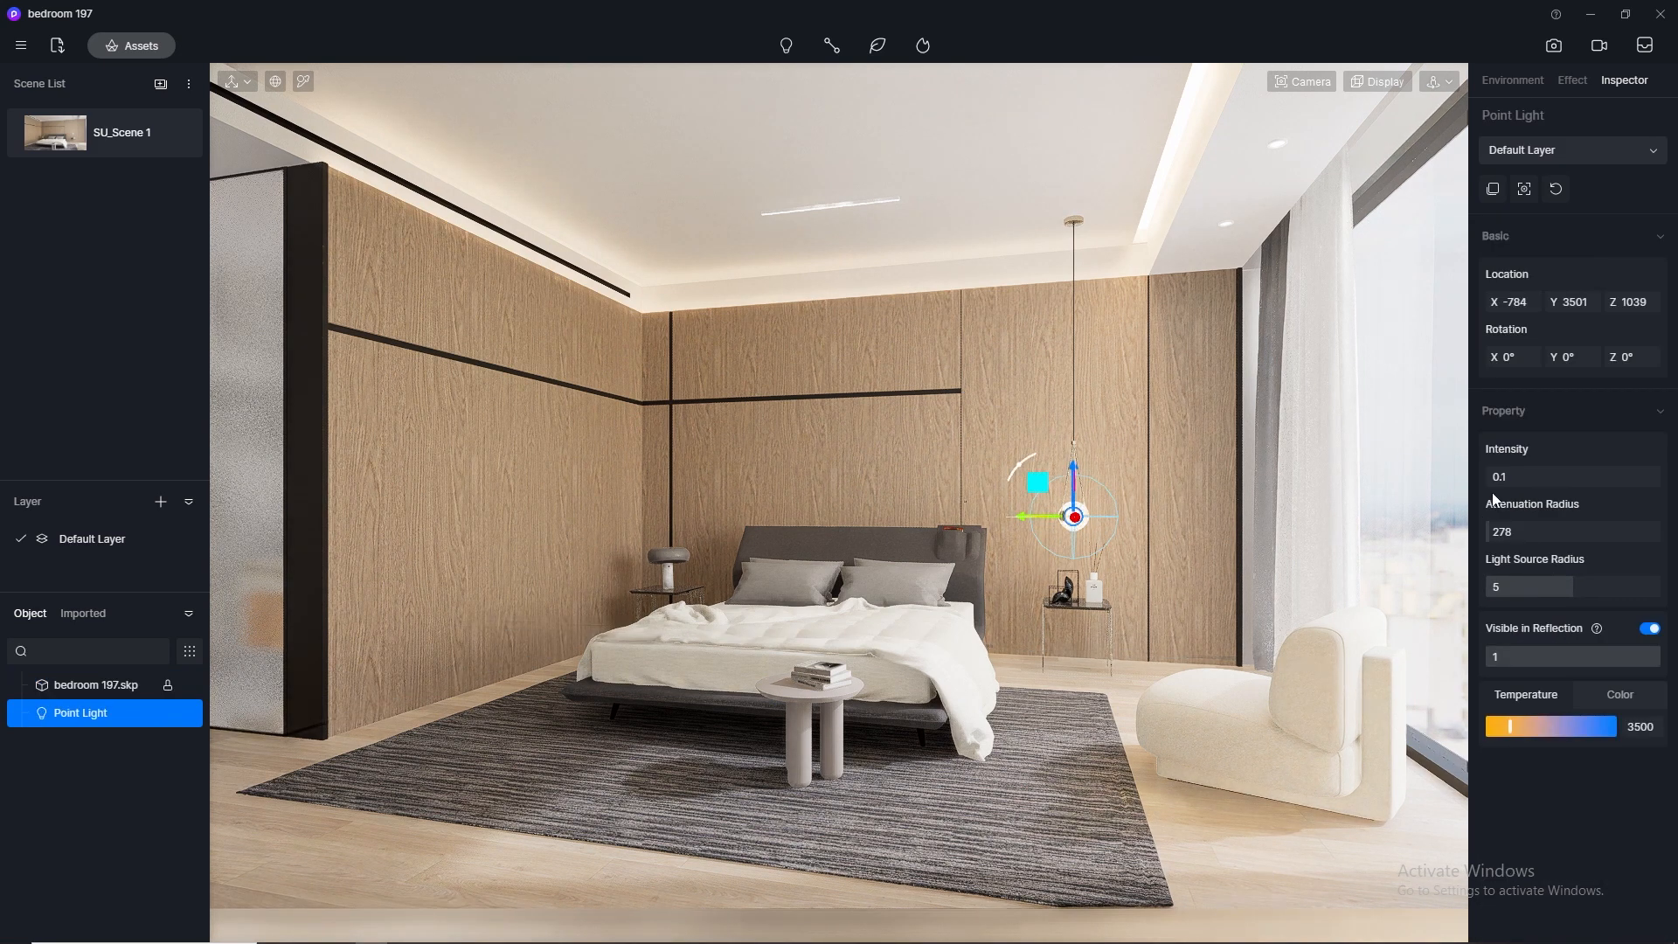
click(1507, 476)
text(0.3)
key(Return)
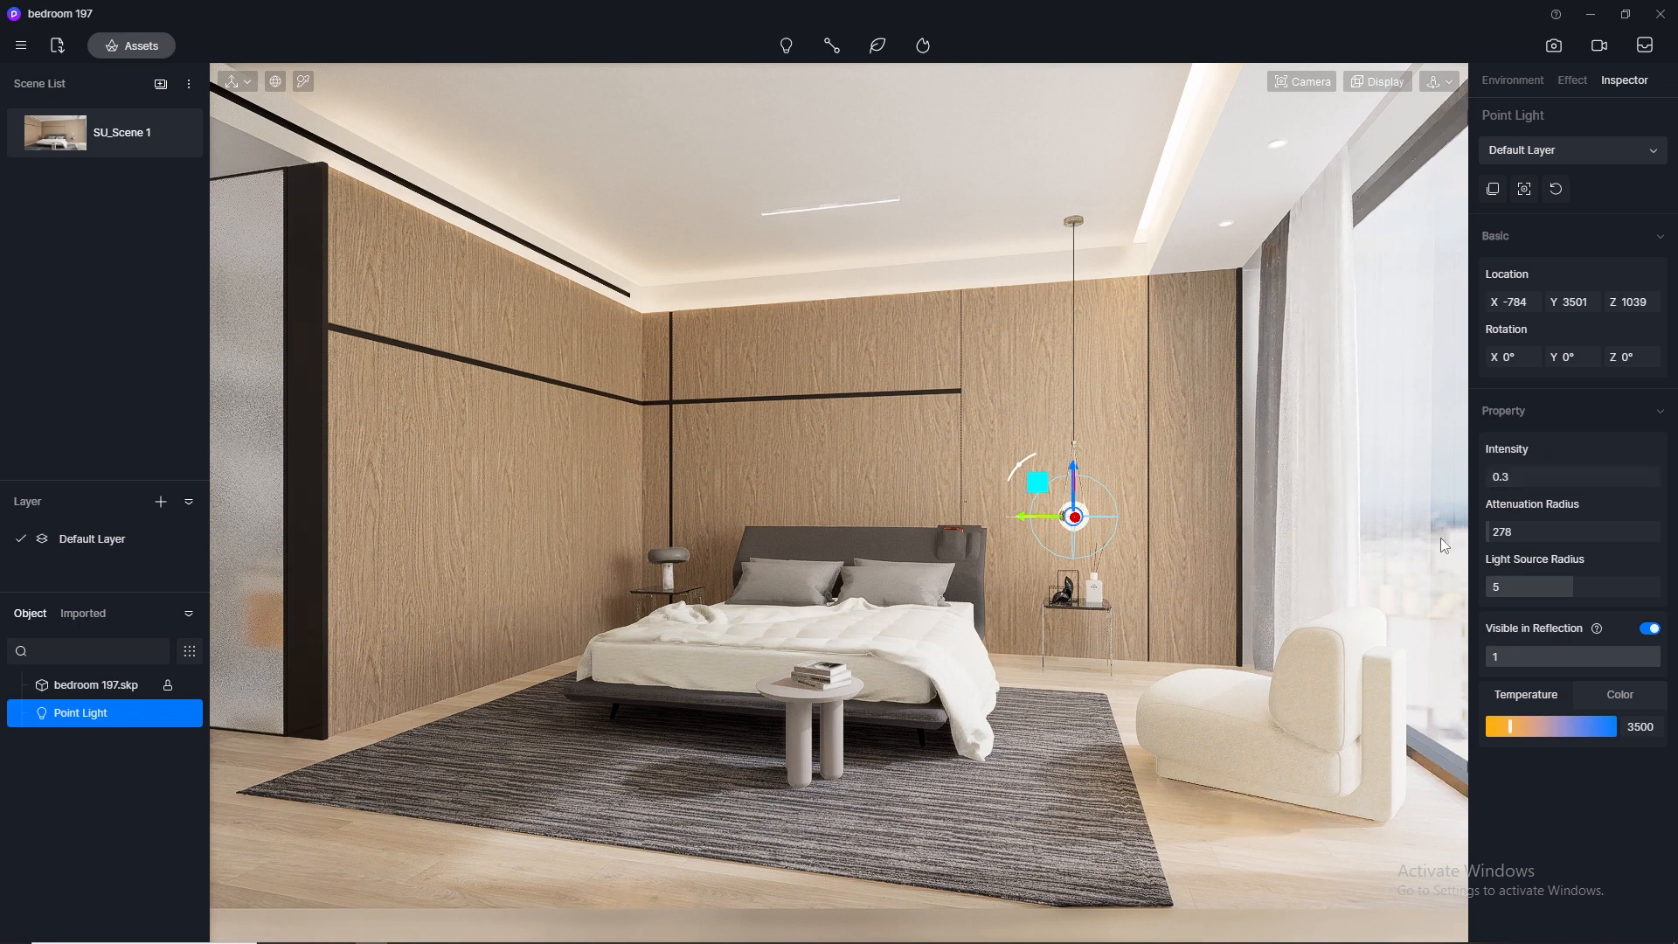
click(1244, 870)
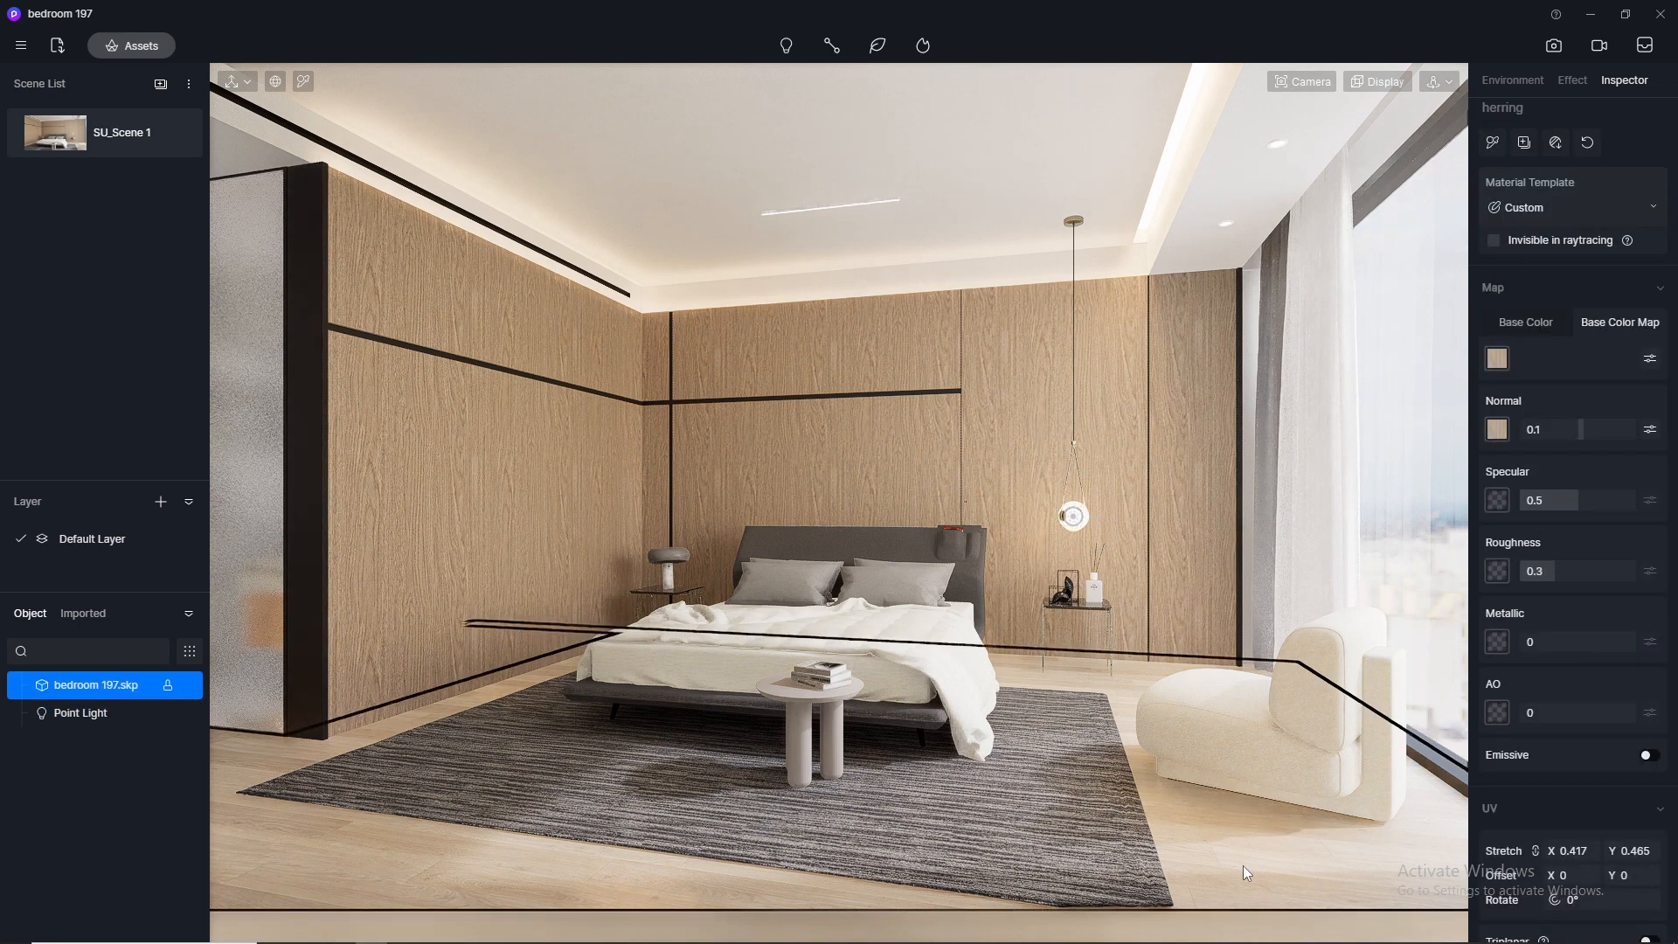
Step: Copy the hanging globe's point light to the table lamp across the bed and lower it onto the lamp, at about Y 539, Z 746
click(1074, 518)
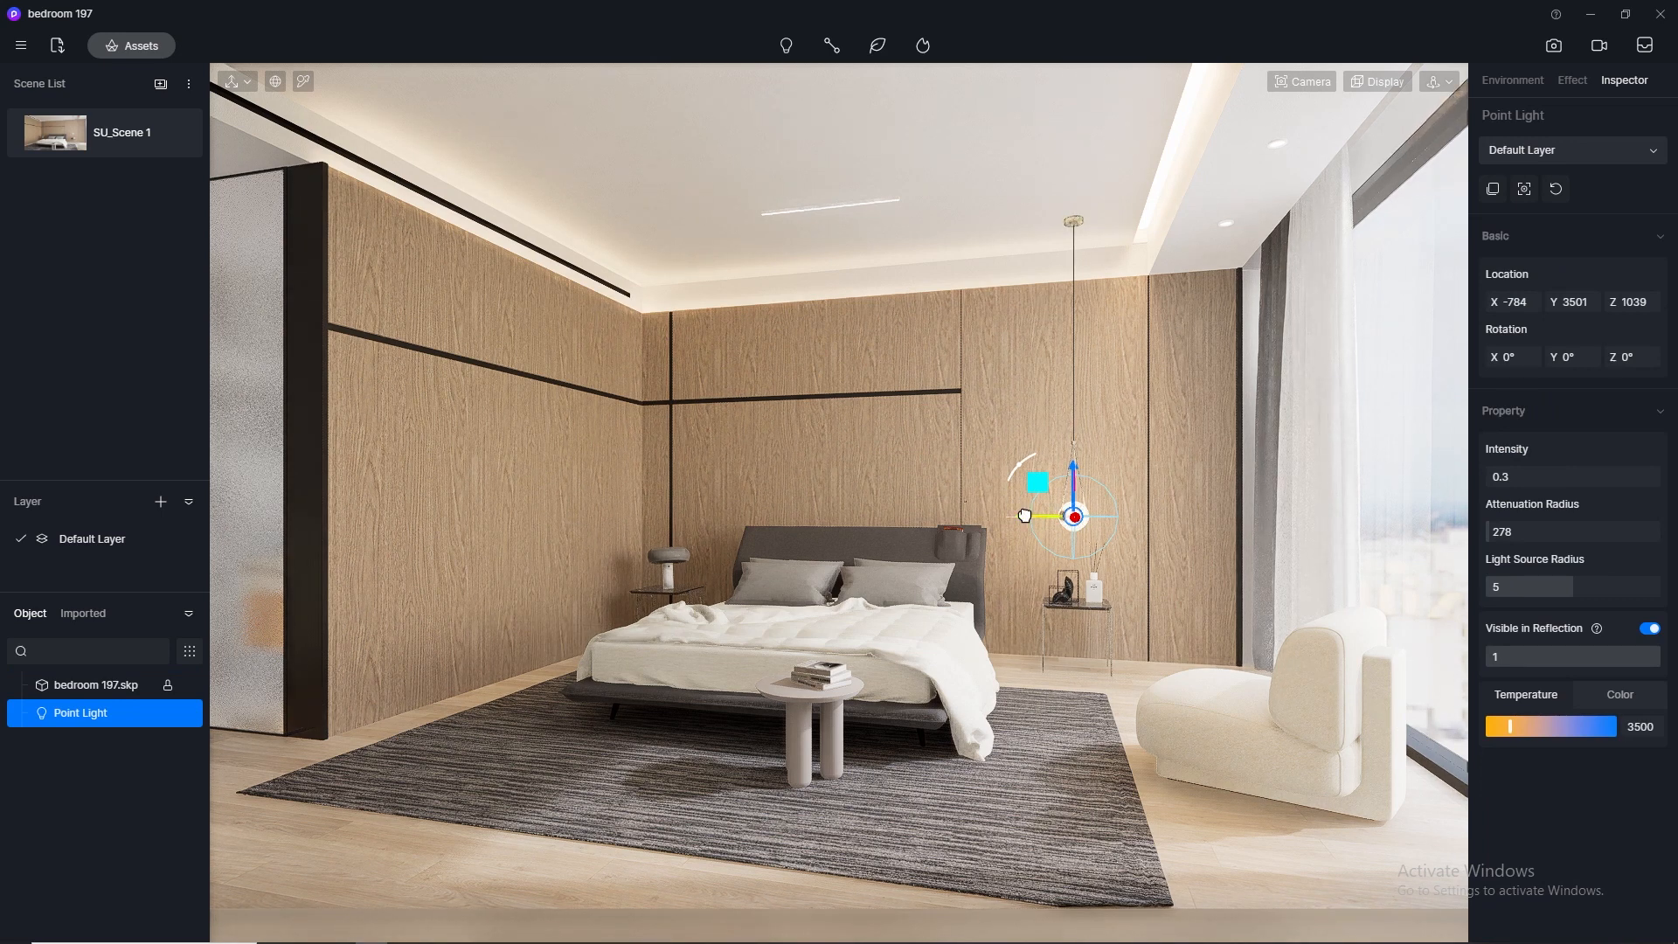
drag(1025, 516, 654, 517)
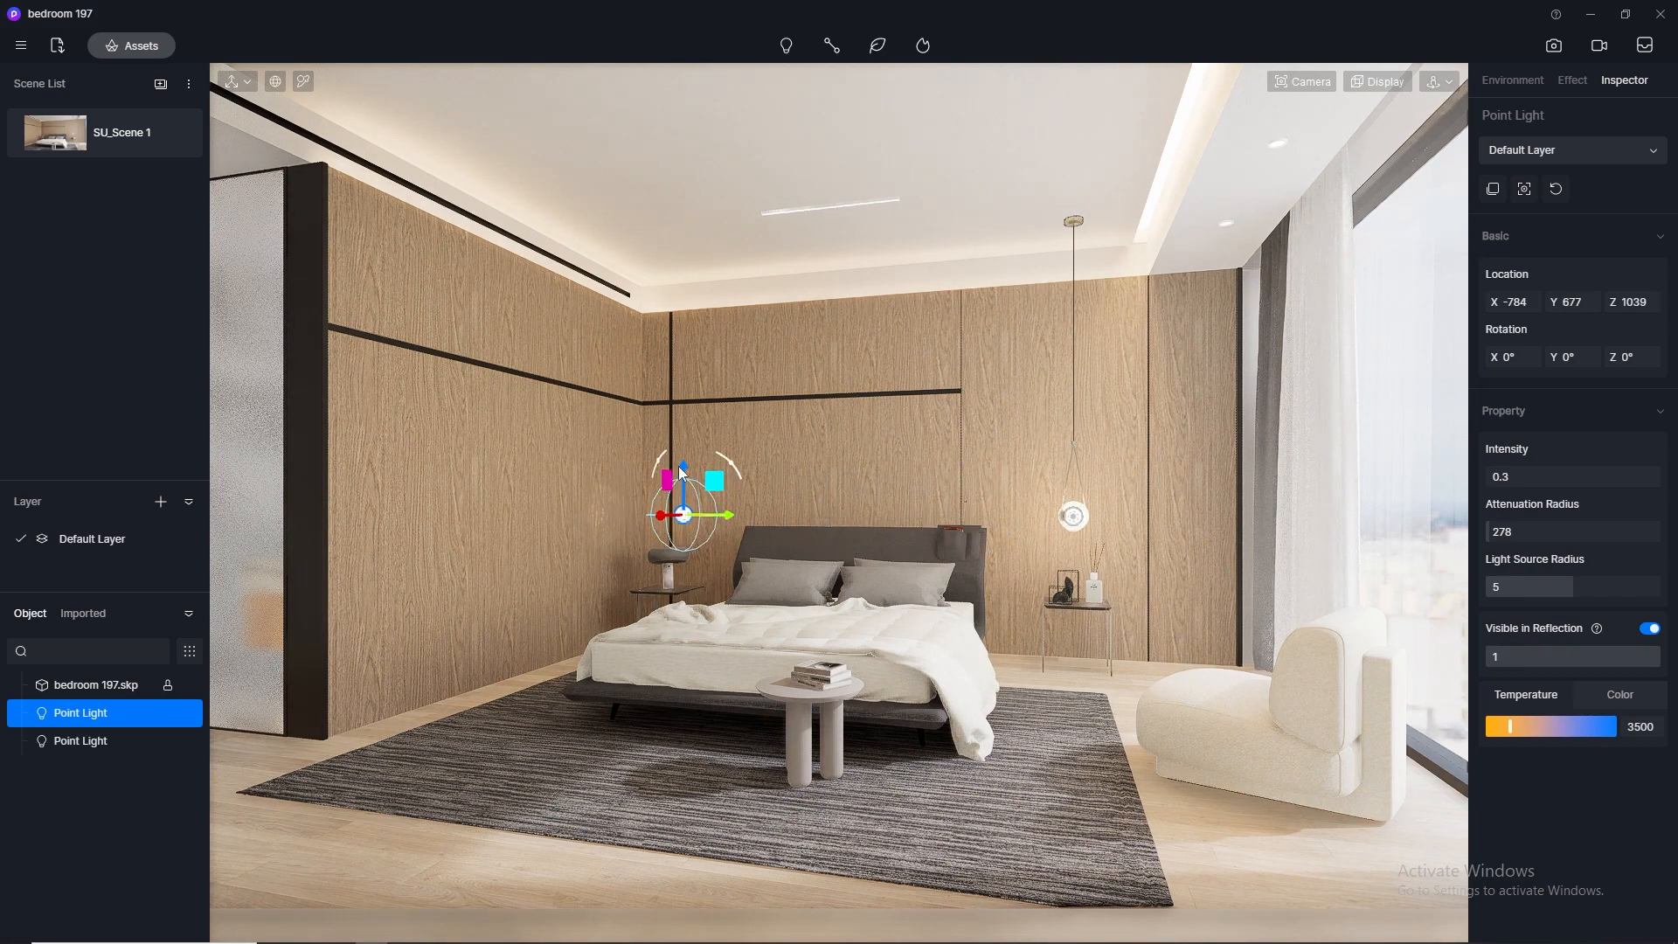
scroll(676, 462, up, 5)
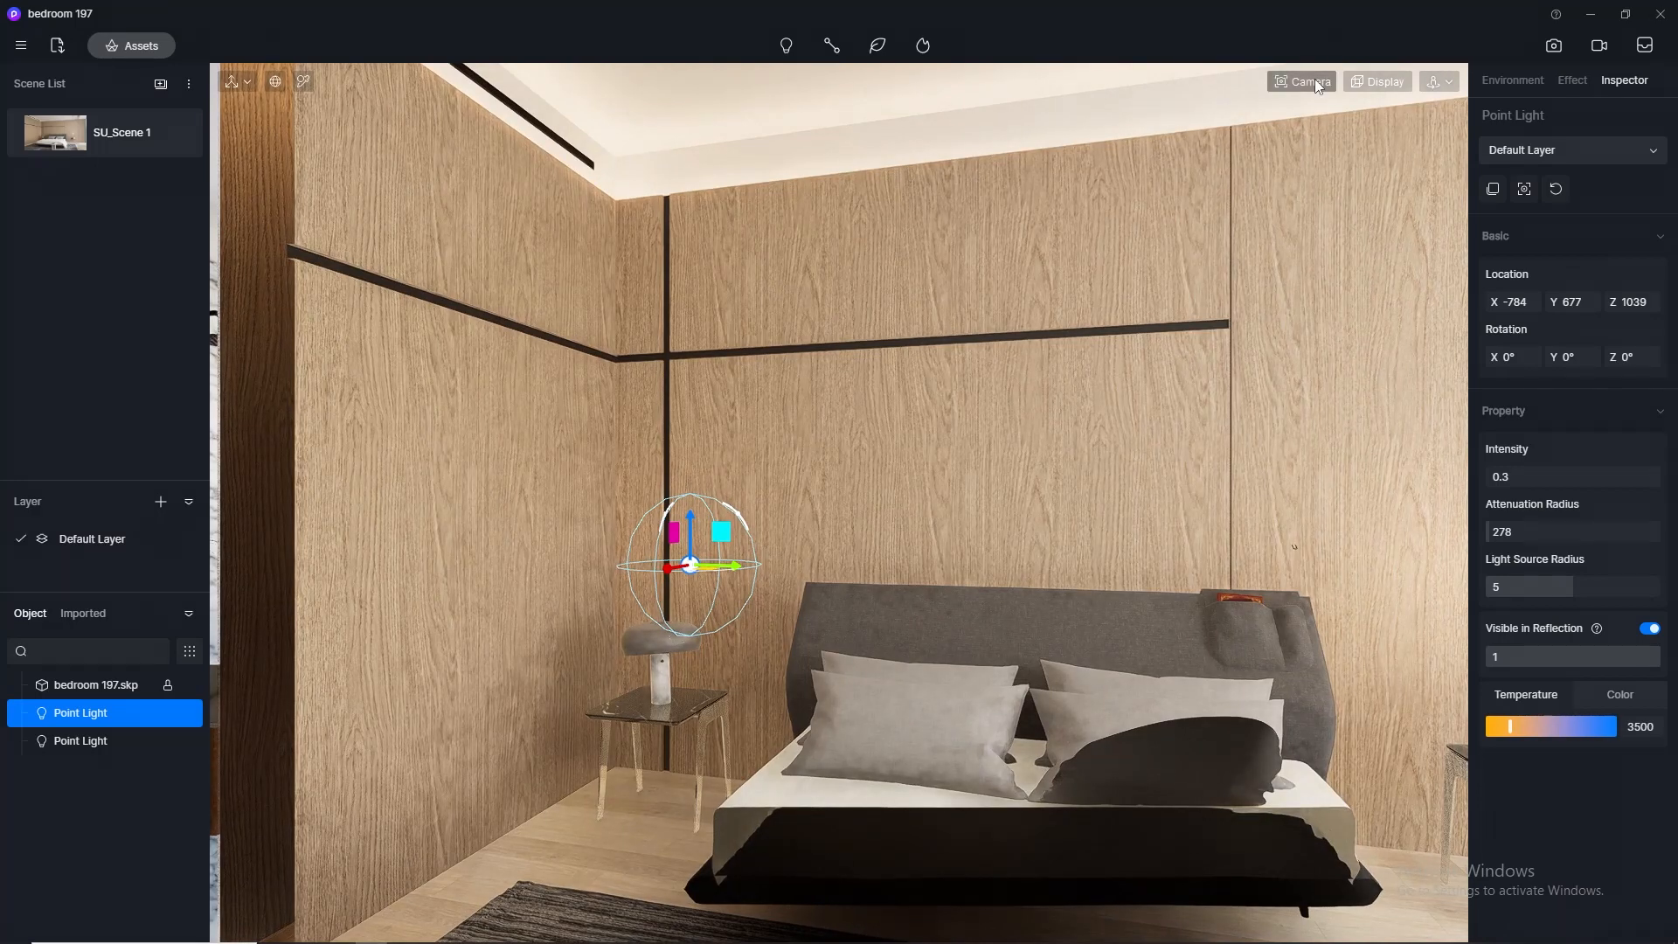
click(1303, 81)
drag(1299, 268, 1050, 266)
scroll(668, 573, up, 3)
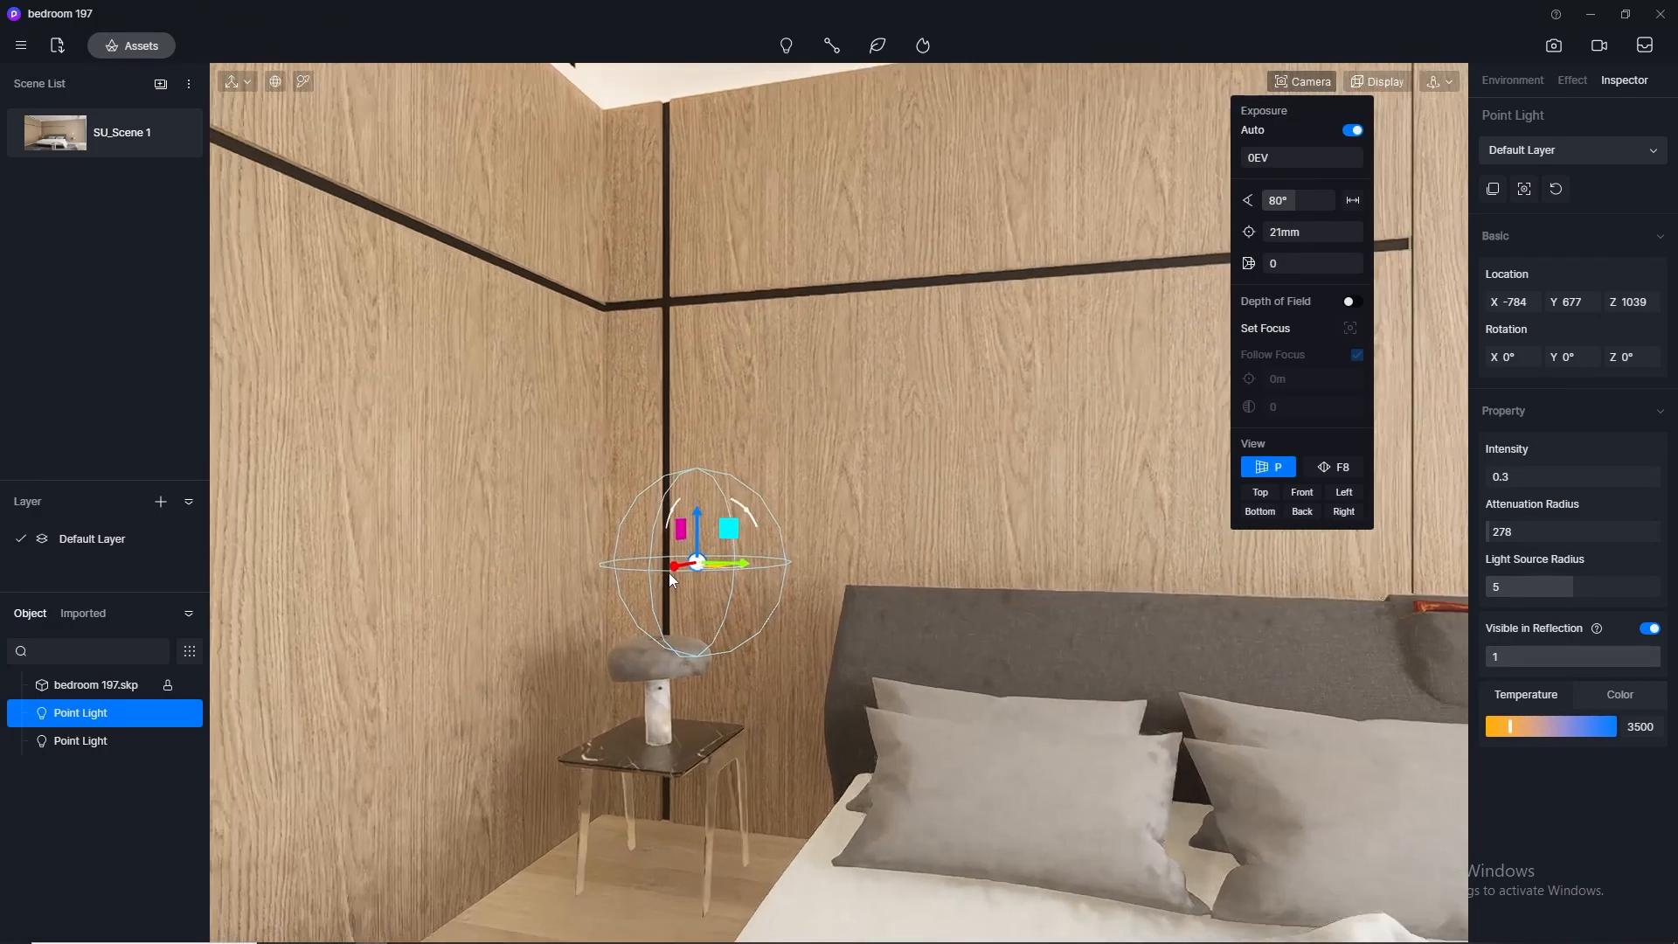
drag(703, 530, 697, 680)
drag(652, 621, 653, 602)
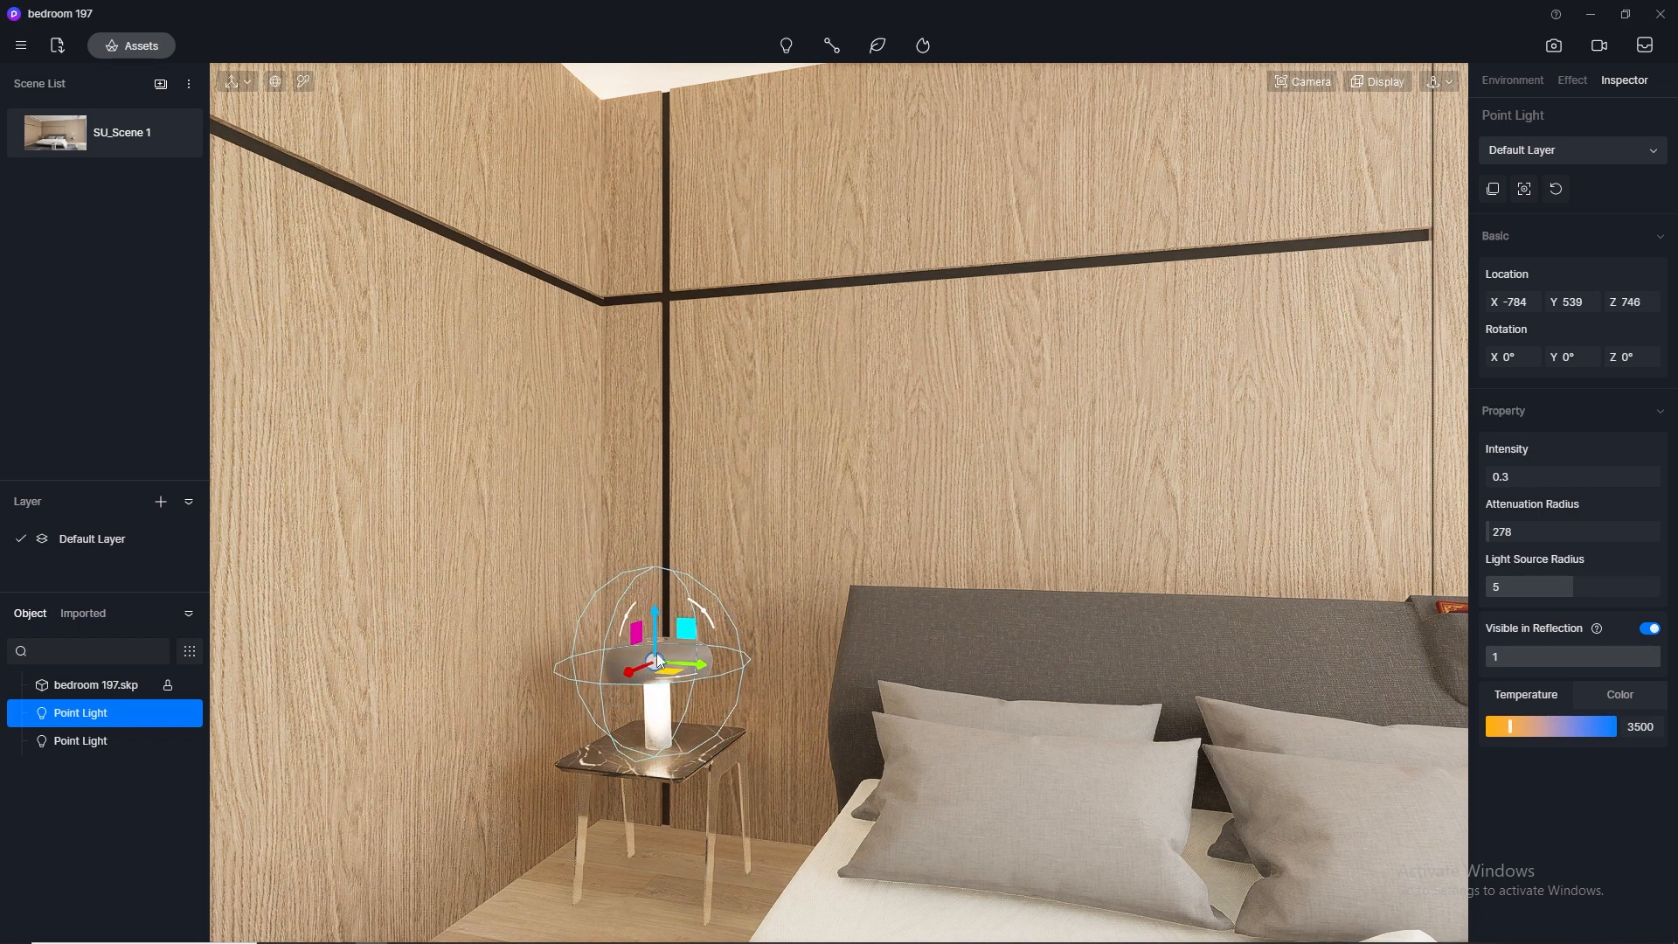
Step: Centre the copied point light under the table lamp's shade, at about X -684, Y 487, Z 705
scroll(658, 653, up, 6)
mouse_move(586, 491)
middle_down()
mouse_move(571, 369)
mouse_move(632, 460)
mouse_move(602, 483)
middle_up()
drag(594, 479, 622, 514)
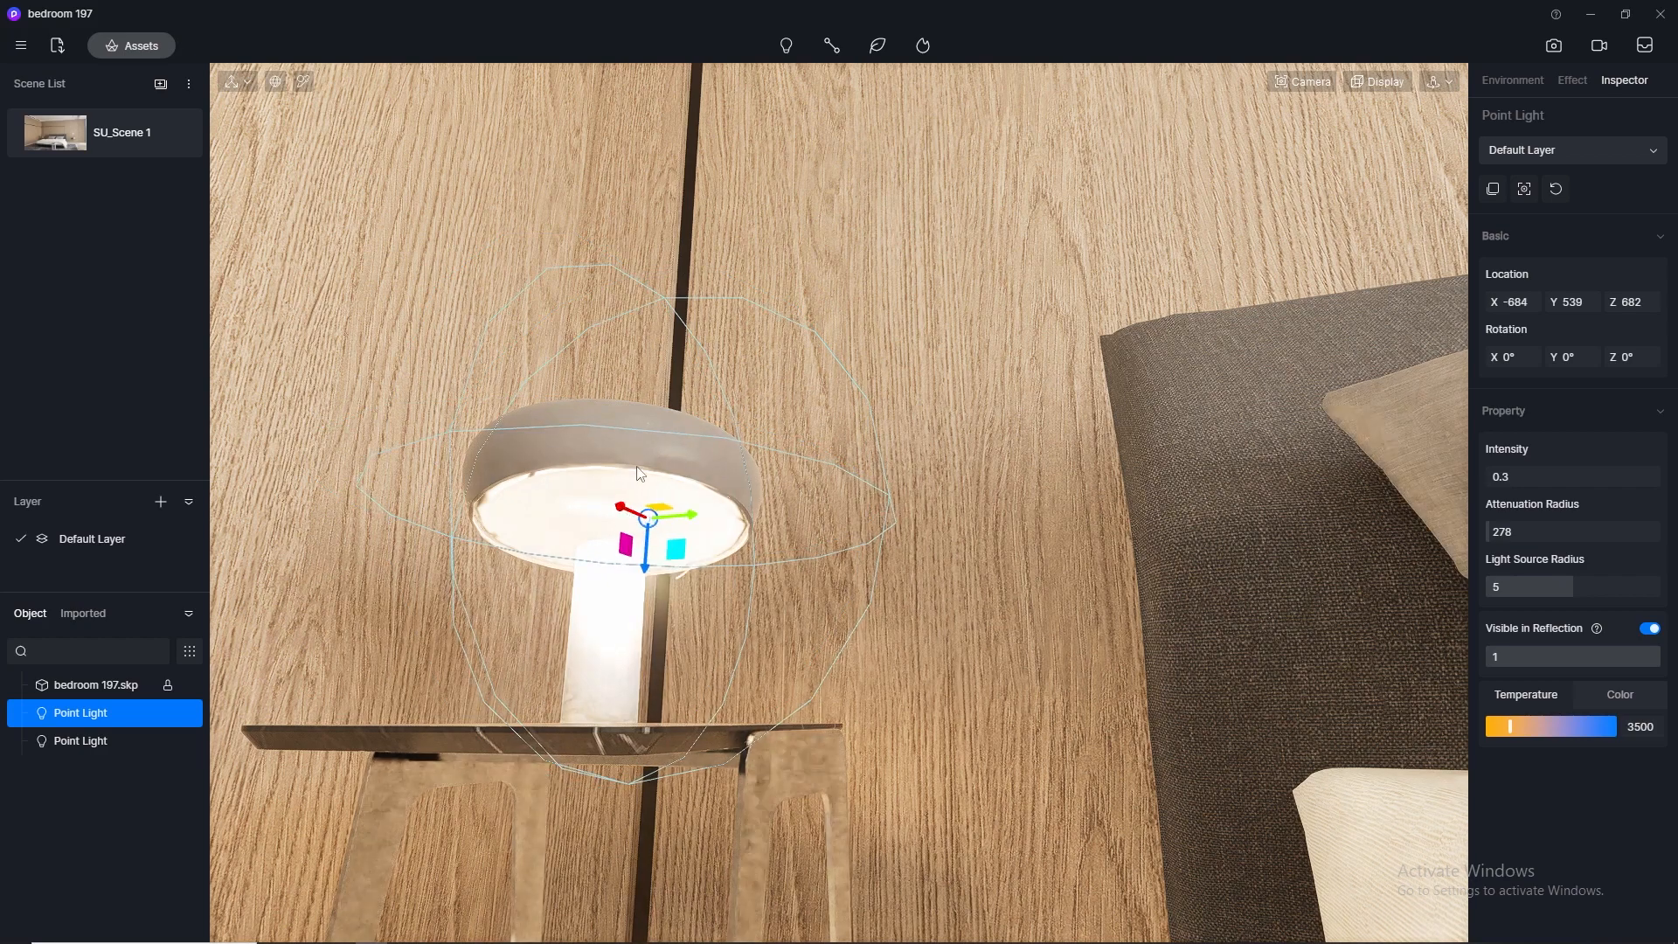
scroll(639, 474, up, 4)
middle_drag(639, 475, 820, 355)
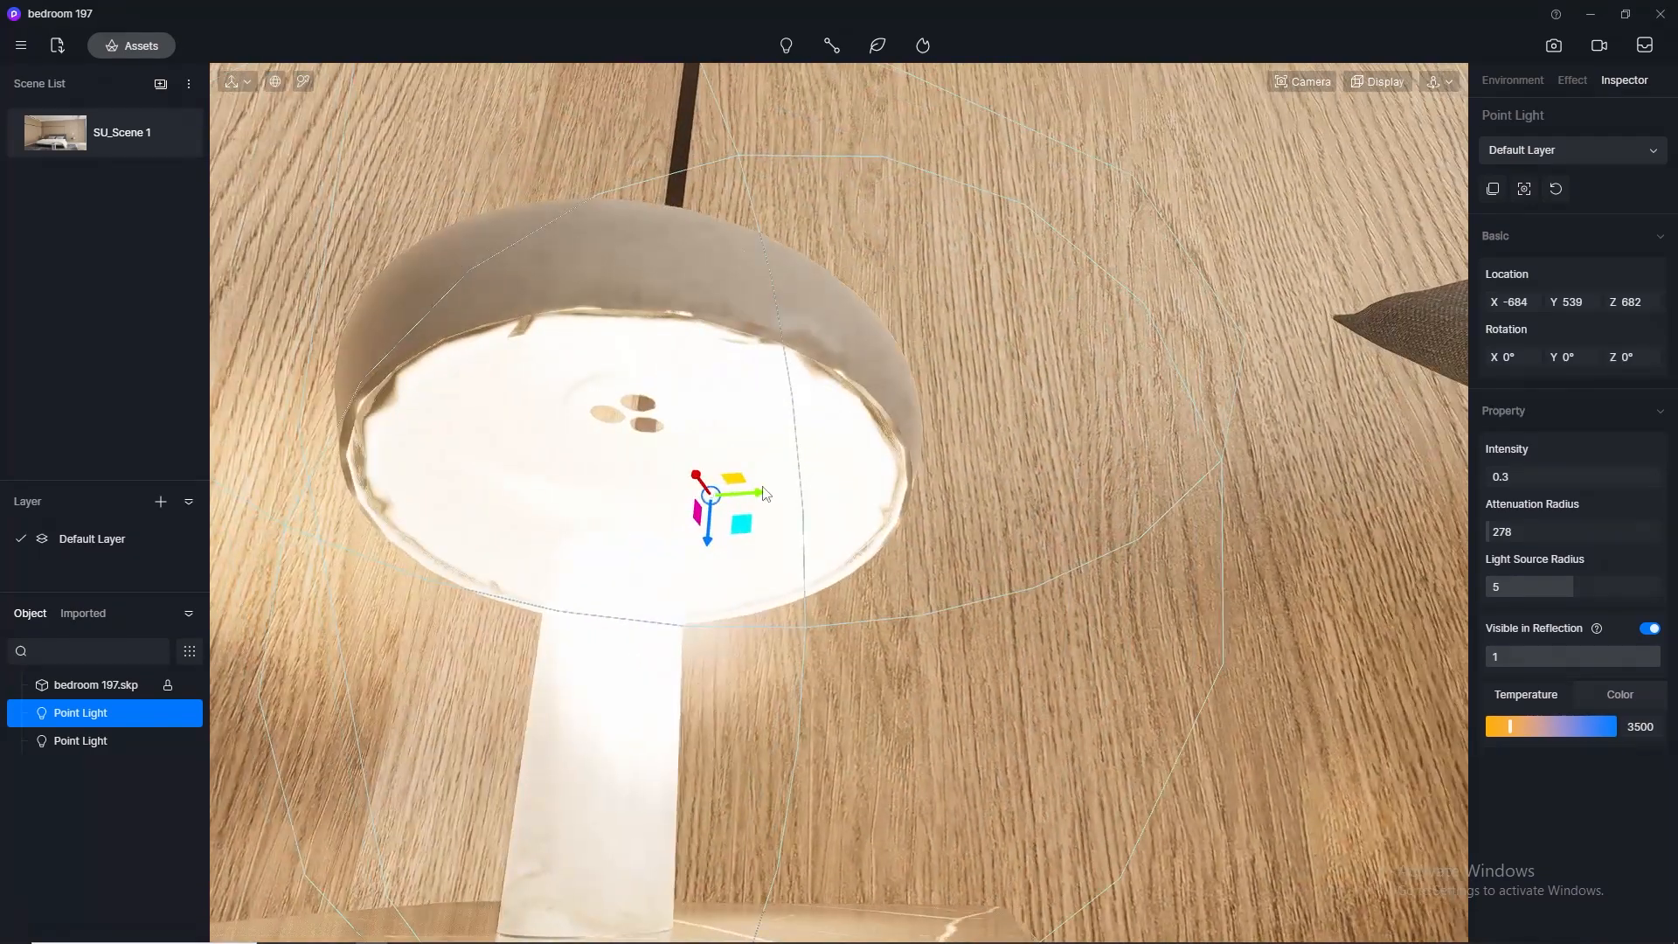
drag(719, 497, 620, 509)
middle_drag(705, 476, 577, 714)
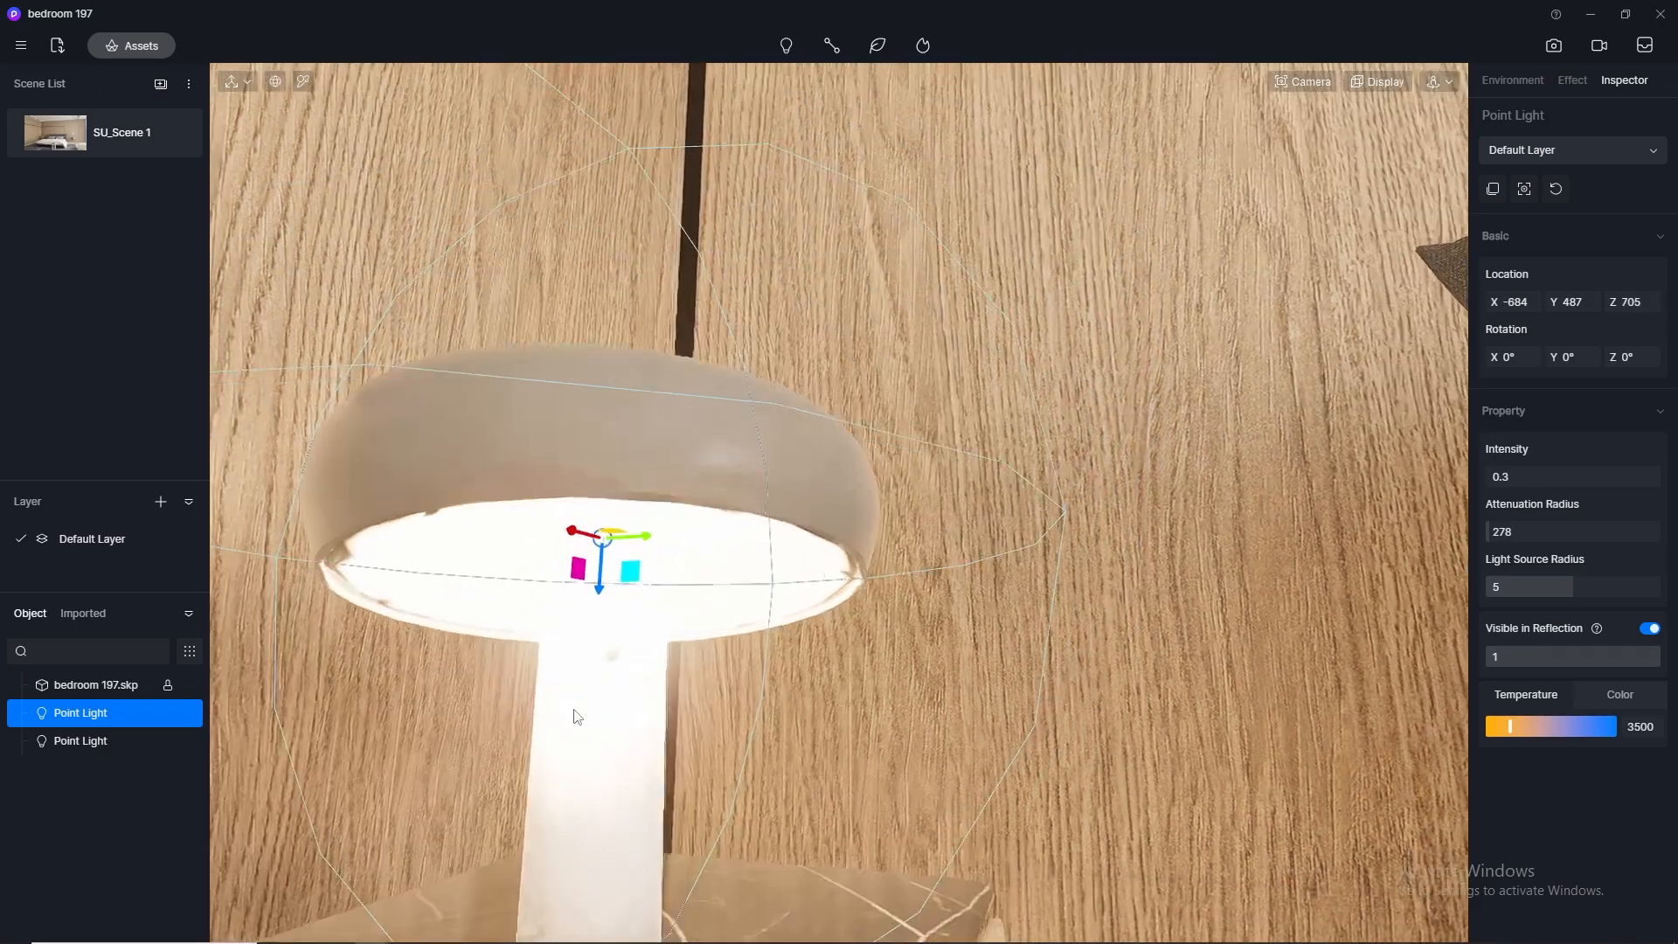
Step: Return to the SU_Scene 1 view, set the table lamp's point light intensity to 0.1 and deselect the light
click(58, 123)
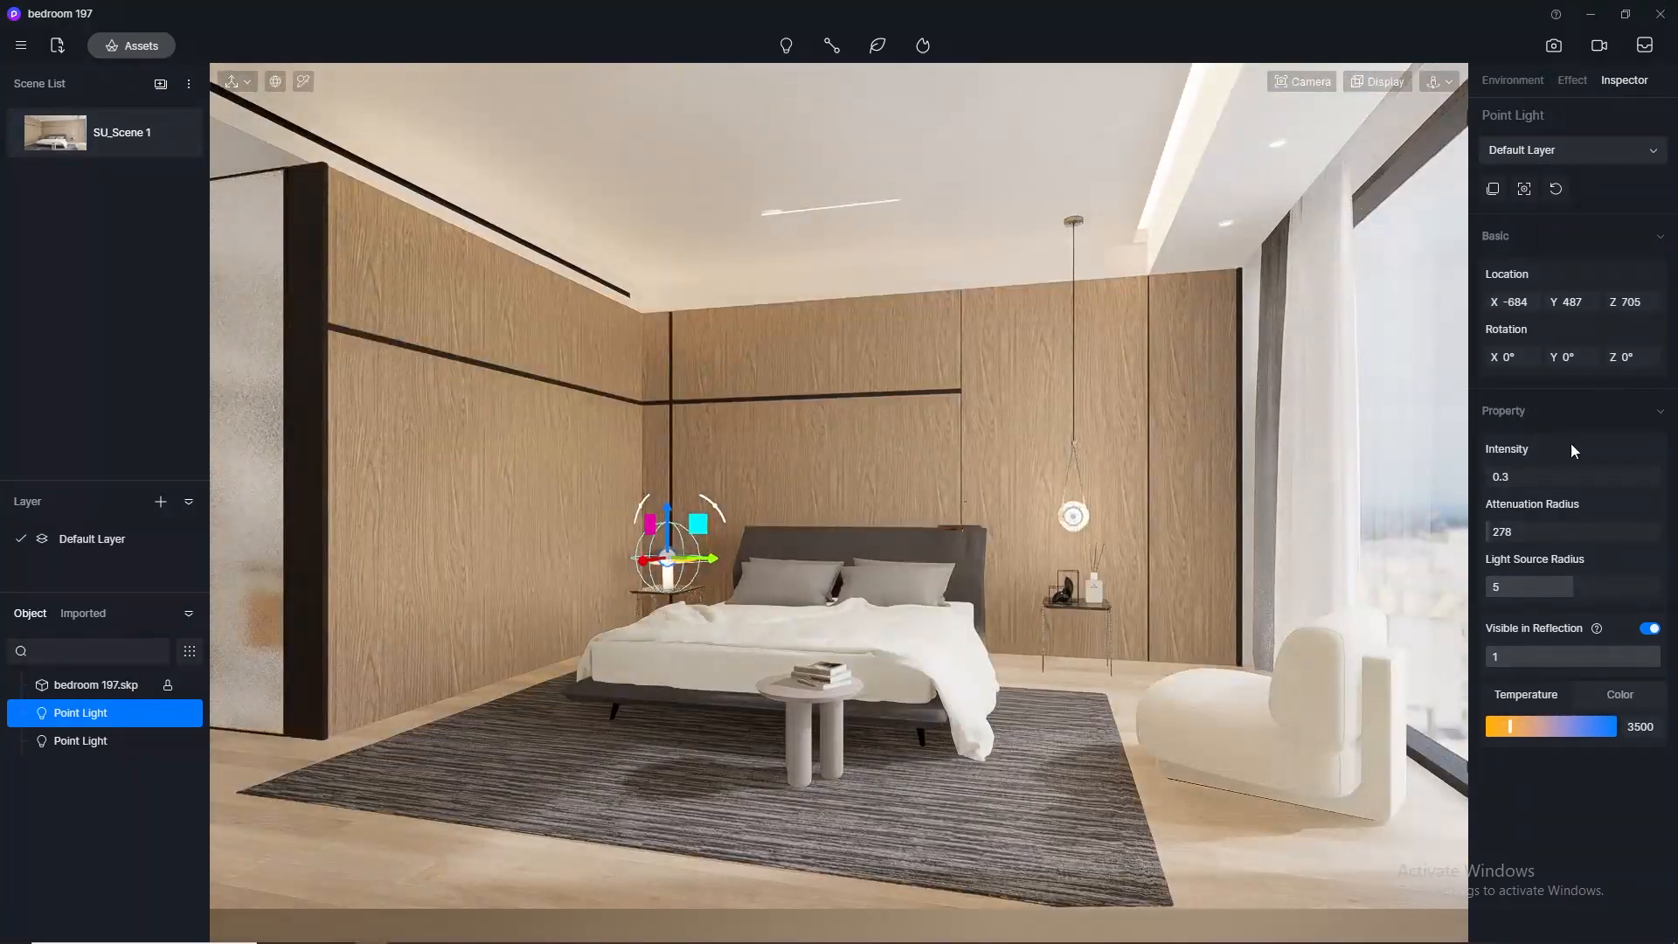
click(1533, 474)
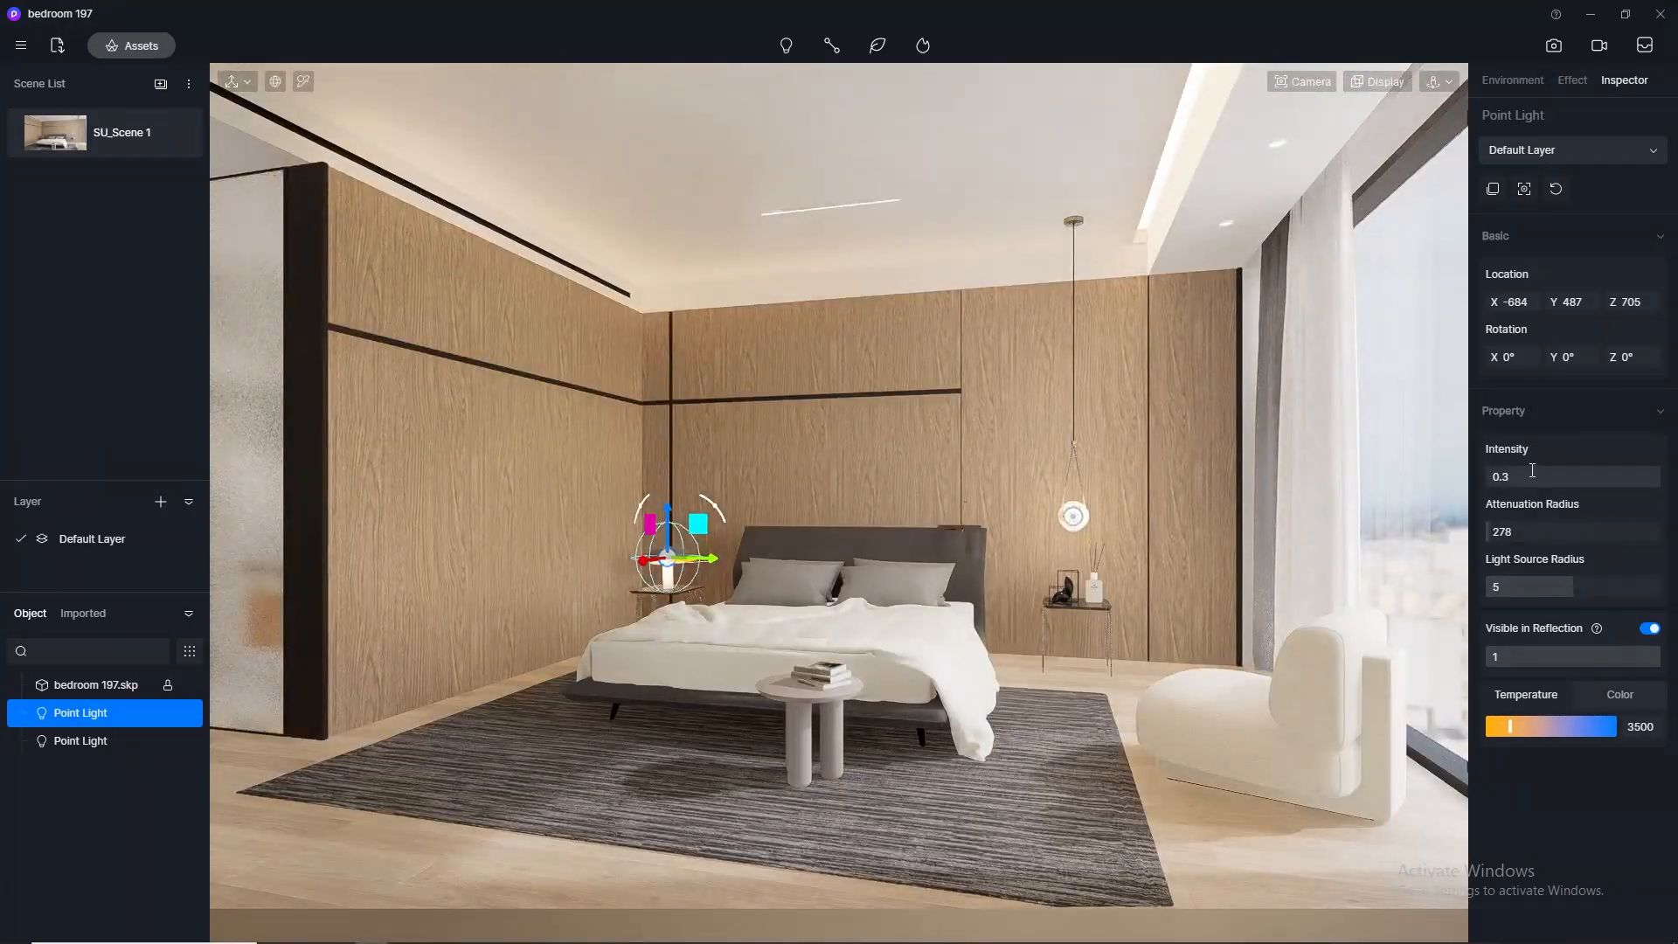
key(BackSpace)
key(BackSpace)
text(.1)
key(Return)
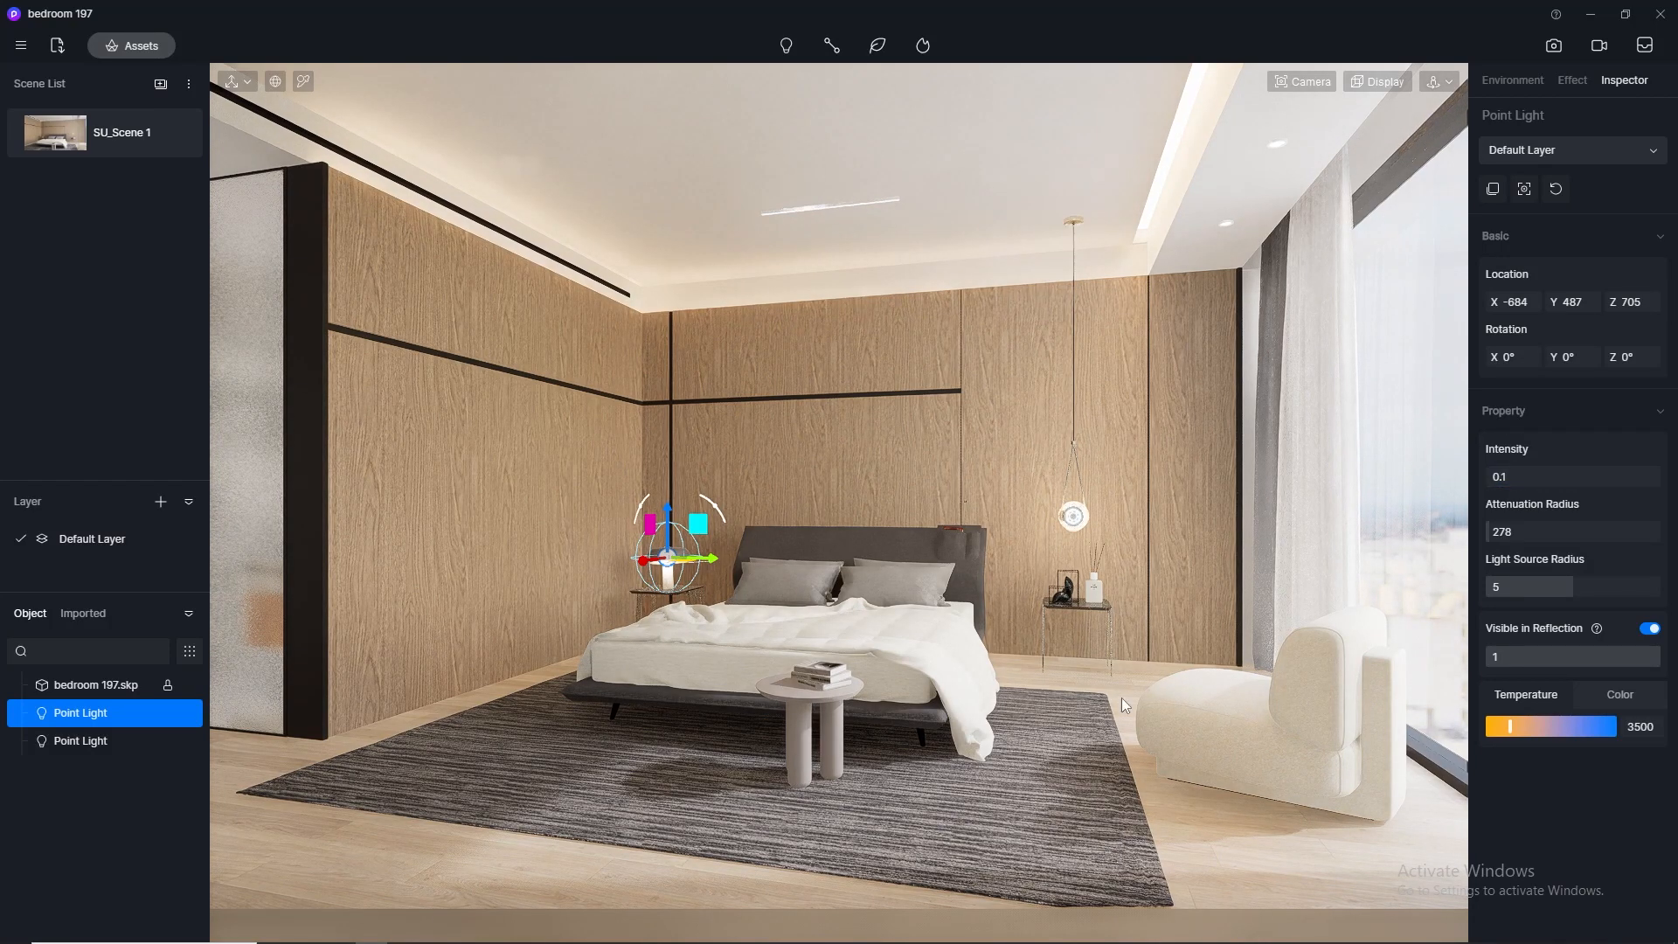
click(1092, 782)
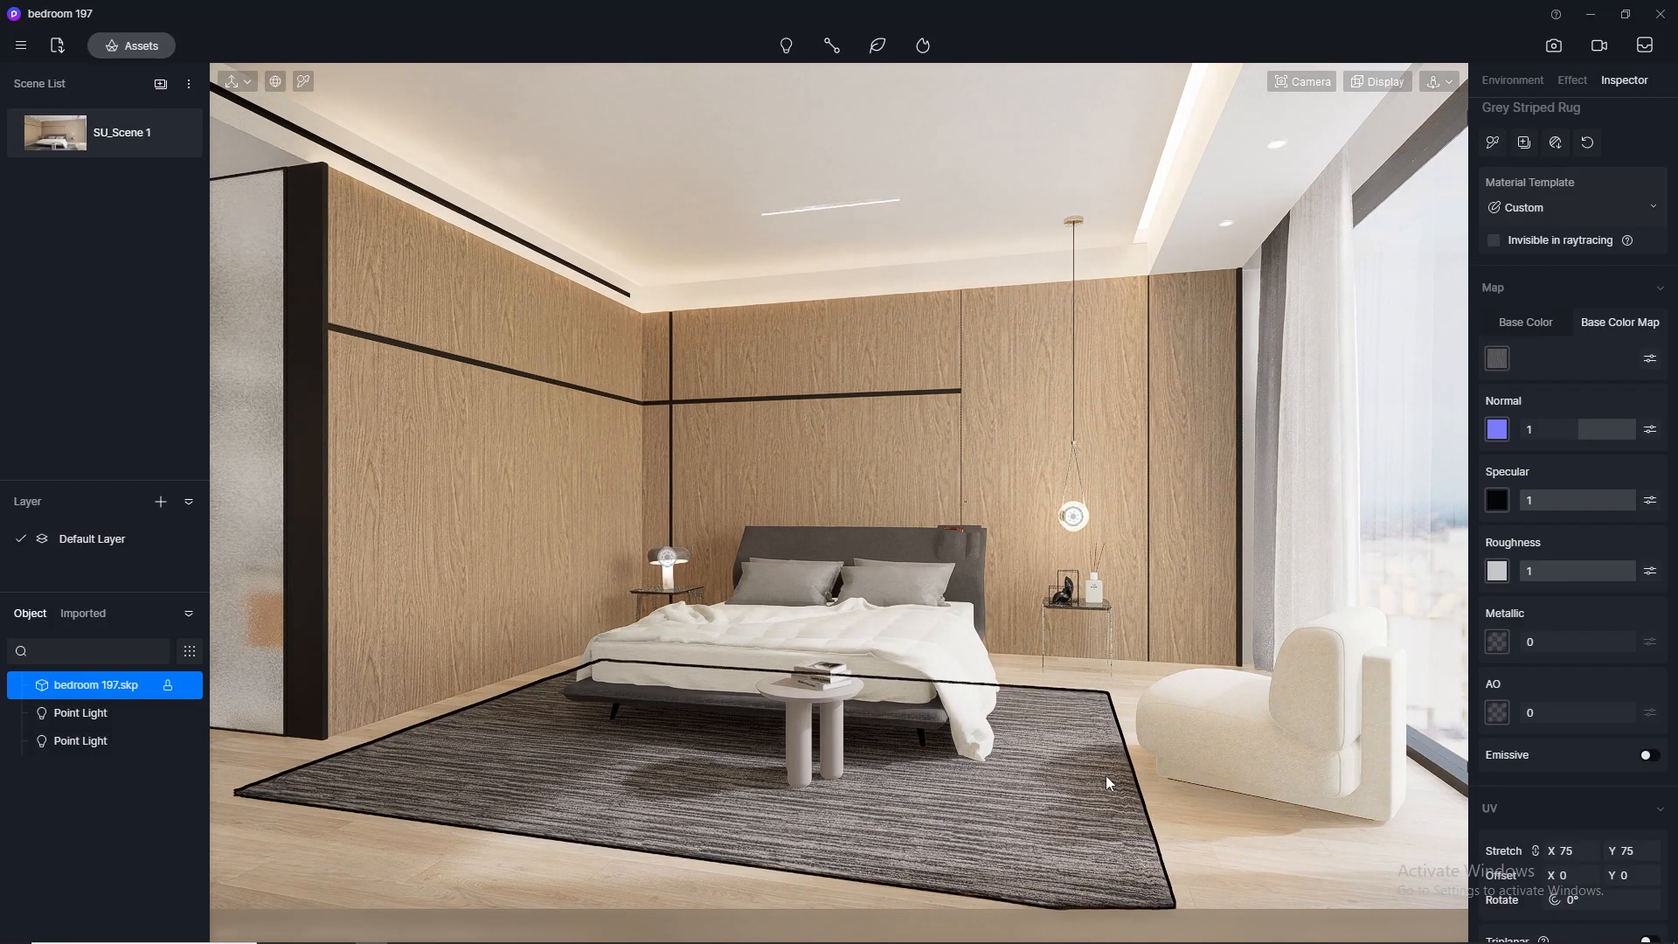
click(1119, 692)
click(466, 827)
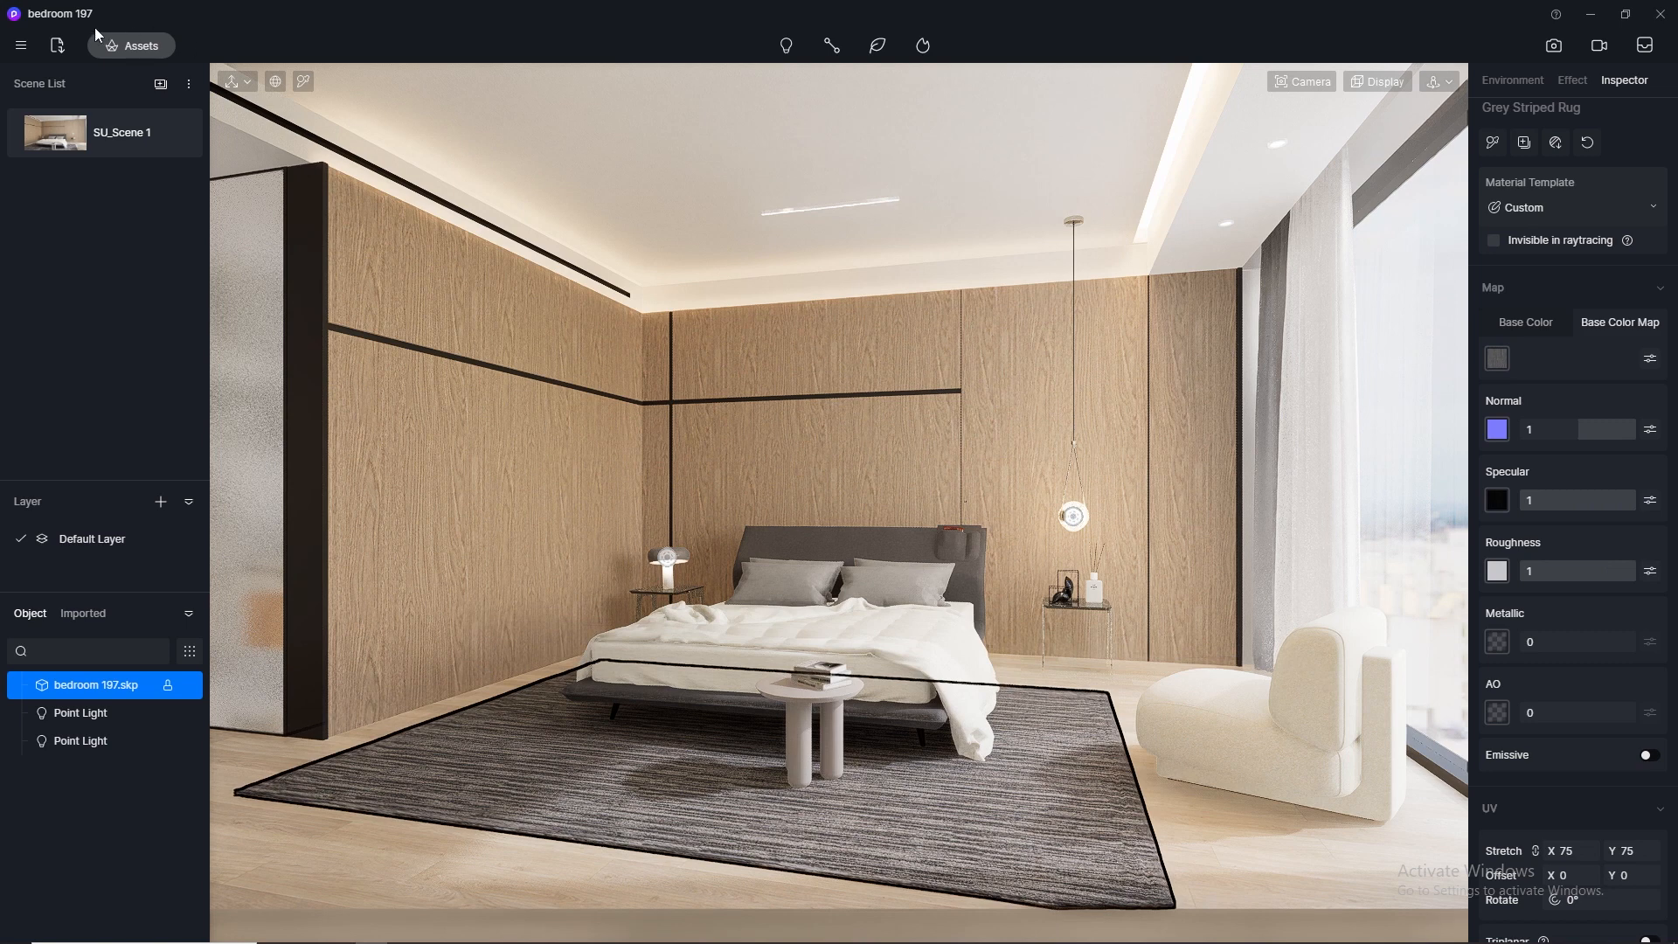
Step: Save the bedroom project
click(21, 45)
mouse_move(55, 76)
click(307, 187)
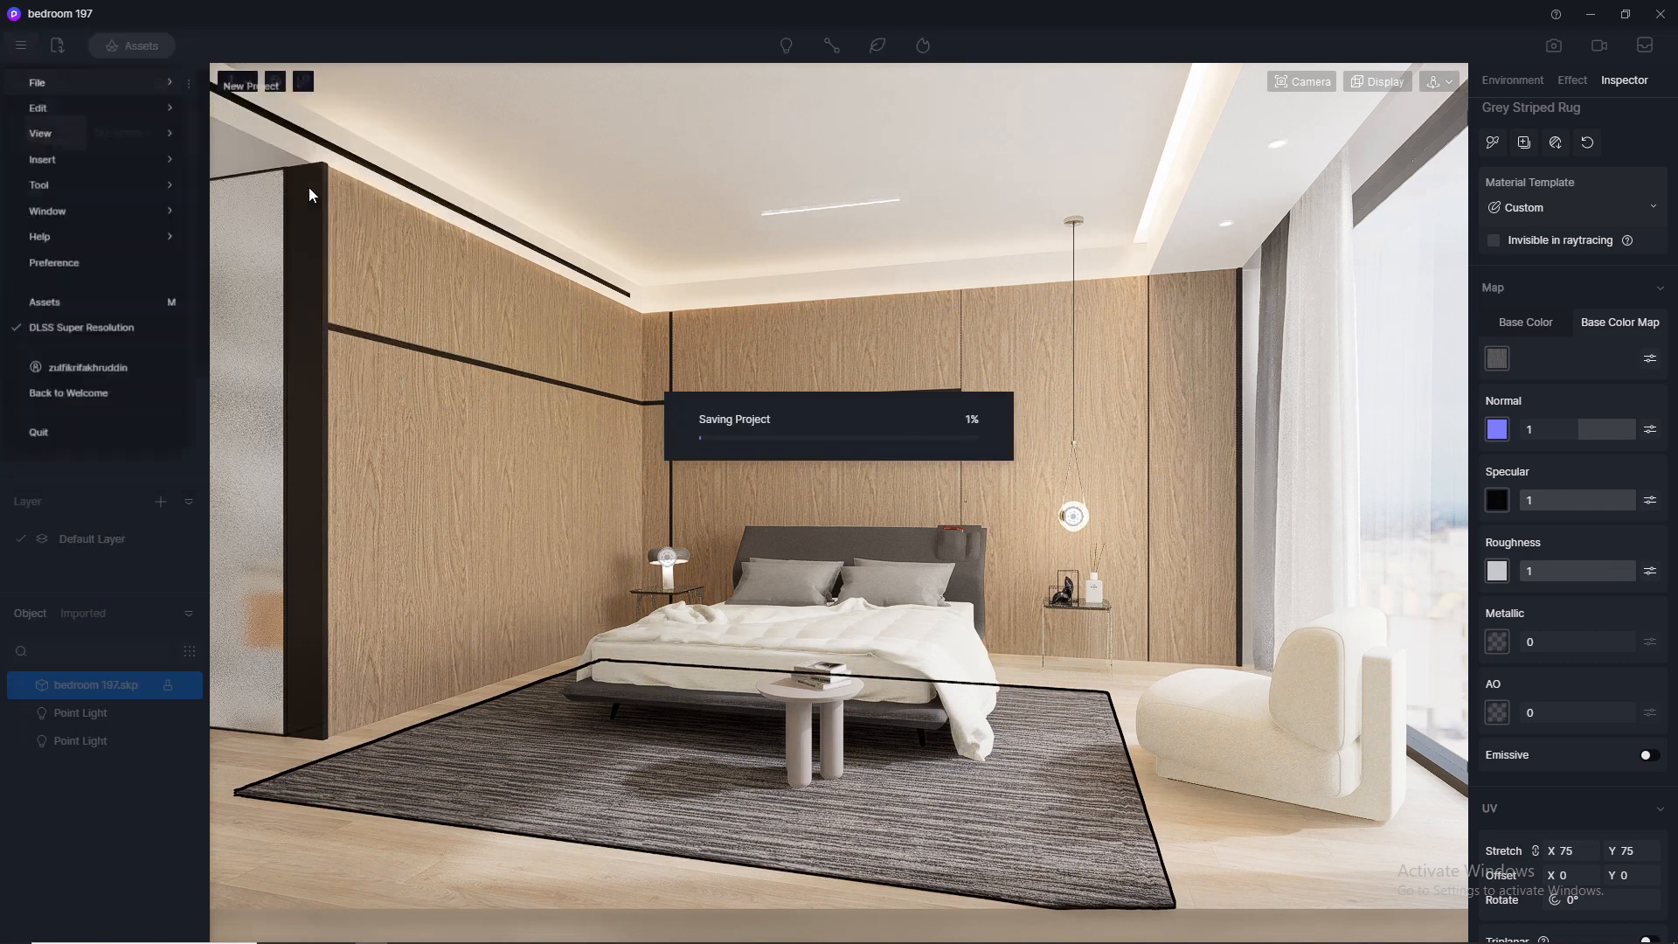
Step: Set the post-processing lens flare, vignette and bloom to 0.5 each
click(1575, 80)
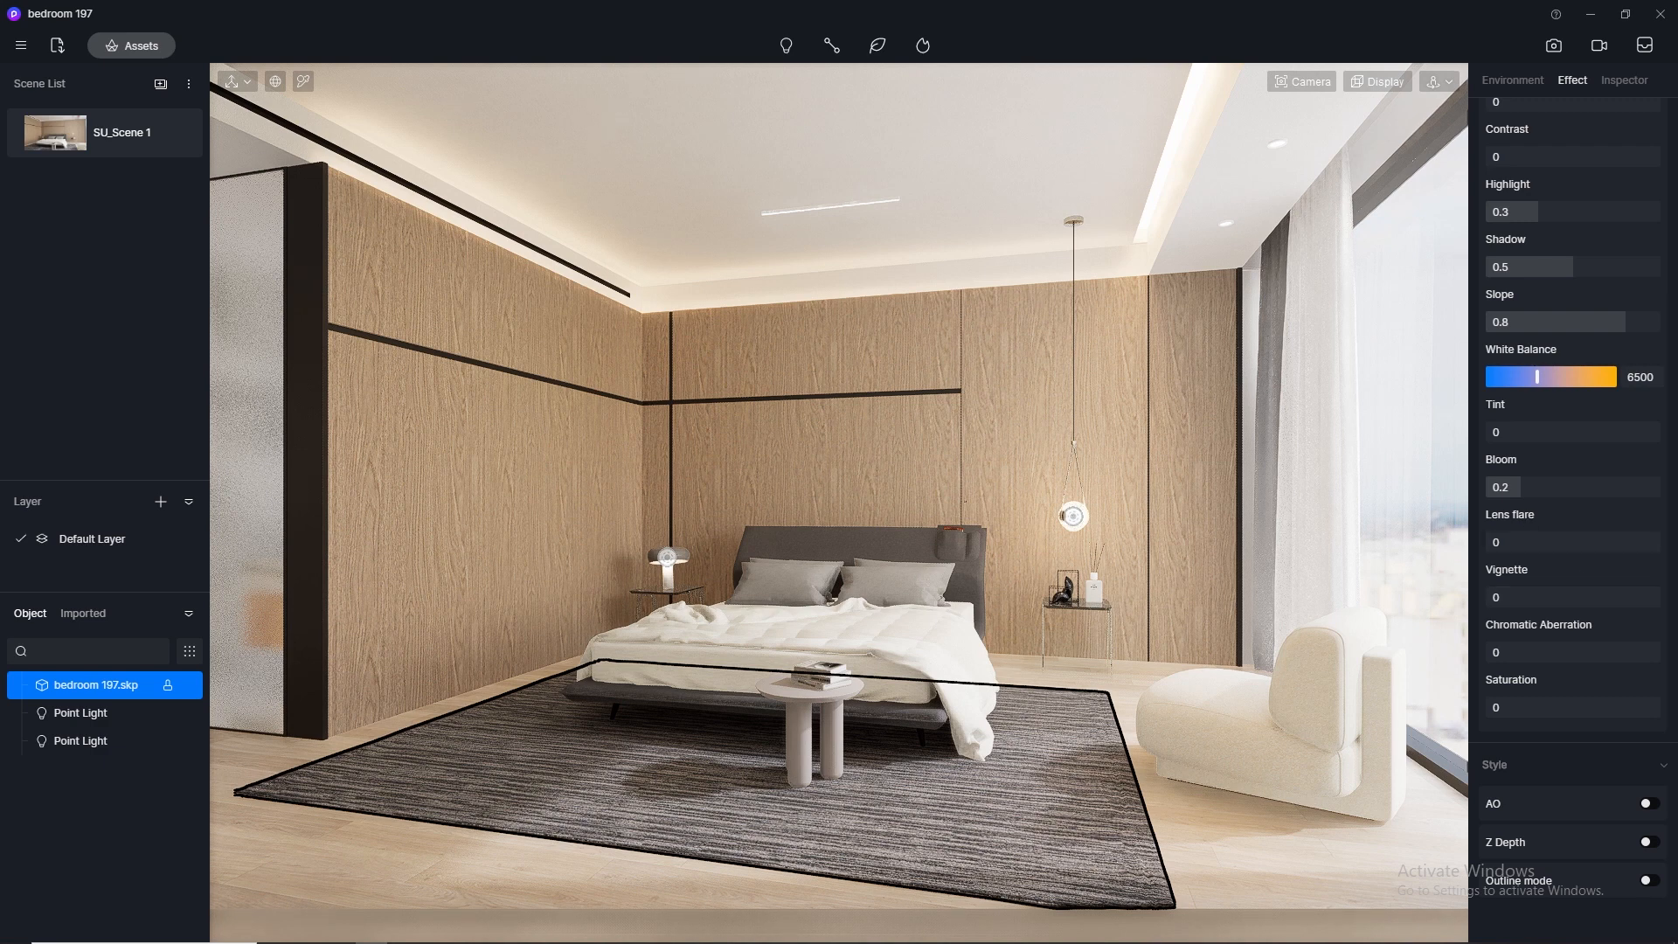
click(1529, 546)
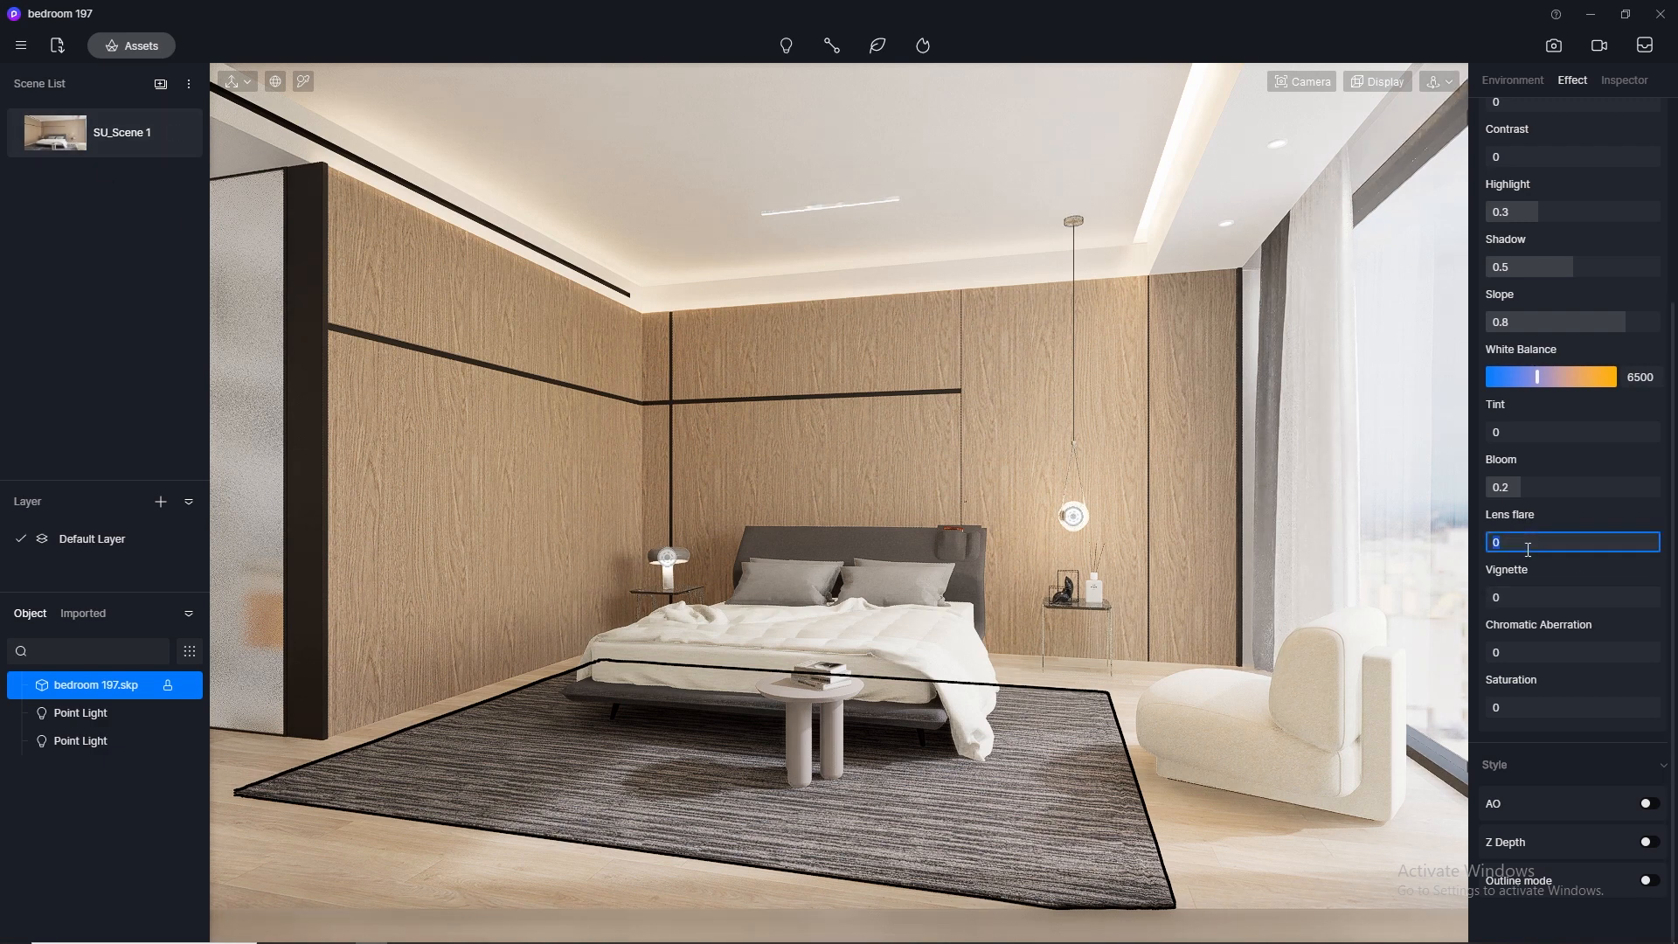
text(.5)
click(1543, 601)
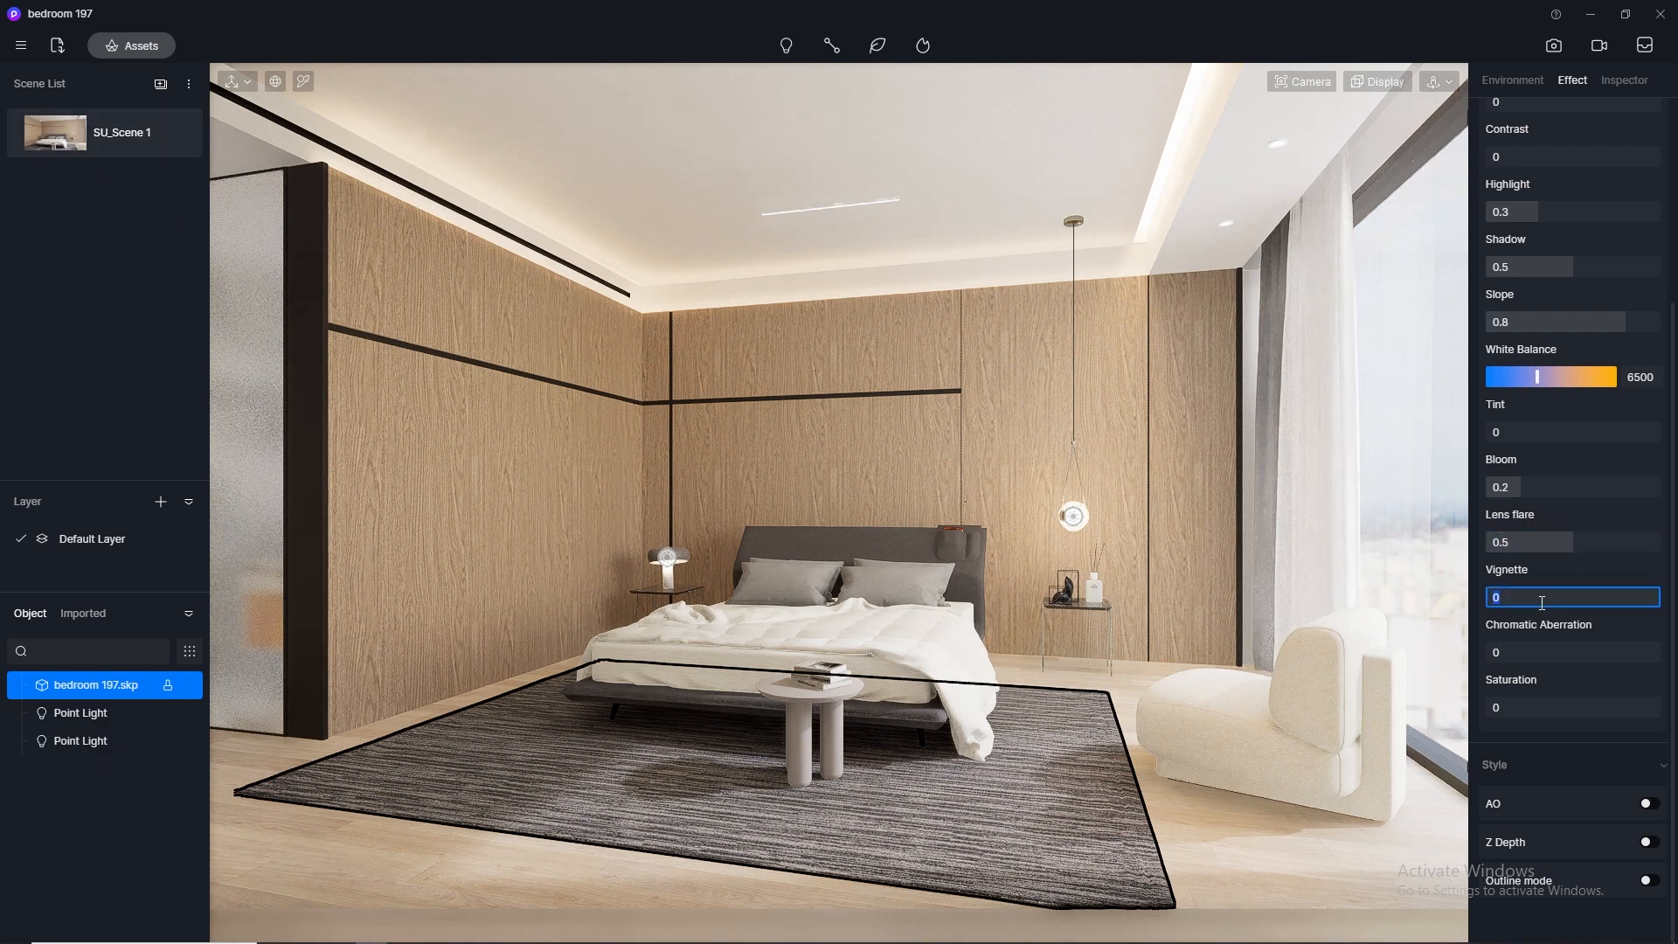
text(.5)
key(Return)
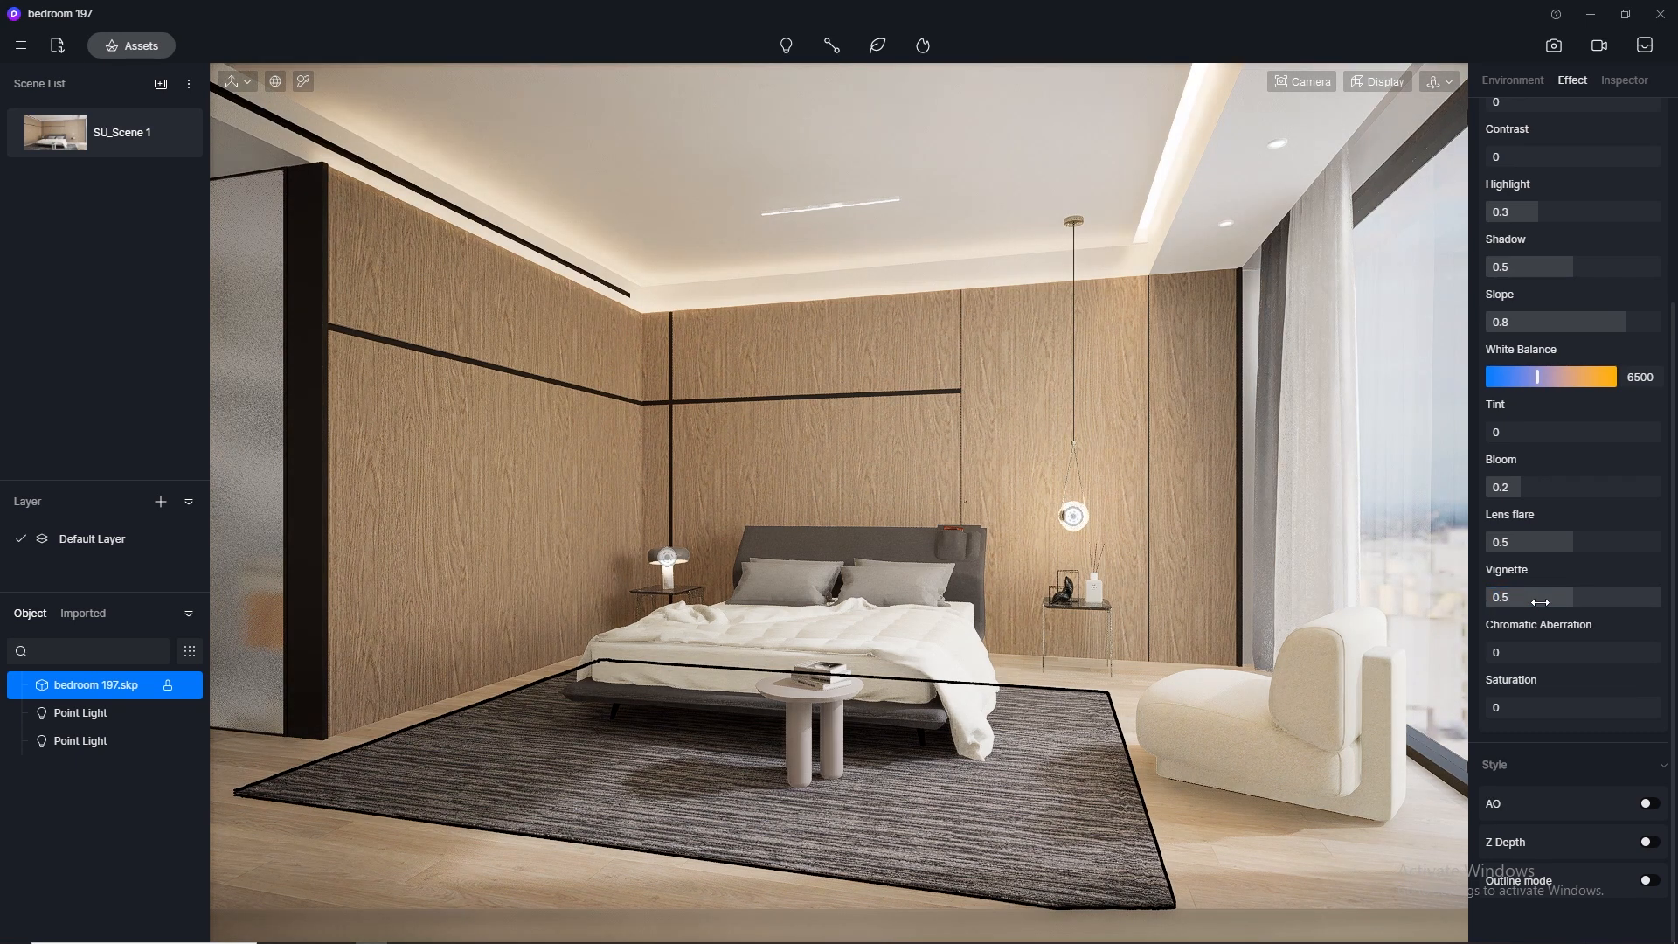
click(1529, 486)
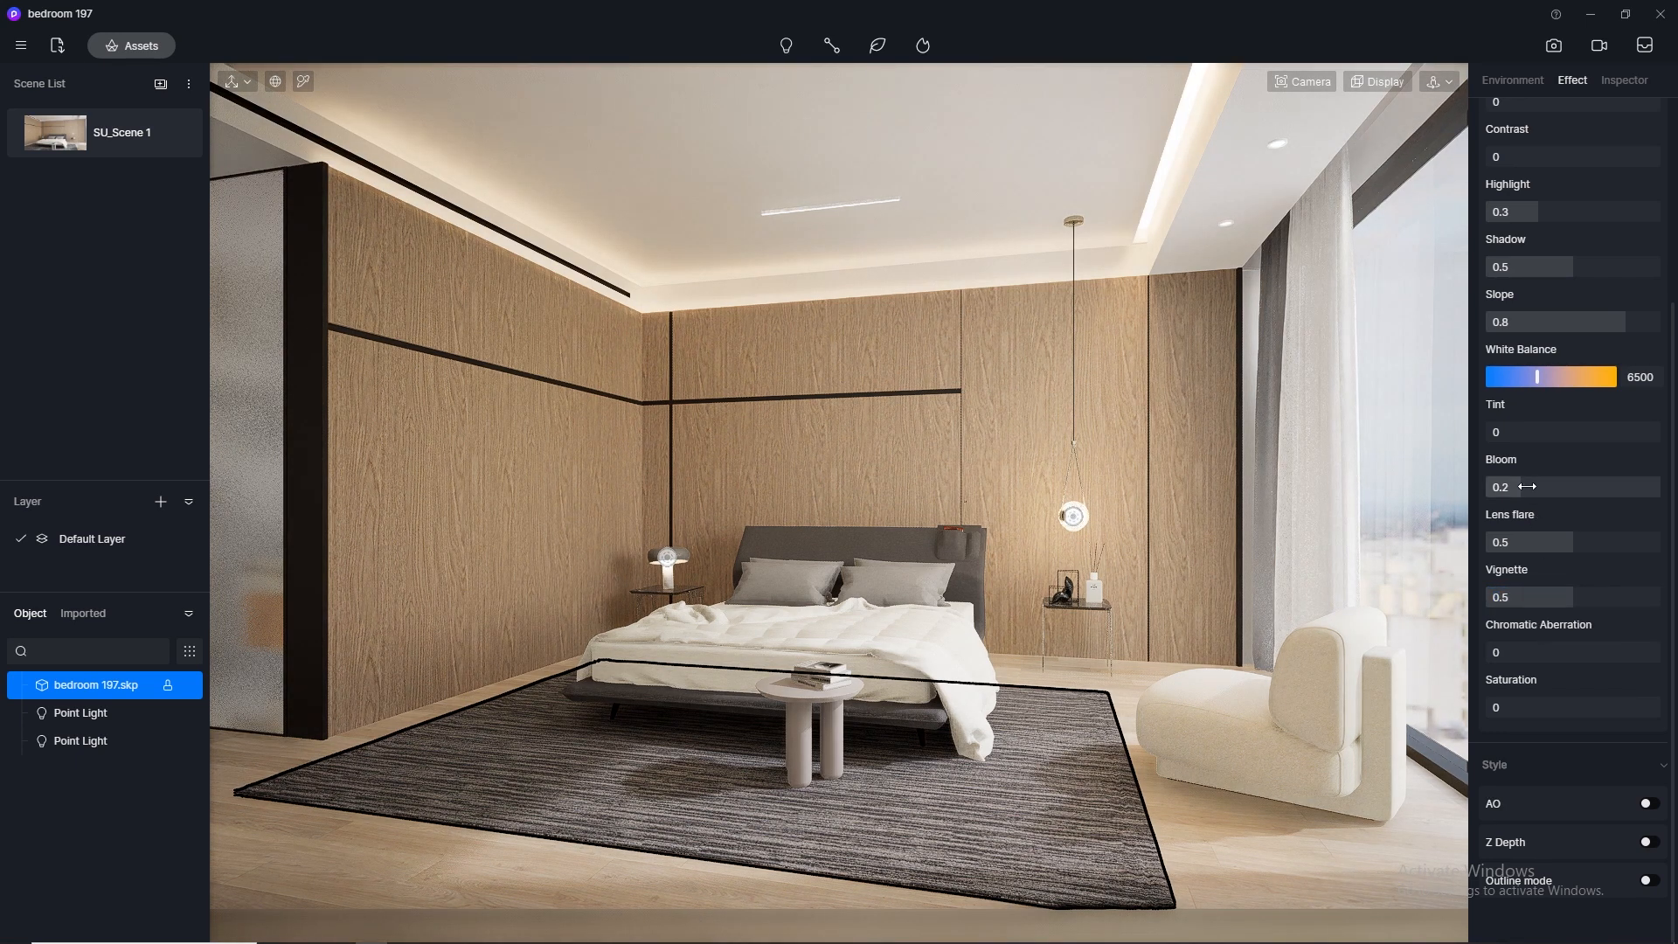
key(Return)
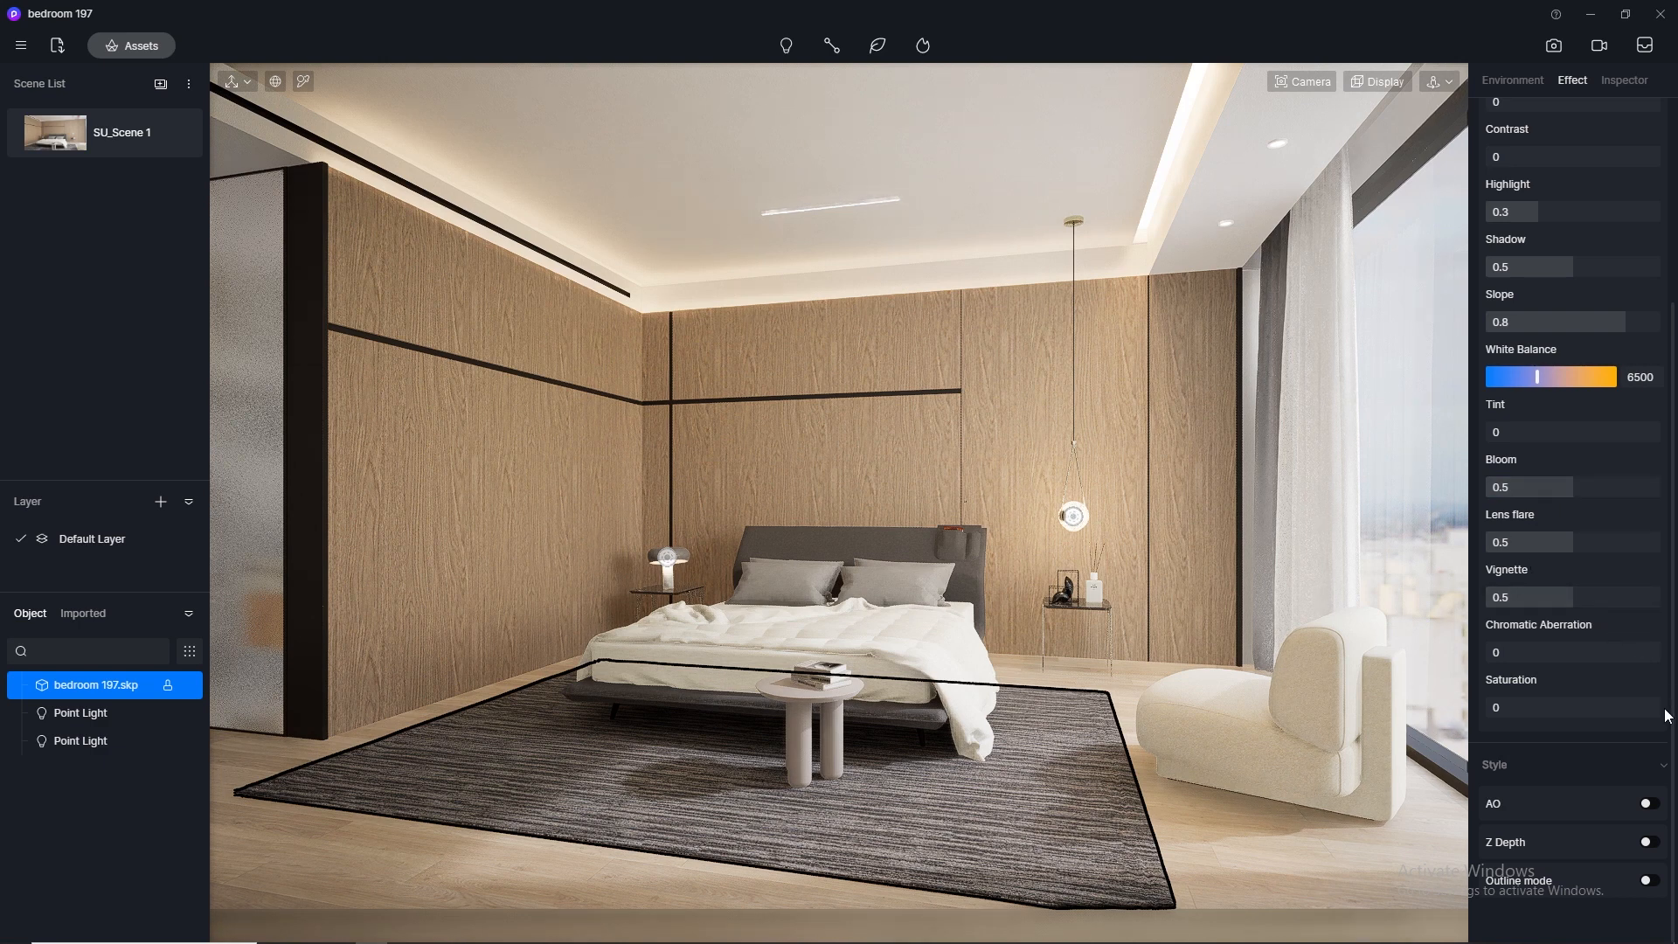
Step: Set the exposure to 0.1 with auto exposure on and the contrast to 0.1, and update SU_Scene 1
scroll(1671, 733, up, 3)
click(1518, 367)
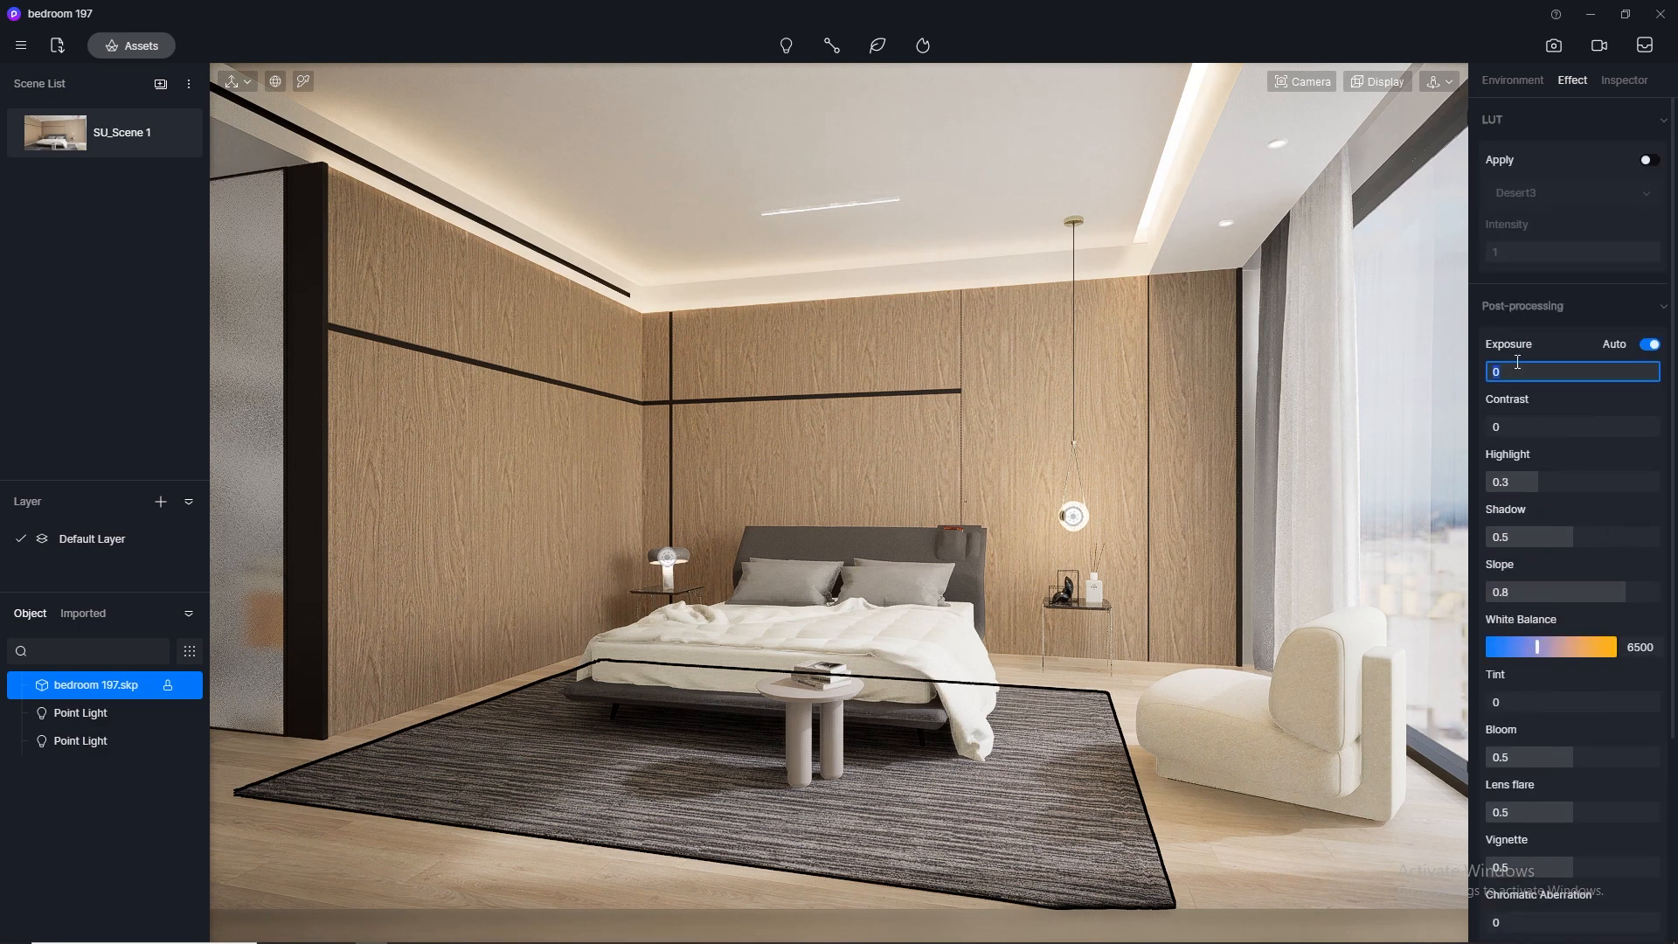
text(0.1)
key(Return)
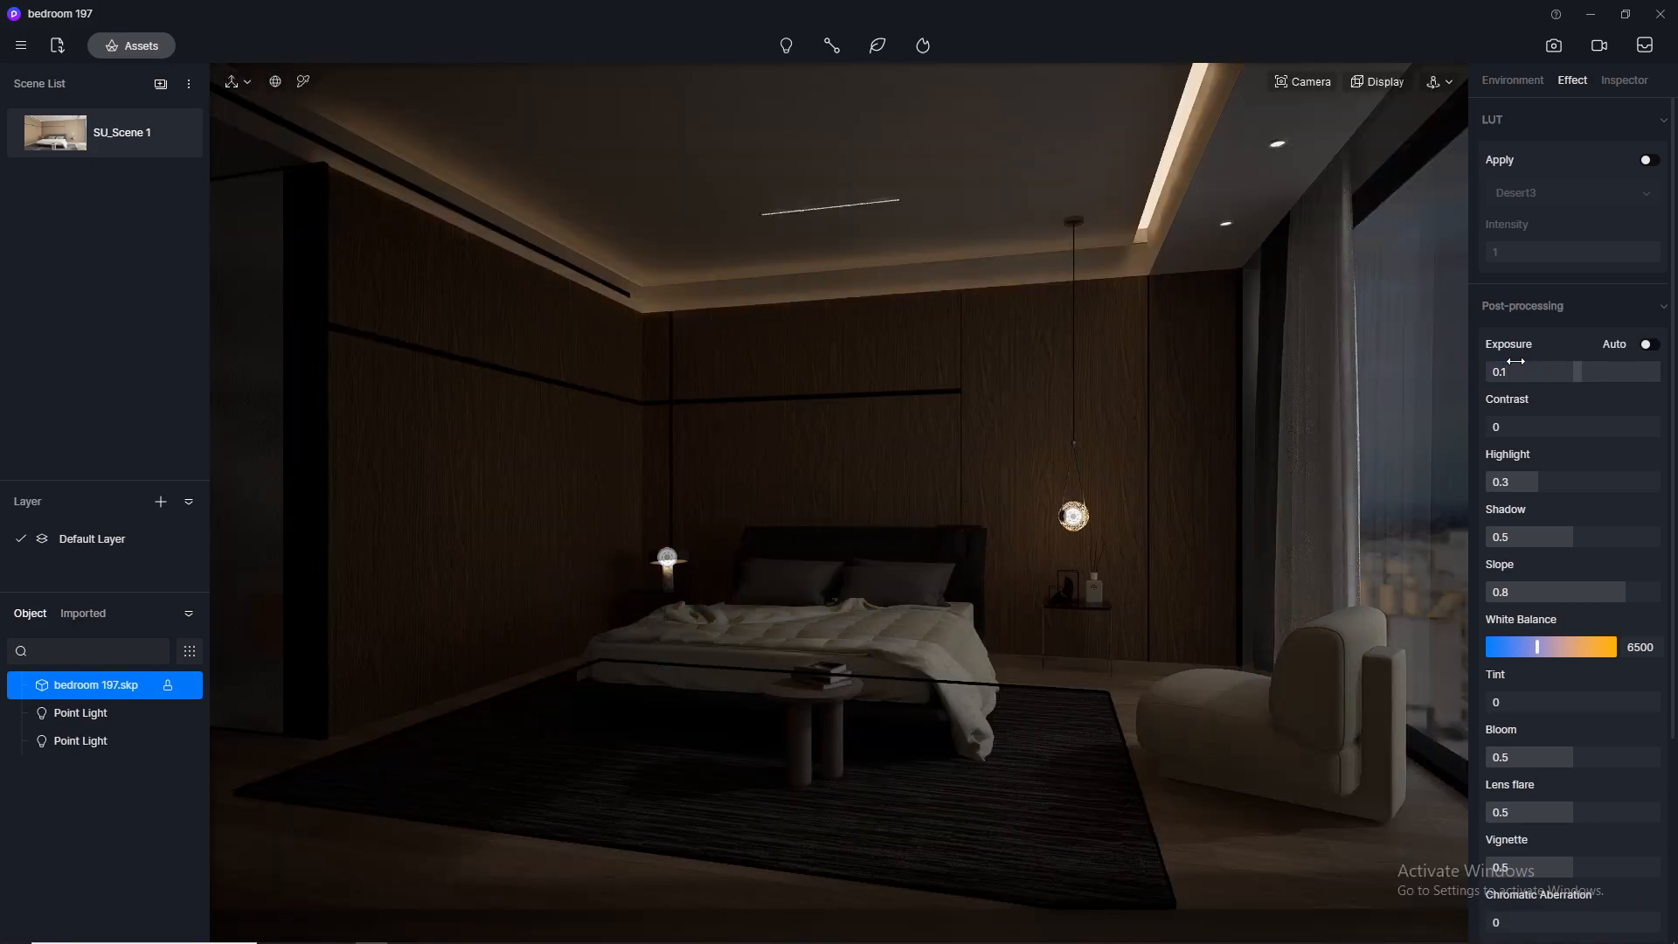
click(1649, 345)
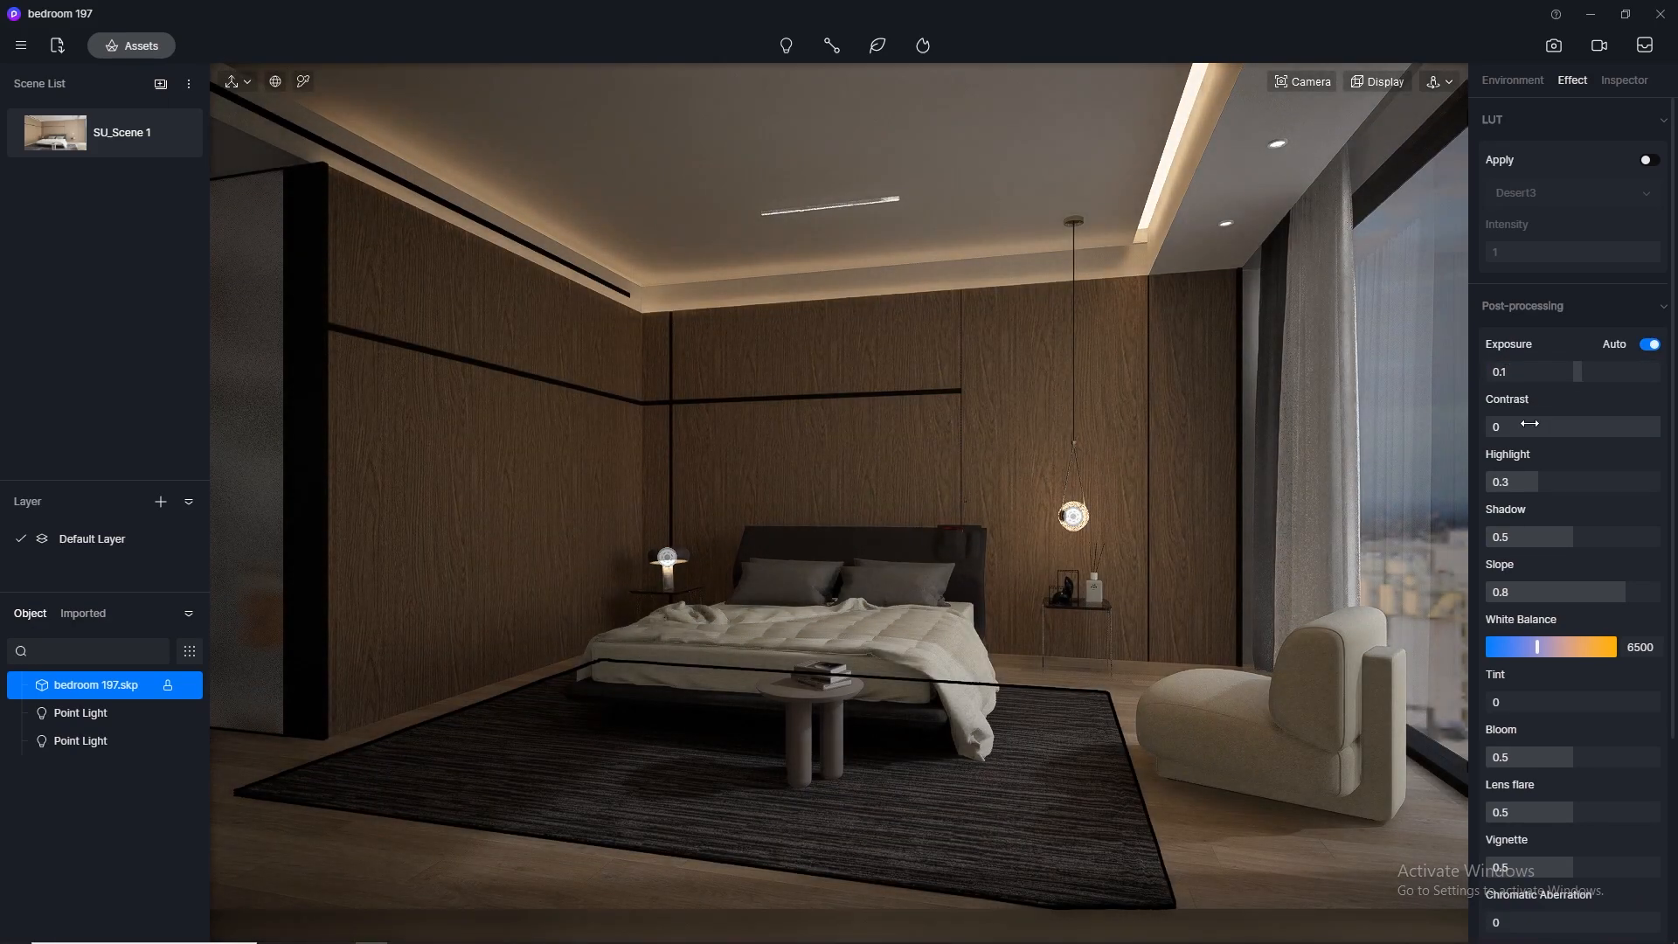
click(1530, 423)
text(0.1)
key(Return)
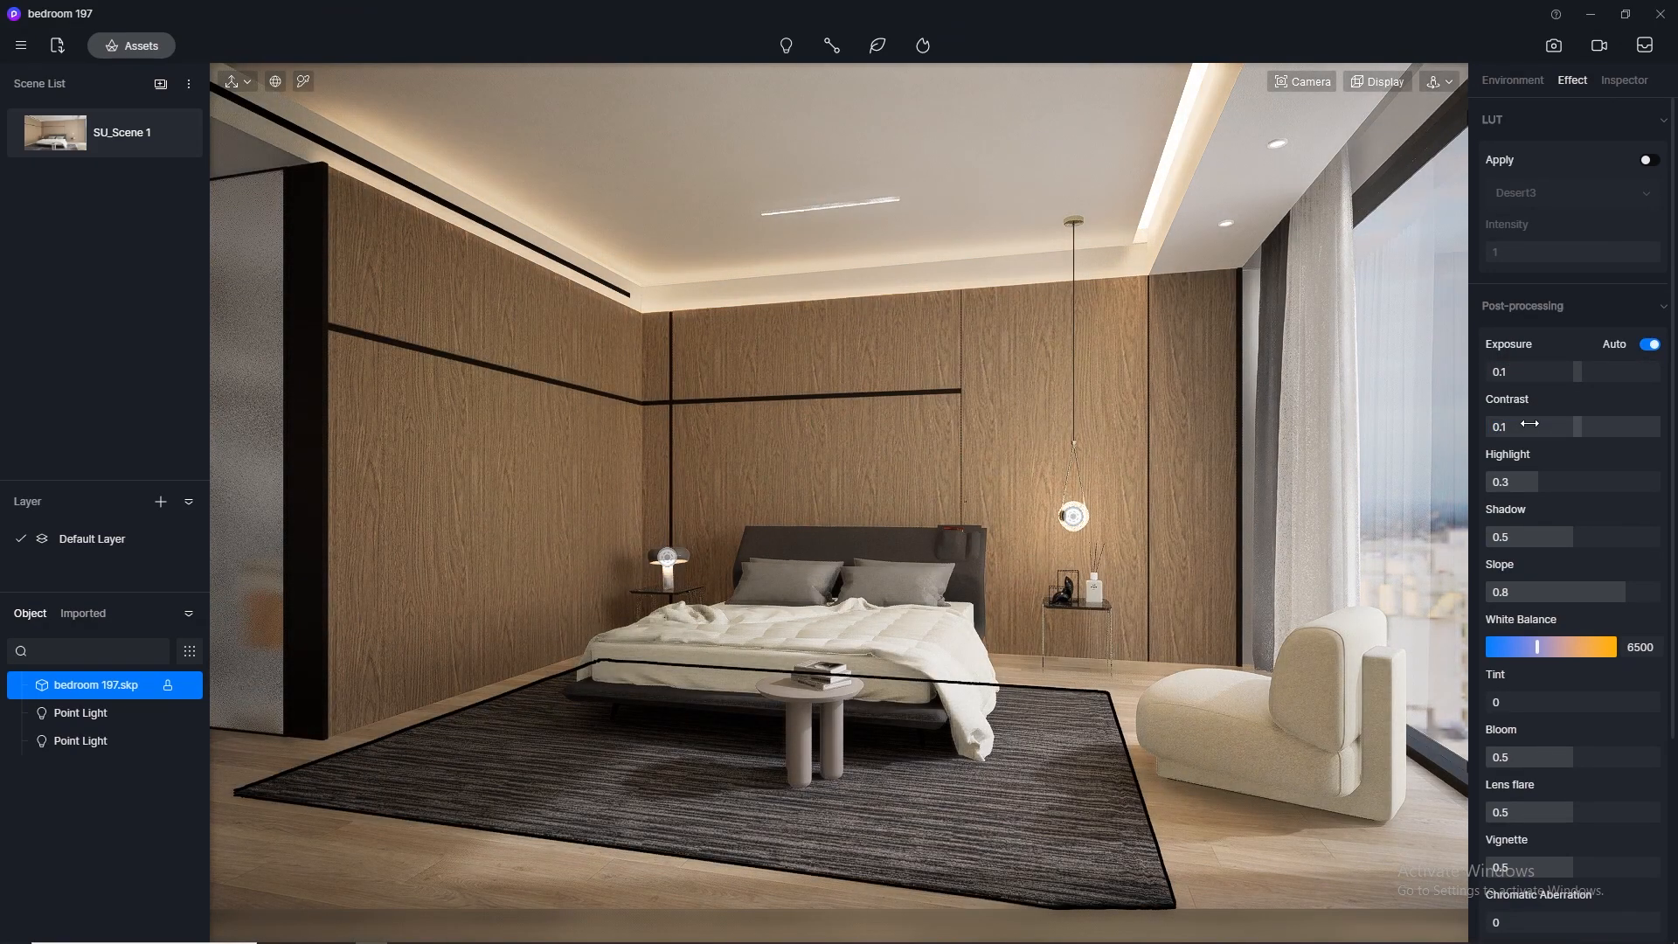
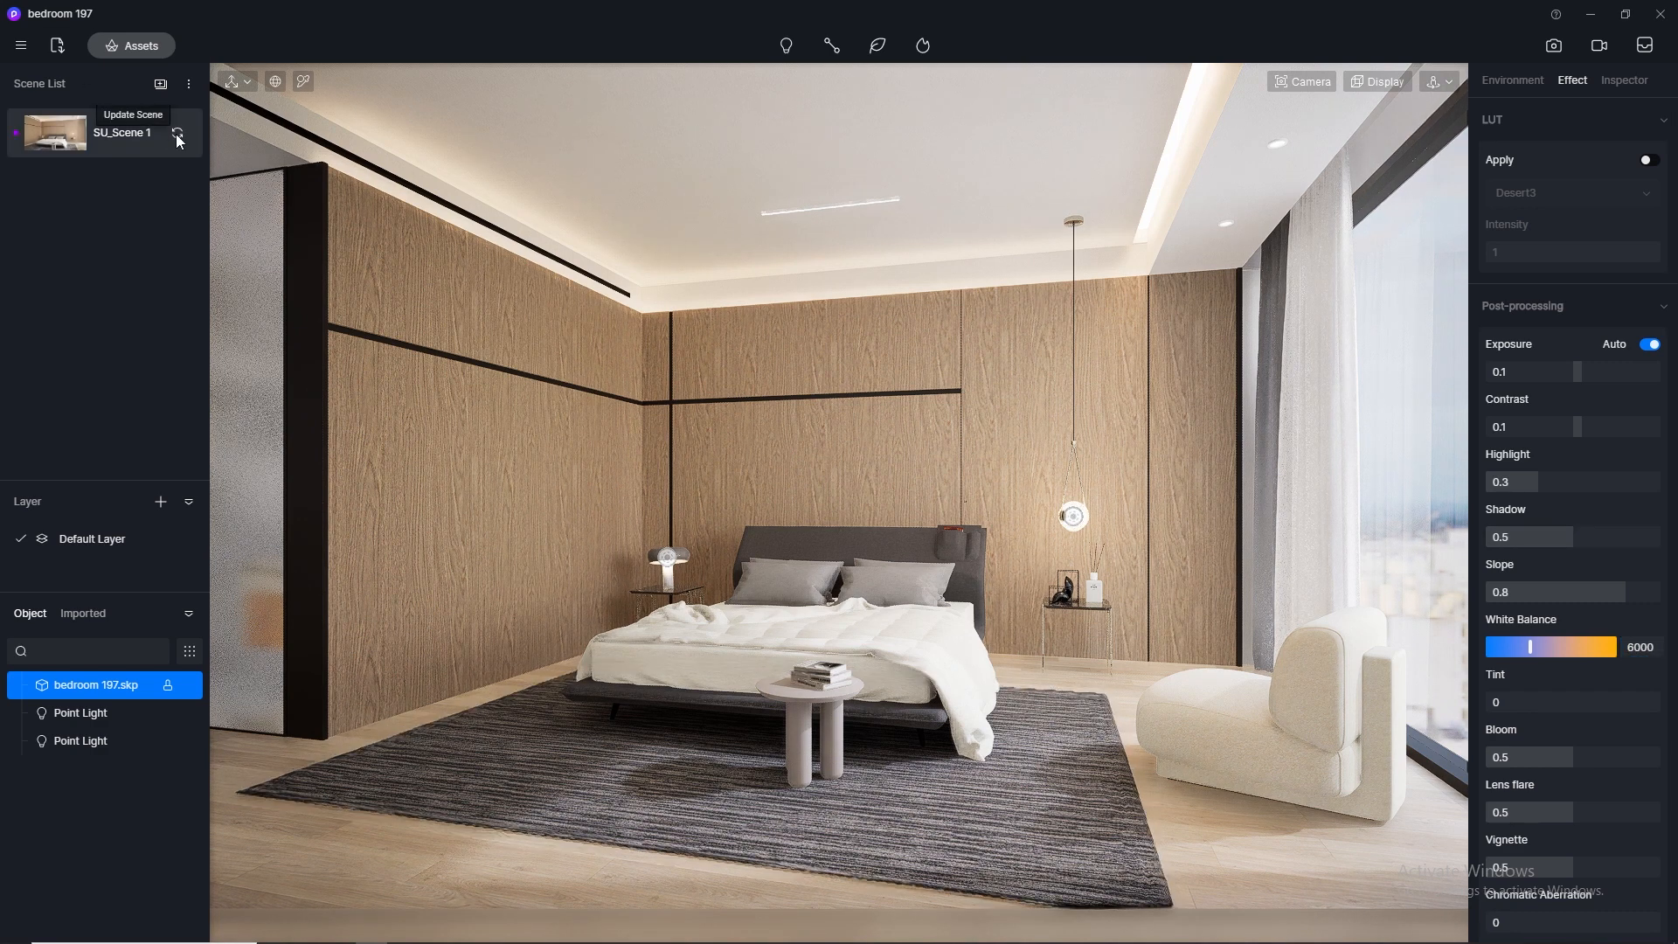
click(175, 134)
Step: Try exposure values of 0.3 and 0, and switch auto exposure back on
double_click(1529, 370)
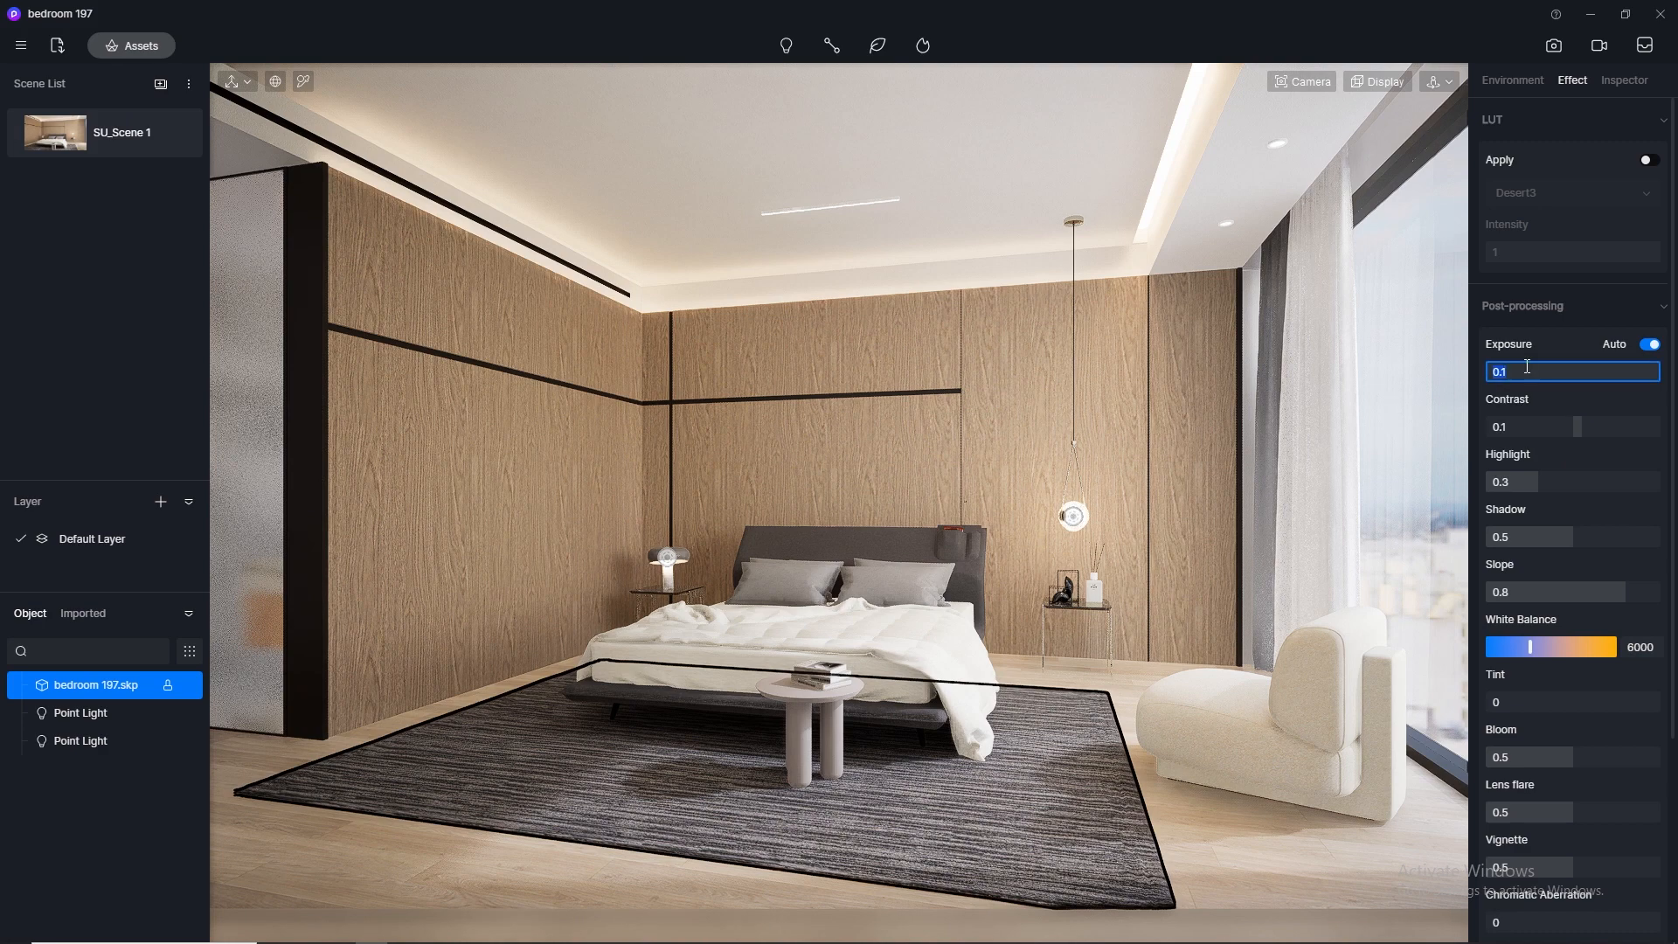
text(0.3)
key(Return)
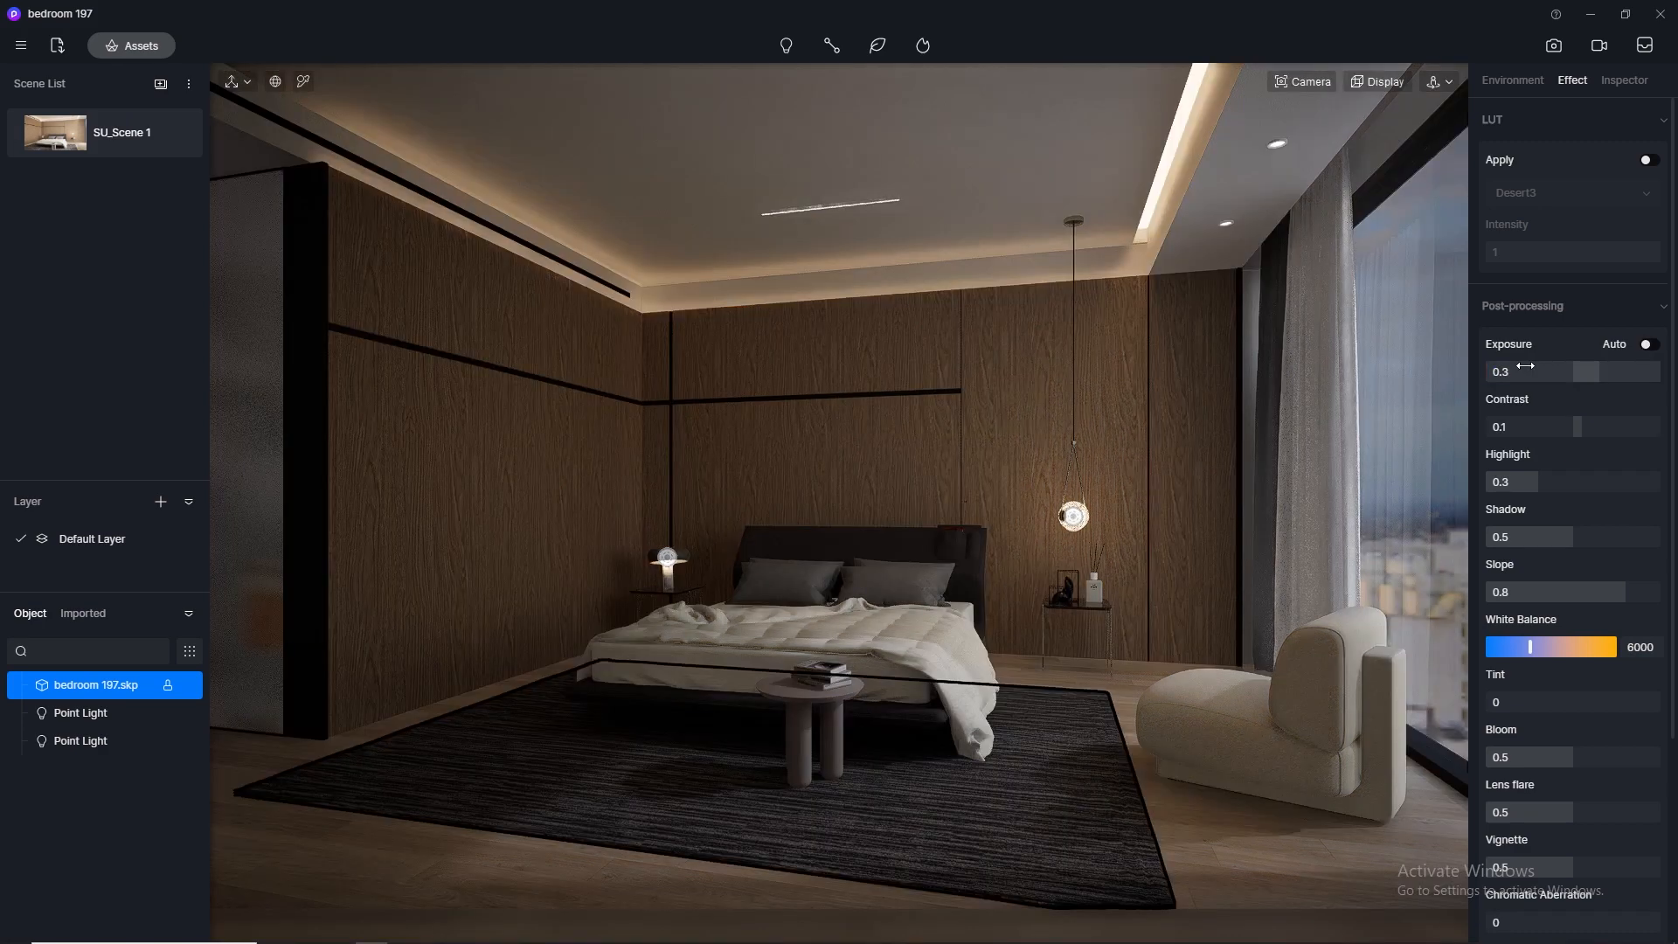
double_click(1525, 371)
text(0)
key(Return)
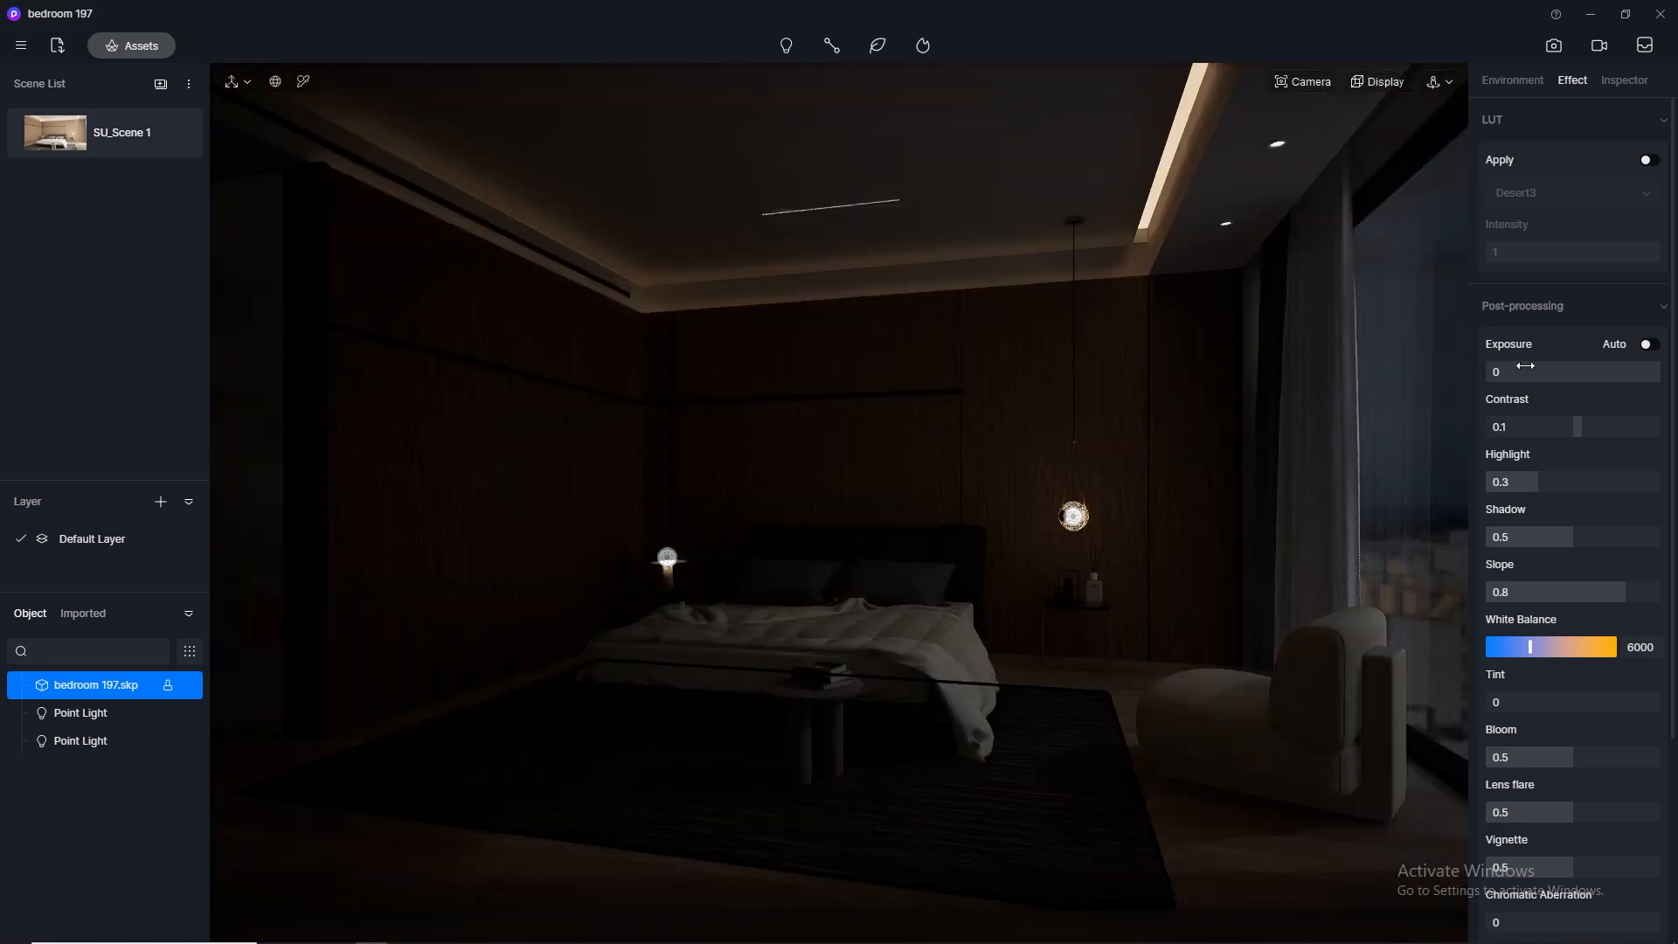
click(1649, 345)
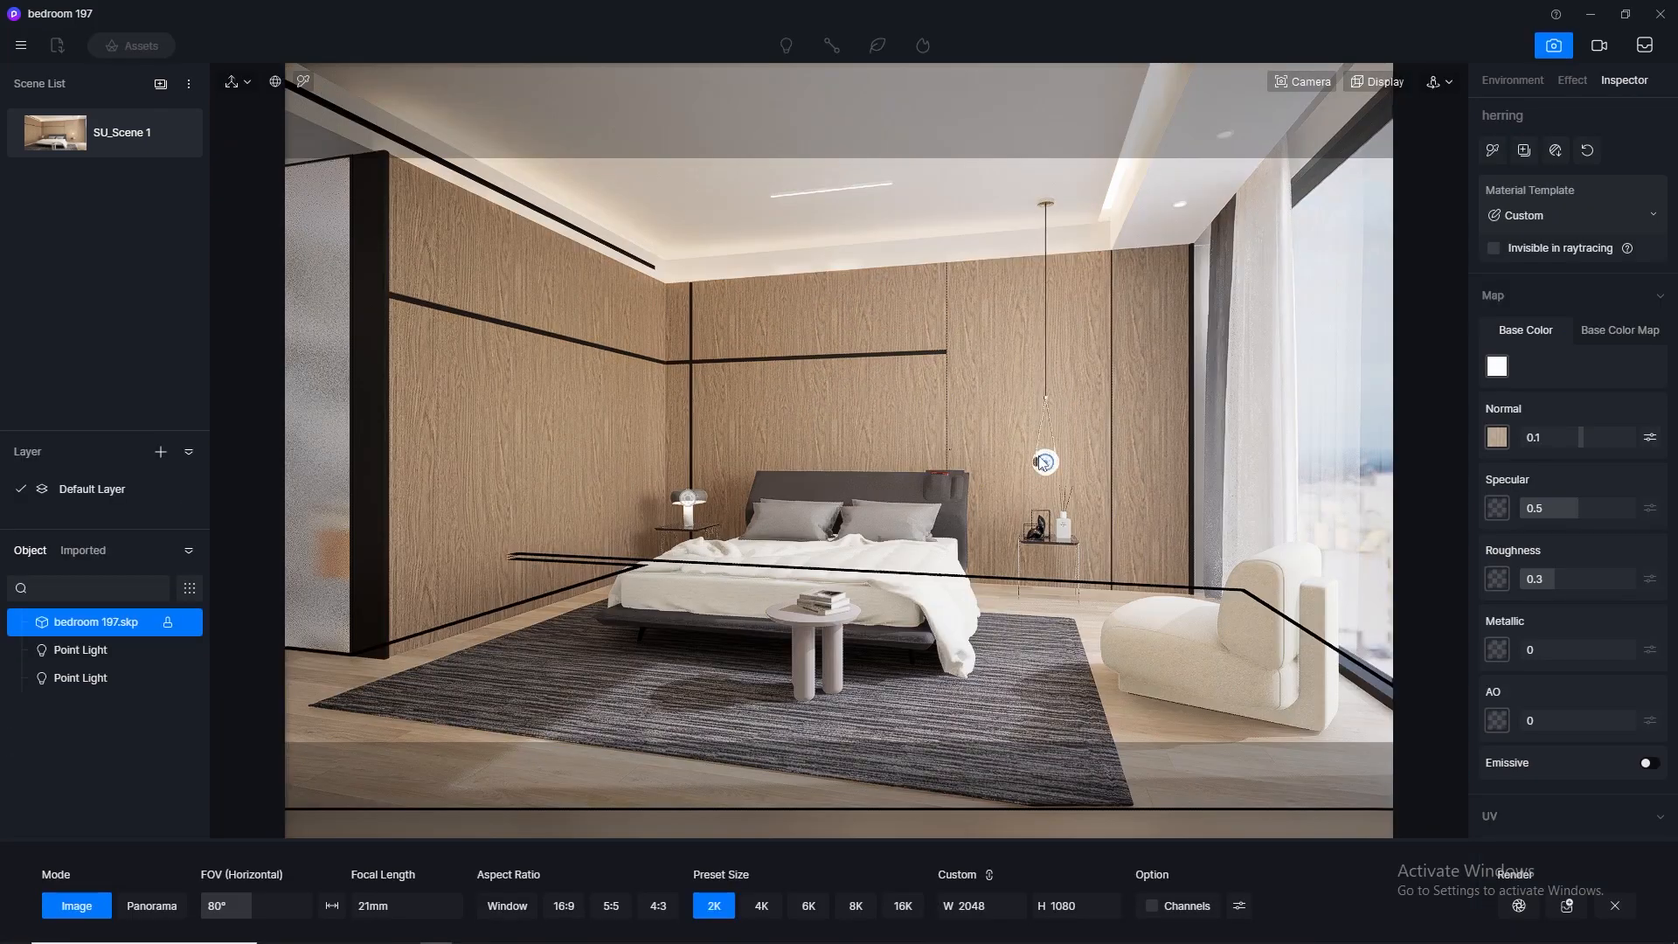
Step: Set the image render to the 4K preset size and enable channel output
click(762, 907)
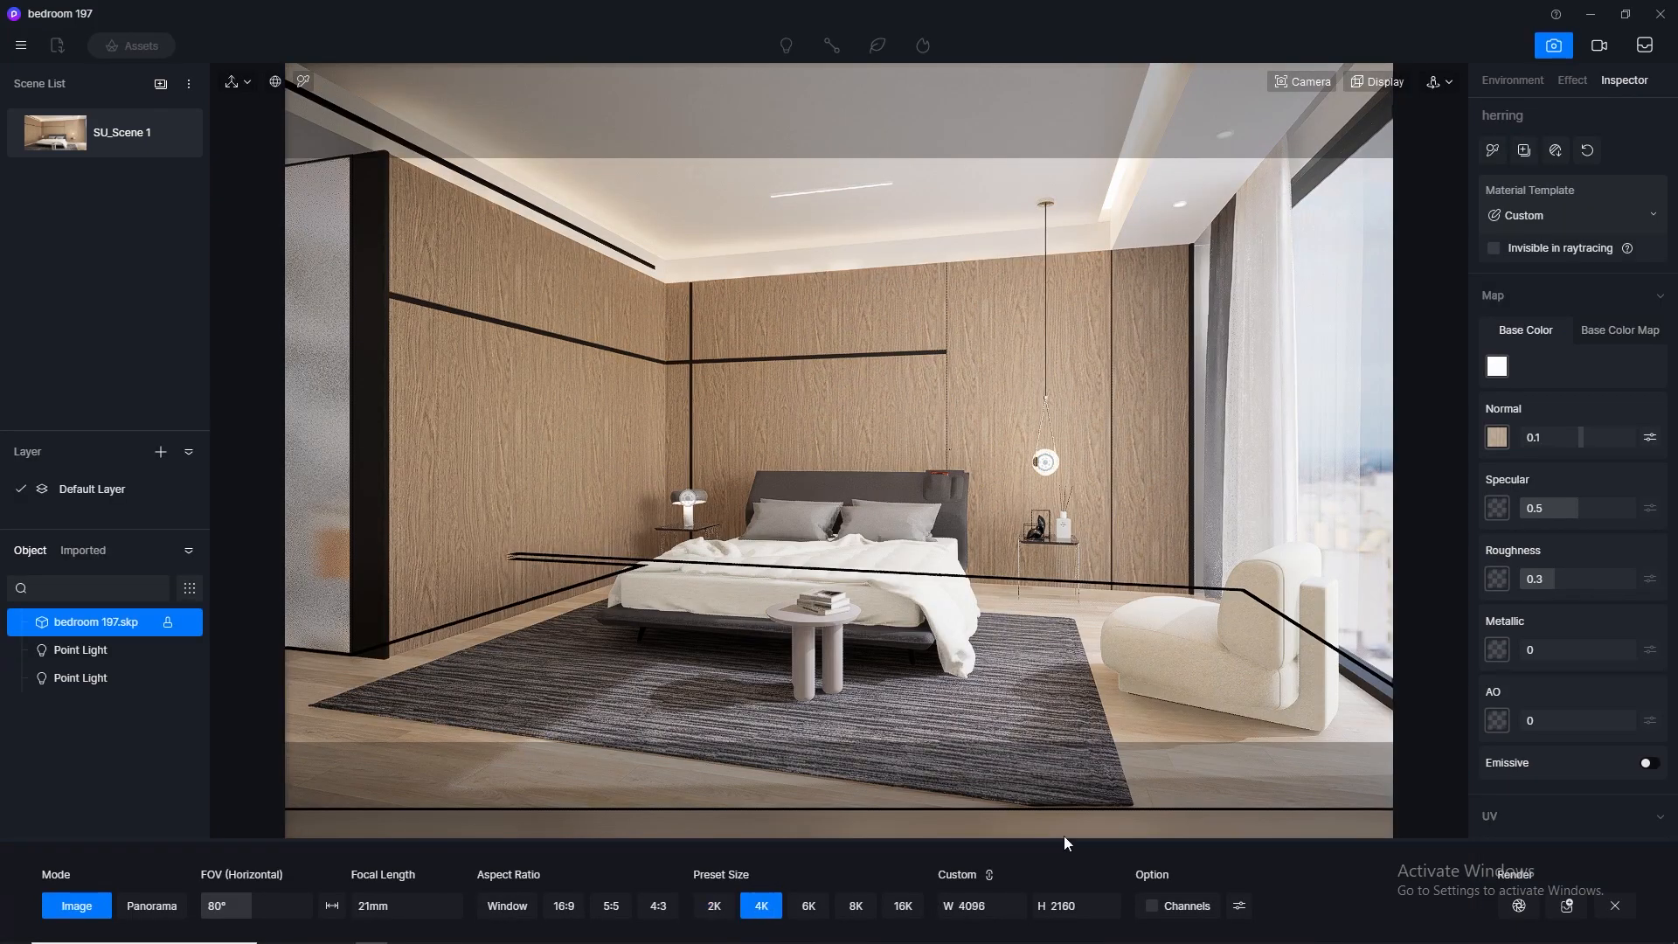
click(1153, 906)
Step: Review the environment's HDRI and sun settings and the post-processing effect values before rendering
click(1522, 81)
scroll(1677, 307, down, 3)
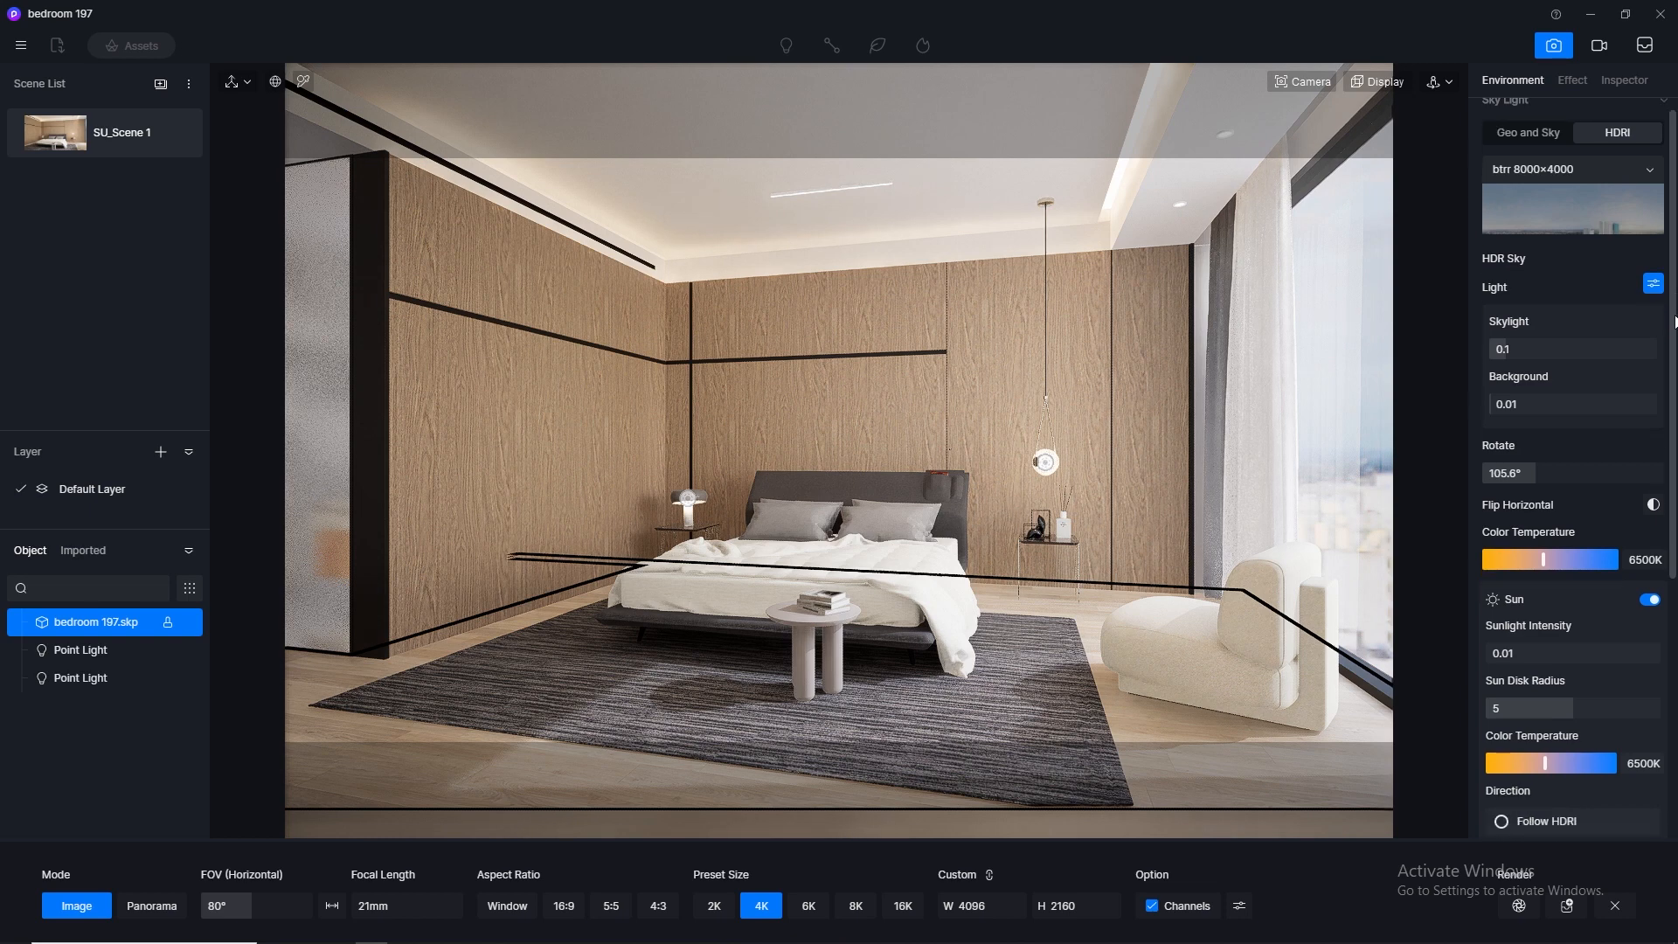
scroll(1574, 464, down, 2)
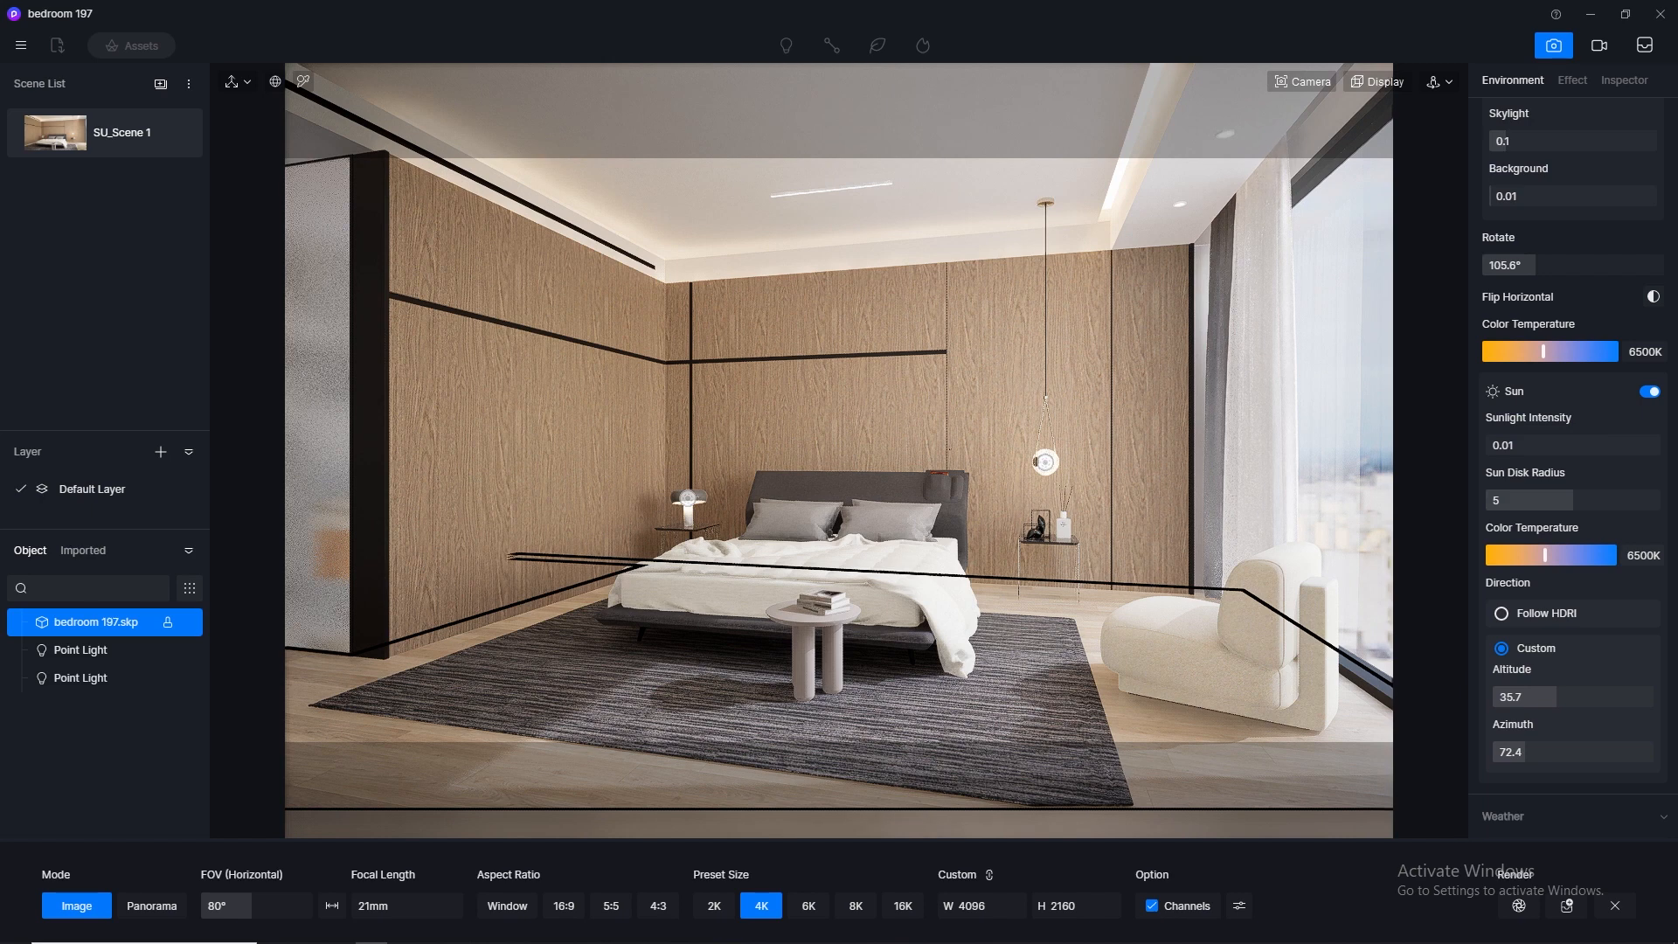
scroll(1539, 349, up, 5)
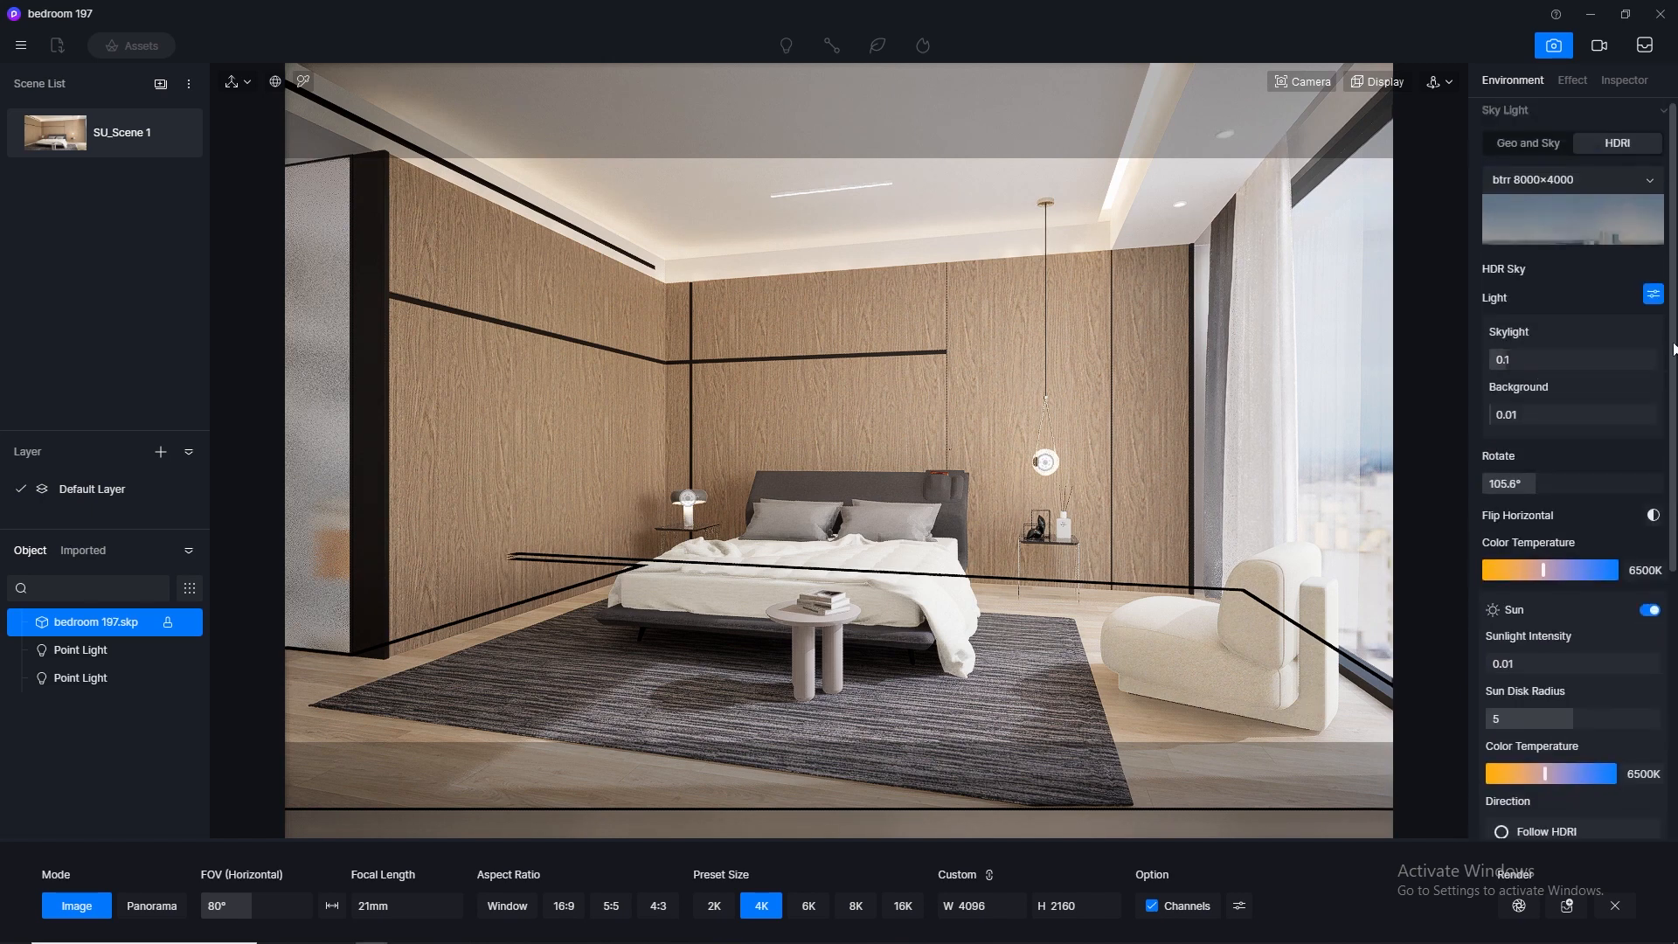
click(1574, 80)
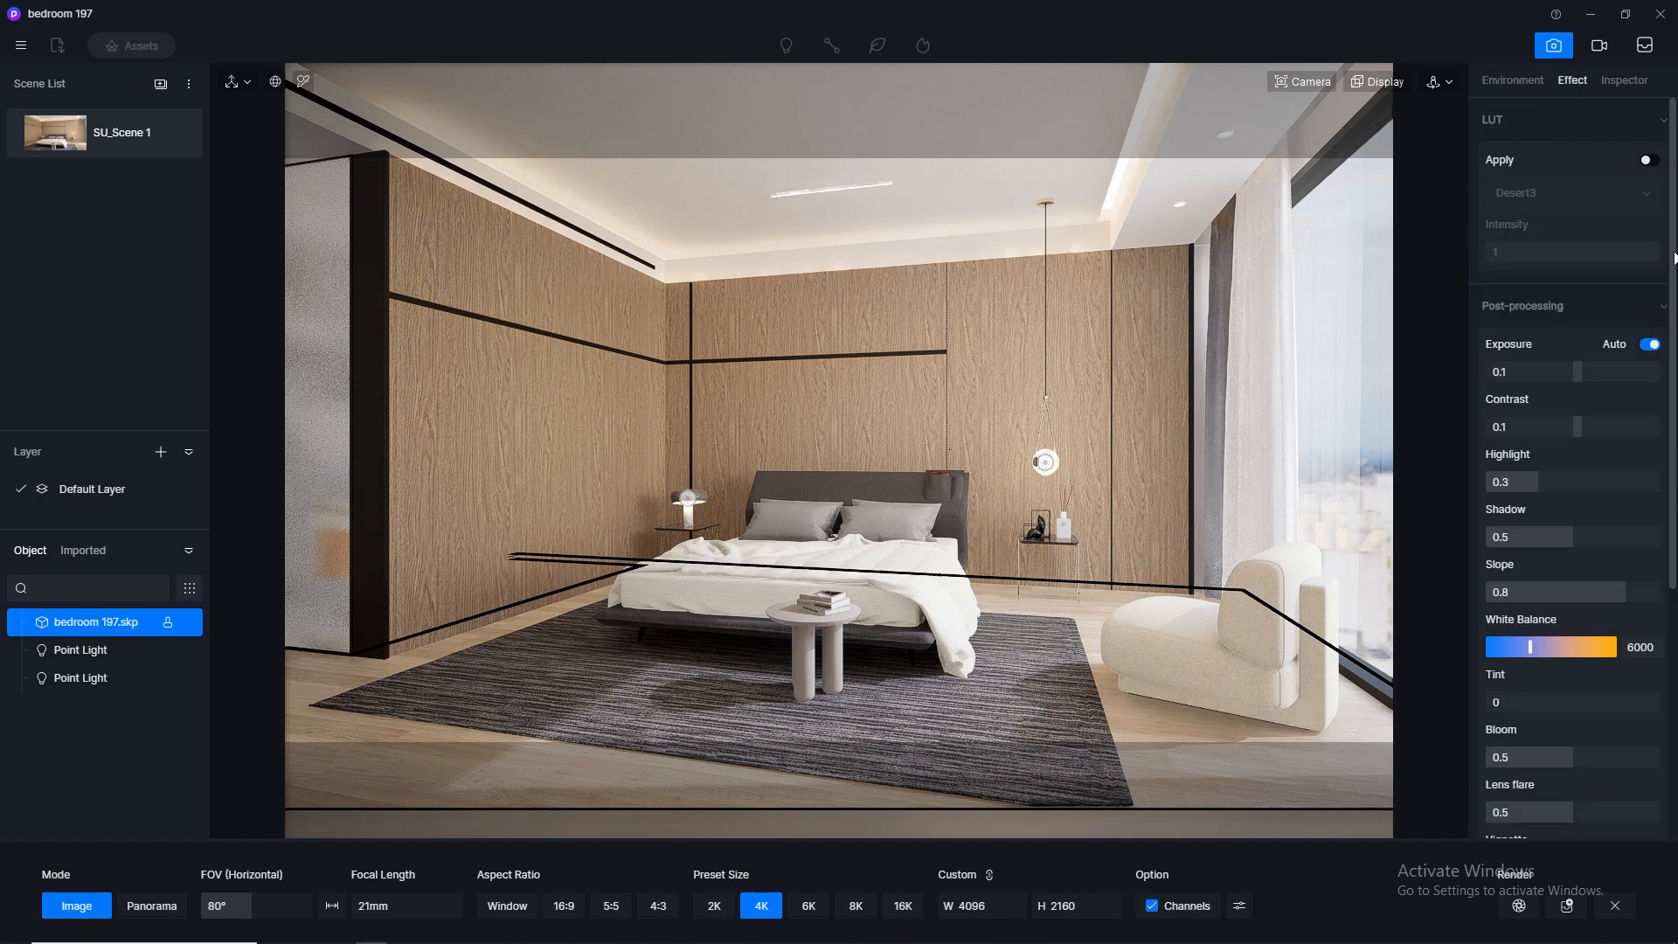
scroll(1573, 437, down, 3)
scroll(1573, 437, down, 3)
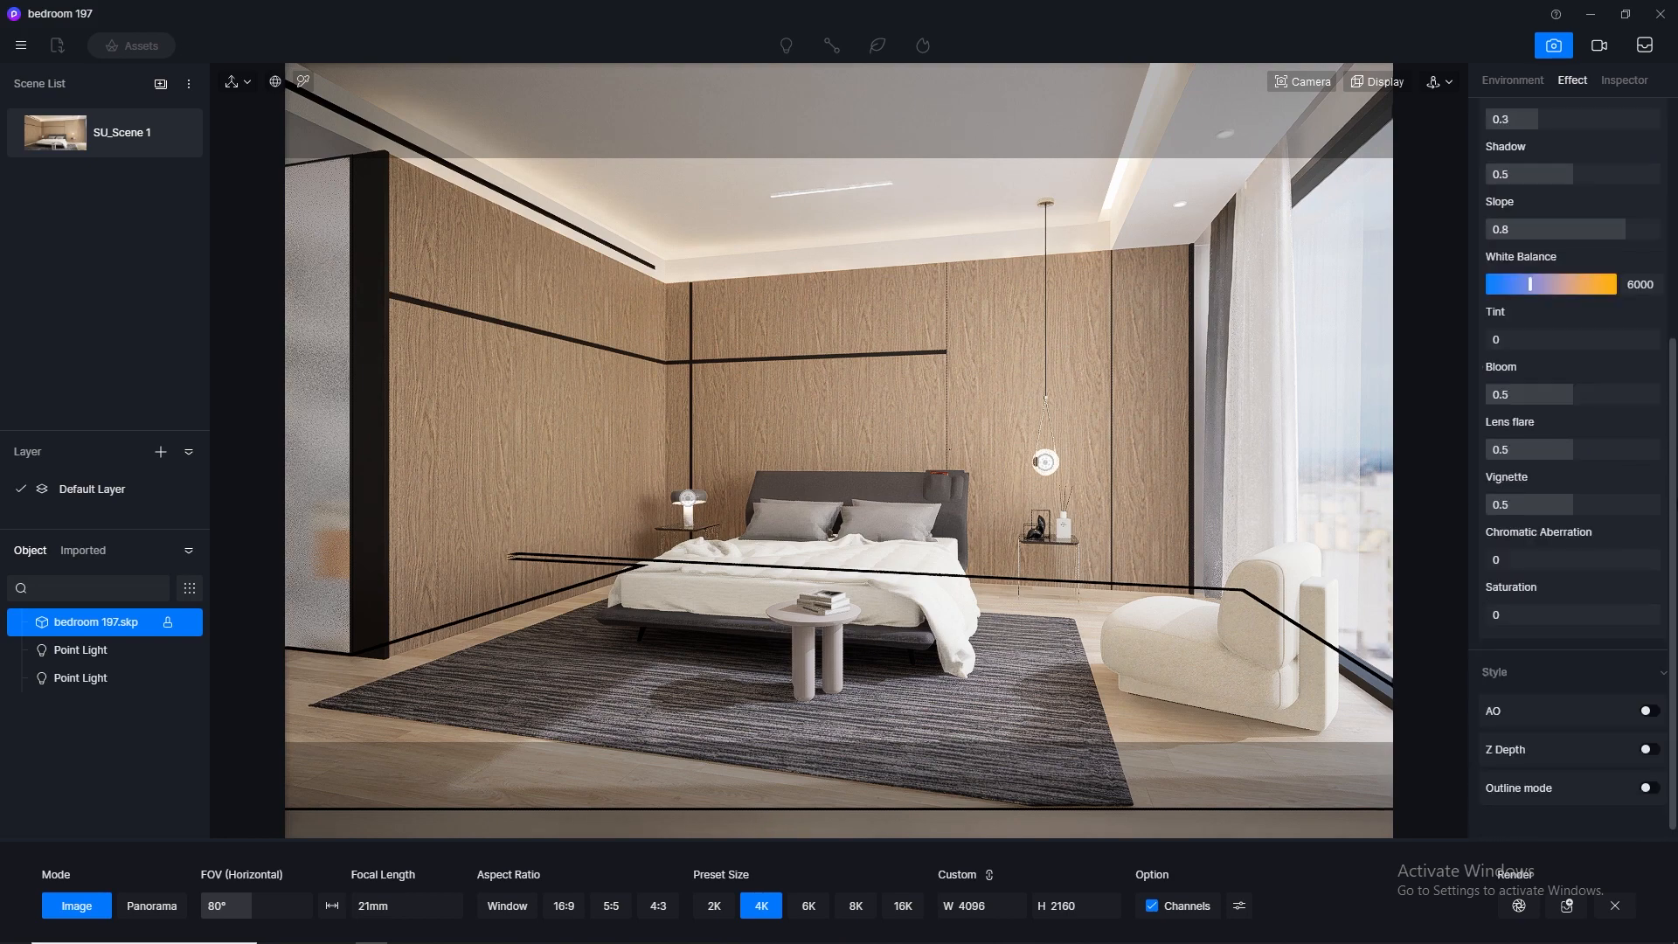
Step: Render the 4K image and save it as D5_Image_20230722_221945.png in the image folder of #197 bedroom
click(1519, 906)
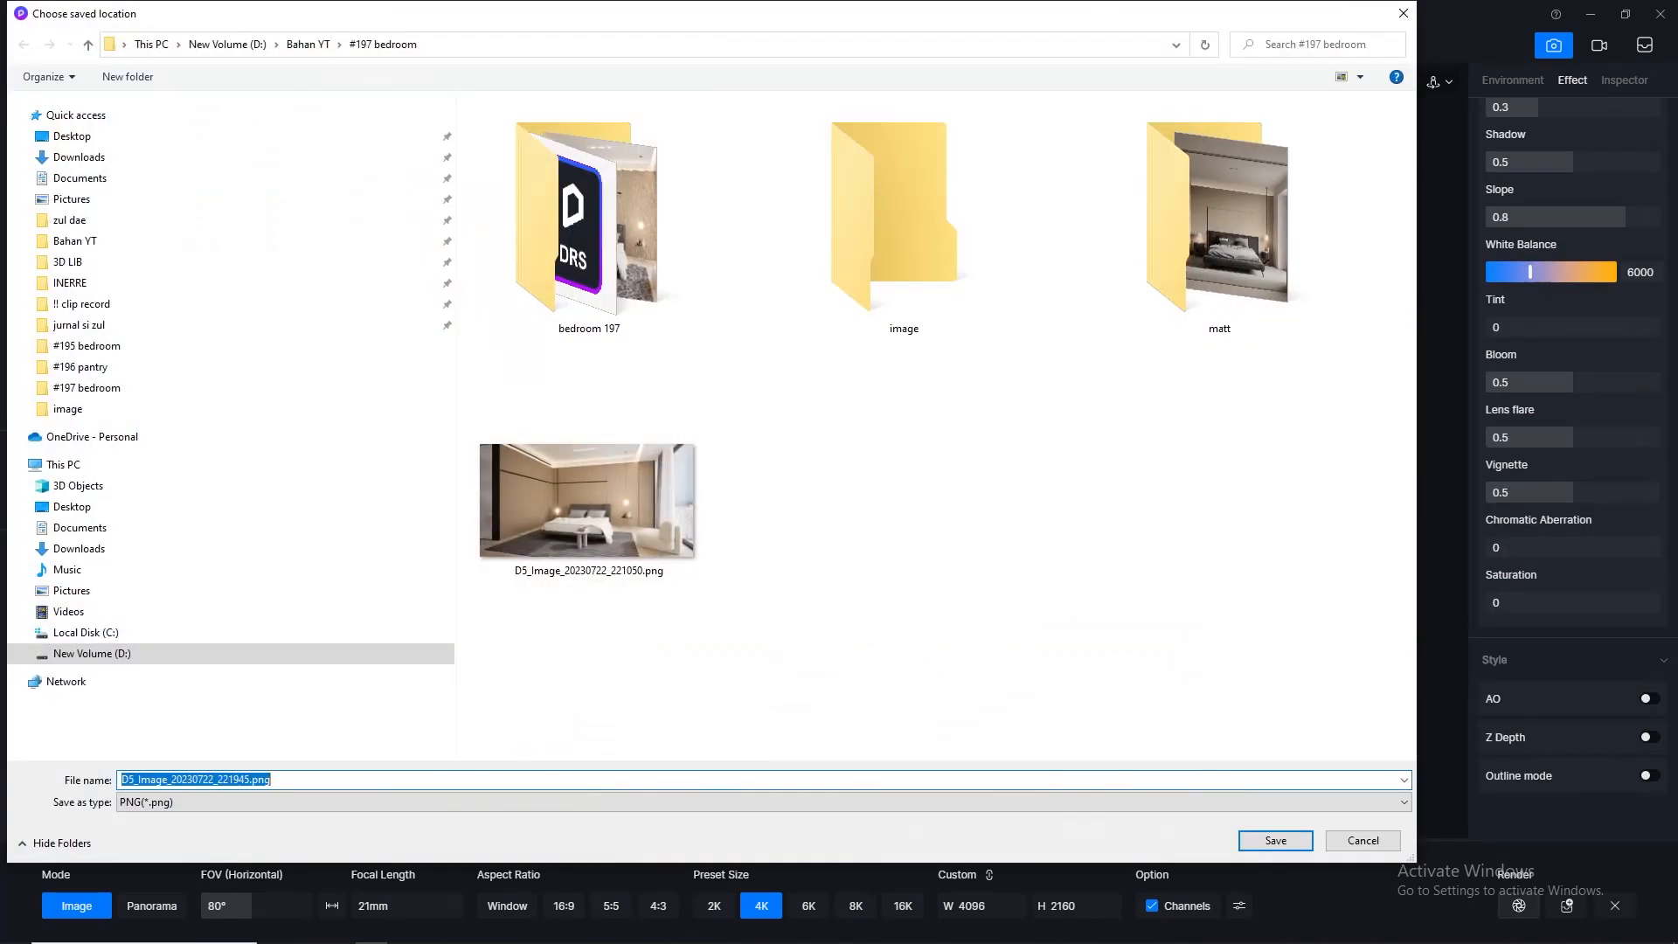
double_click(903, 227)
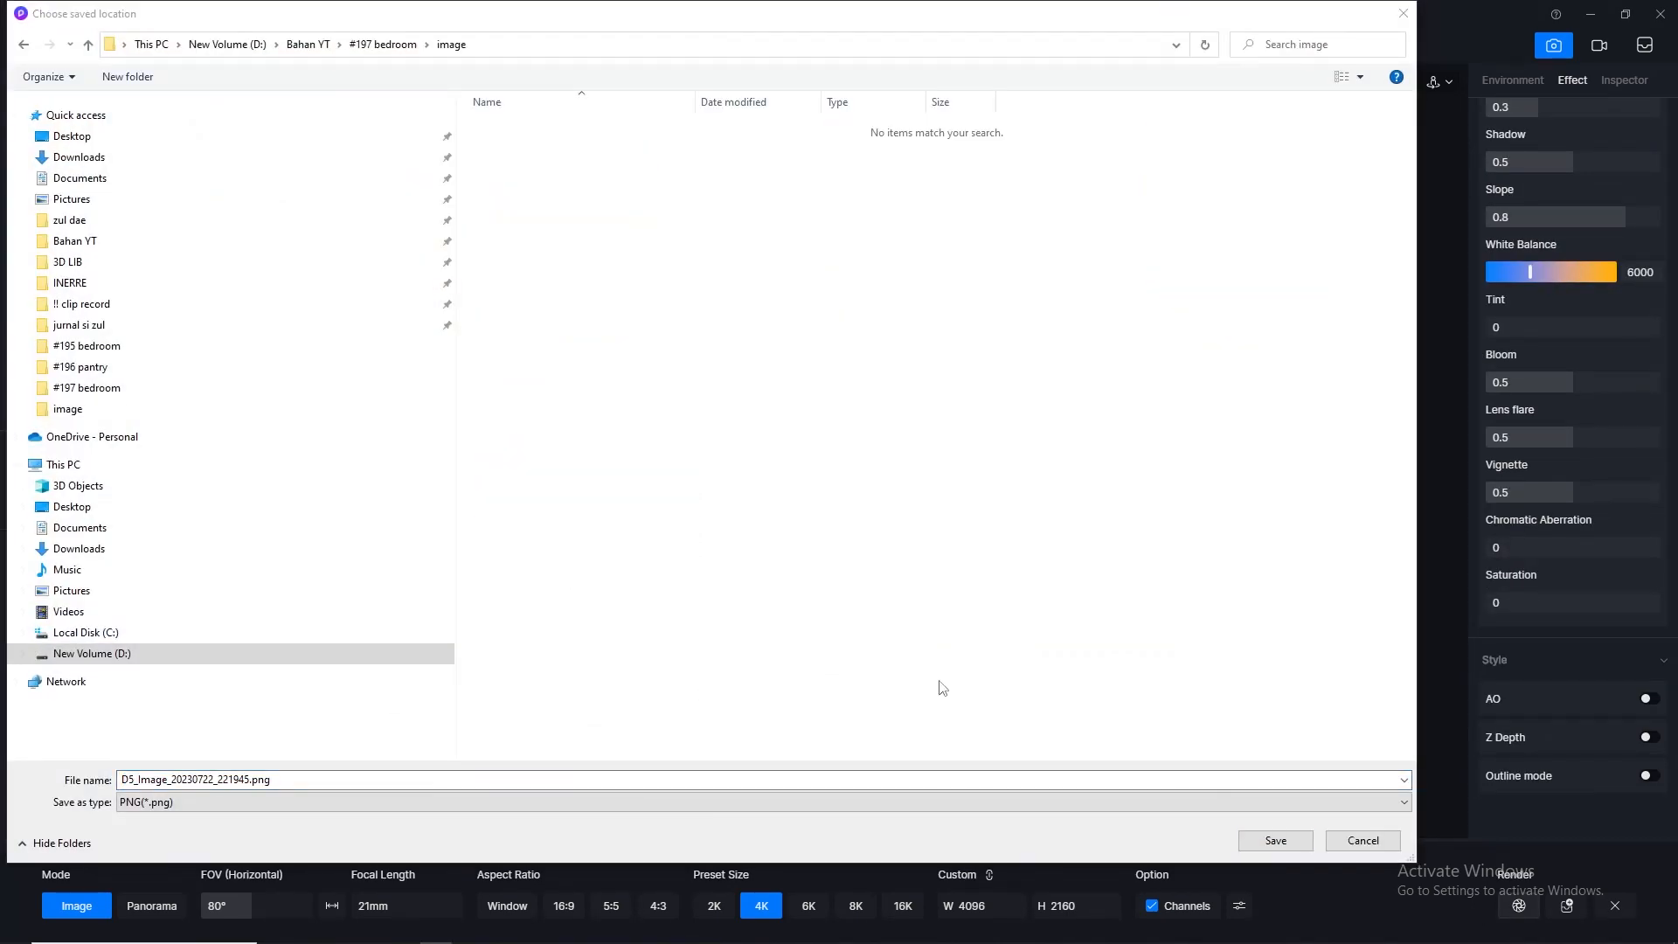
click(1276, 835)
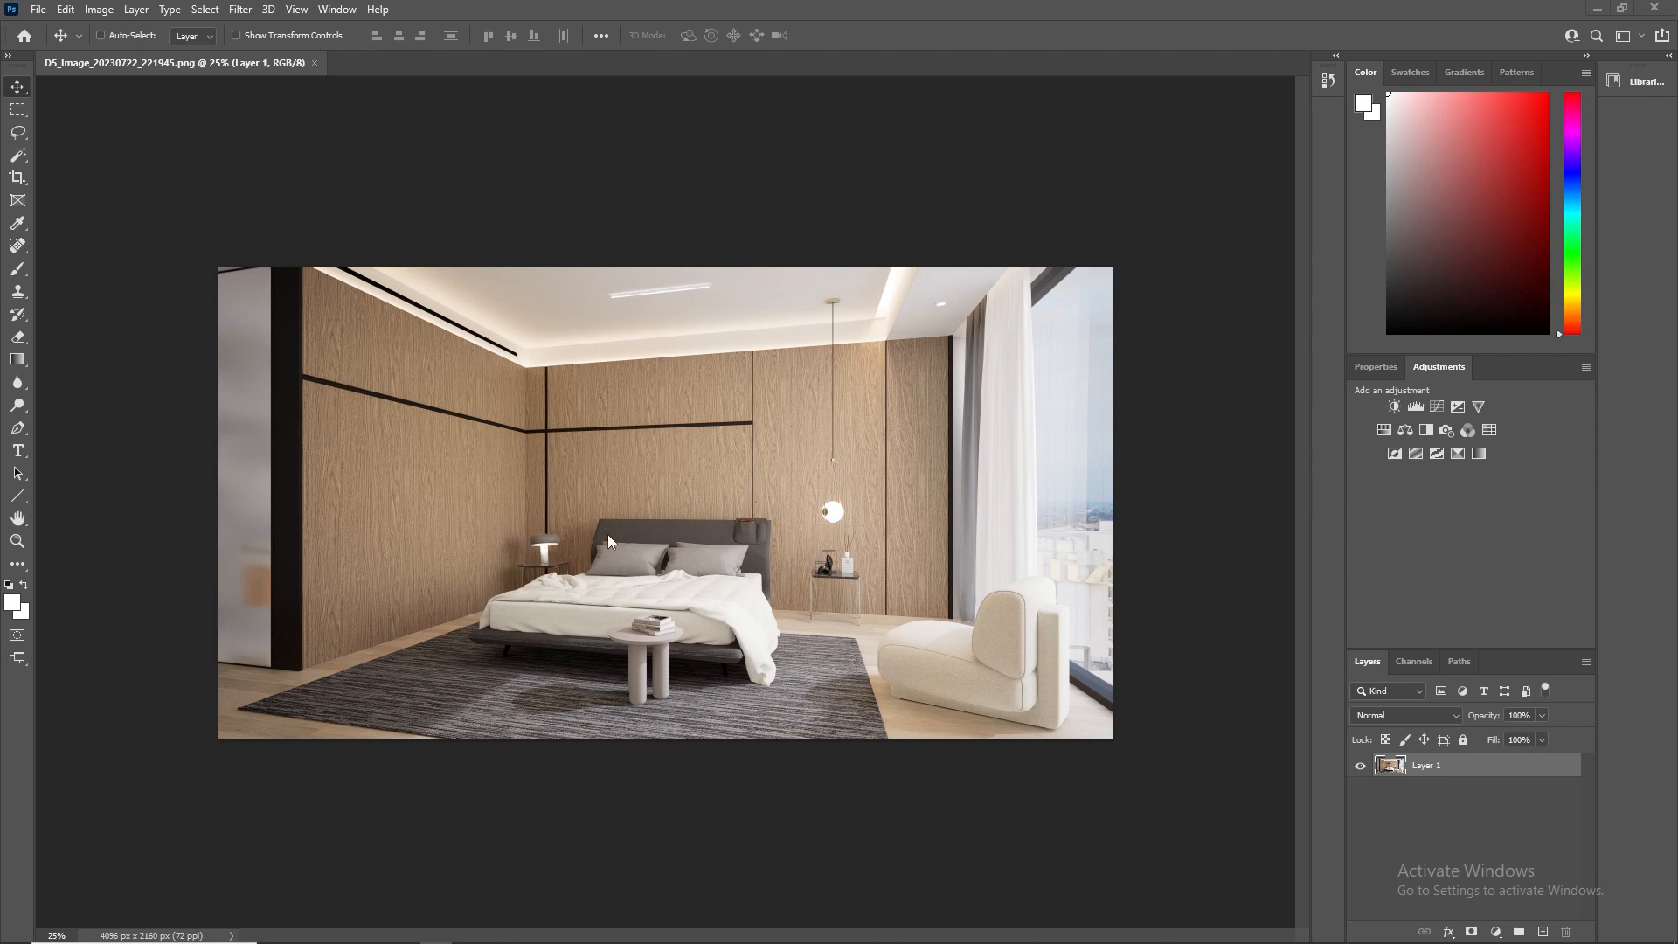
Step: In Photoshop, convert the rendered image to 16 Bits/Channel and turn Layer 1 into a smart object
key(ctrl+plus)
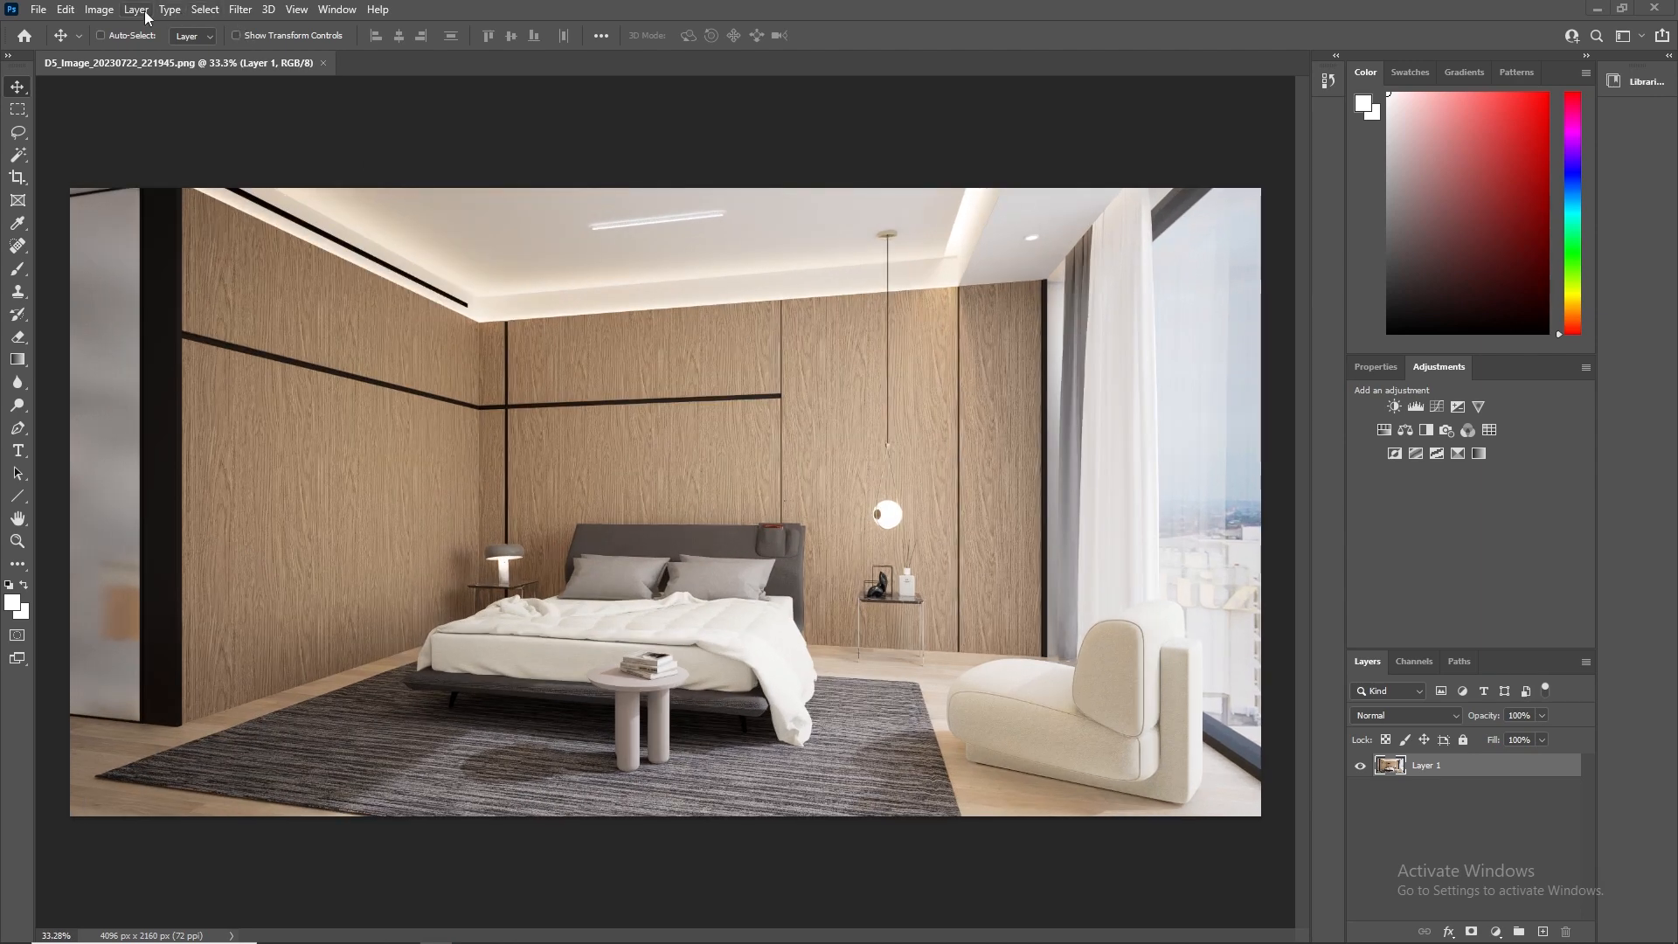
click(99, 9)
mouse_move(108, 29)
click(315, 186)
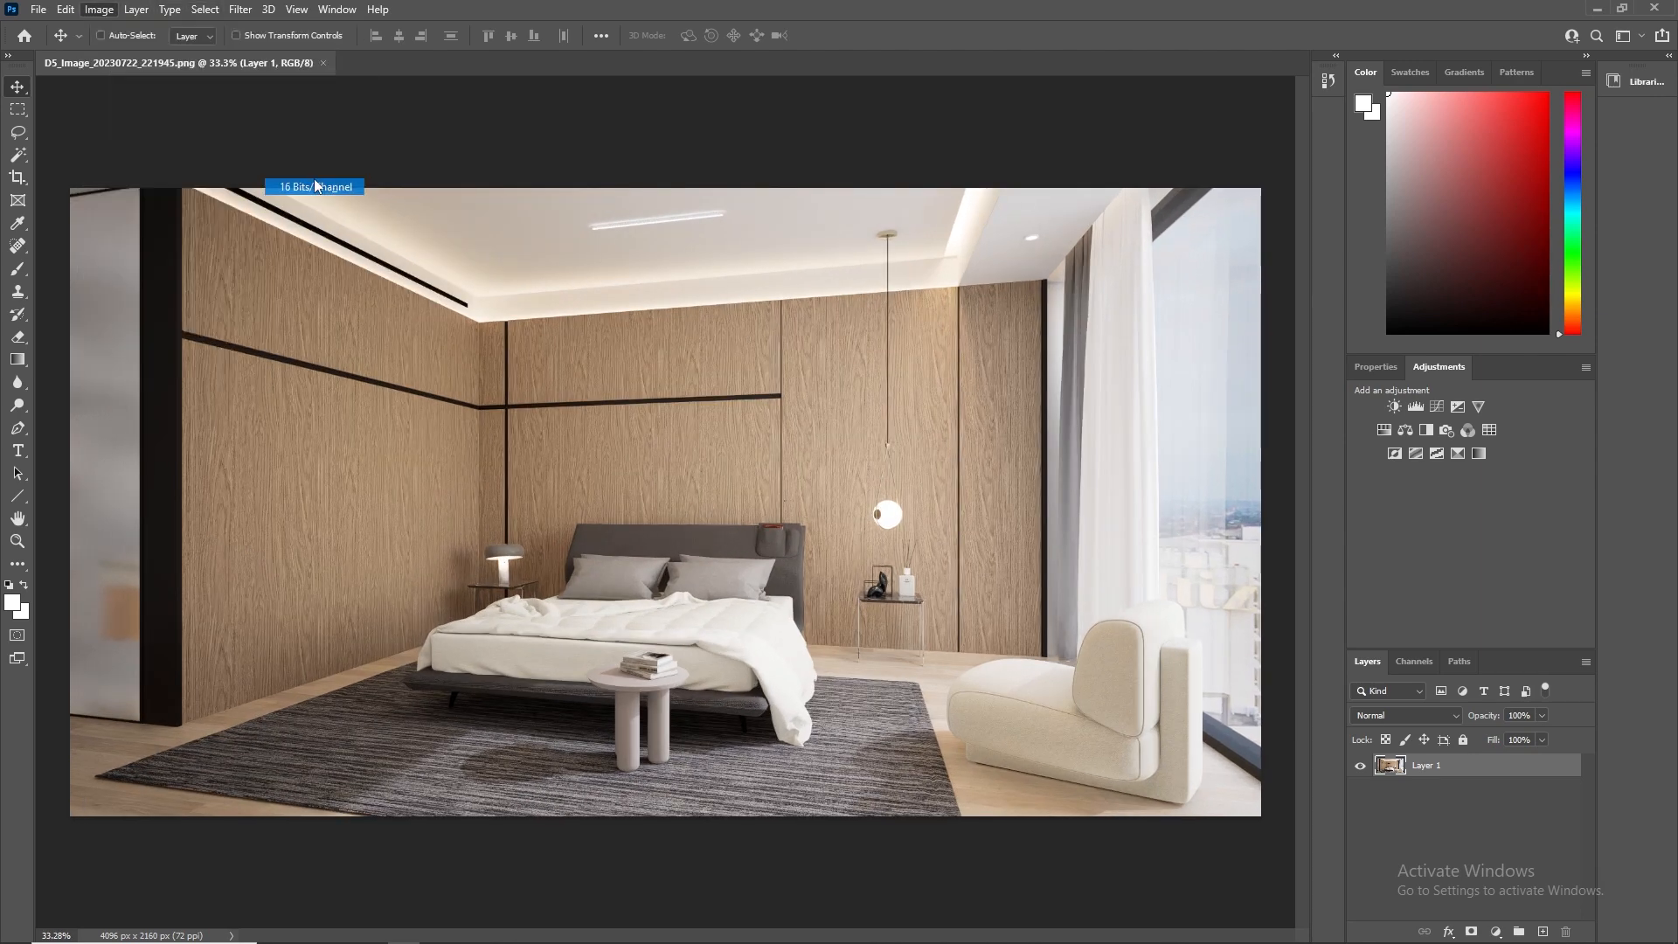
right_click(1421, 762)
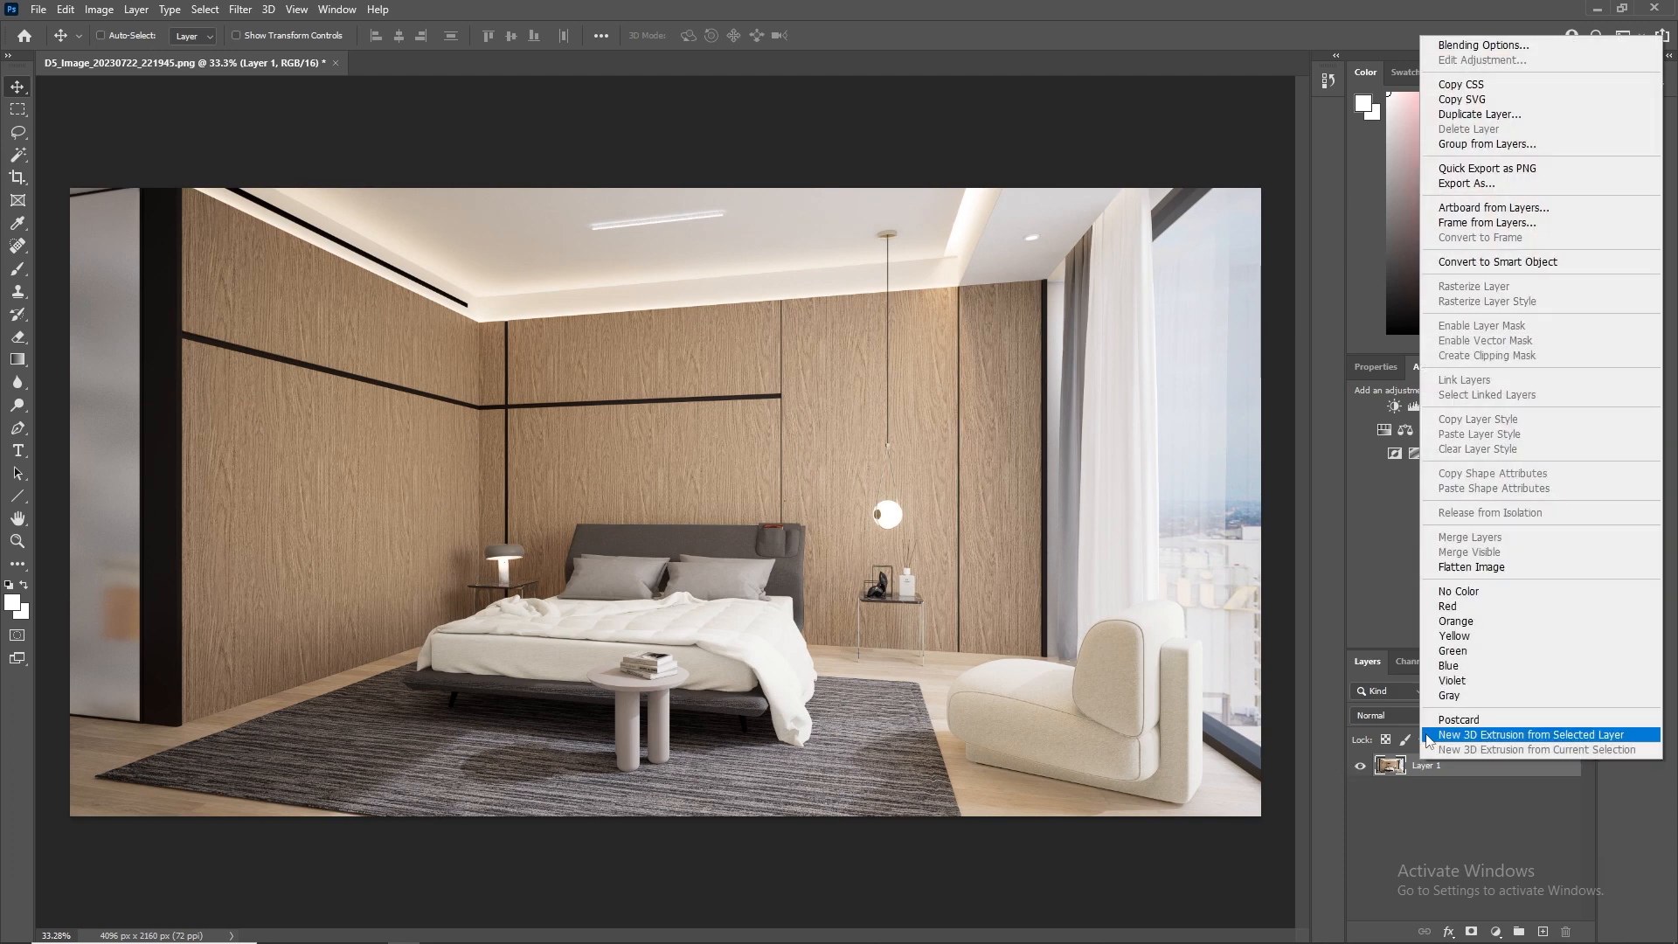
click(1497, 261)
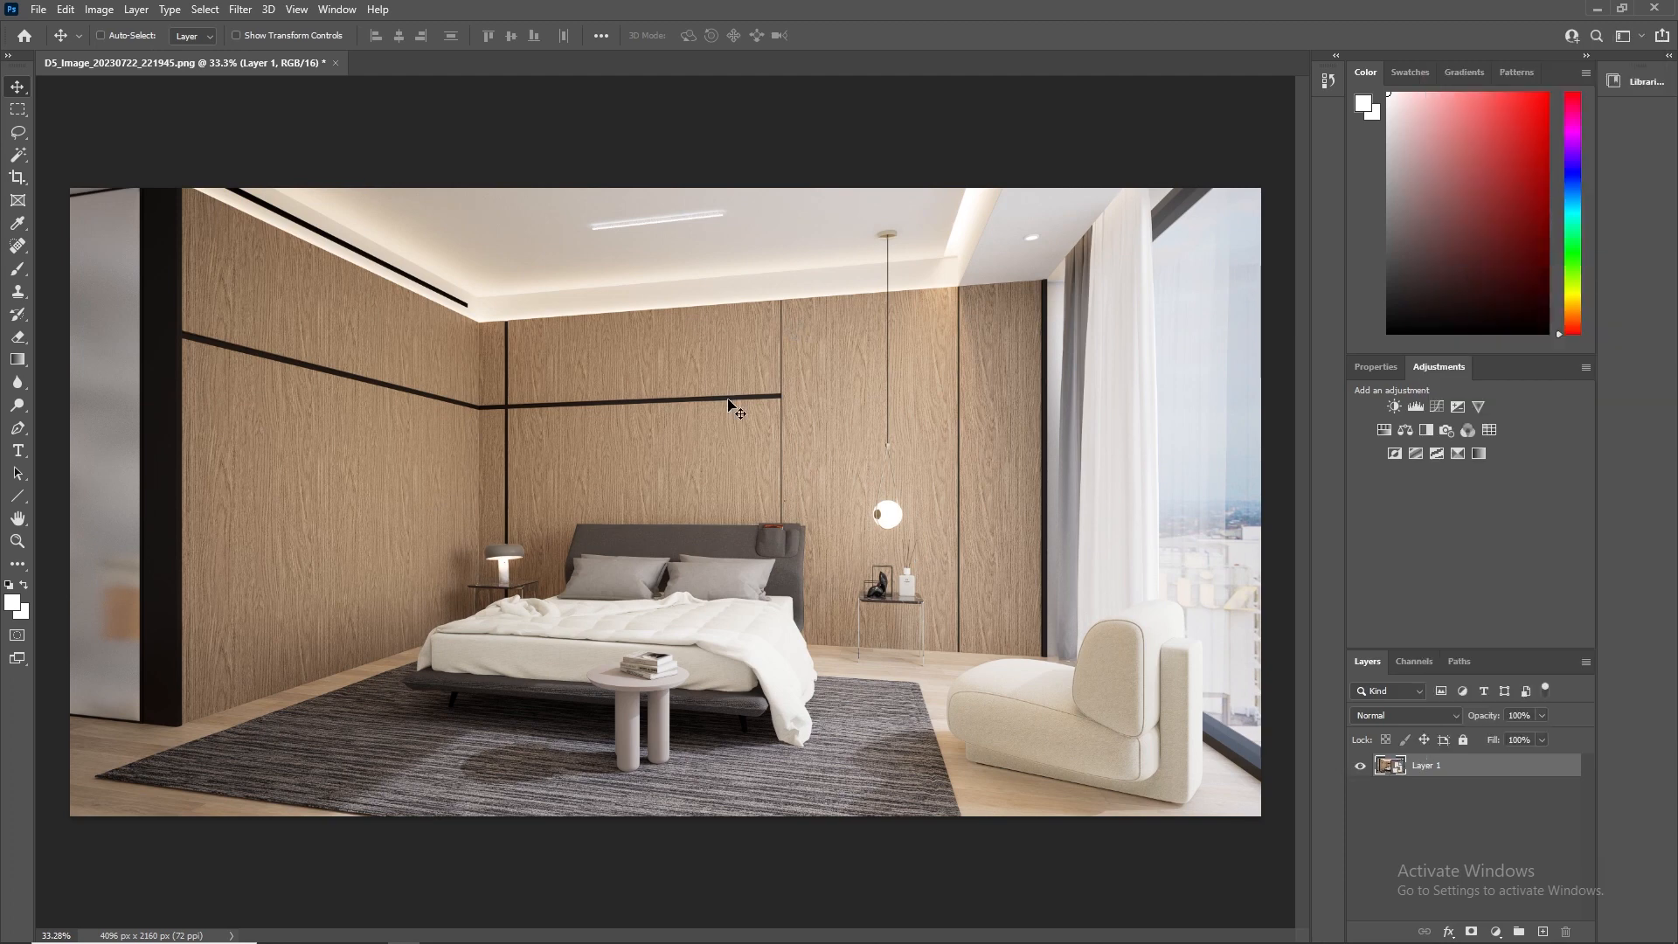
Step: Start a Camera Raw Filter on Layer 1, apply the automatic tone adjustments and reset the vibrance to 0
click(241, 8)
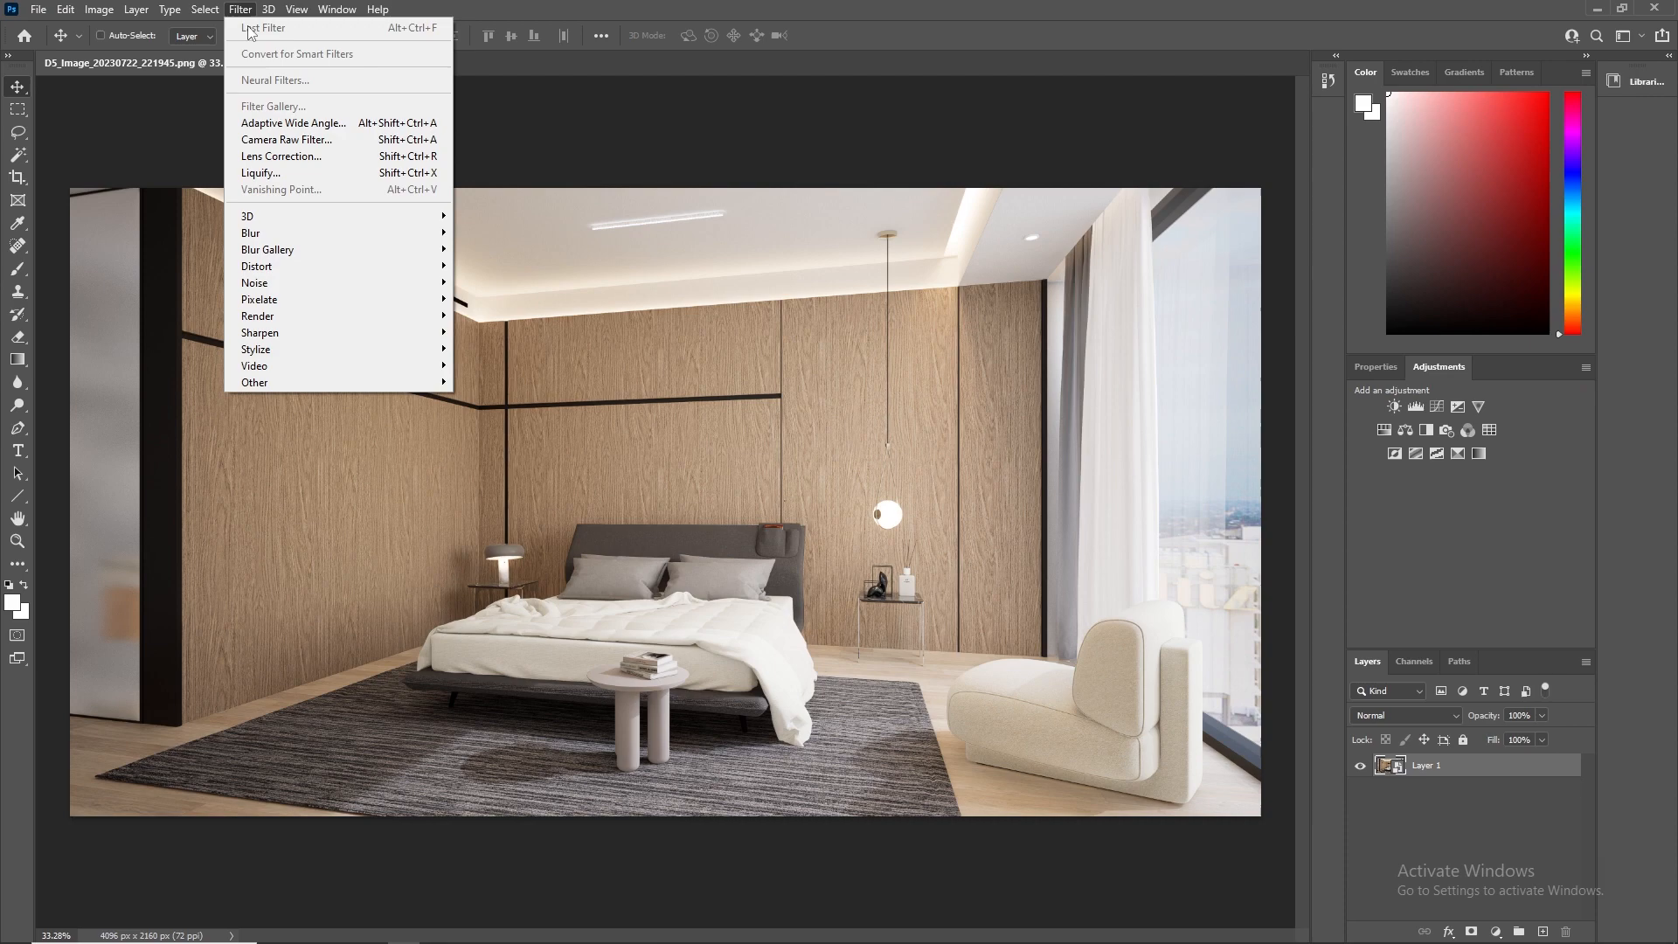
click(289, 139)
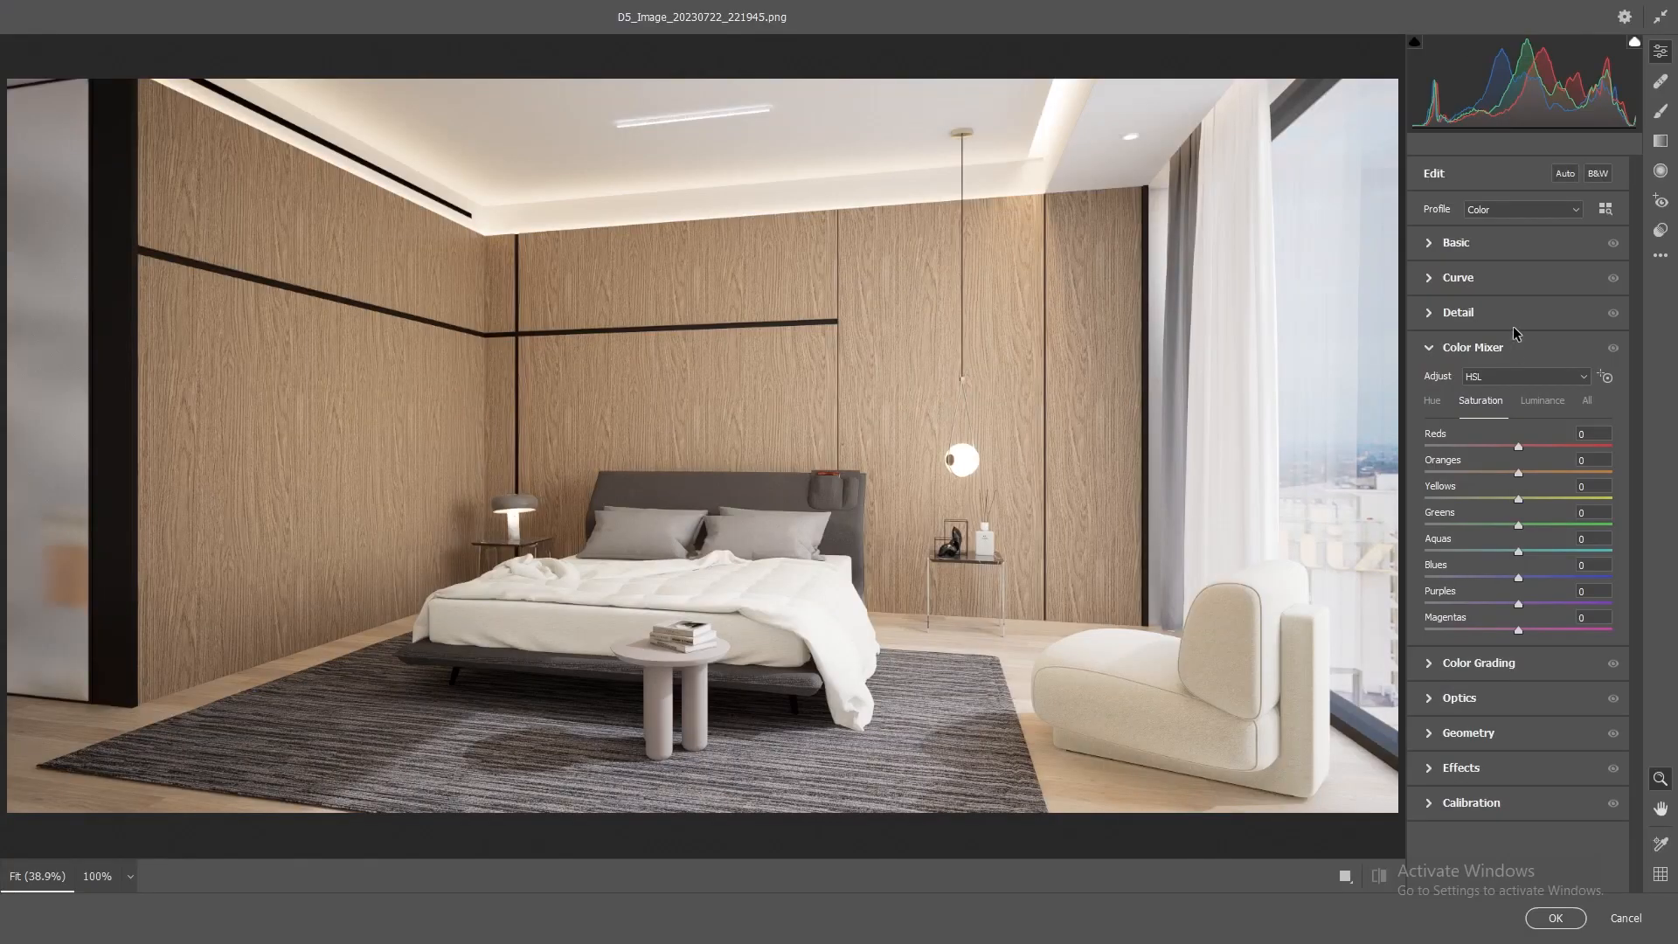
click(1566, 174)
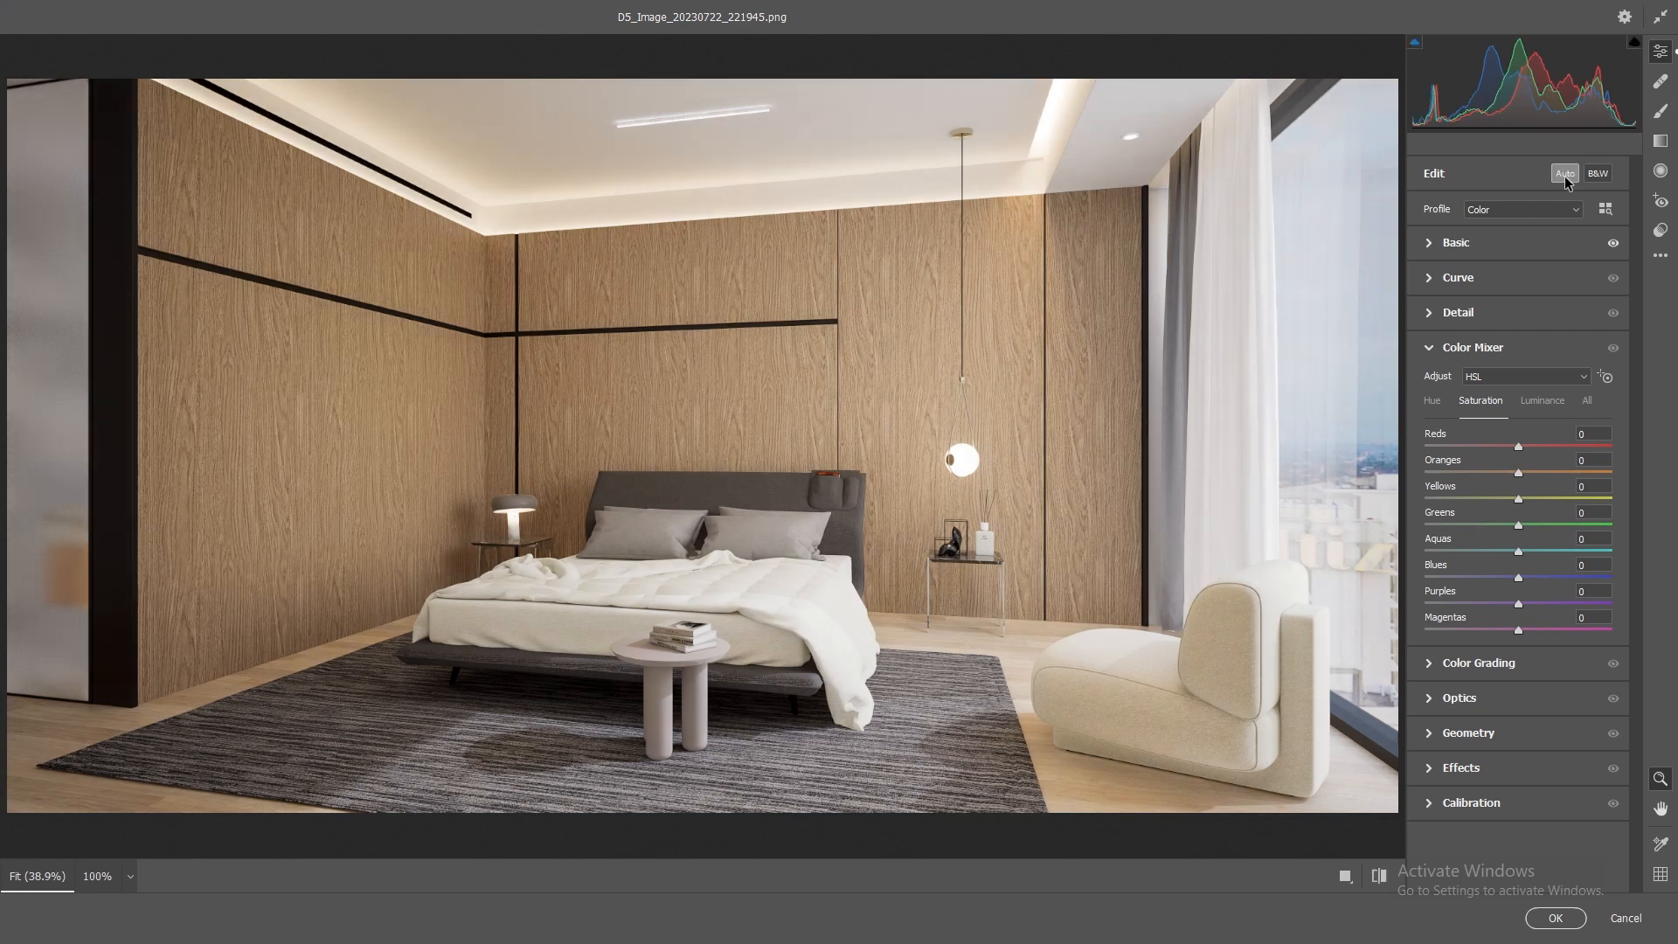
click(1430, 245)
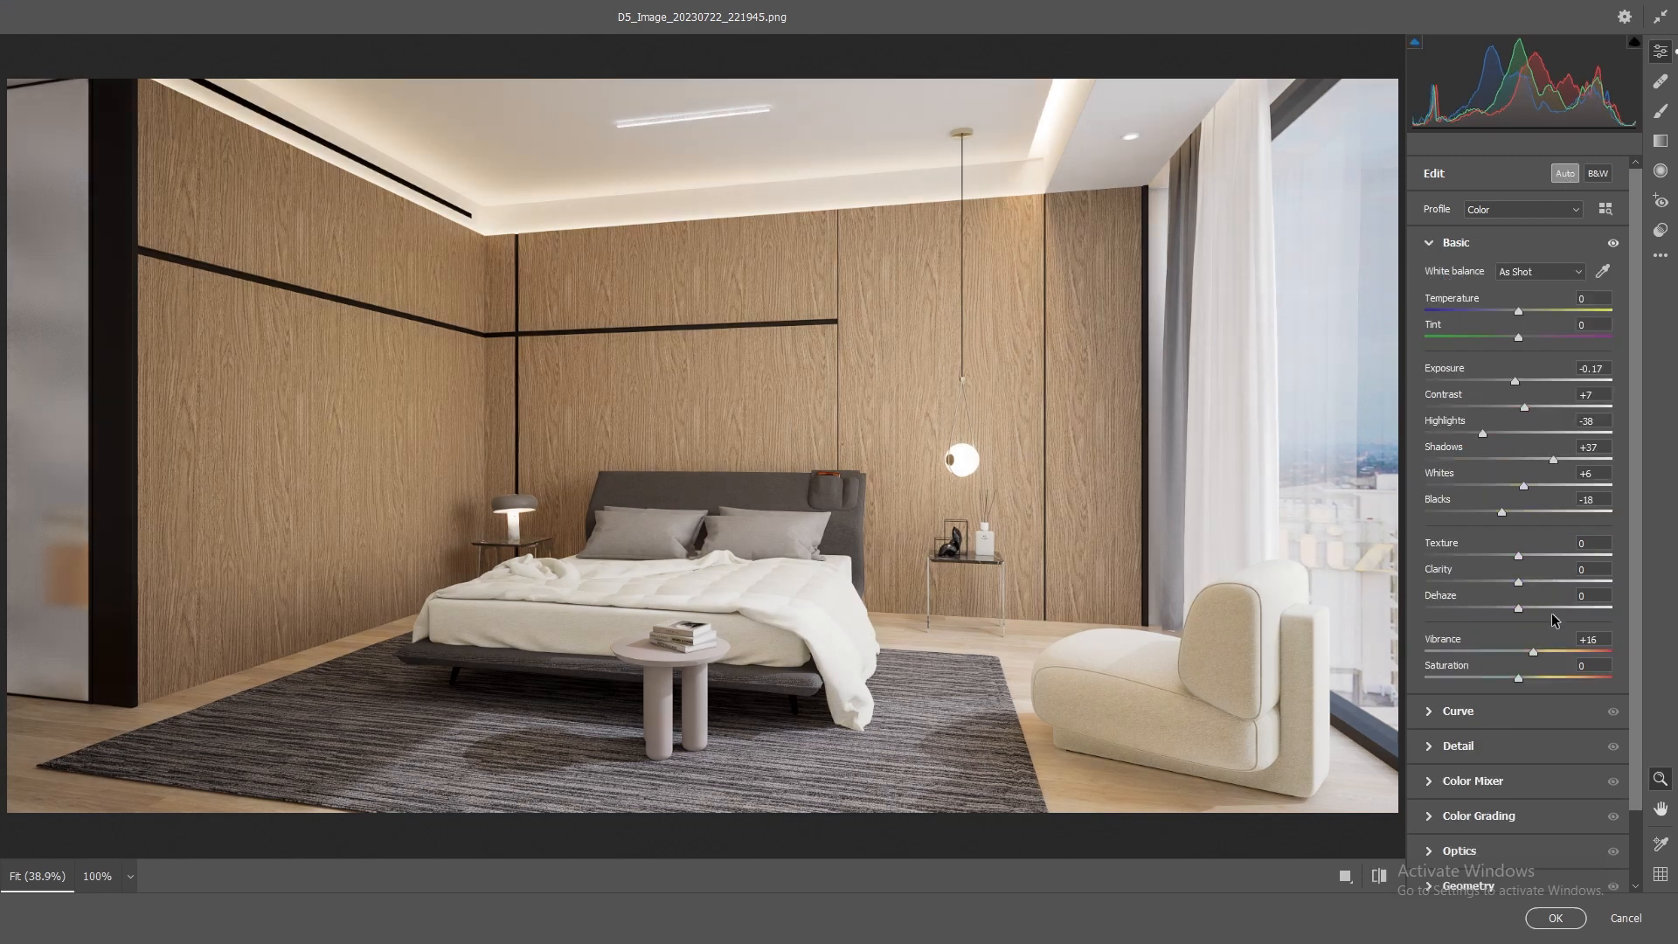
double_click(1535, 652)
Step: Set the texture to +20, the clarity to +10 and the dehaze to +10
click(1521, 556)
text(20)
key(Return)
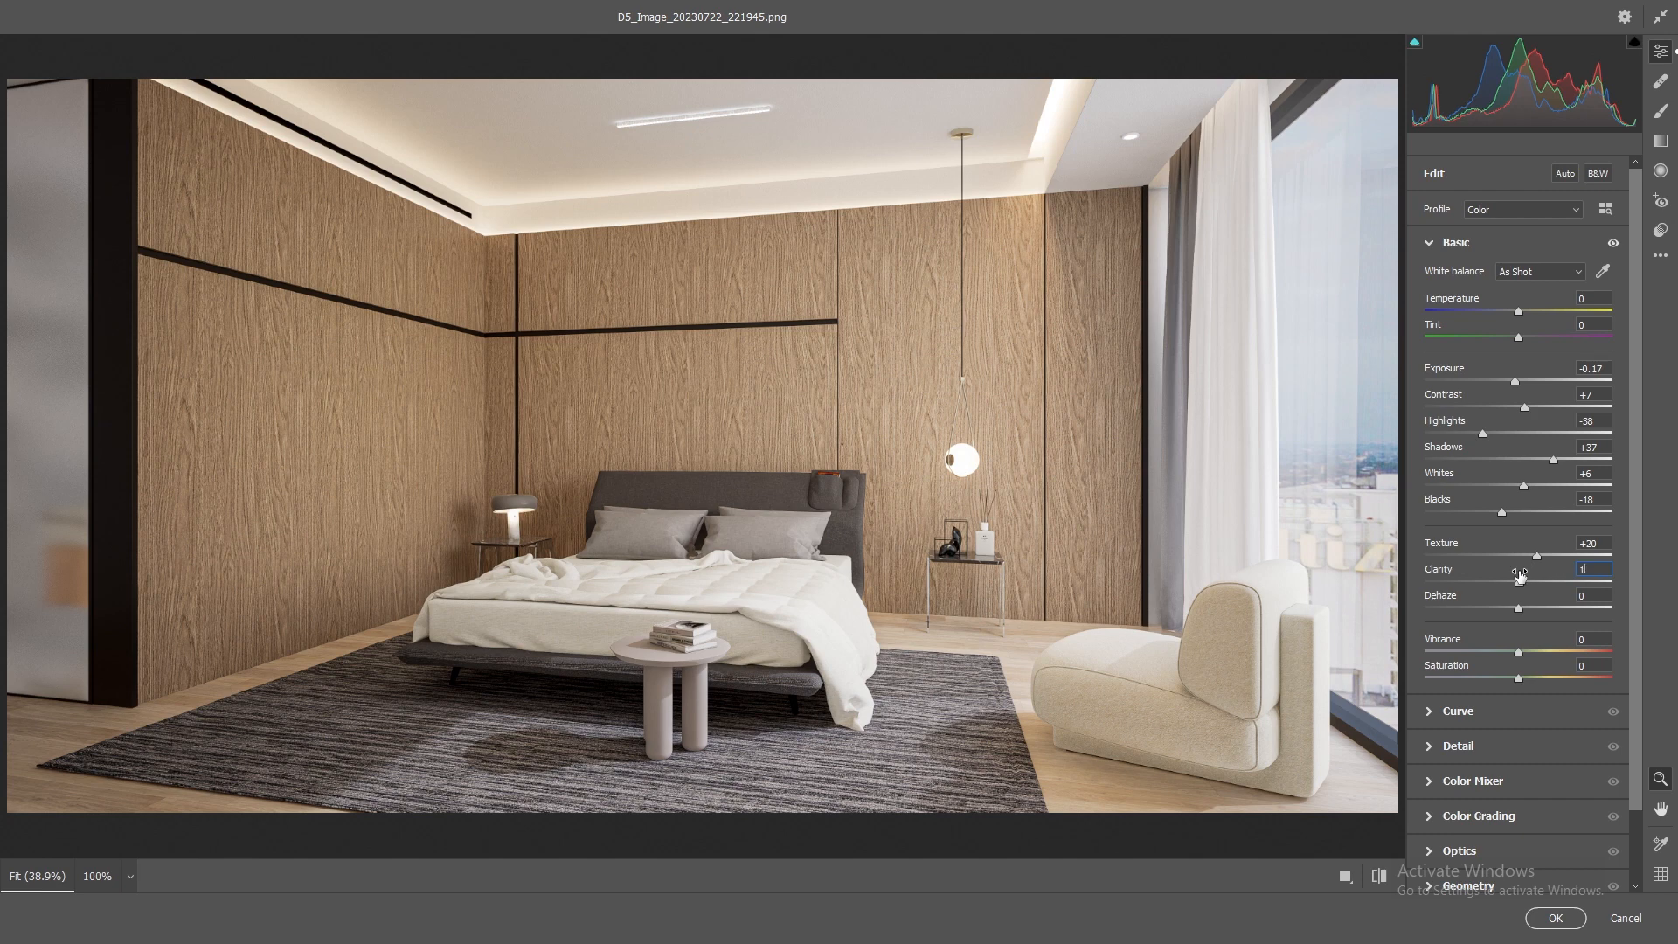
drag(1514, 577, 1521, 576)
click(1522, 605)
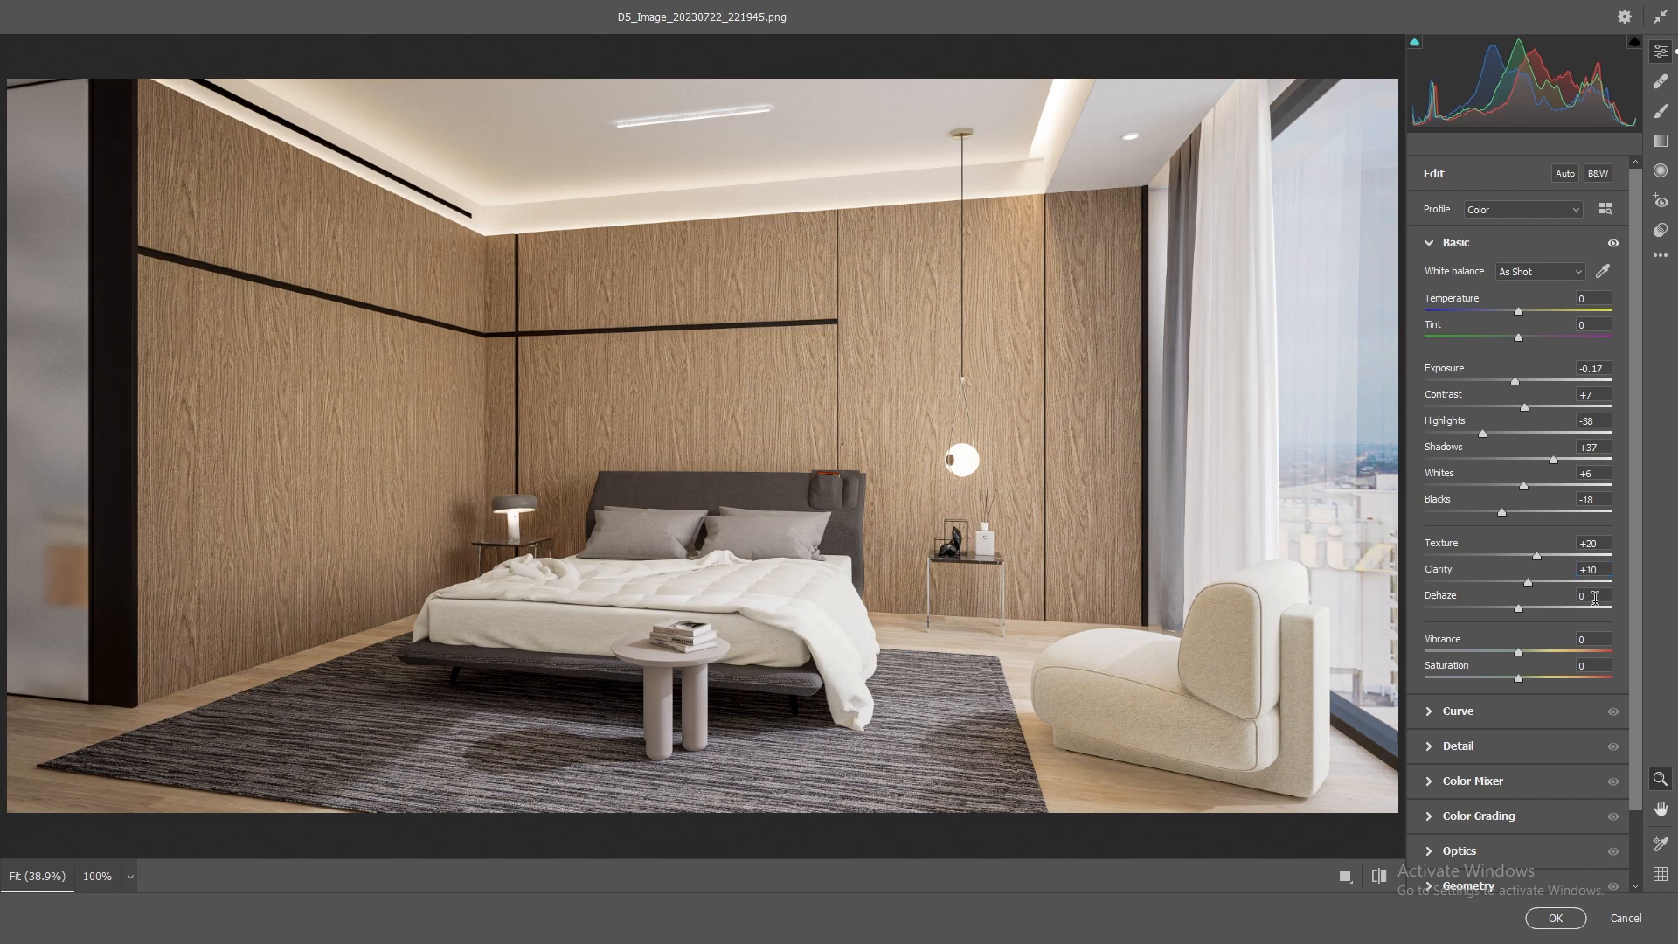
text(10)
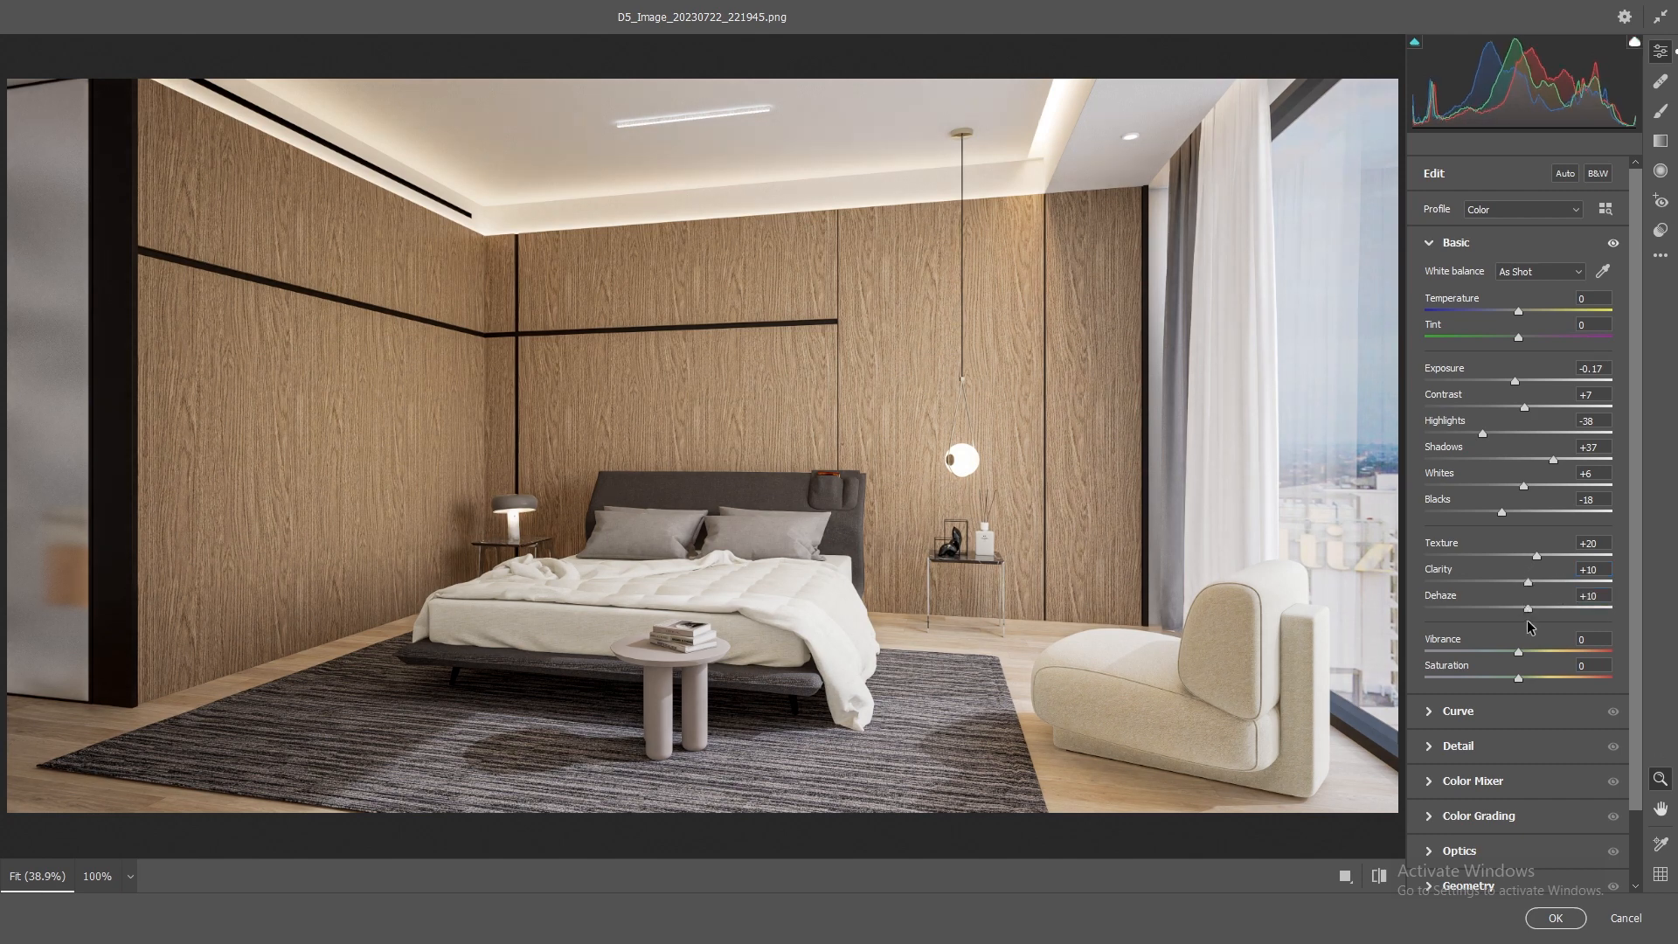
Step: Adjust the parametric curve to highlights +22, lights -14 and darks -13
click(1433, 712)
scroll(1433, 612, down, 1)
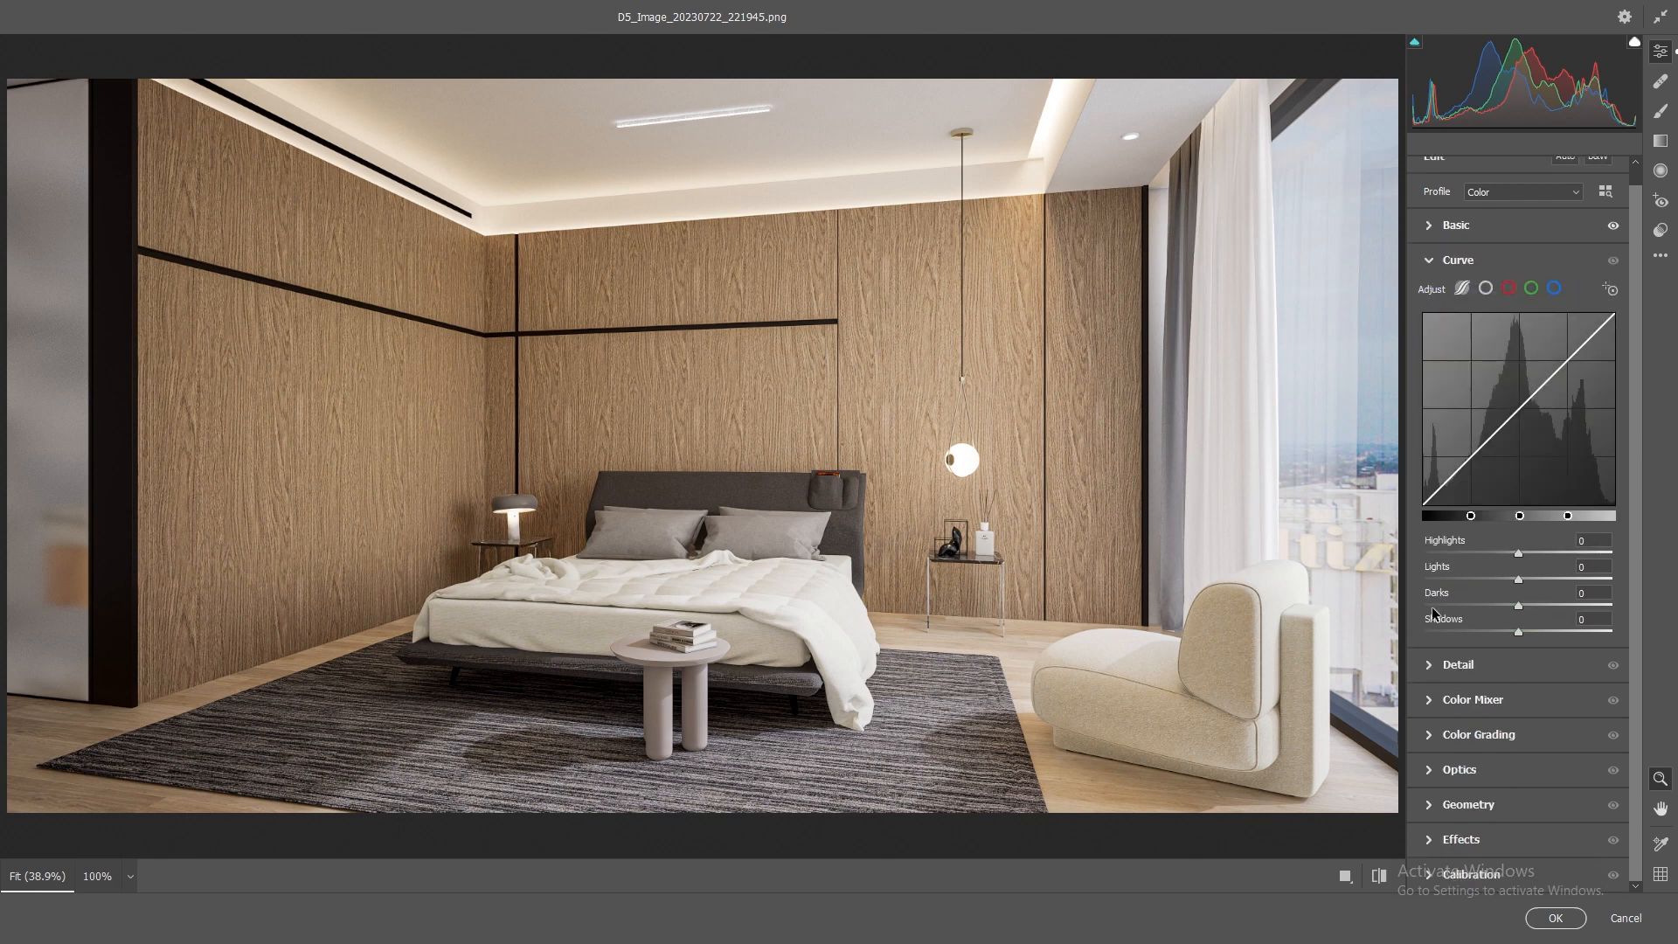
mouse_move(1519, 556)
mouse_down()
mouse_move(1488, 556)
mouse_move(1561, 561)
mouse_move(1480, 573)
mouse_move(1540, 575)
mouse_move(1505, 577)
mouse_up()
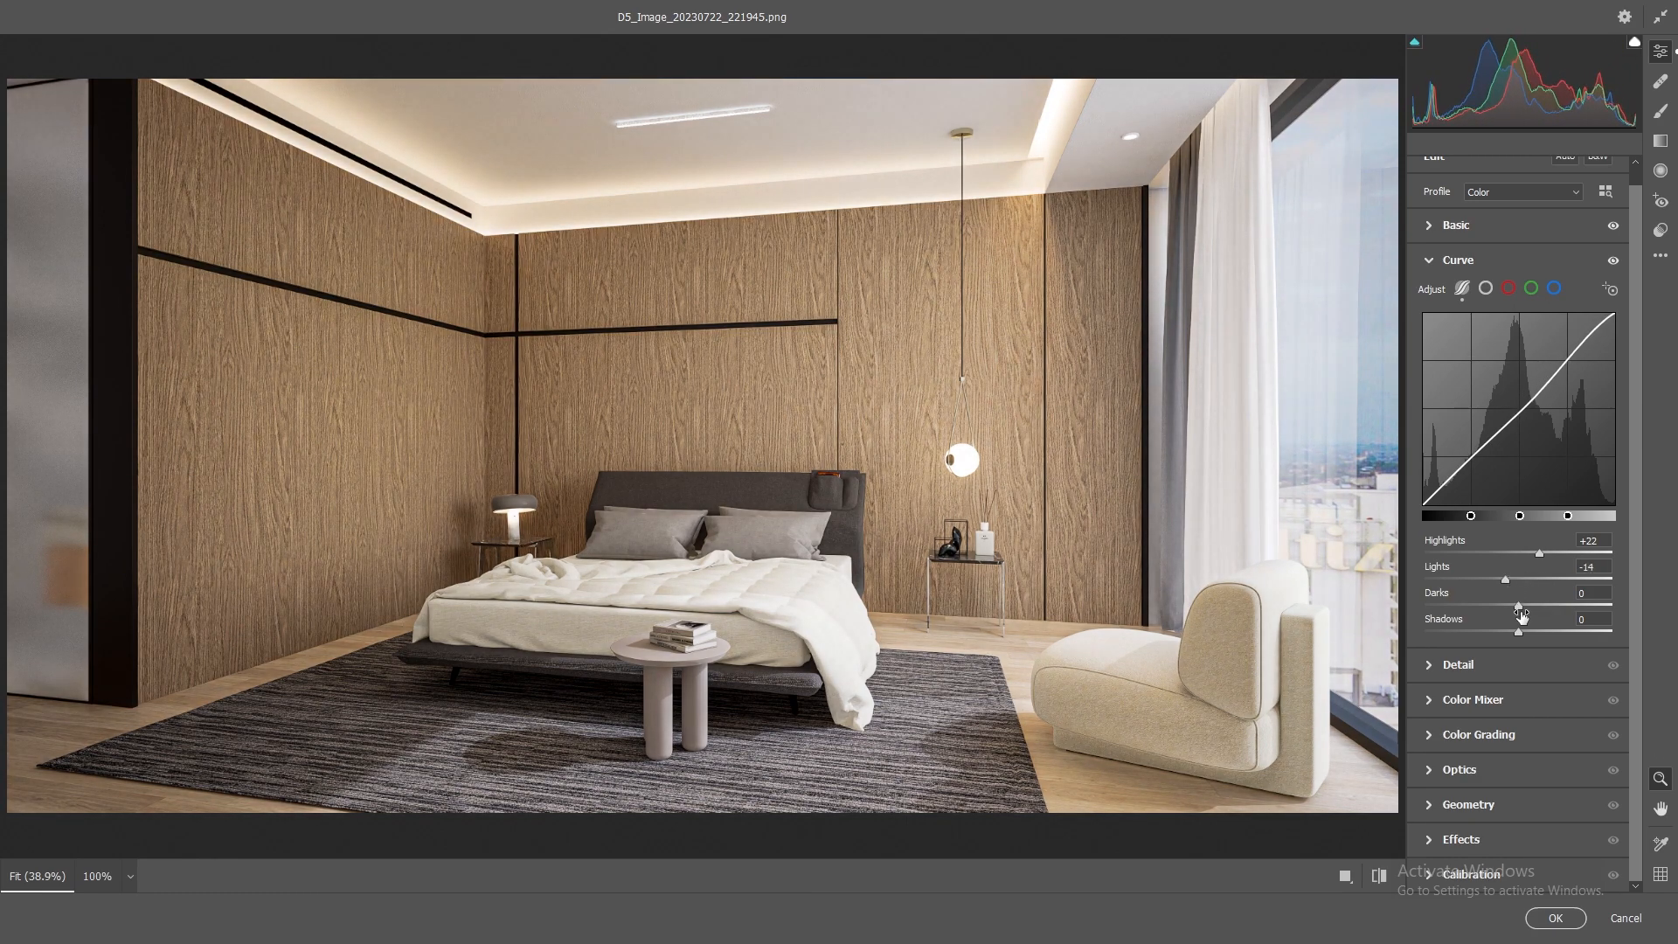
mouse_move(1518, 606)
mouse_down()
mouse_move(1533, 603)
mouse_move(1506, 614)
mouse_up()
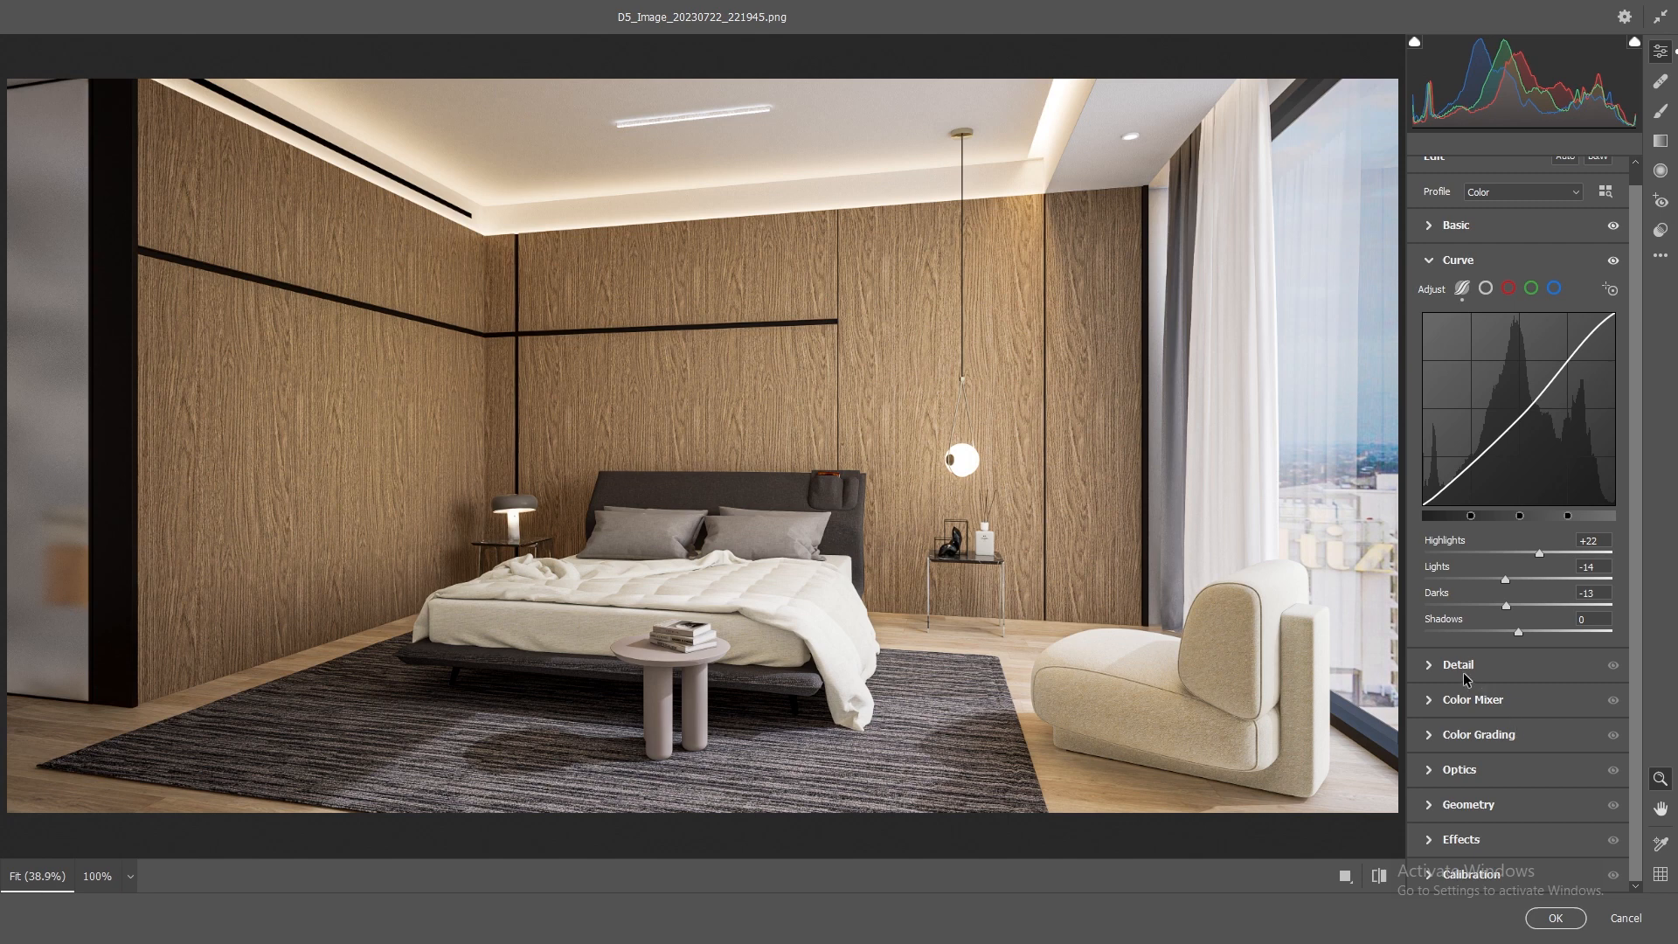
Step: Lower the yellows' saturation to -36, apply the Camera Raw Filter, and compare the image with the smart filter off and on
click(1469, 700)
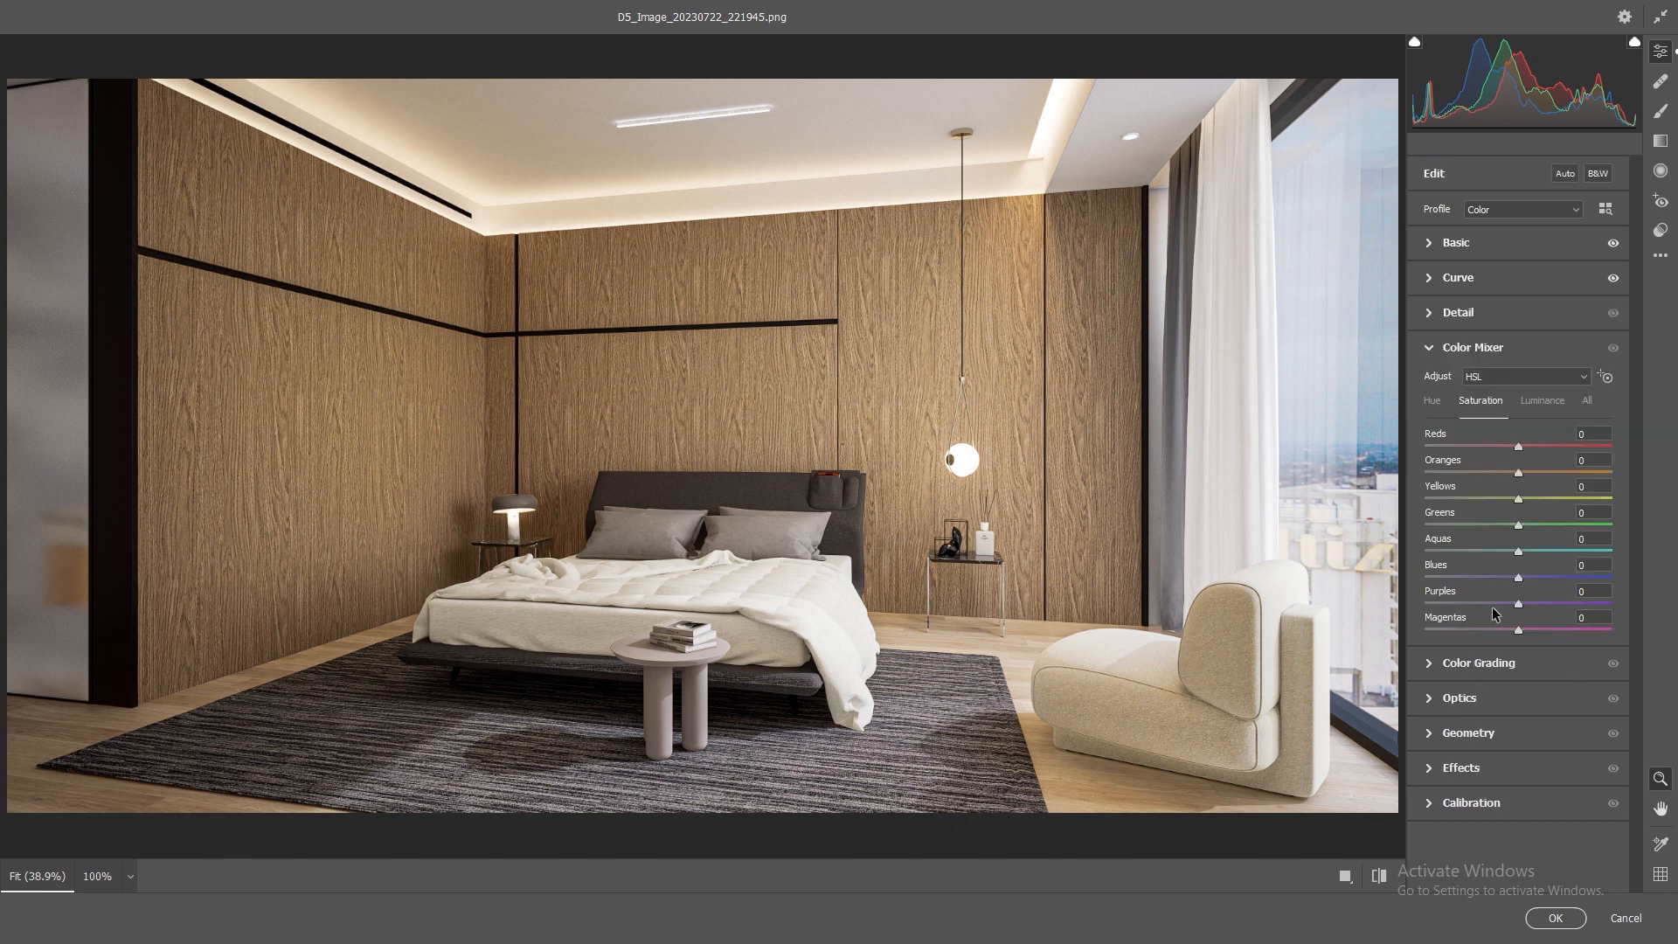
drag(1518, 500, 1483, 506)
click(1552, 917)
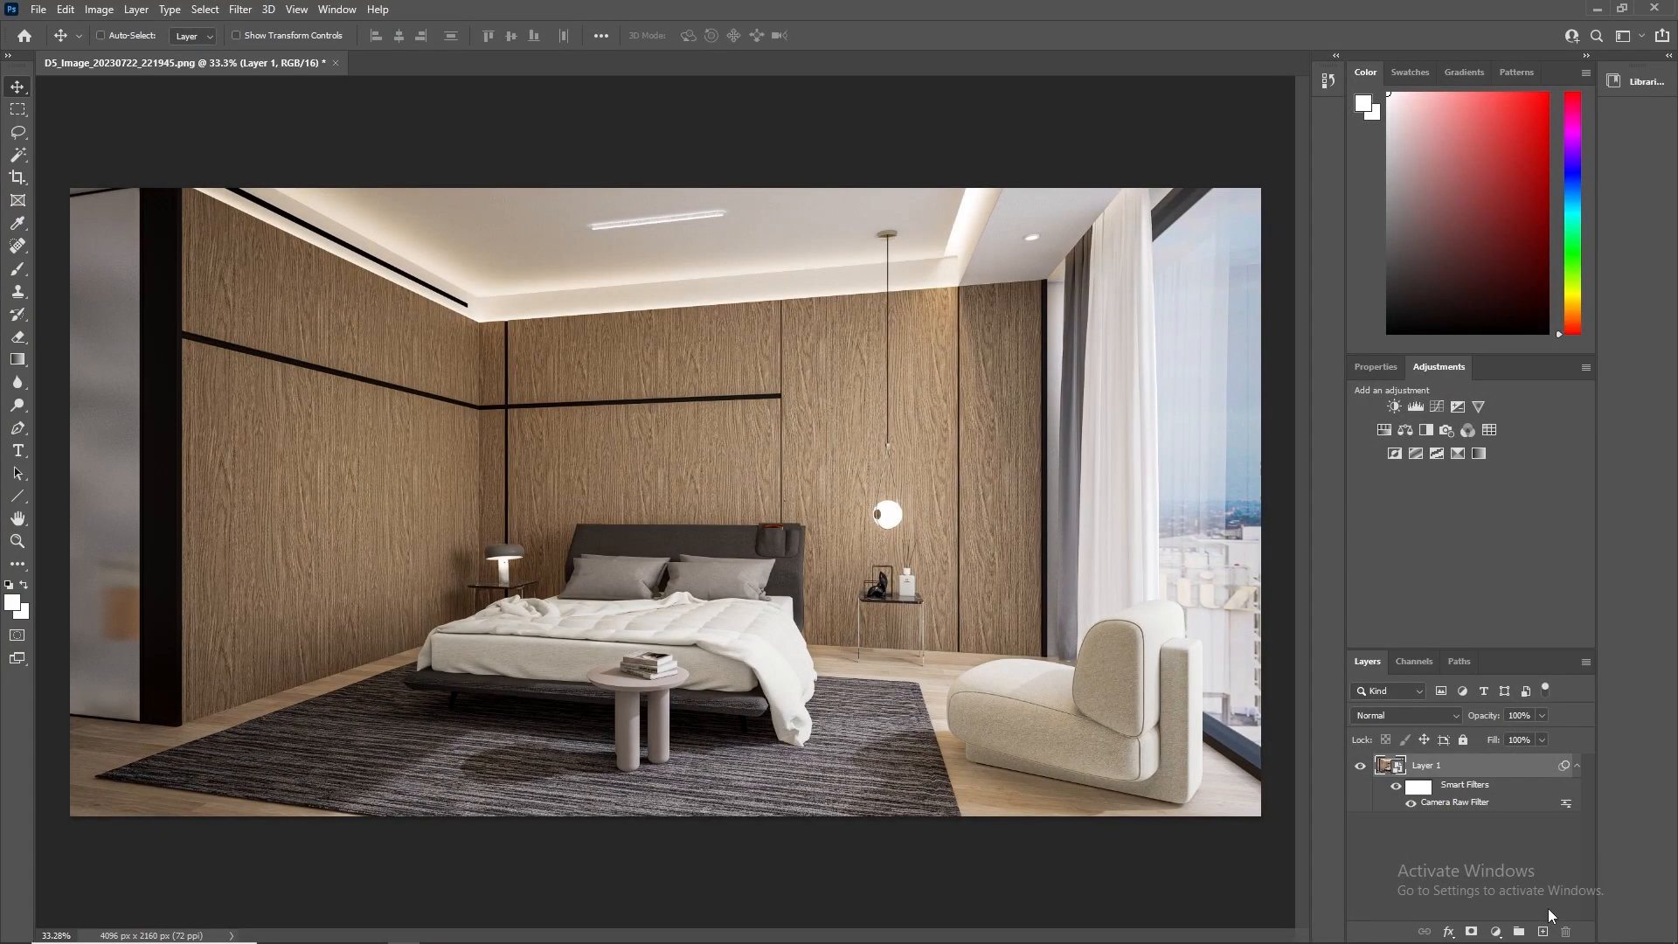
click(1397, 786)
click(1397, 787)
Step: Place the Reflection channel image from the image folder above Layer 1, aligned exactly with the render
double_click(794, 14)
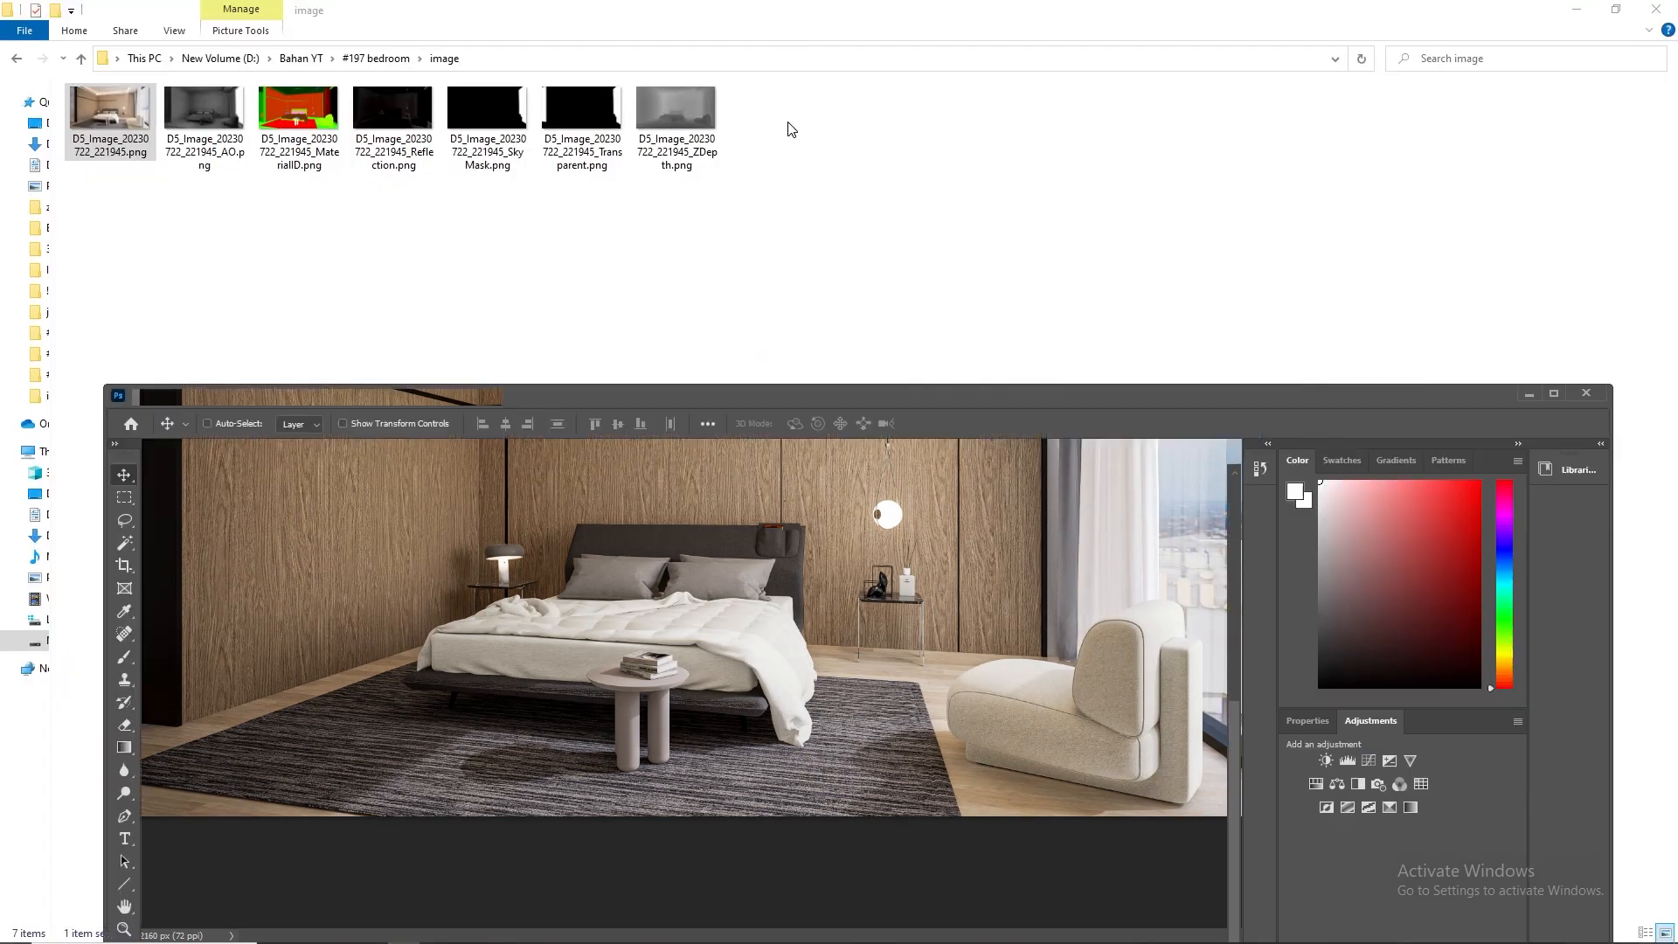
drag(393, 114, 577, 673)
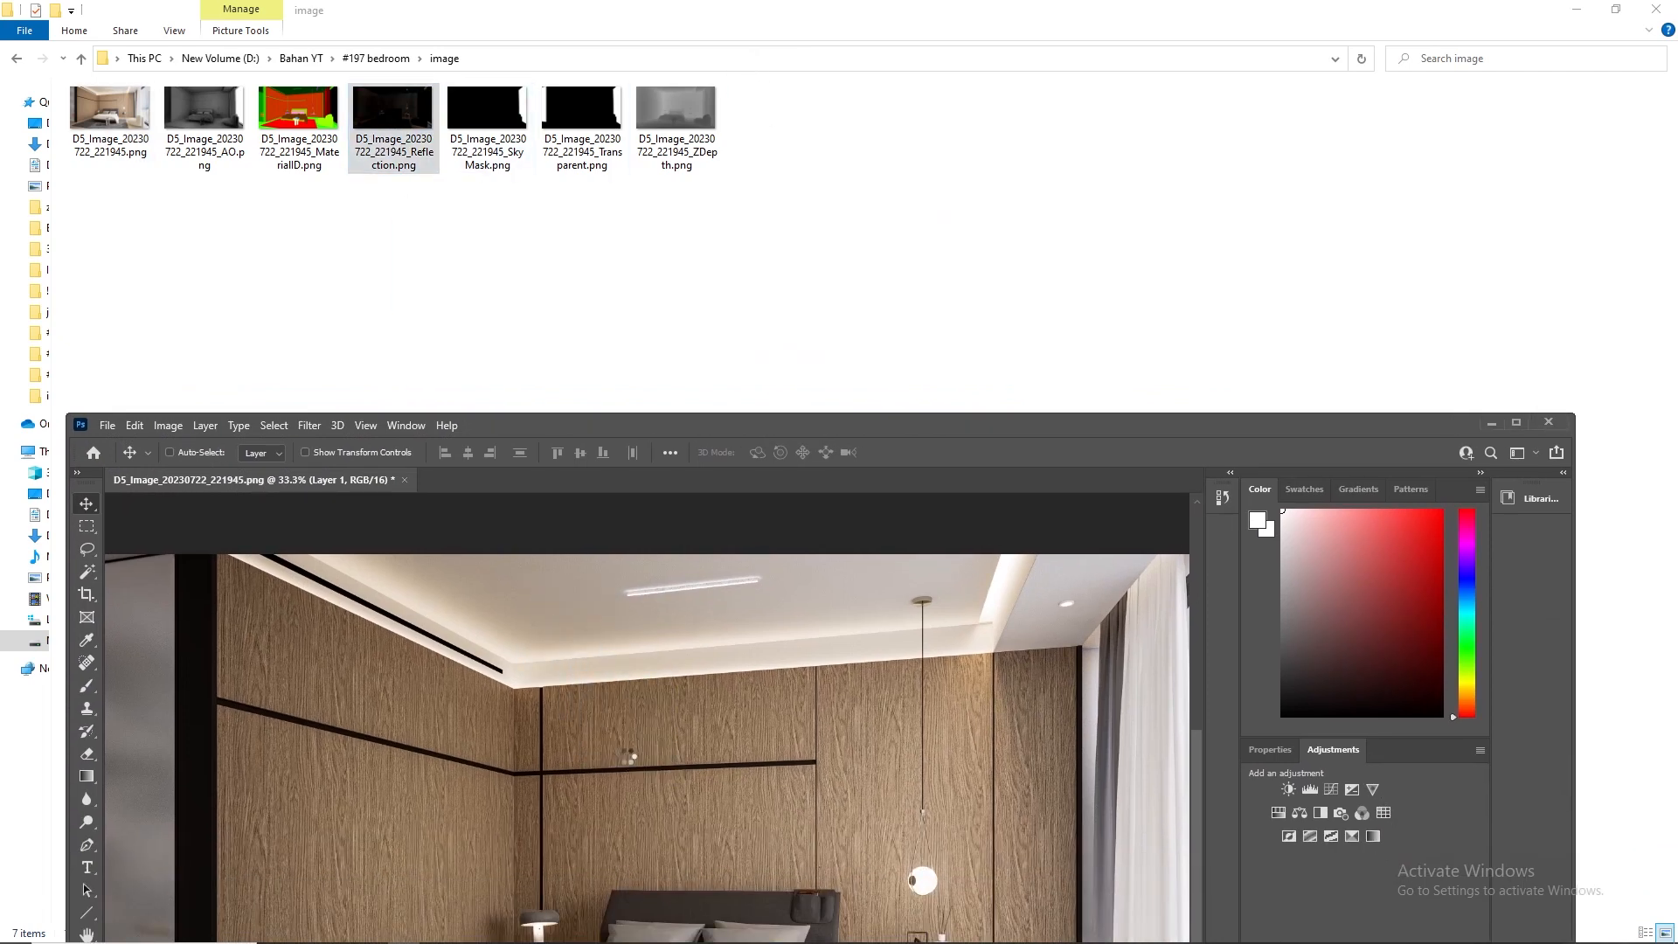
click(1517, 422)
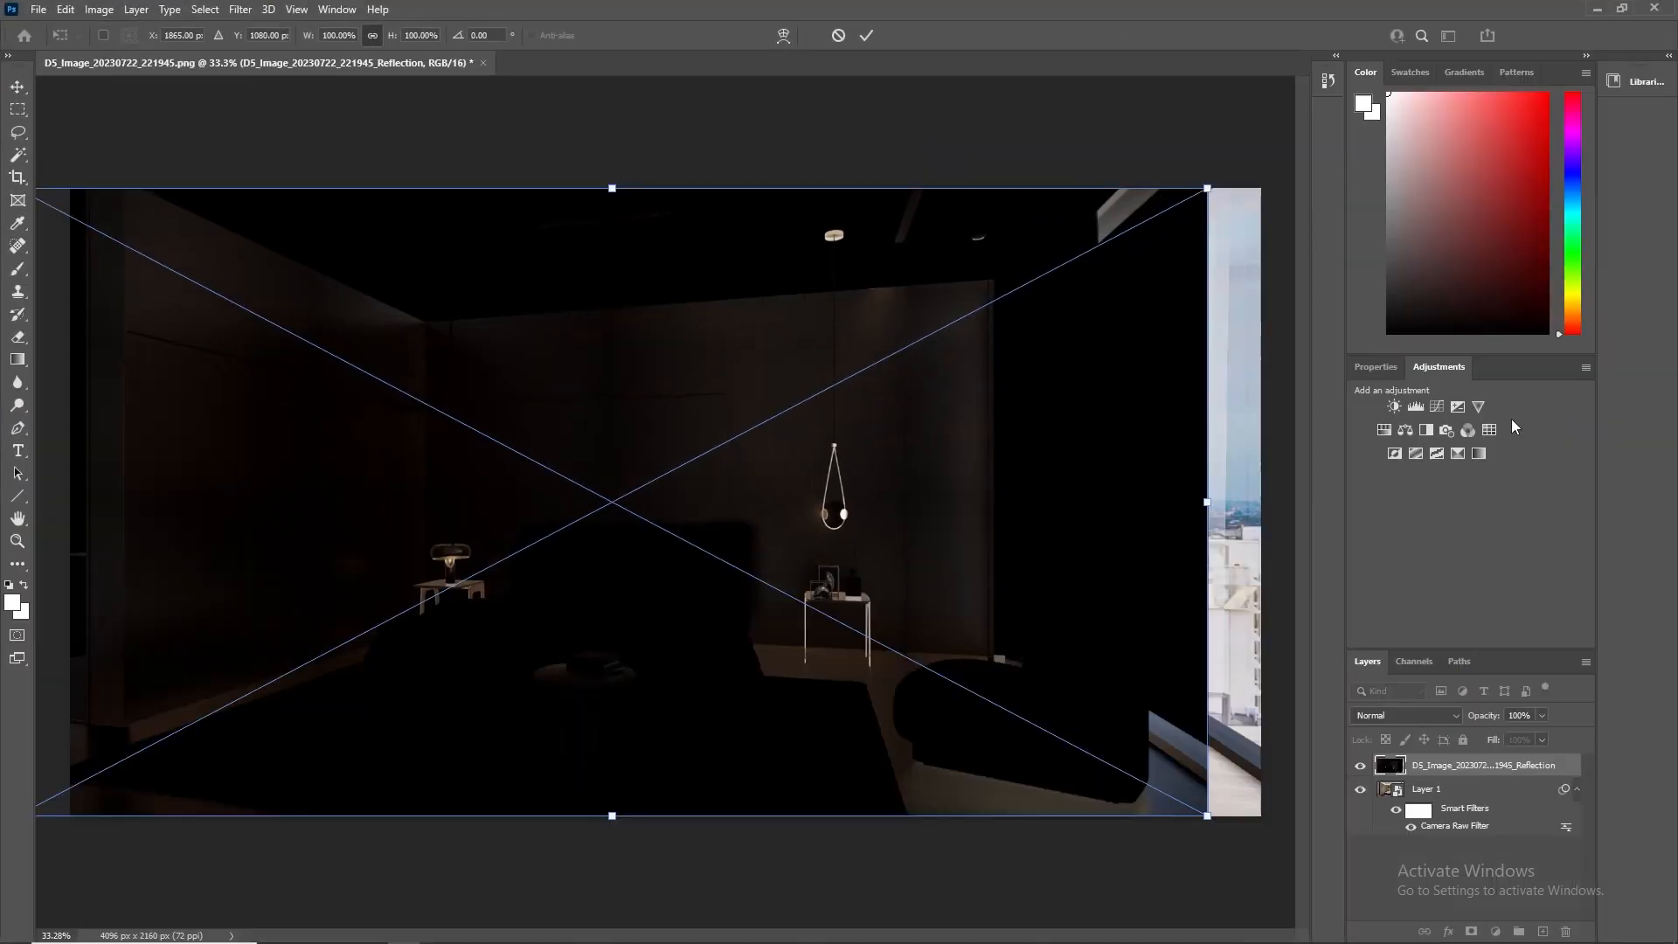
drag(1095, 358, 1139, 359)
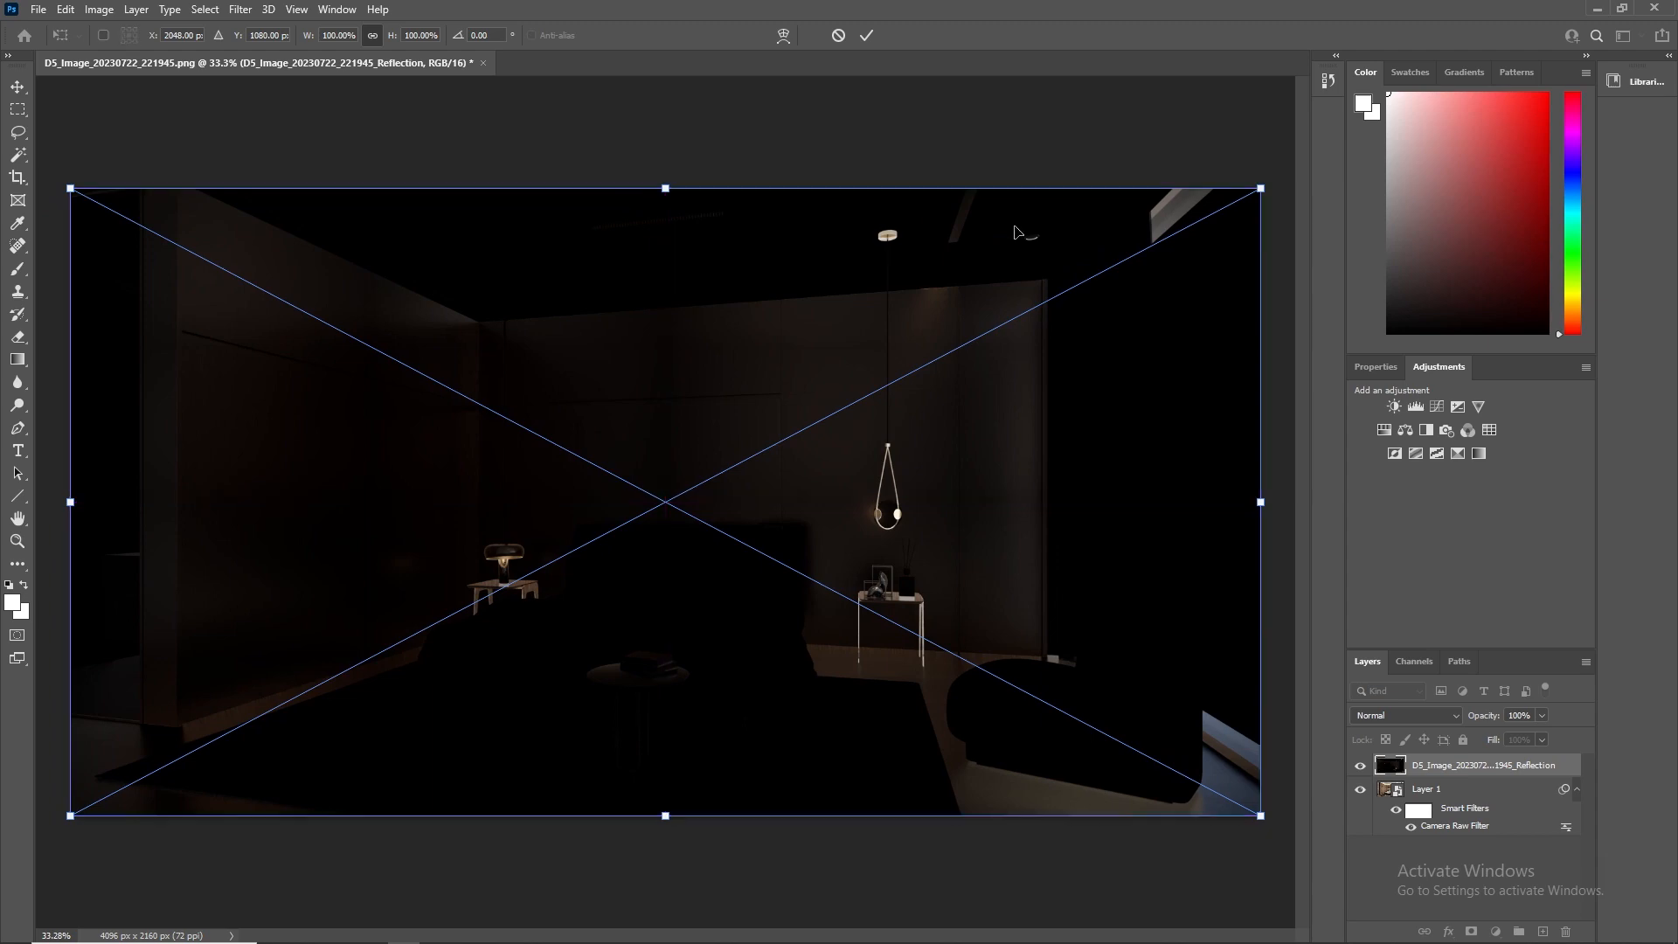
click(867, 35)
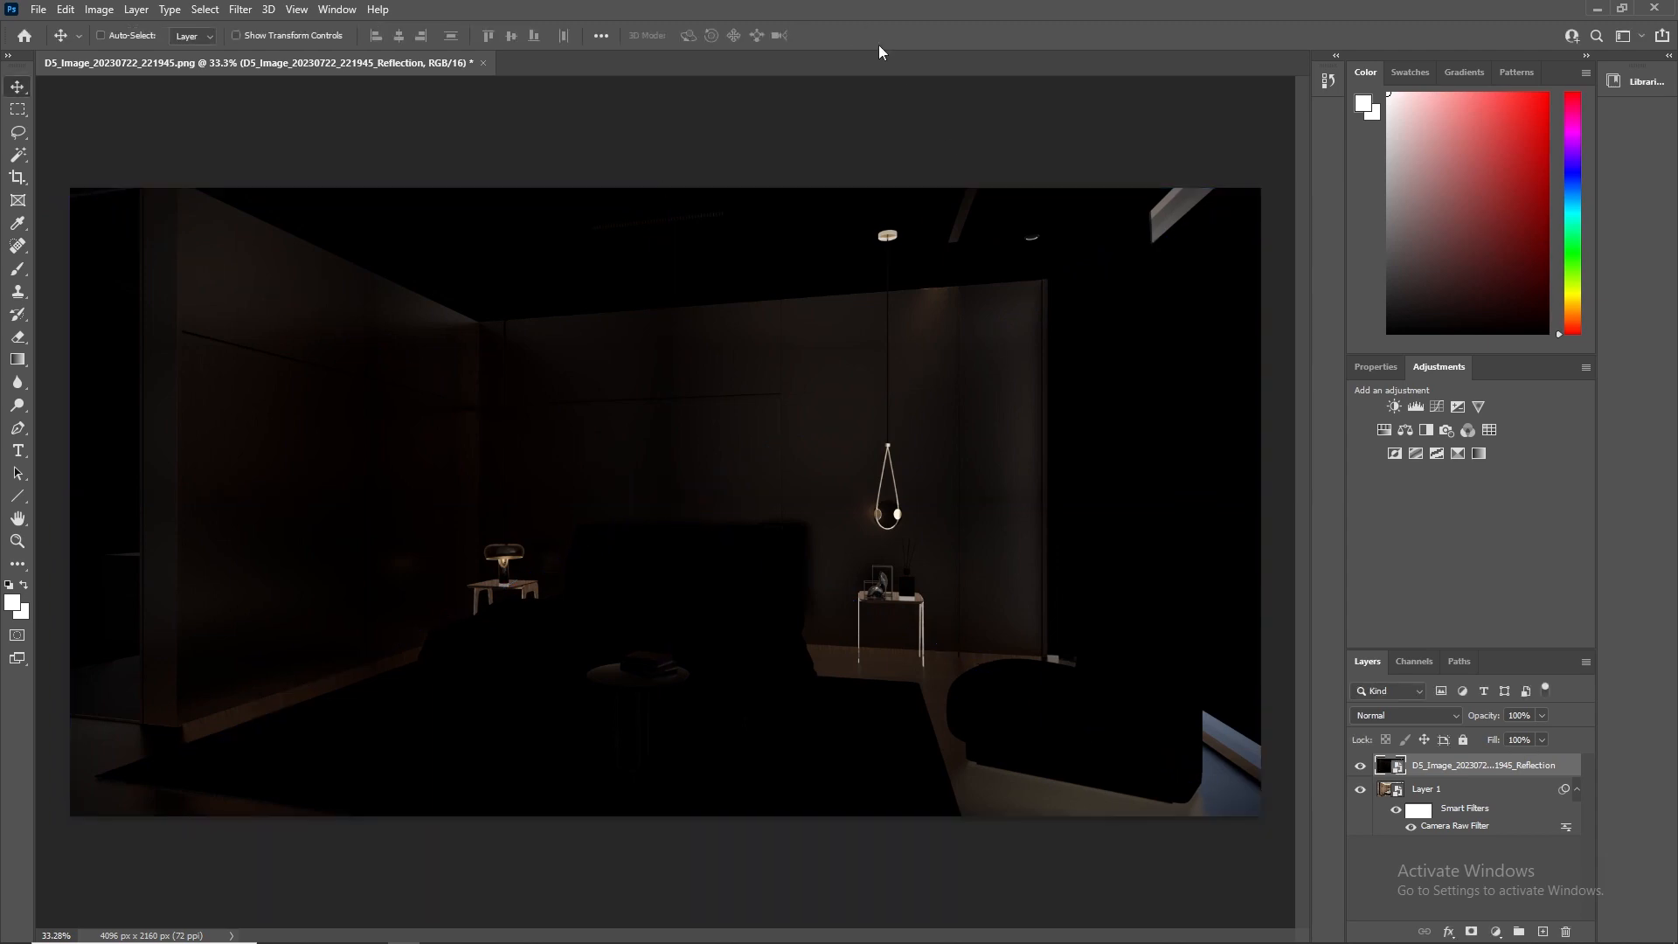
Step: Set the Reflection layer's blend mode to Color Dodge and compare the image with the layer hidden and shown
click(1397, 714)
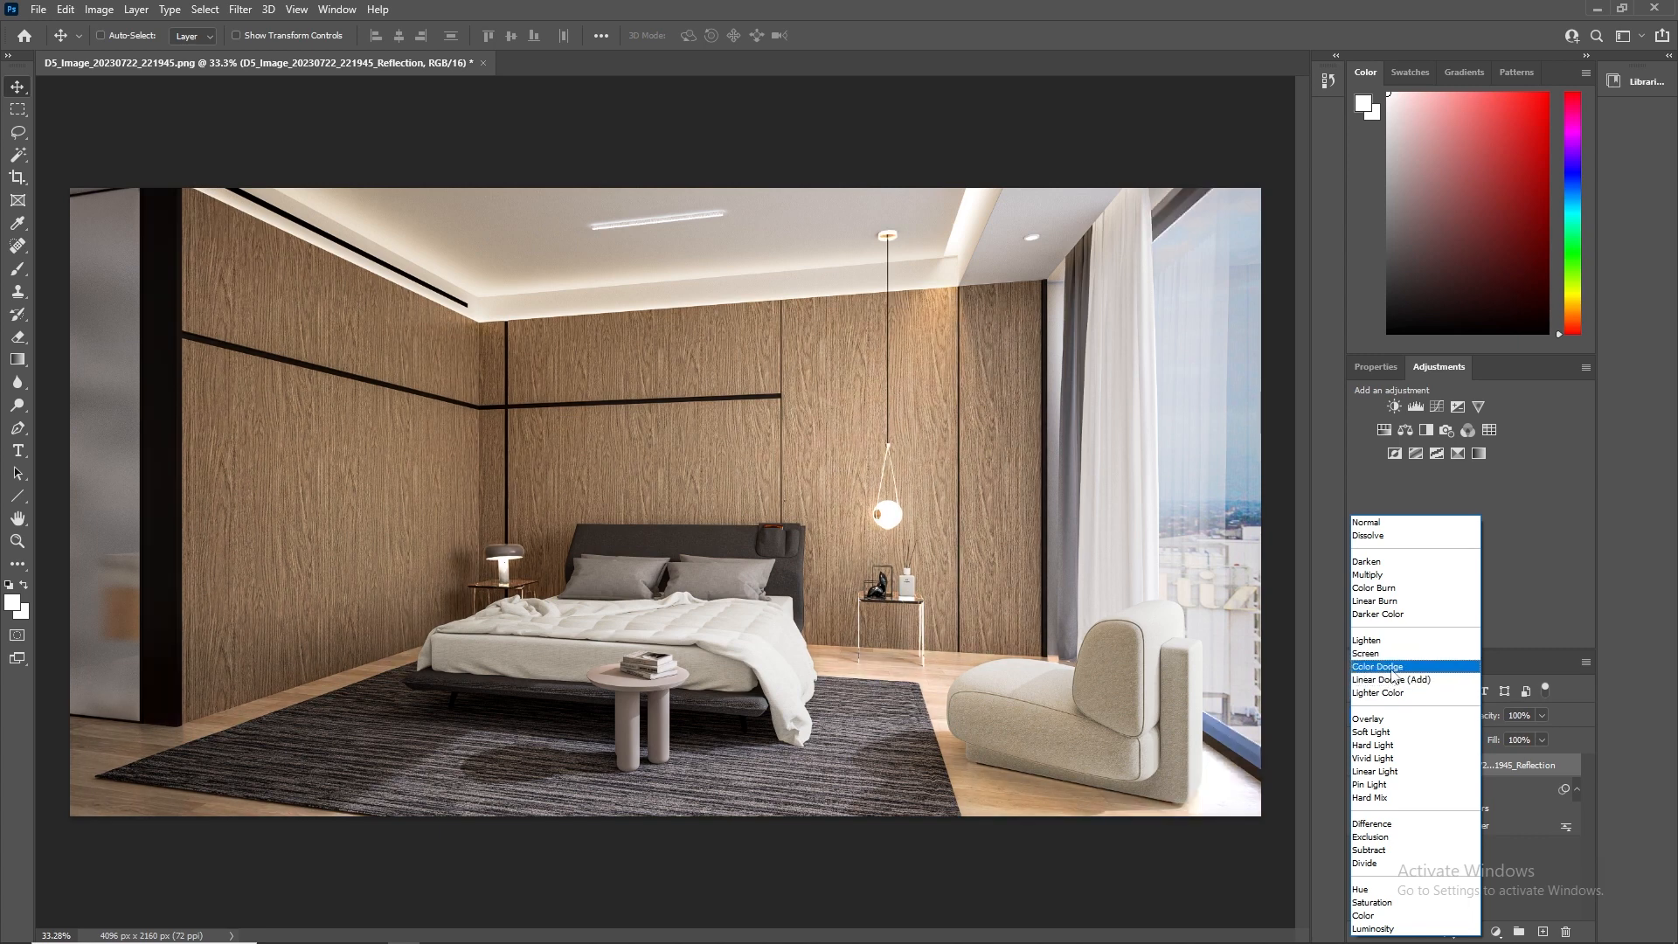
click(1392, 668)
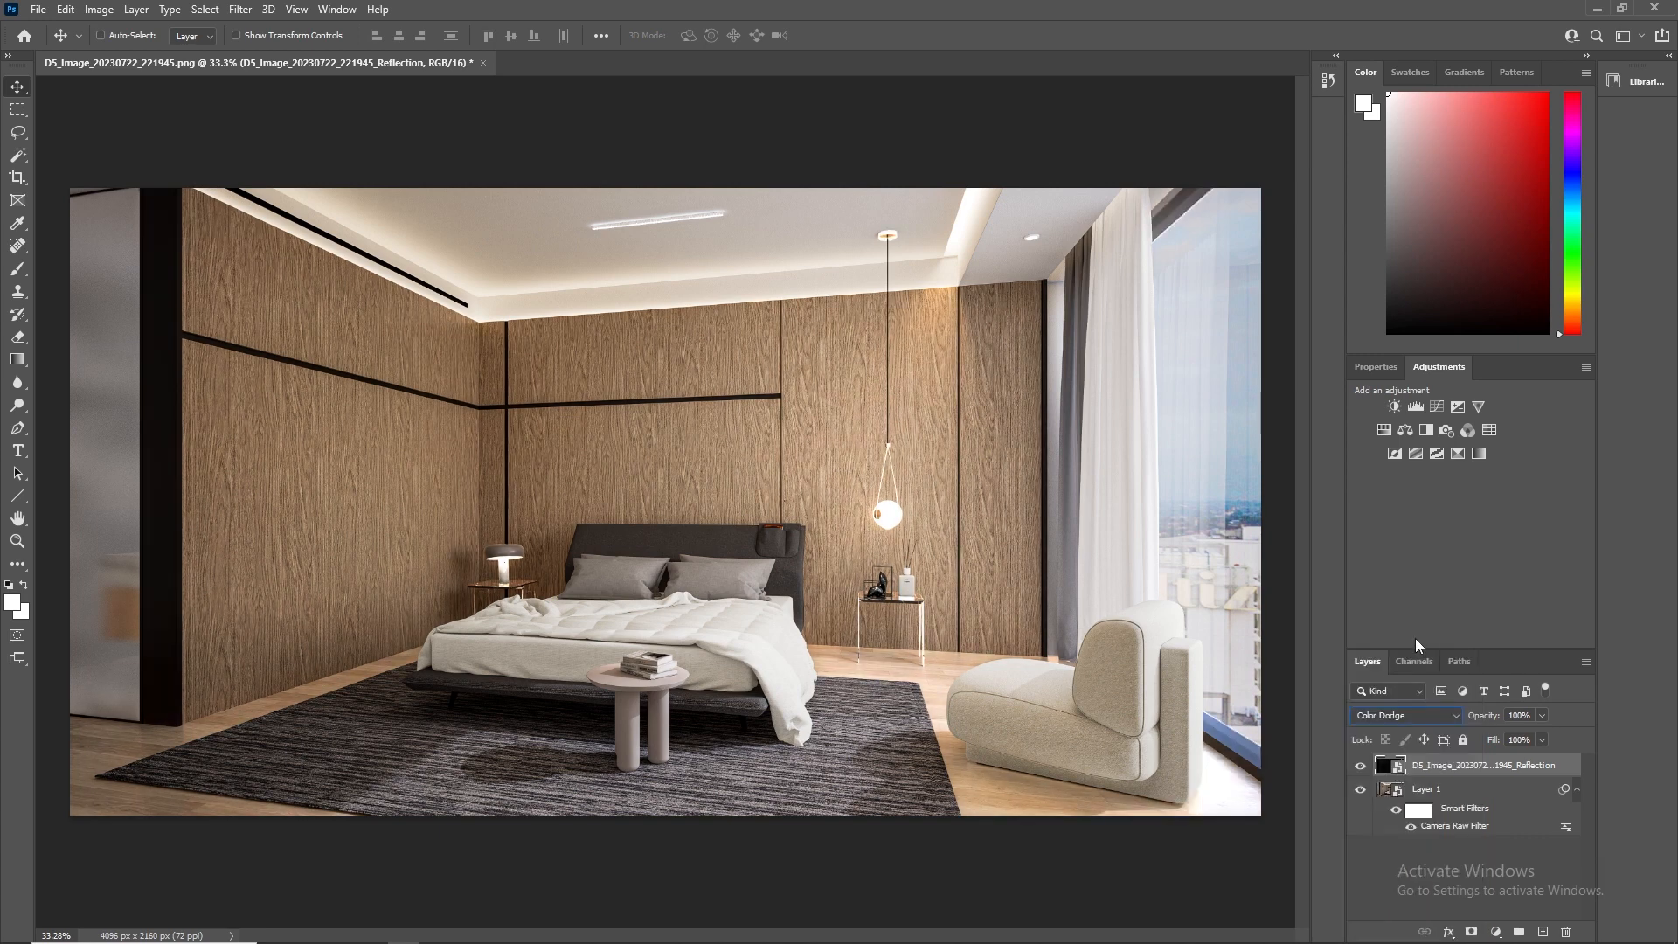
click(1360, 766)
click(1360, 766)
Step: Reopen Layer 1's Camera Raw Filter, raise the curve's darks to +3 and apply the filter
double_click(1454, 827)
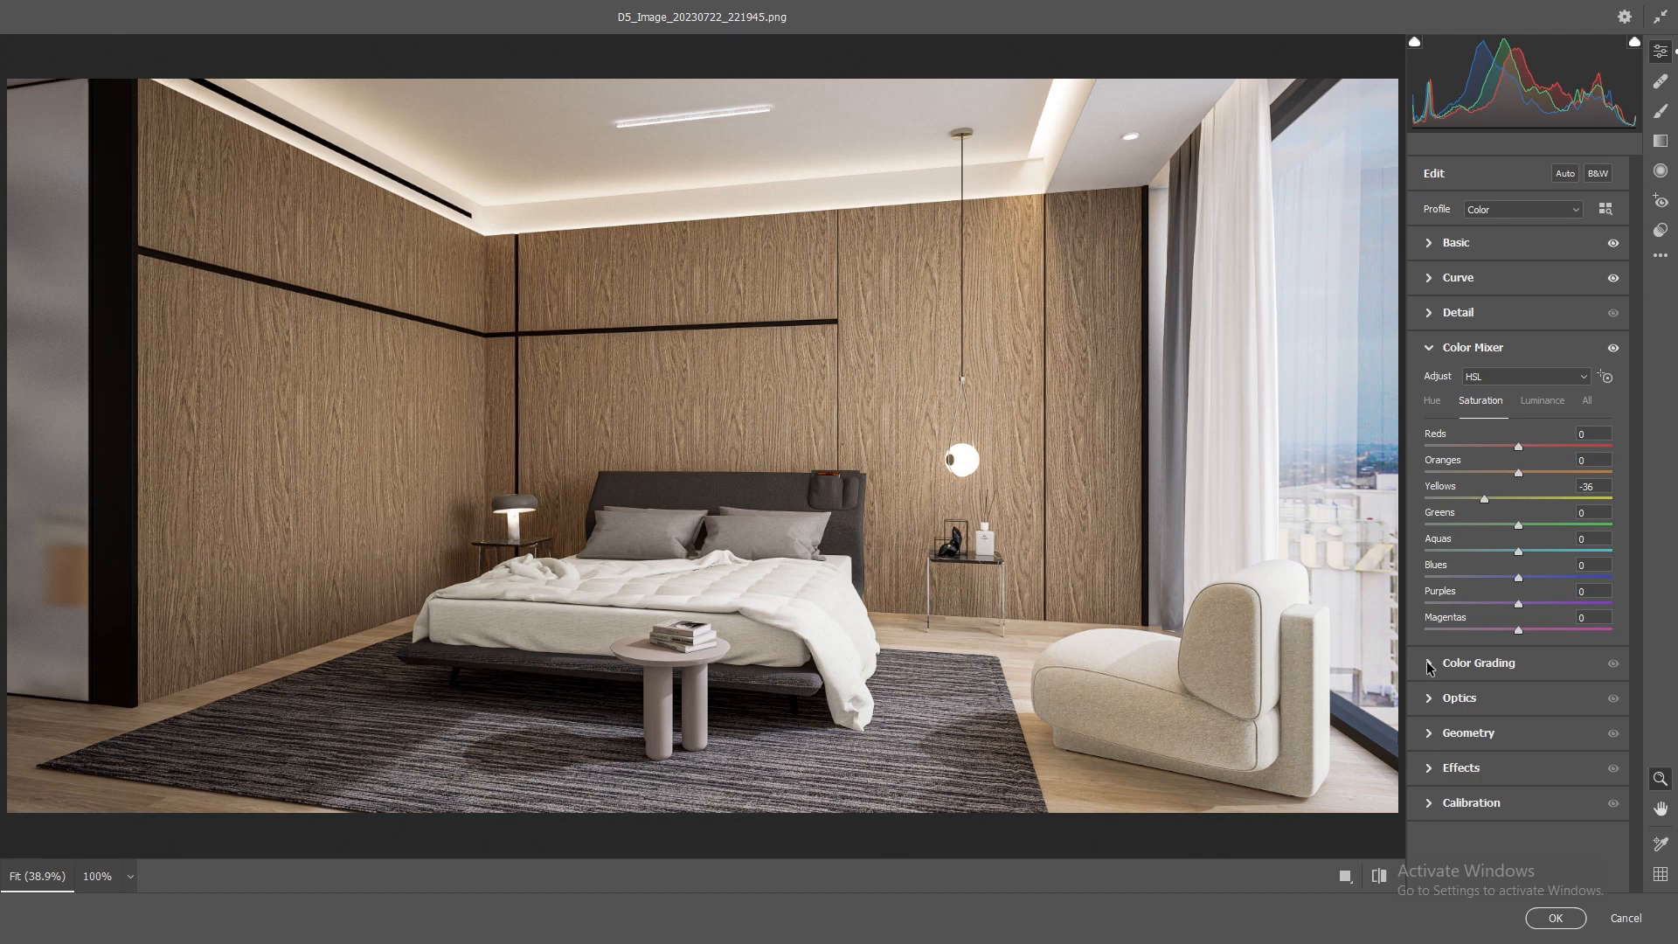
click(1428, 278)
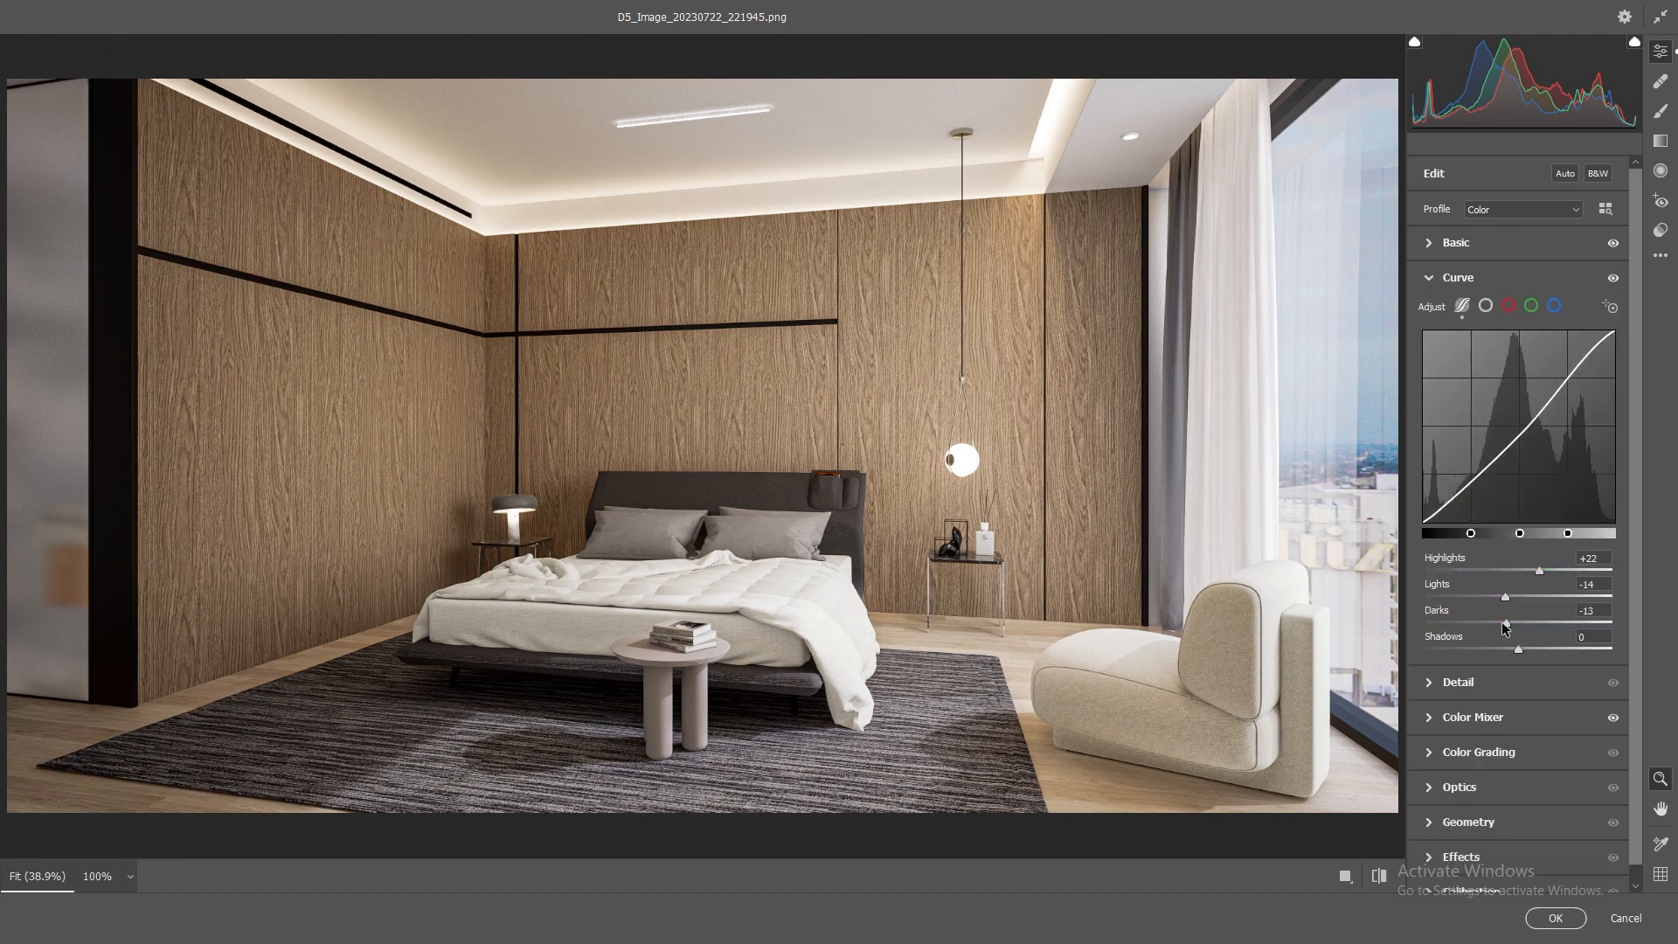
drag(1507, 624, 1523, 626)
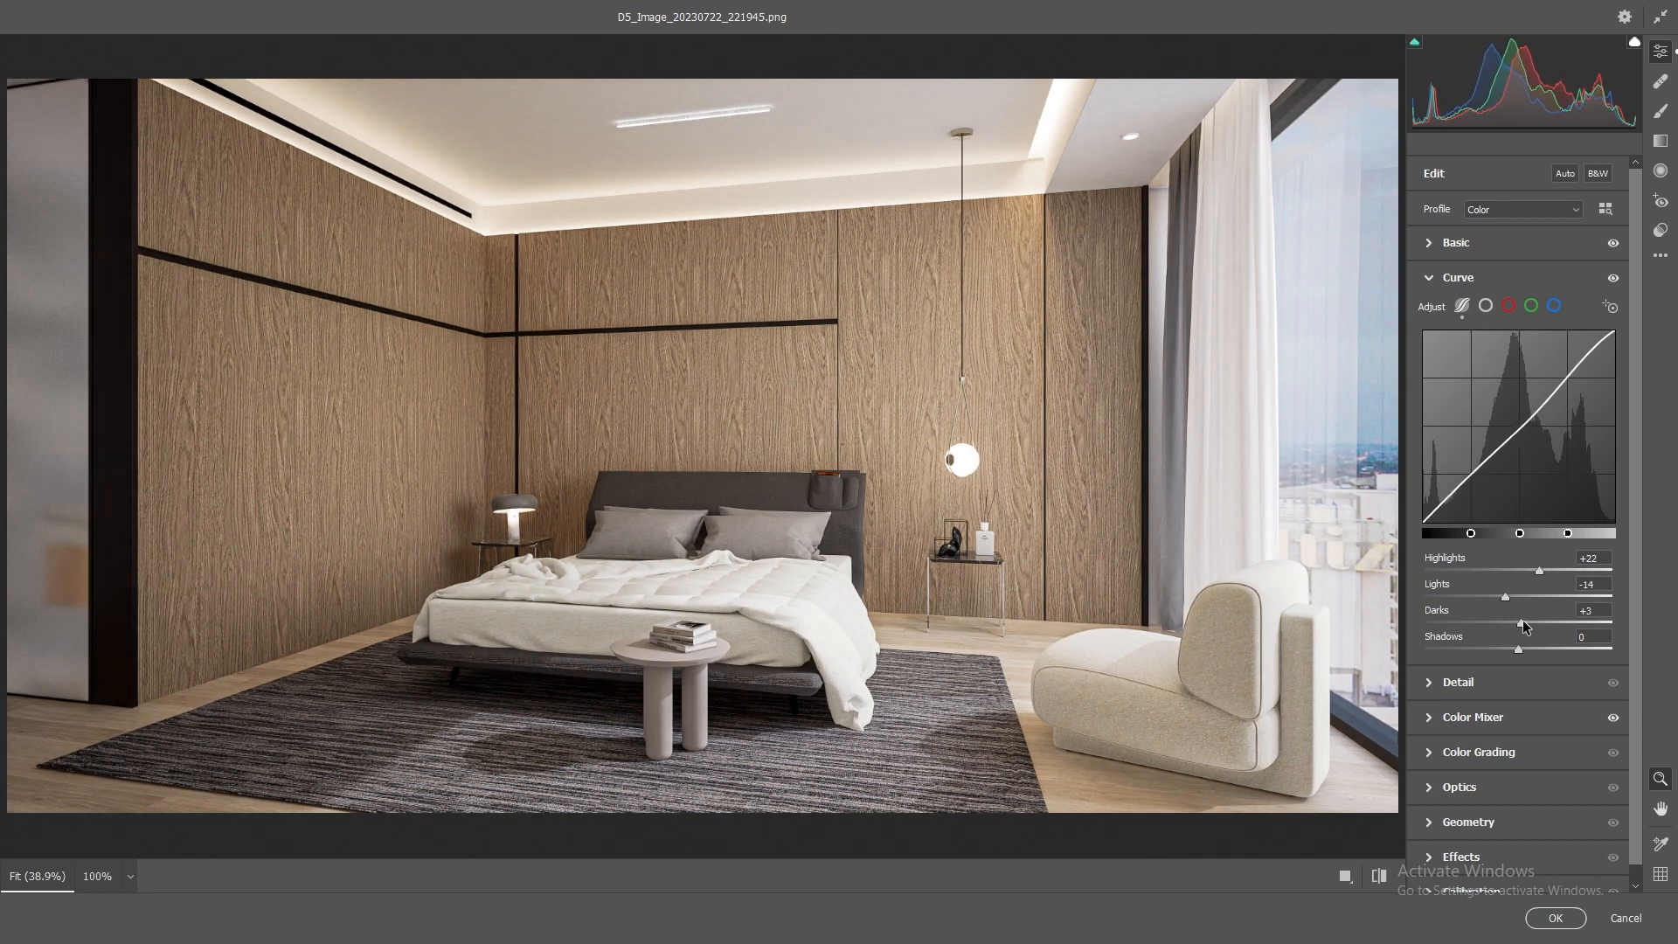
click(1556, 918)
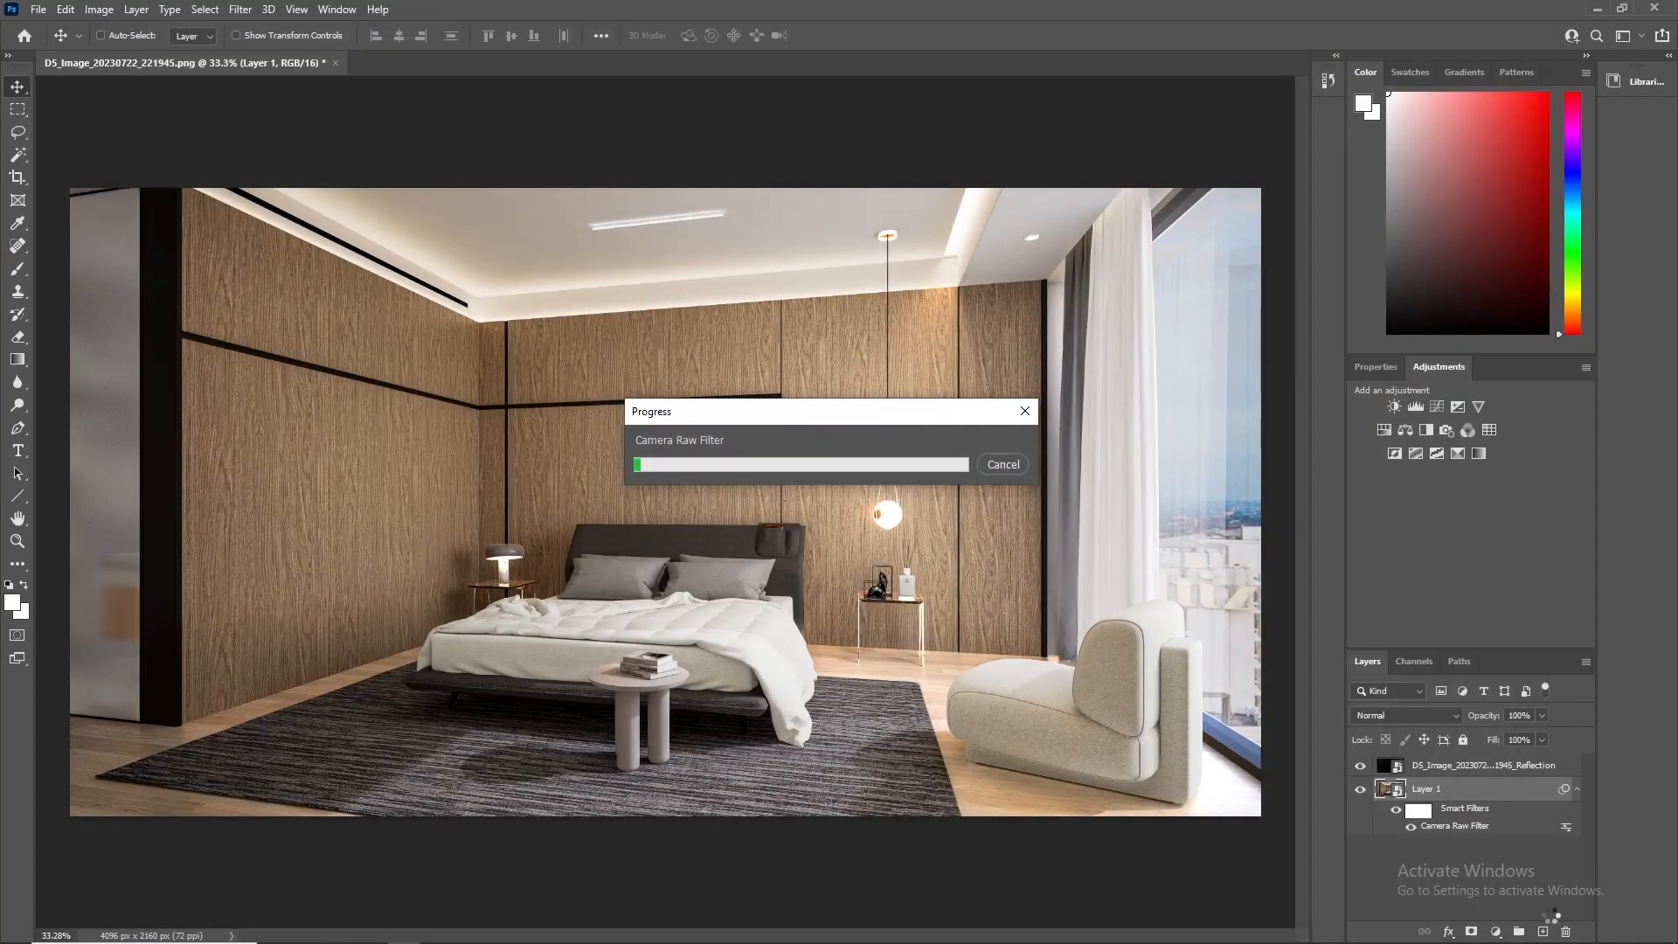
Step: Place the AO channel image between Layer 1 and the Reflection layer, aligned exactly with the render
double_click(1070, 9)
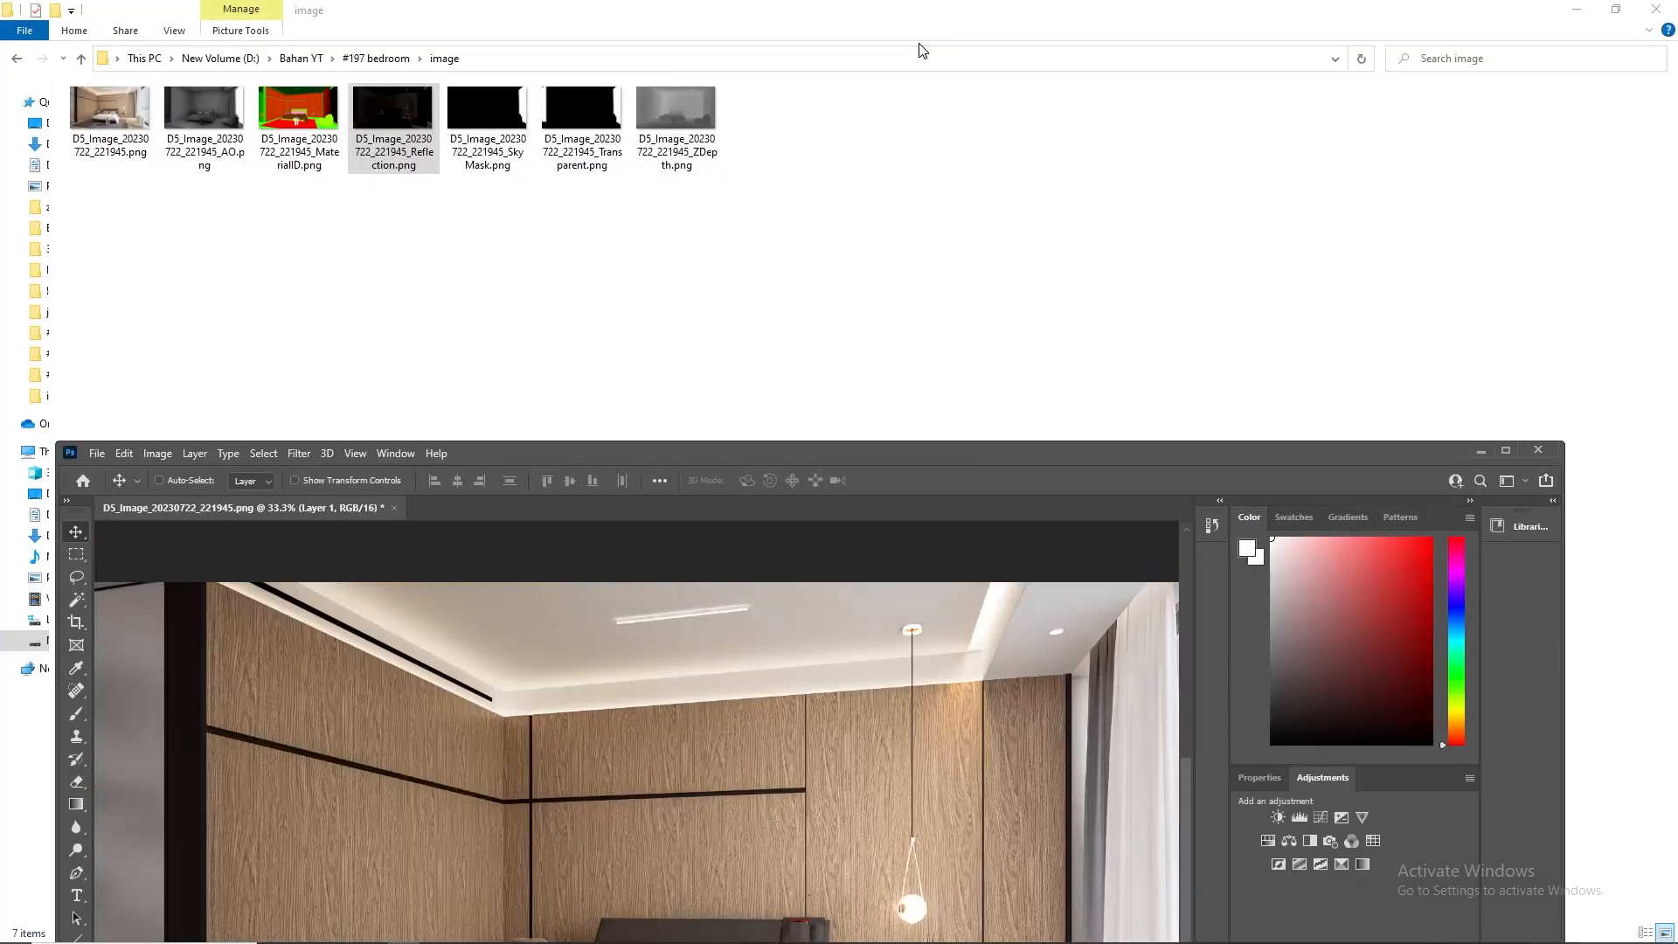
drag(203, 109, 737, 831)
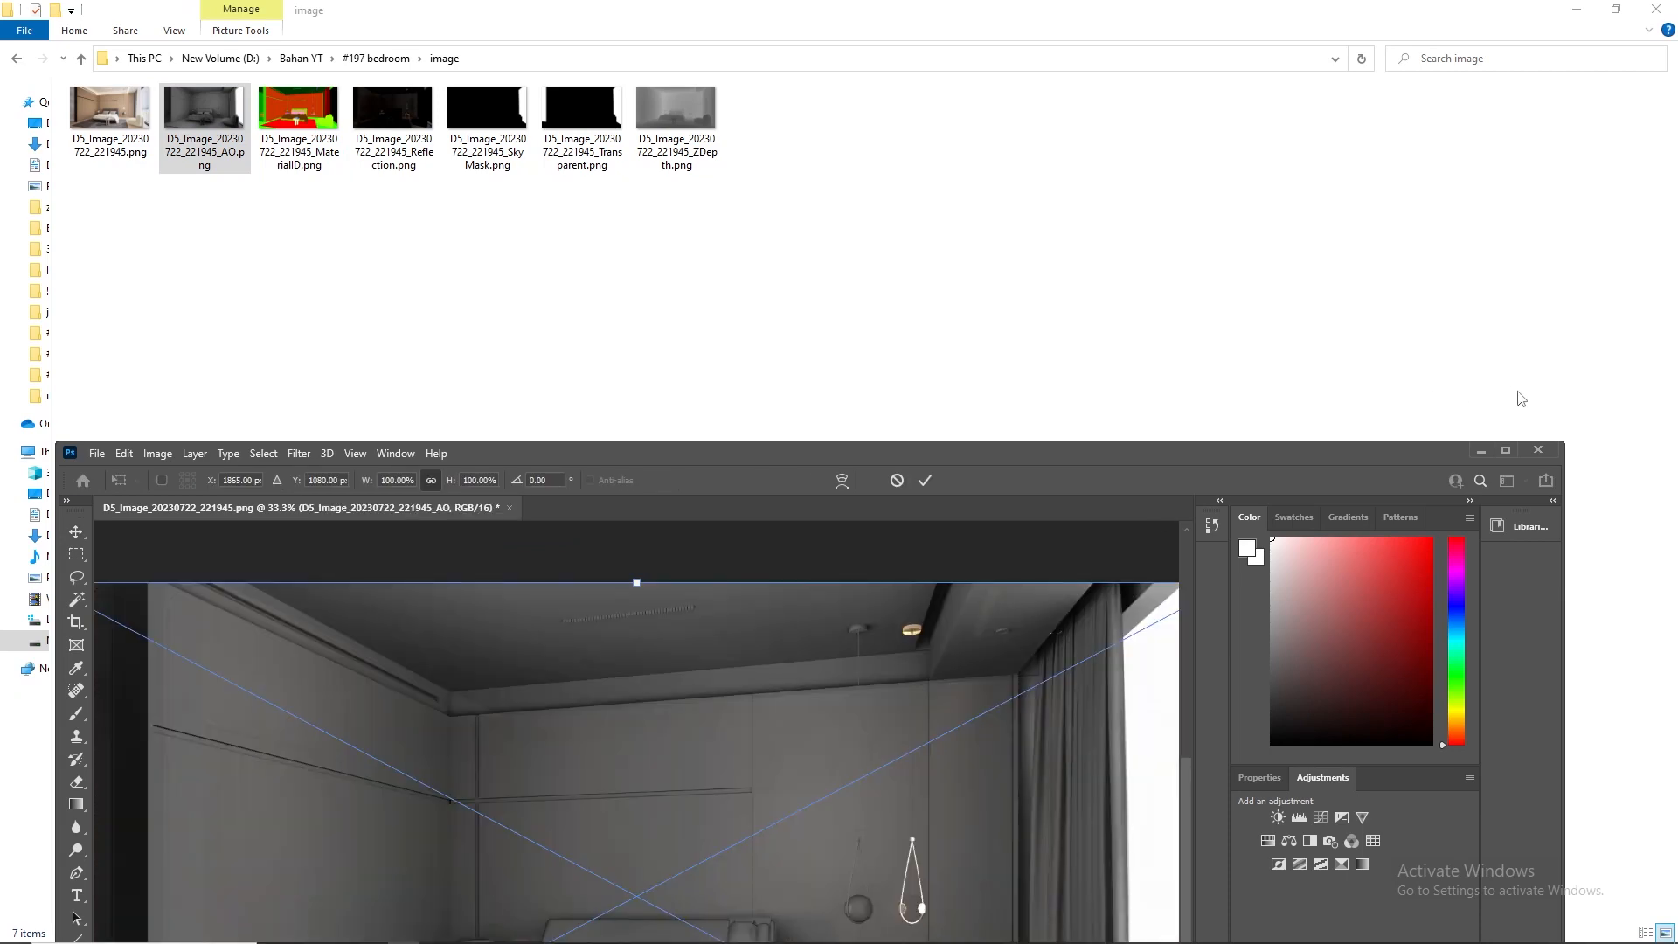
click(1505, 450)
mouse_move(1125, 387)
mouse_down()
mouse_move(1065, 364)
mouse_move(1103, 364)
mouse_up()
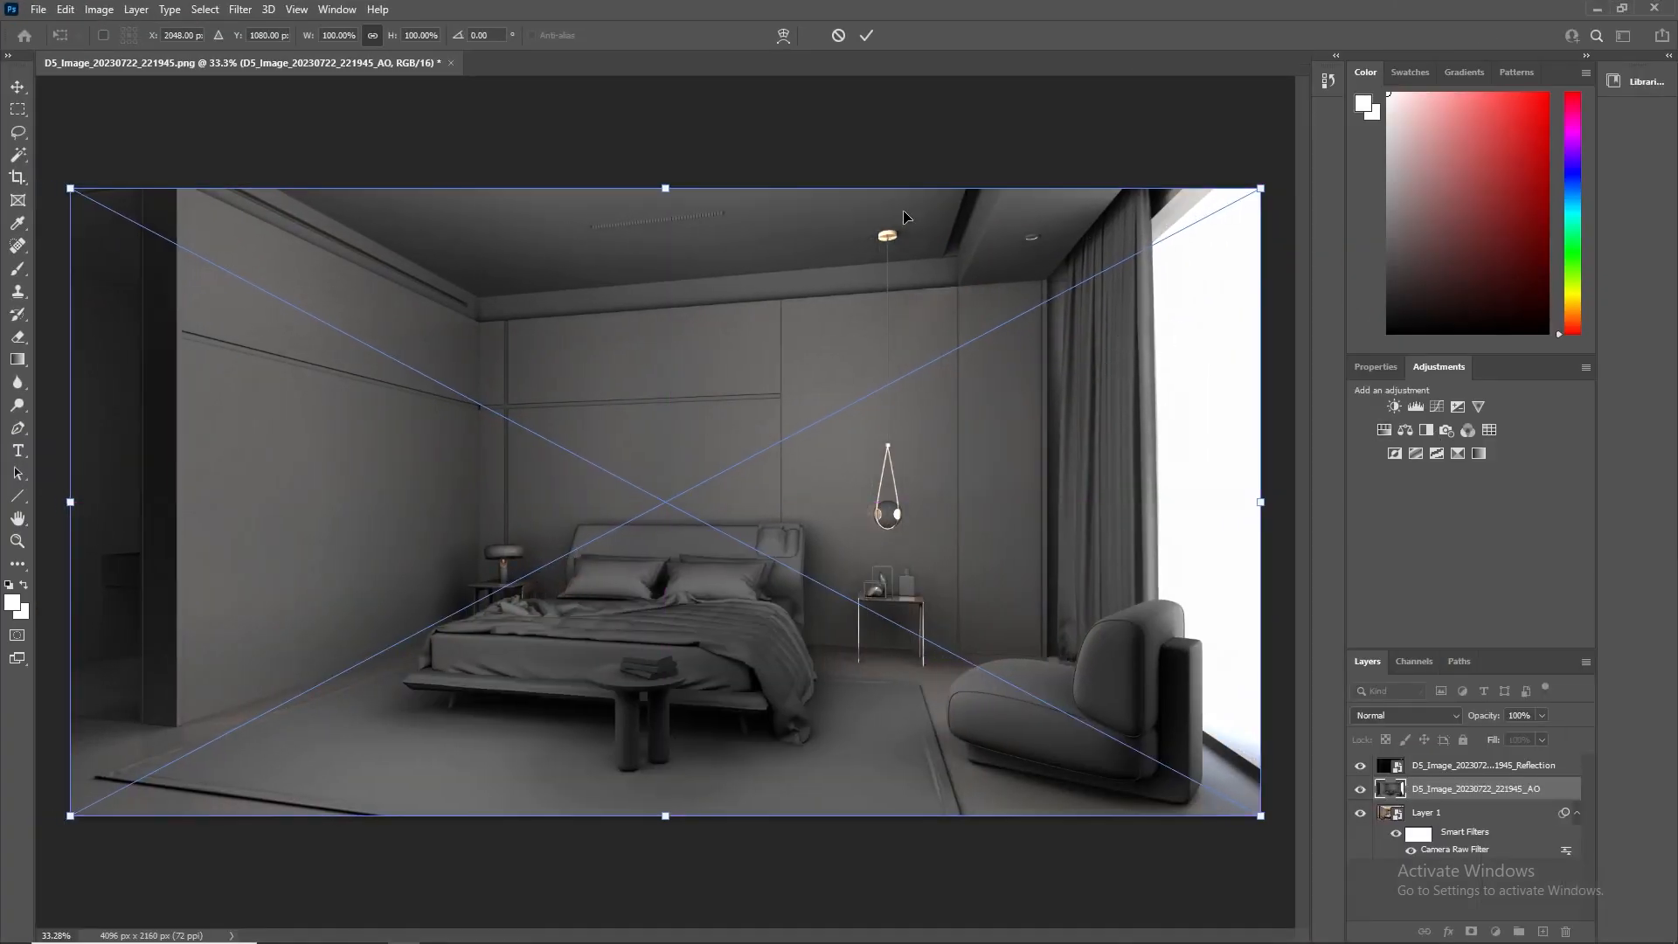
click(866, 35)
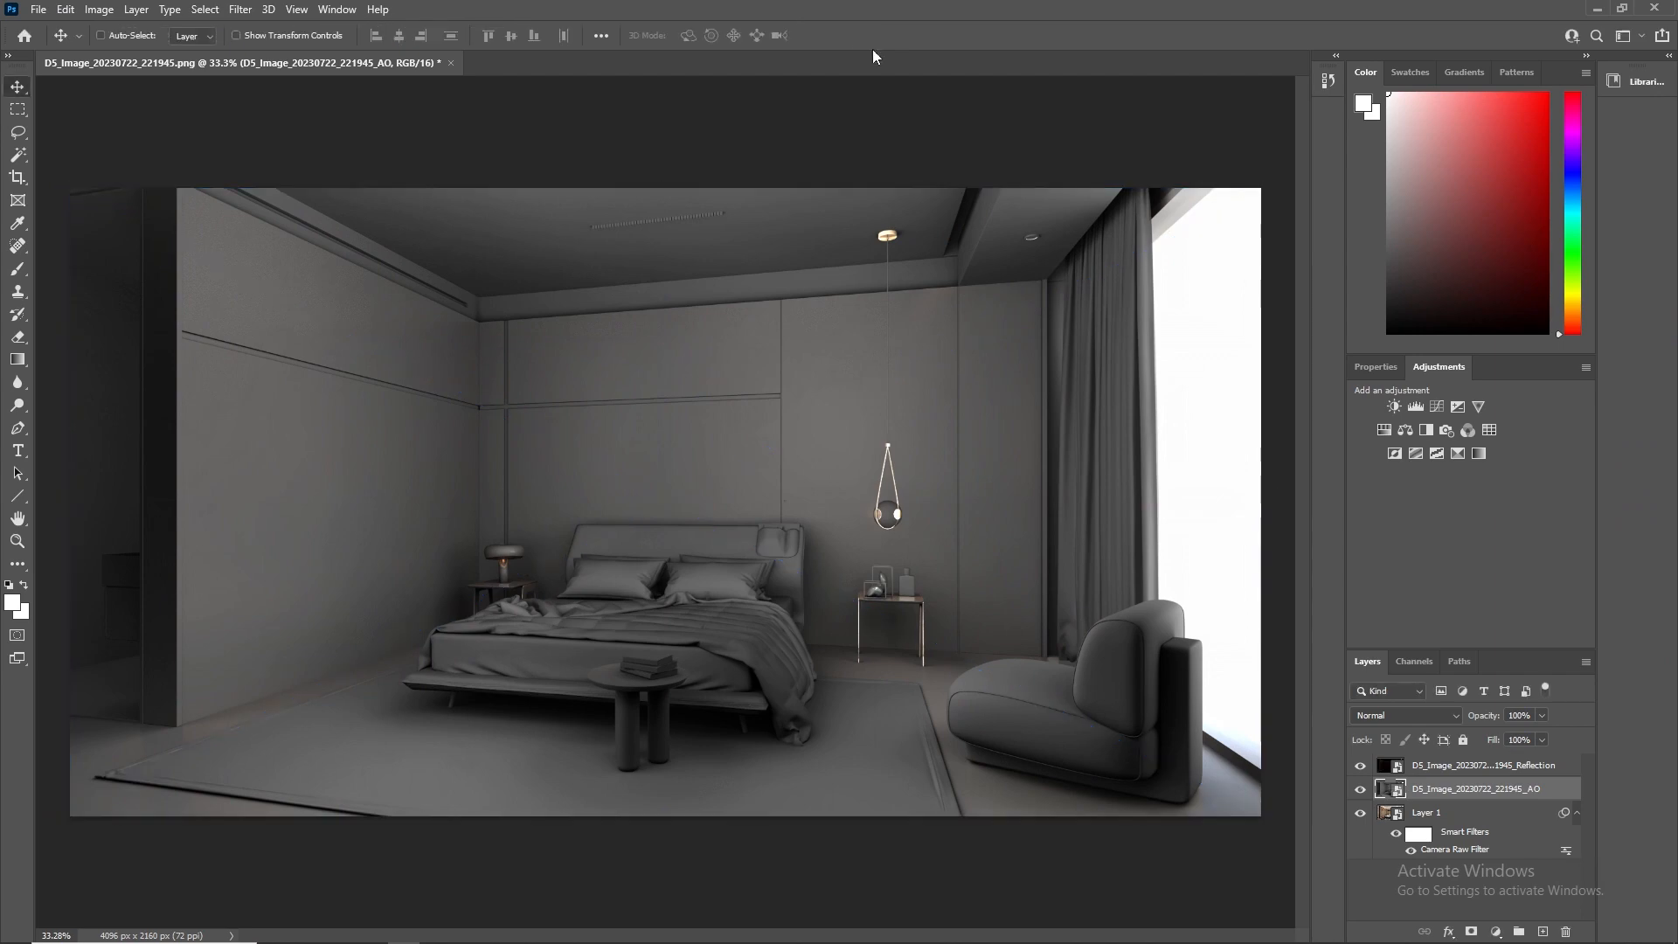
Step: Set the AO layer's blend mode to Soft Light and its opacity to 10%
click(1430, 711)
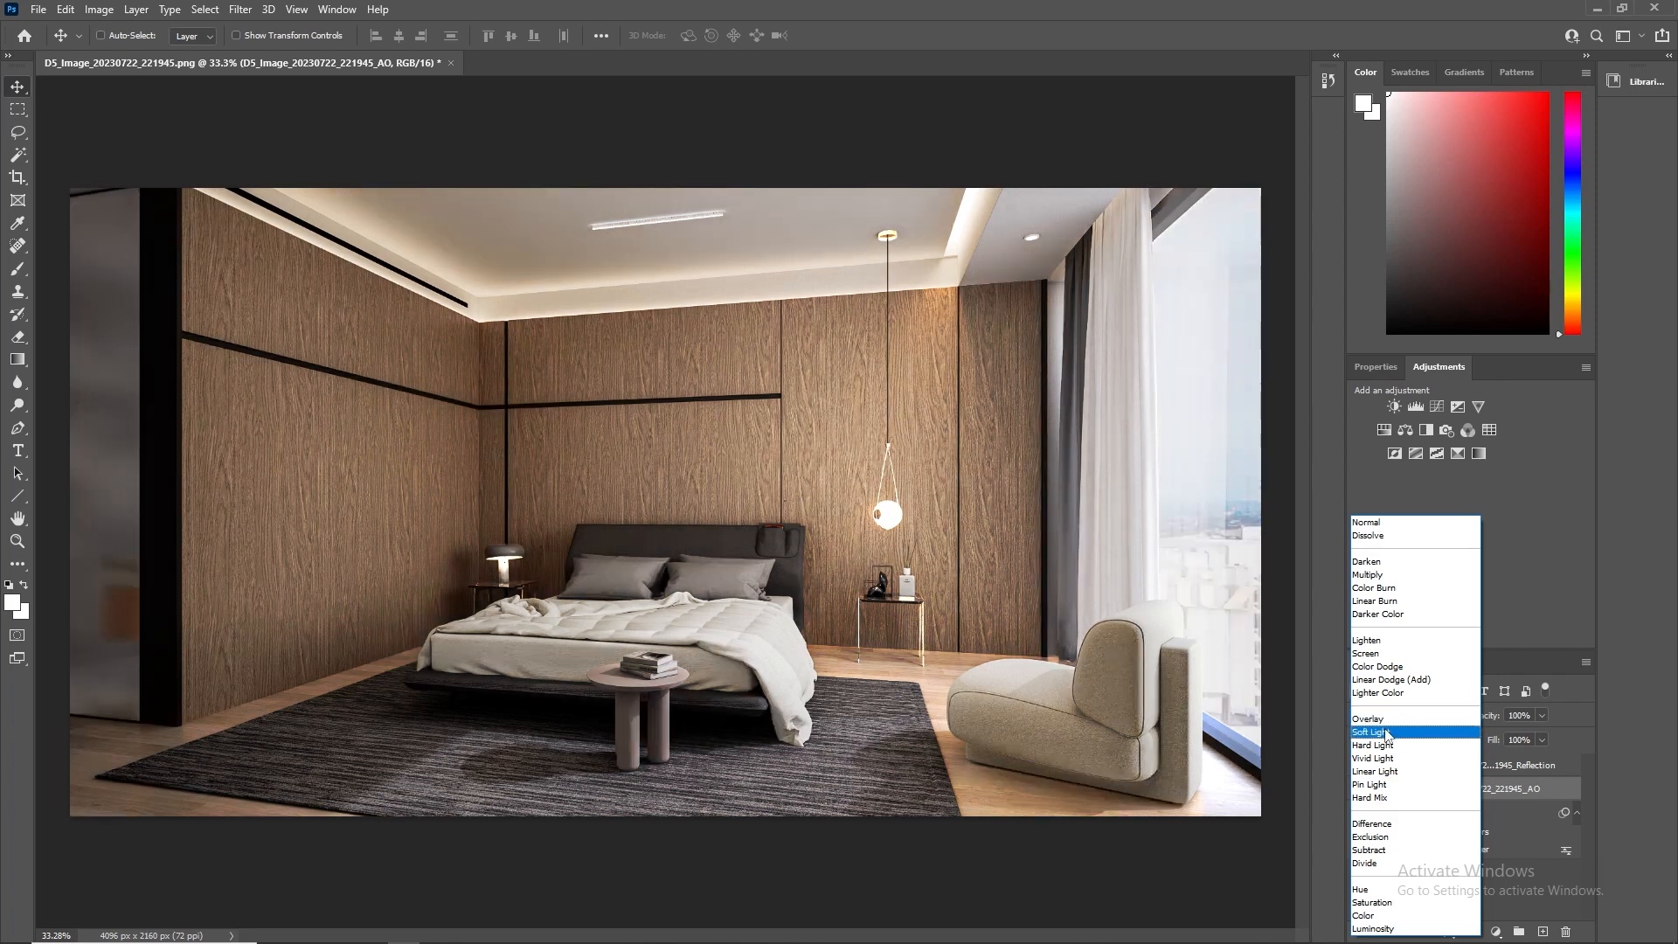
click(1385, 732)
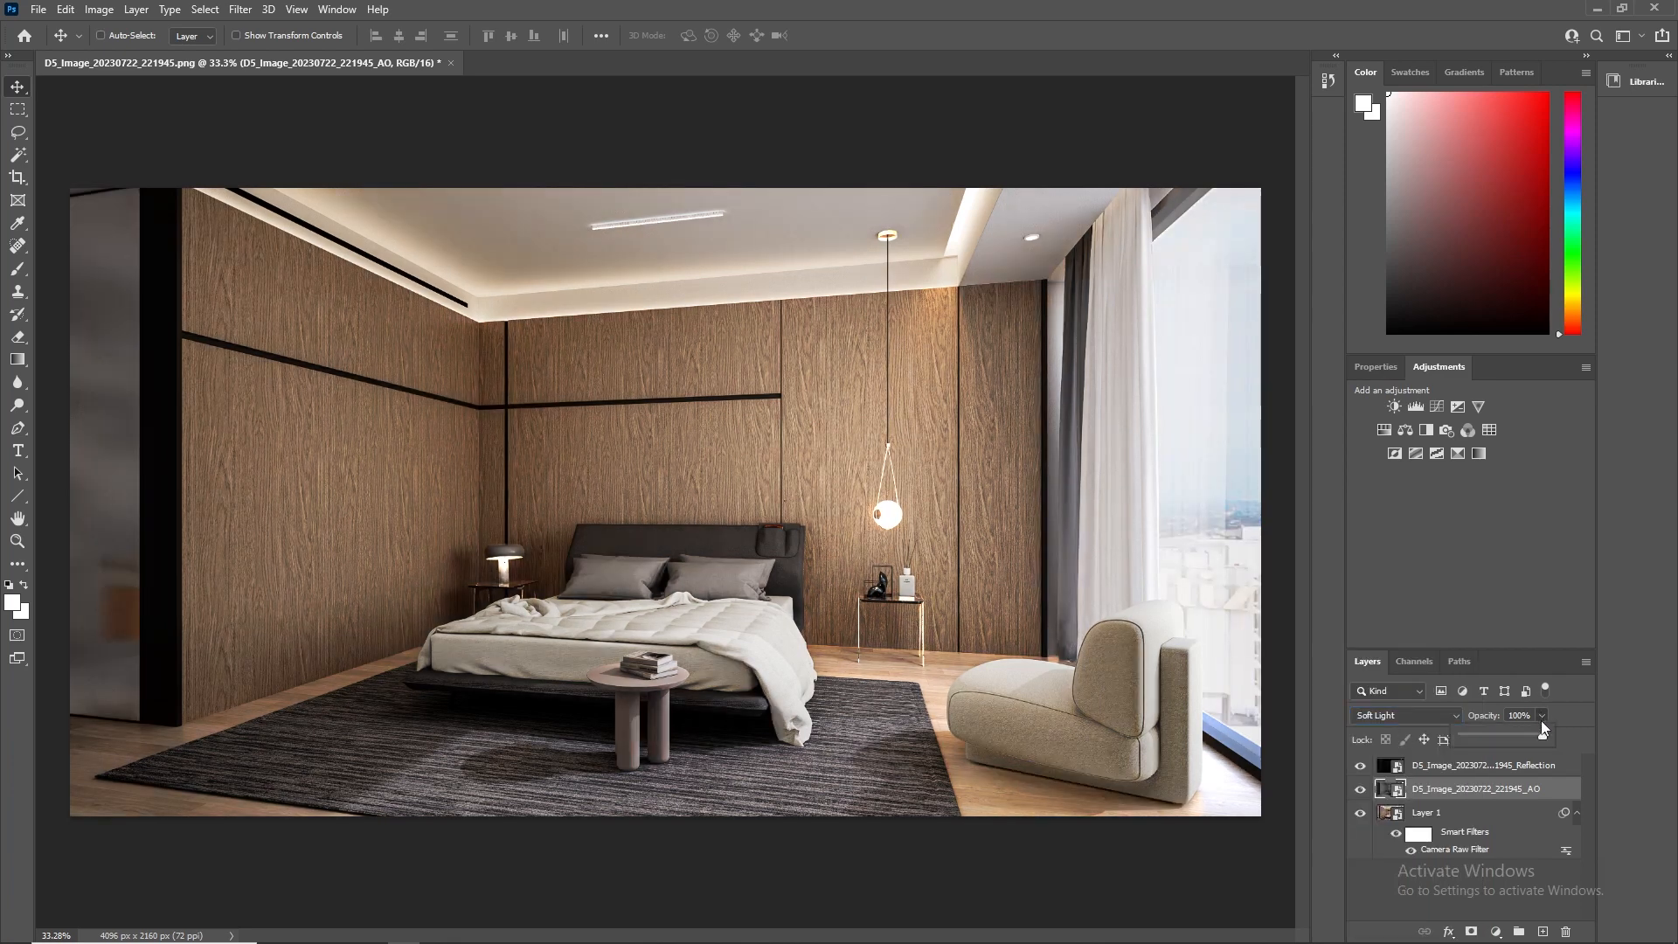
drag(1543, 733, 1509, 739)
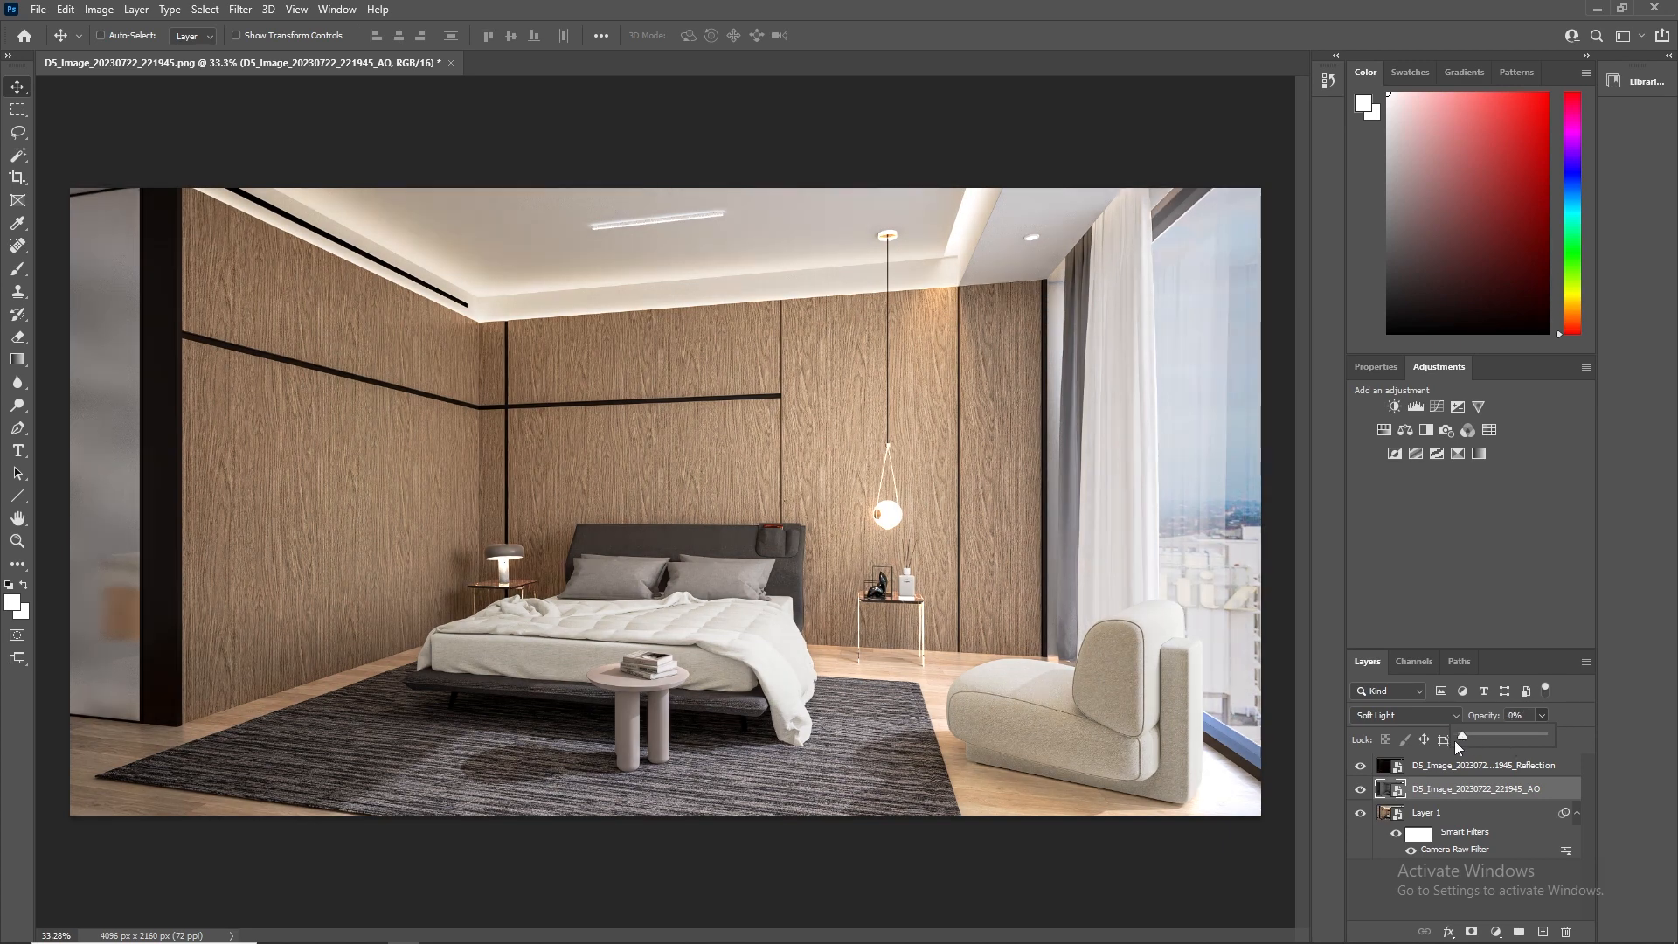
mouse_move(1480, 744)
mouse_down()
mouse_move(1523, 740)
mouse_move(1475, 738)
mouse_up()
click(1613, 694)
Step: Compare the image with the Reflection layer and the AO layer hidden and shown
click(1358, 767)
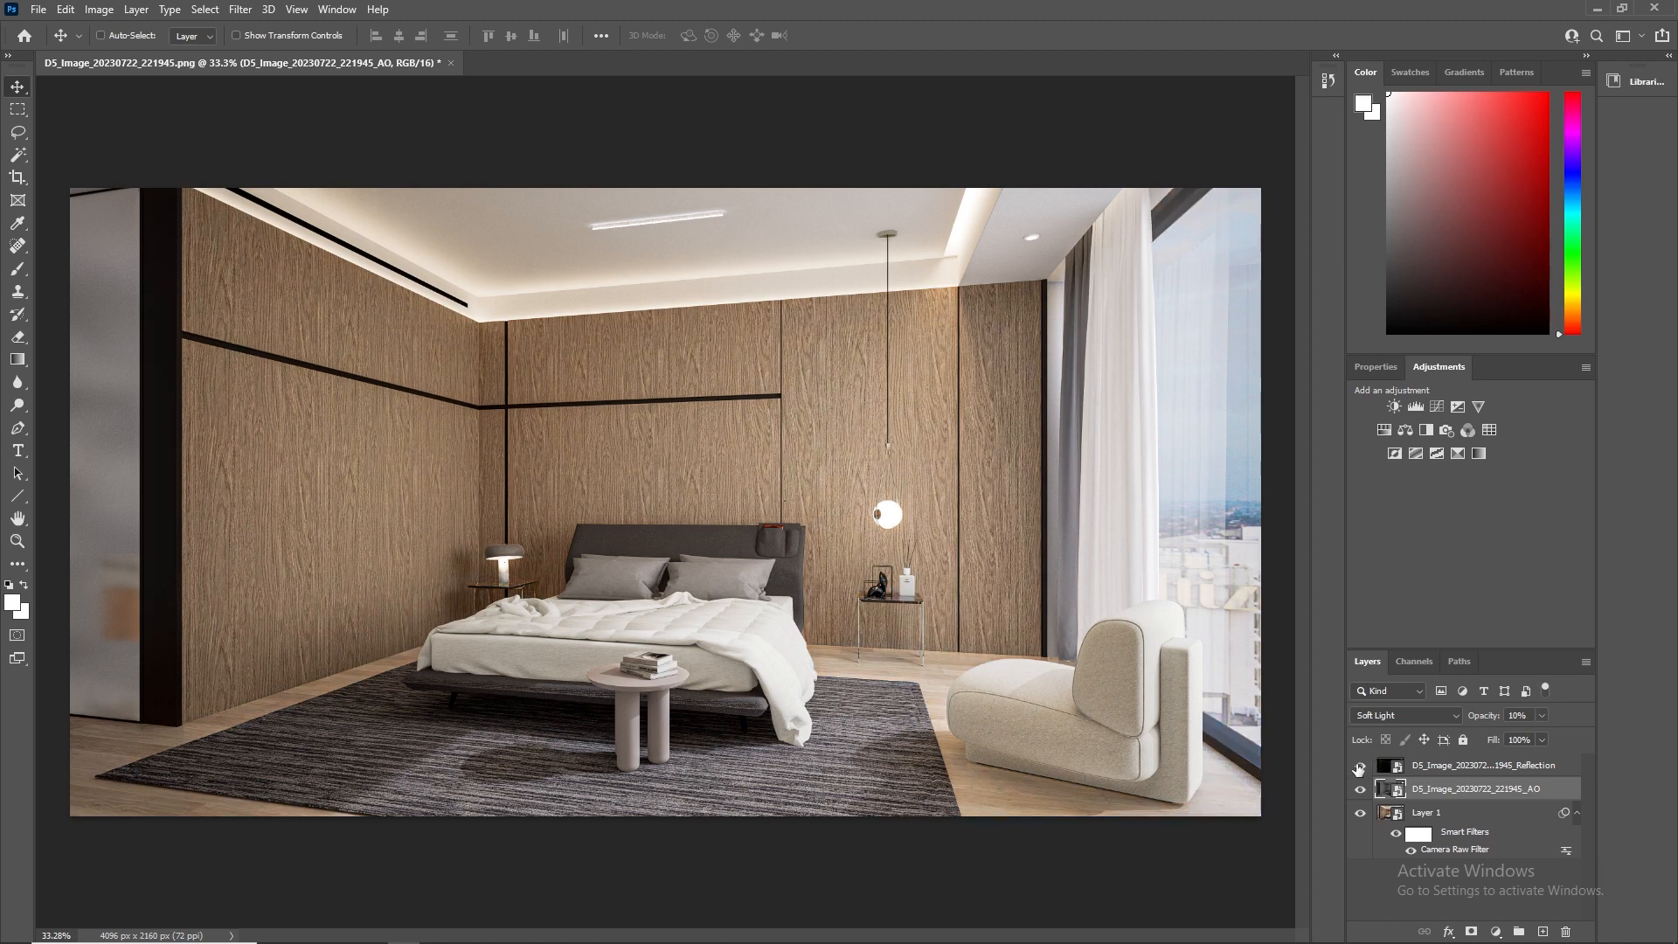
click(1360, 767)
click(1359, 768)
click(1357, 769)
click(1361, 768)
click(1361, 768)
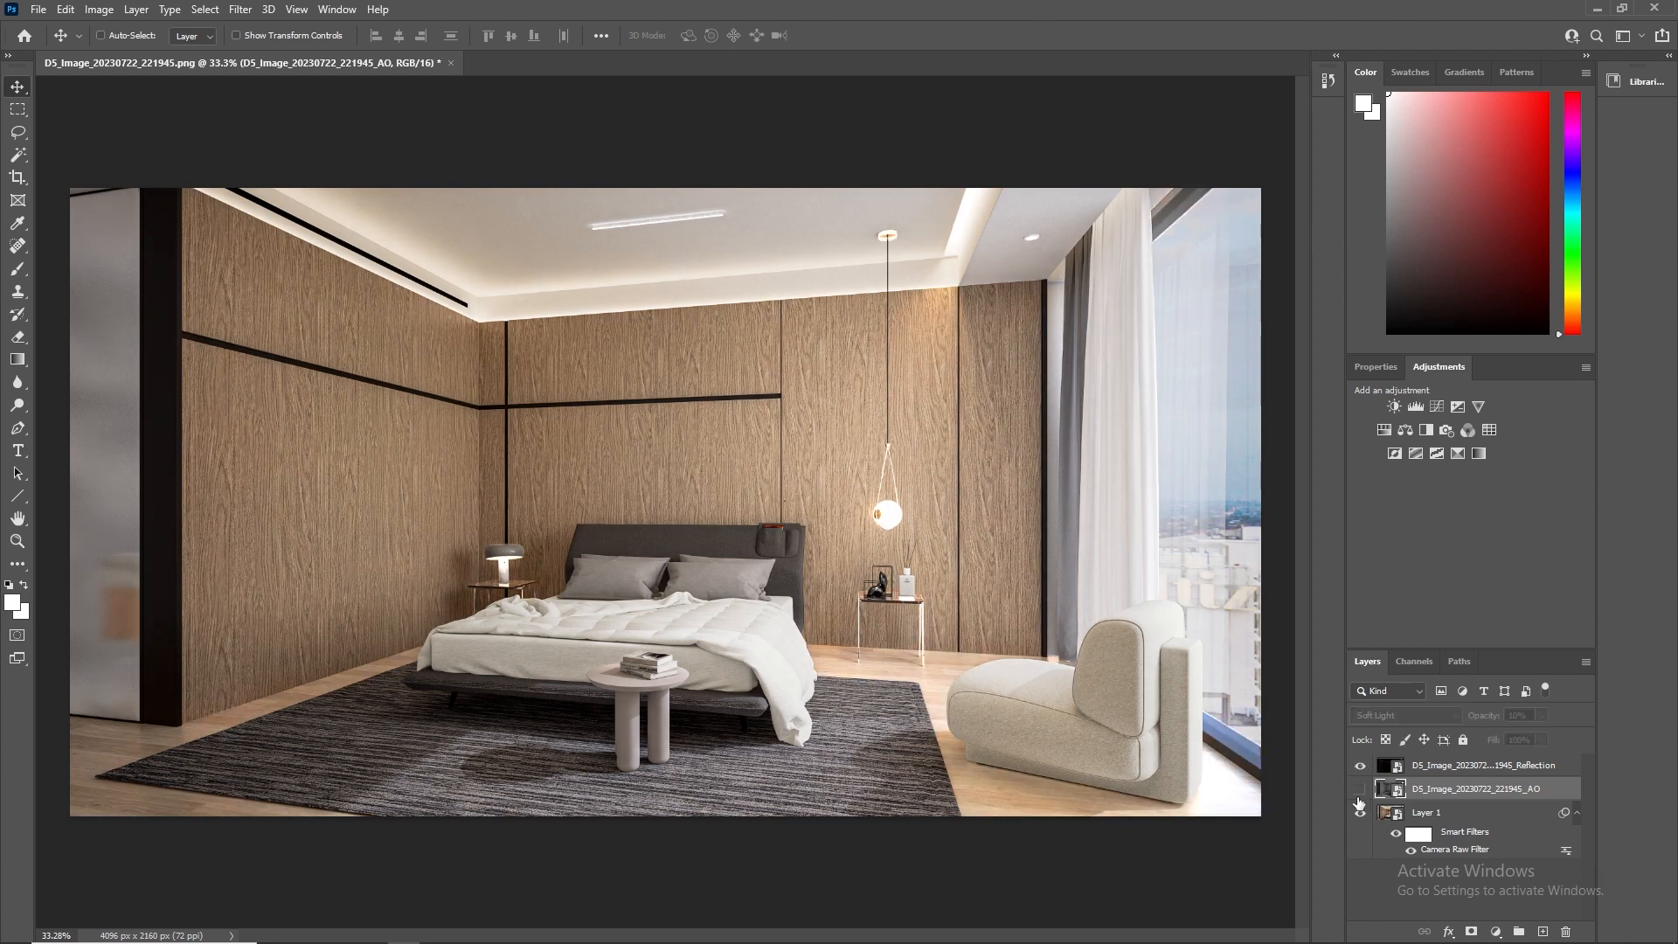
Step: Move the Reflection layer below the AO layer and check each layer's effect by hiding and showing it
click(1510, 767)
drag(1510, 767, 1363, 801)
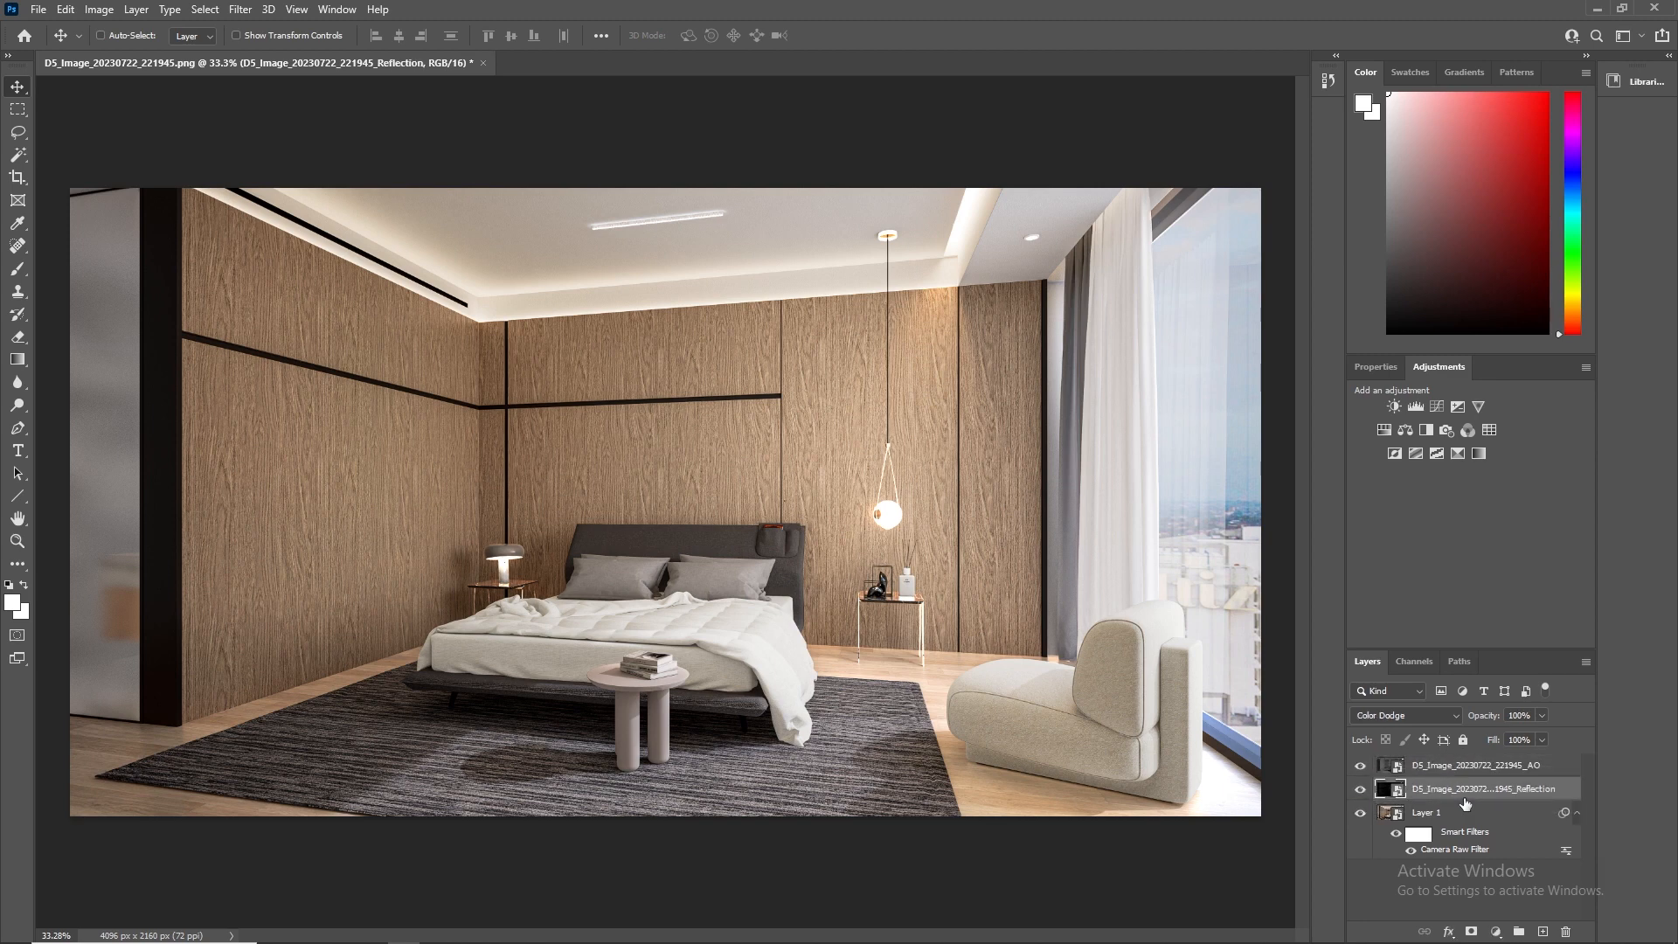
click(1364, 766)
click(1364, 766)
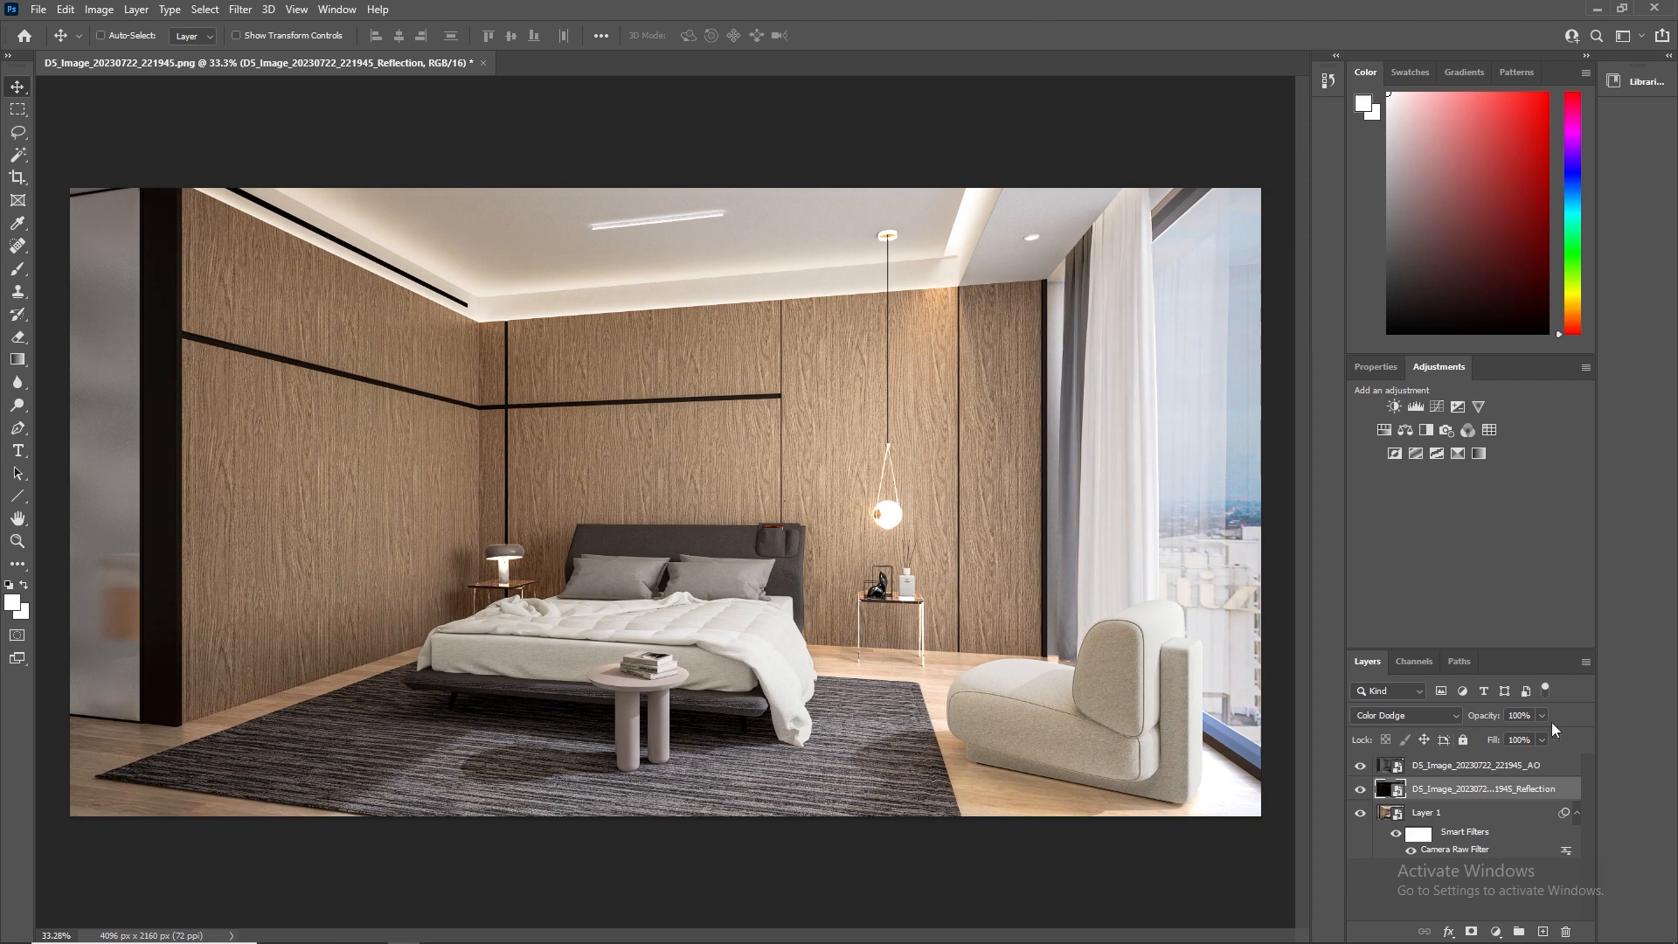
click(1489, 771)
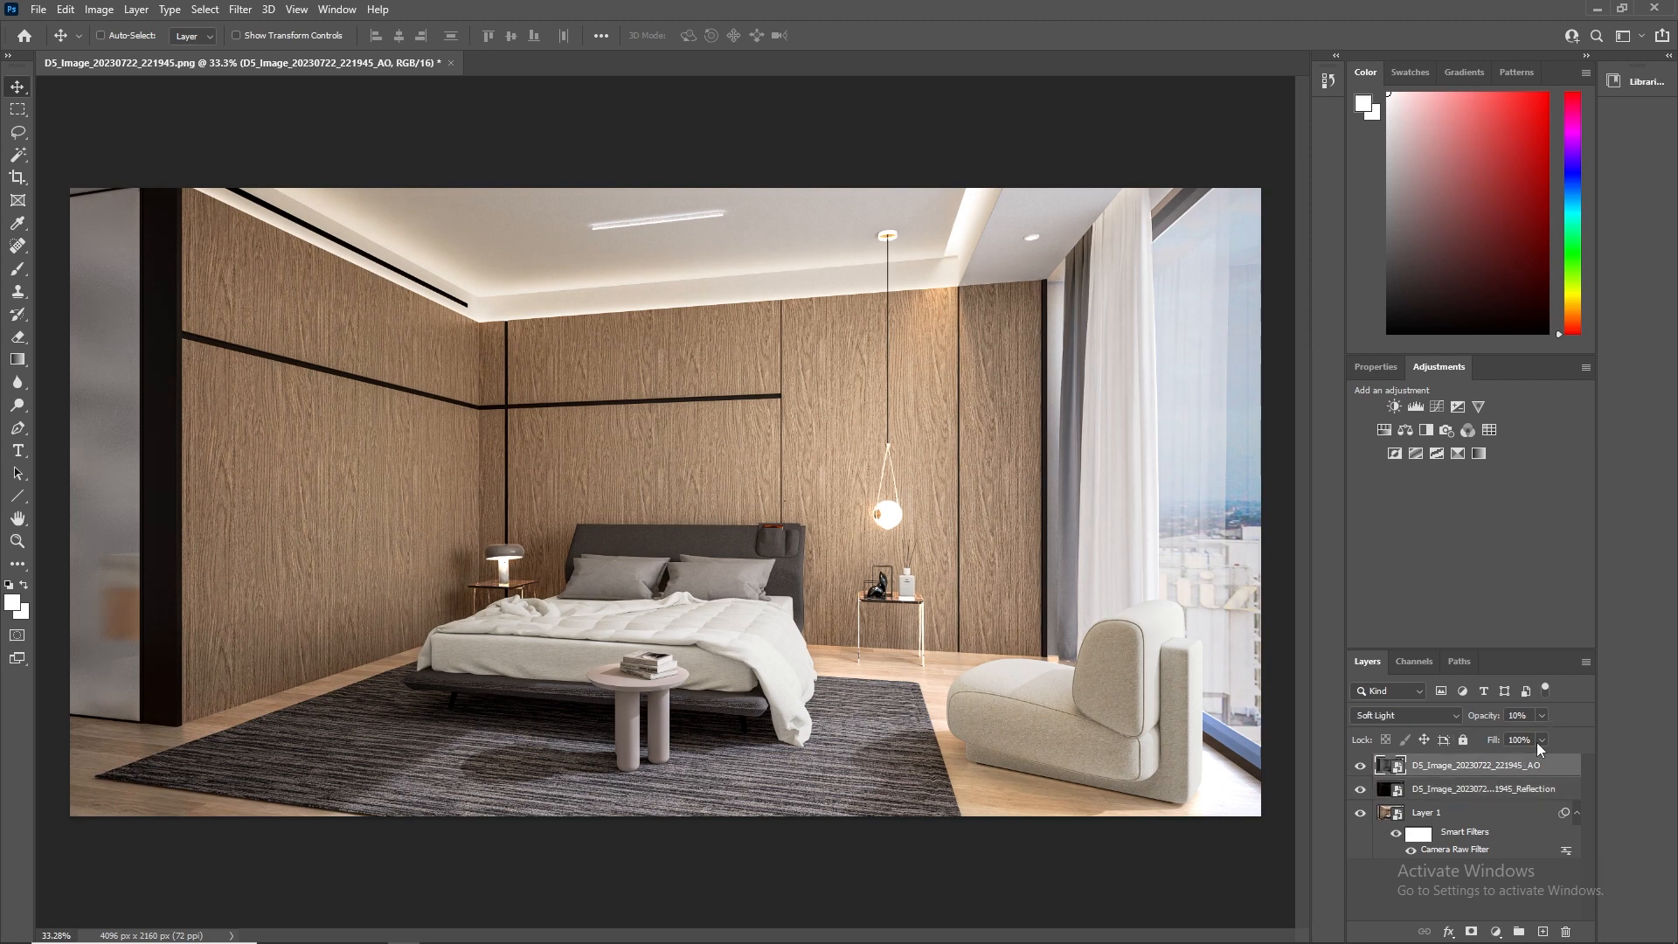
click(1440, 792)
click(1360, 790)
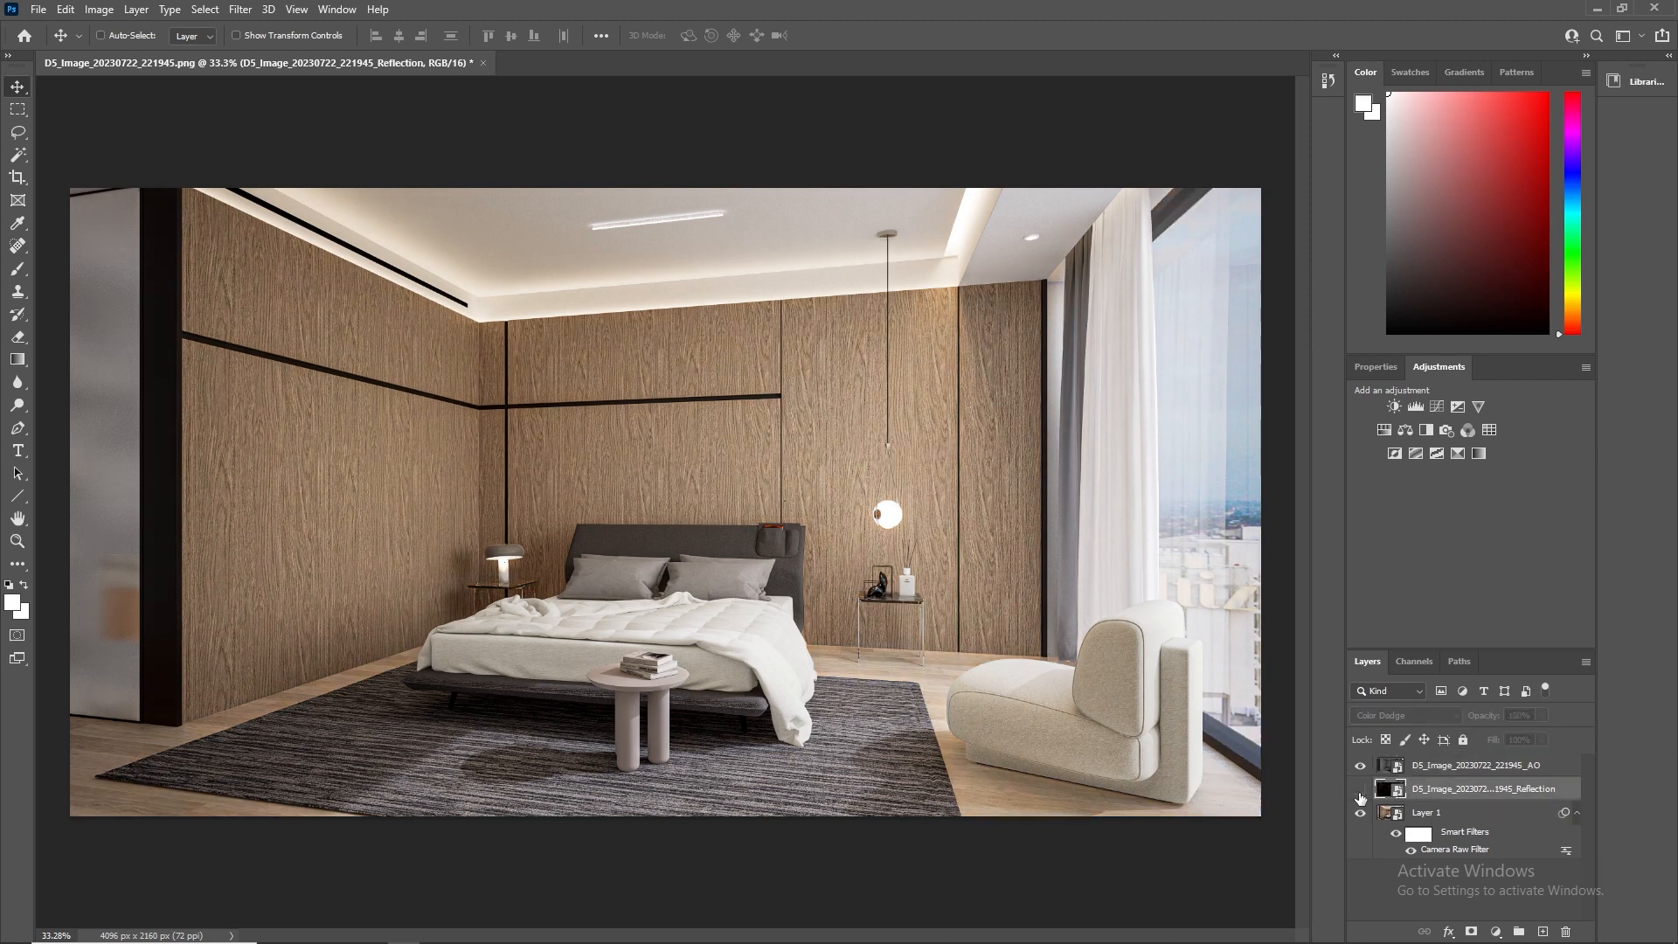
click(1360, 790)
Step: Set the AO layer's opacity to 7%
click(1480, 767)
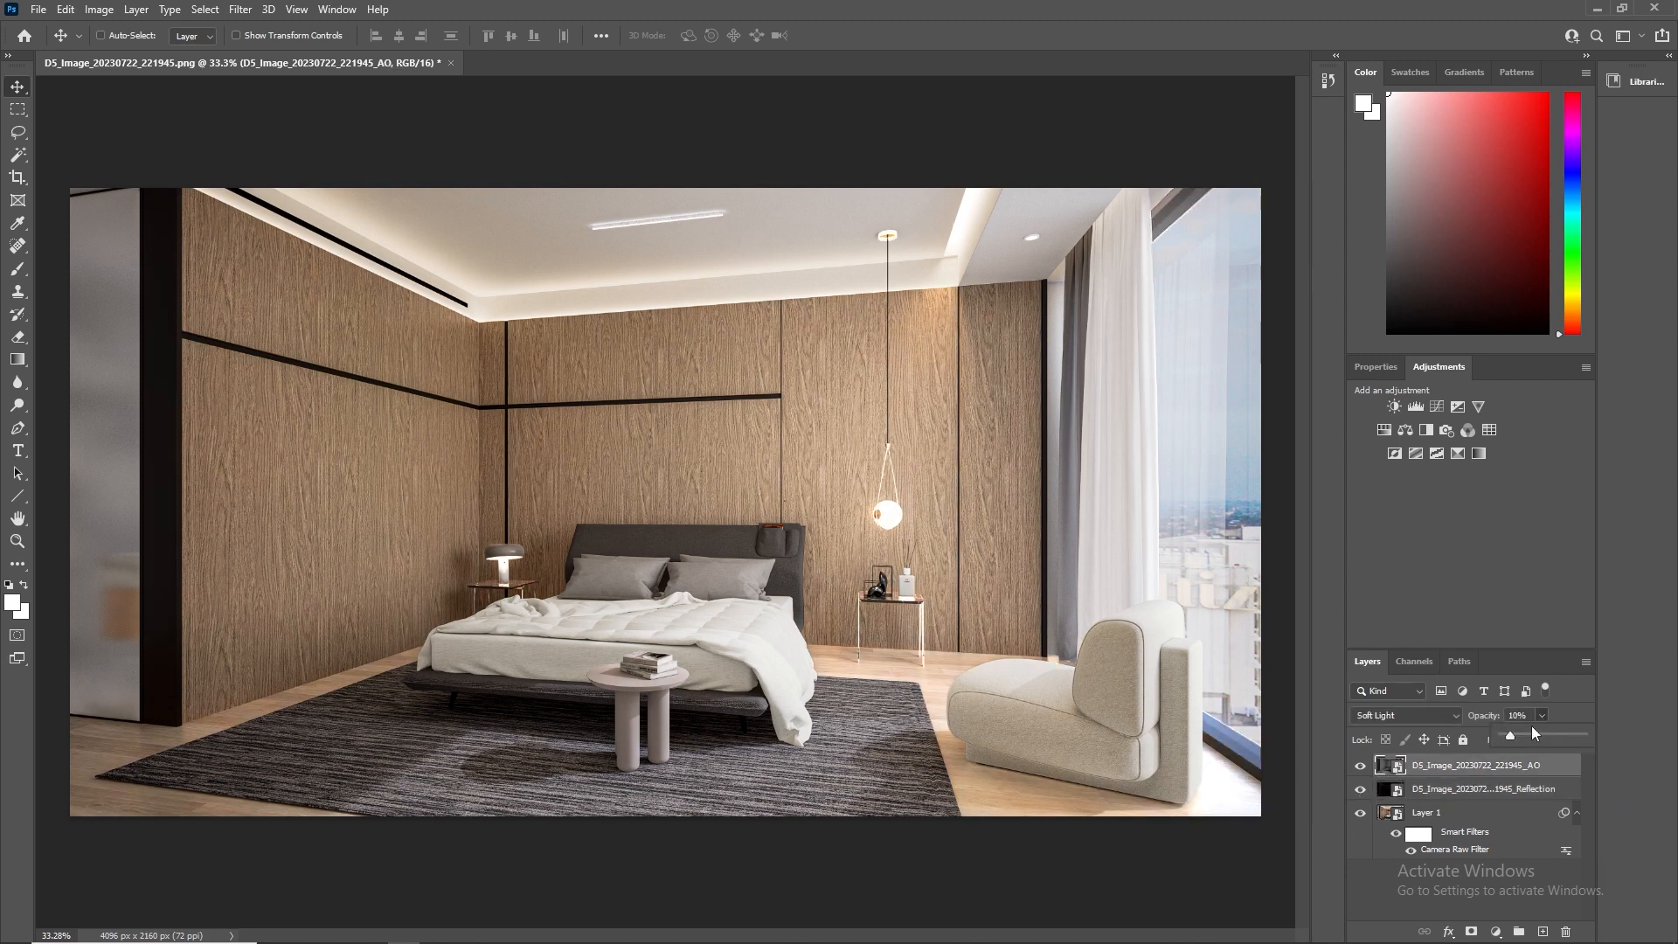
drag(1584, 743, 1508, 748)
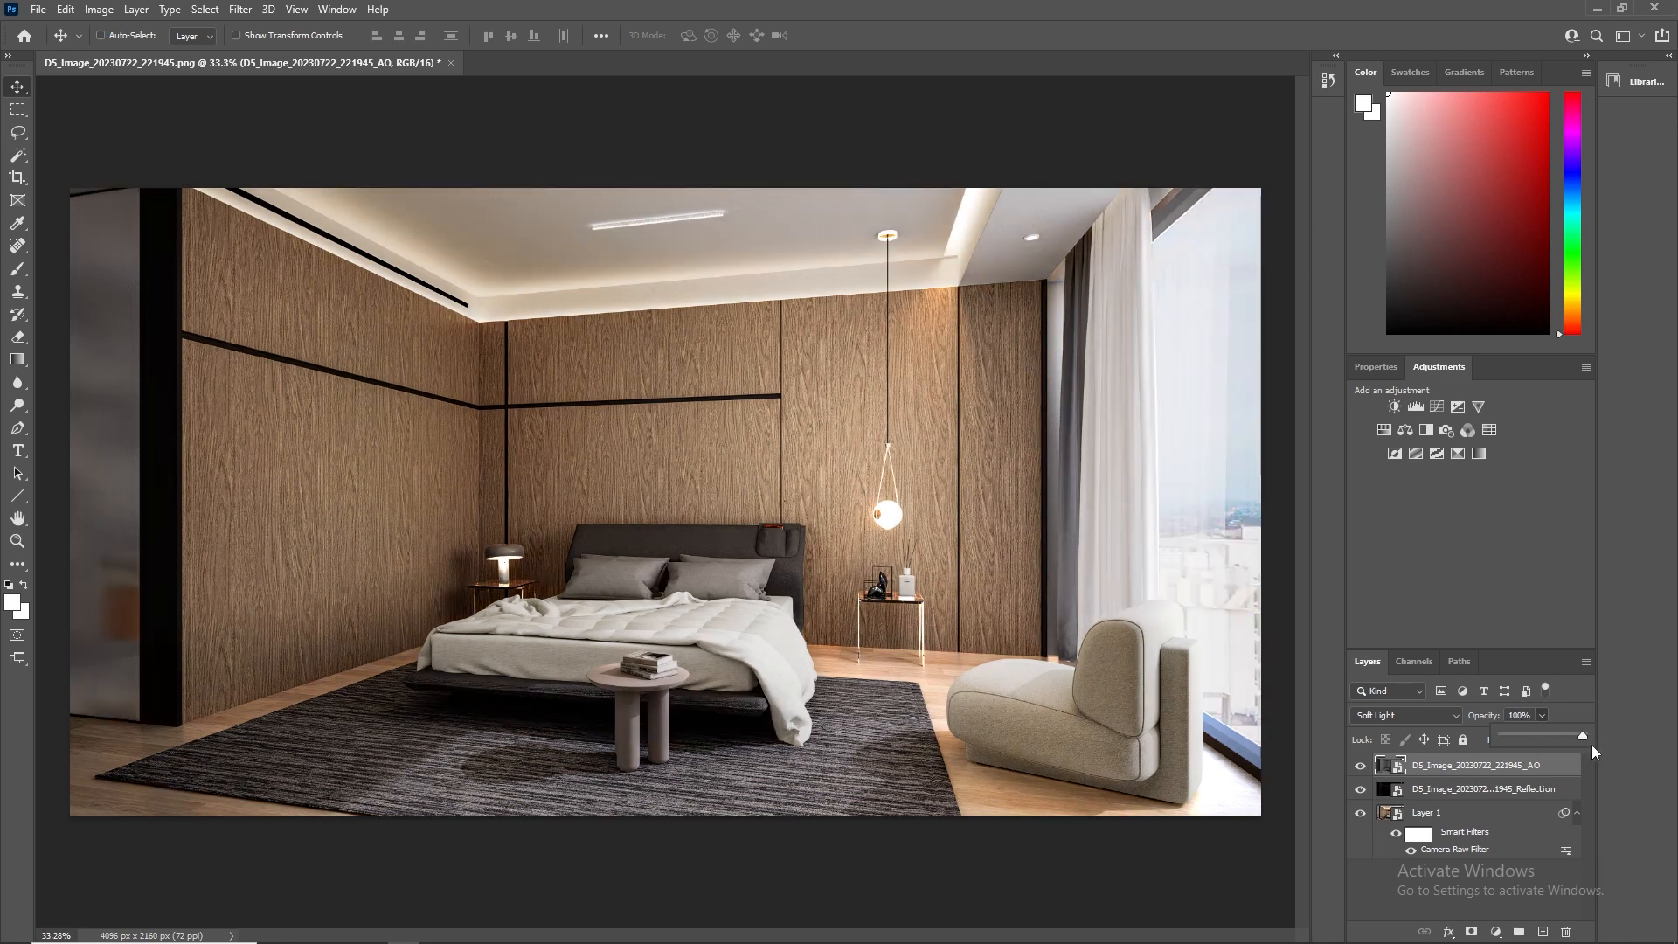
drag(1537, 753, 1518, 755)
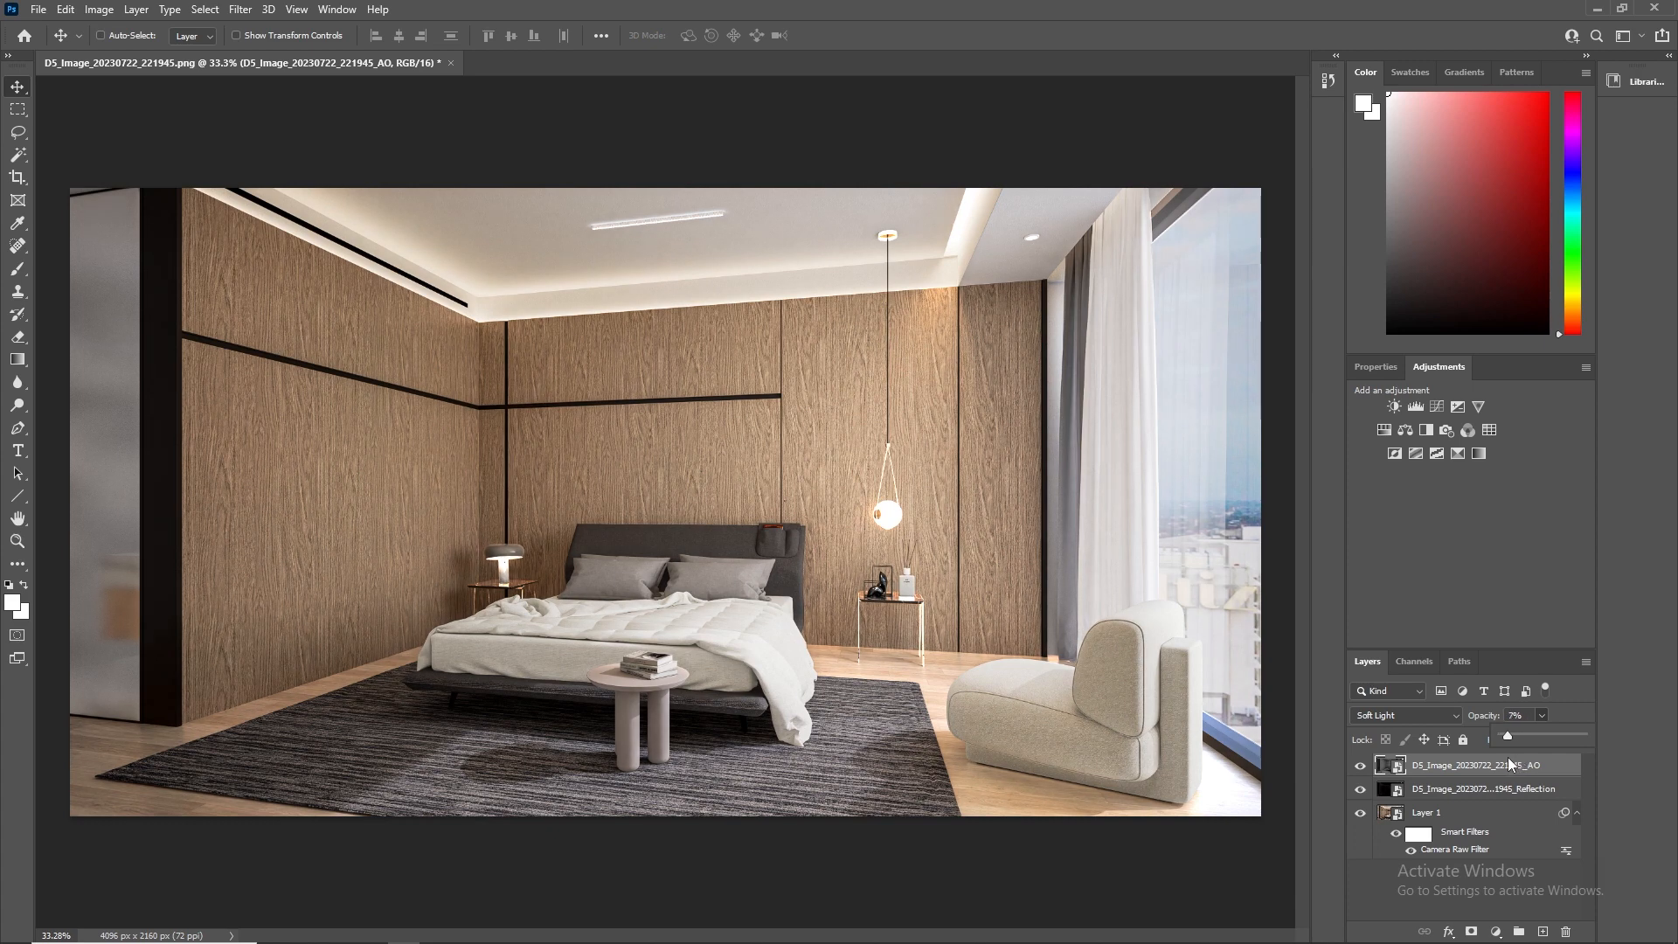
click(1575, 707)
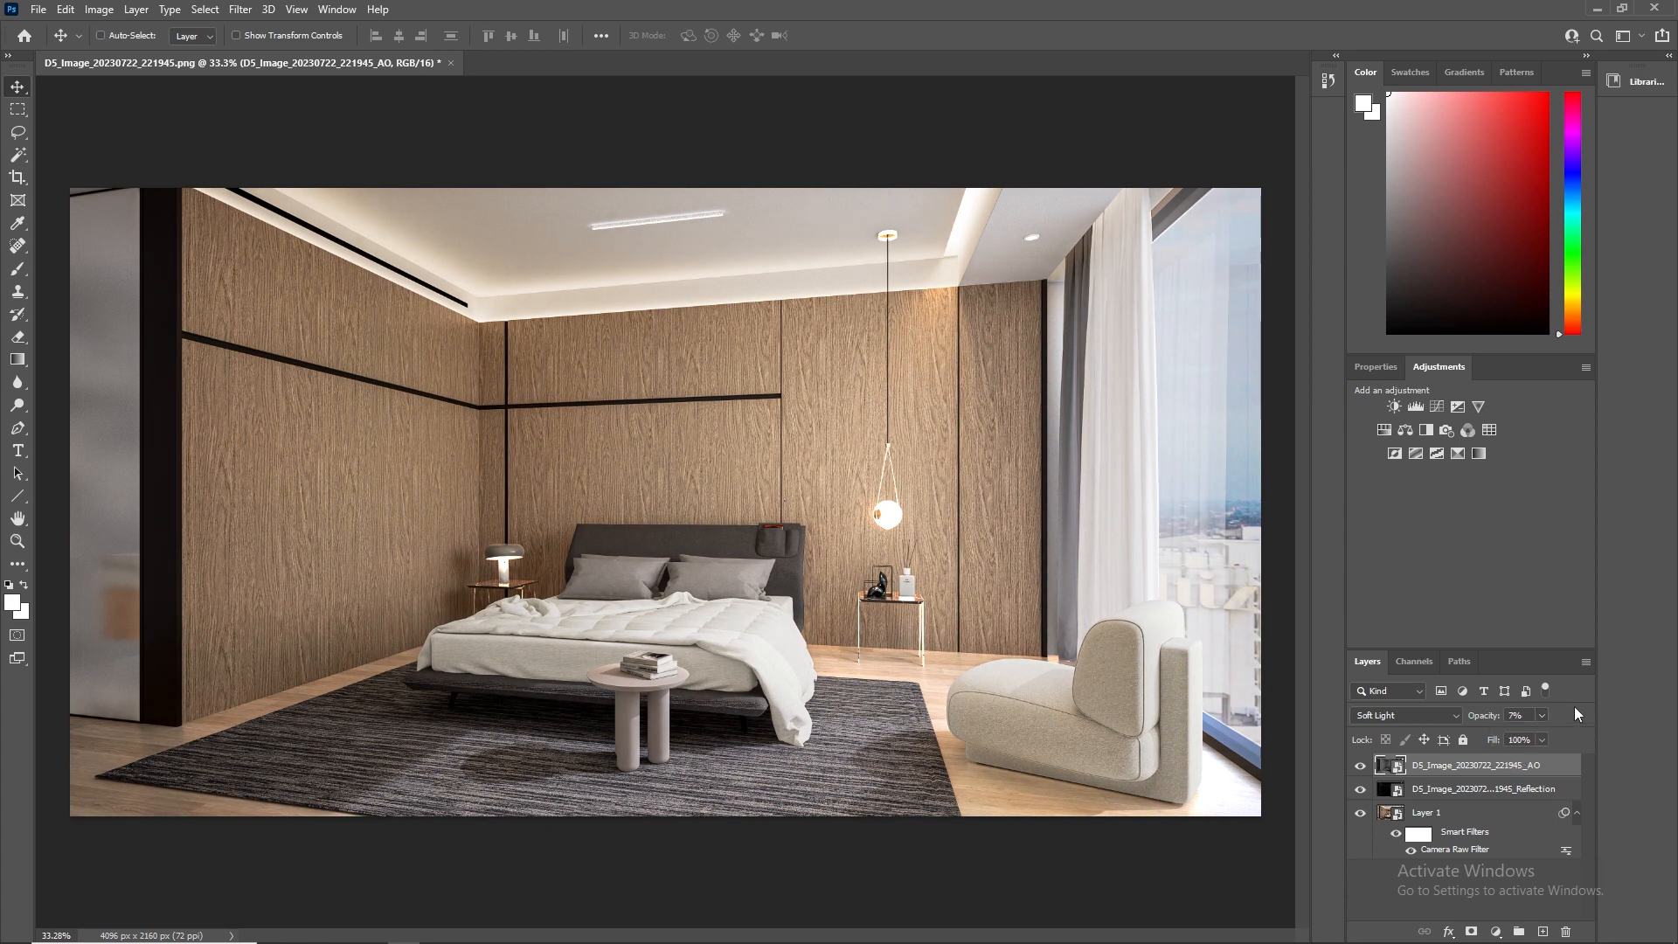
Step: Compare the image with the Reflection layer and Layer 1's smart filters switched off and on
click(1361, 794)
click(1360, 790)
click(1396, 834)
click(1396, 834)
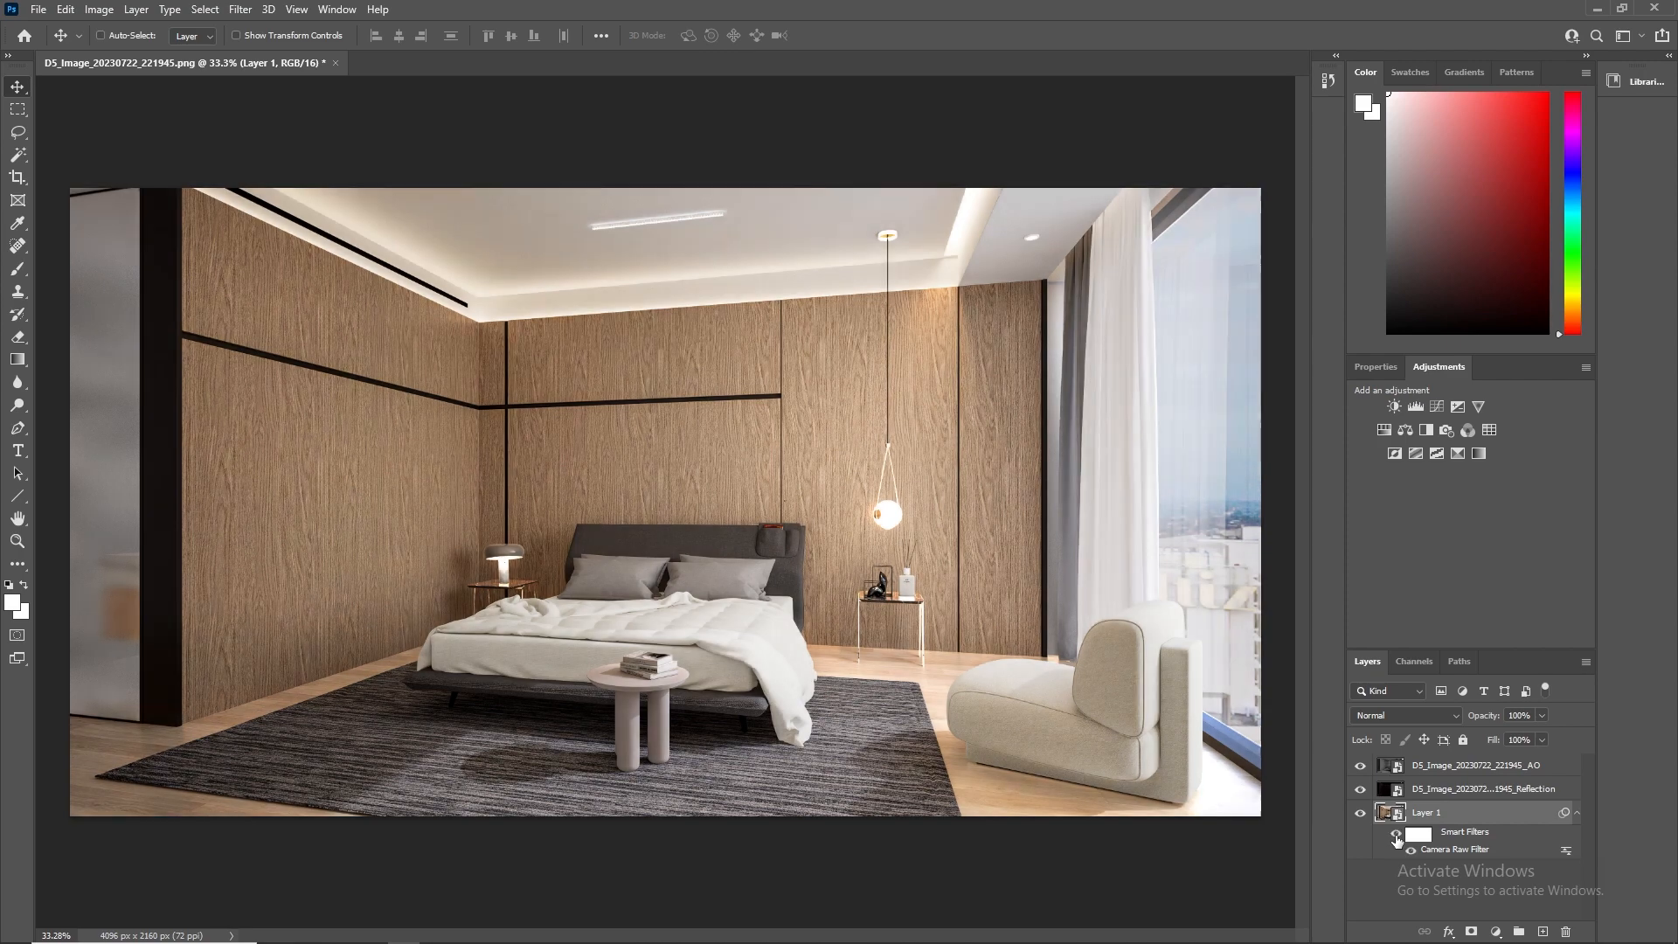